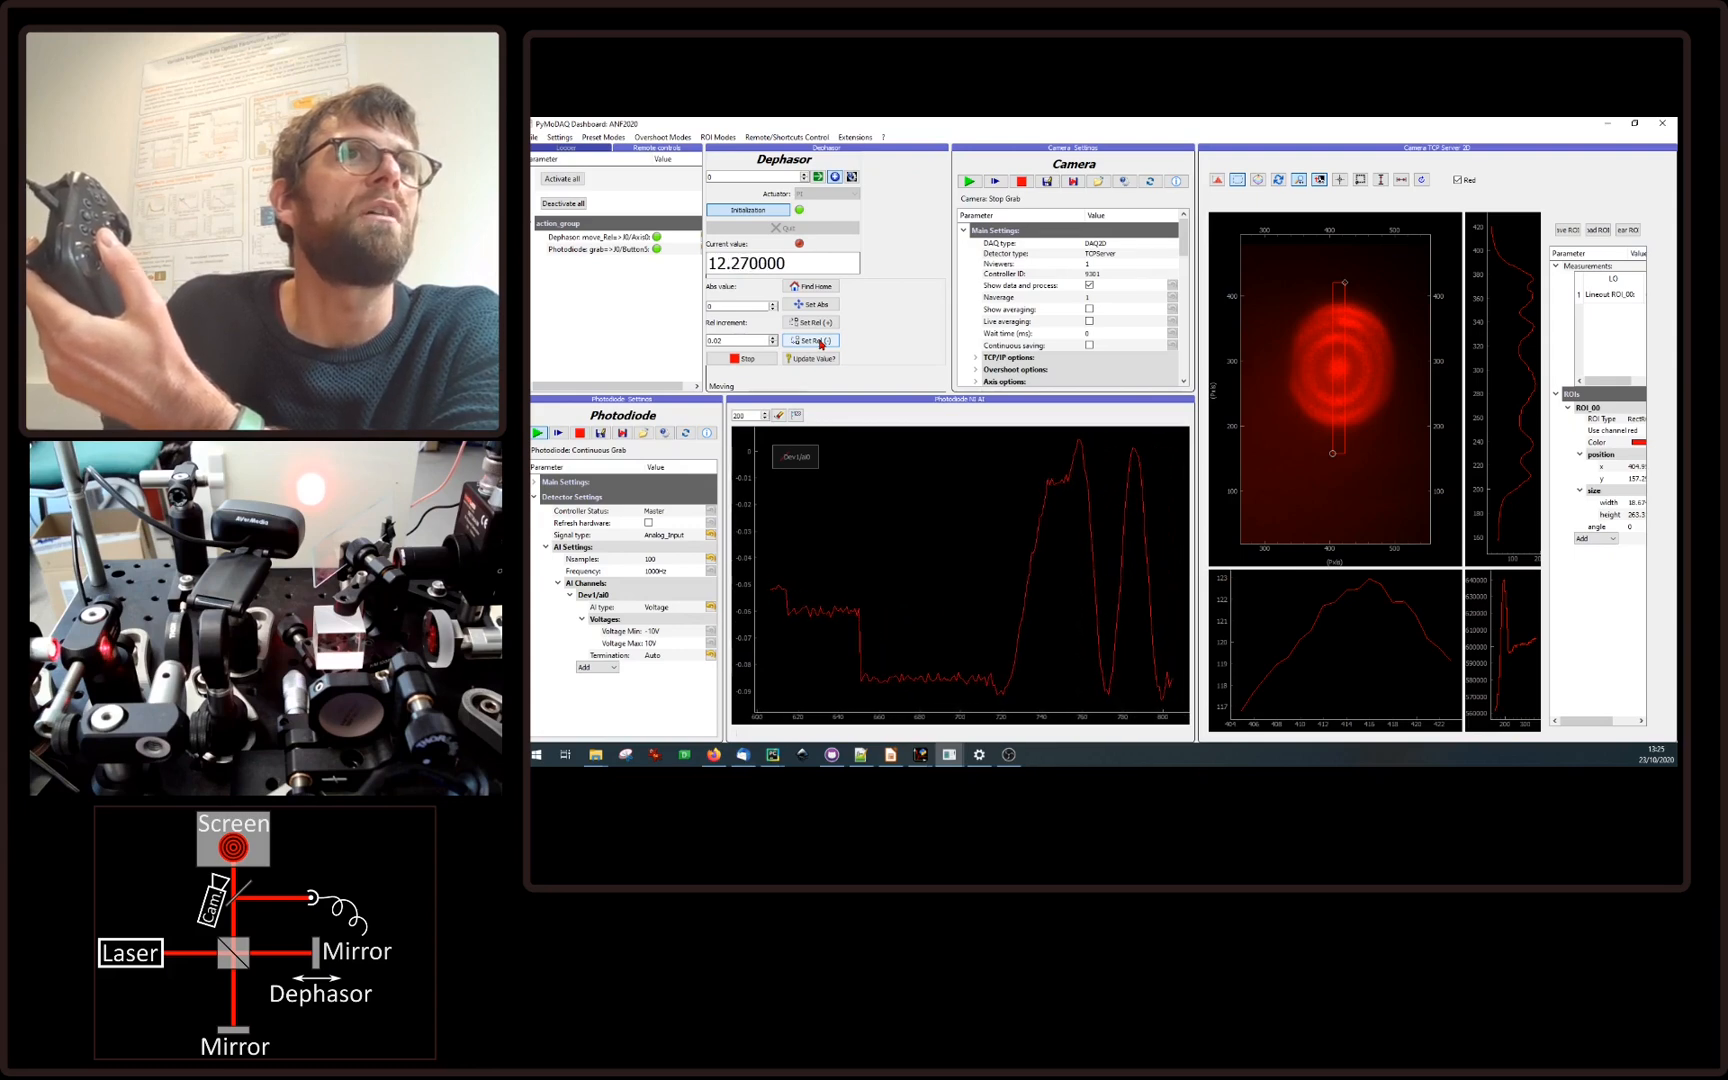
# - Send the Dephasor back to its home position and stop the photodiode's continuous grab
pyautogui.click(819, 178)
pyautogui.click(834, 286)
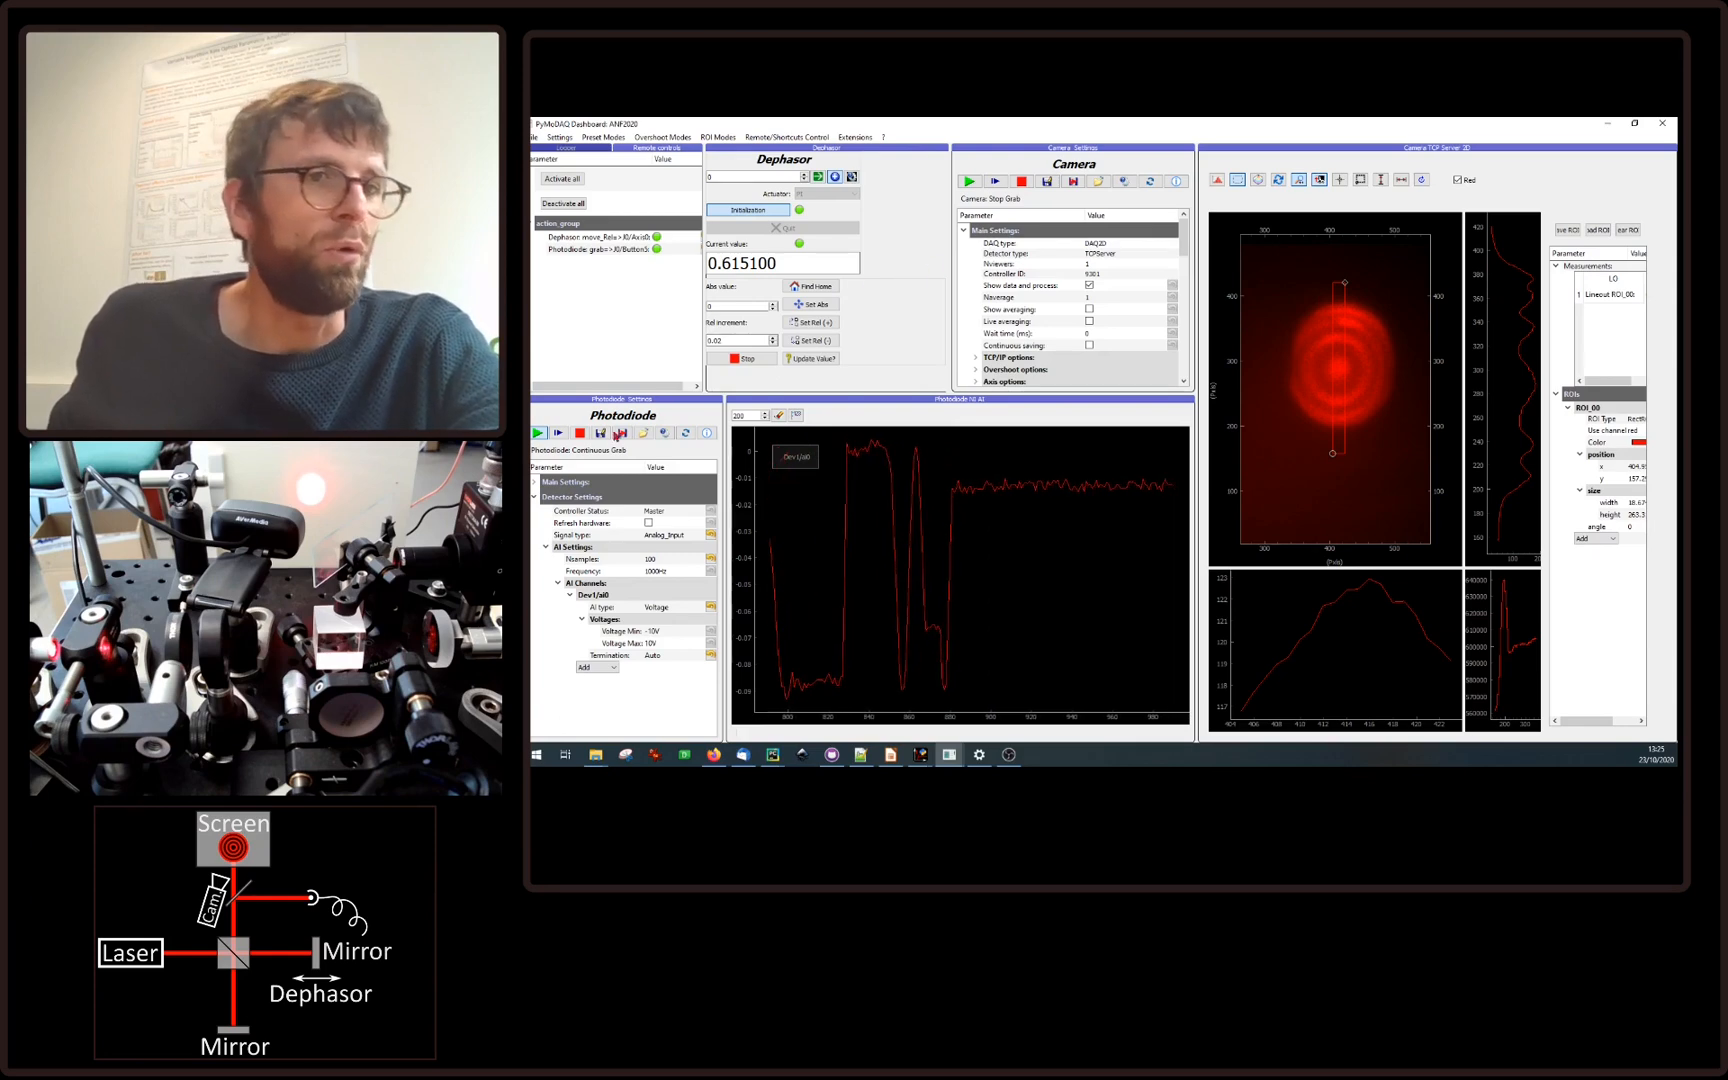
pyautogui.click(583, 434)
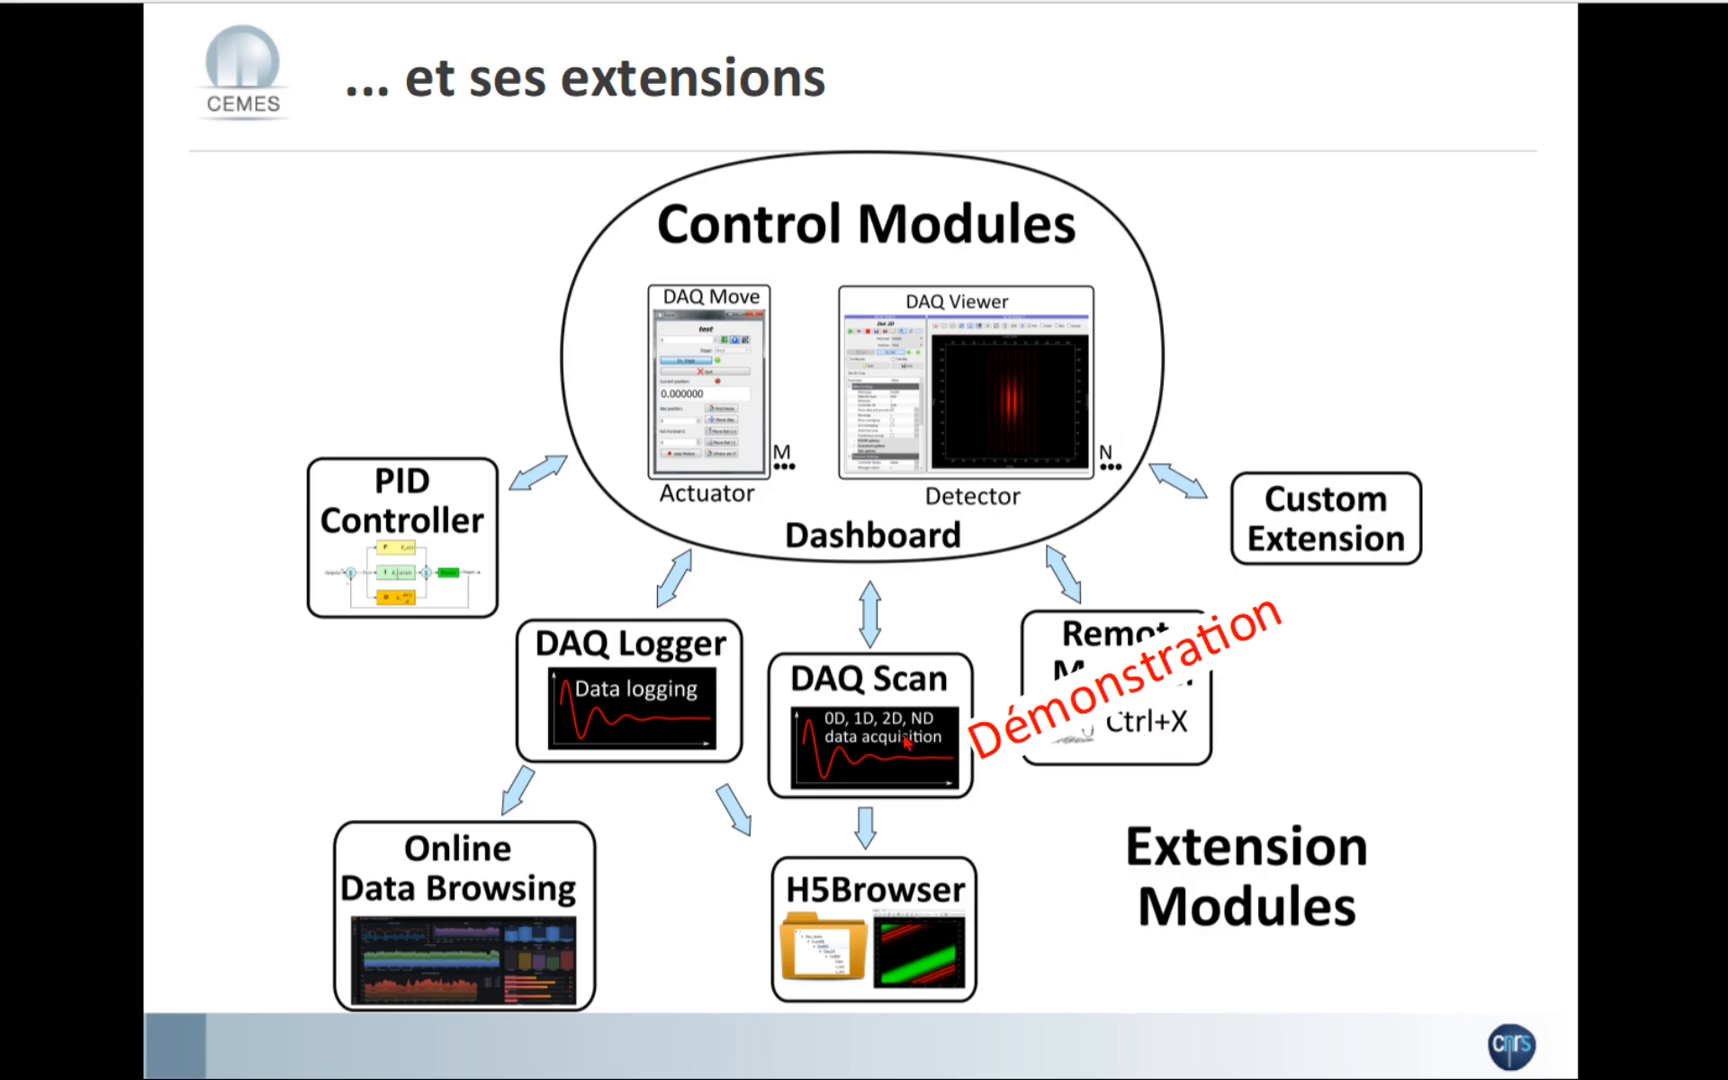
# - Switch from the slides to the PyMoDAQ Dashboard and launch the Do Scans extension
pyautogui.click(842, 764)
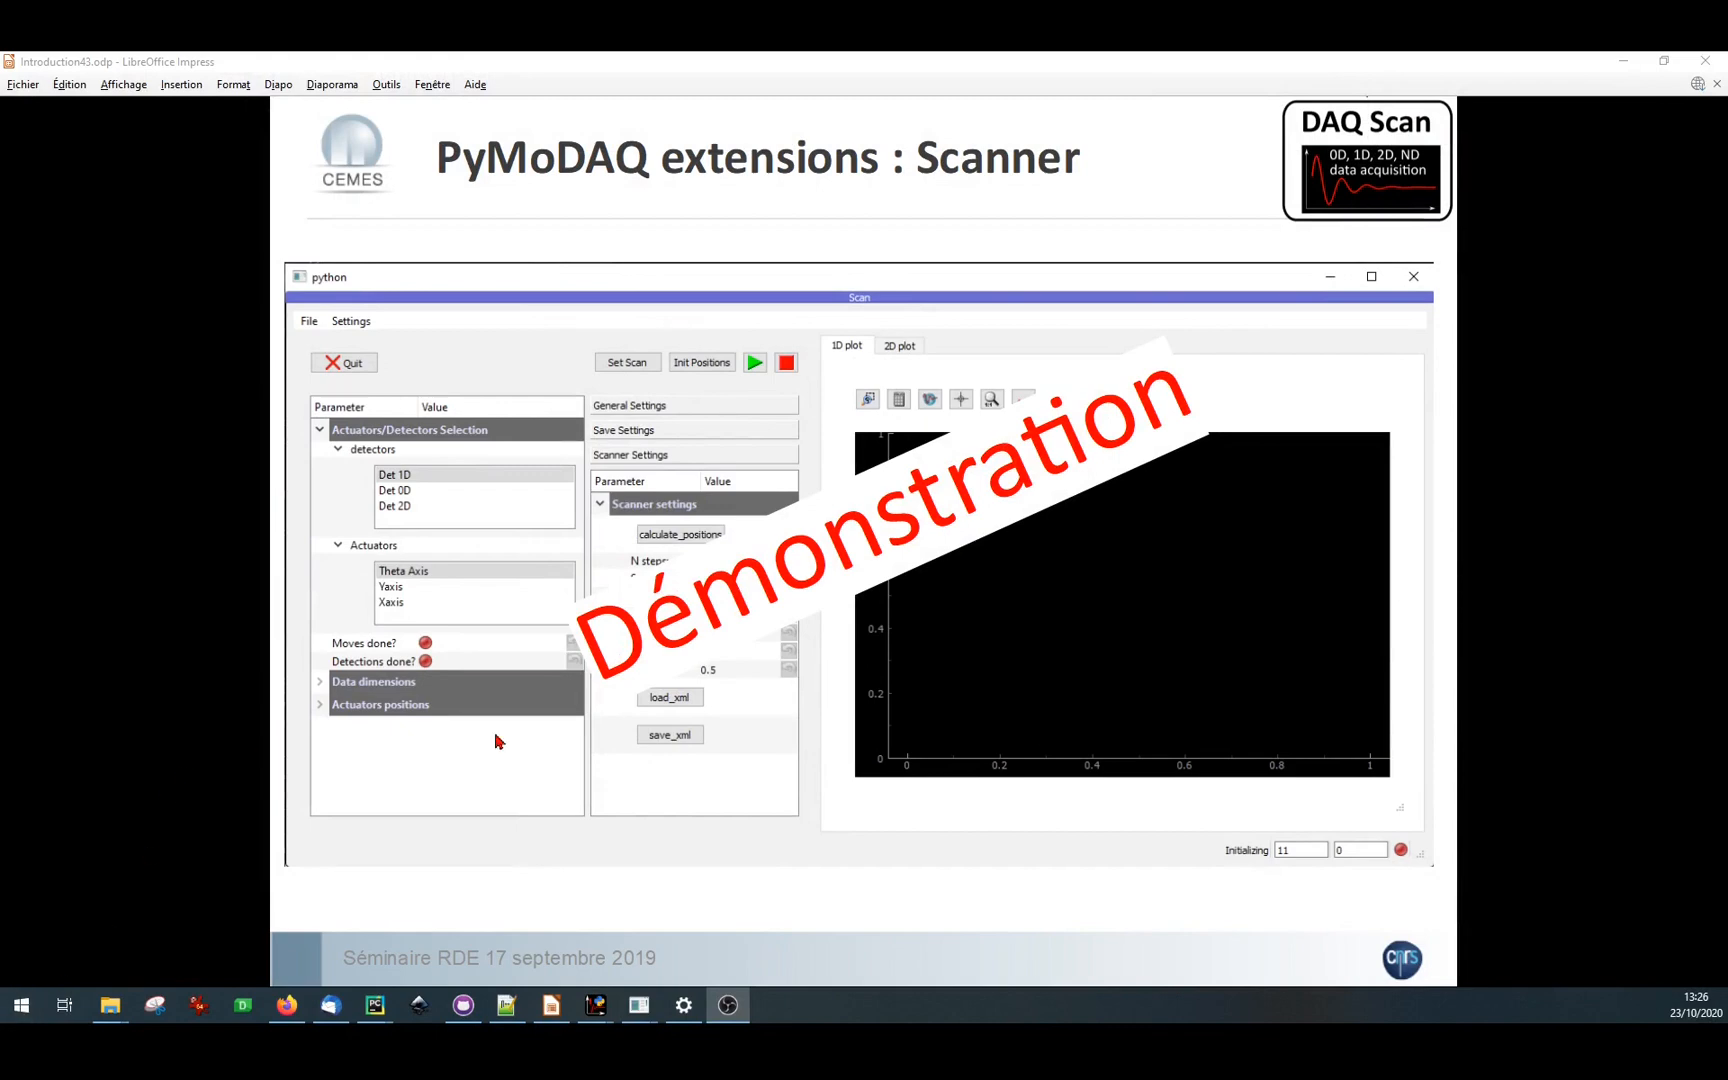
pyautogui.moveTo(639, 1005)
pyautogui.click(720, 920)
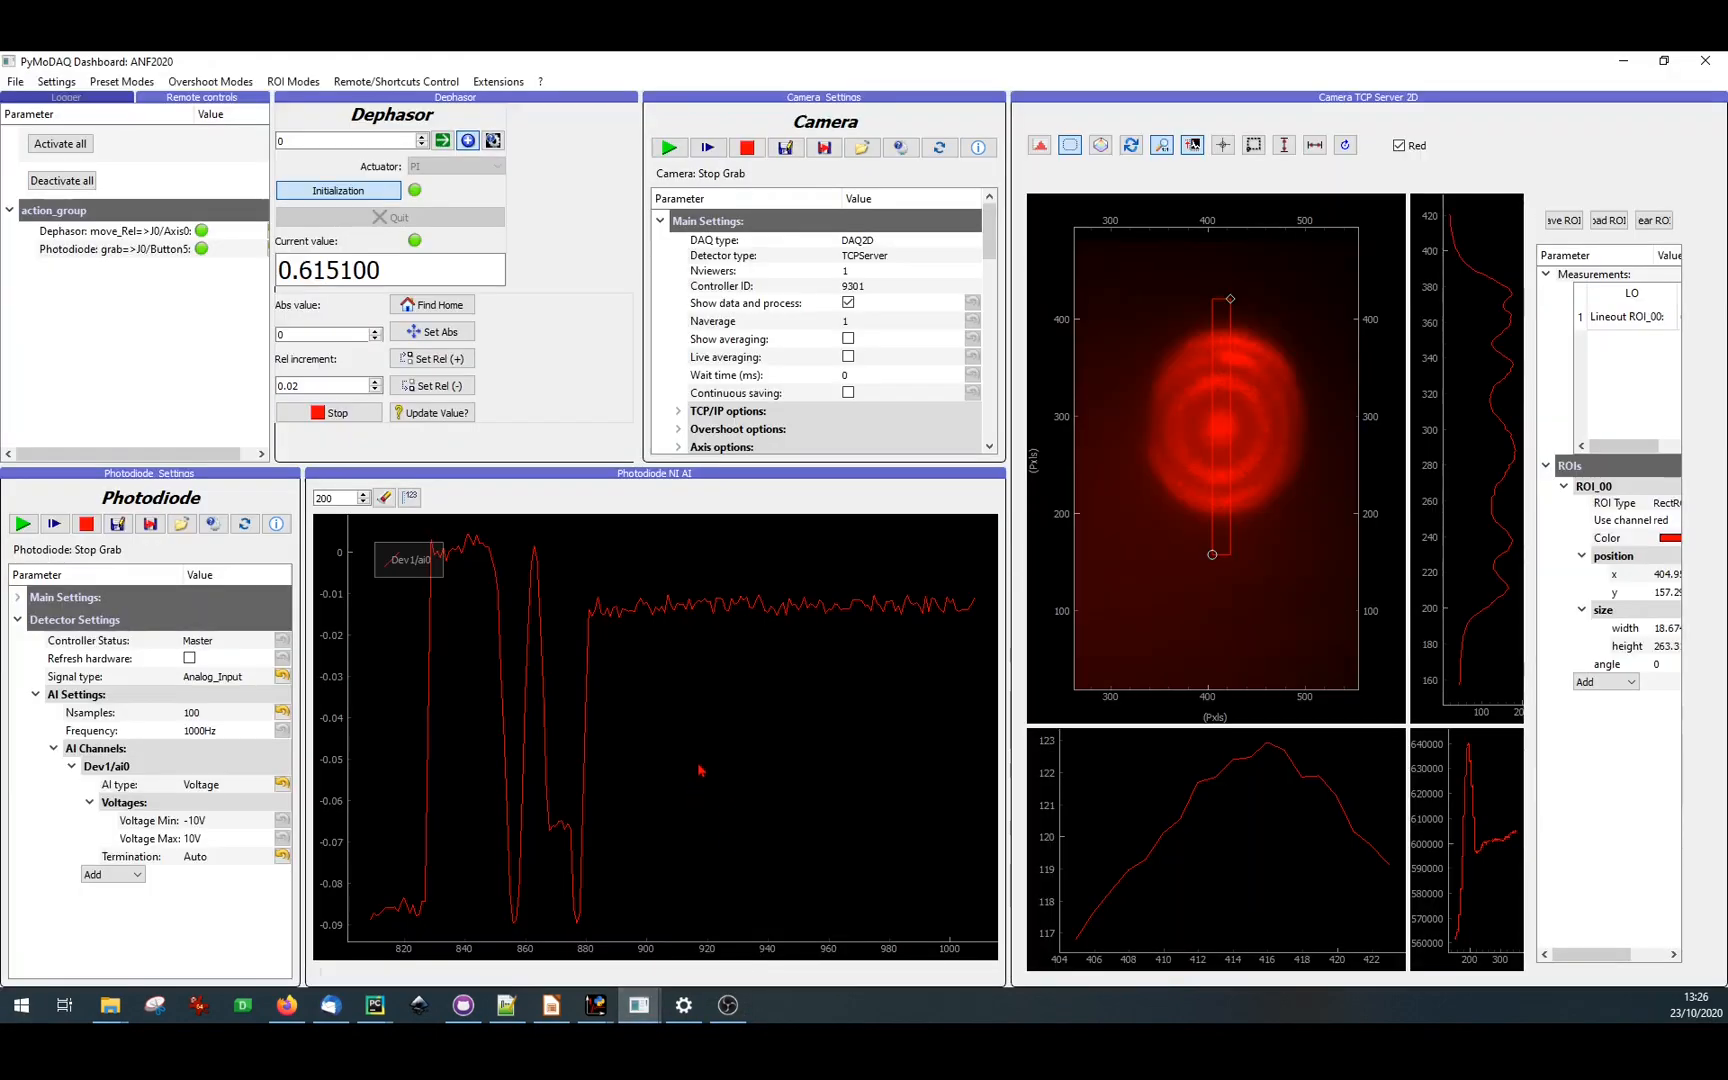
pyautogui.click(508, 82)
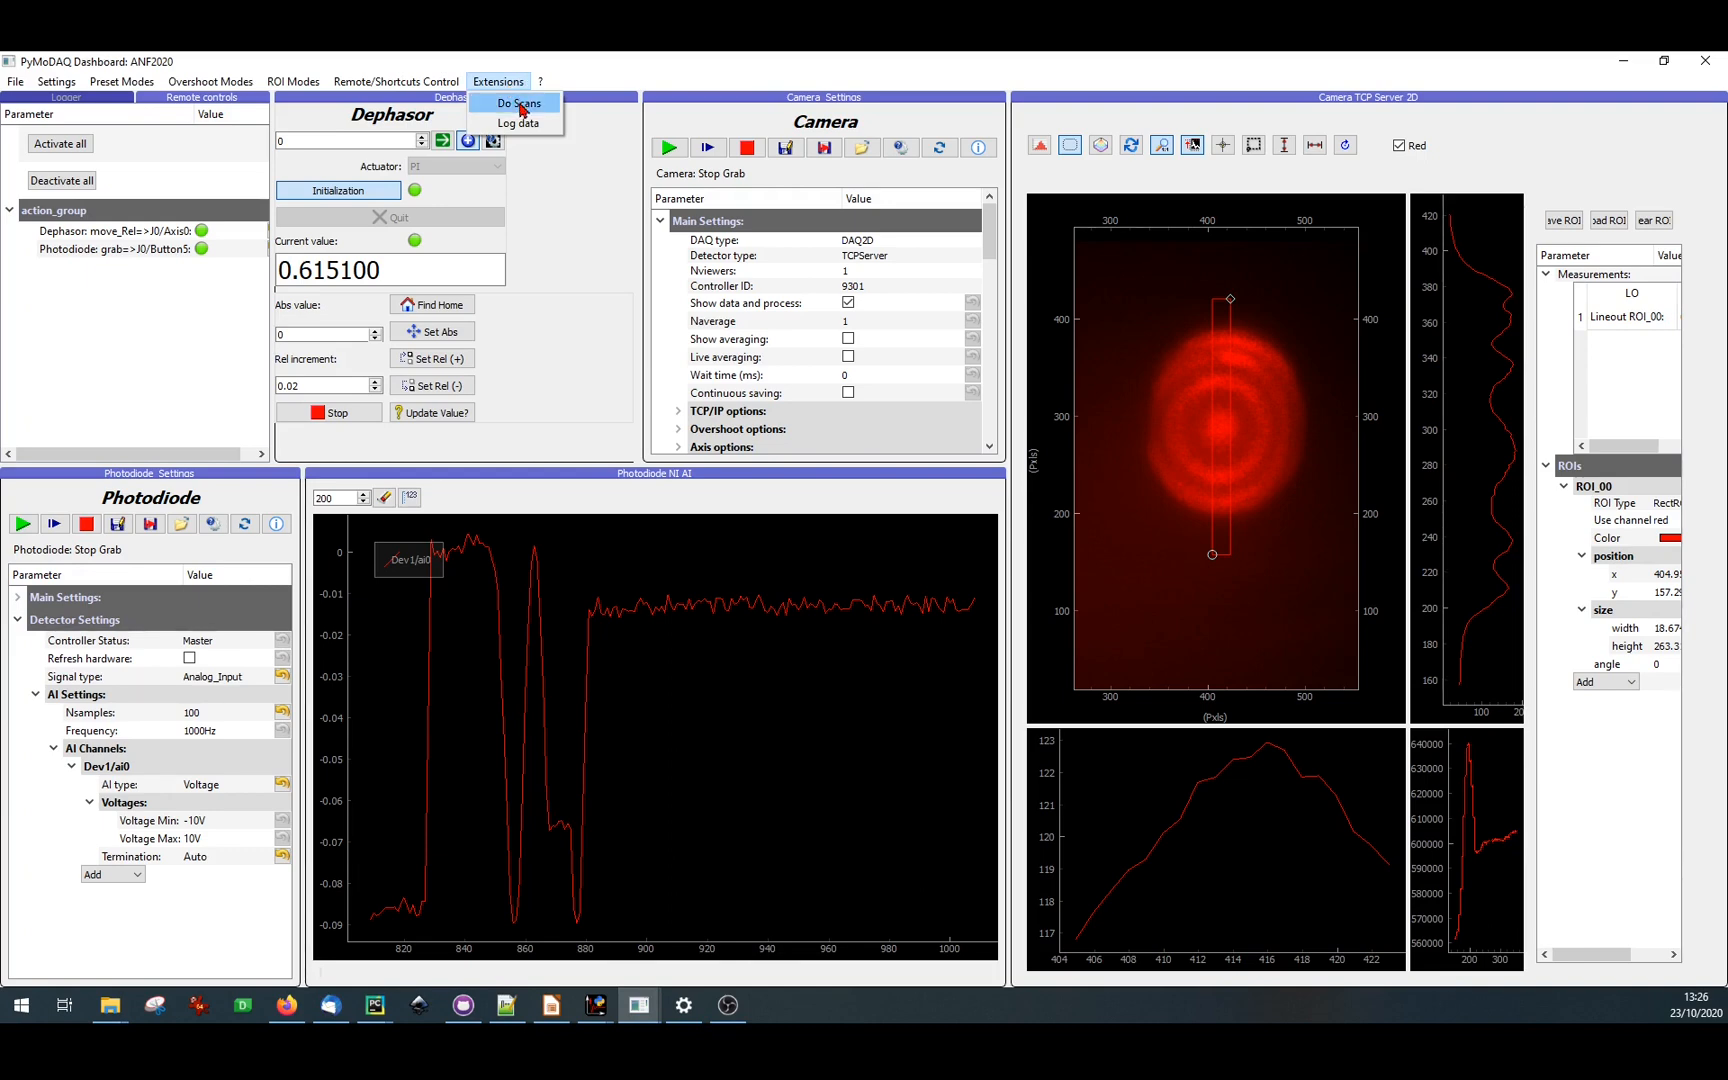
pyautogui.click(521, 104)
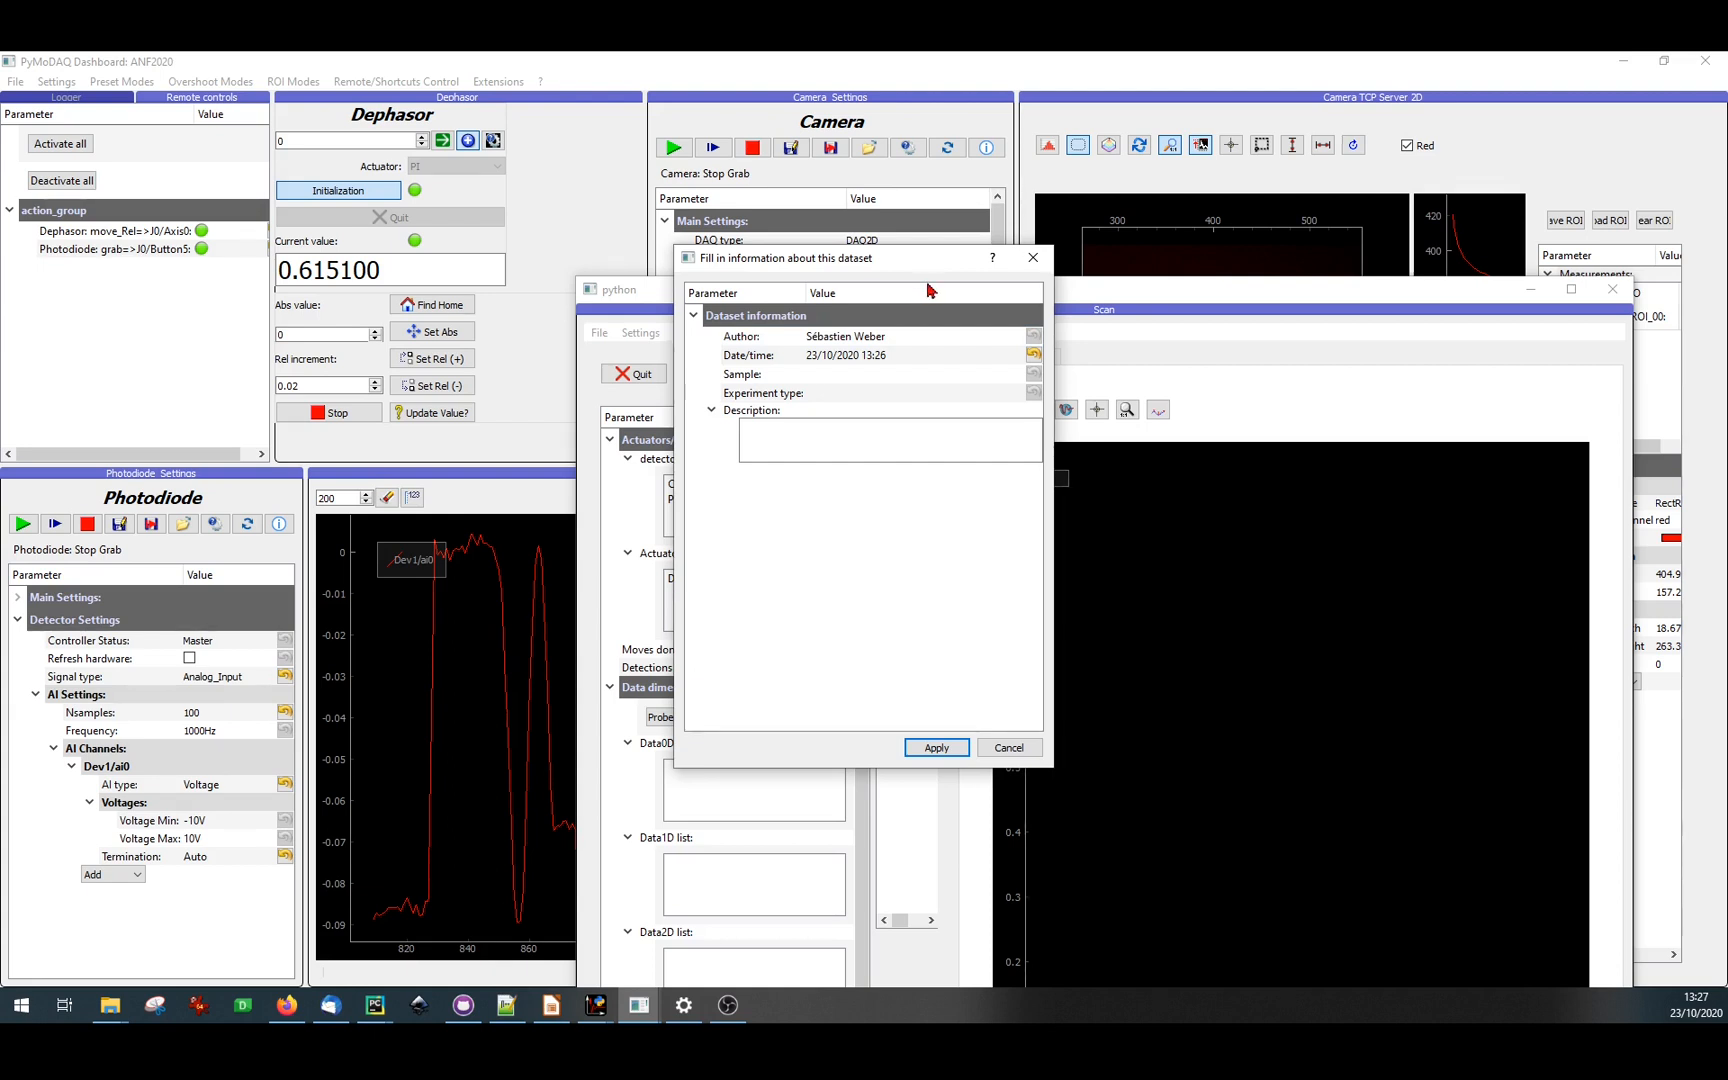
# - Accept the dataset and scan information with an empty description and maximize the Scan window
pyautogui.click(937, 750)
pyautogui.click(937, 748)
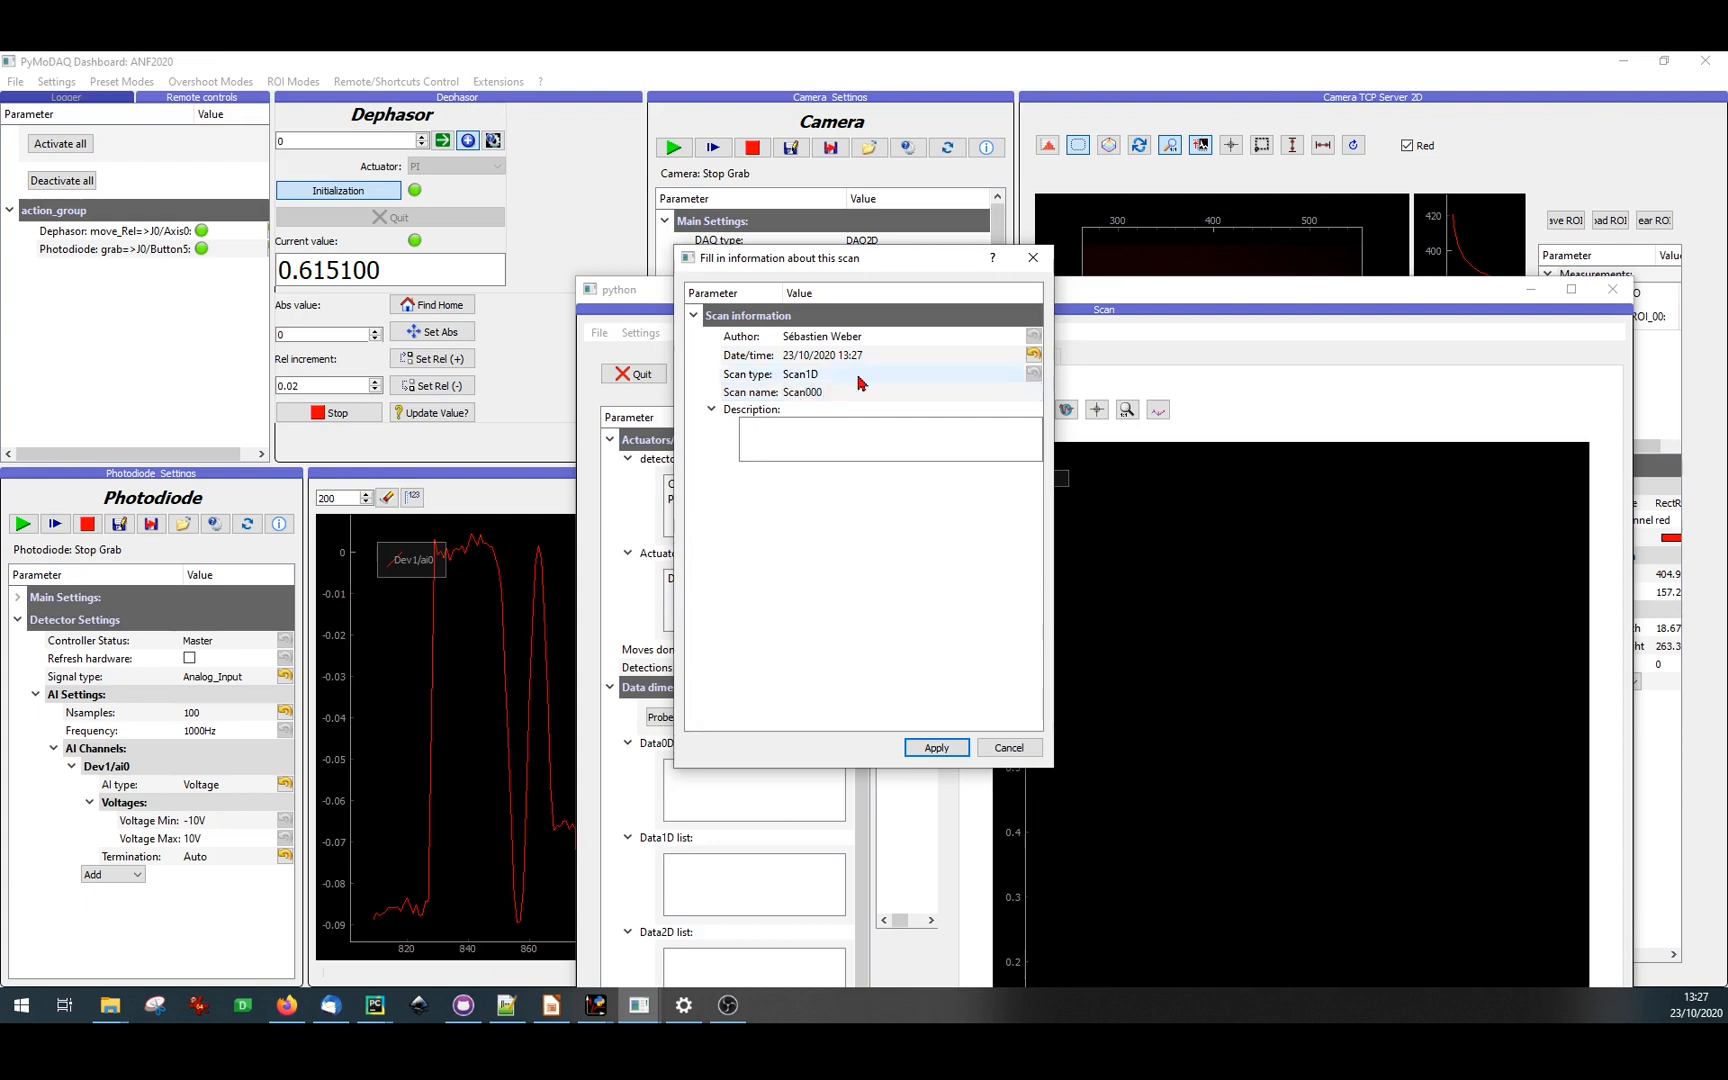
pyautogui.click(791, 445)
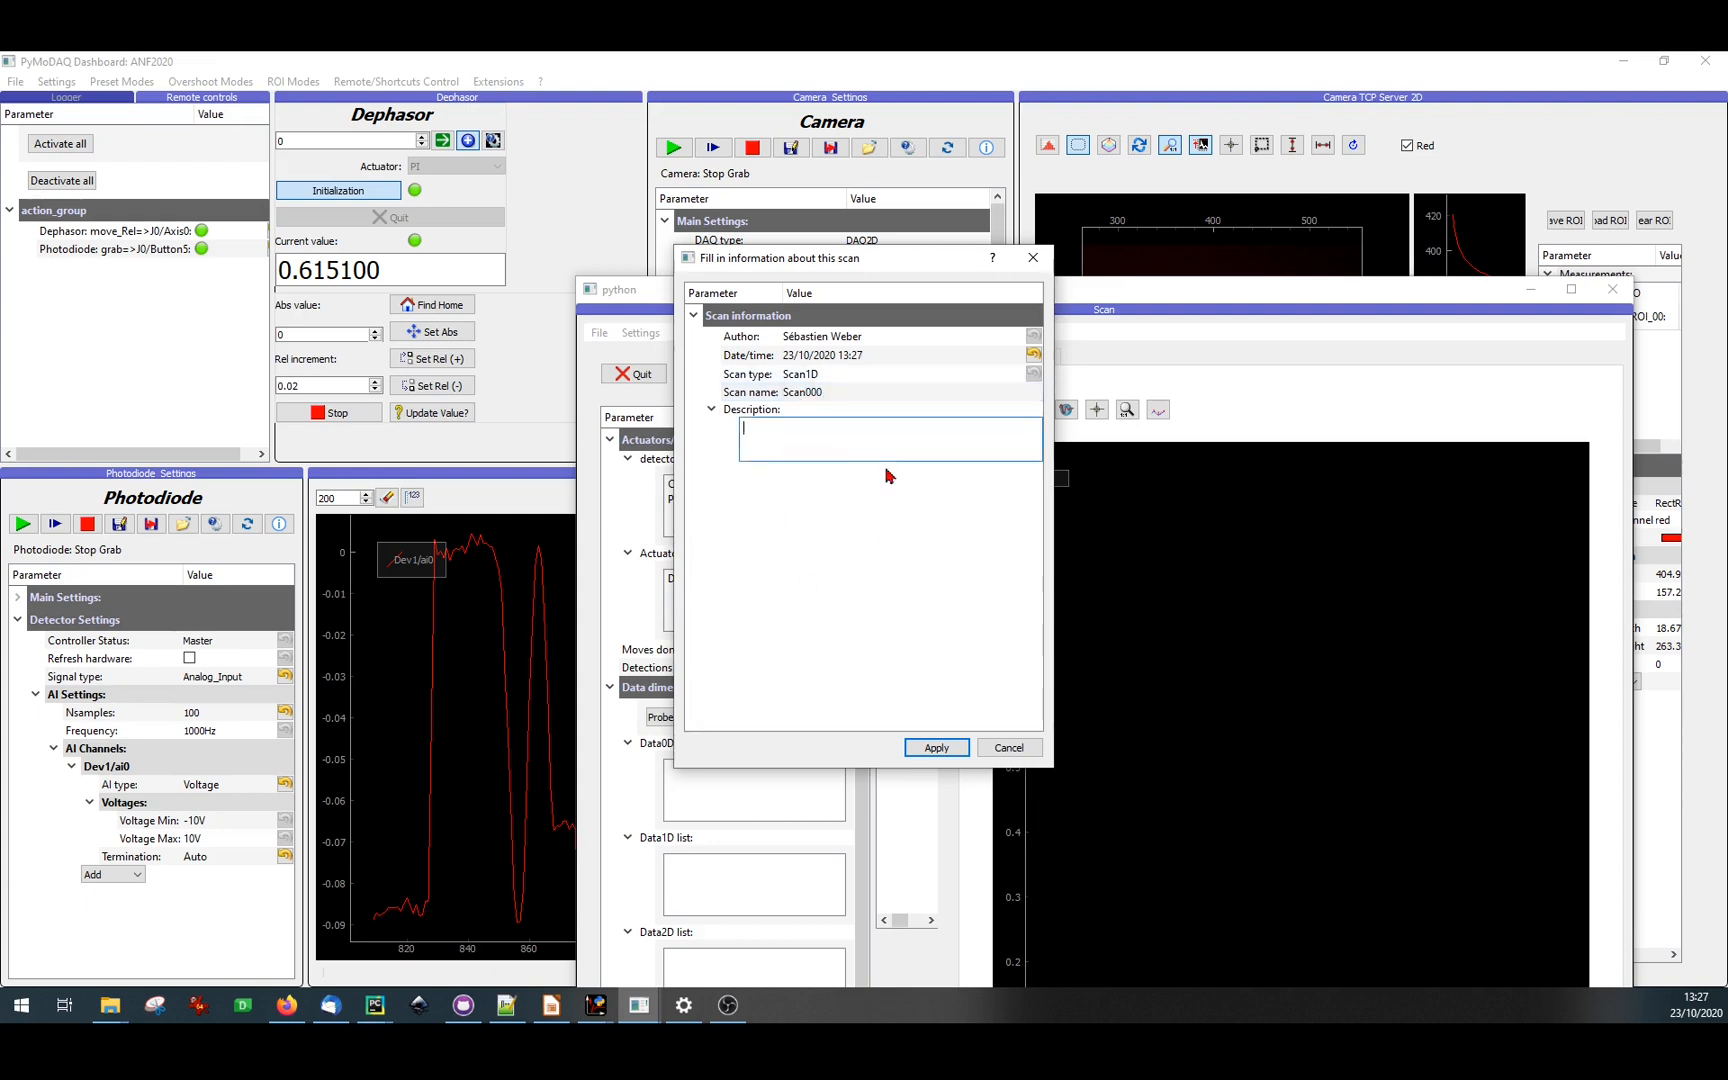
pyautogui.click(940, 750)
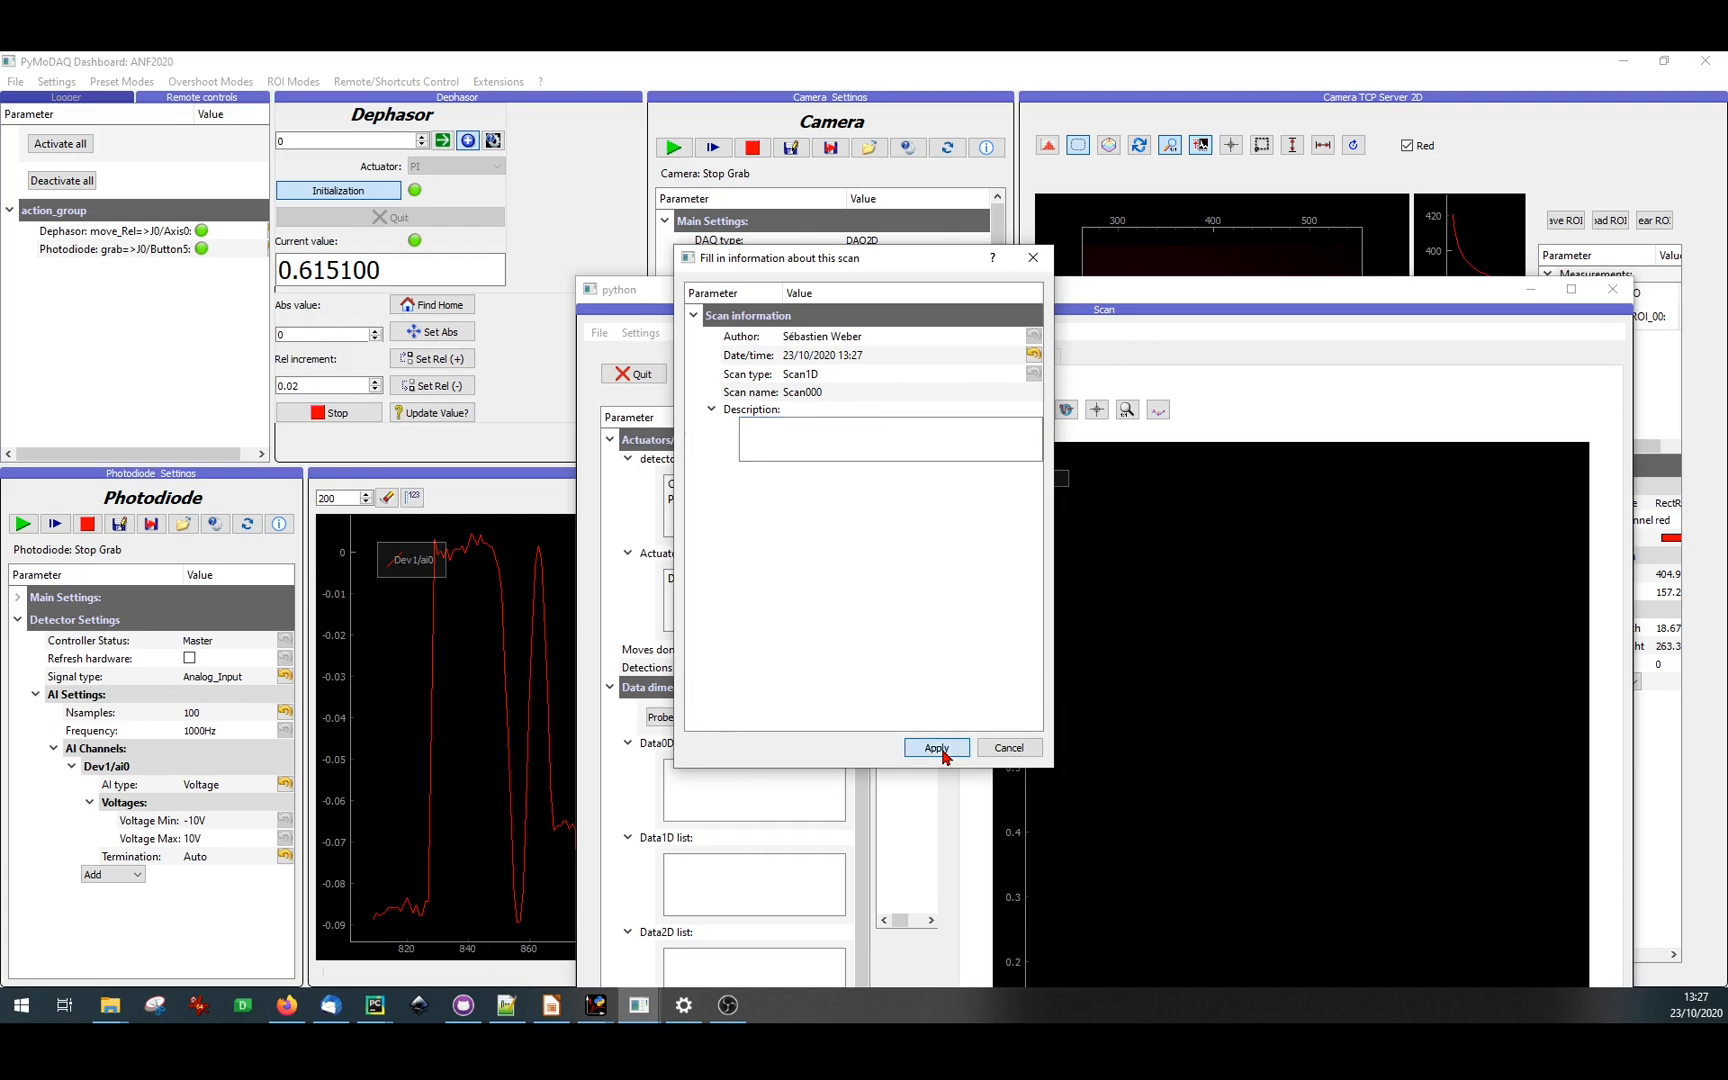
pyautogui.click(1572, 290)
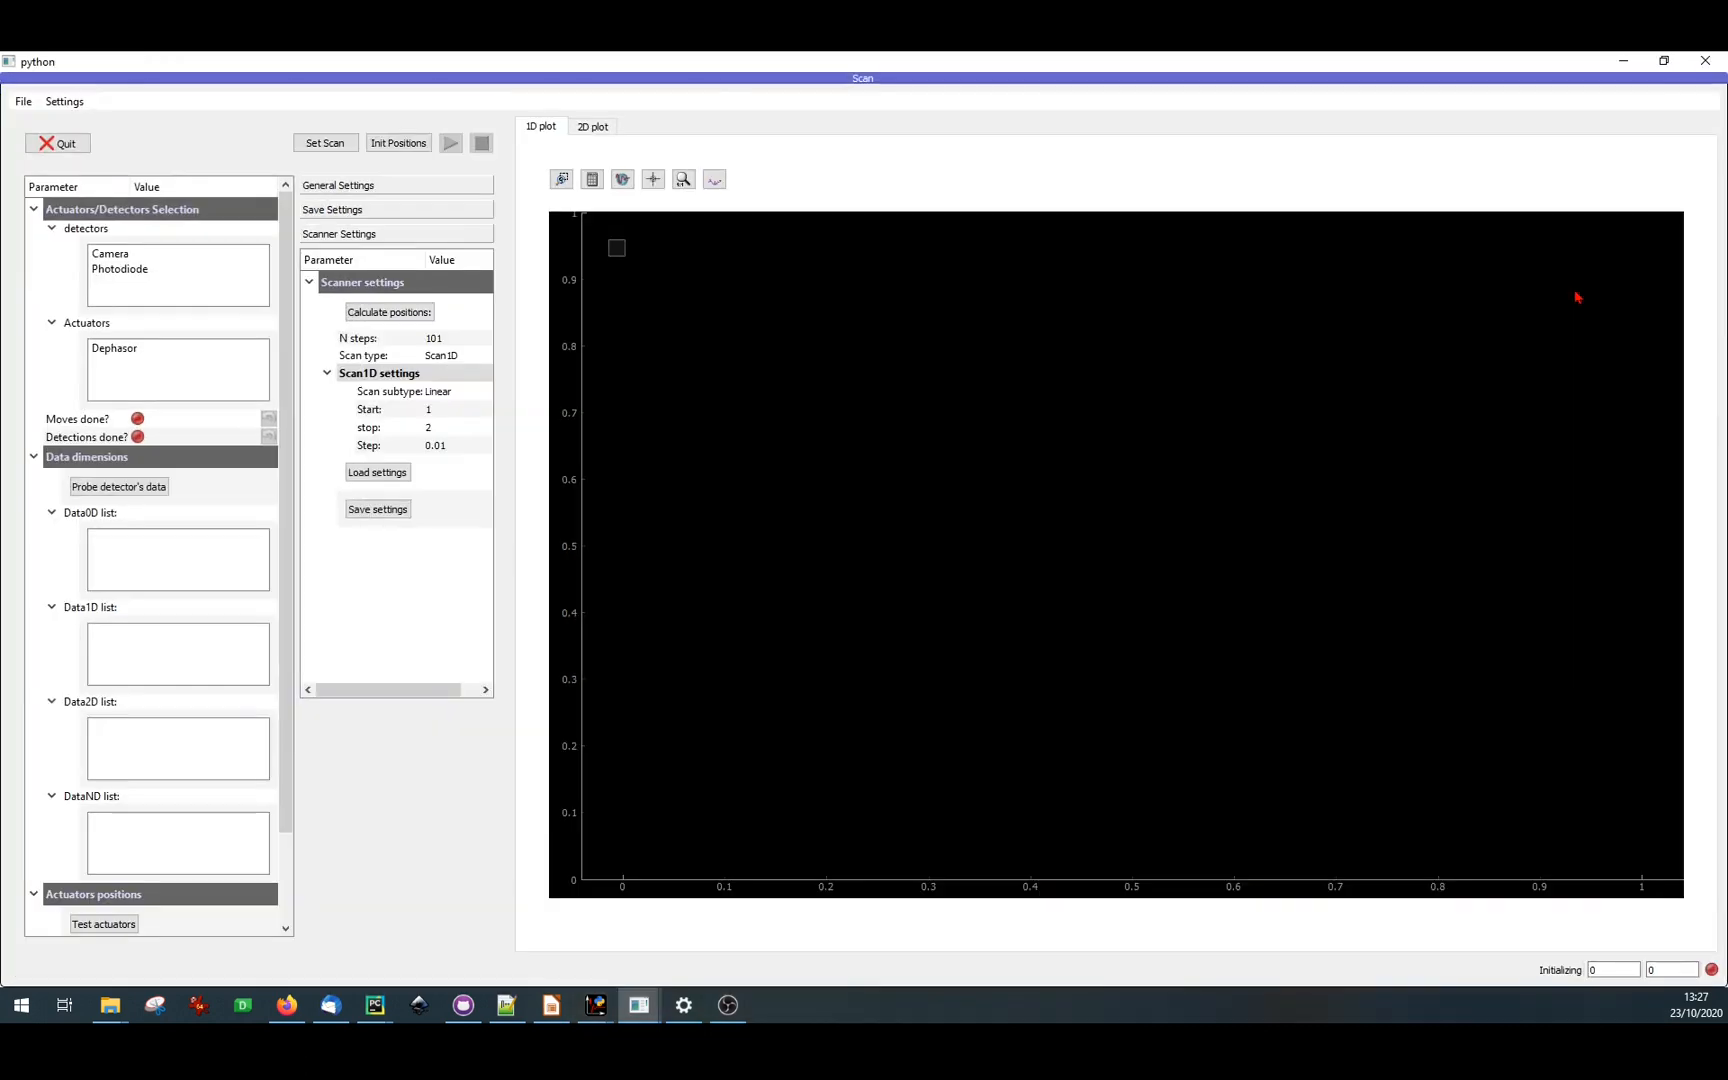
# - Collapse the data dimensions section and select the Dephasor as actuator and the Photodiode as detector
pyautogui.click(34, 458)
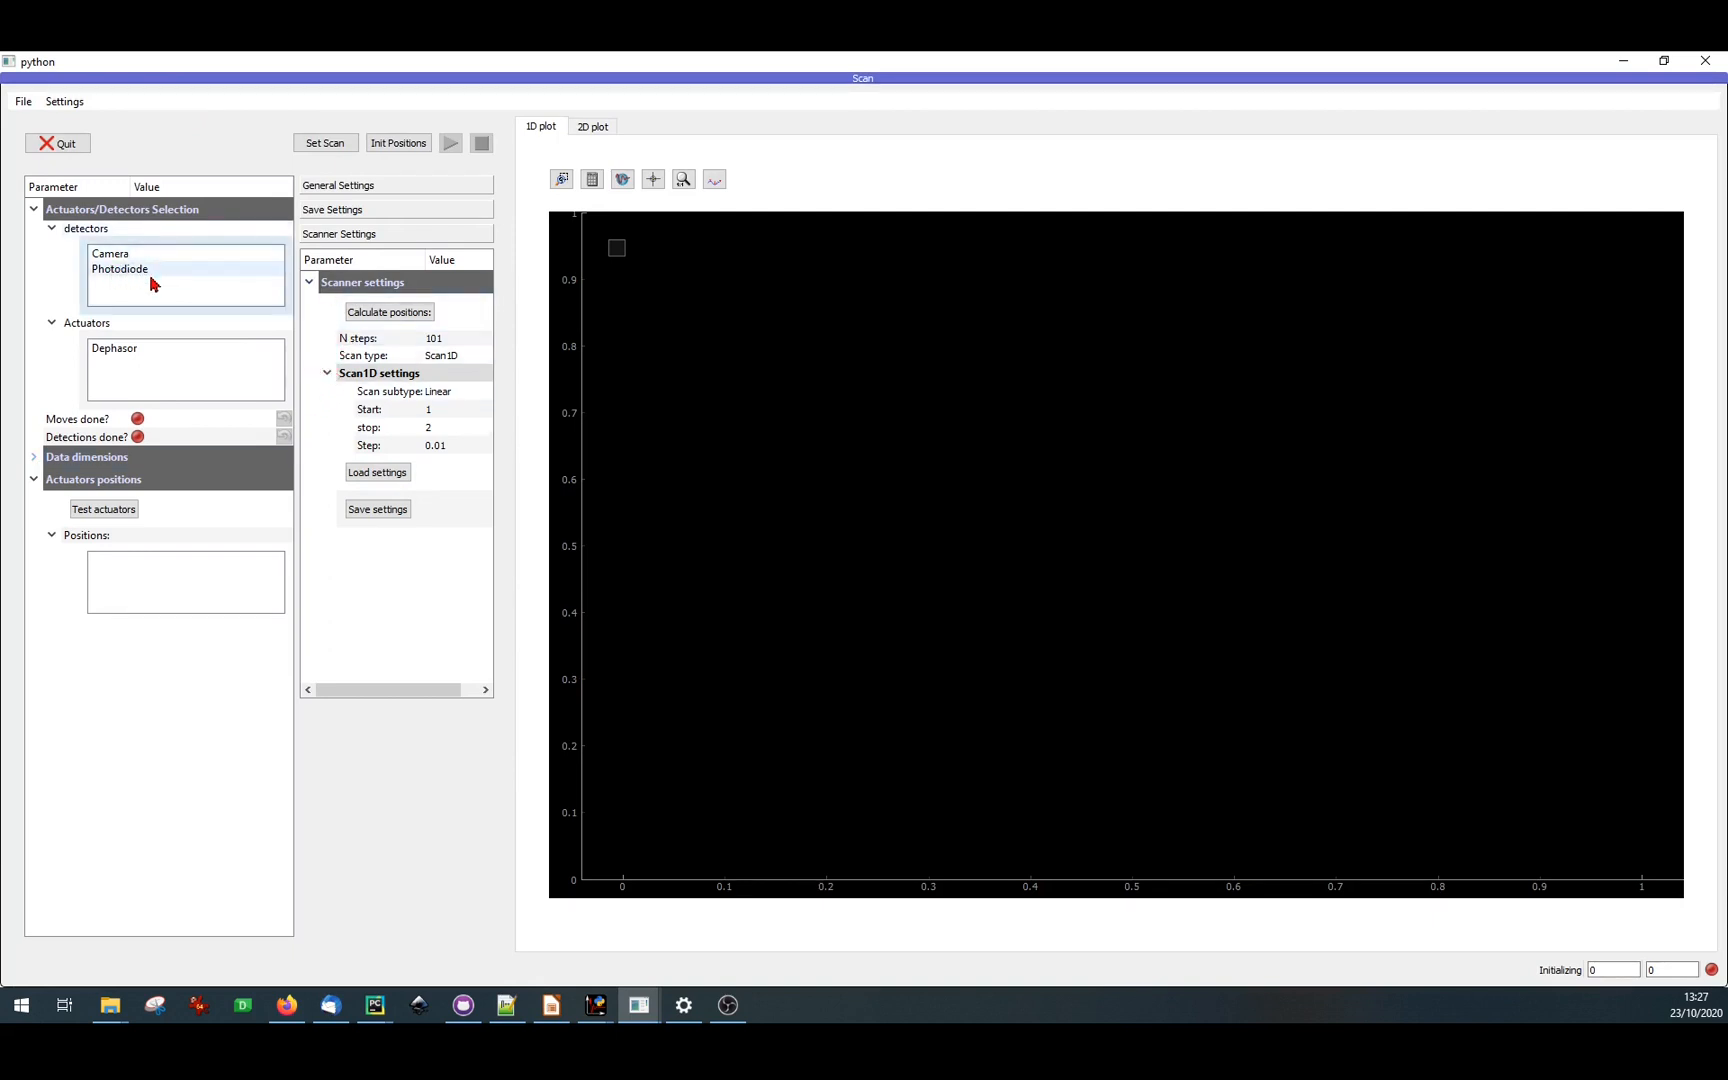
pyautogui.click(114, 359)
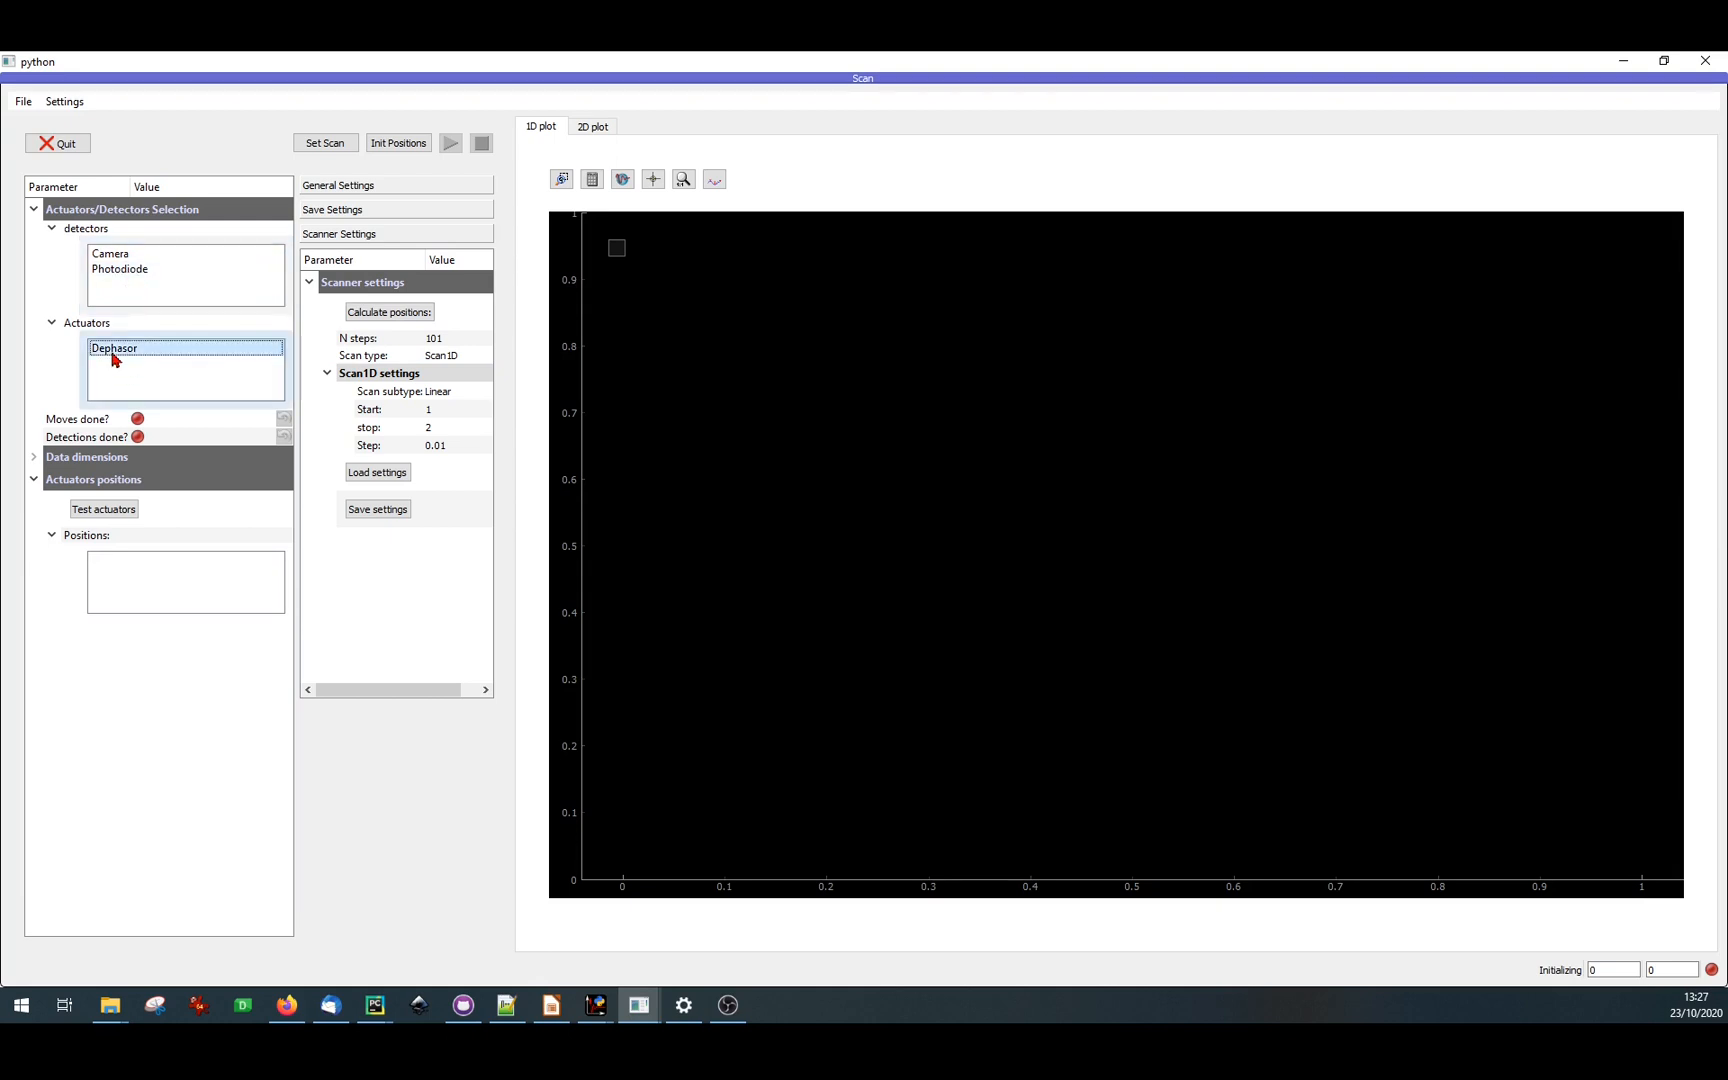
pyautogui.click(143, 274)
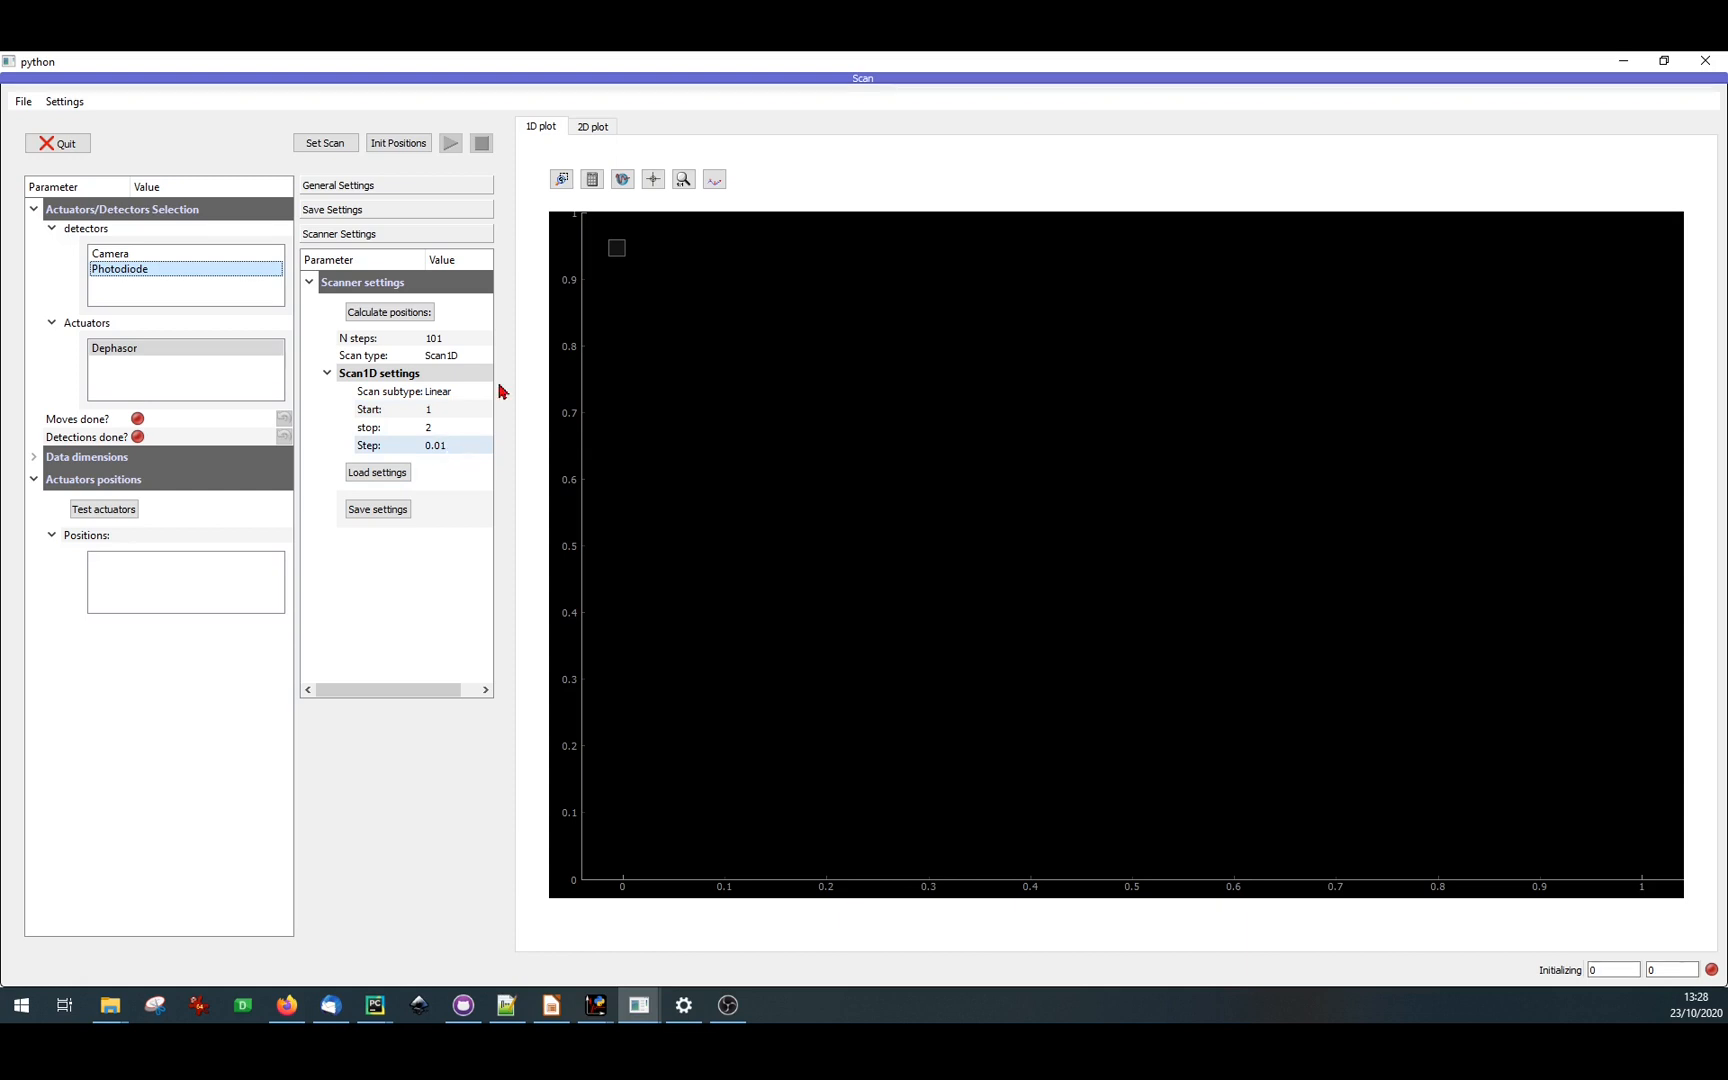
# - Set up the linear 1D scan of the Dephasor and run it, accepting the scan information without a description
pyautogui.click(344, 146)
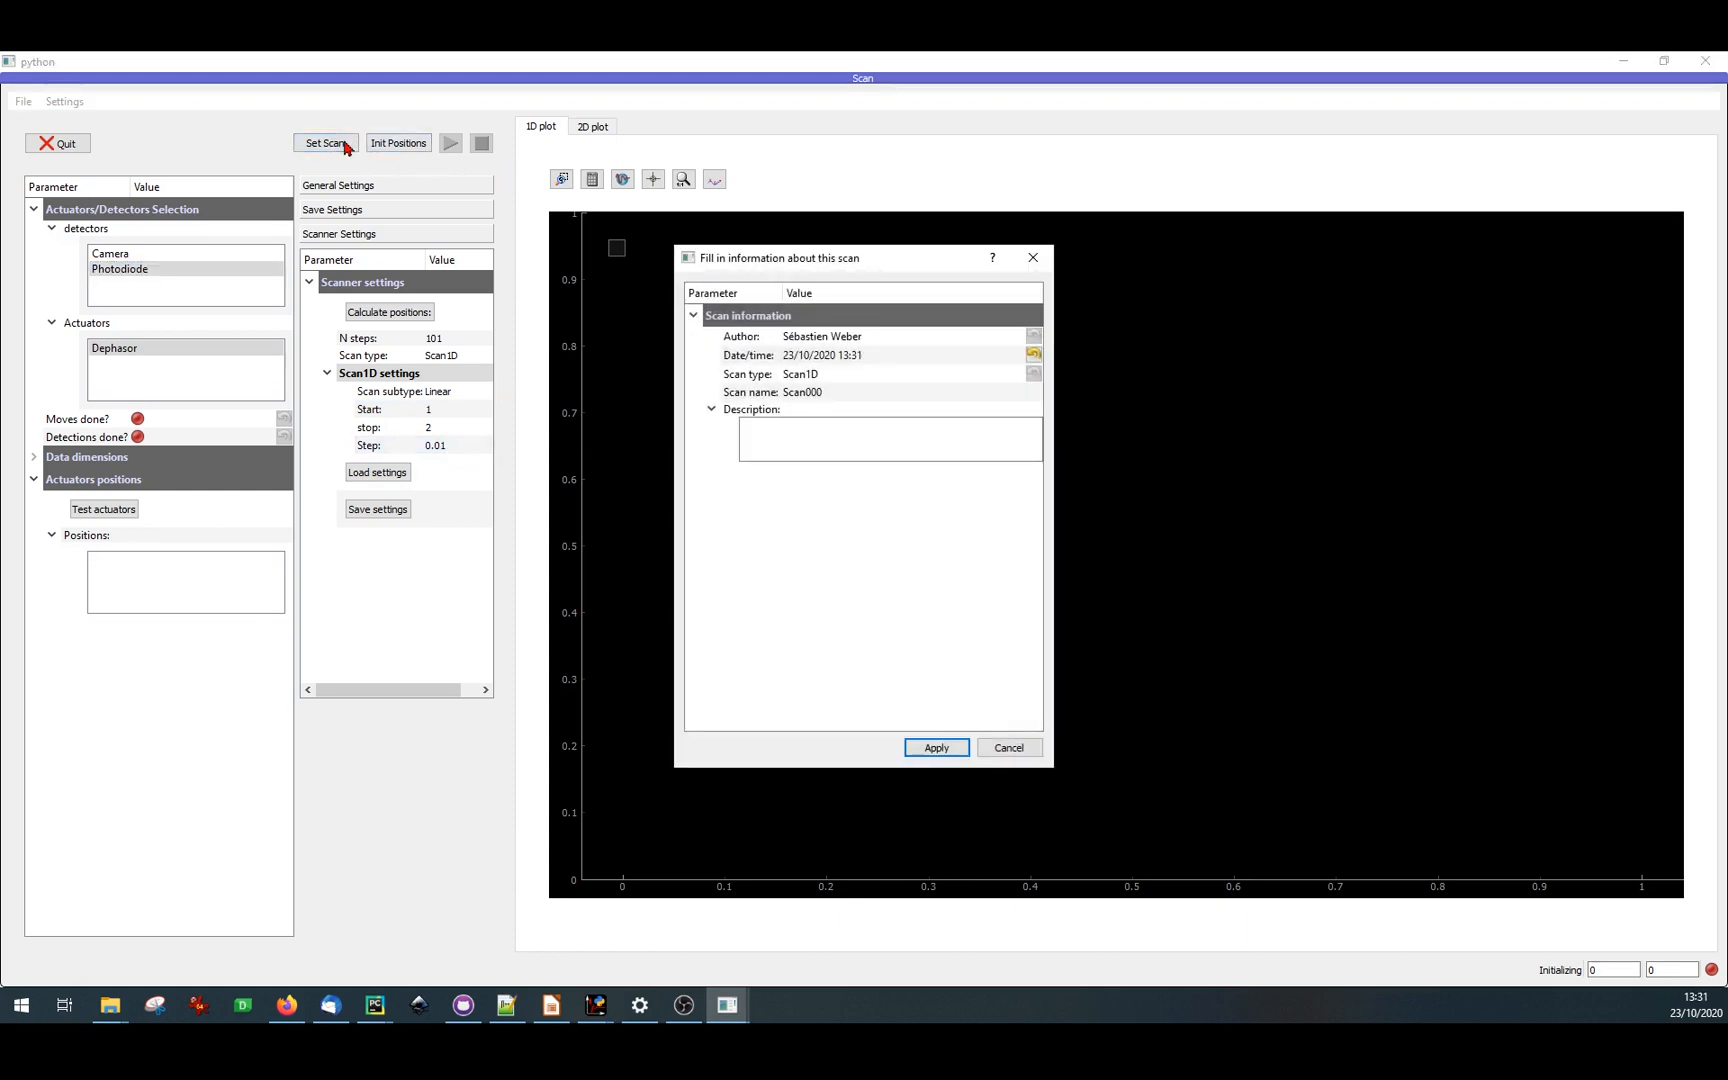
pyautogui.press('Return')
pyautogui.click(451, 145)
pyautogui.press('Return')
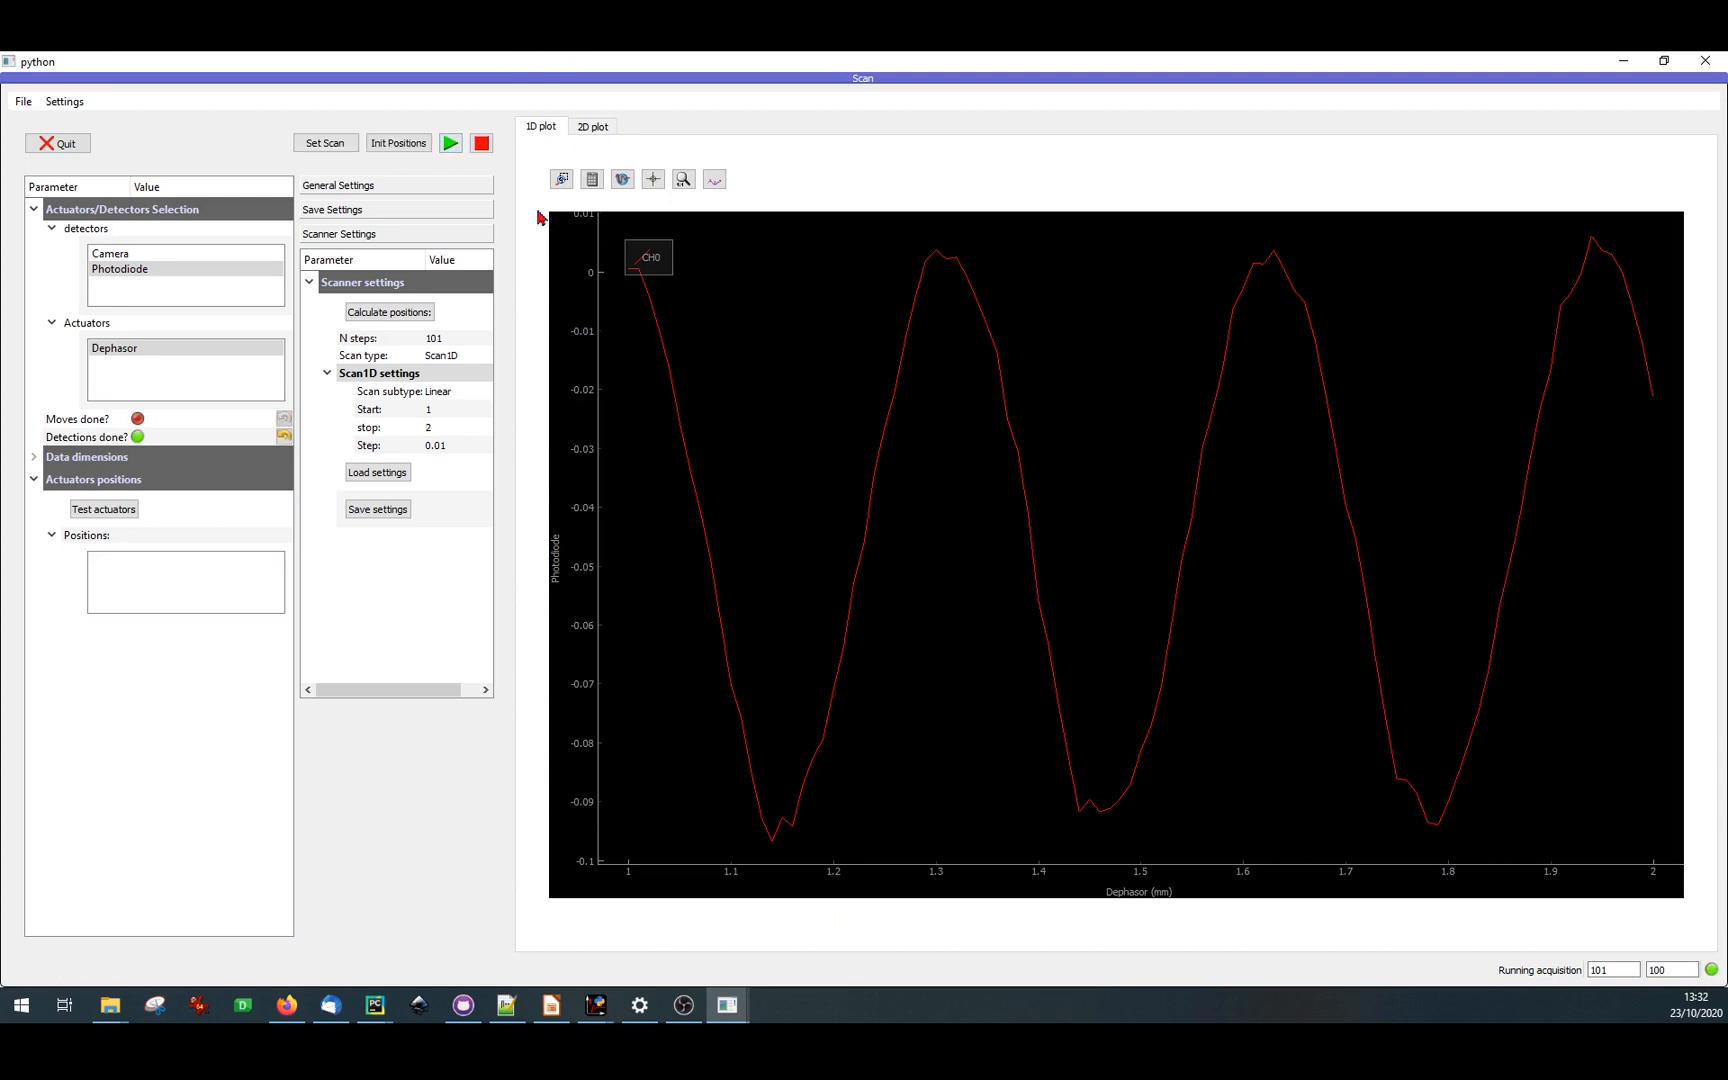
# - Run the photodiode scan again with the description "this is scan number 001"
pyautogui.click(452, 145)
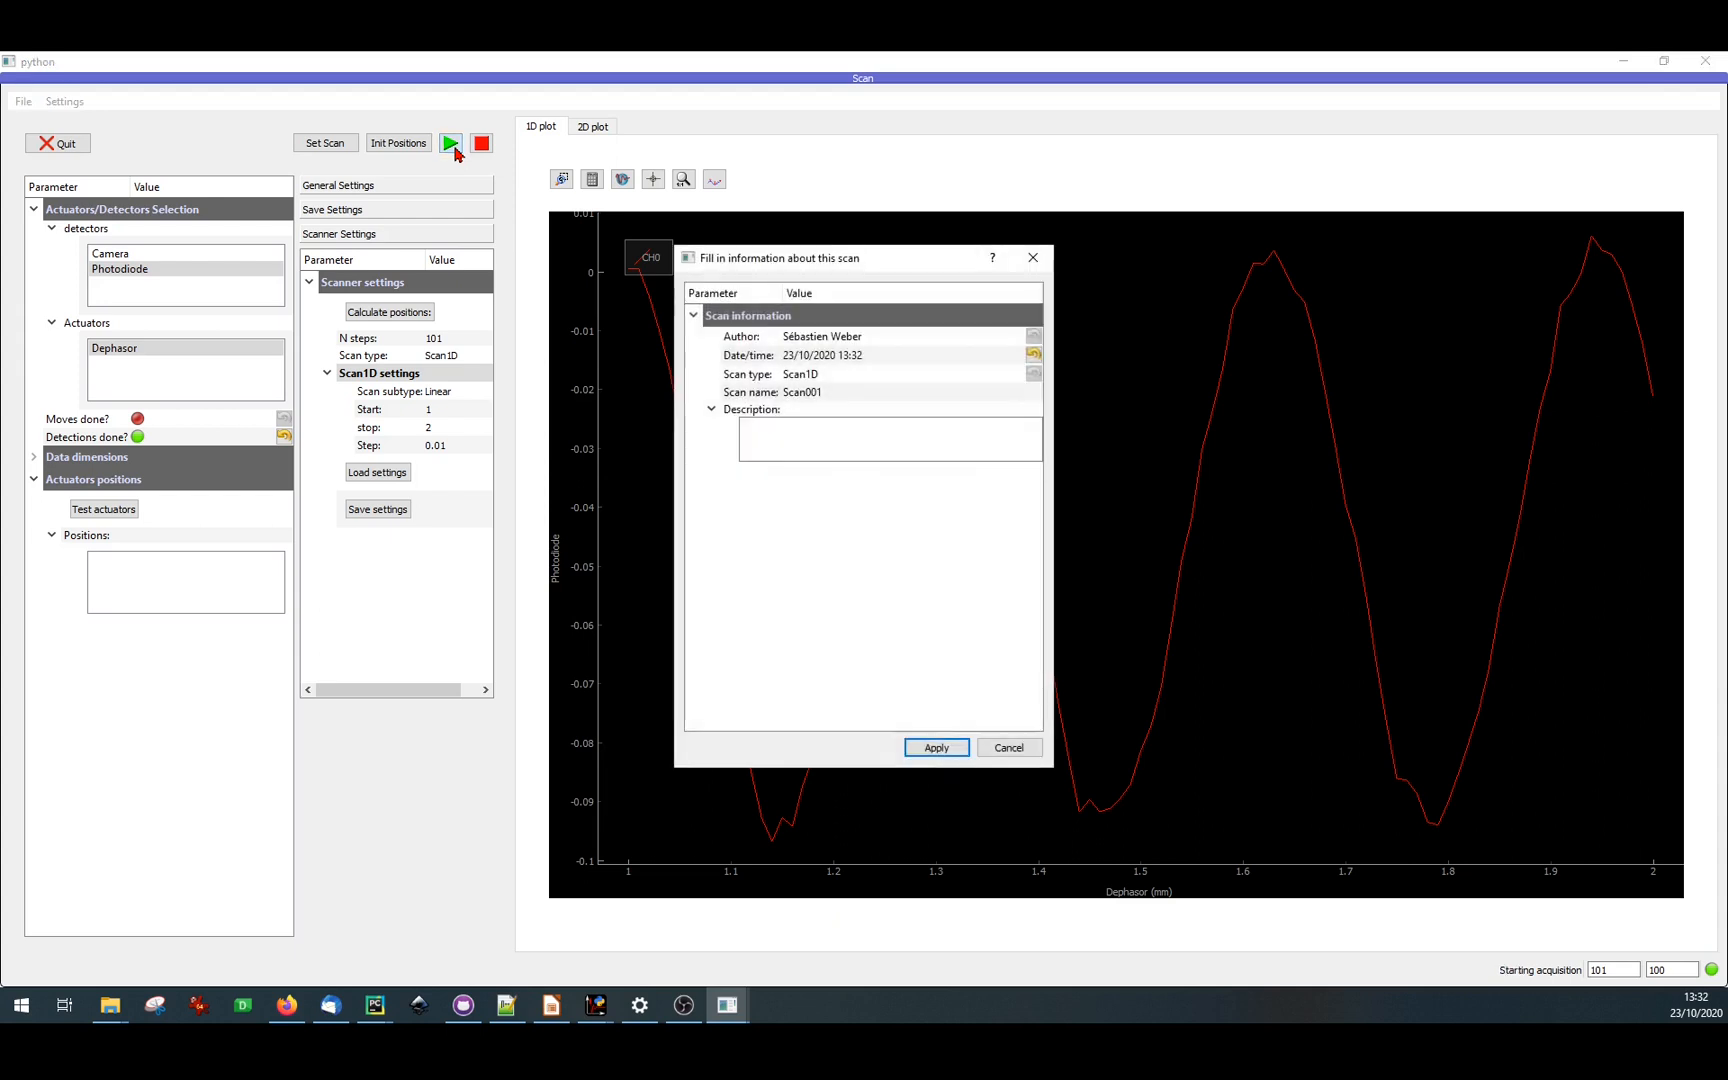
pyautogui.click(819, 452)
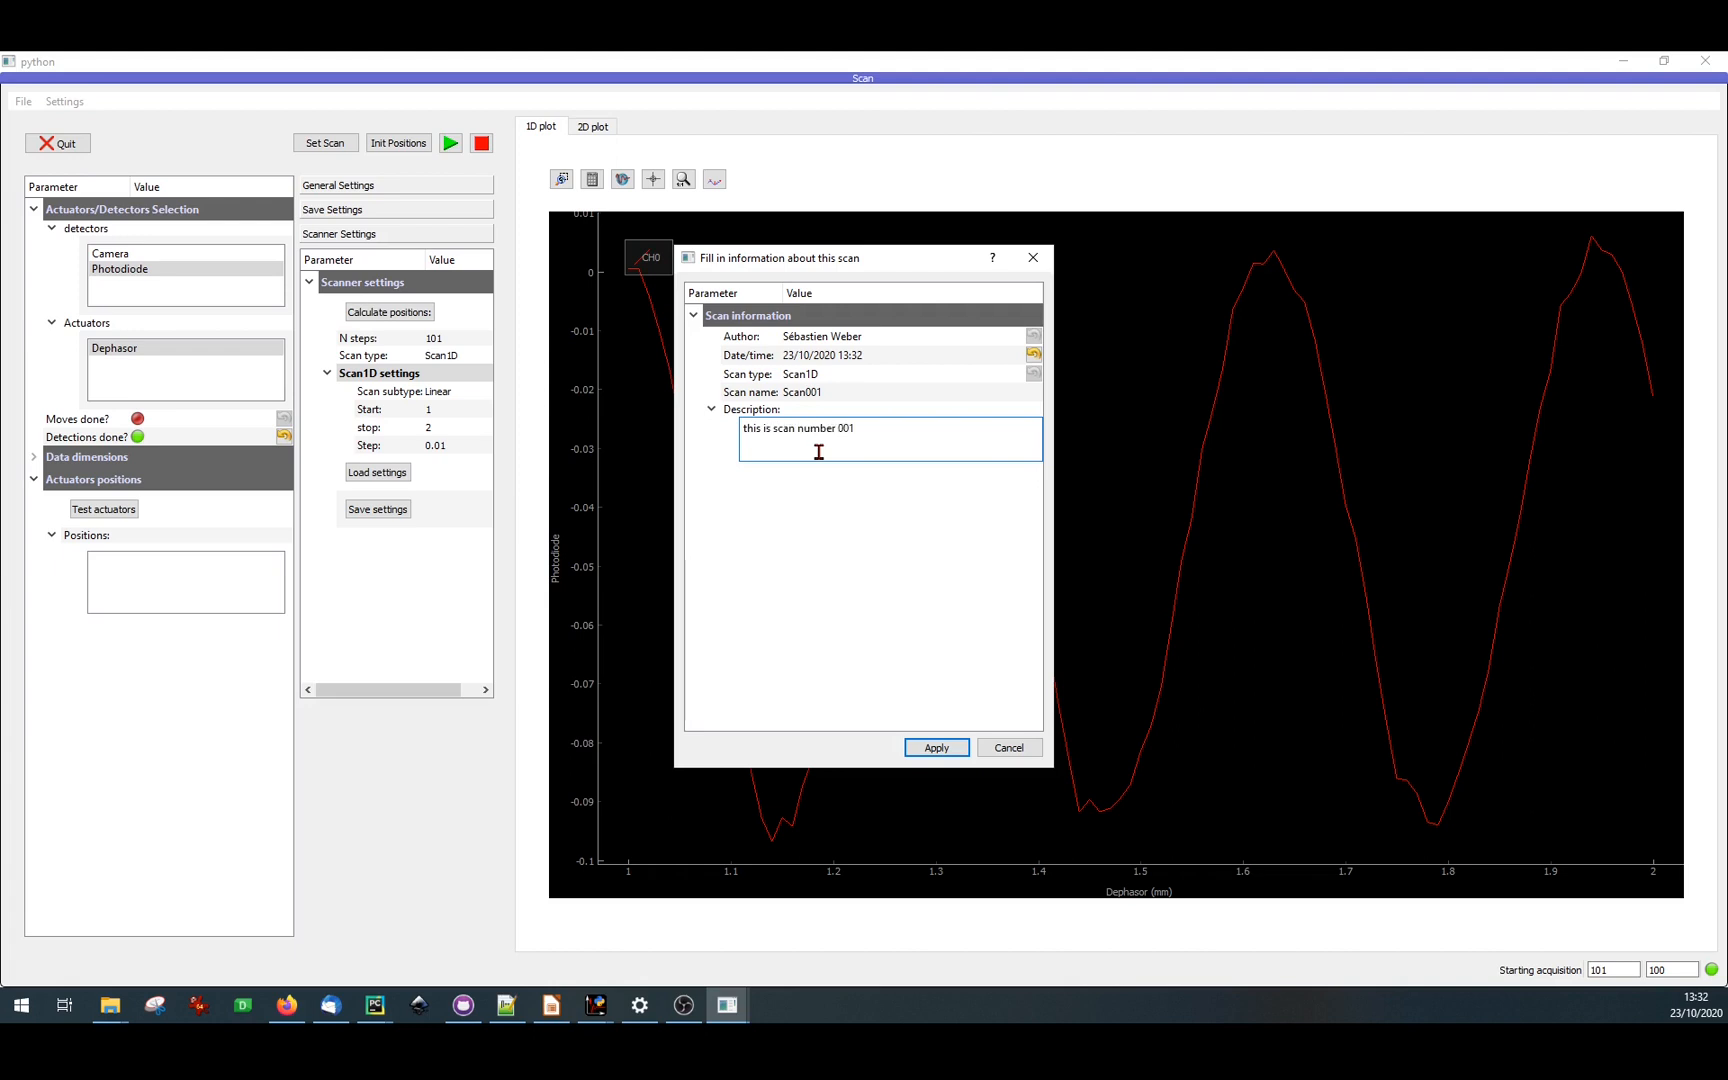
pyautogui.click(950, 750)
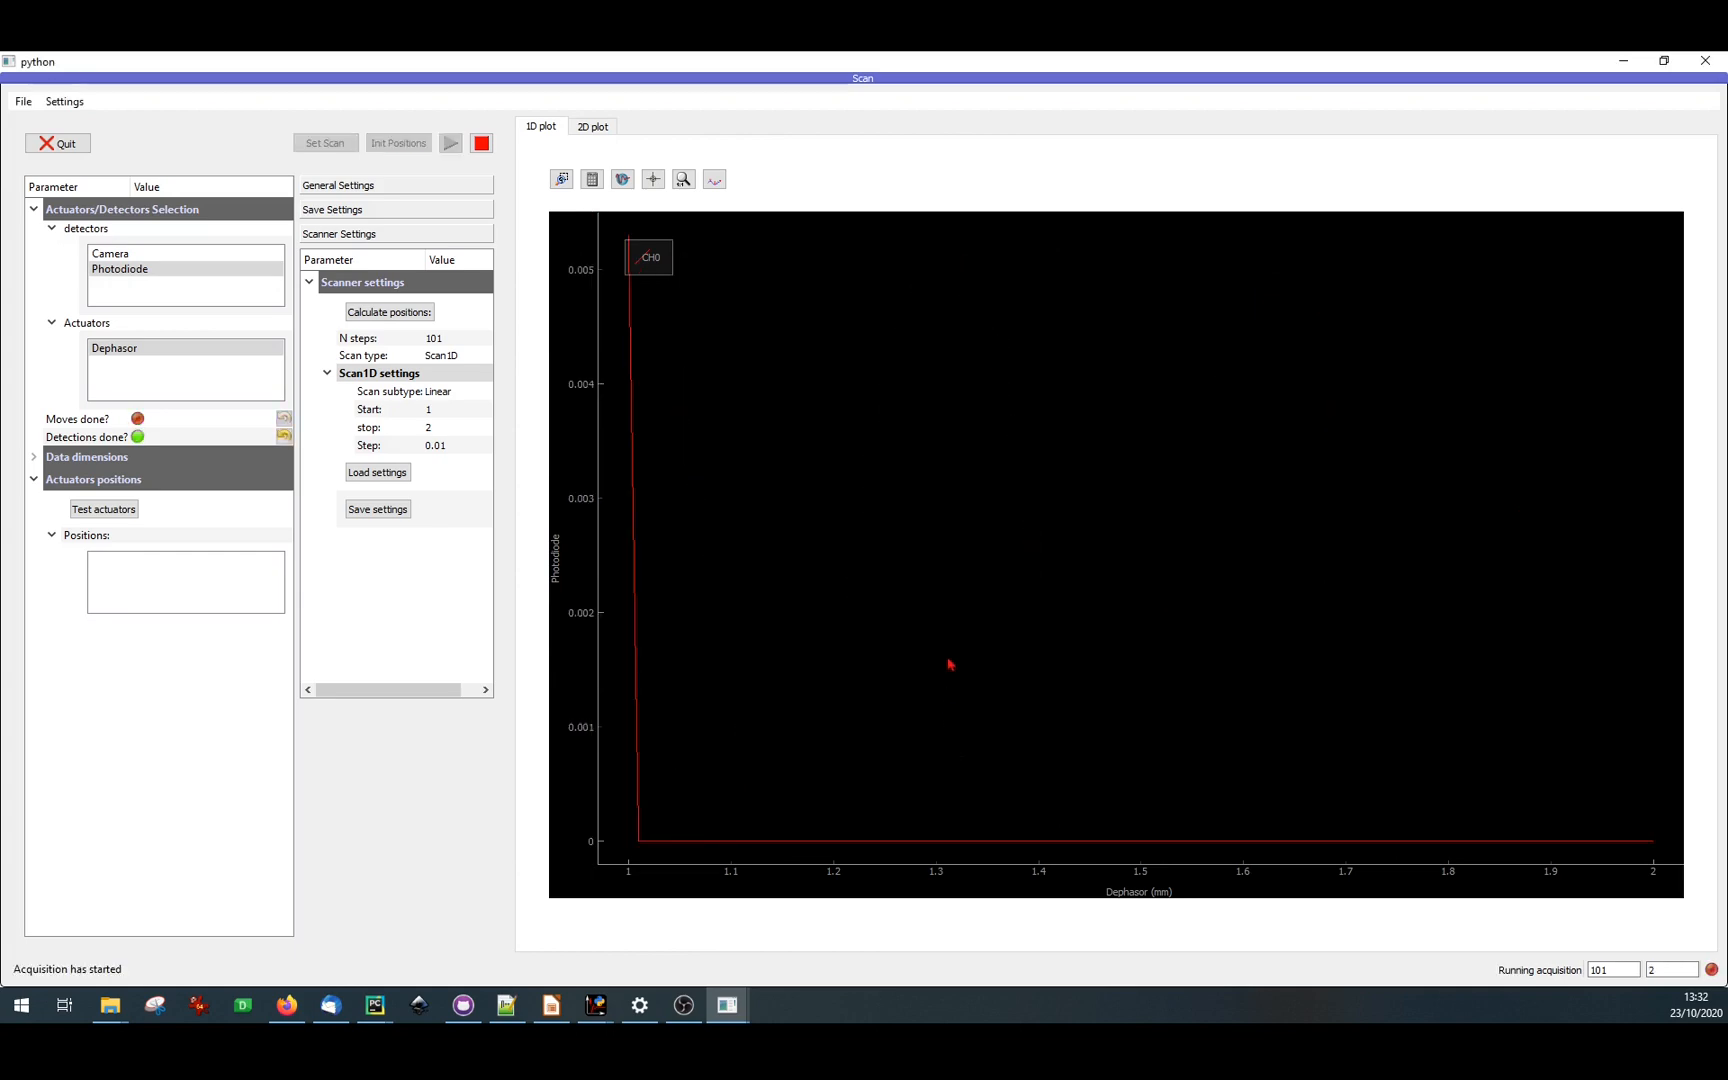
# - Watch the Dephasor position and photodiode signal in the Dashboard during the scan, and return to the Scan window
pyautogui.moveTo(728, 1018)
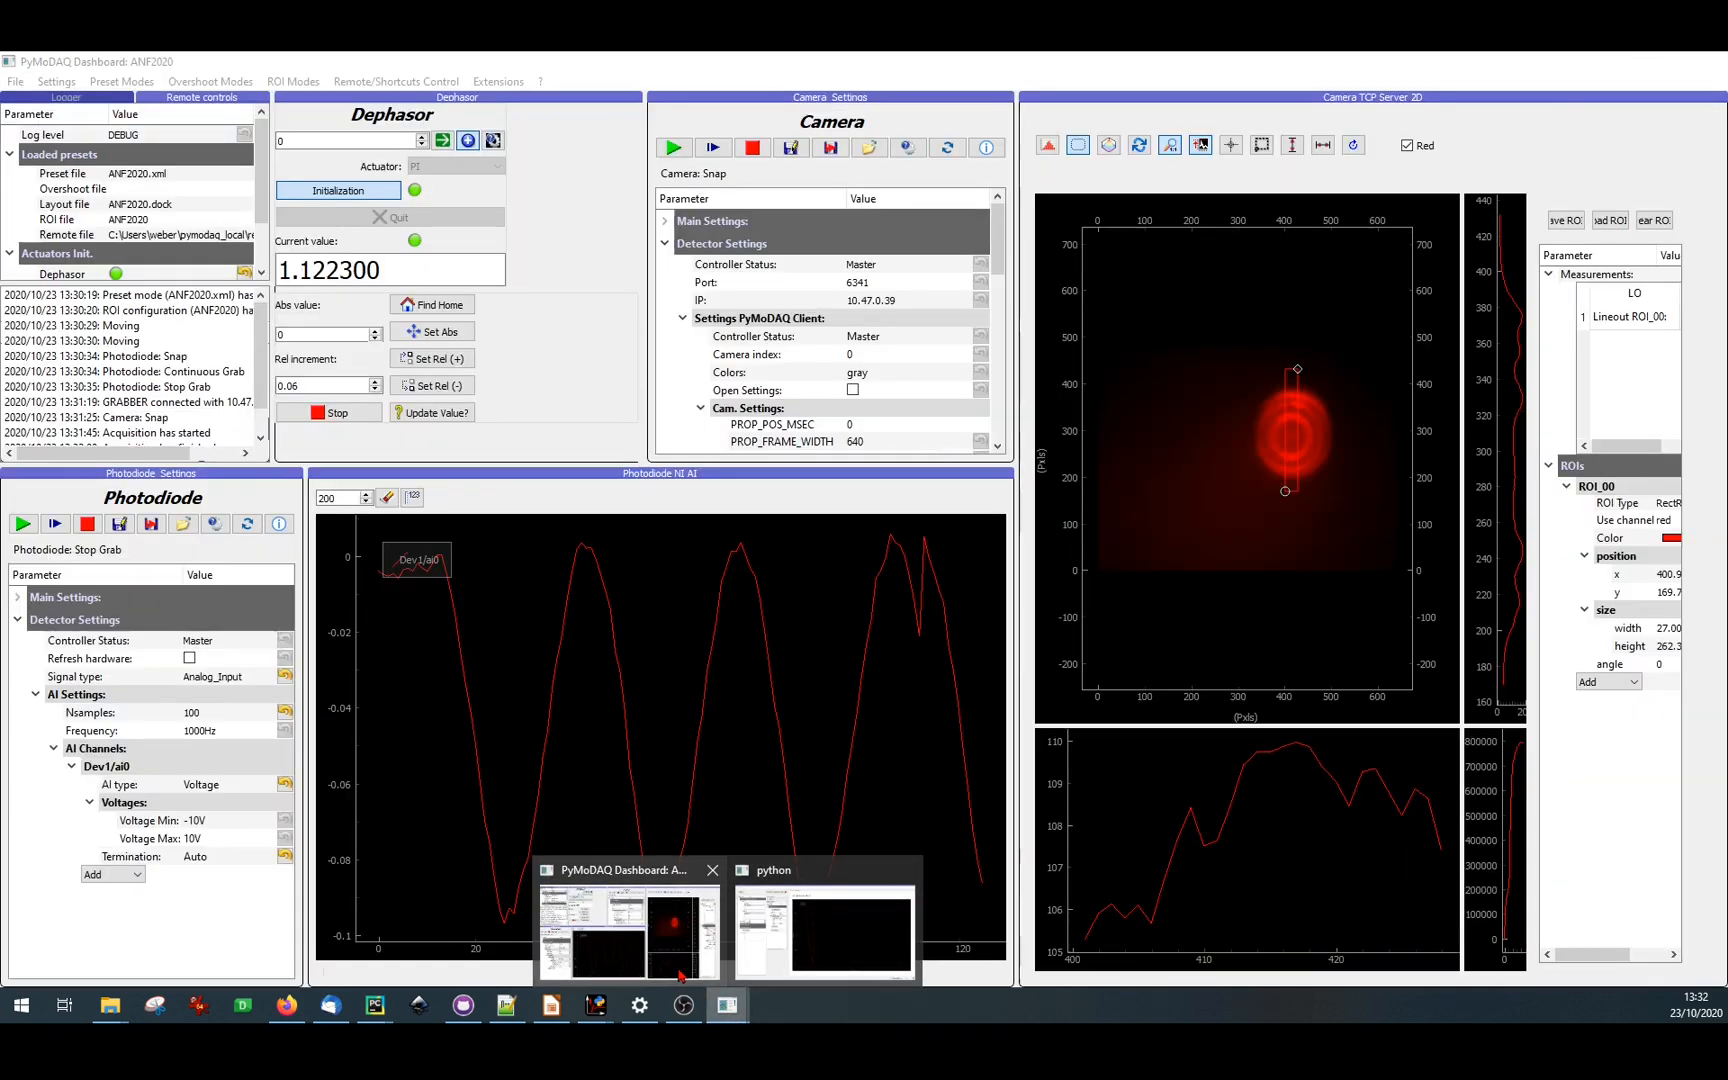
pyautogui.click(675, 960)
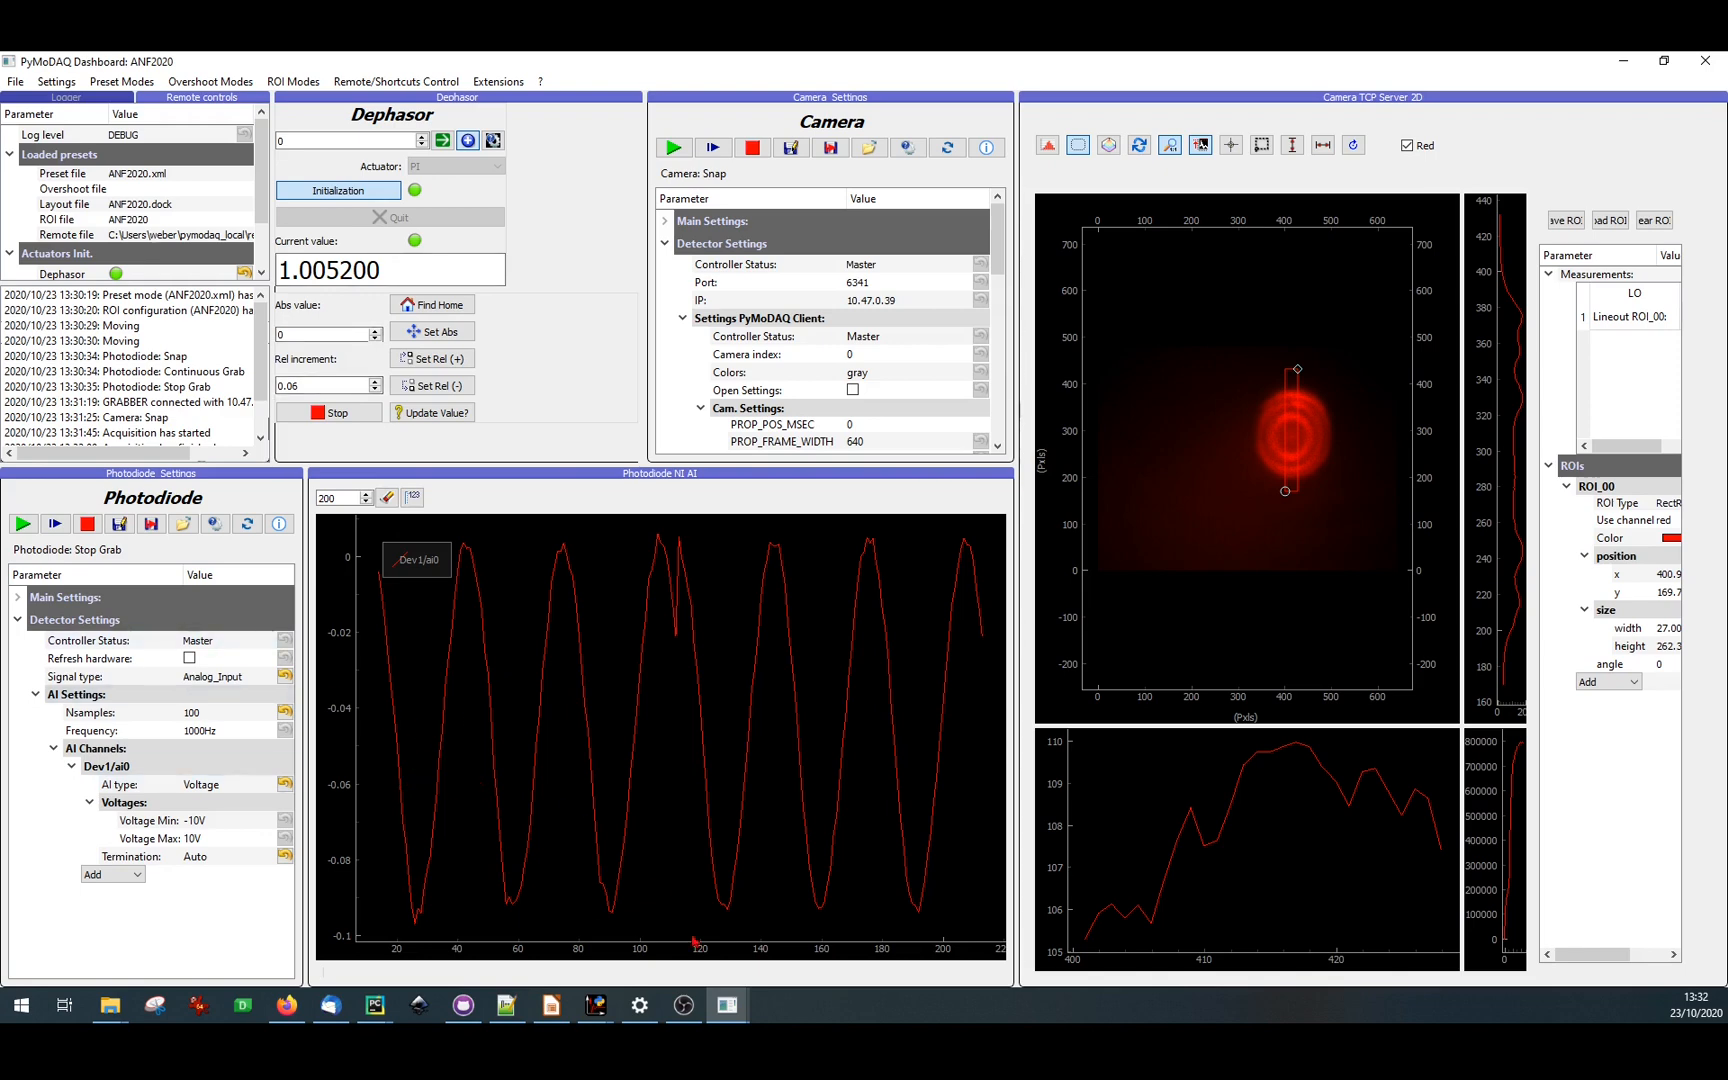
pyautogui.moveTo(750, 1015)
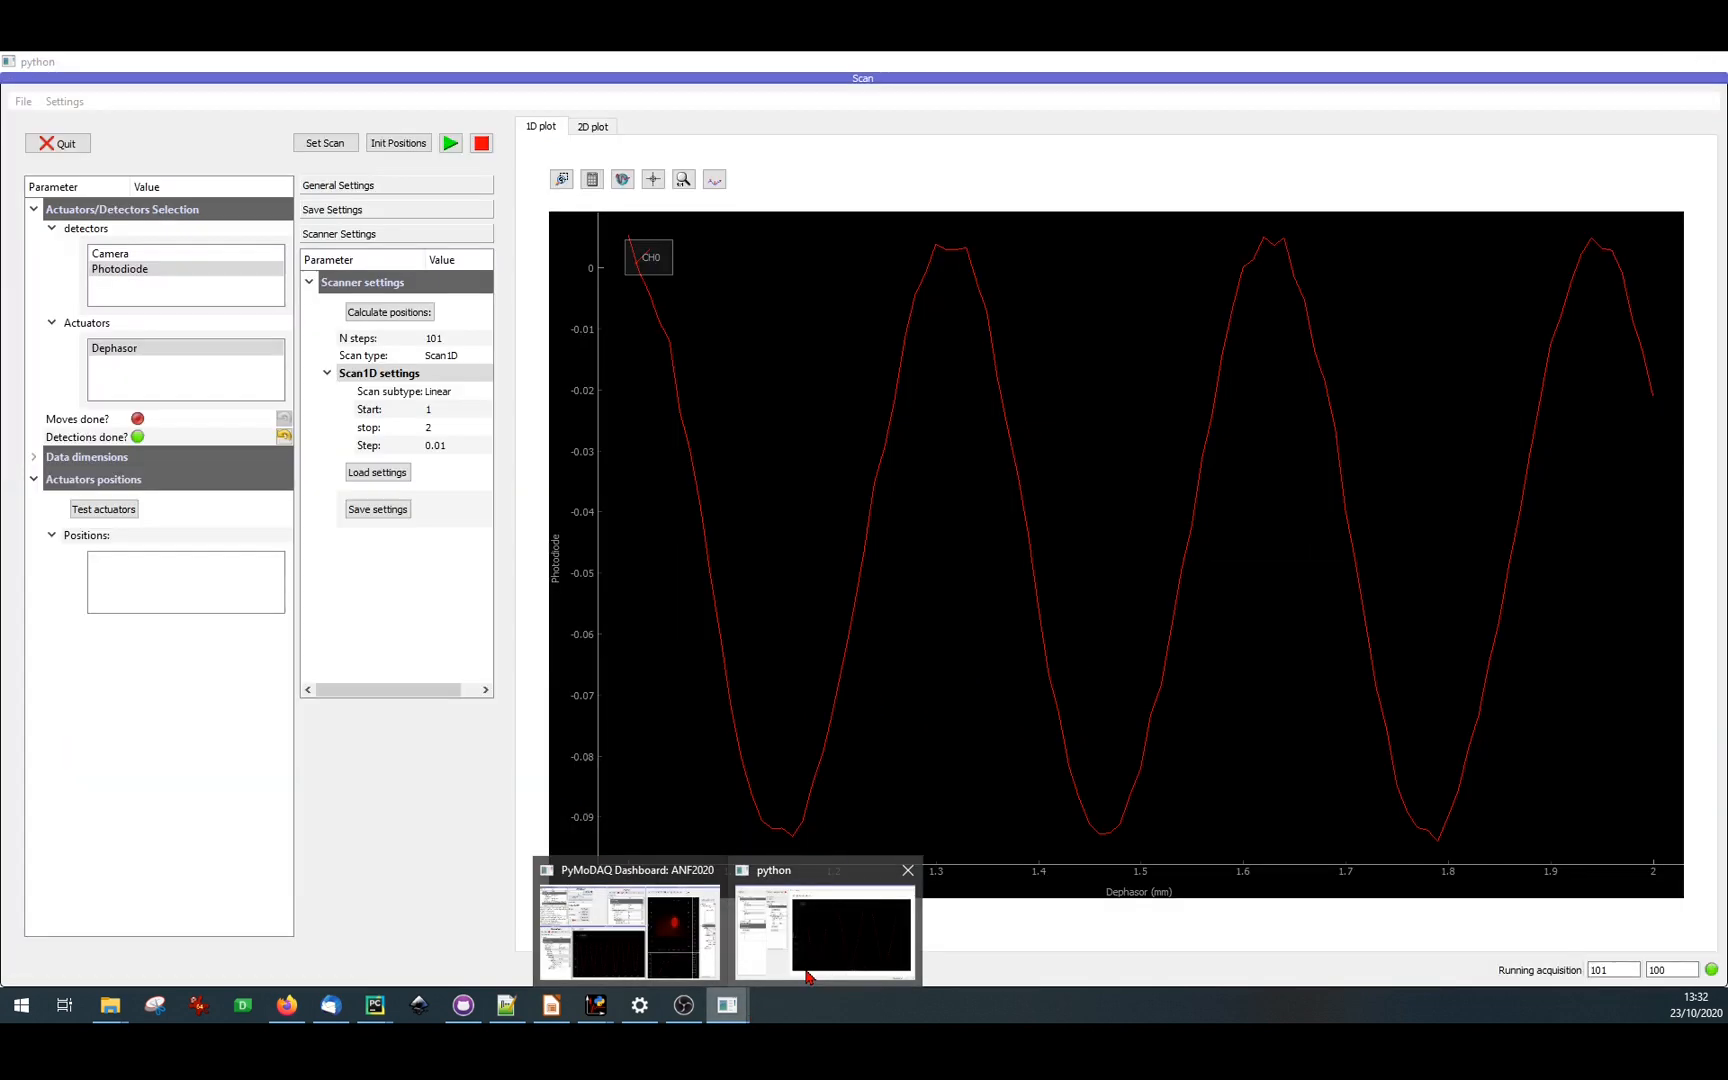
pyautogui.click(815, 960)
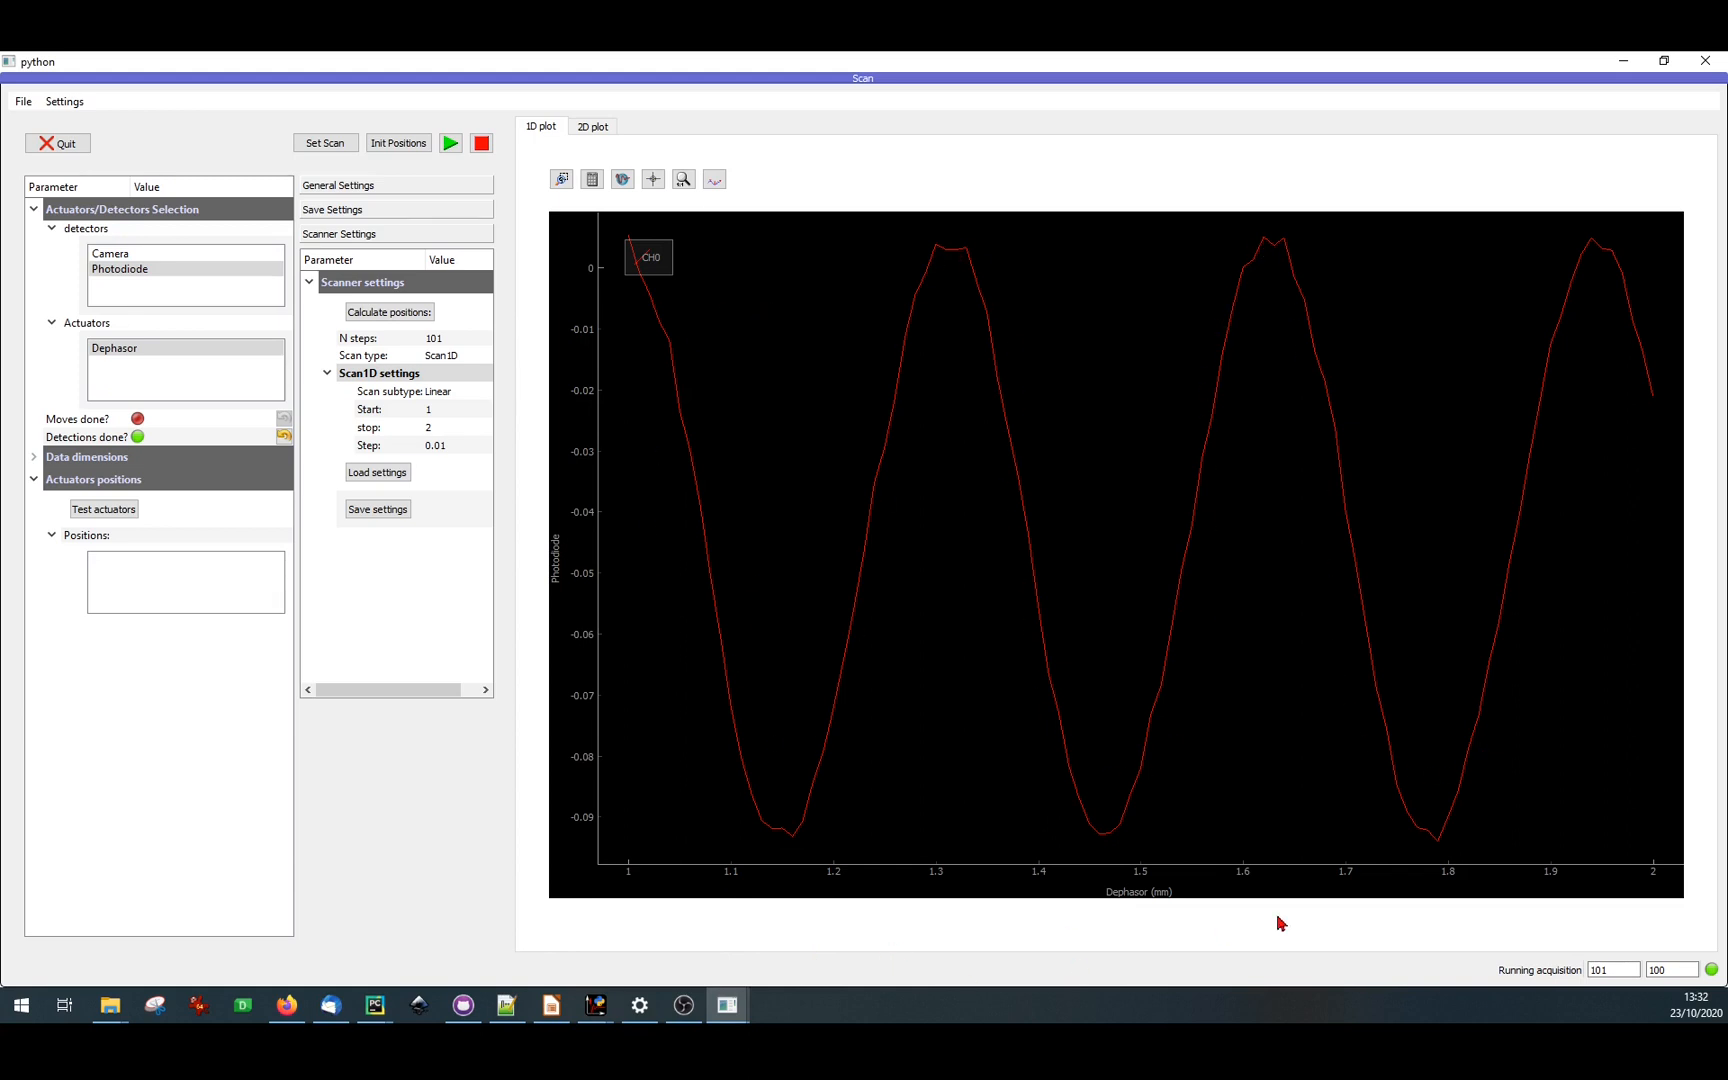
# - Select the Camera as detector instead of the Photodiode and start a scan with an empty description
pyautogui.click(114, 254)
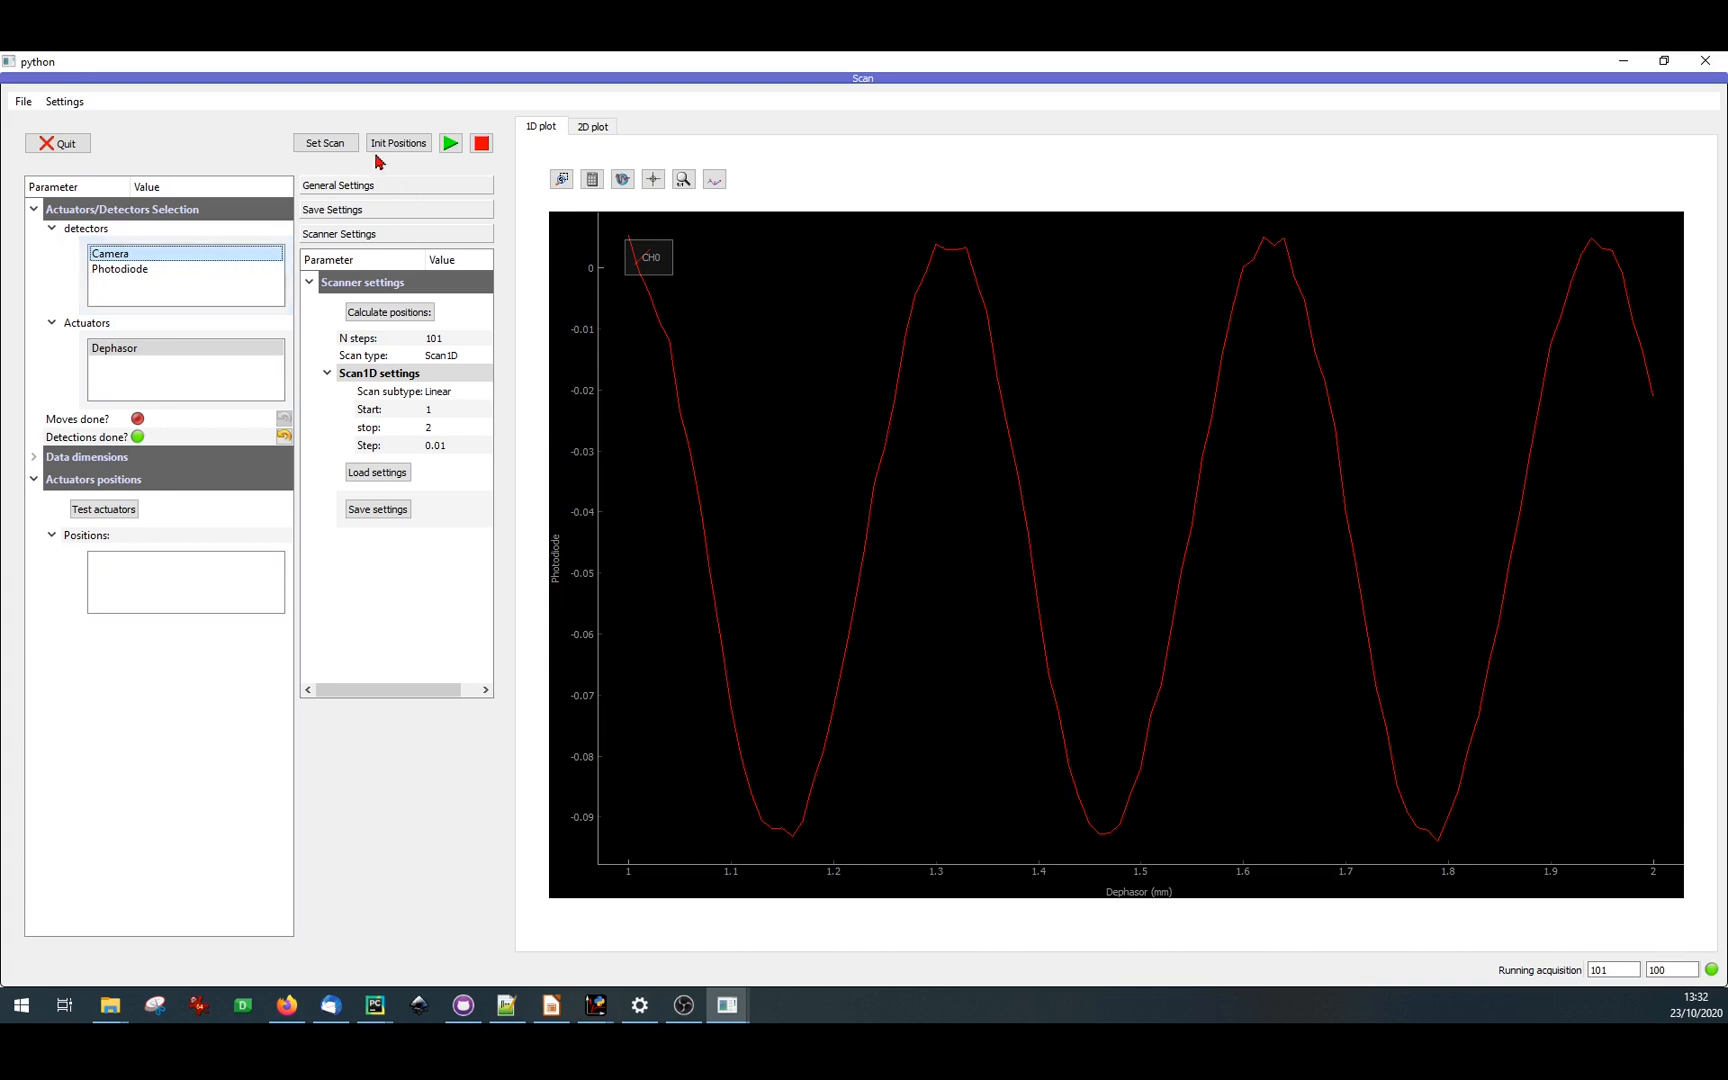
pyautogui.click(451, 144)
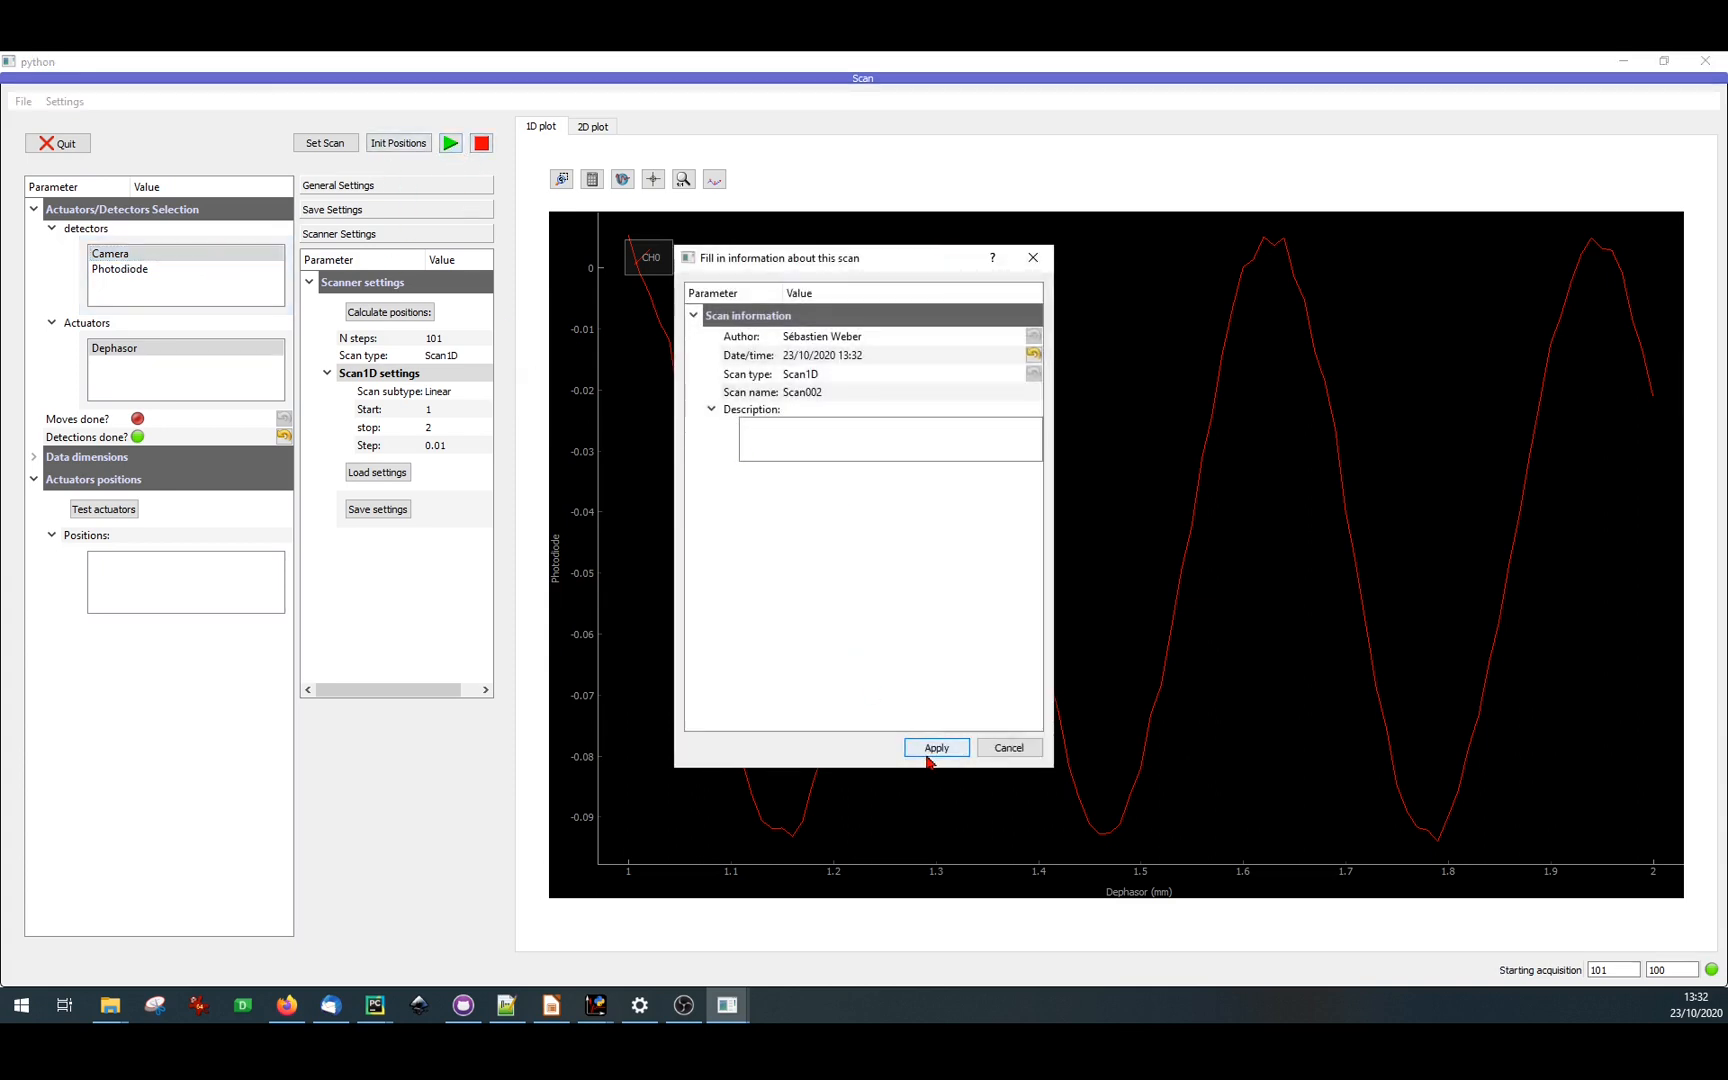
pyautogui.click(930, 750)
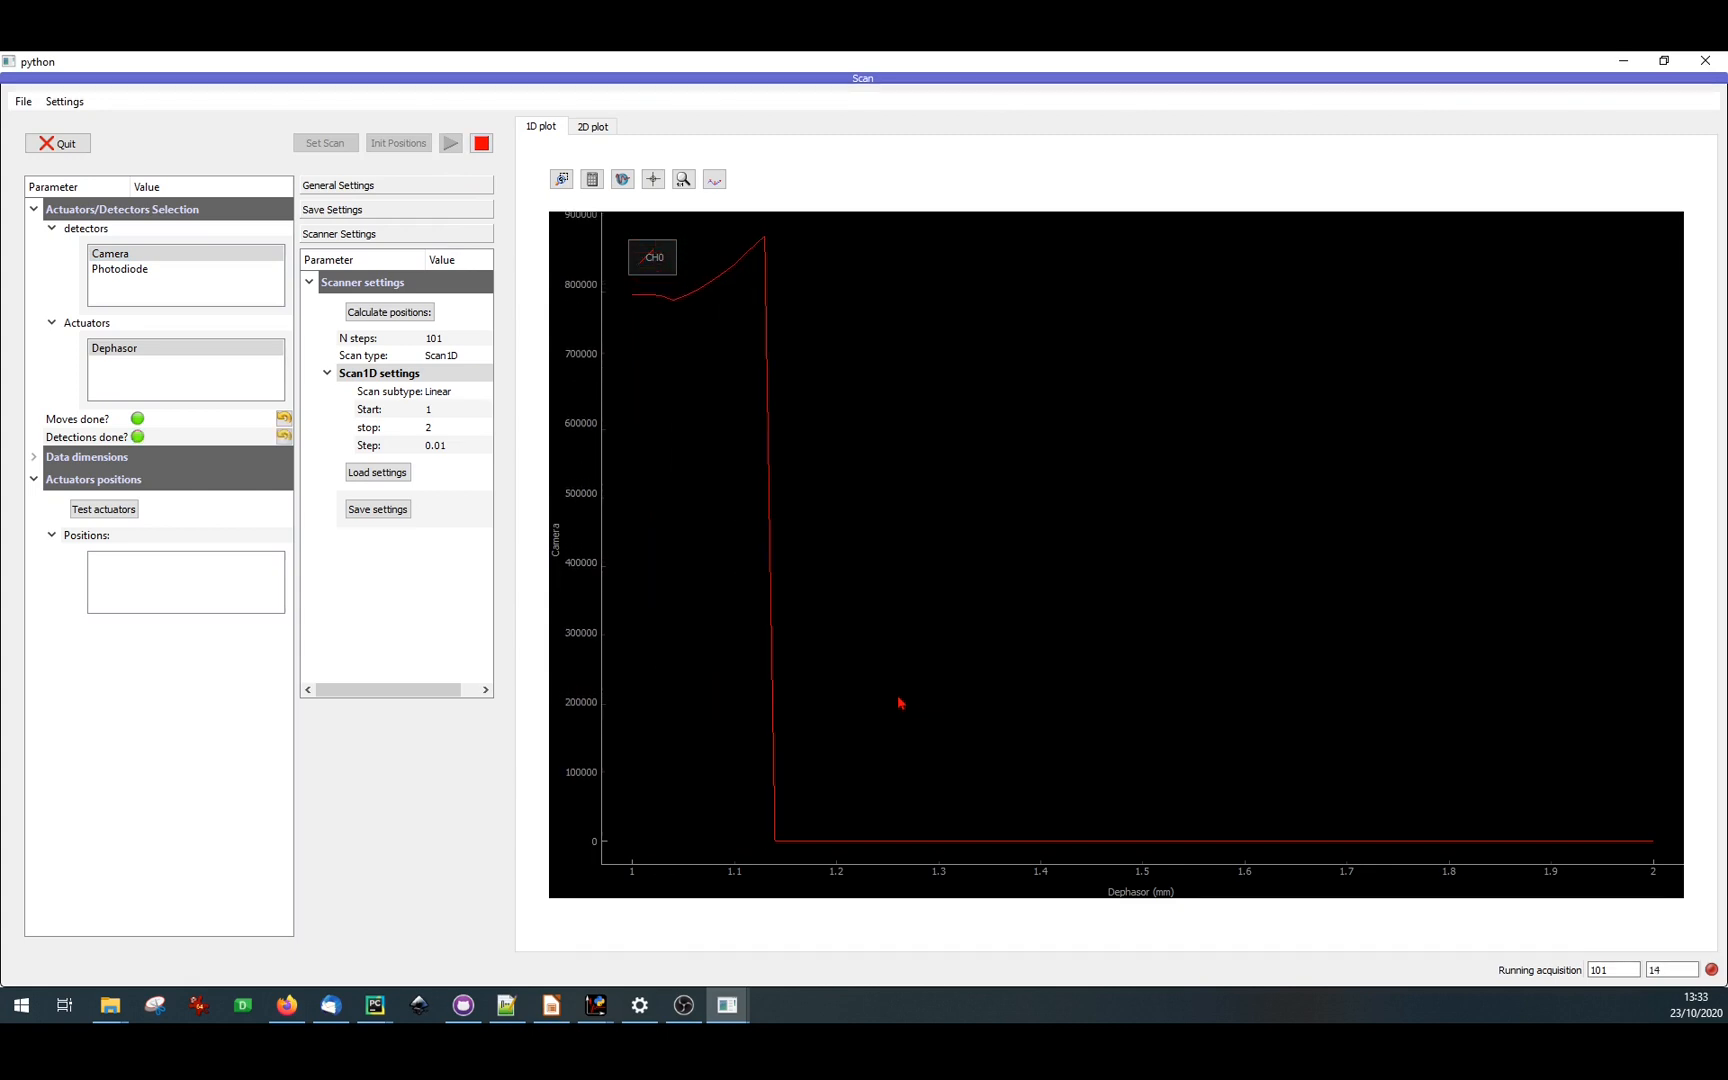
# - Unlock the aspect ratio of the 2D plot during the camera scan and return to the 1D plot
pyautogui.click(601, 128)
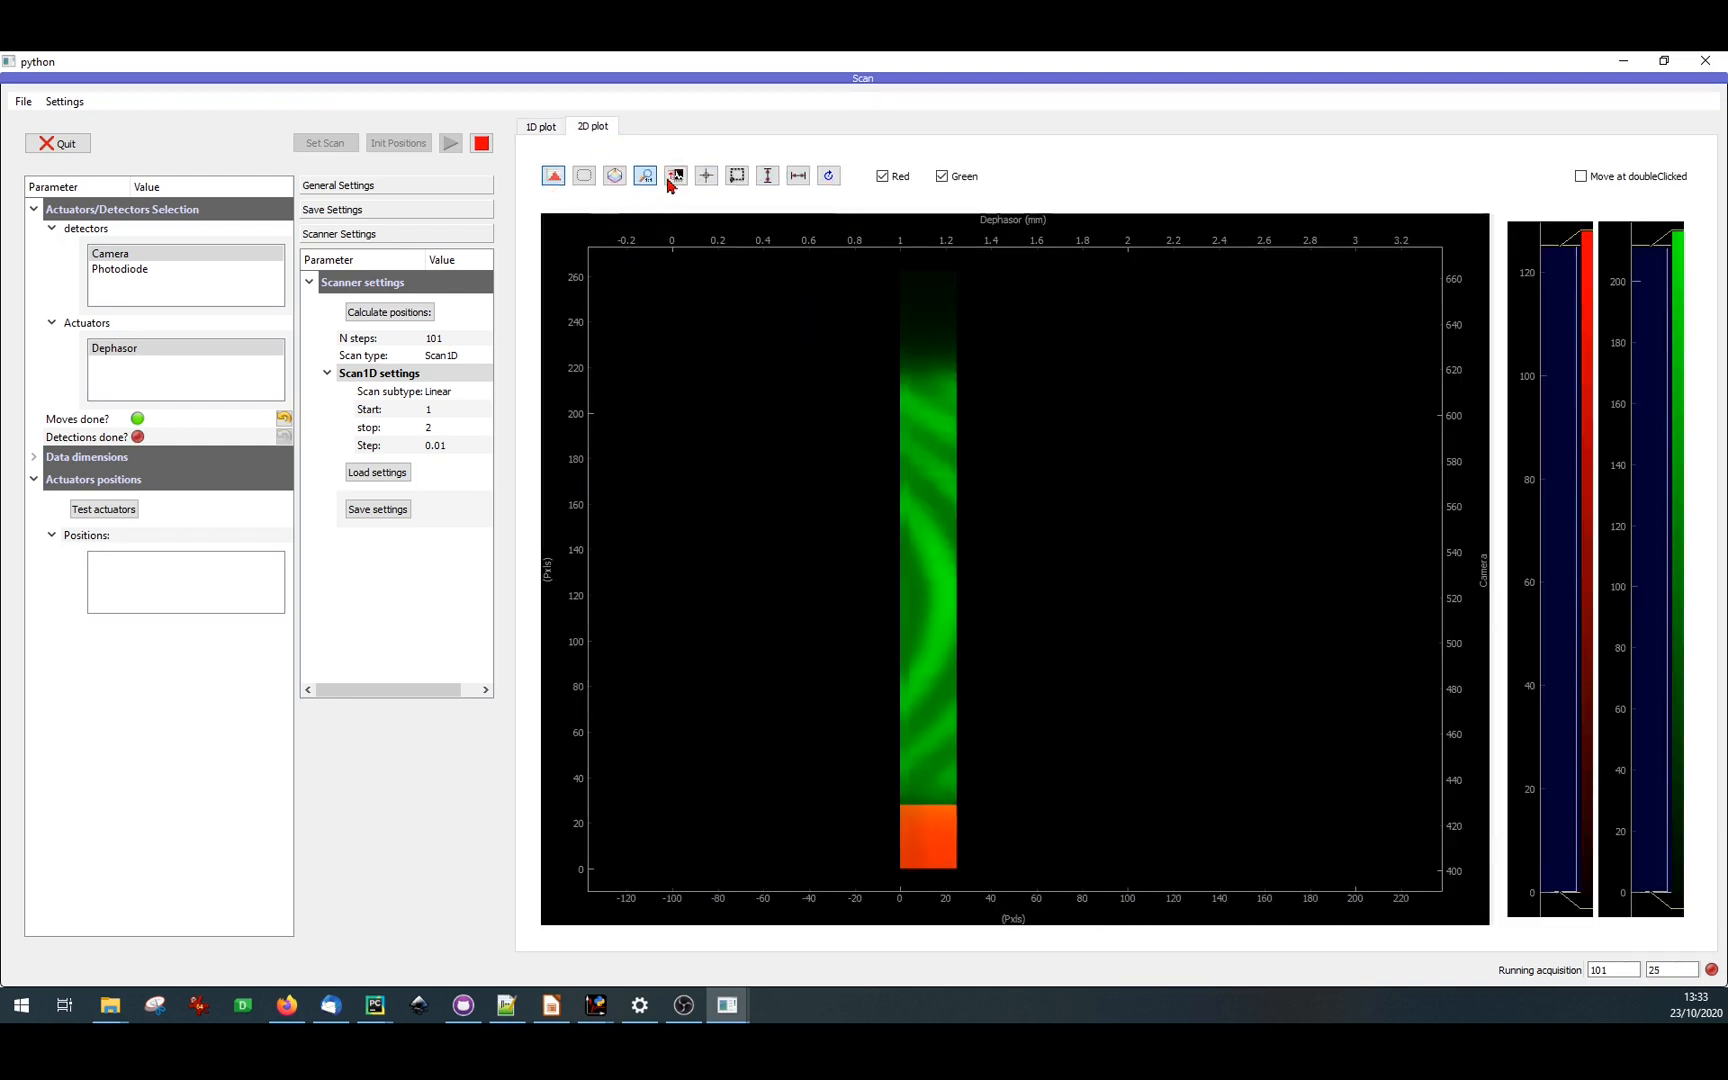
pyautogui.click(645, 177)
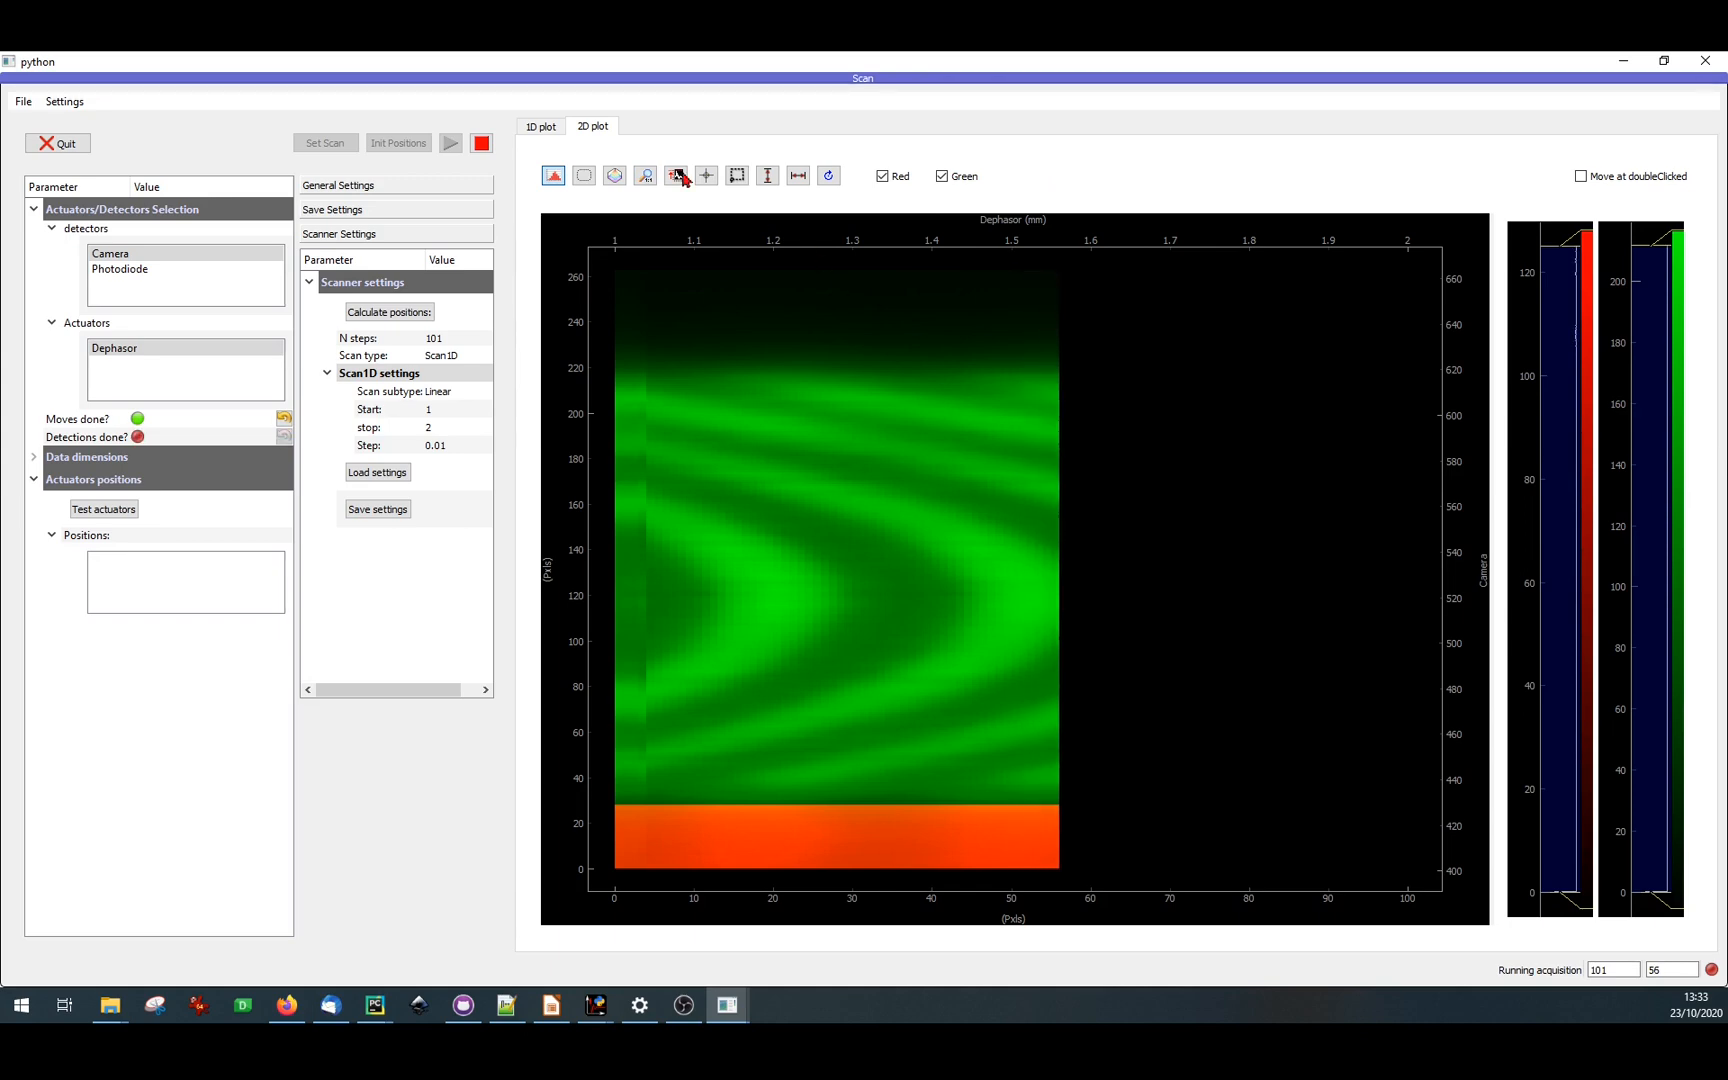
pyautogui.click(541, 127)
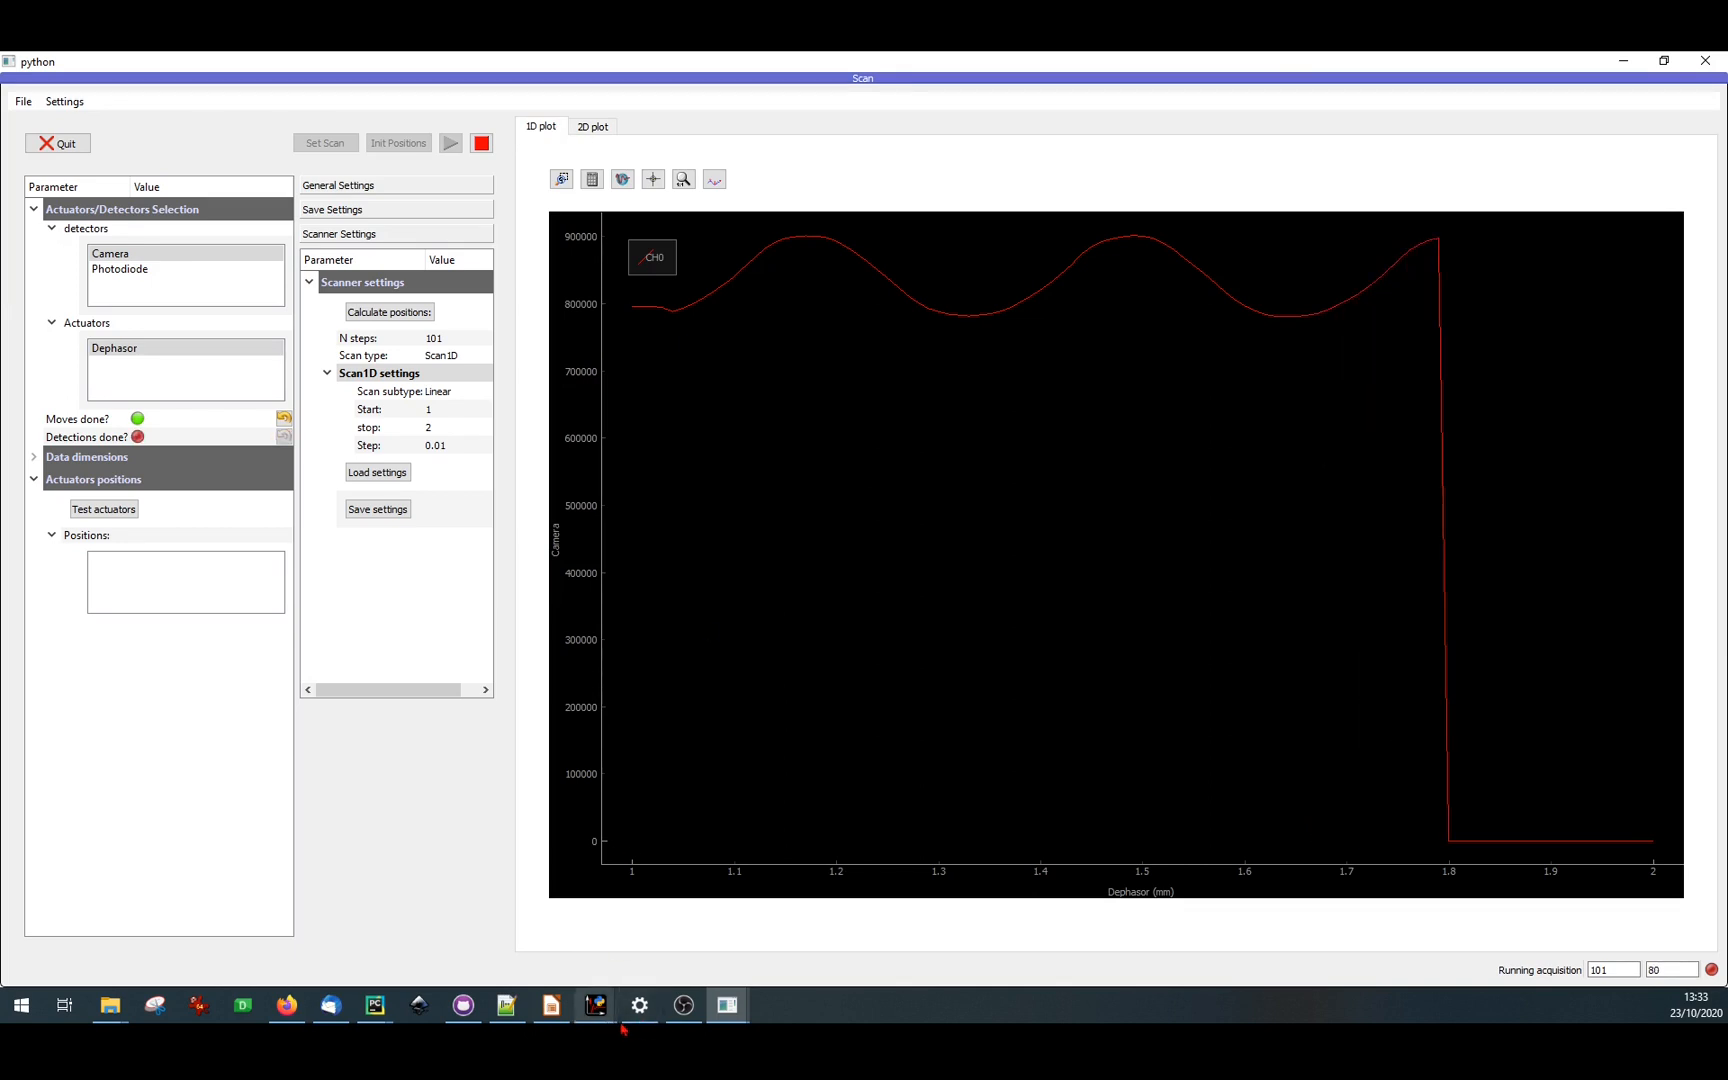
# - Watch the enlarged live camera image in the Dashboard while the scan runs, and return to the Scan window
pyautogui.click(727, 1005)
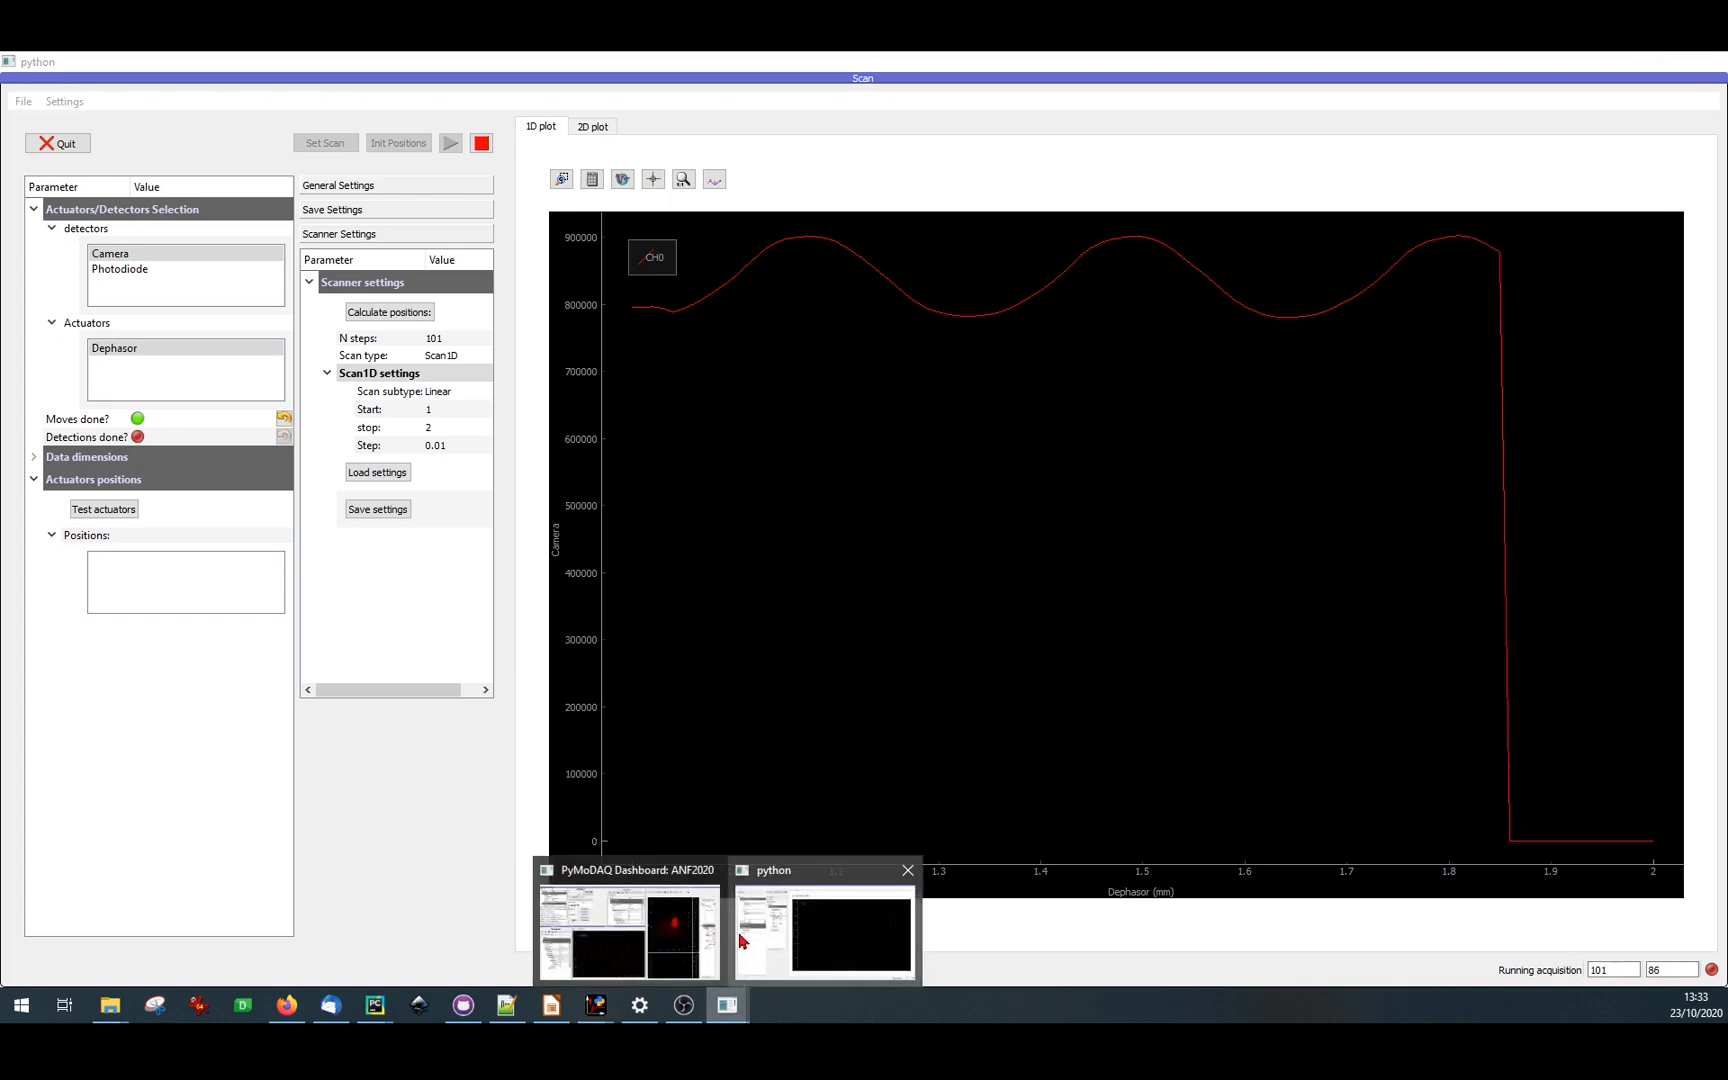
pyautogui.click(628, 928)
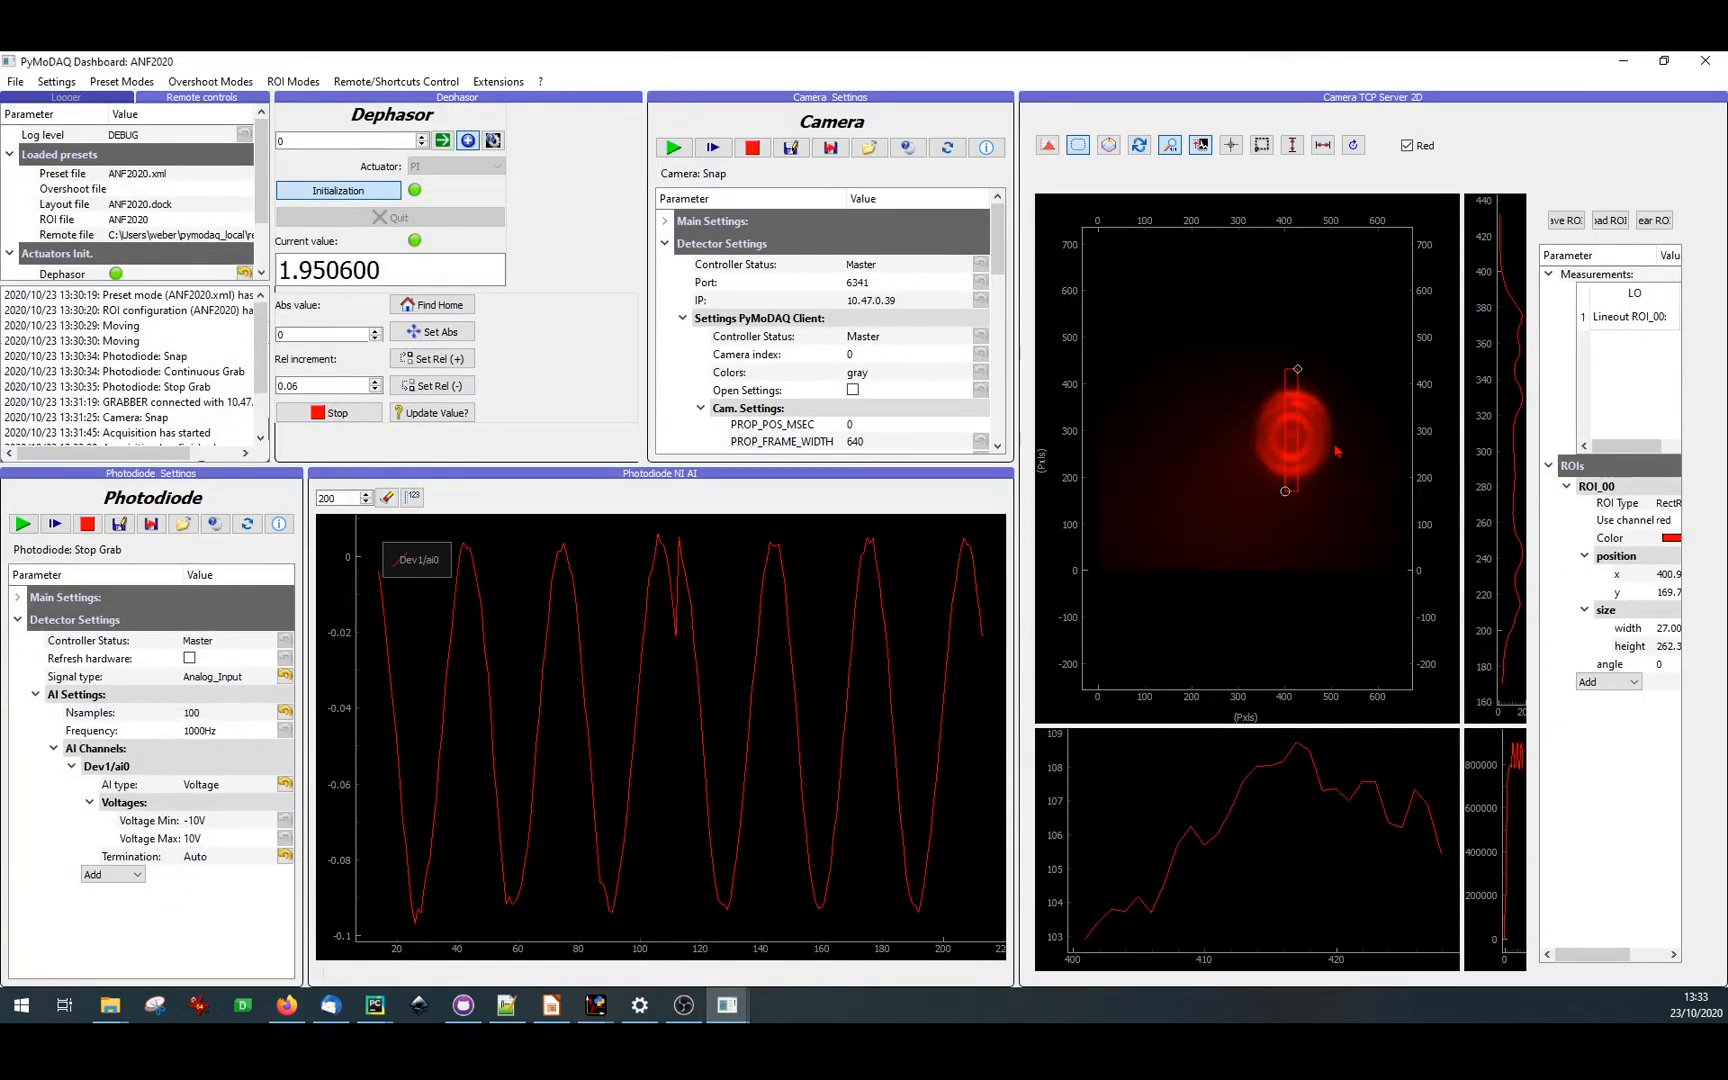
pyautogui.scroll(4, 1340, 445)
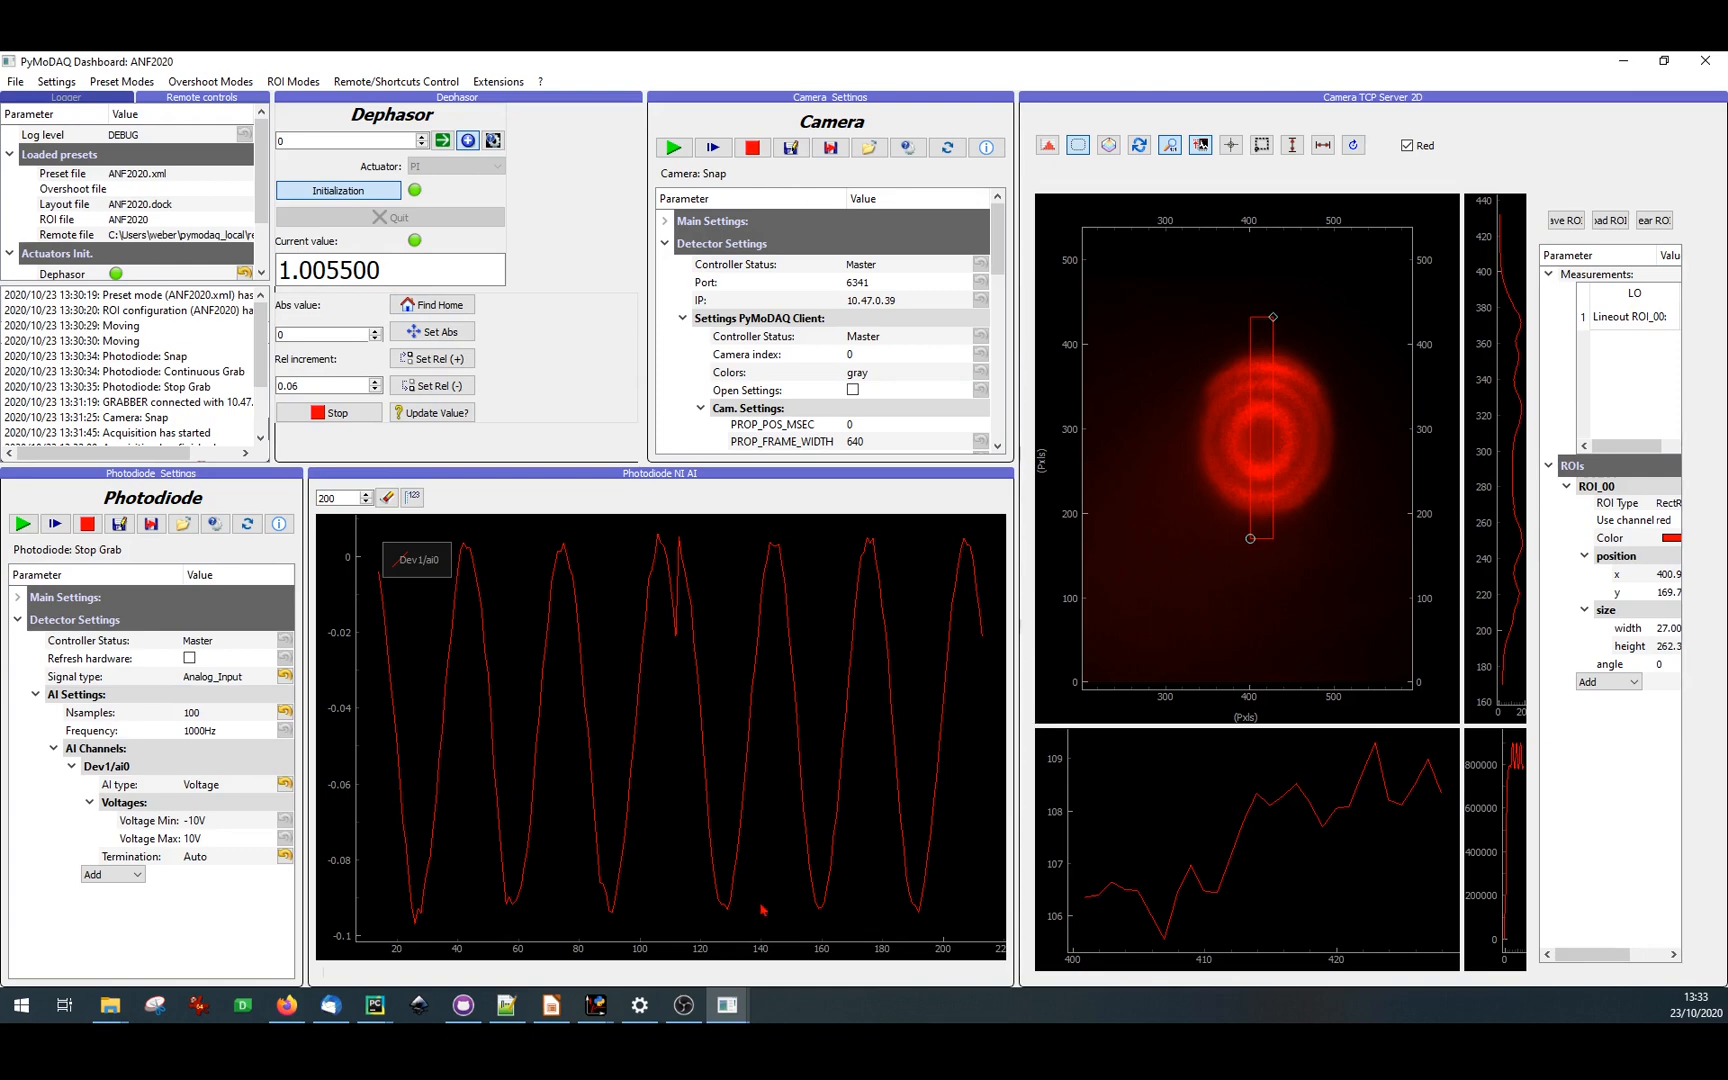
pyautogui.click(727, 1005)
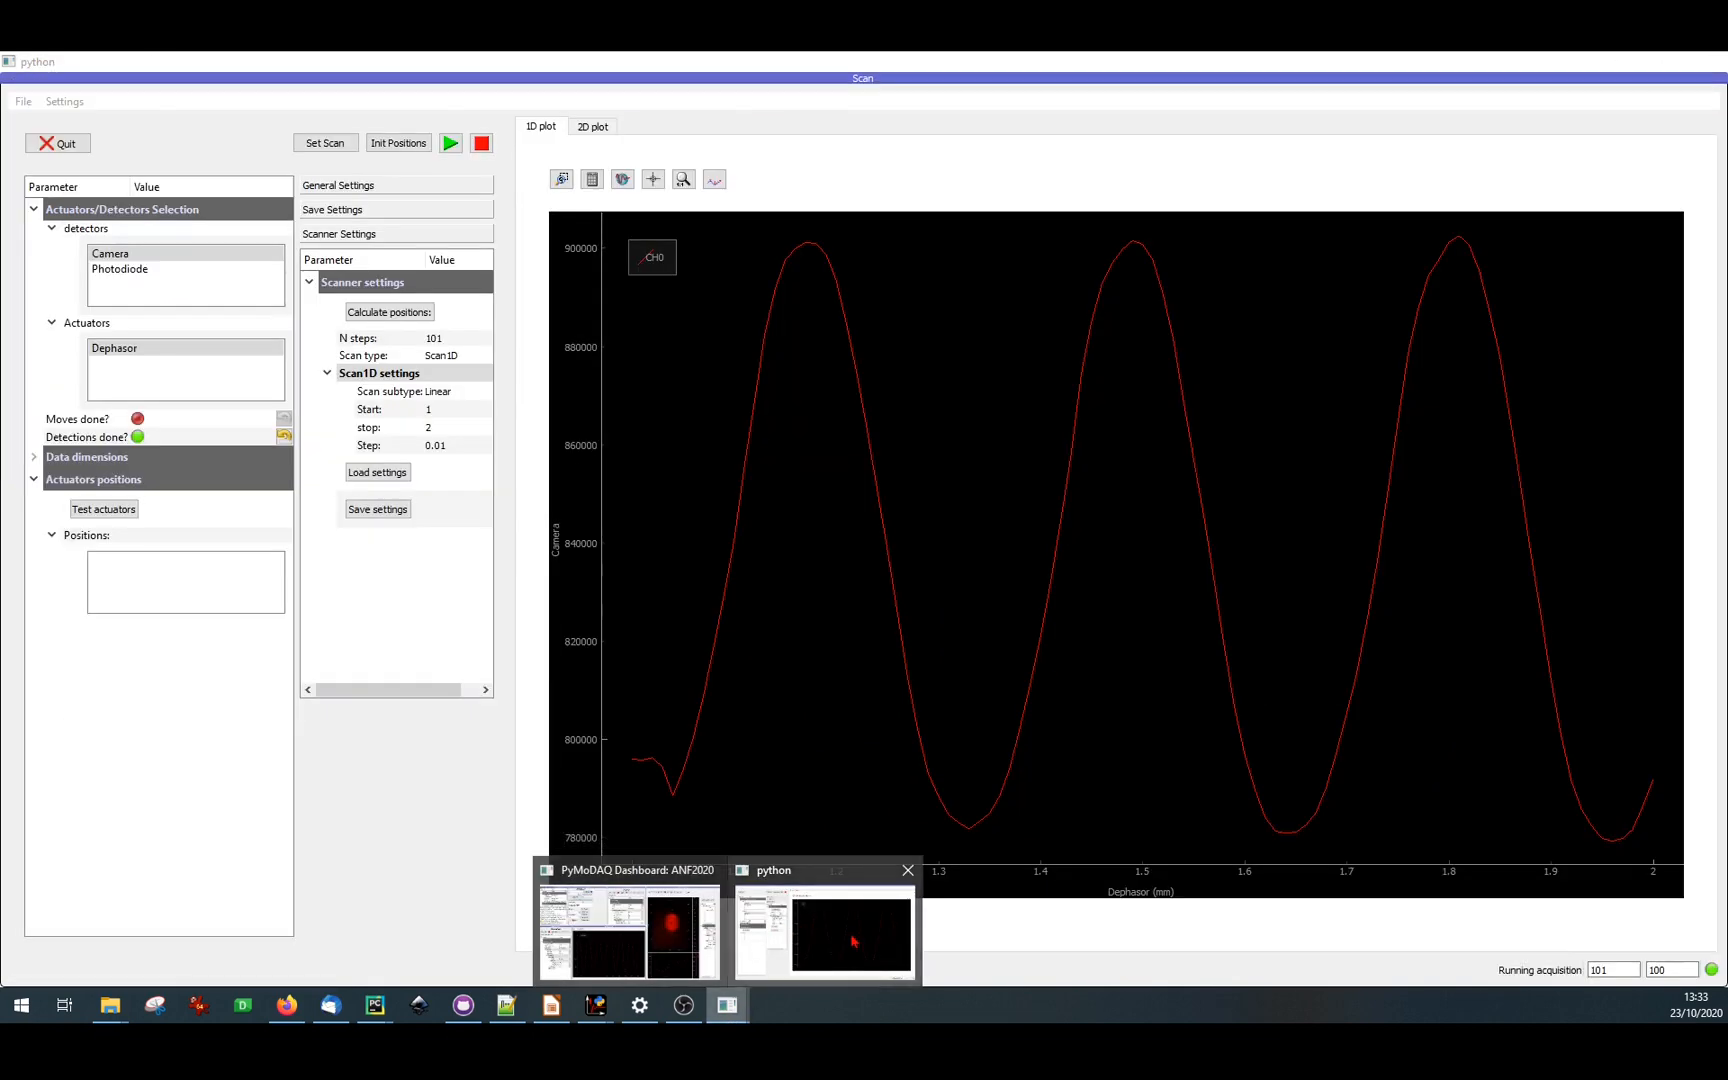
pyautogui.click(852, 937)
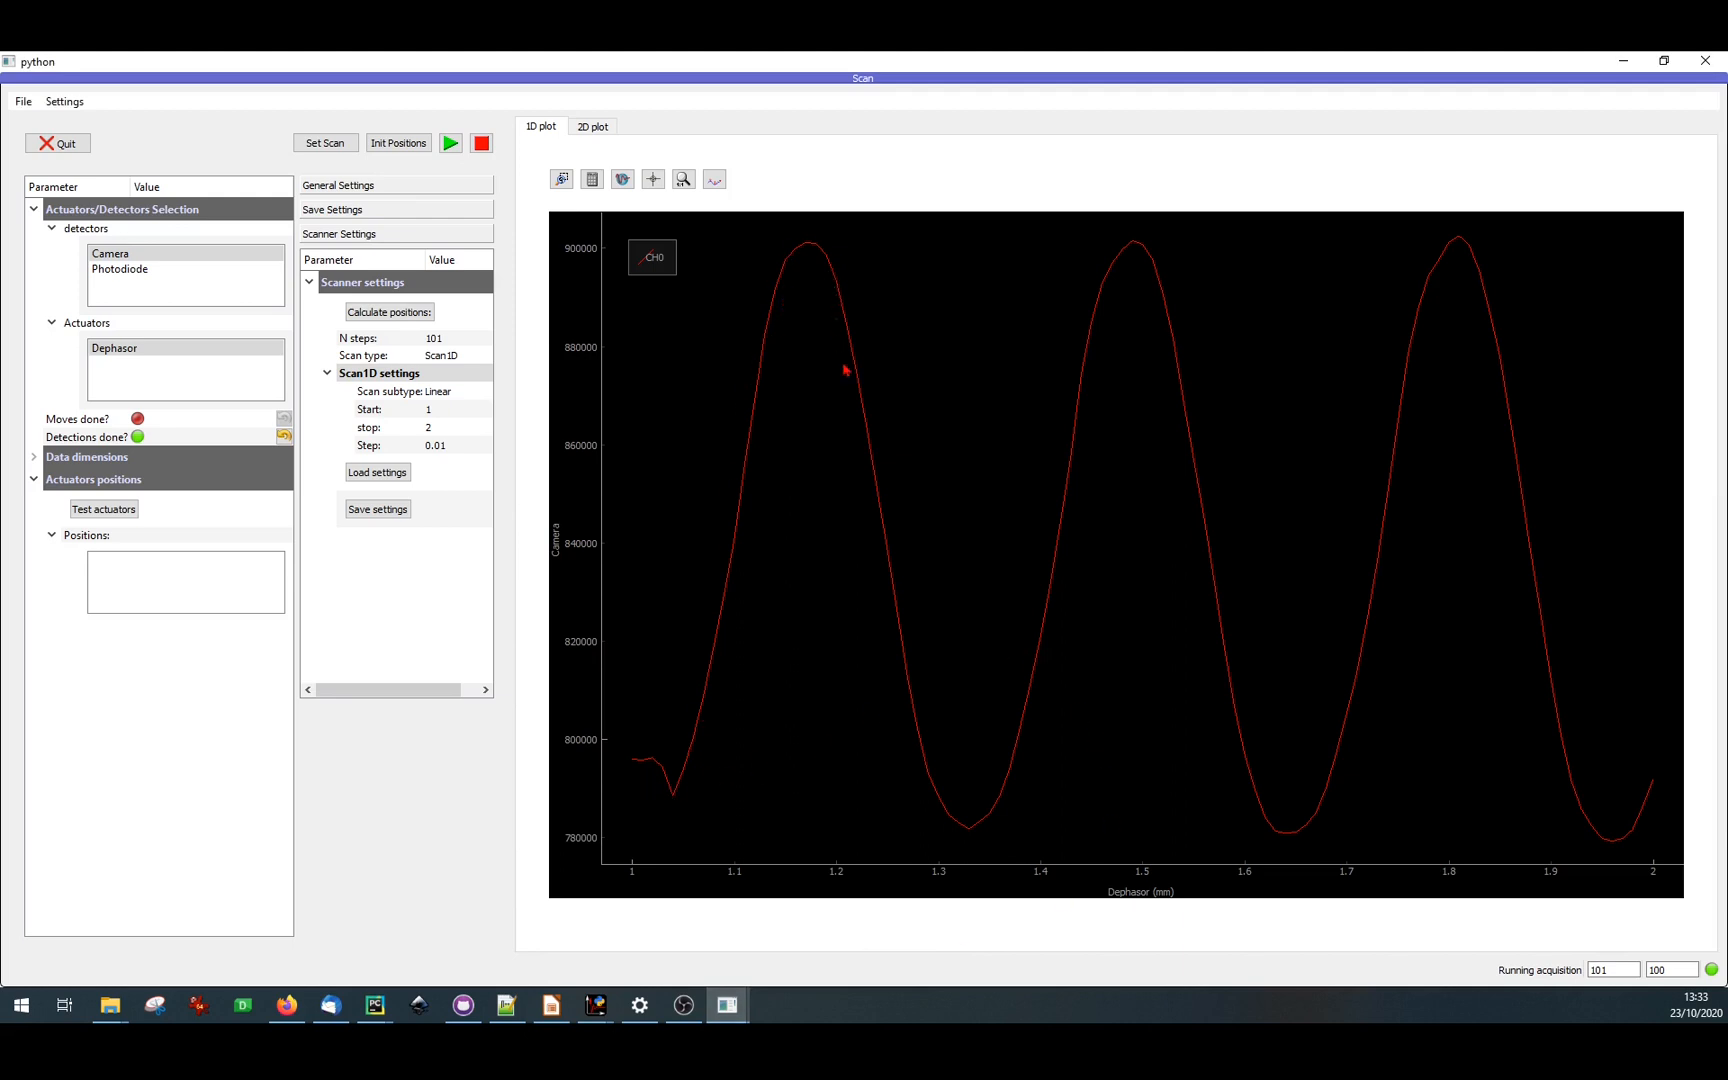
# - Show the 2D plot of the camera scan and hide its green channel
pyautogui.click(595, 128)
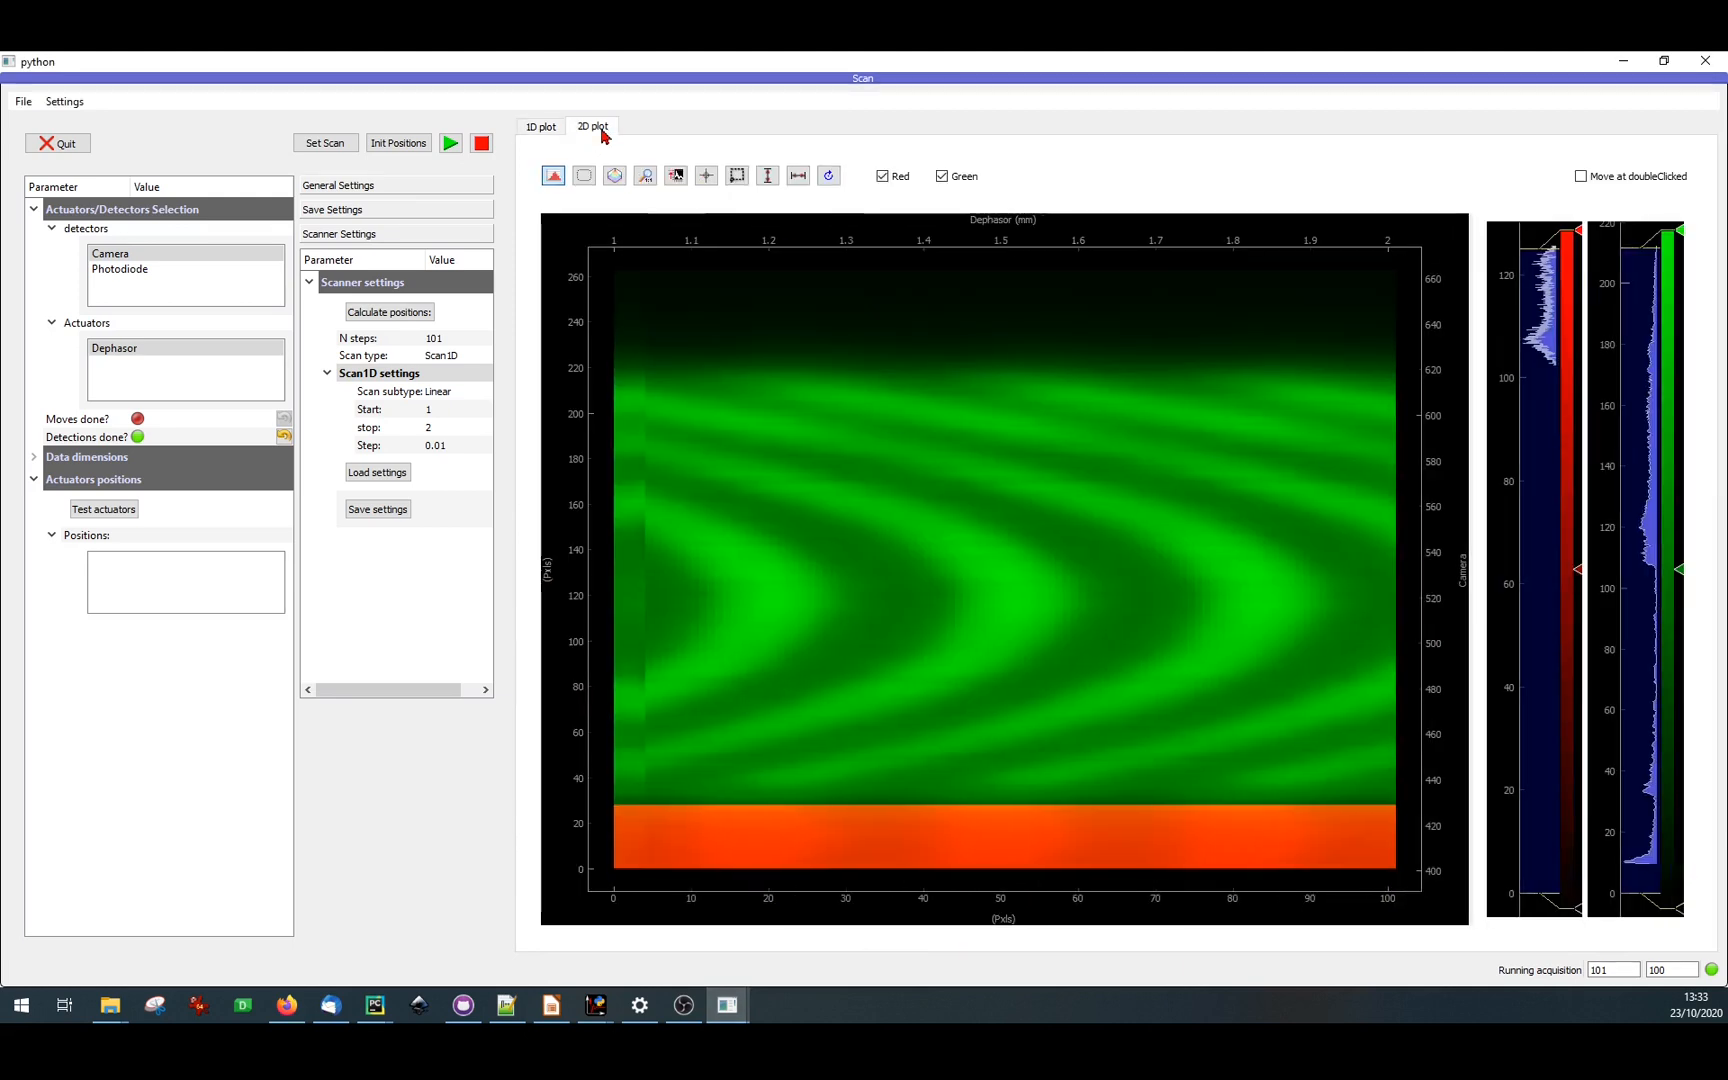
pyautogui.click(942, 176)
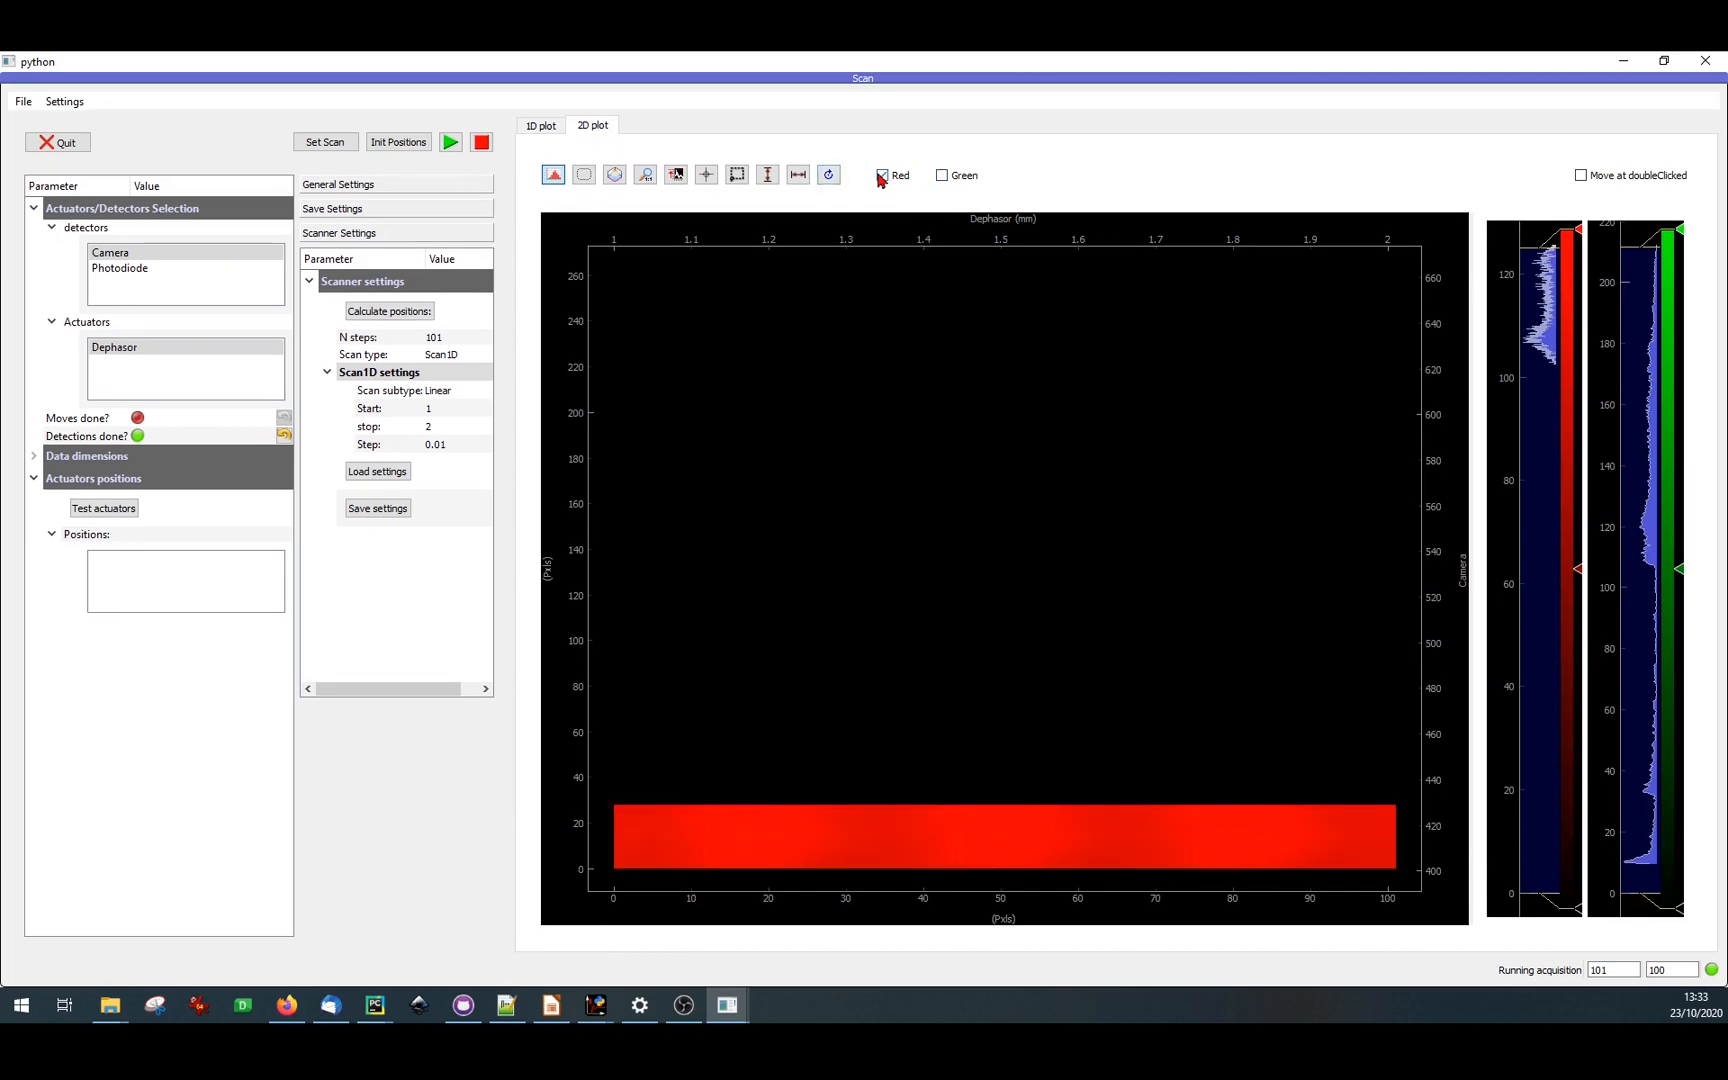
# - Show only the green channel of the camera scan's 2D plot, with the red channel hidden
pyautogui.click(882, 176)
pyautogui.click(884, 178)
pyautogui.click(942, 176)
pyautogui.click(884, 178)
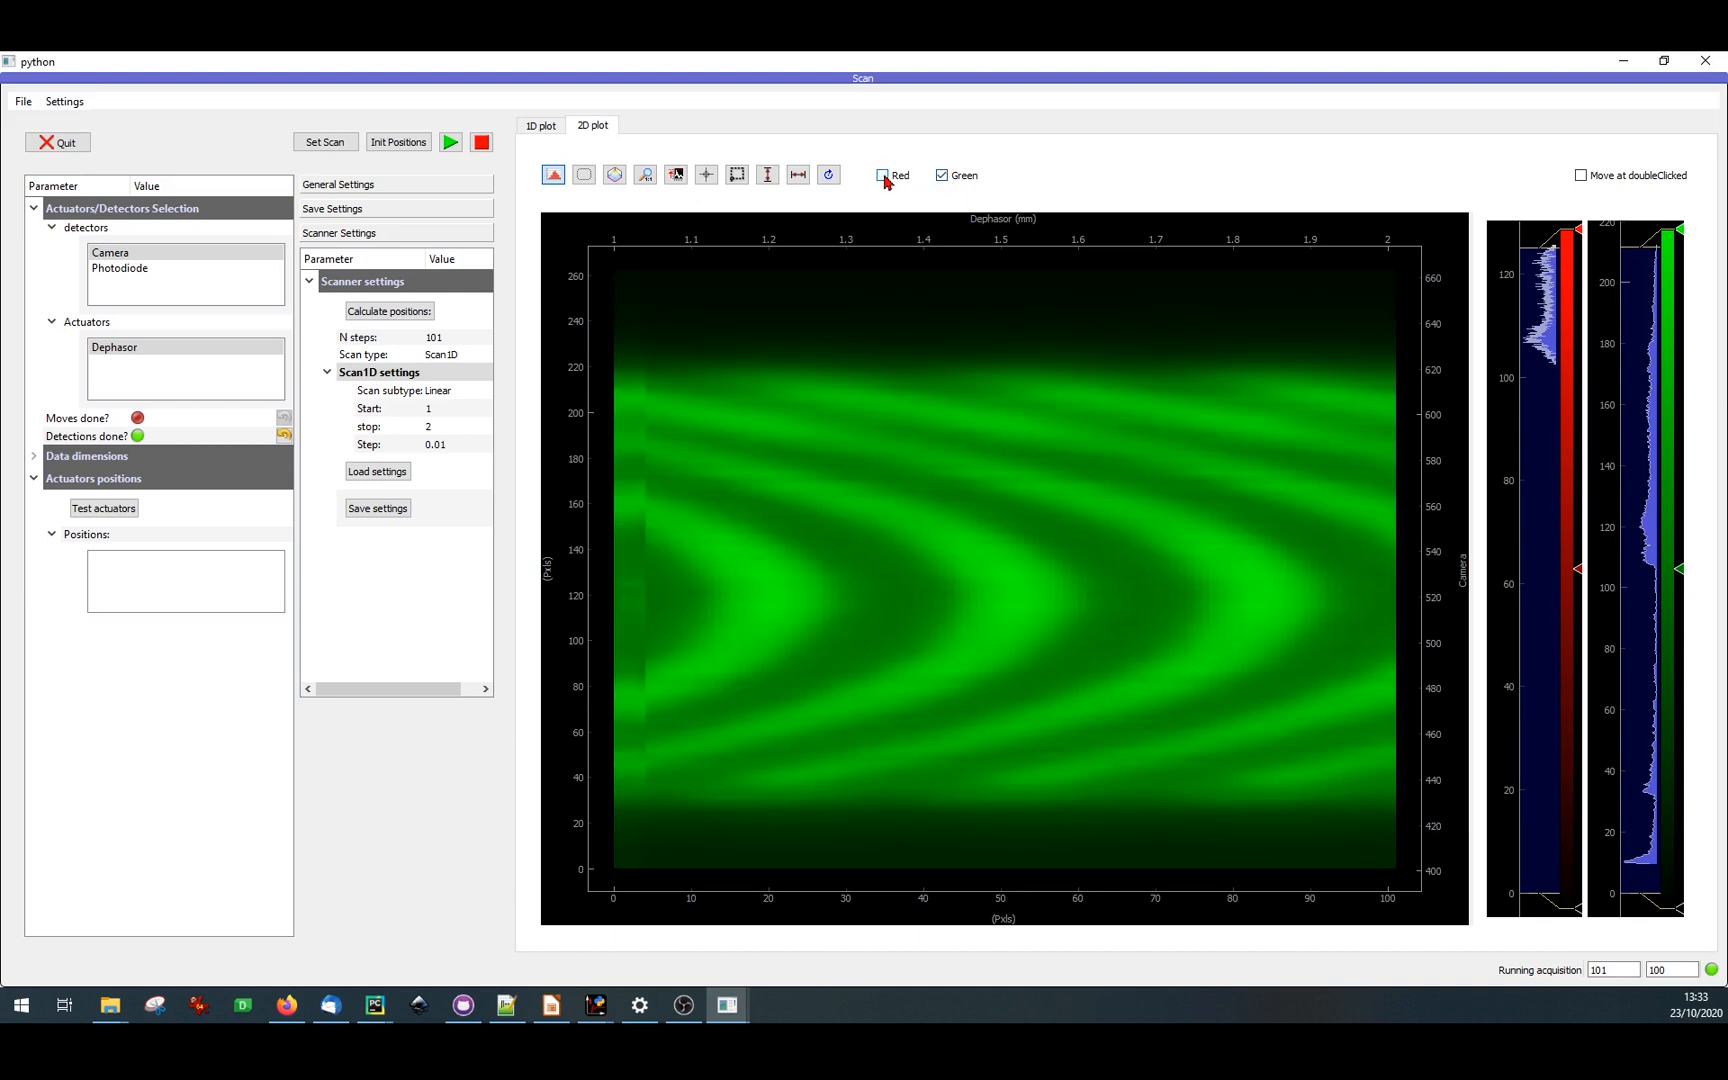
# - Examine the magnified camera rings beside a widened vertical lineout plot in the Dashboard, and return to the Scan window
pyautogui.moveTo(729, 1015)
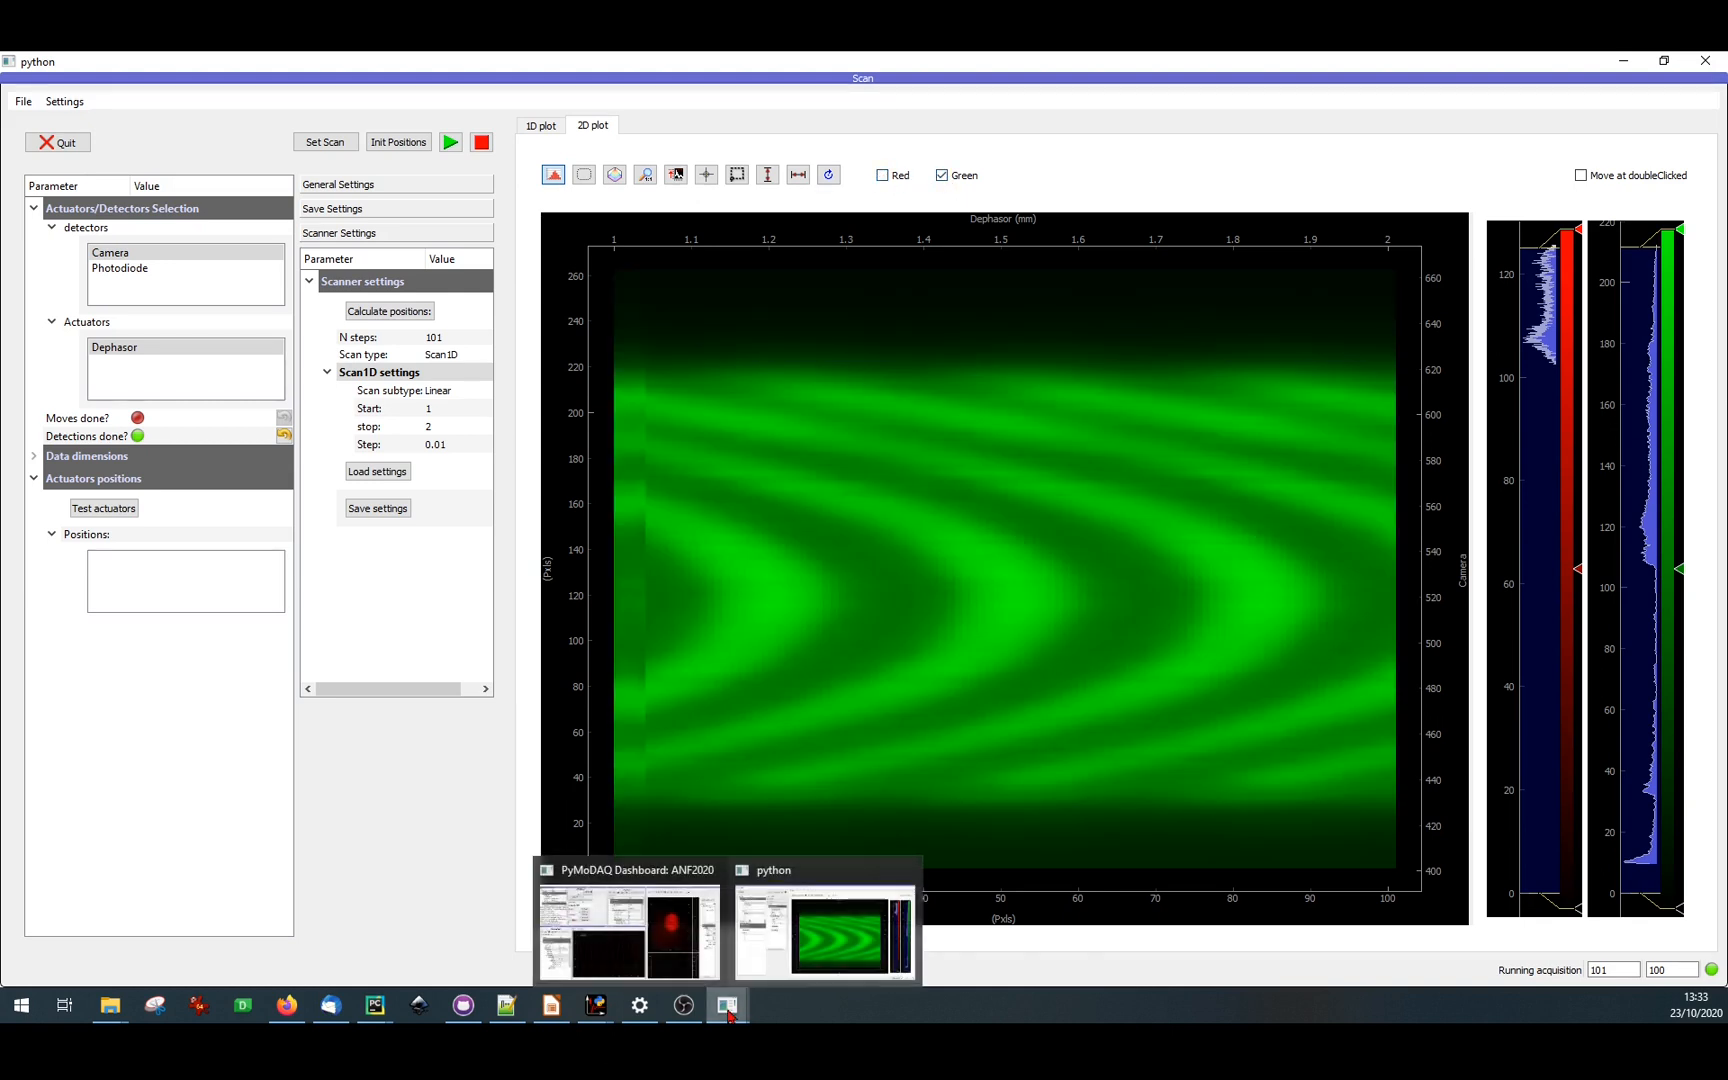
pyautogui.click(628, 928)
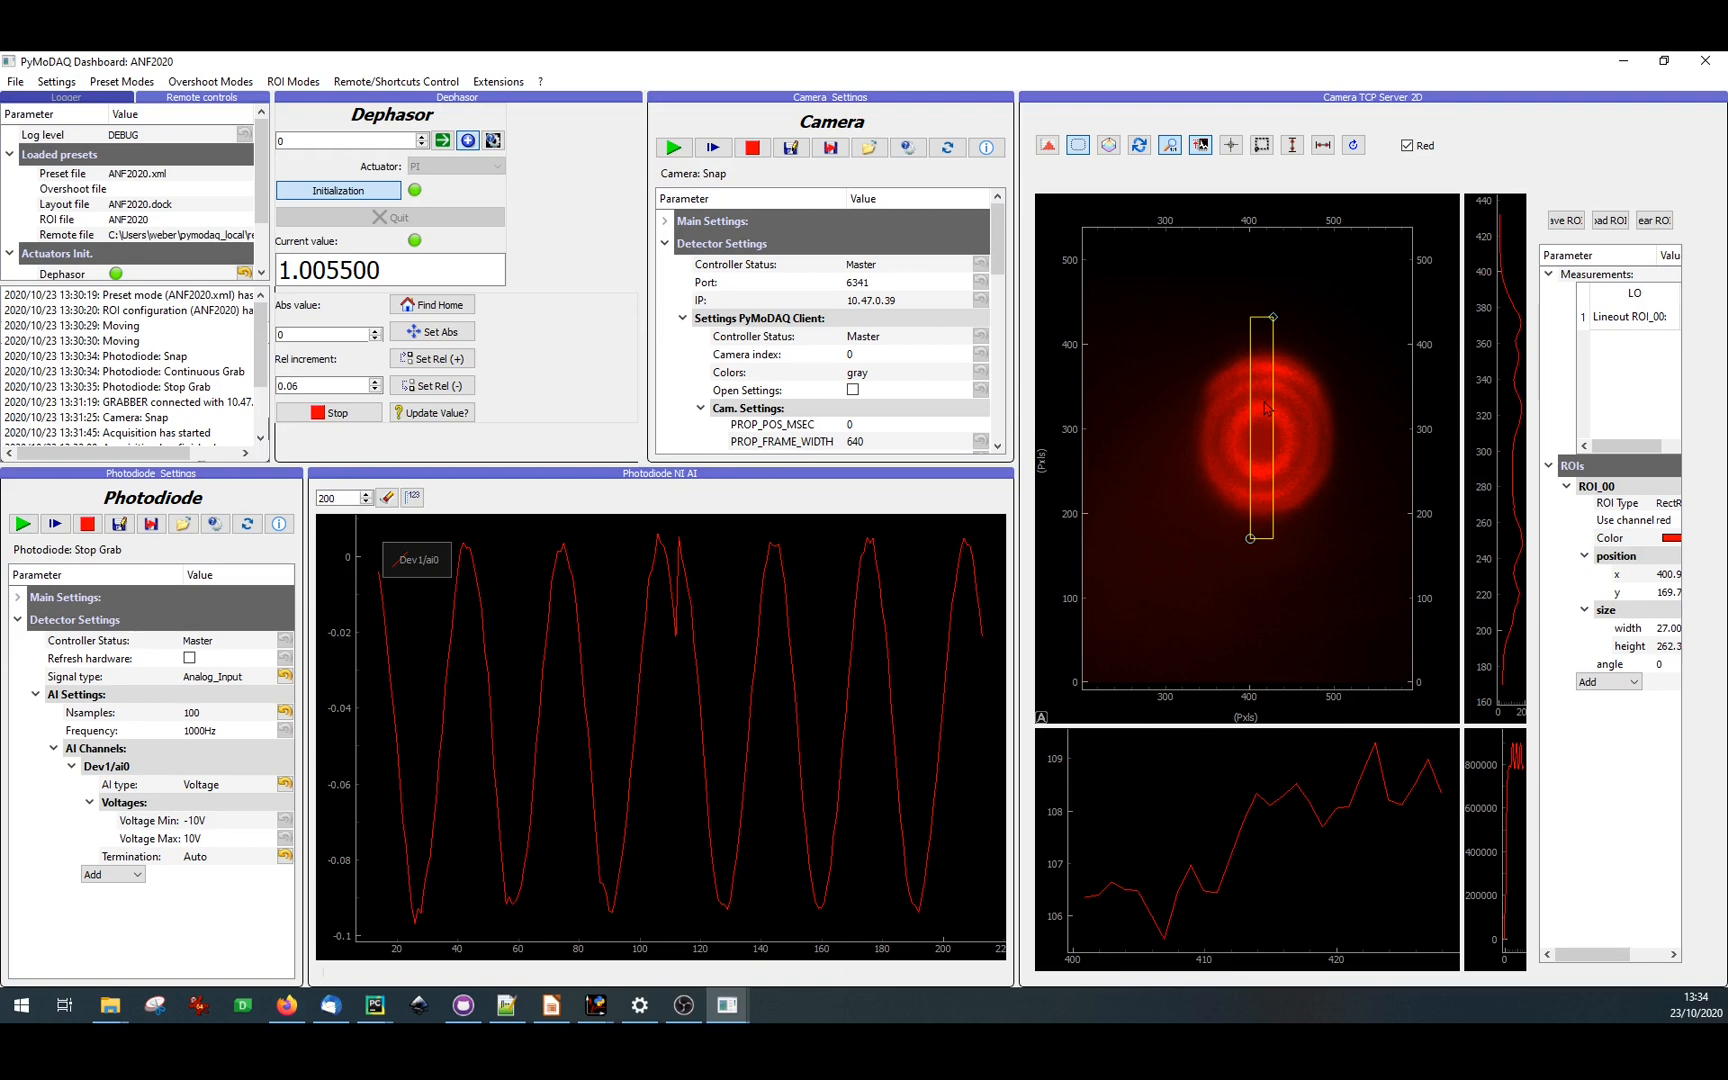
pyautogui.moveTo(1462, 560); pyautogui.dragTo(1358, 560)
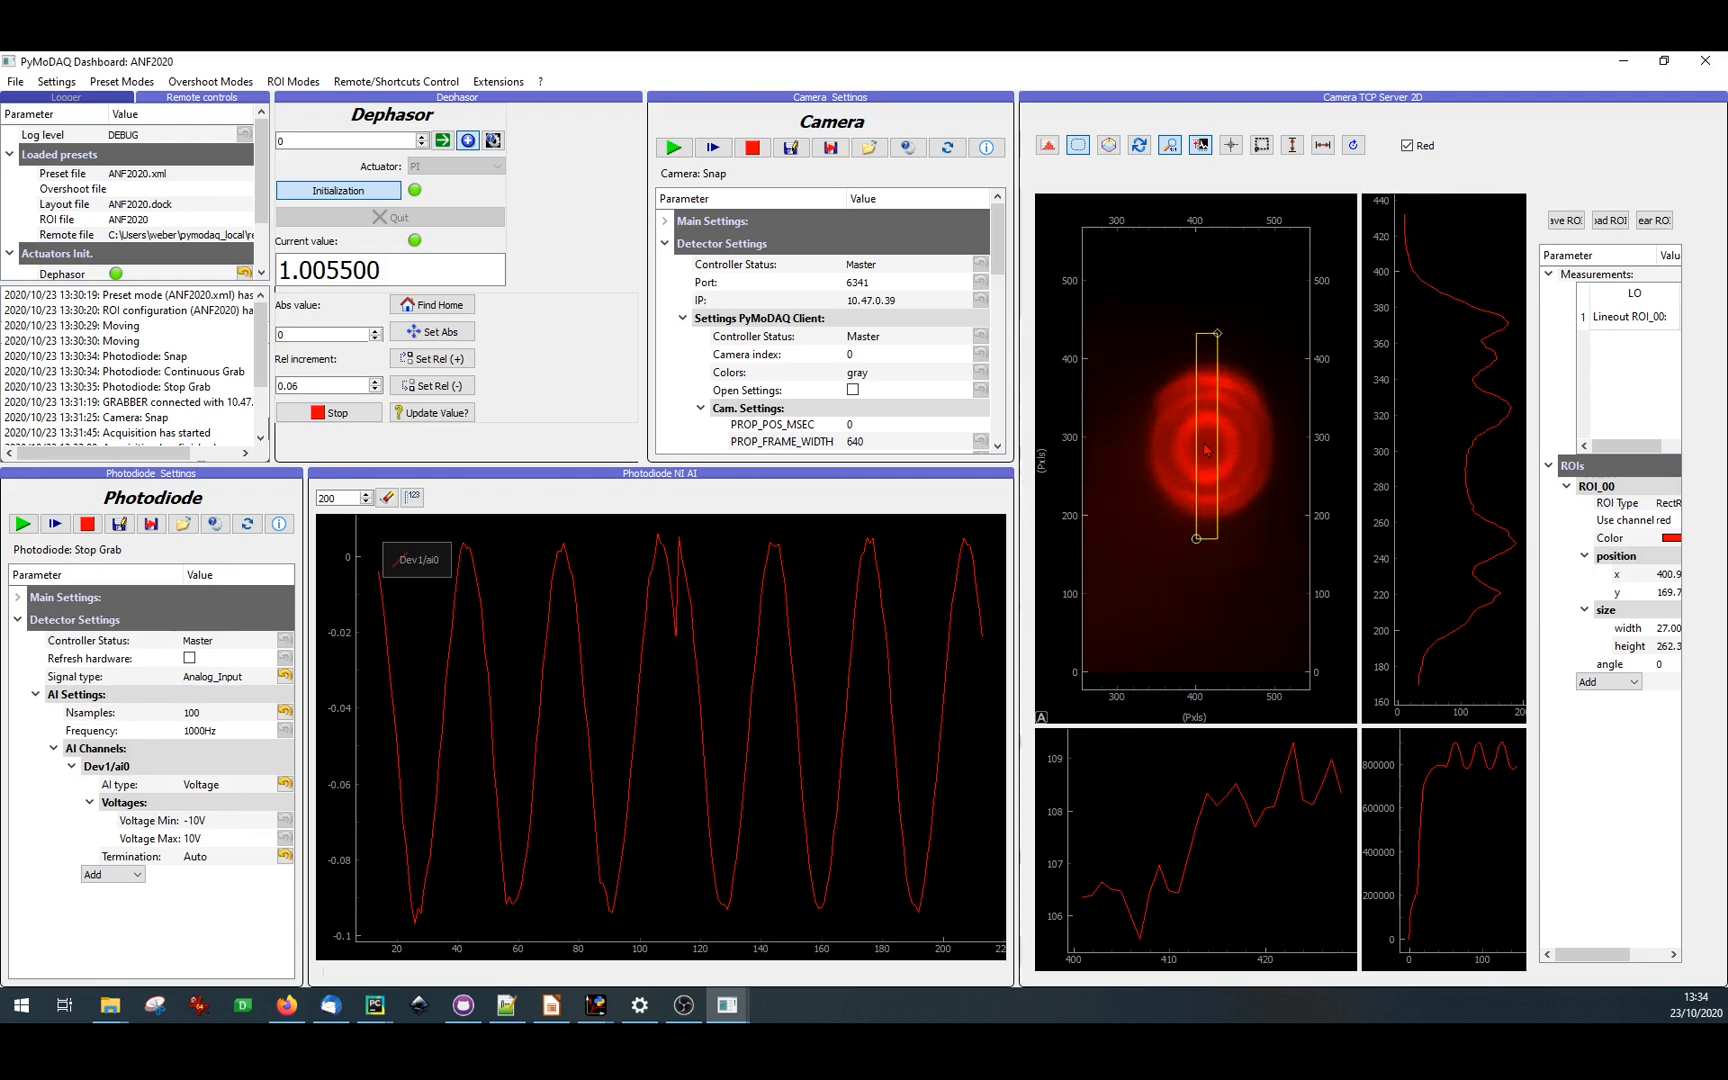
pyautogui.scroll(1, 1206, 450)
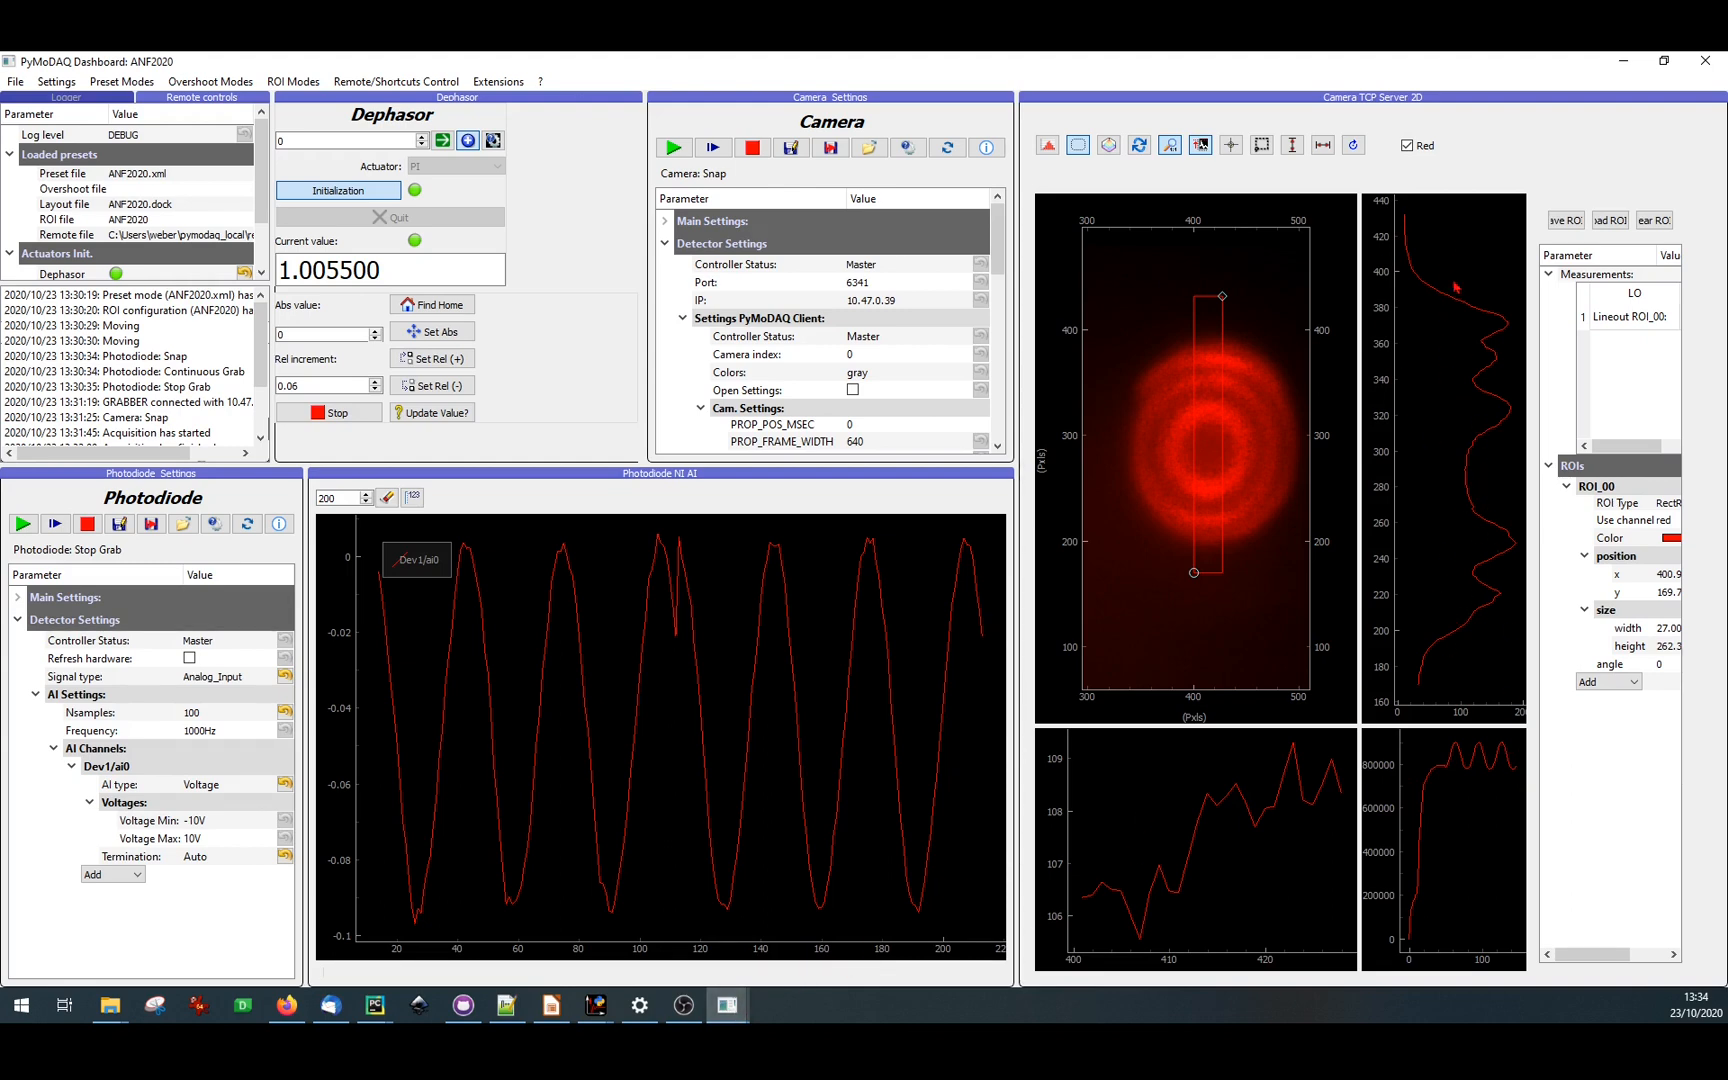
pyautogui.click(729, 1008)
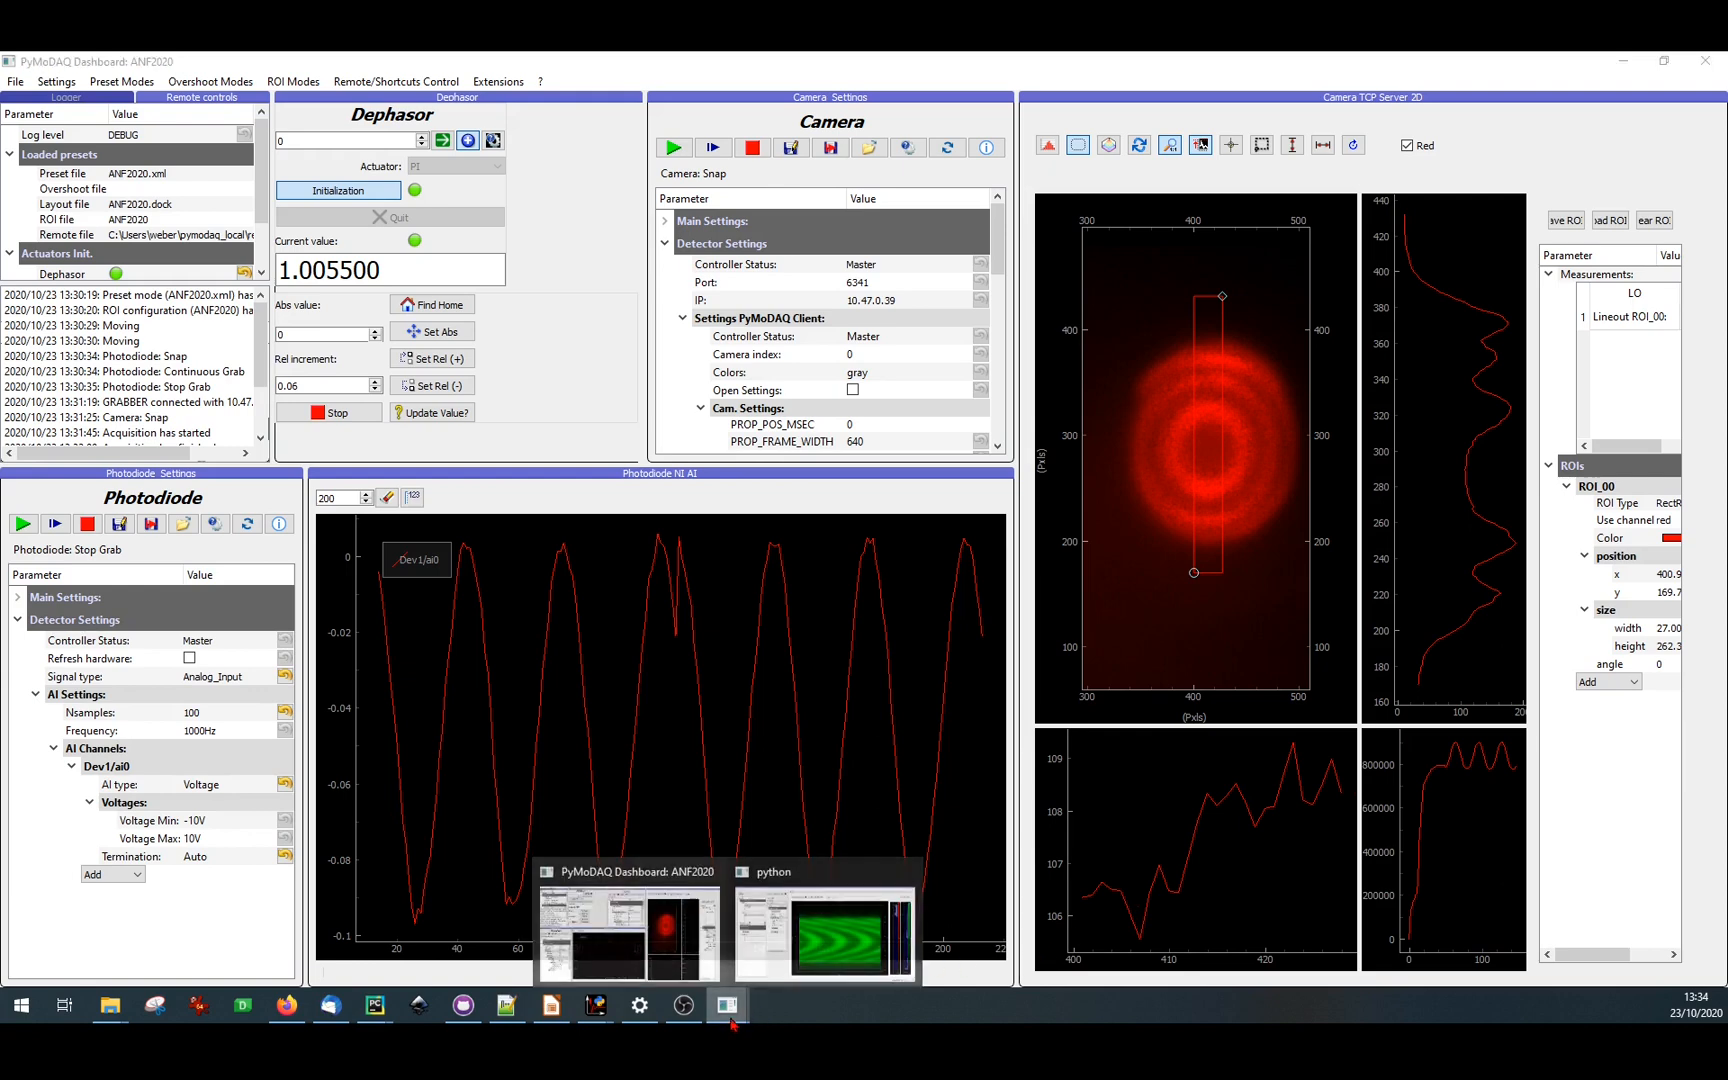
pyautogui.click(855, 968)
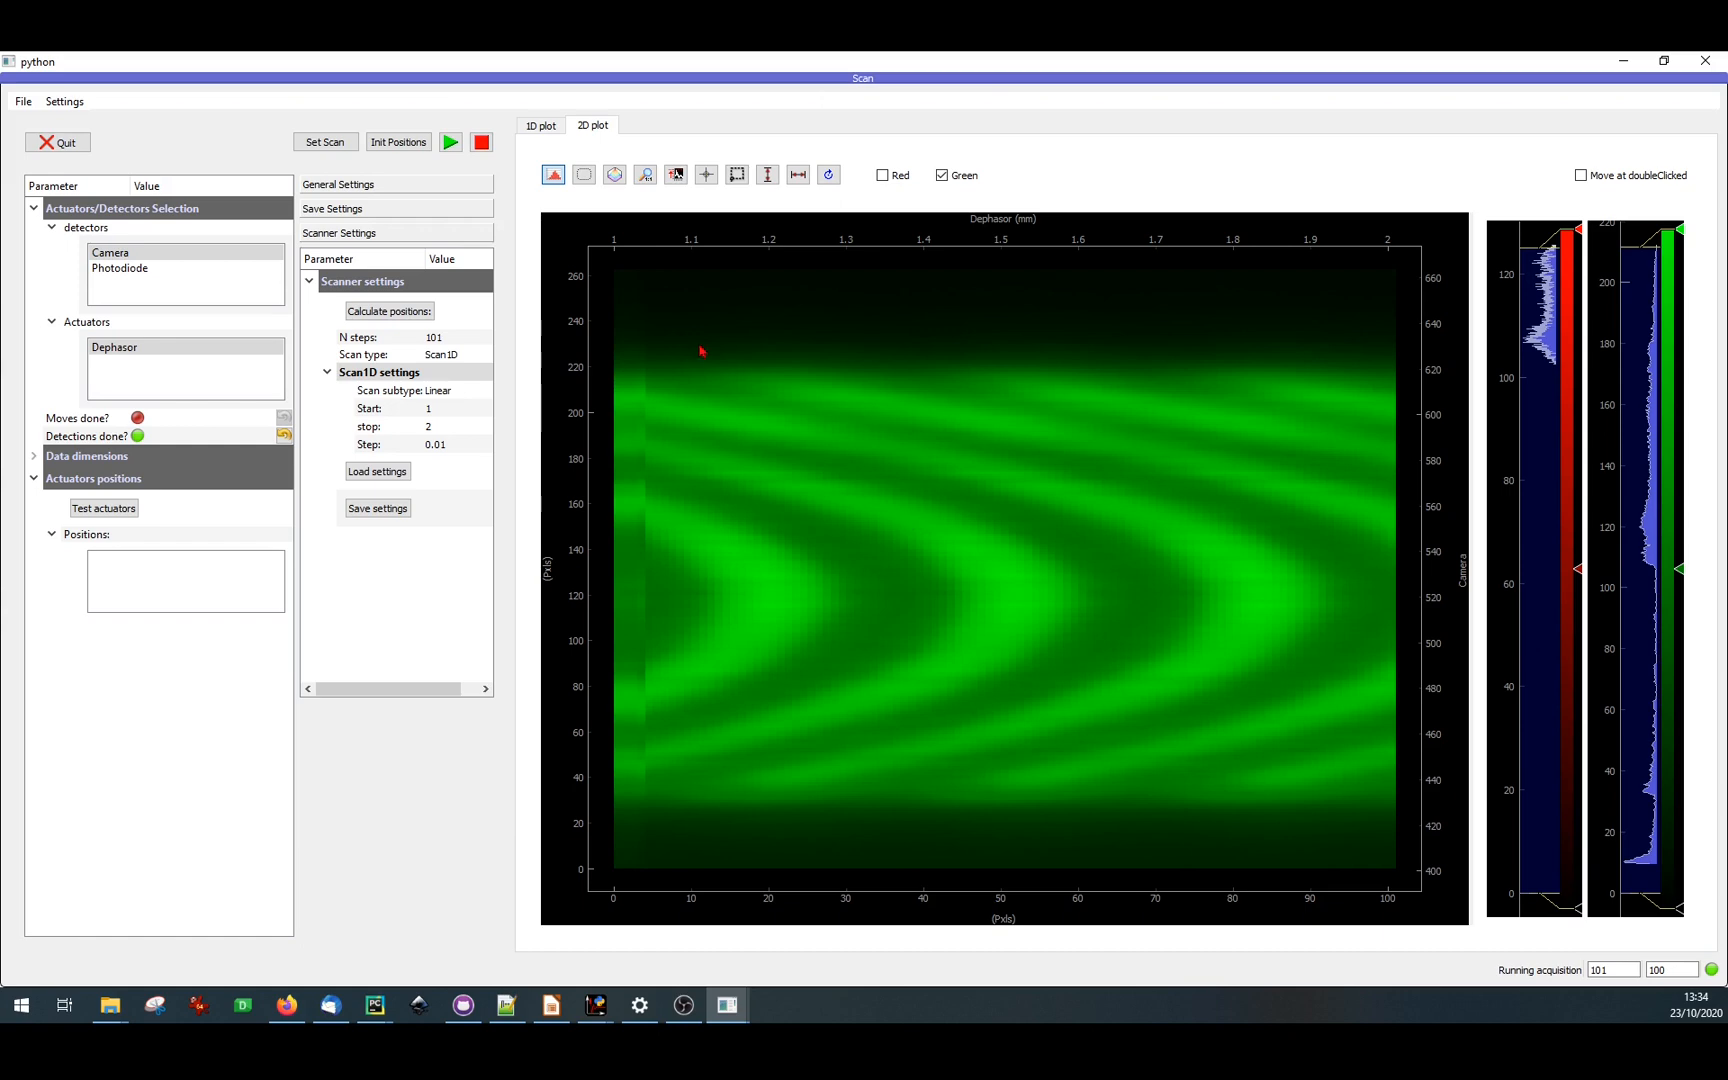
# - Show the scan's save settings and start another camera scan with an empty description
pyautogui.click(340, 212)
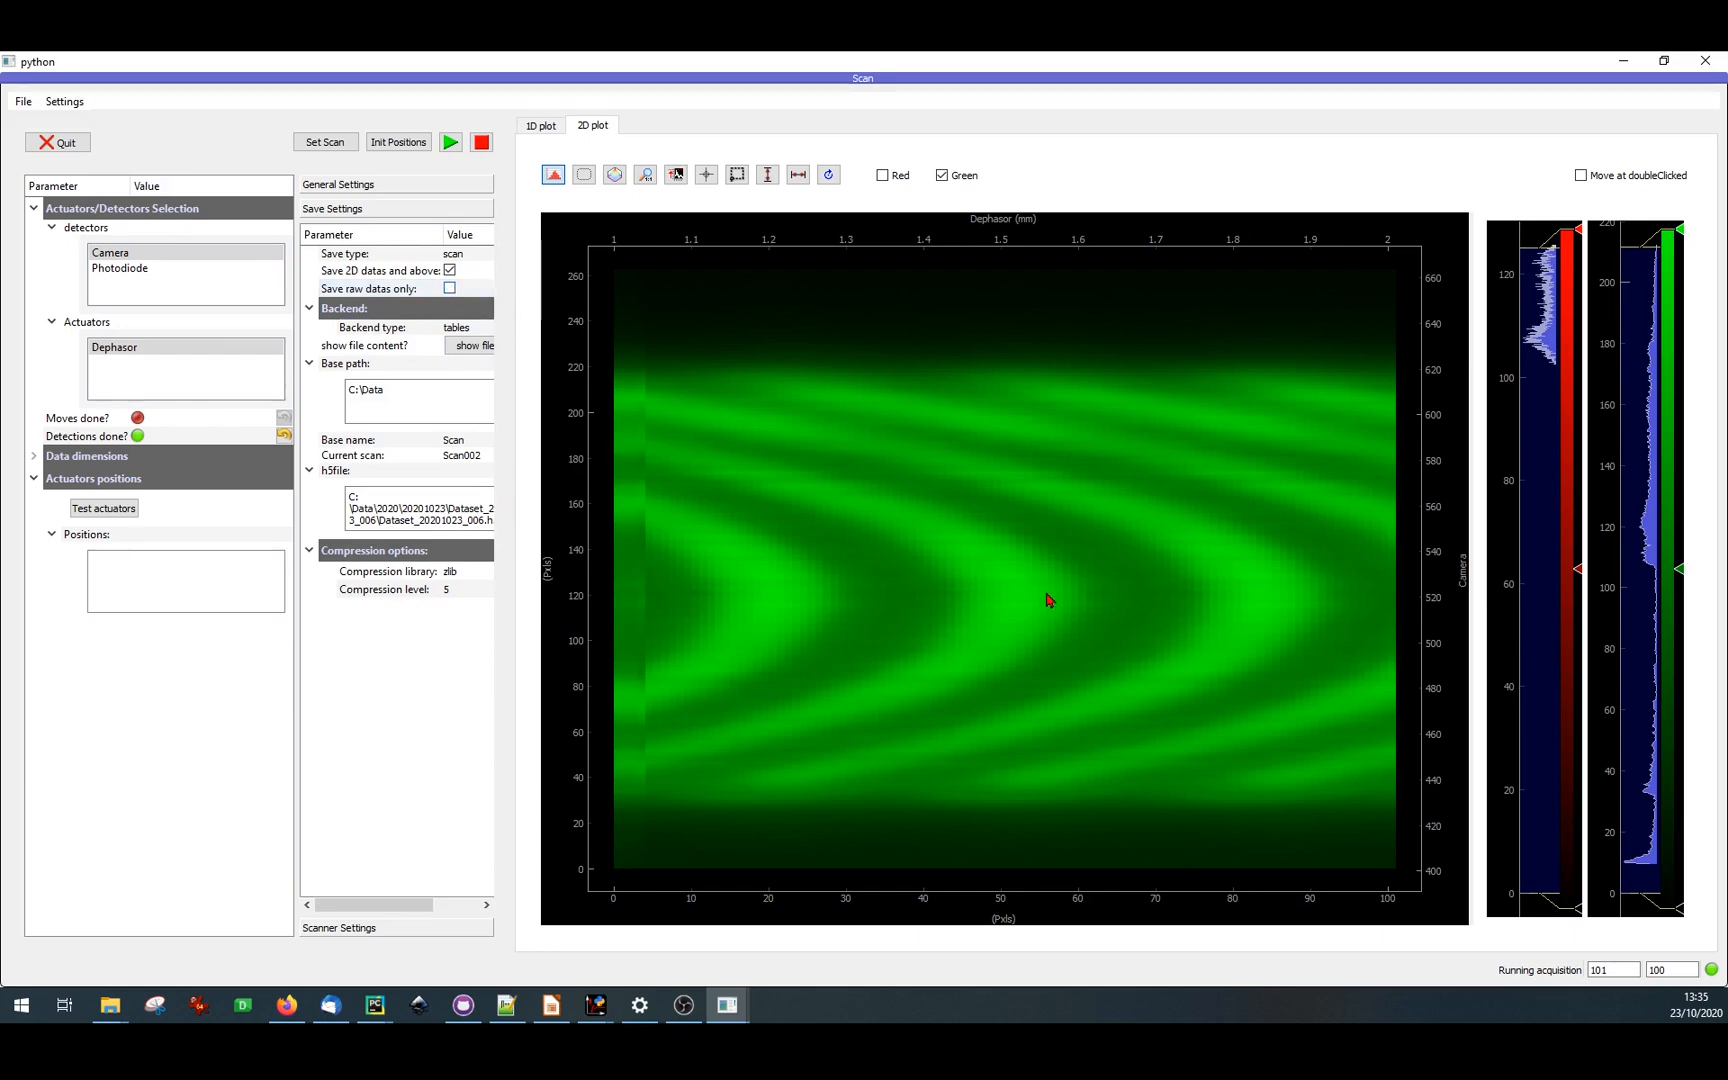
pyautogui.click(450, 143)
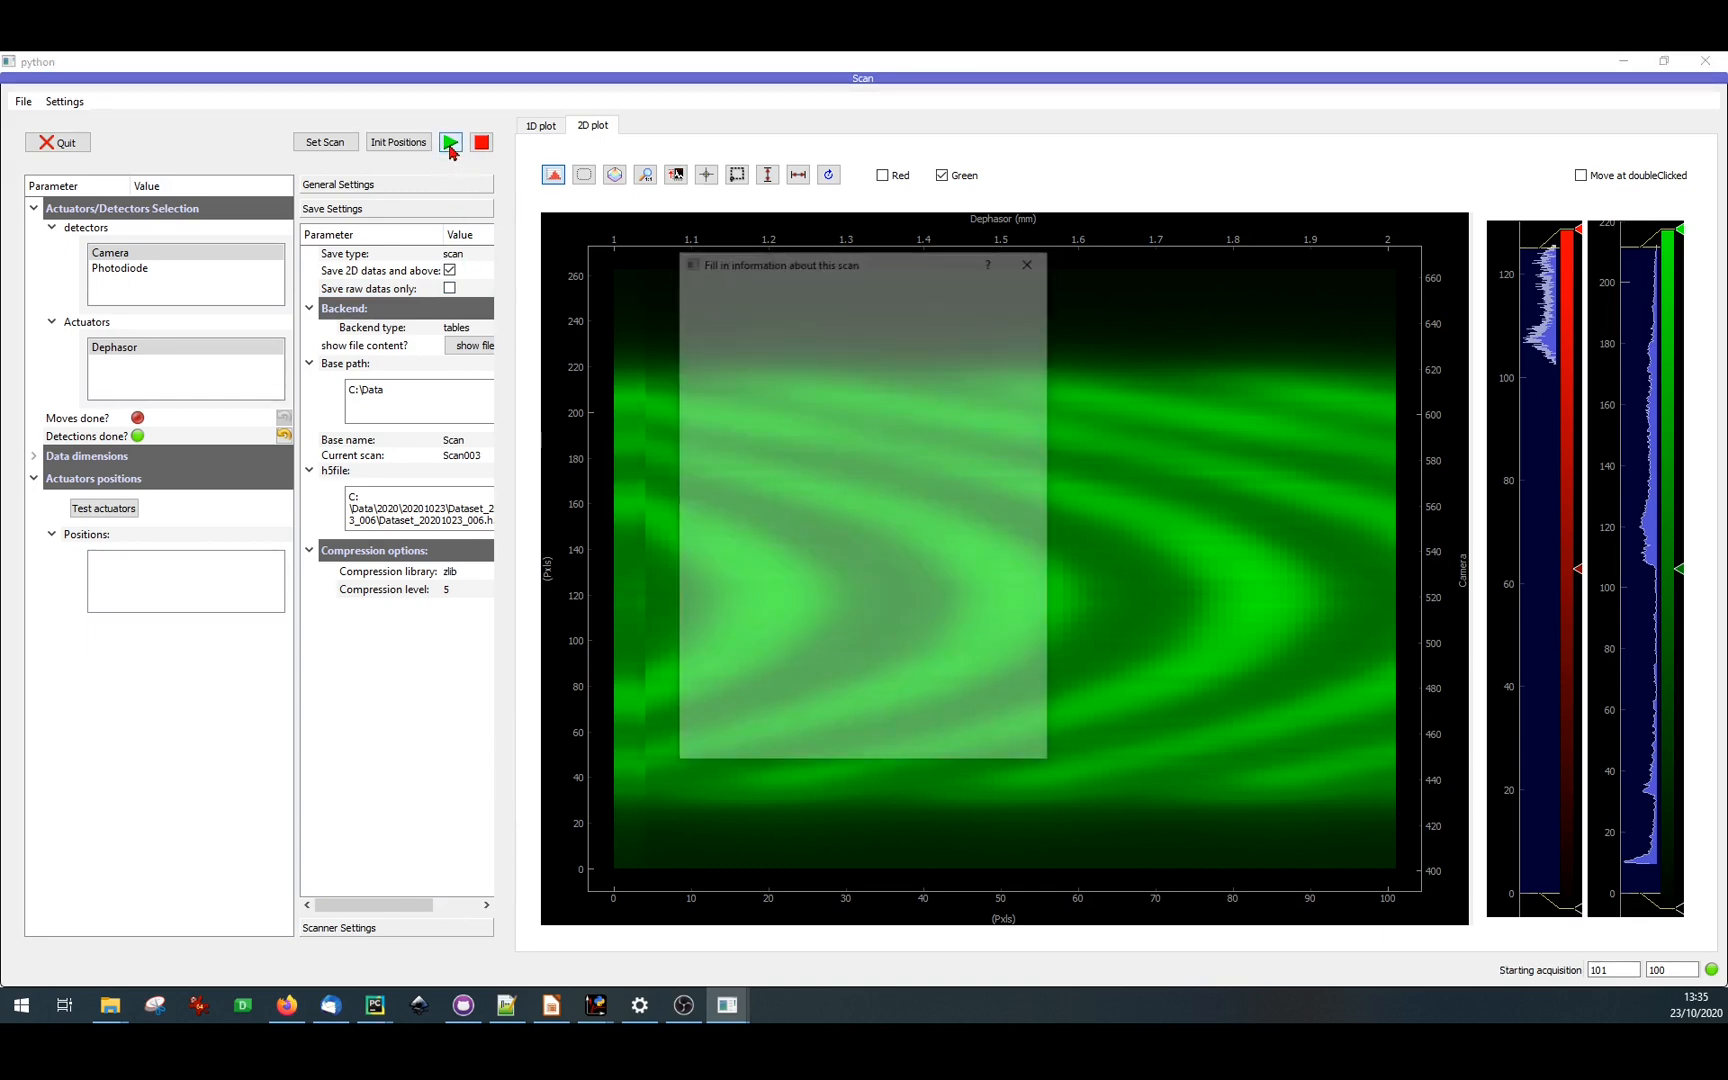
pyautogui.press('Return')
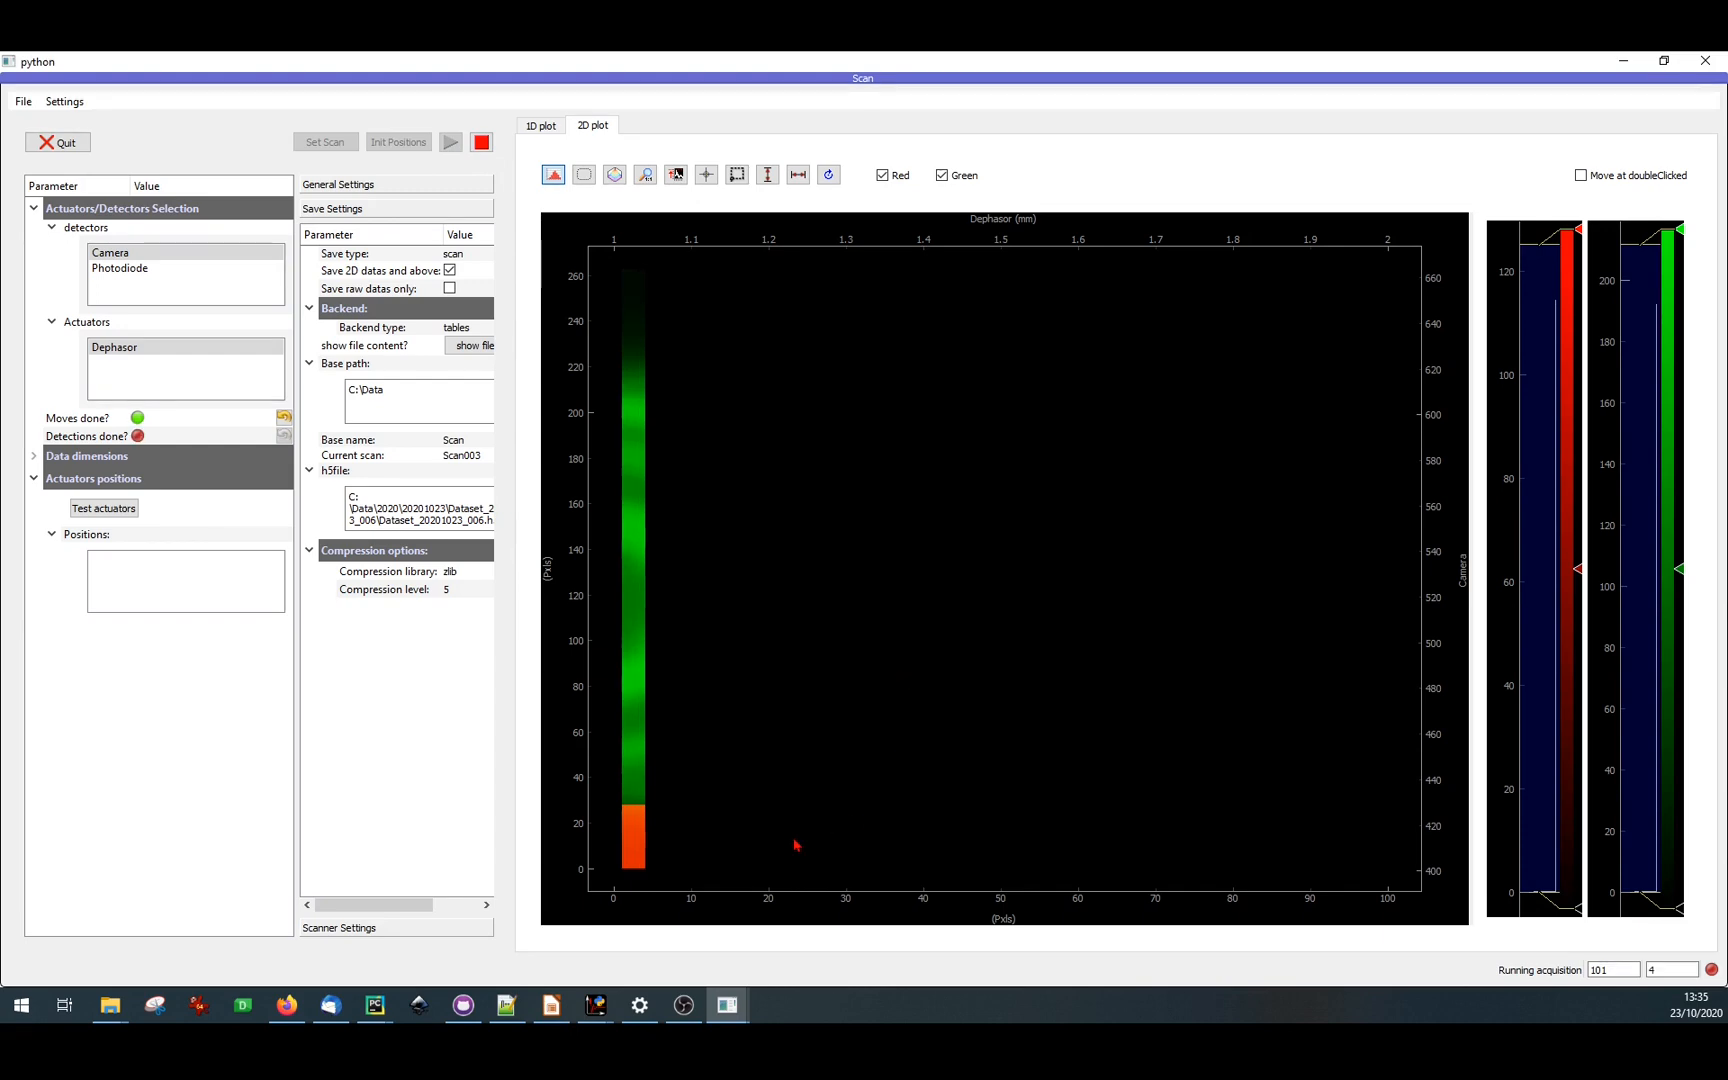
# - Watch the live camera image and lineout in the Dashboard during the new scan, and return to the Scan window
pyautogui.moveTo(727, 1005)
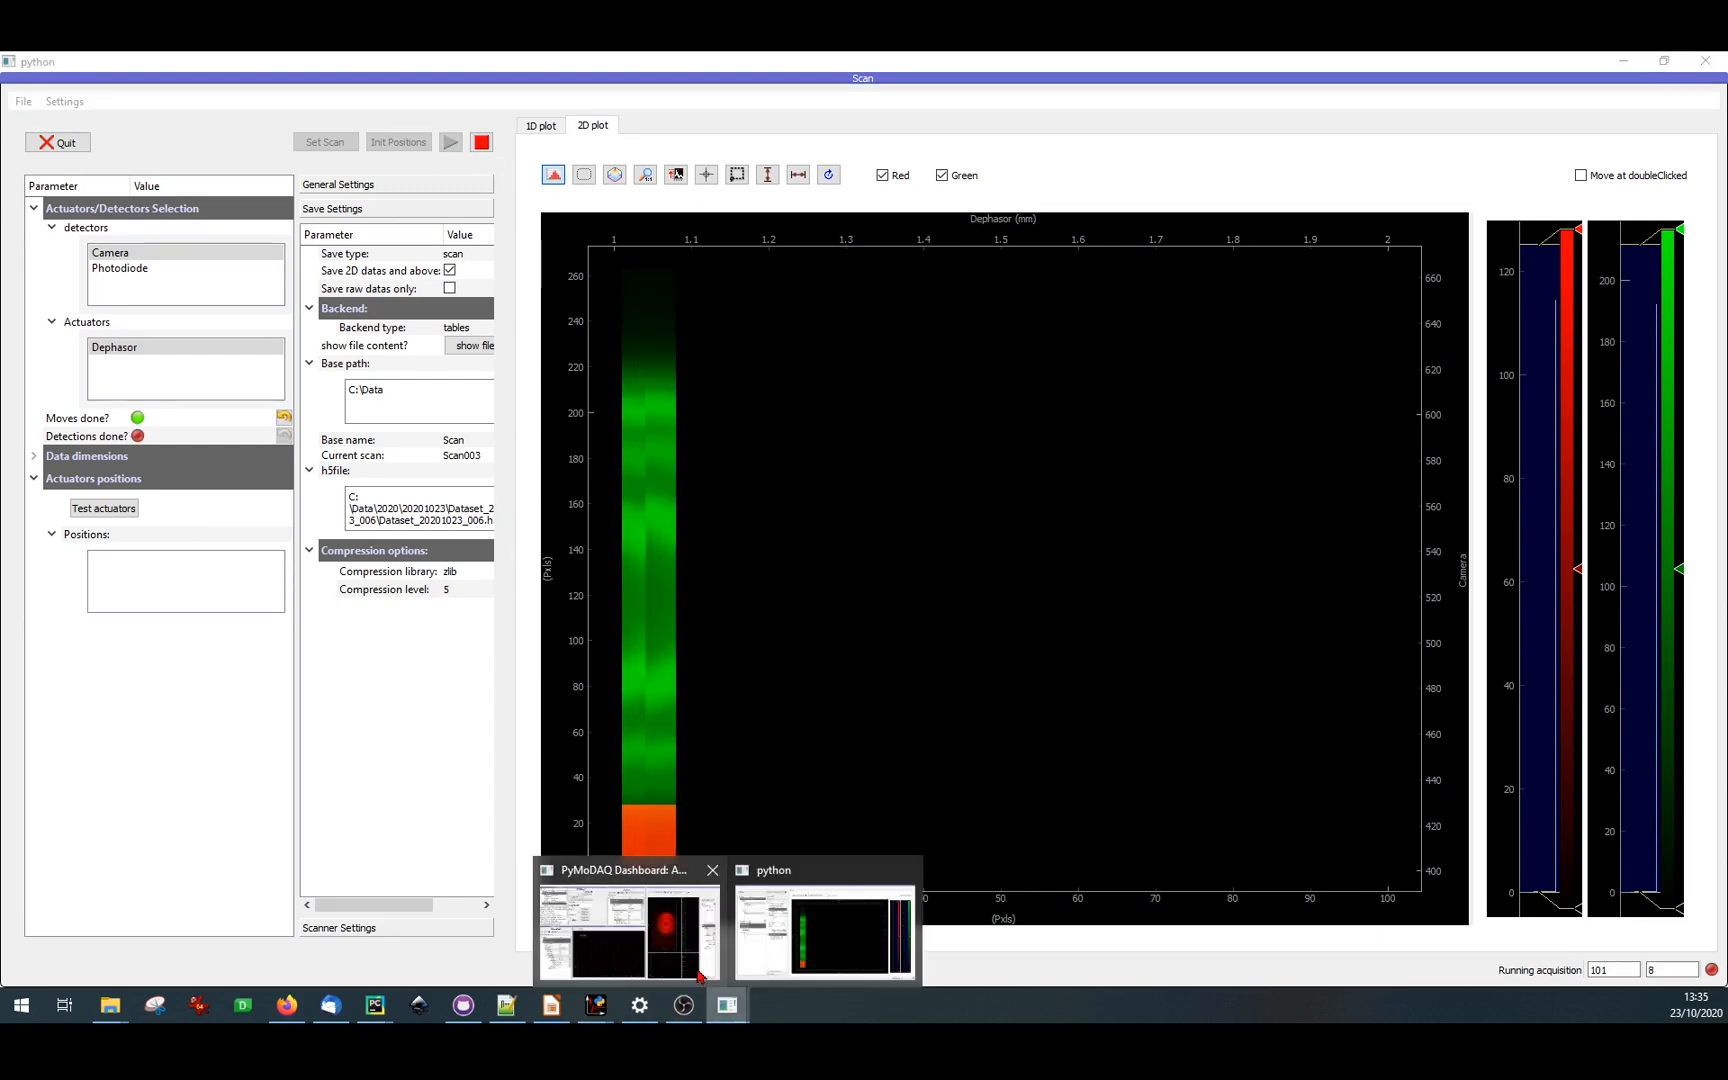
pyautogui.click(697, 975)
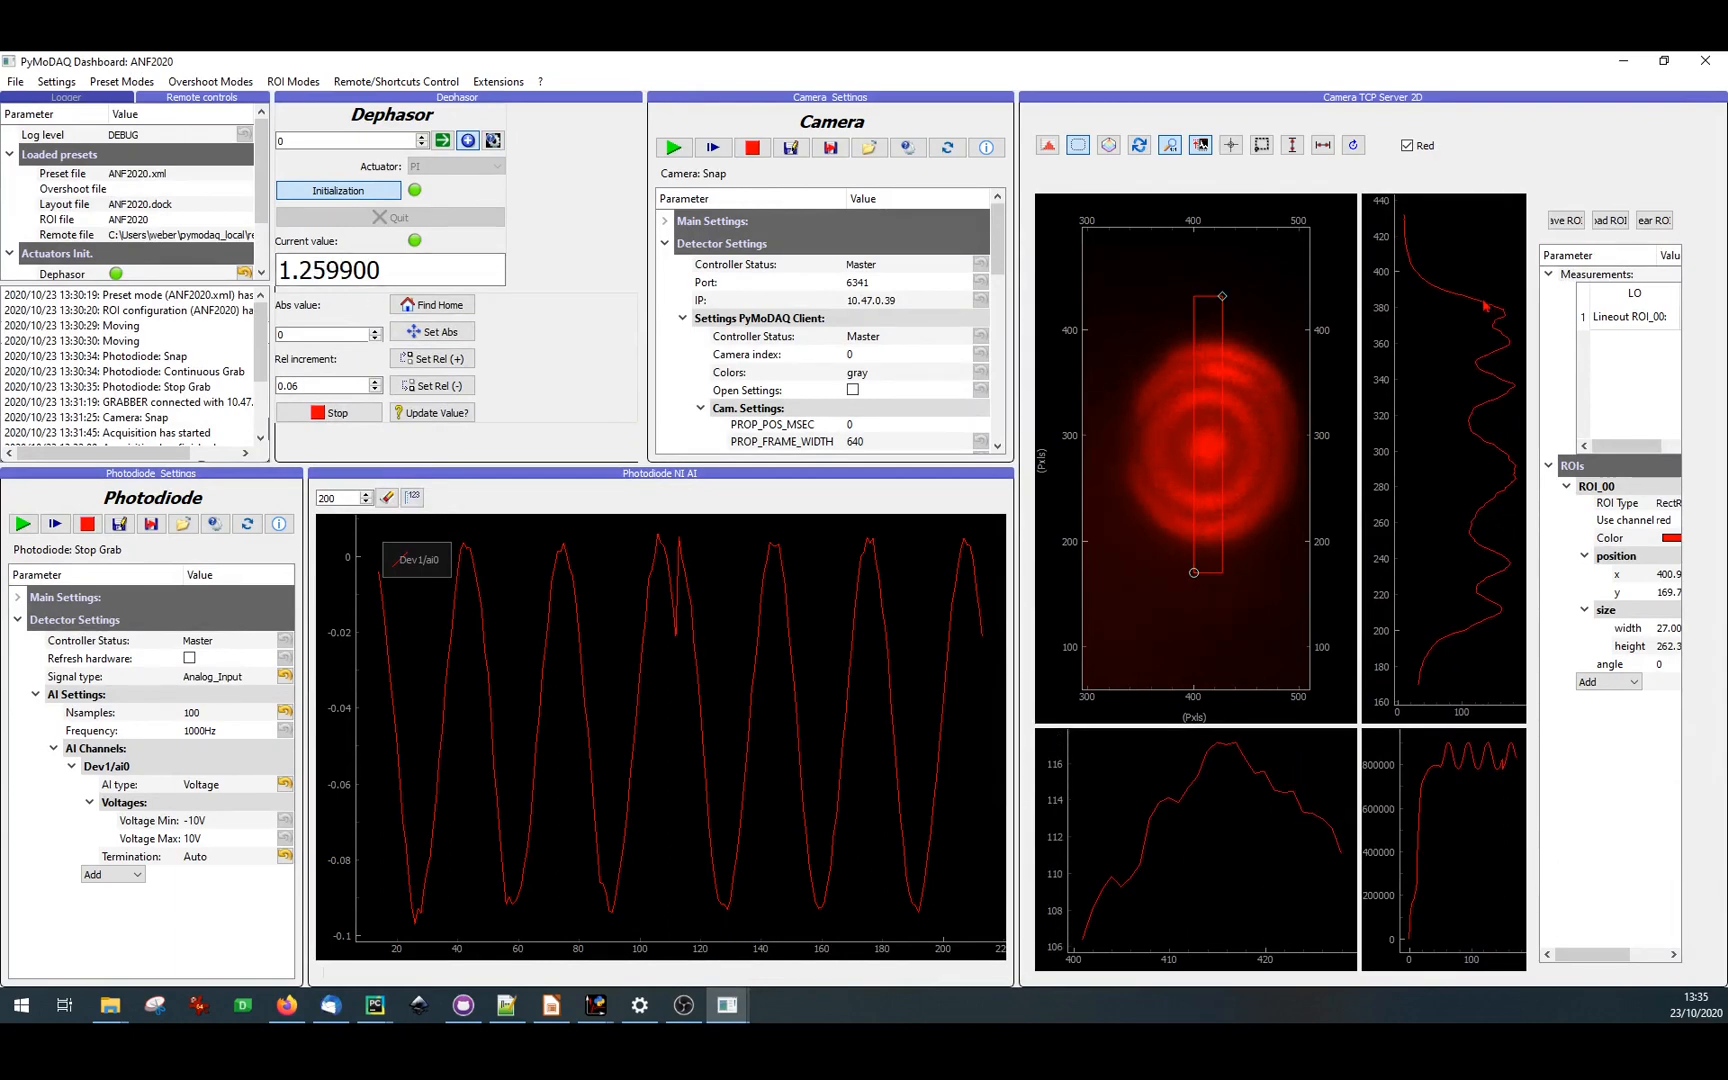
pyautogui.moveTo(727, 1005)
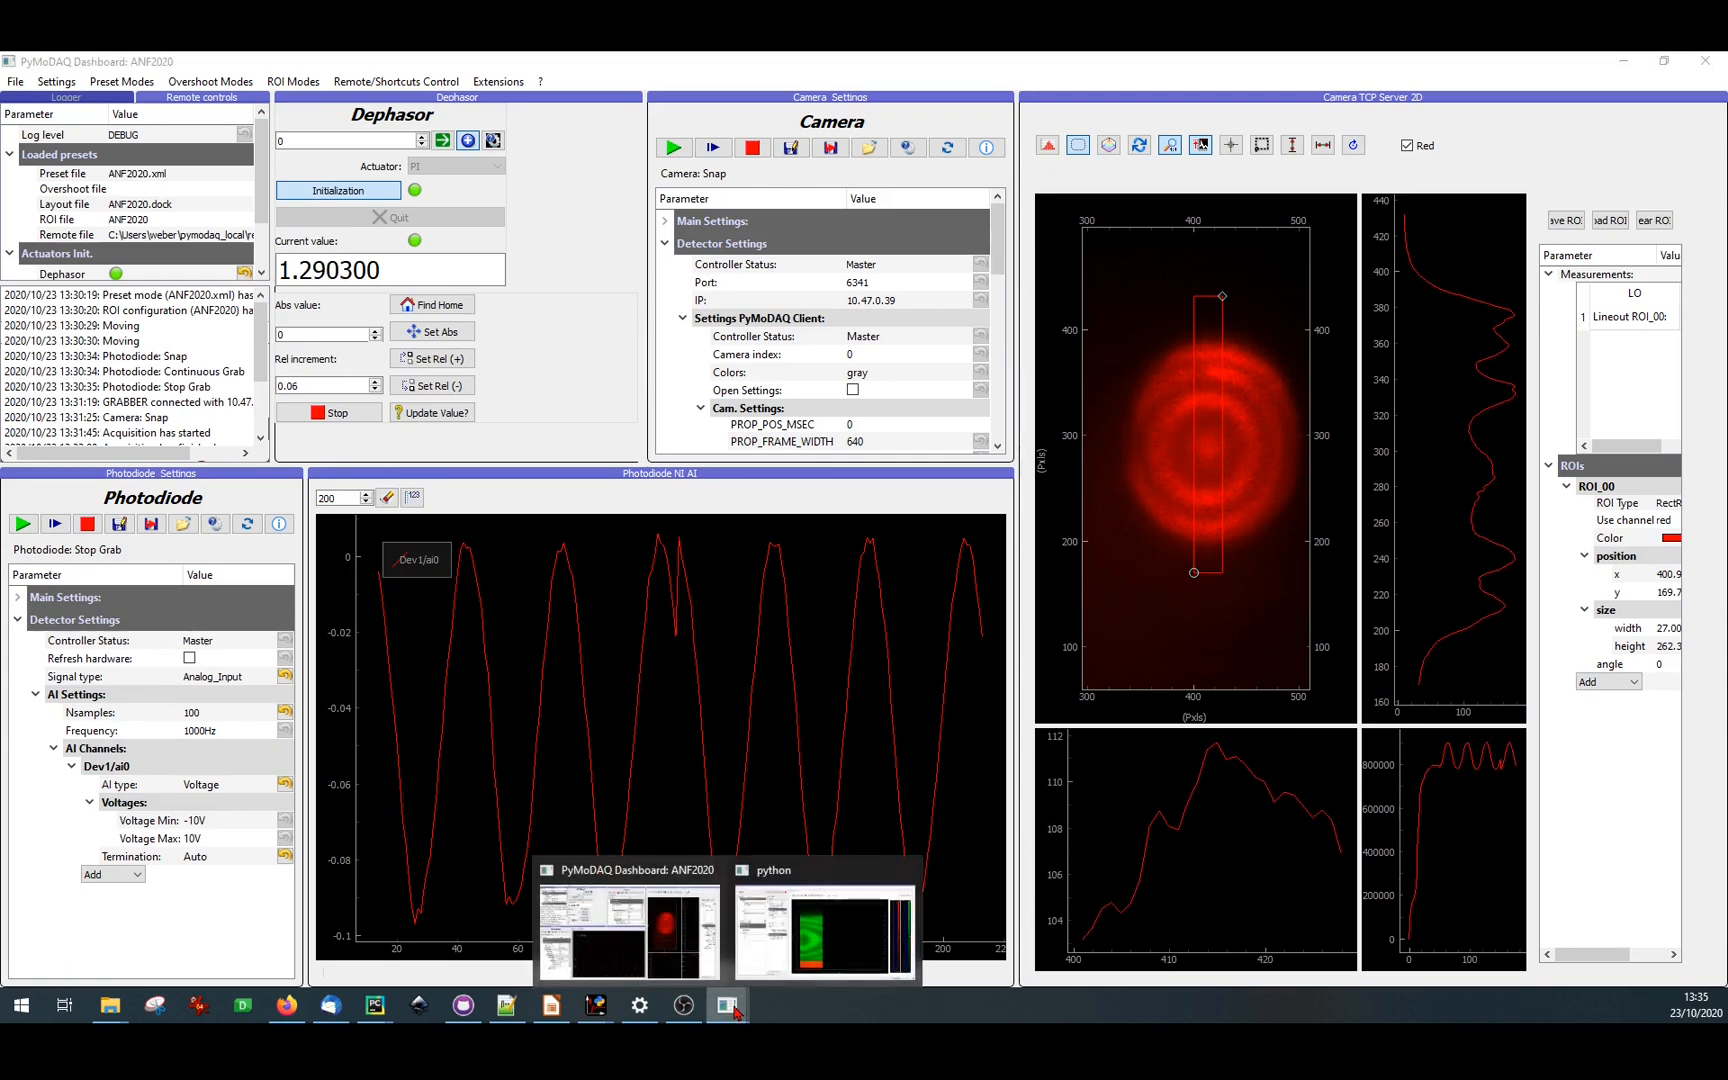
pyautogui.click(835, 968)
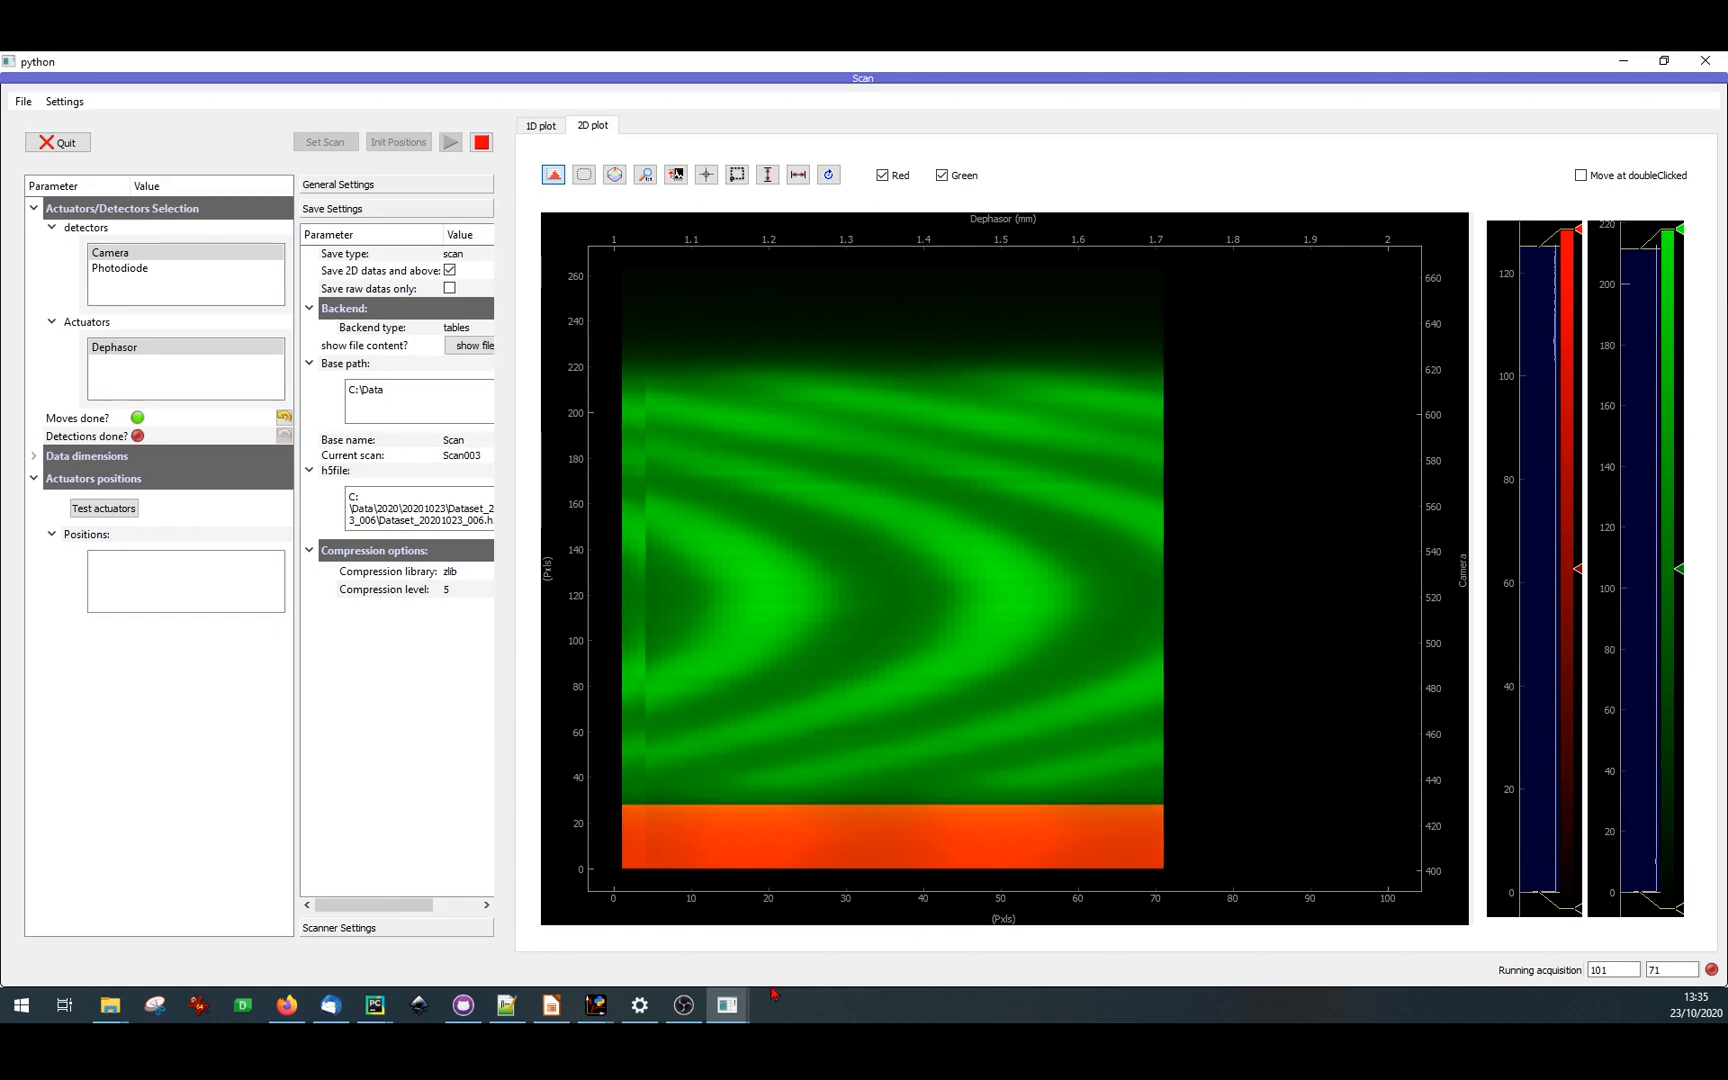
# - Switch to the LibreOffice Impress presentation and present the slides on the Scanner extension
pyautogui.click(551, 1005)
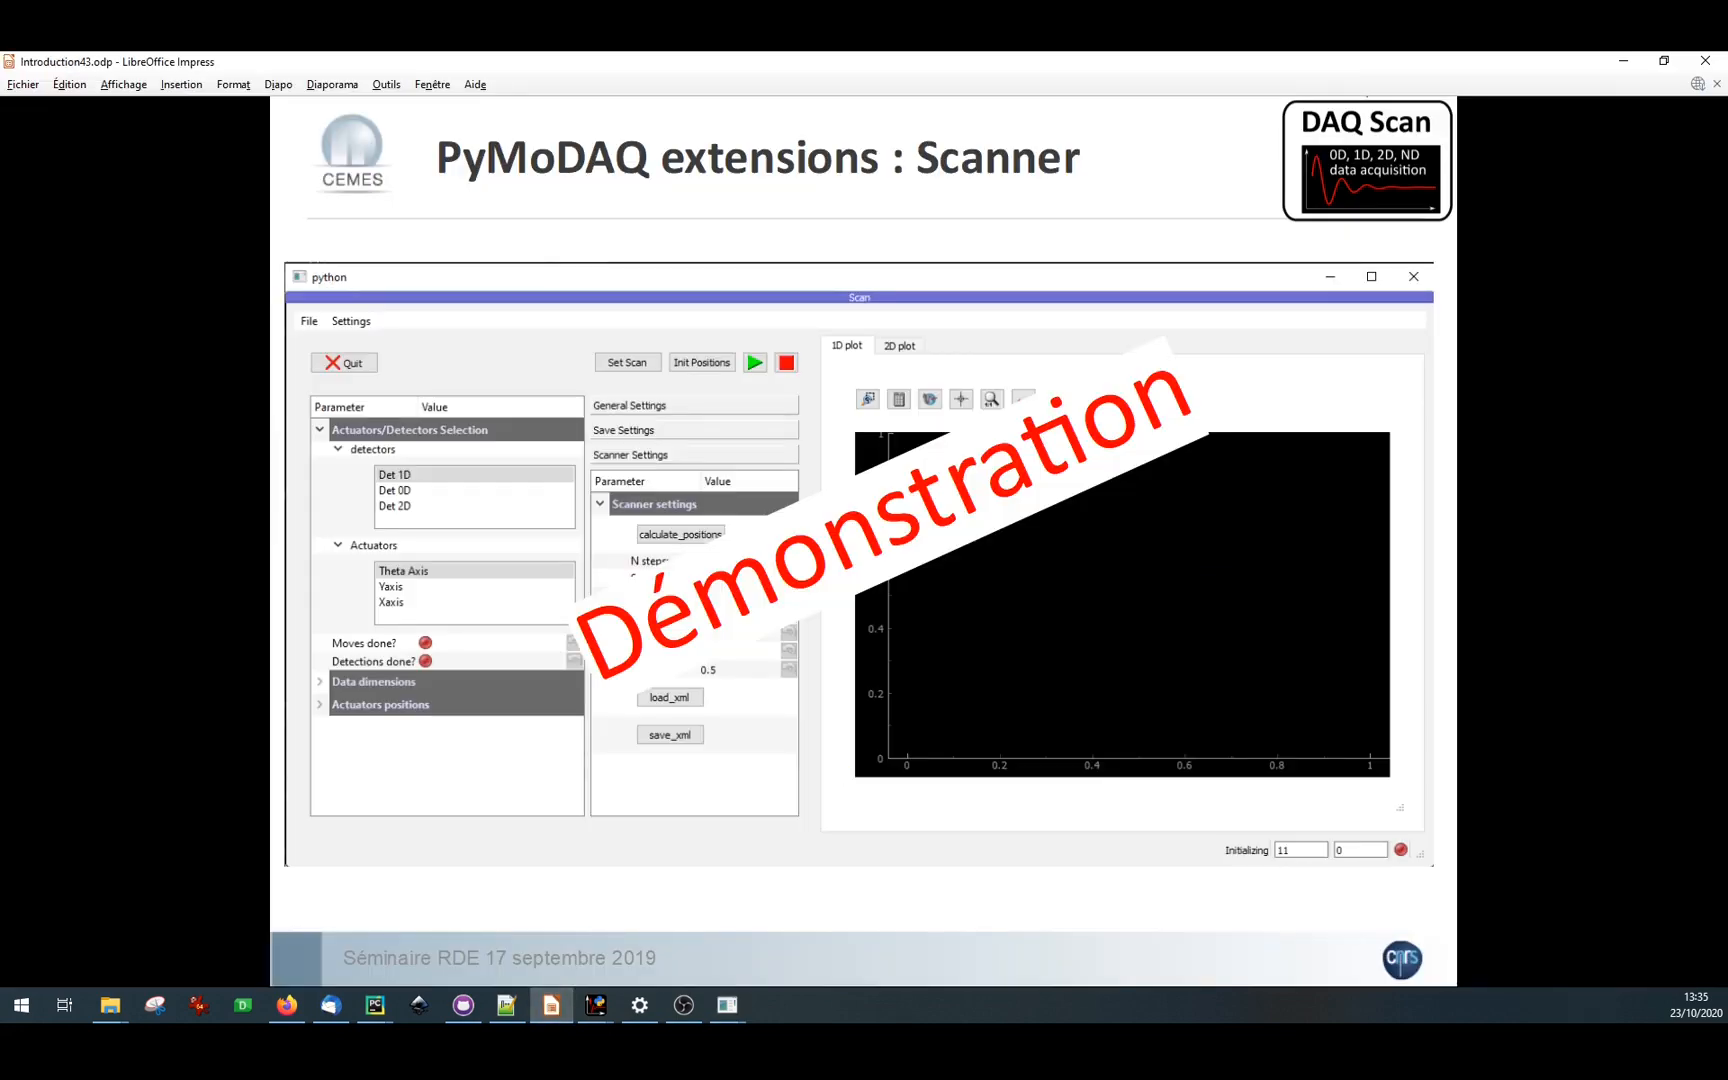
pyautogui.press('F5')
pyautogui.press('Escape')
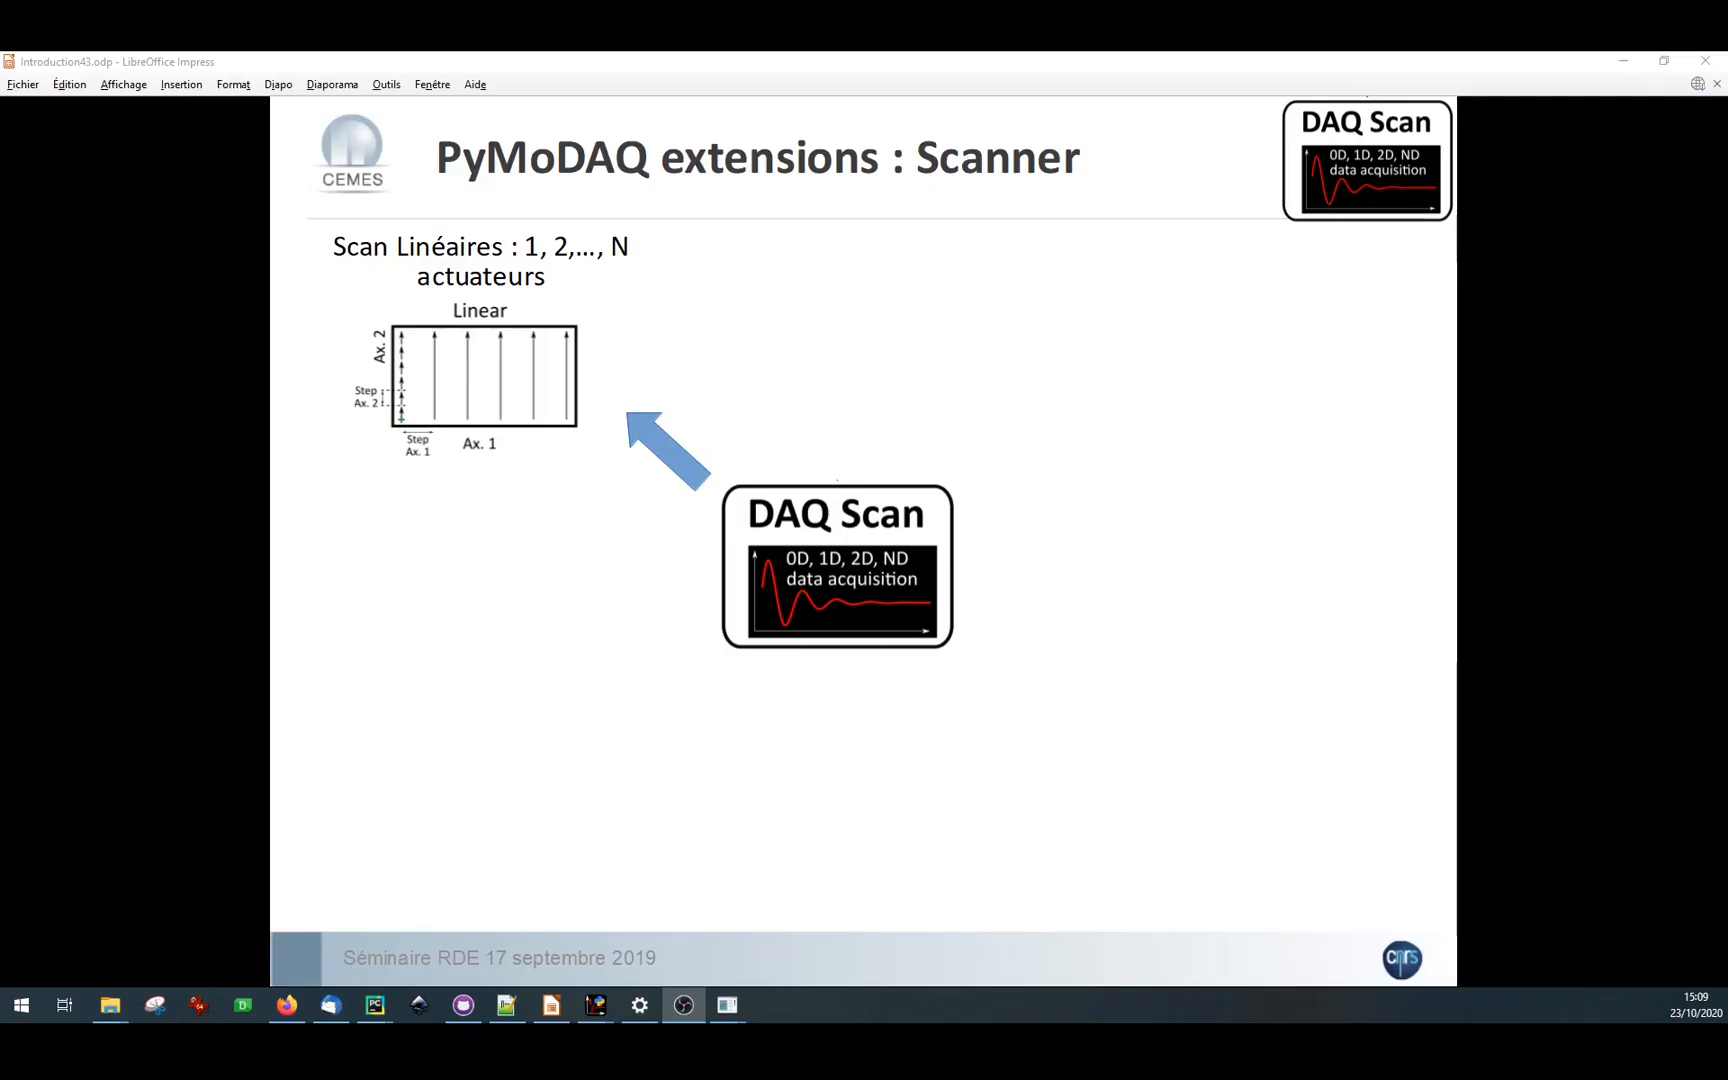
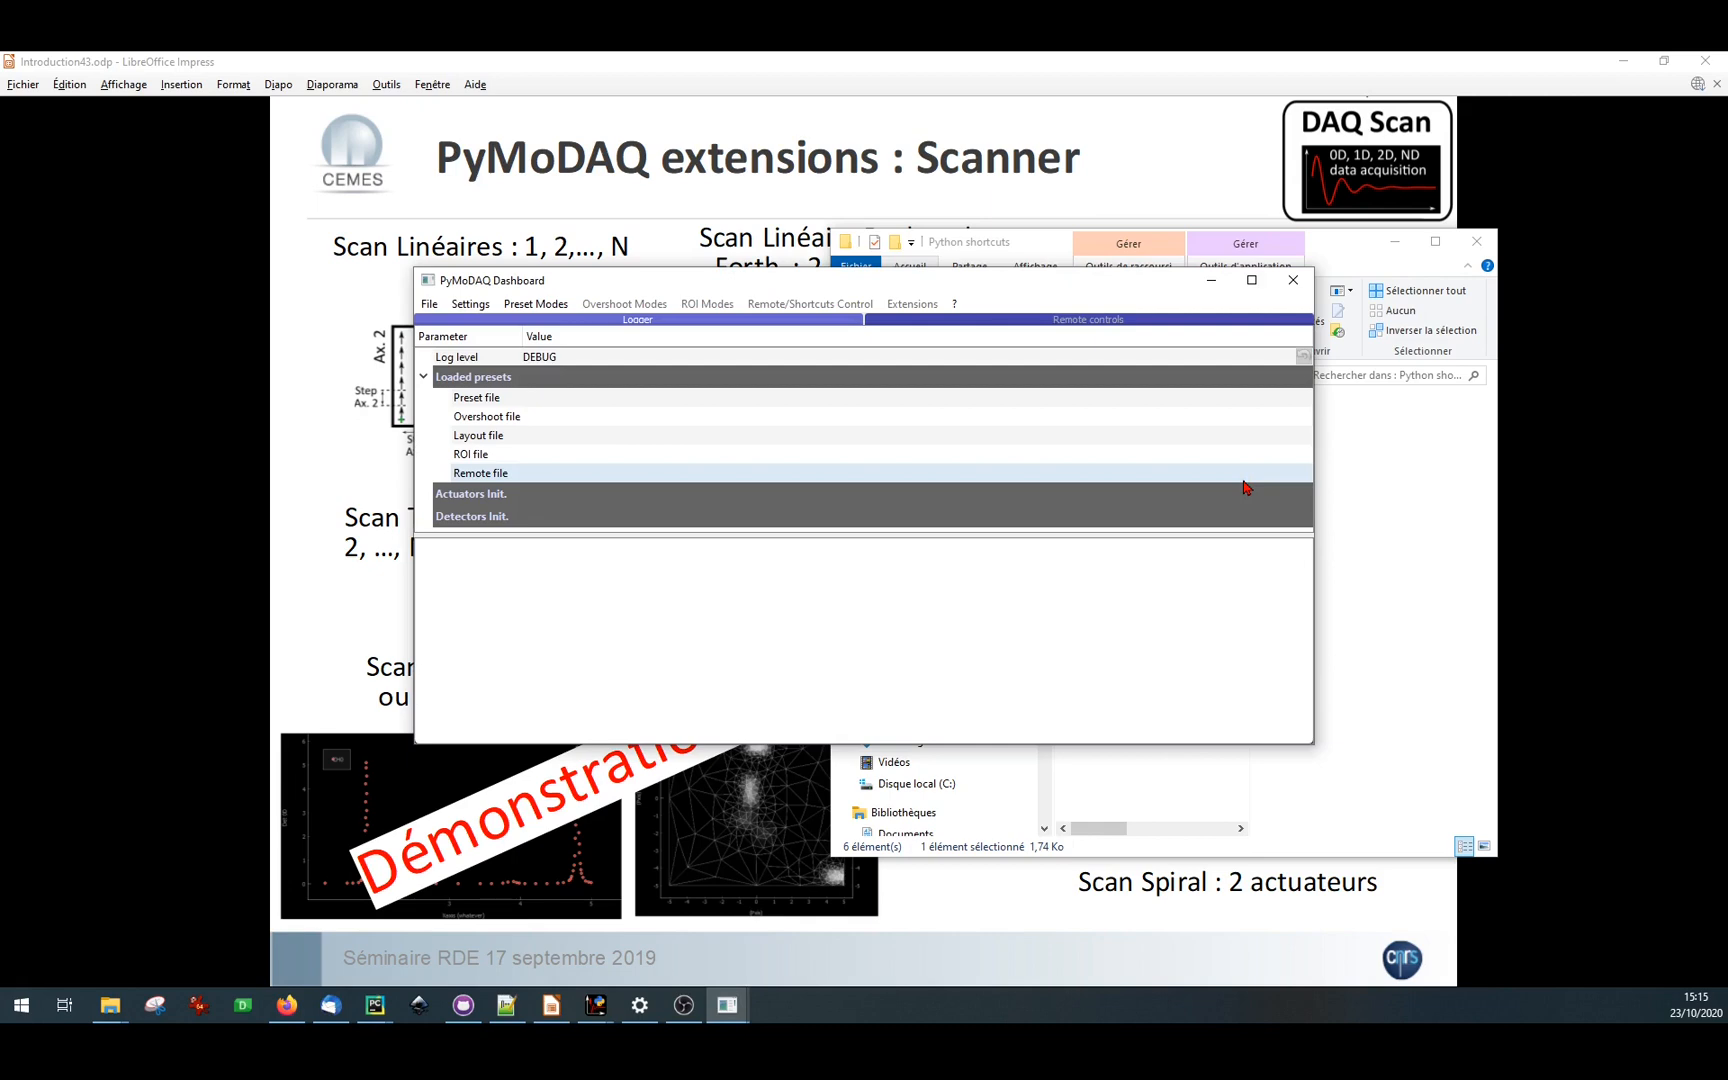
# - Maximize the PyMoDAQ Dashboard and load the preset_adaptive preset
pyautogui.click(1251, 279)
pyautogui.click(121, 81)
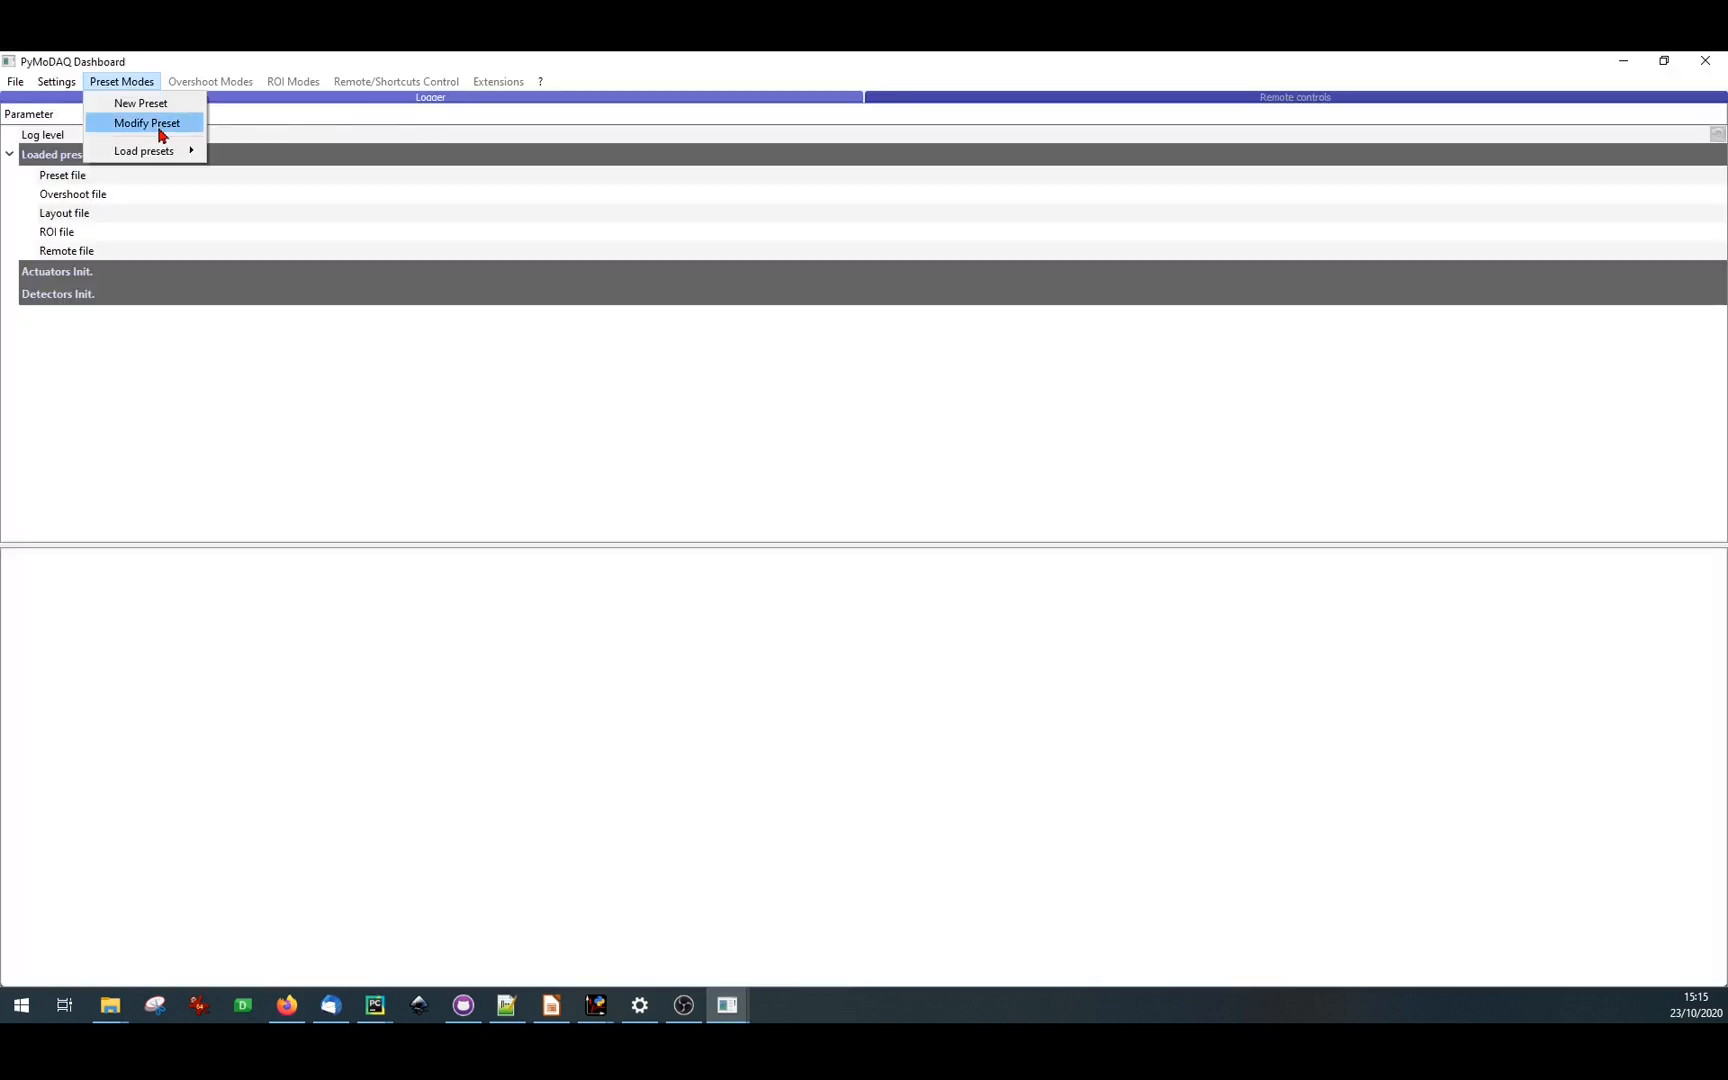
pyautogui.moveTo(165, 150)
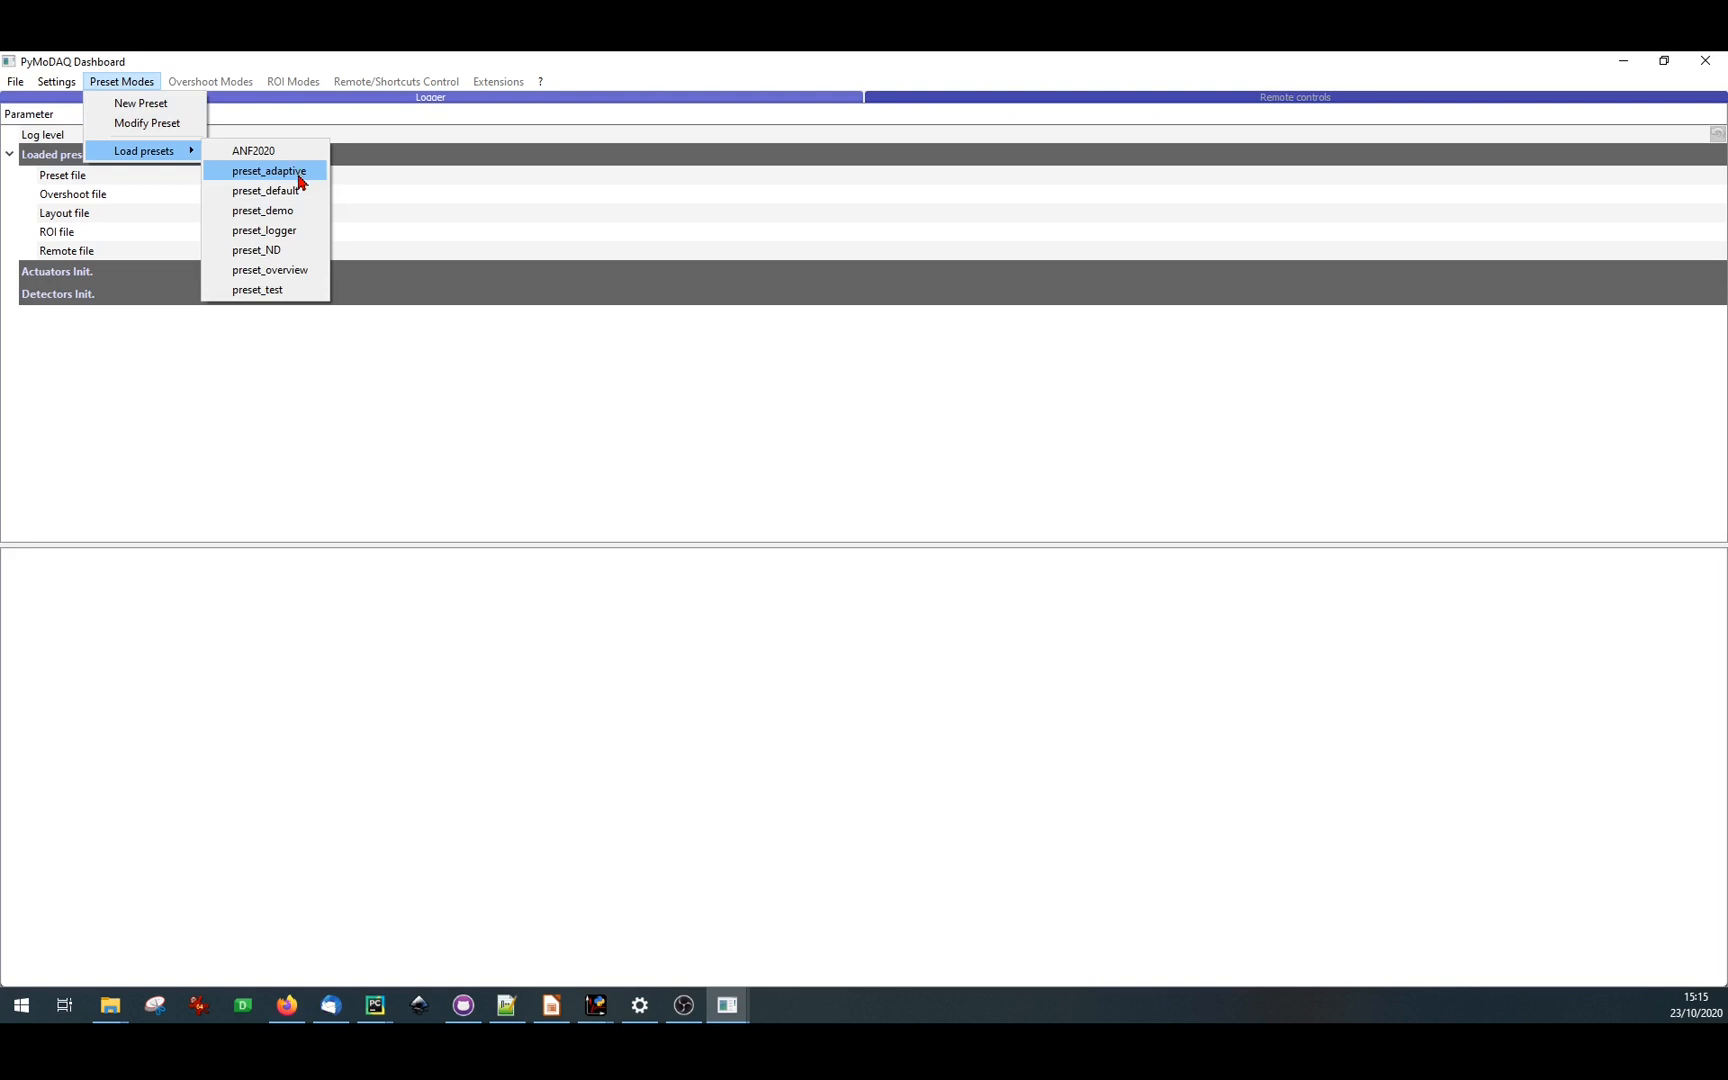
pyautogui.click(299, 177)
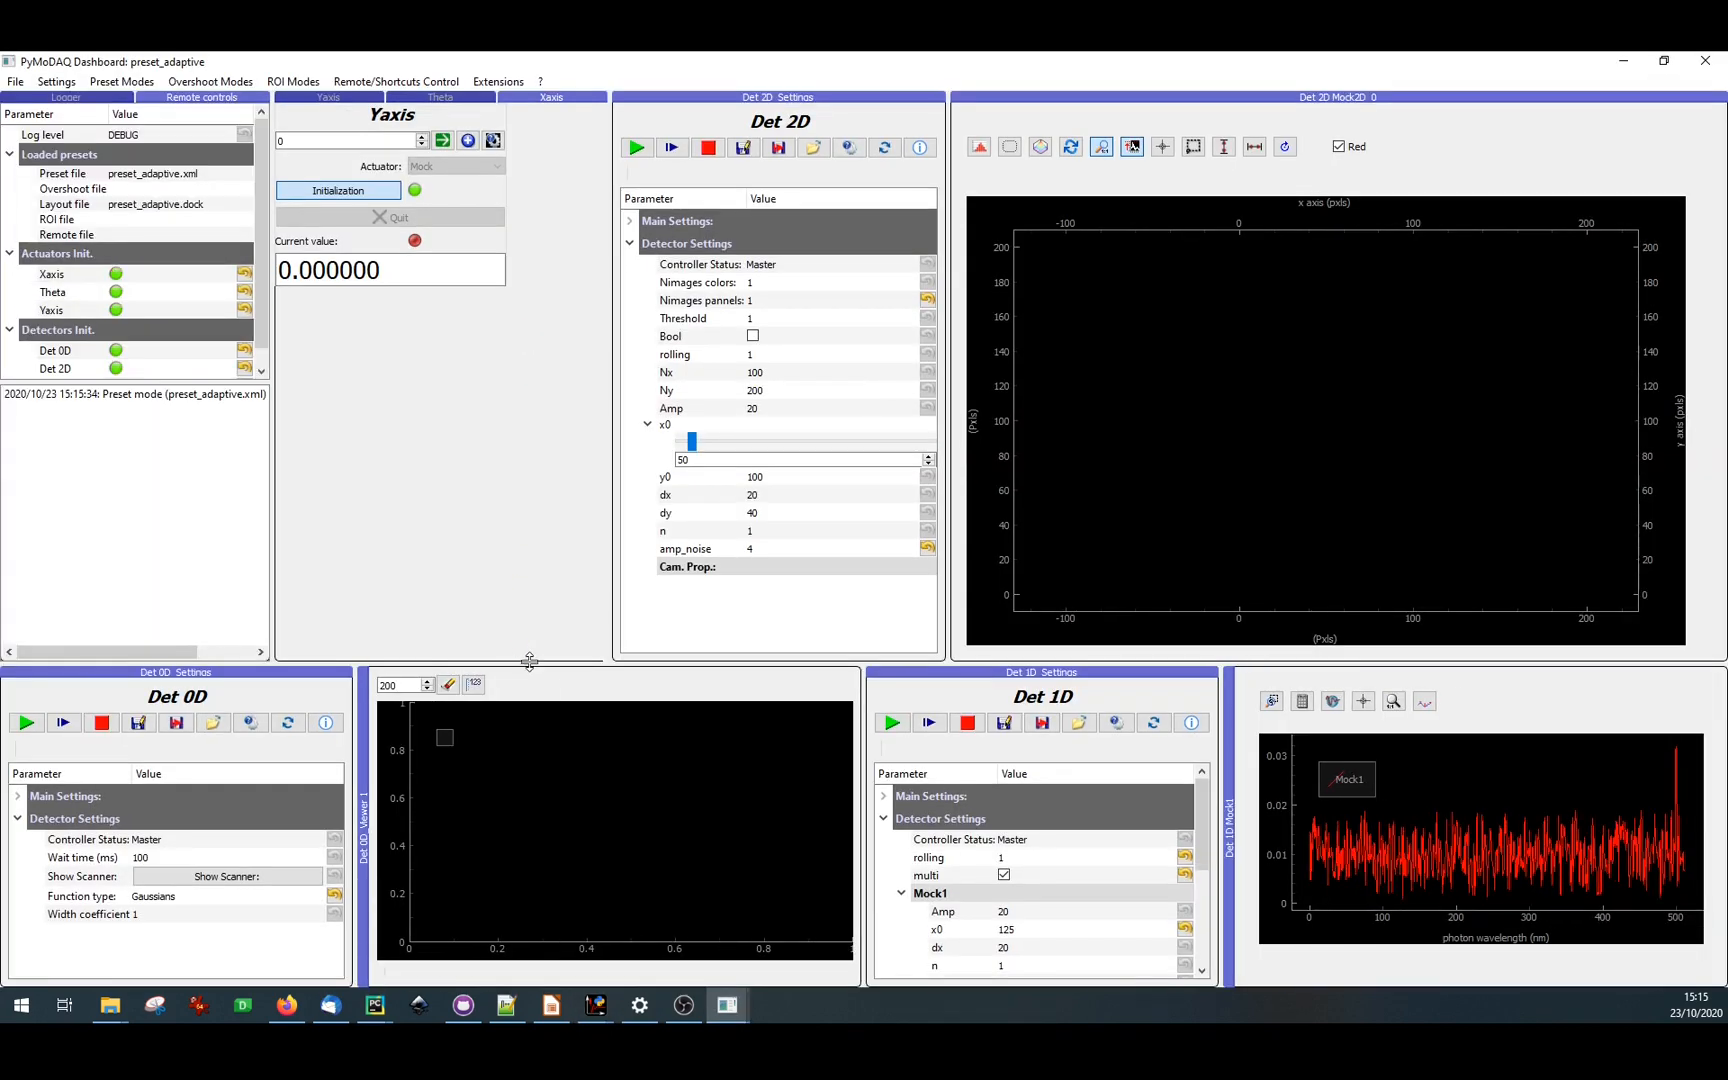
# - Enlarge the lower row of detector panels and set the Det 0D function type to Lorentzians
pyautogui.moveTo(529, 660); pyautogui.dragTo(541, 605)
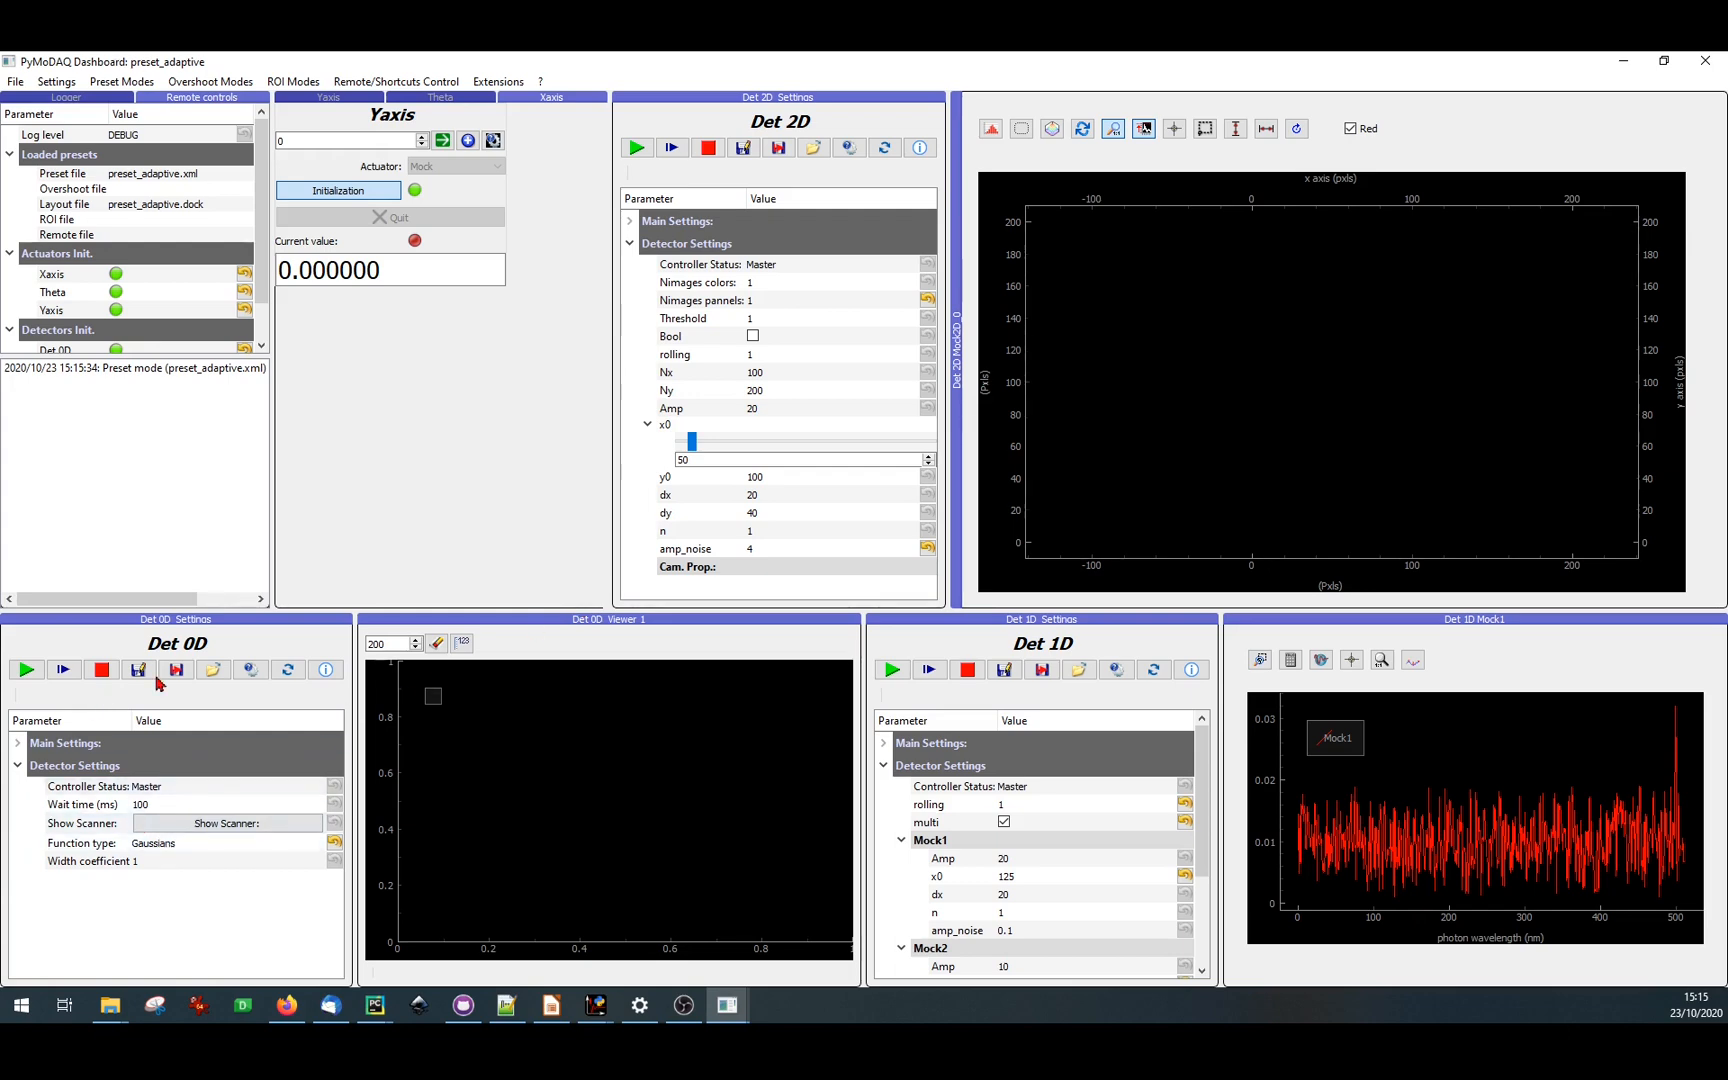
pyautogui.click(160, 843)
pyautogui.click(165, 845)
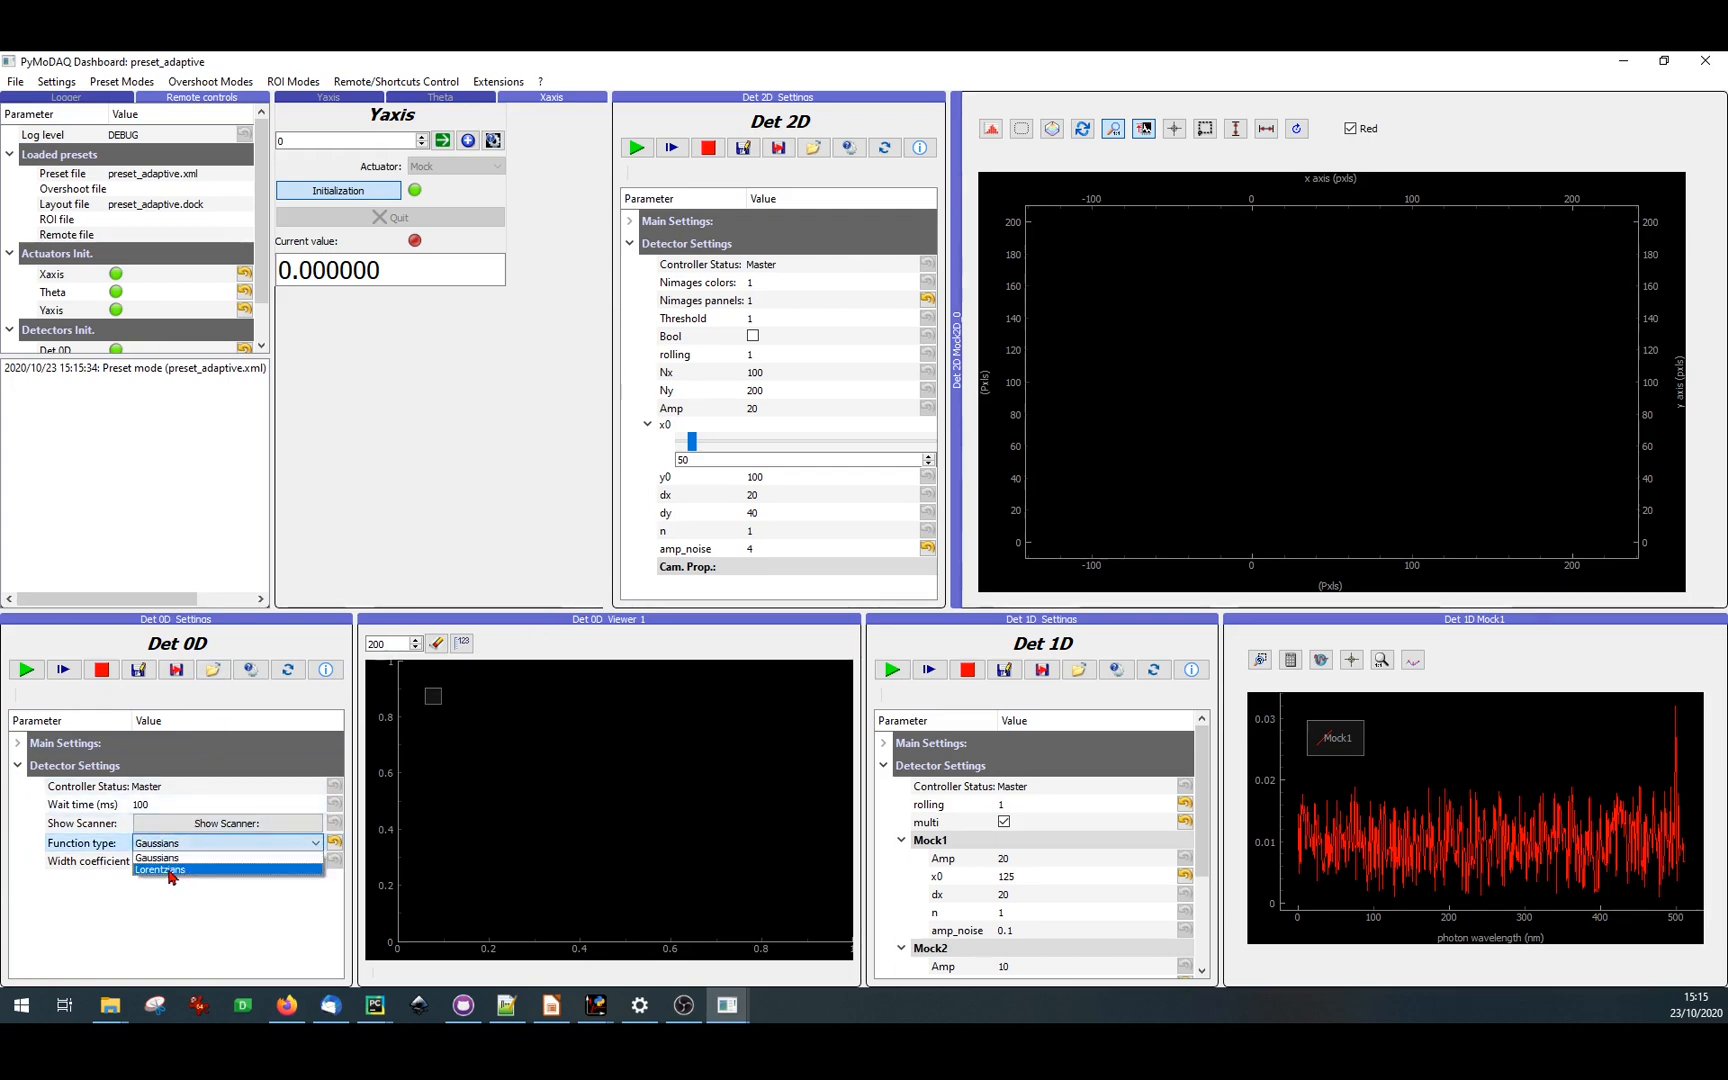
pyautogui.click(168, 871)
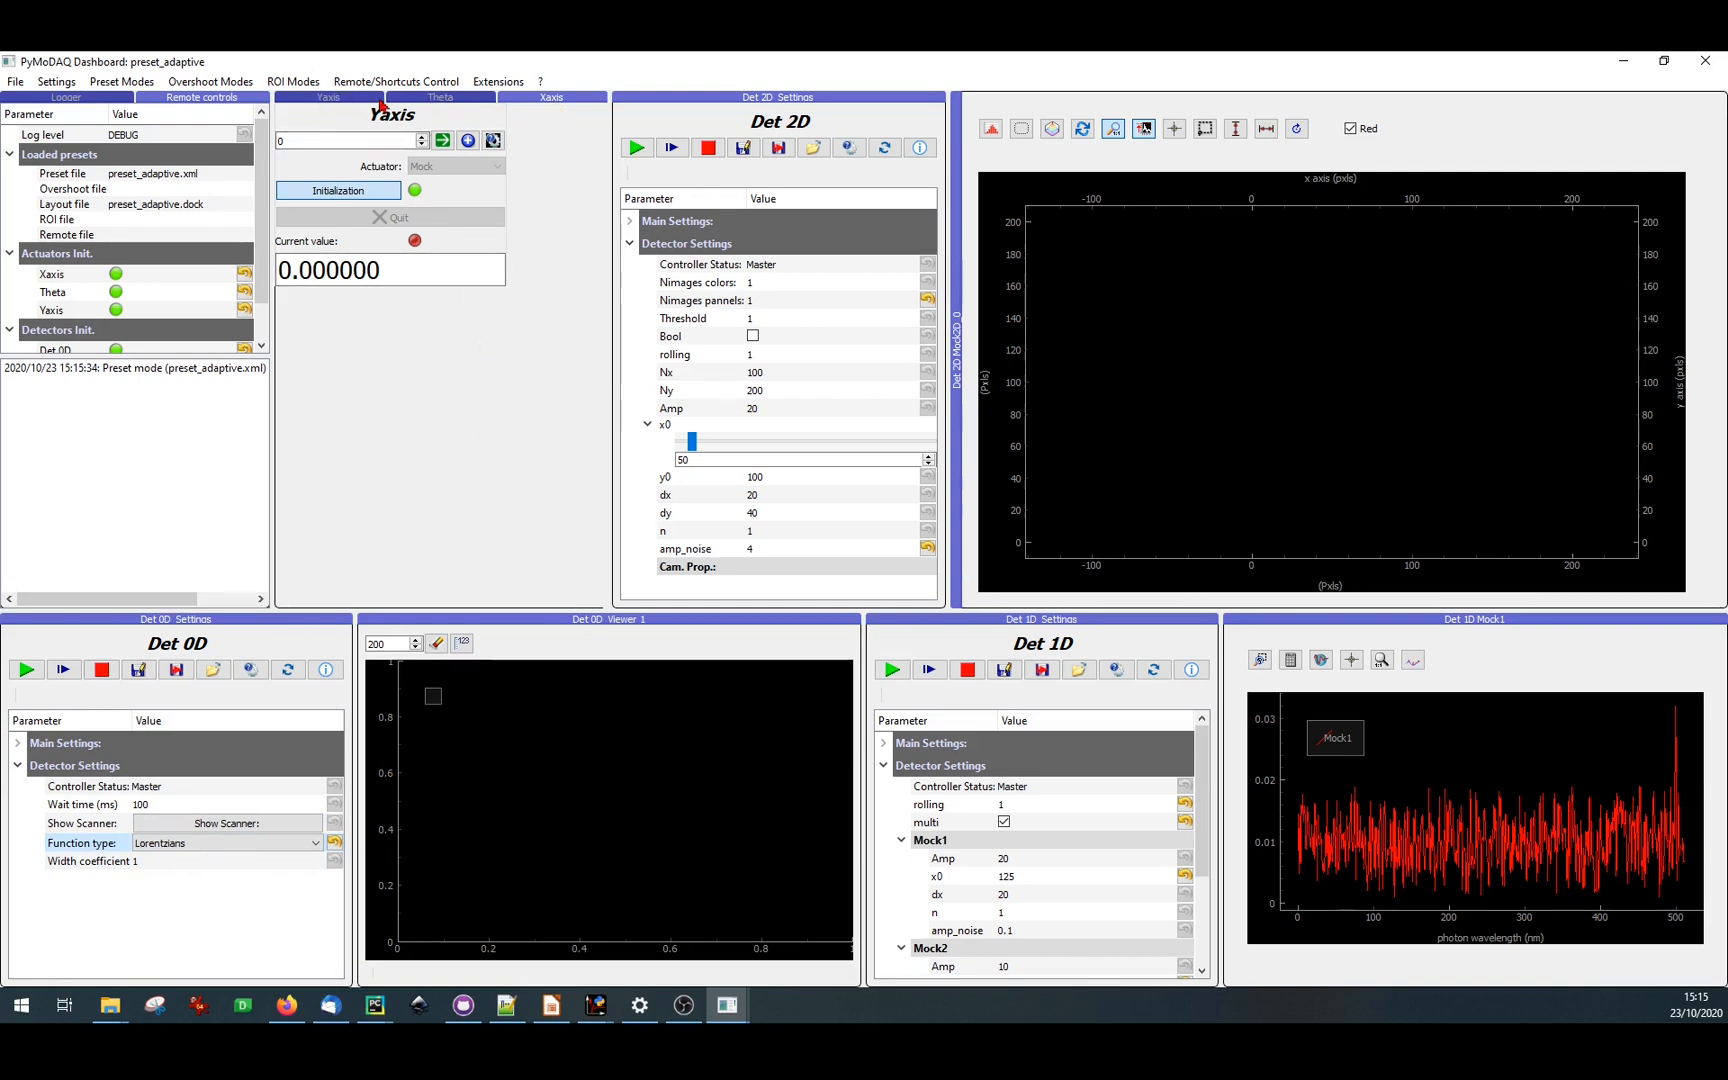
# - Open the Do Scans extension and accept the dataset information with its default values
pyautogui.click(499, 81)
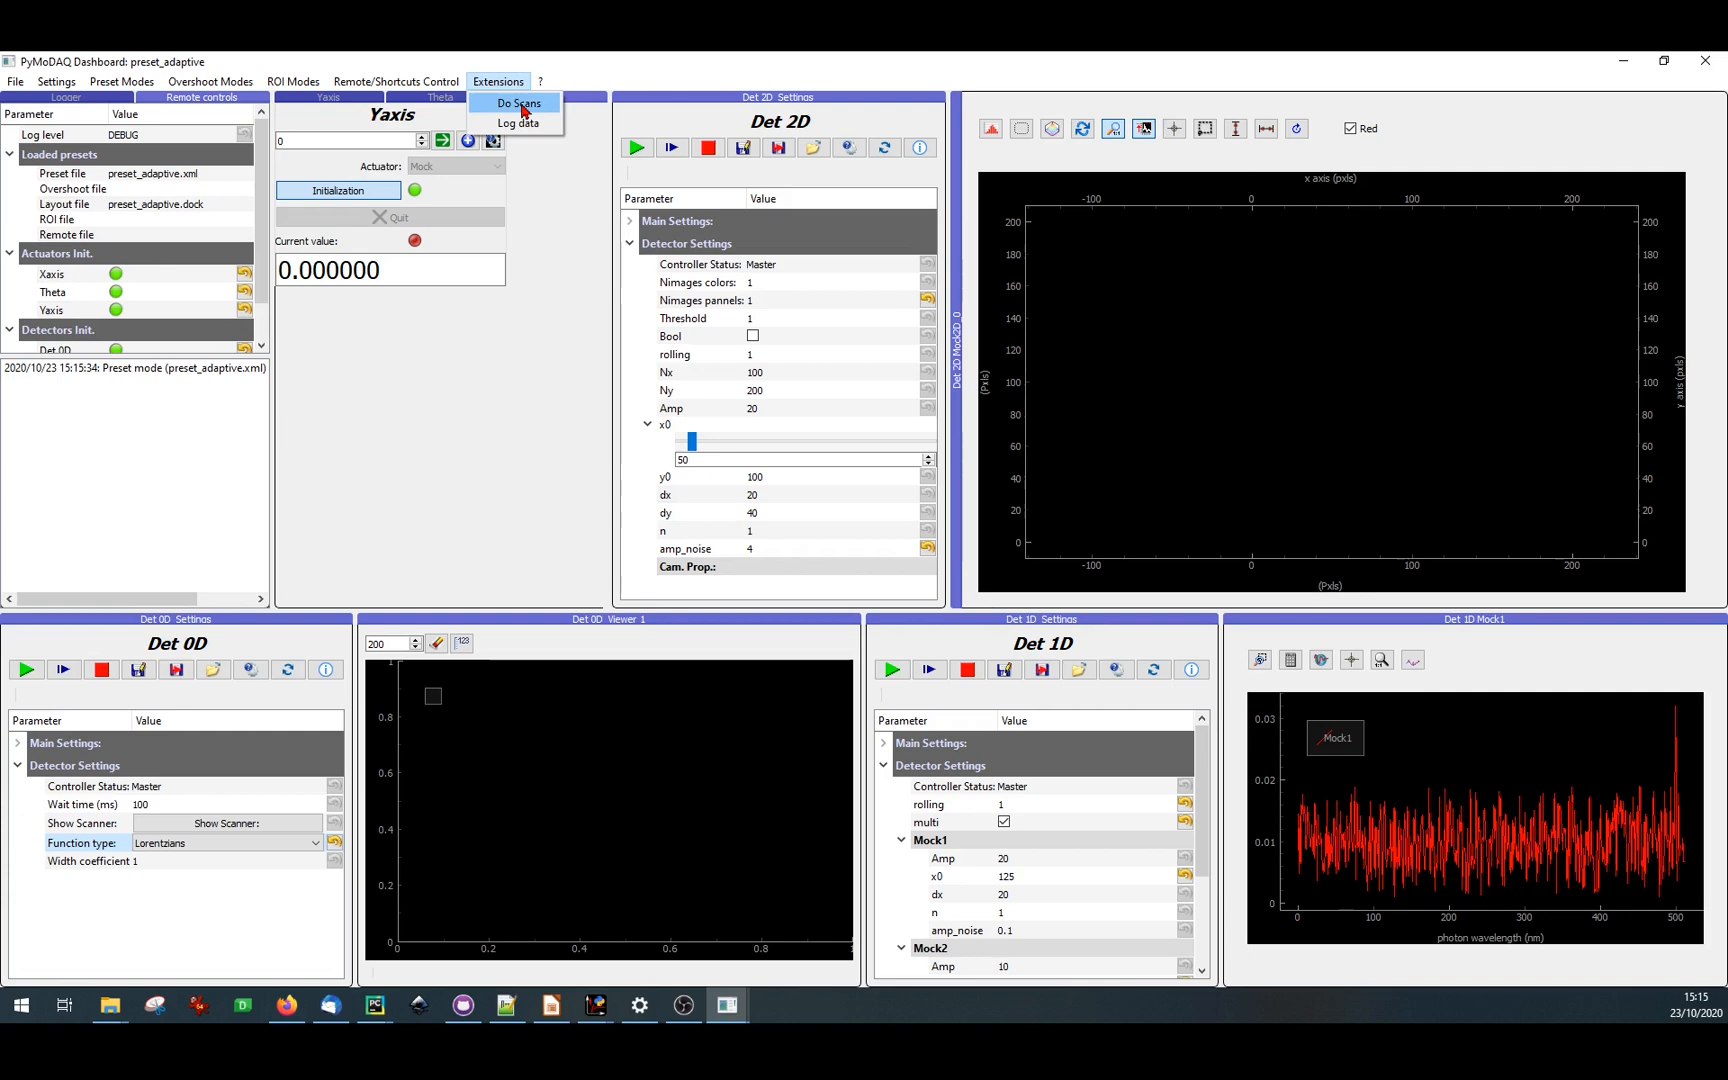
pyautogui.click(522, 106)
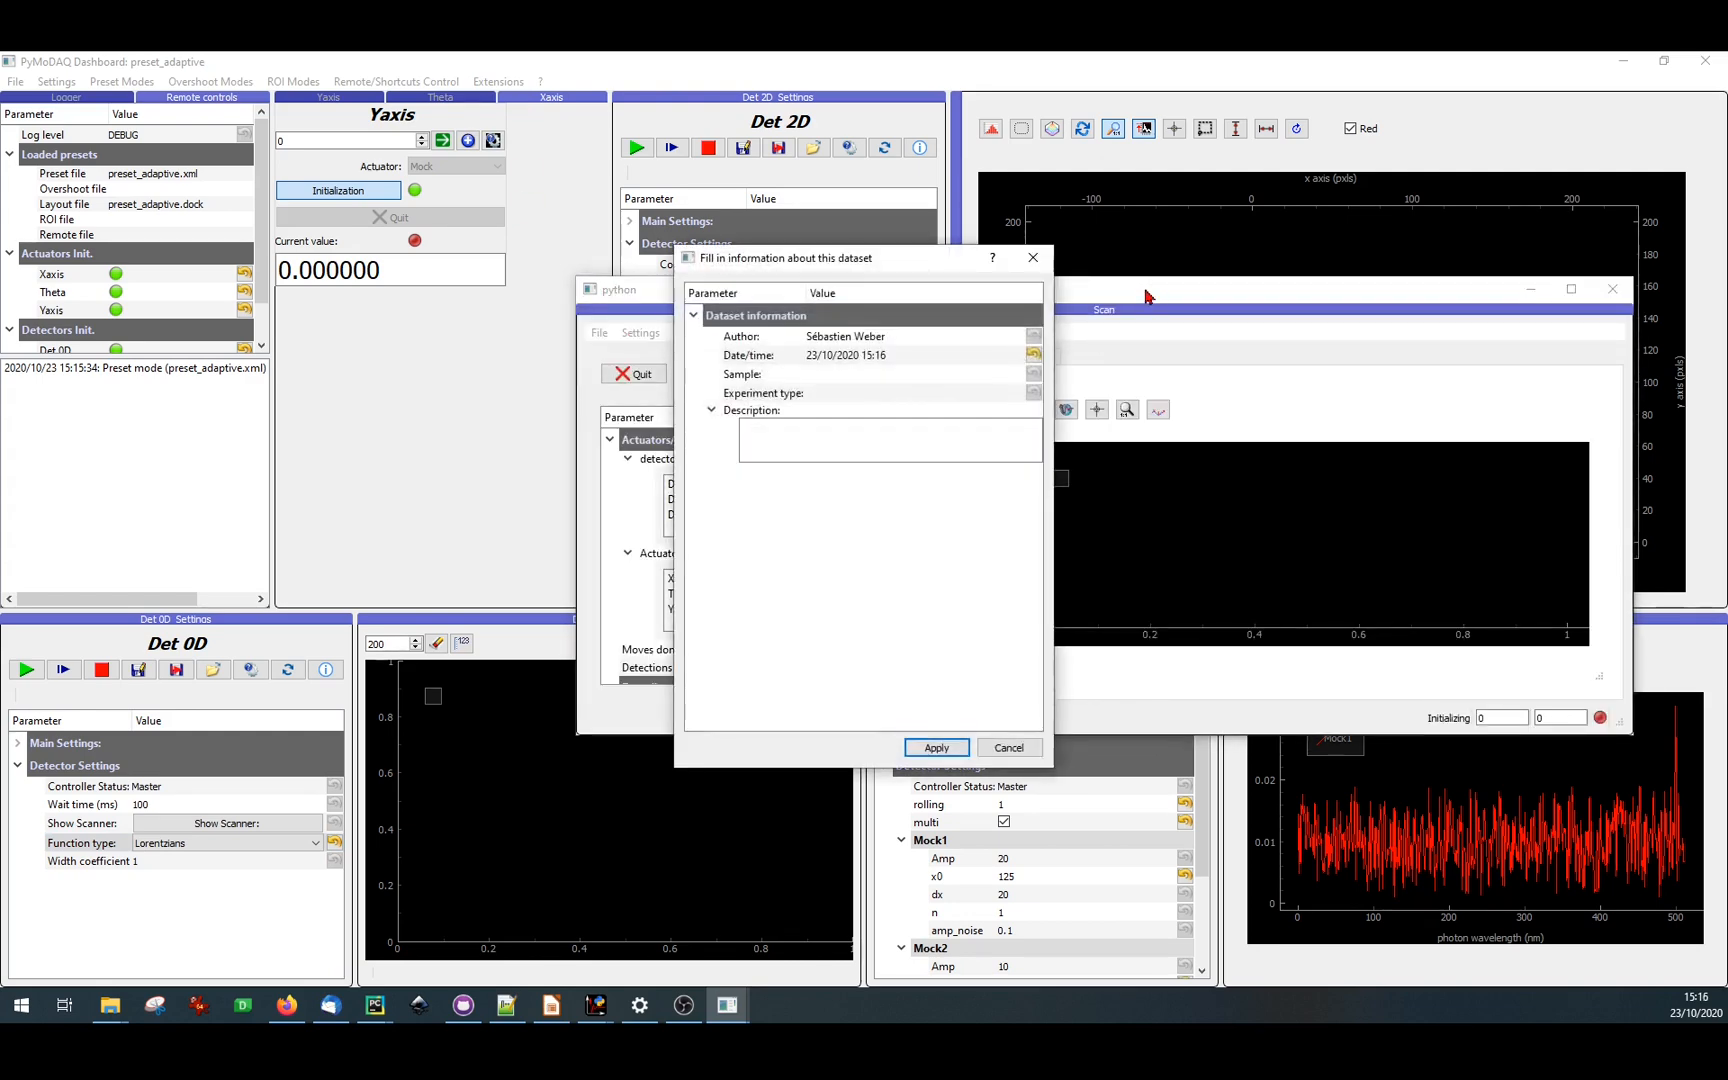
pyautogui.click(945, 748)
pyautogui.click(945, 748)
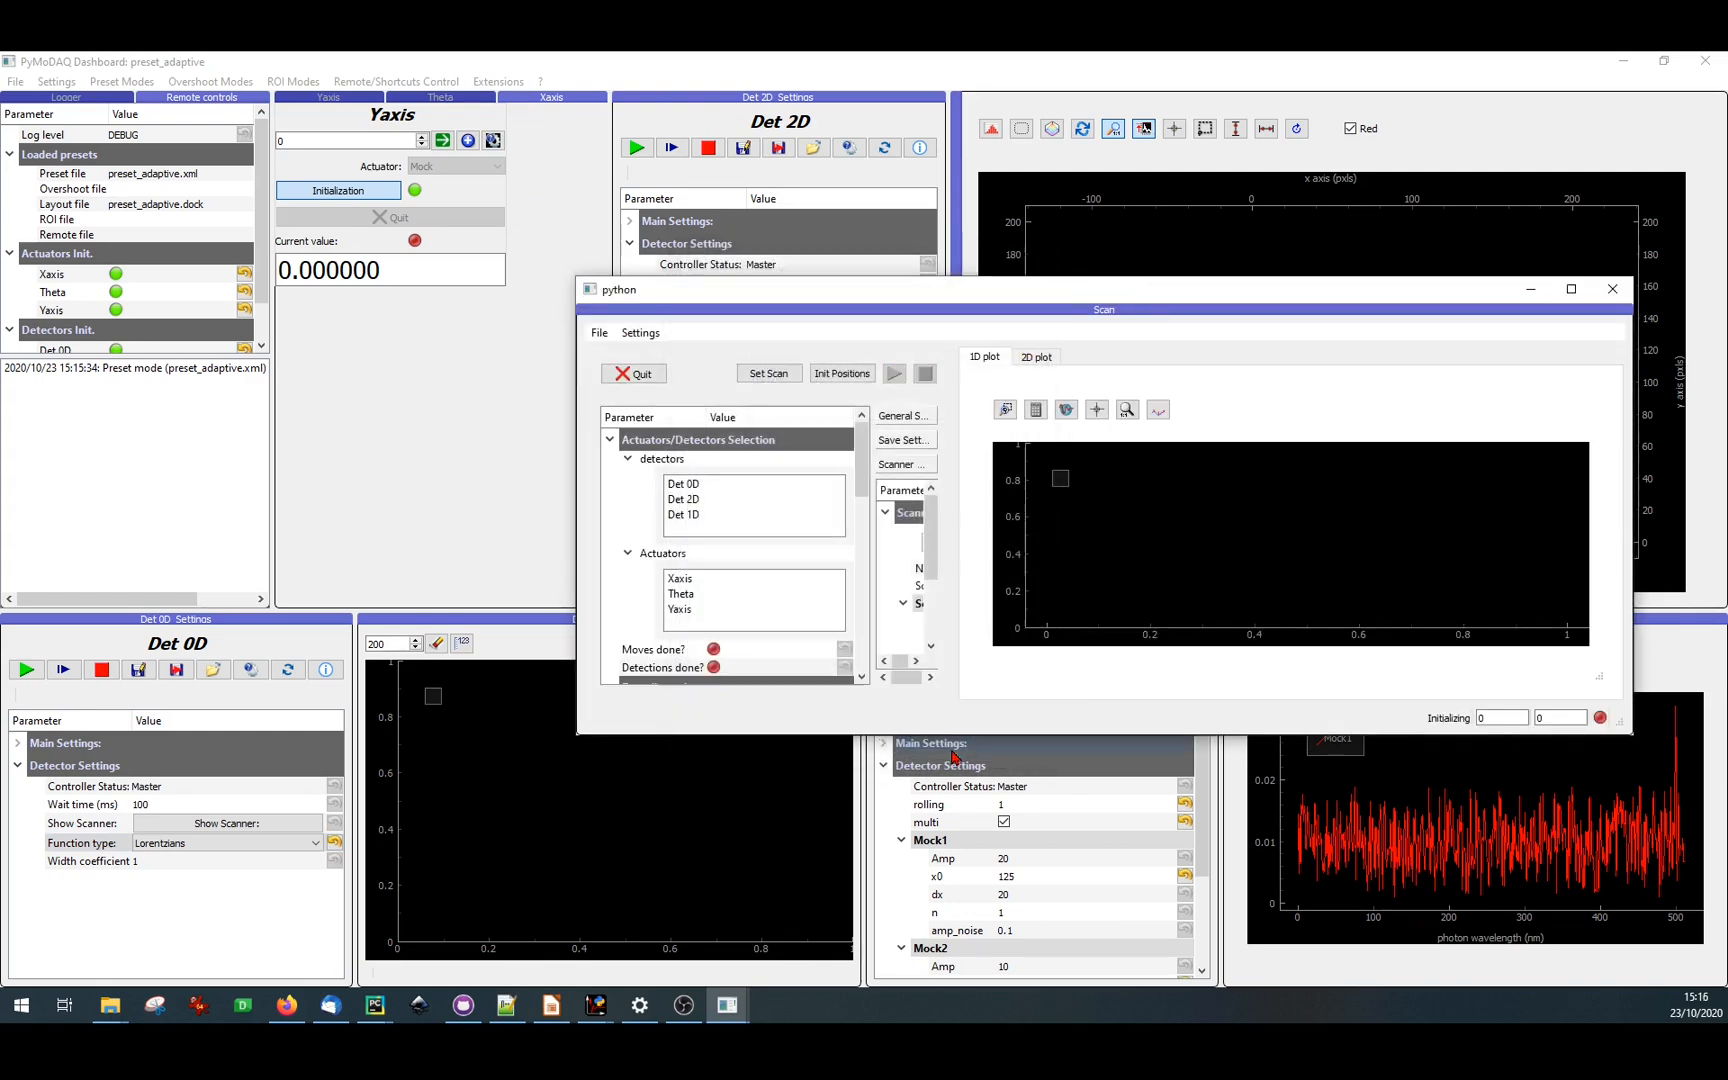
# - Maximize the Scan window with wider scanner settings, and select Det 0D as detector and Xaxis as actuator
pyautogui.doubleClick(1022, 291)
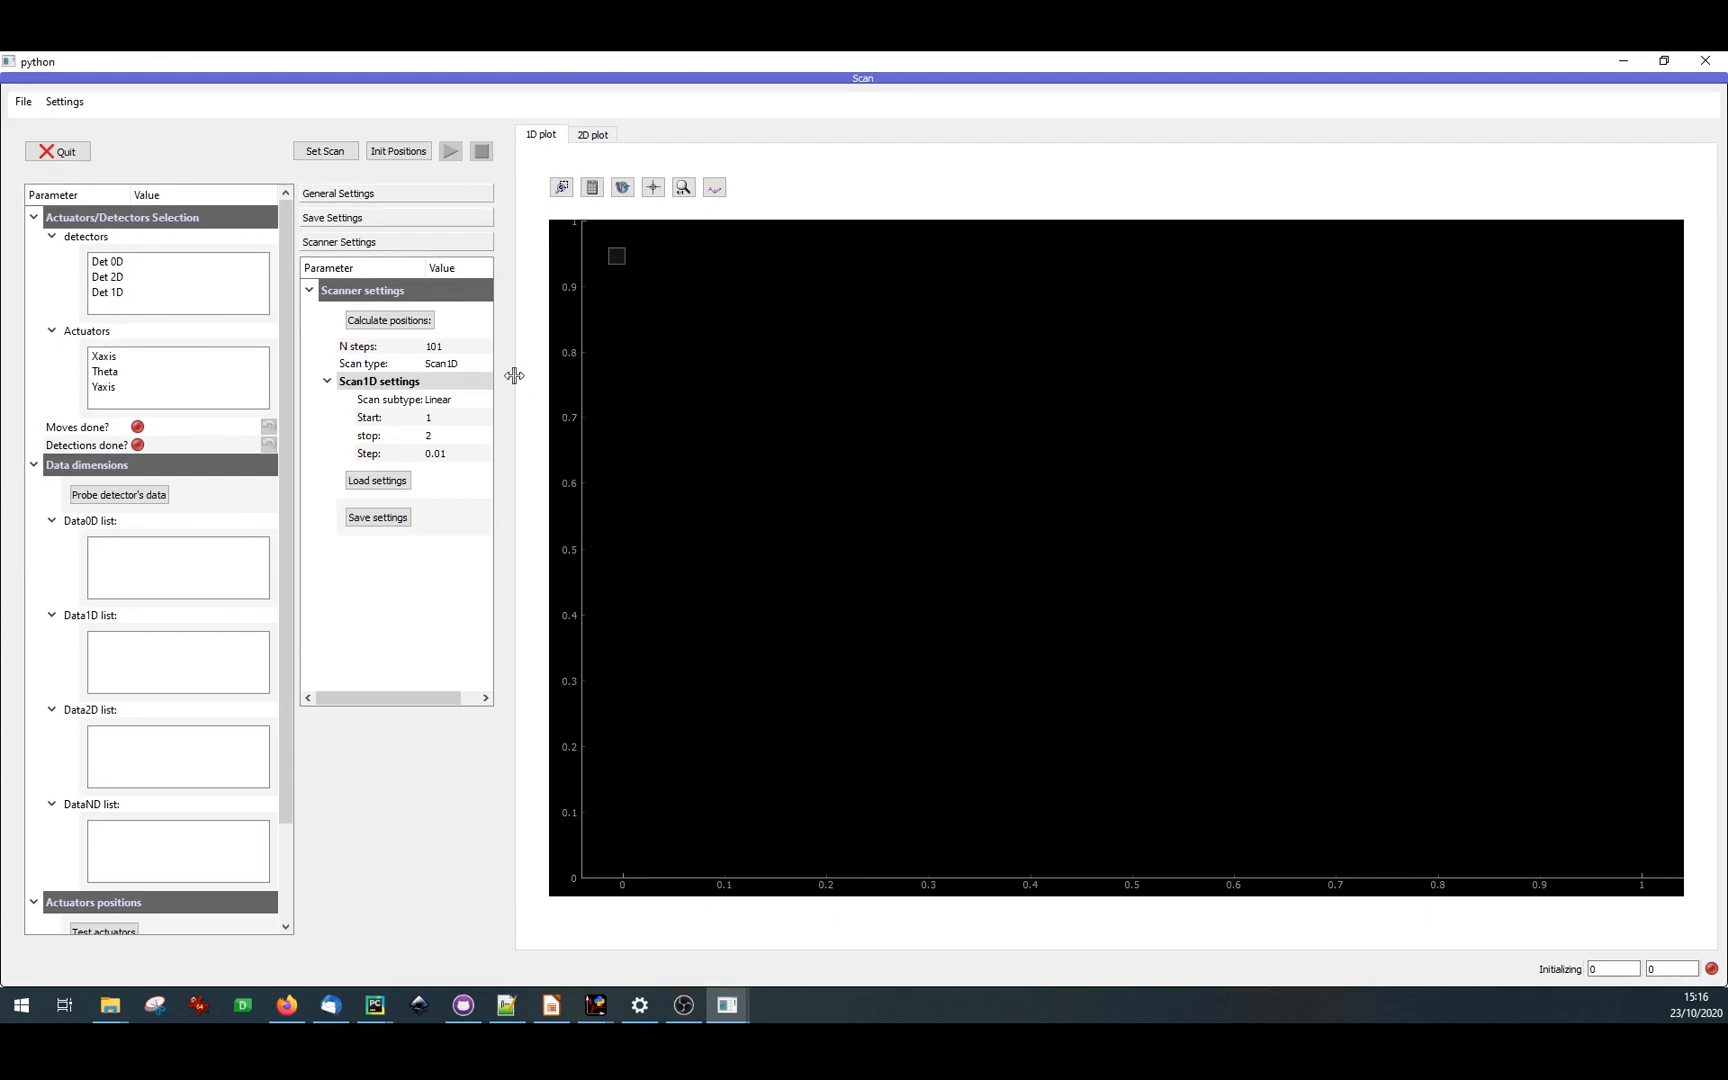
pyautogui.moveTo(513, 375); pyautogui.dragTo(547, 379)
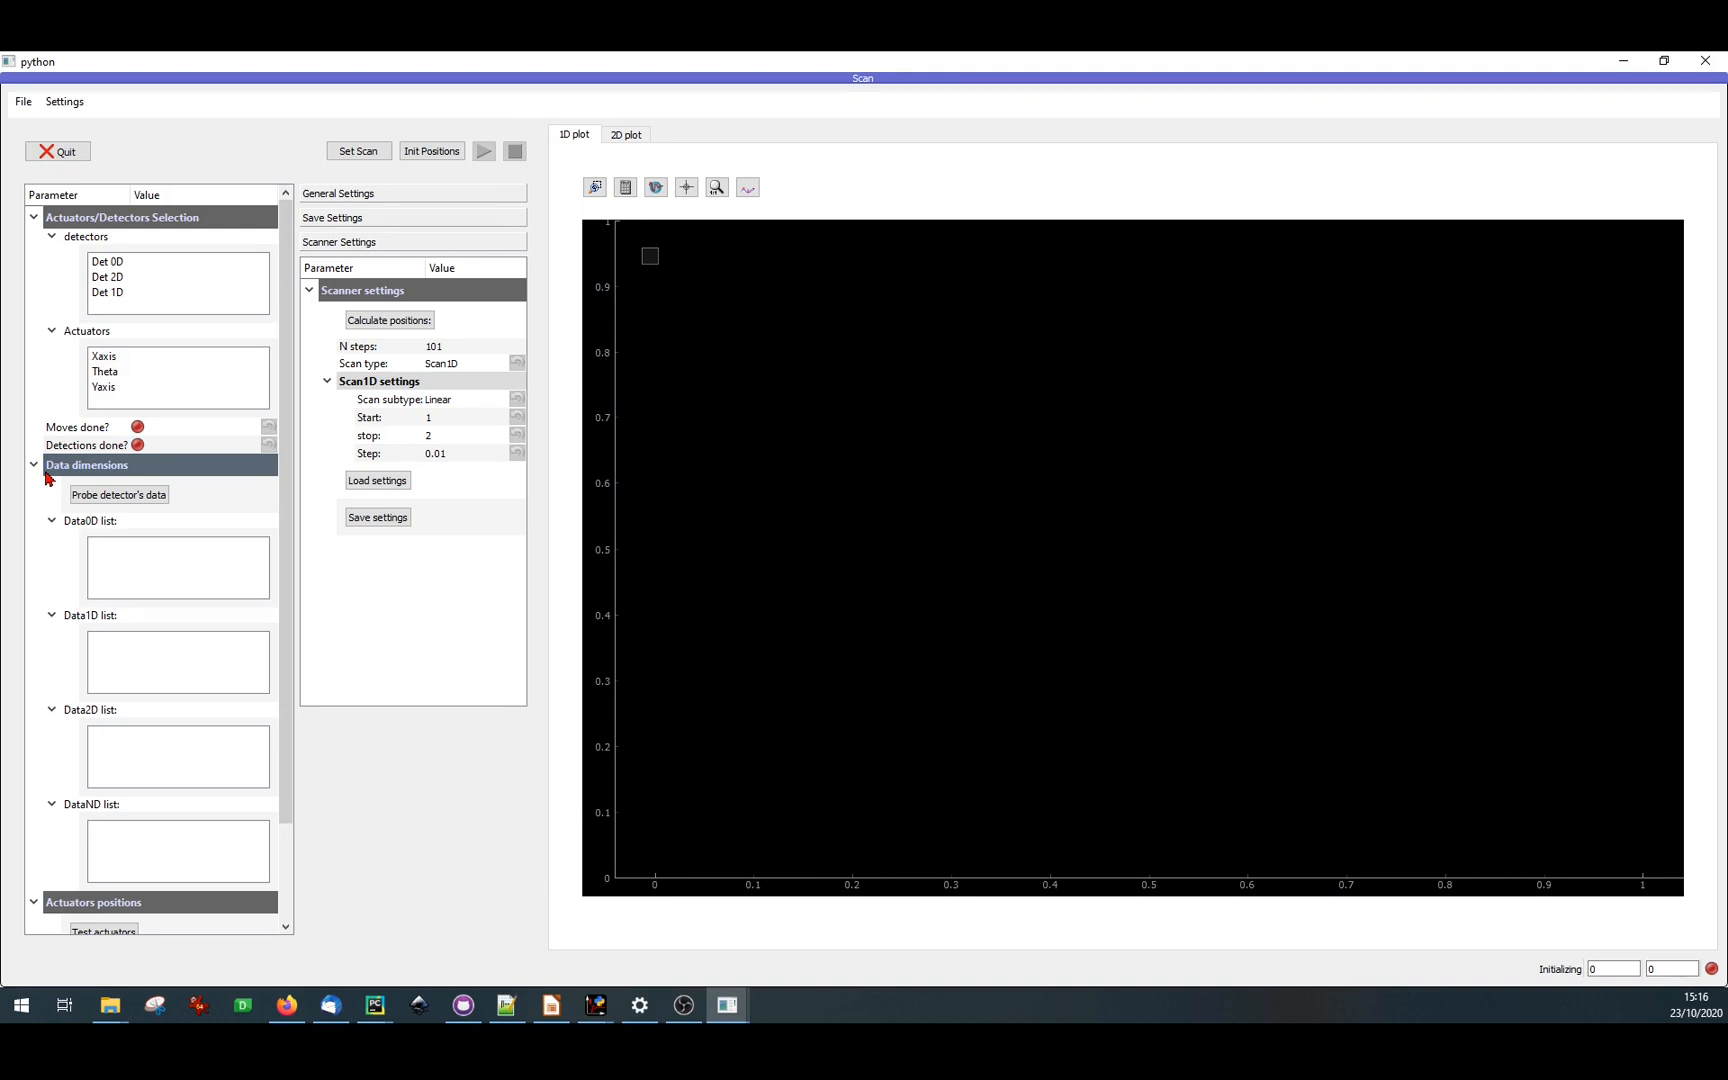
pyautogui.click(118, 264)
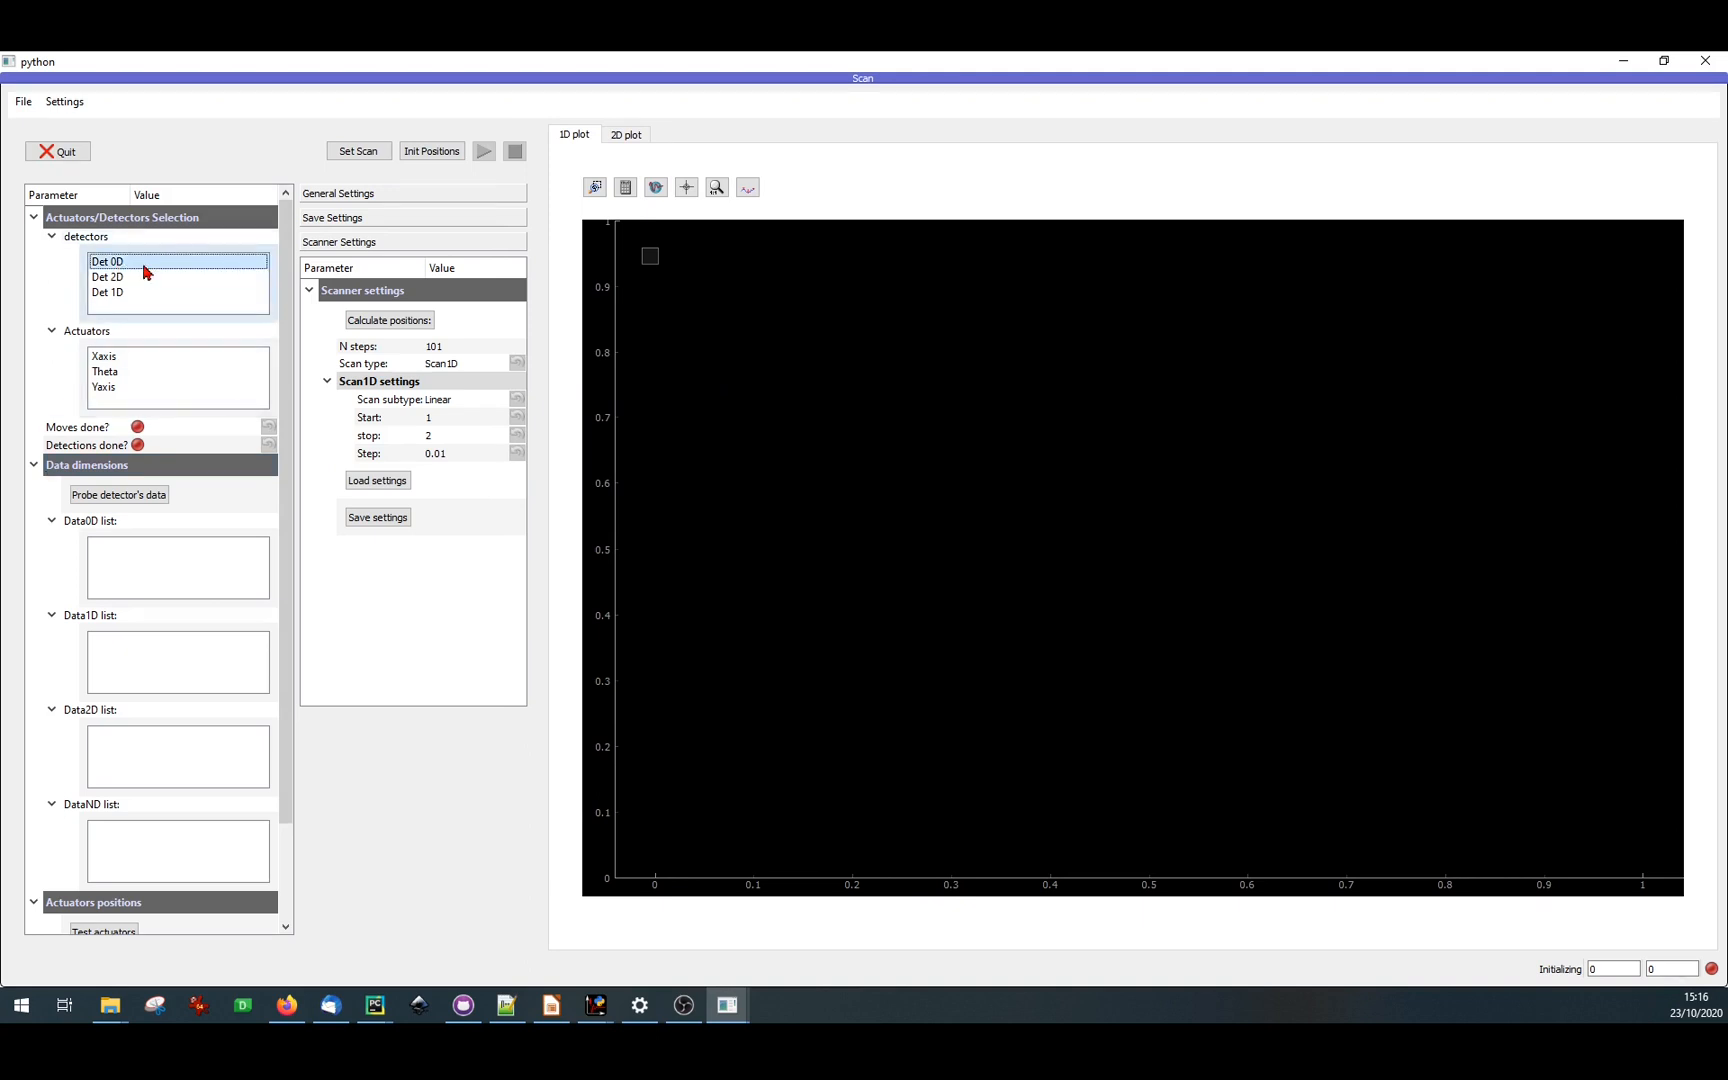
pyautogui.click(113, 364)
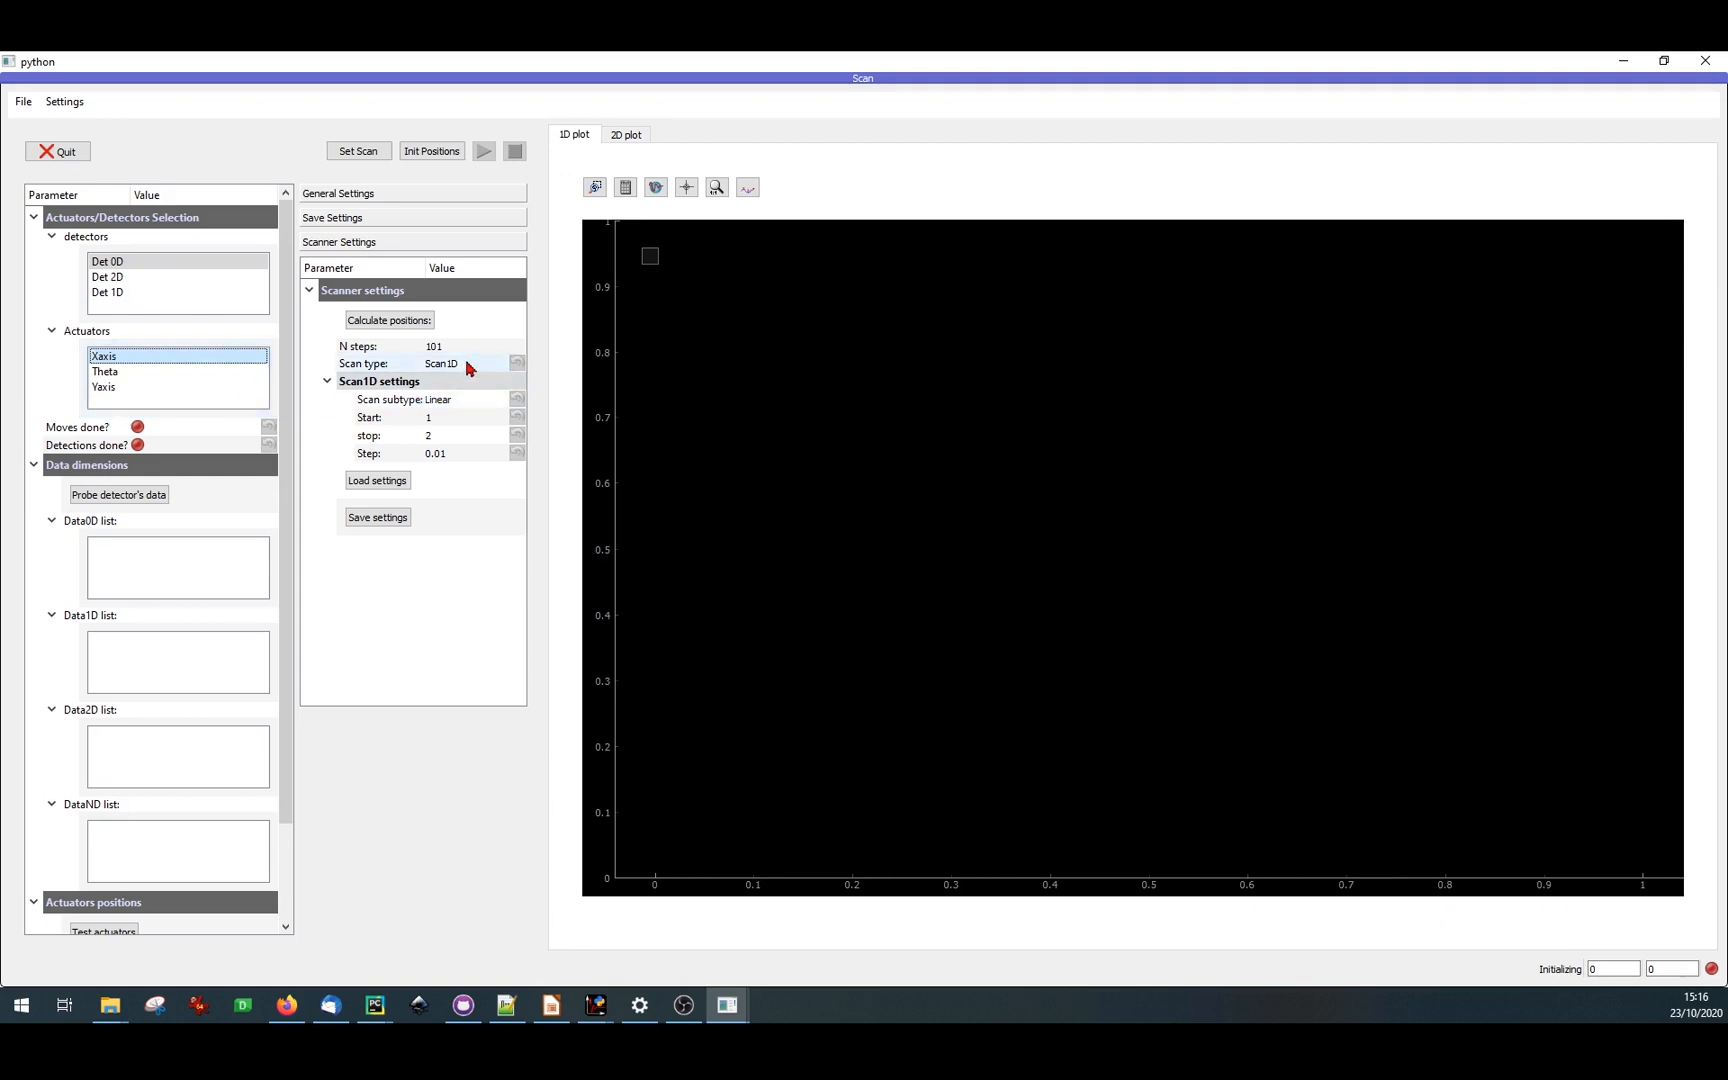
# - Set the linear Scan1D range from -5 to 5 with a step of 0.05
pyautogui.click(440, 420)
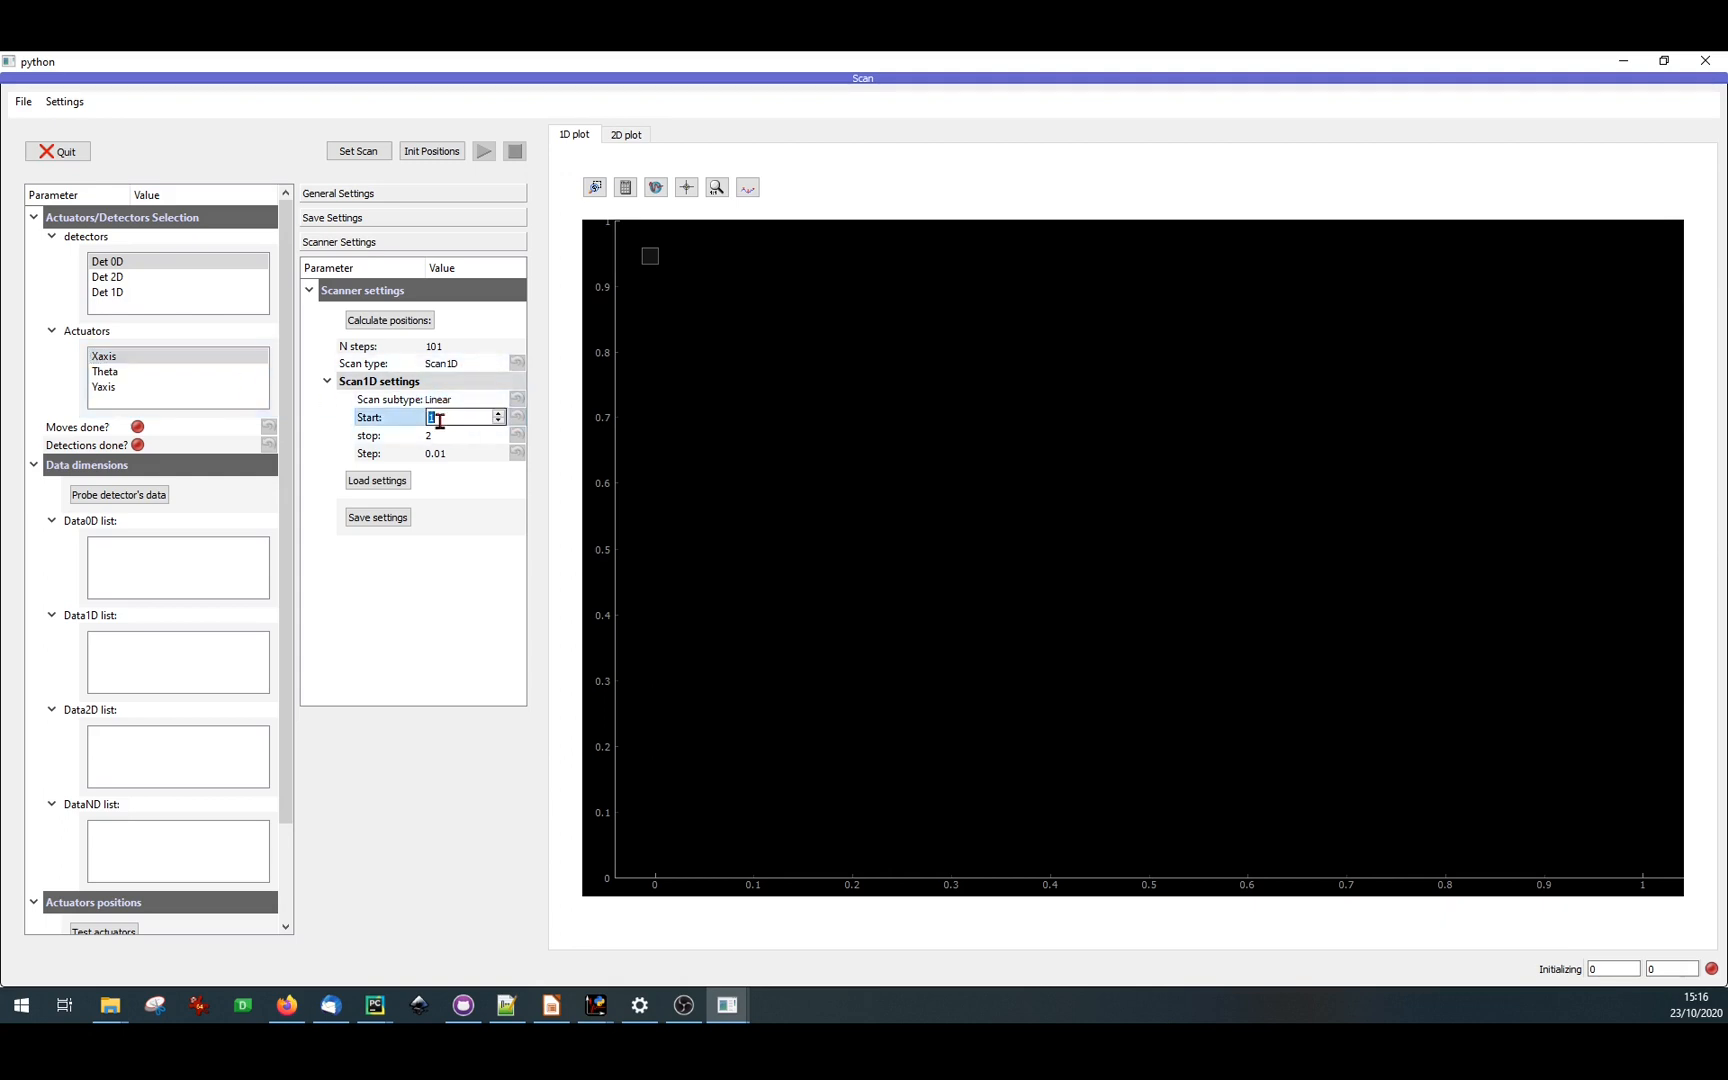
pyautogui.write('-5')
pyautogui.click(445, 432)
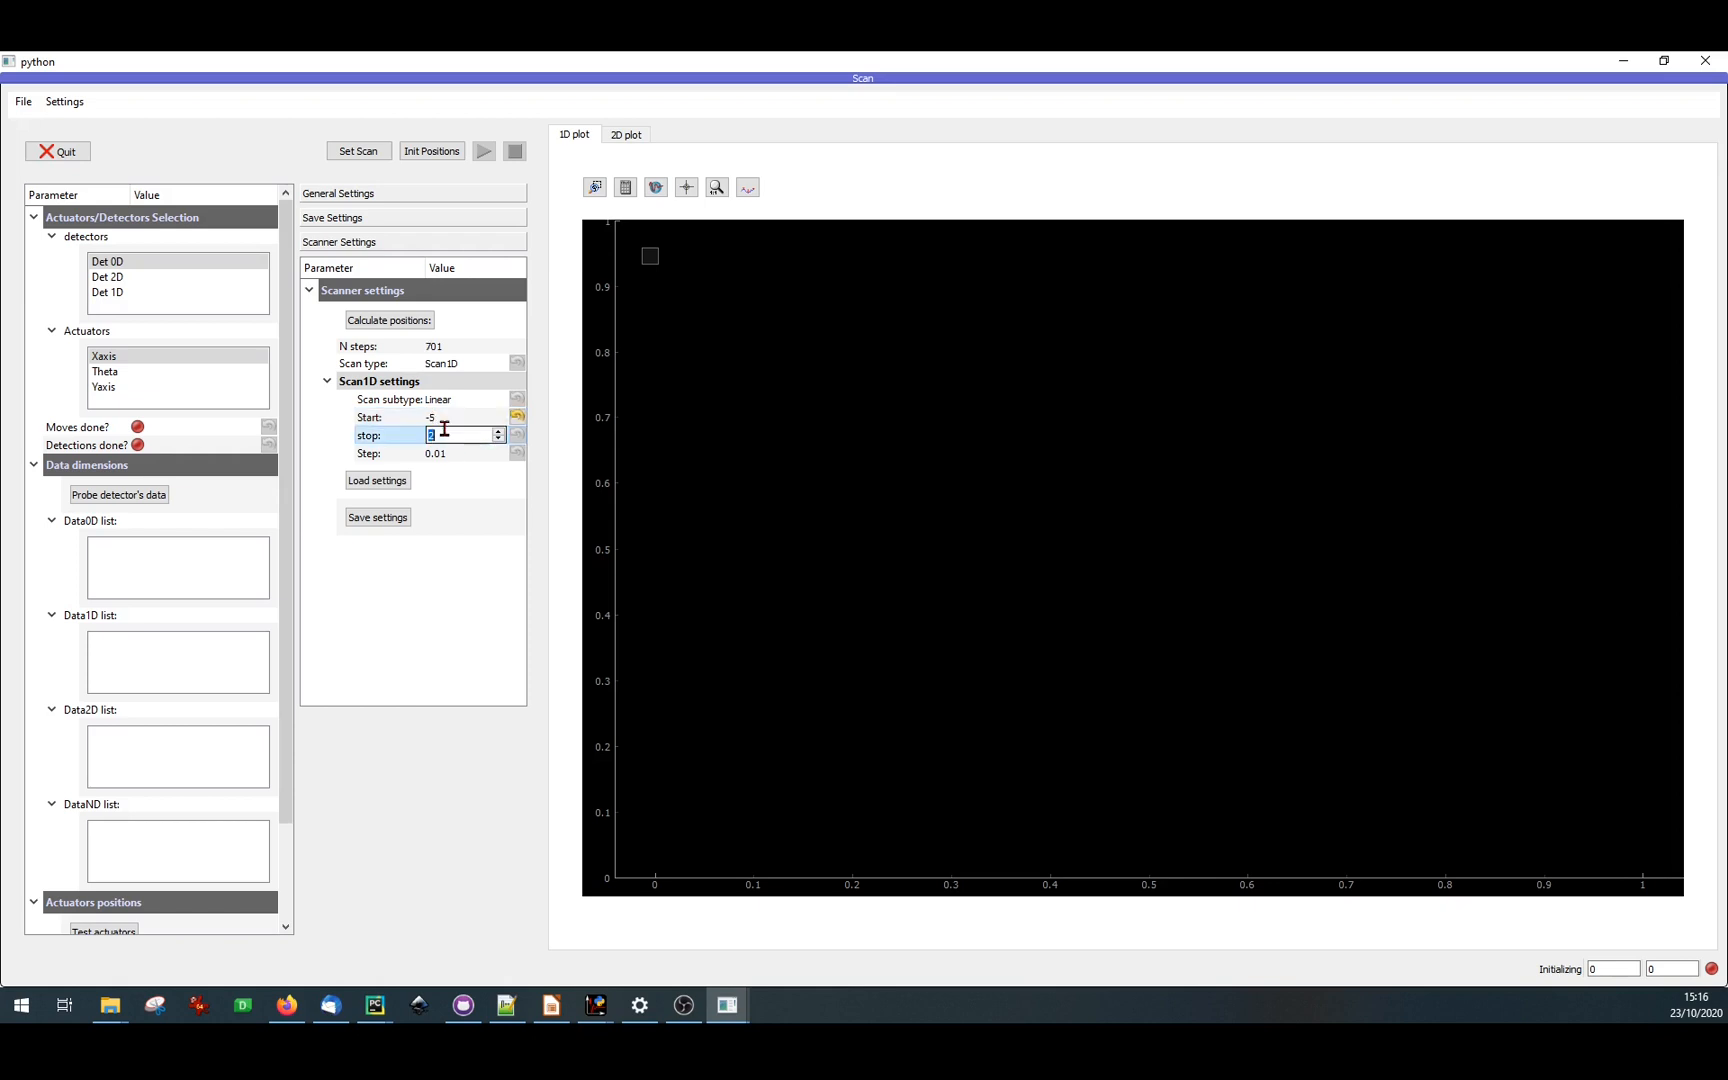
pyautogui.write('5')
pyautogui.click(455, 532)
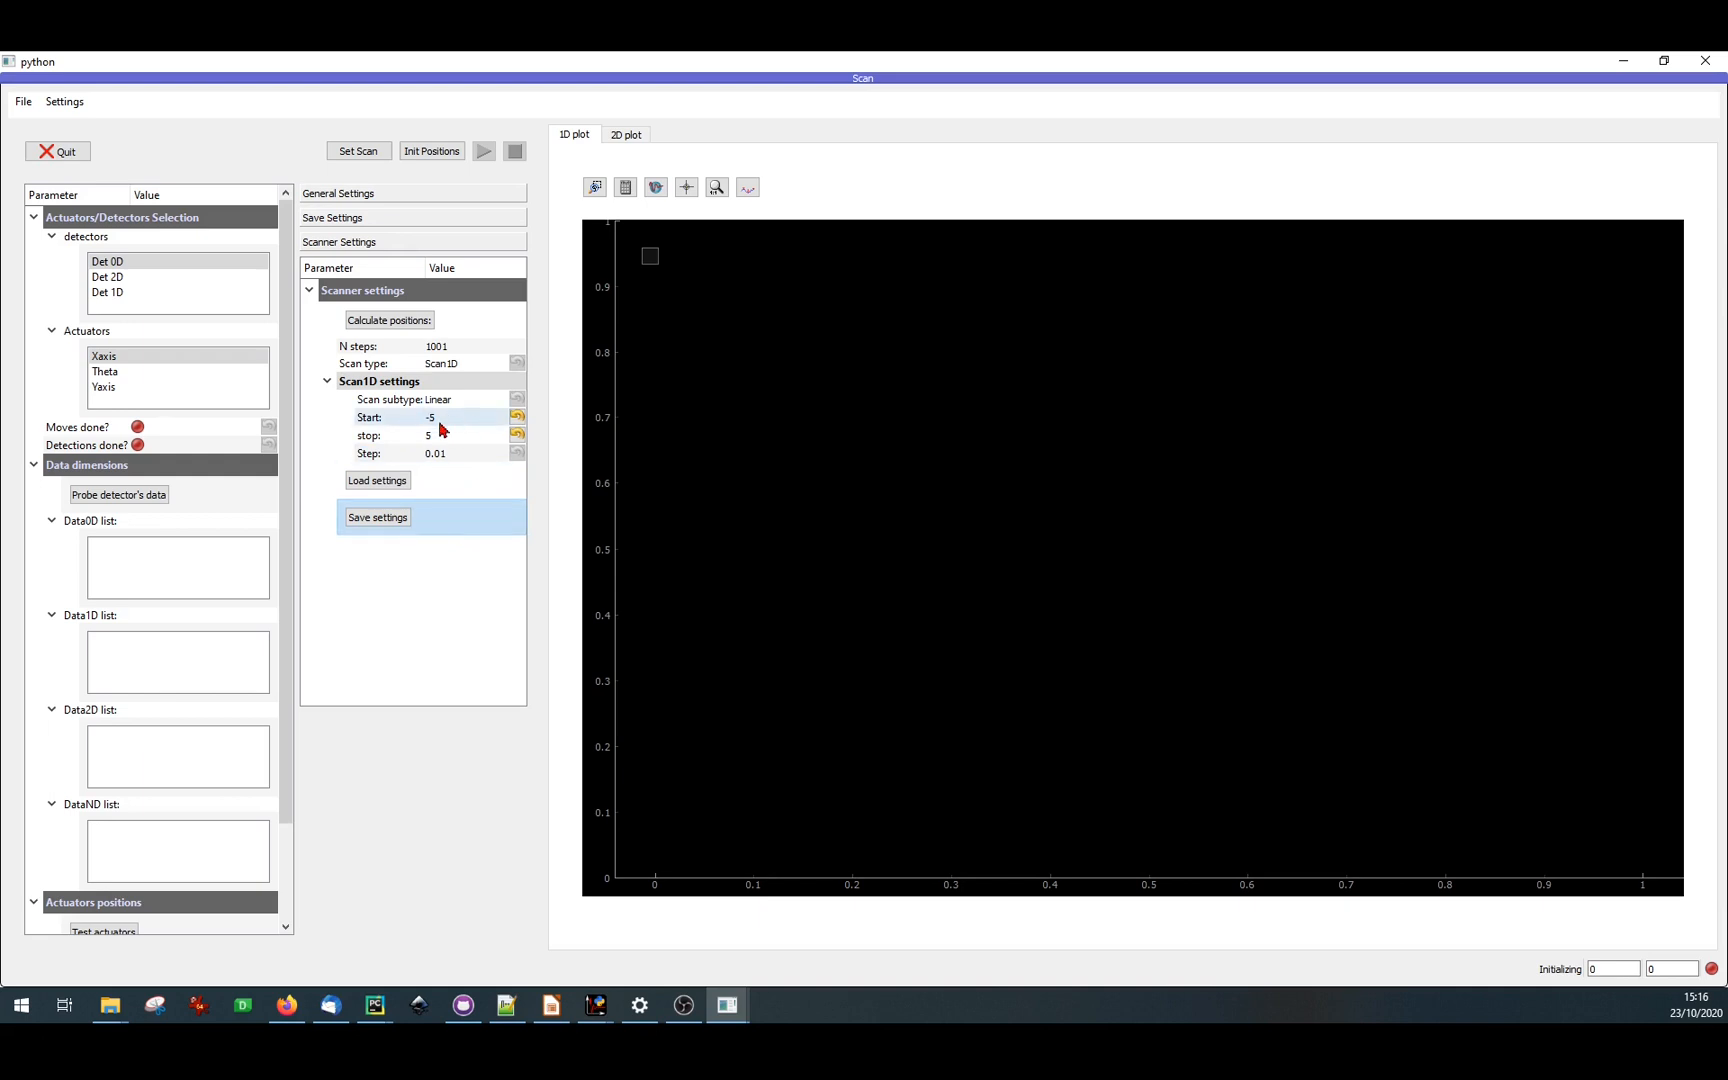
pyautogui.click(459, 454)
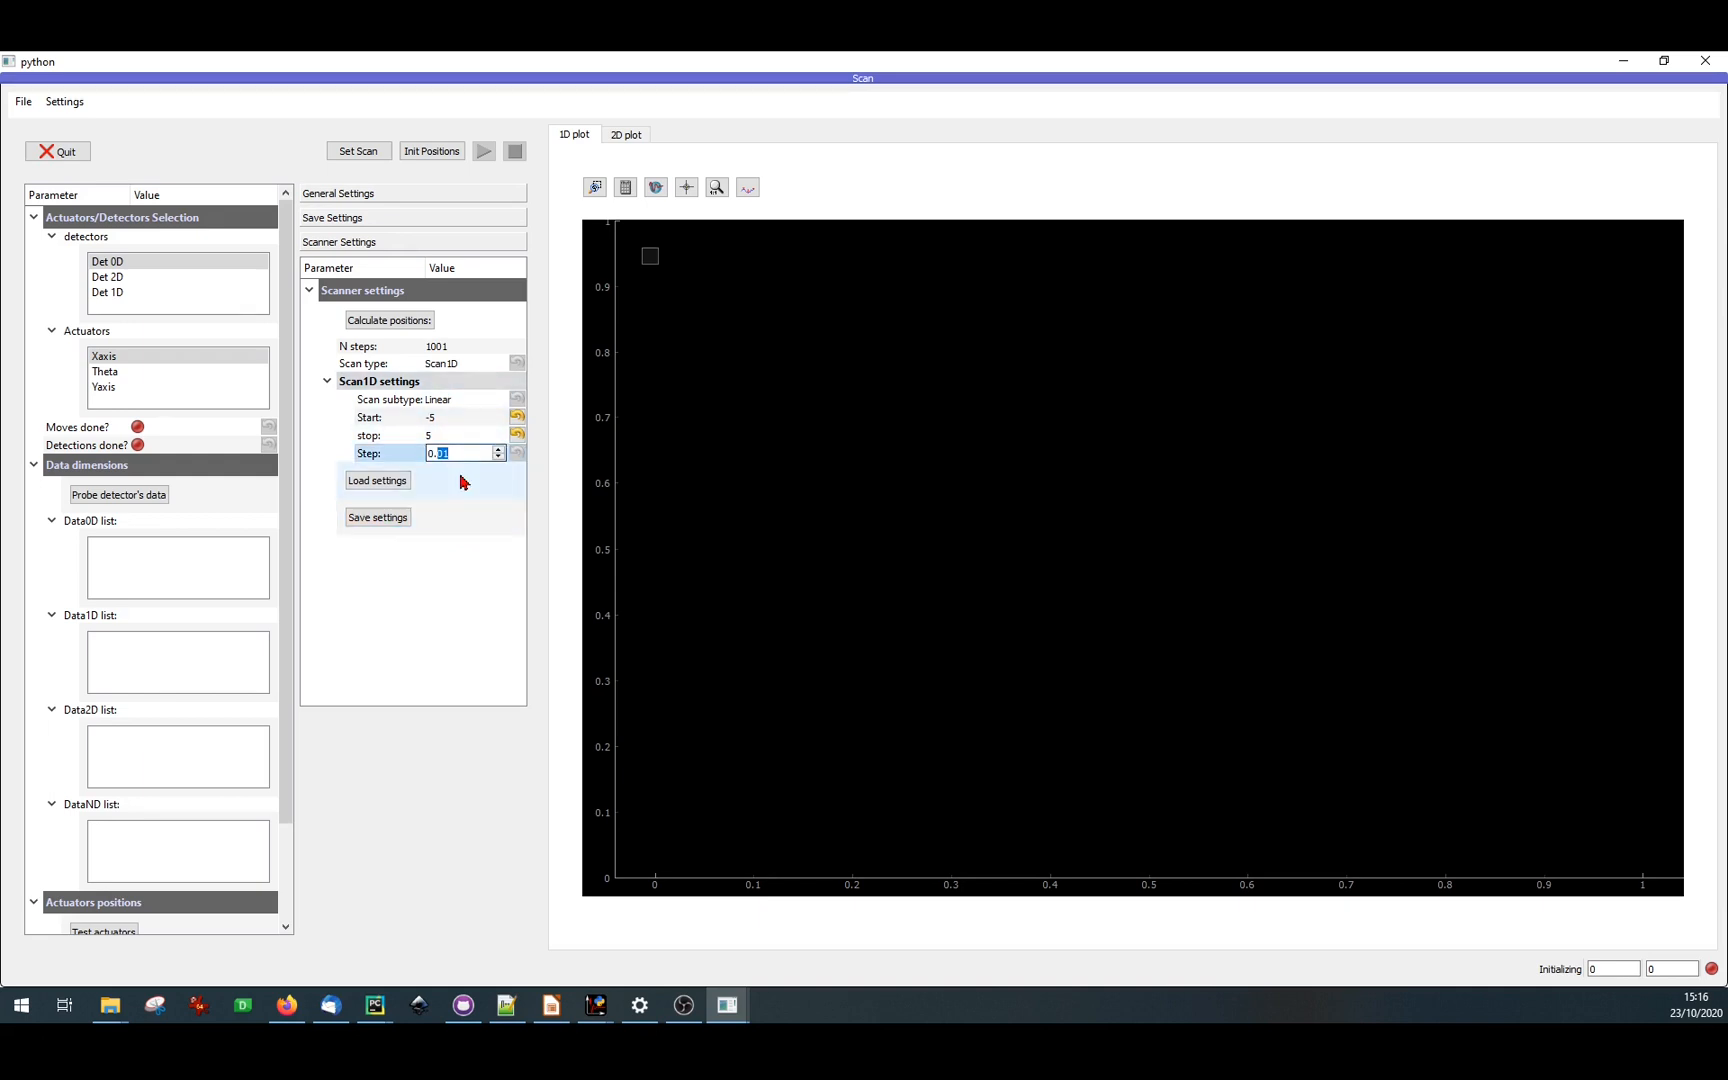
pyautogui.write('1')
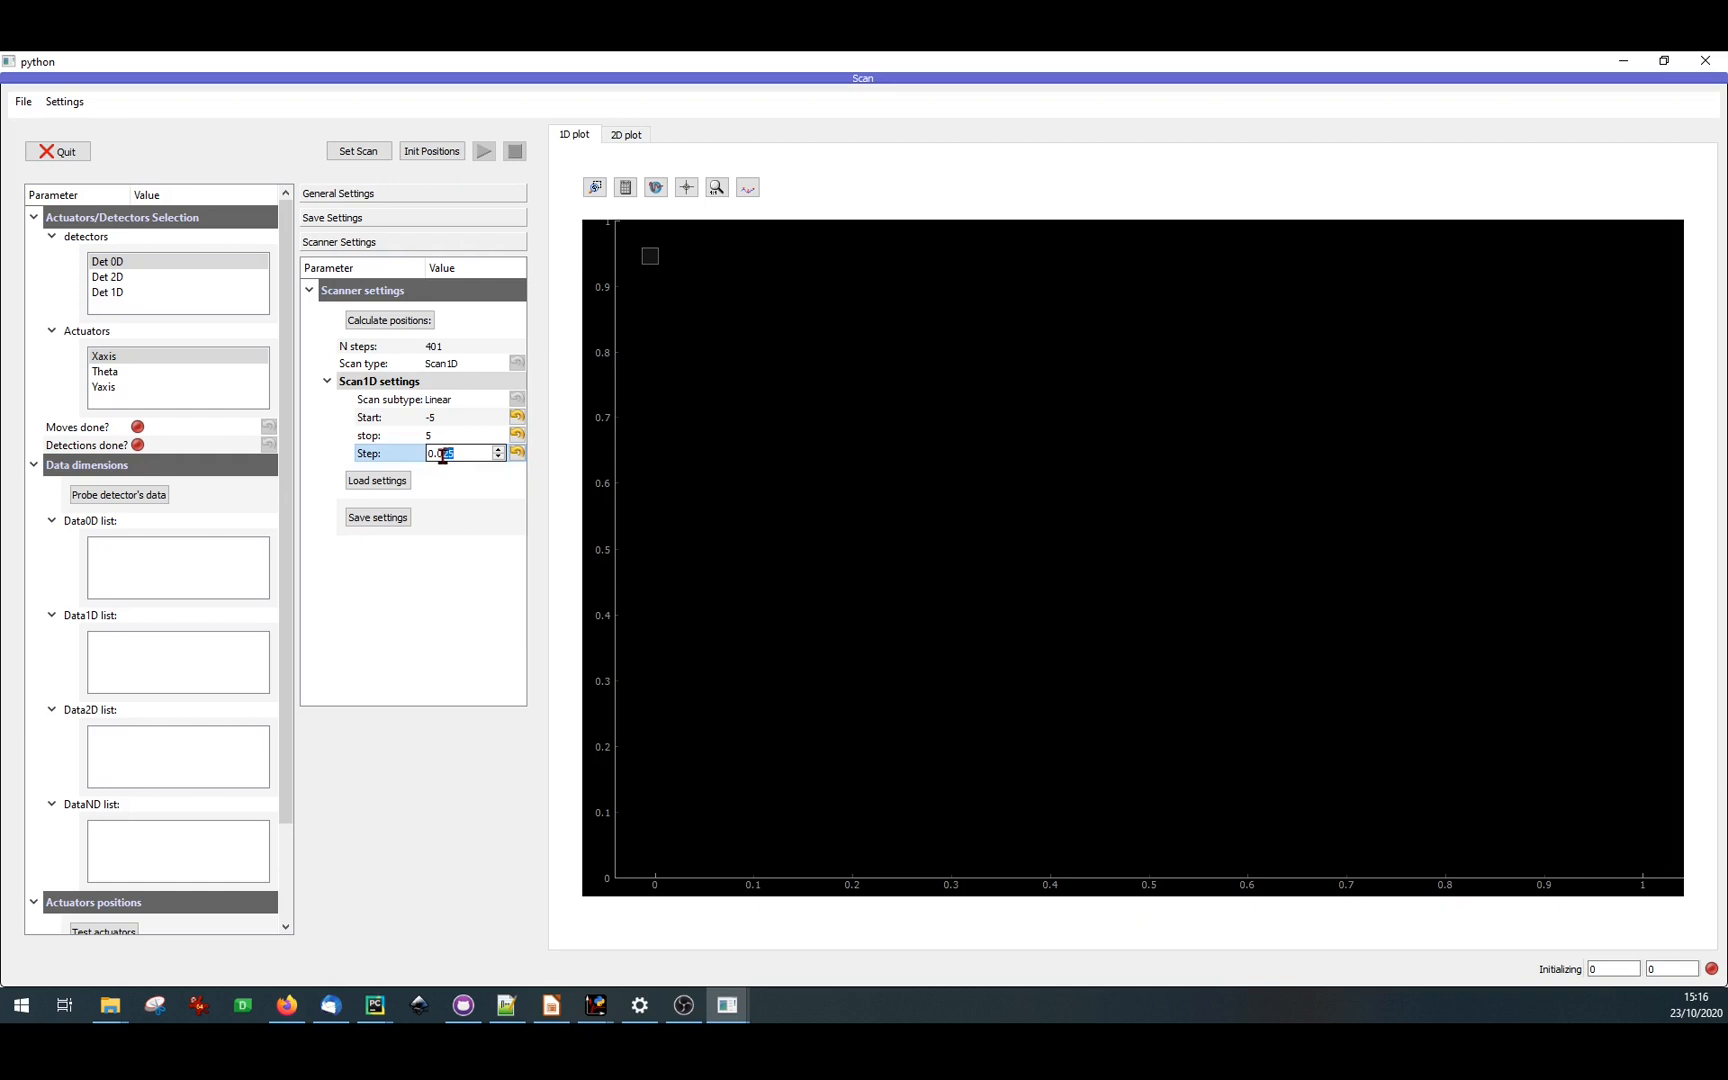
pyautogui.write('5')
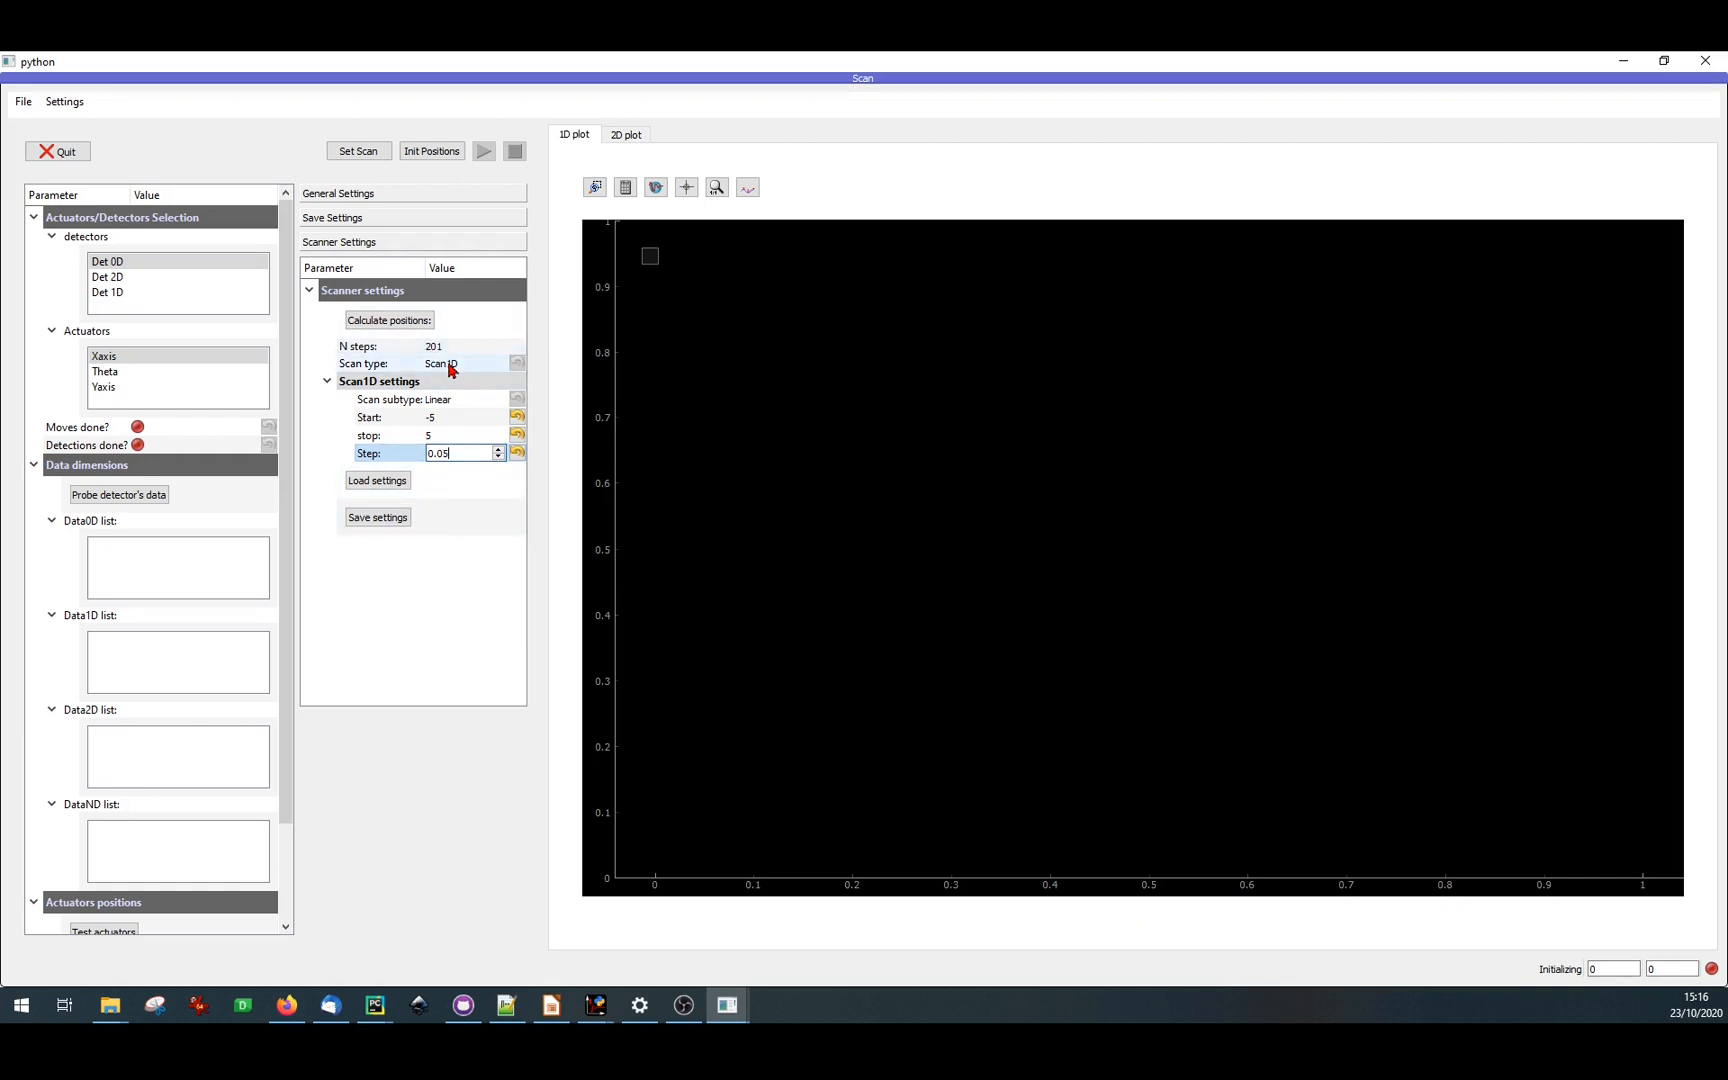
# - Set up the linear 1D scan and start it, accepting the default scan information
pyautogui.click(353, 156)
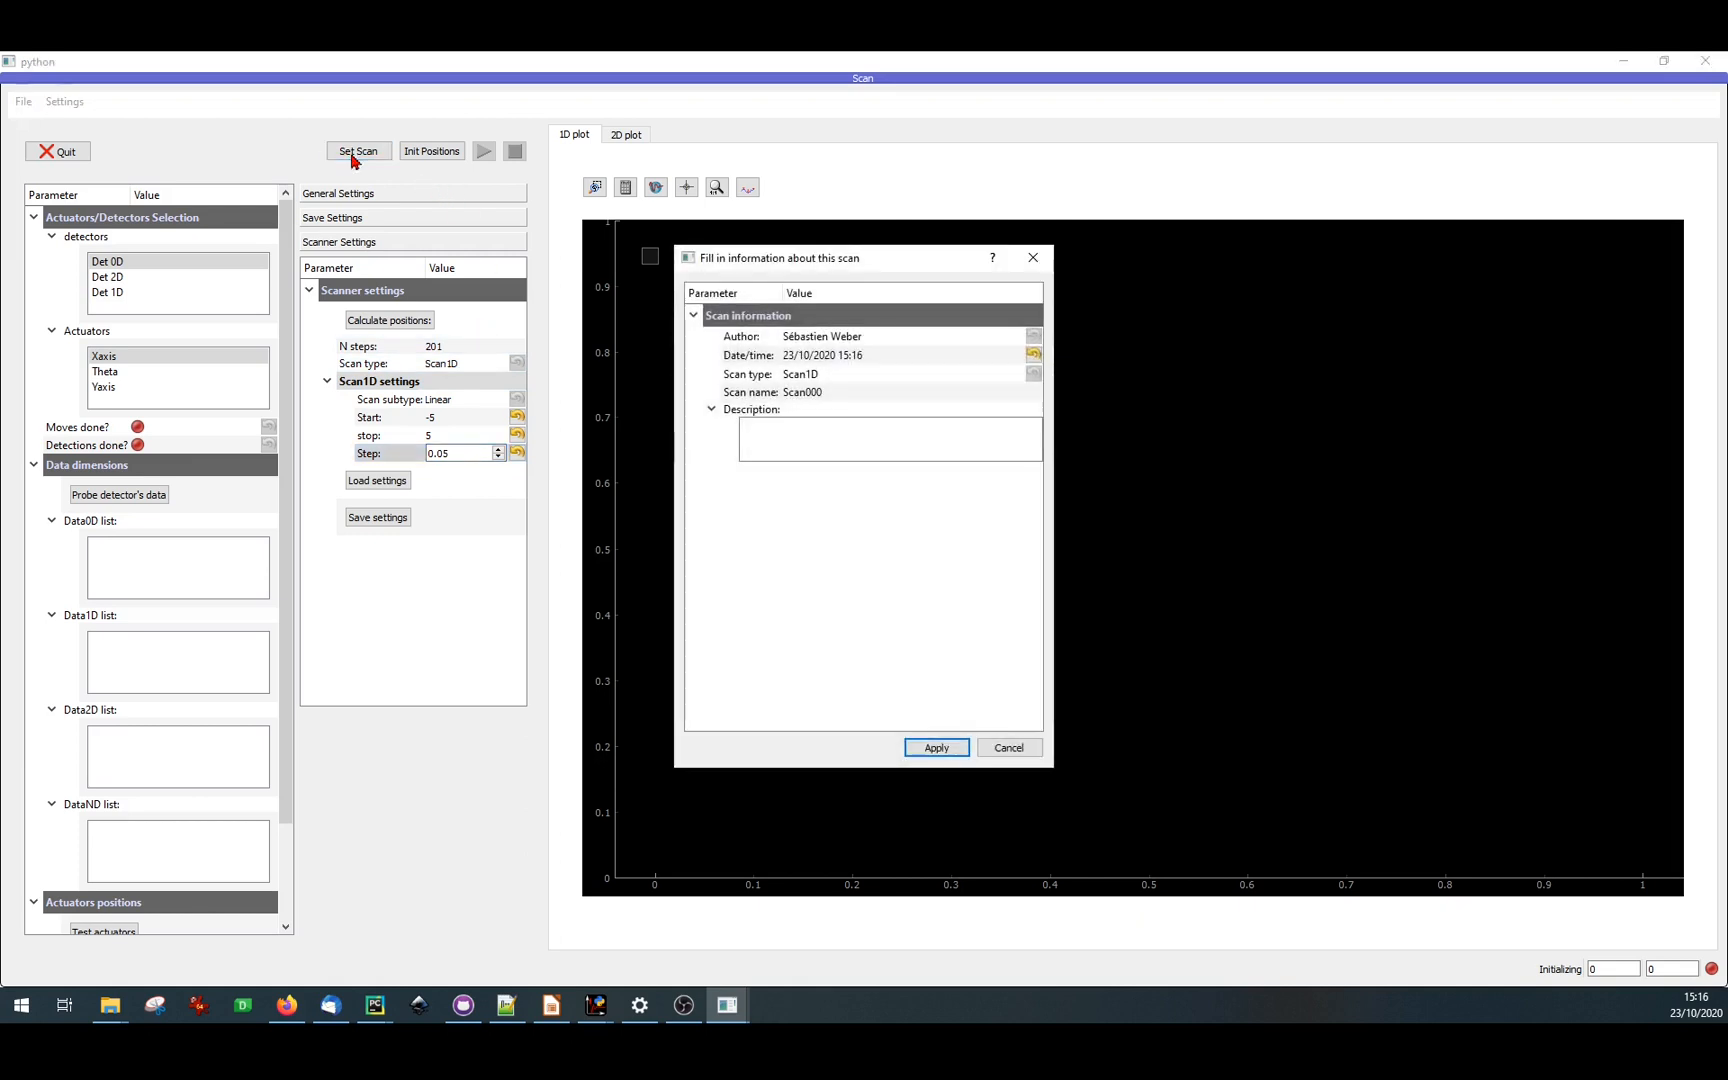
pyautogui.press('Return')
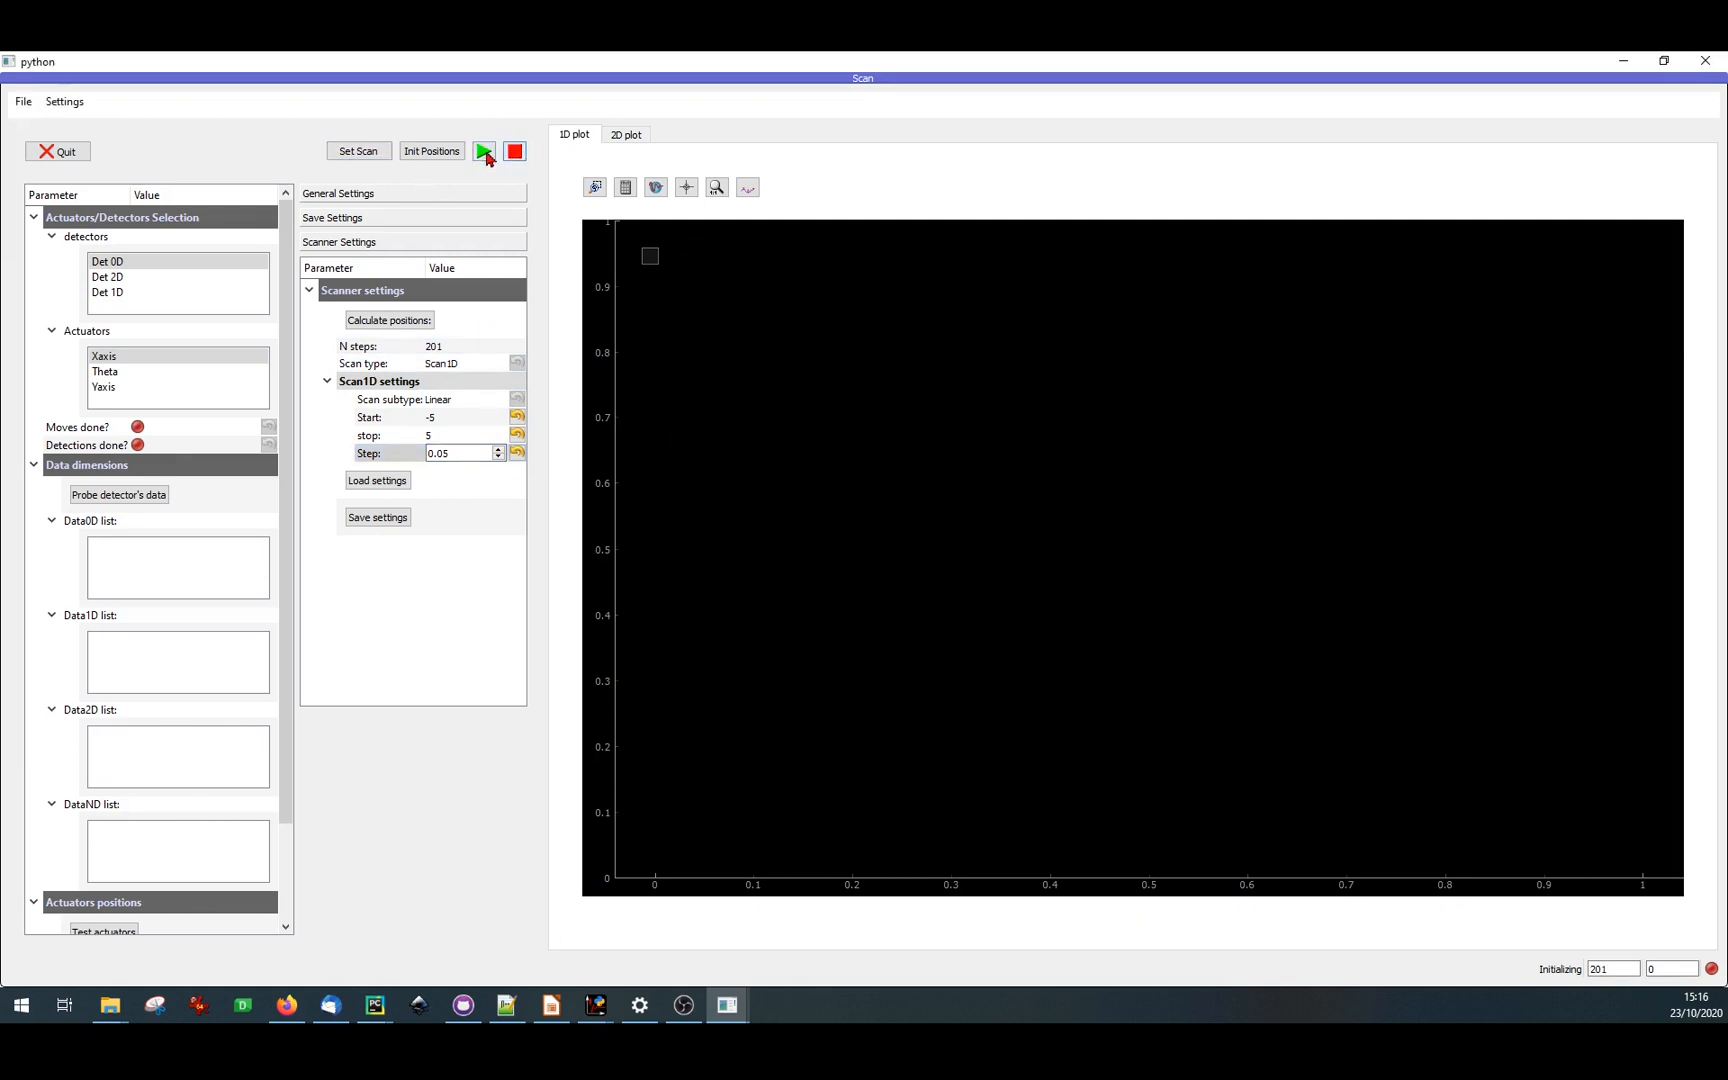
pyautogui.click(486, 155)
pyautogui.click(945, 748)
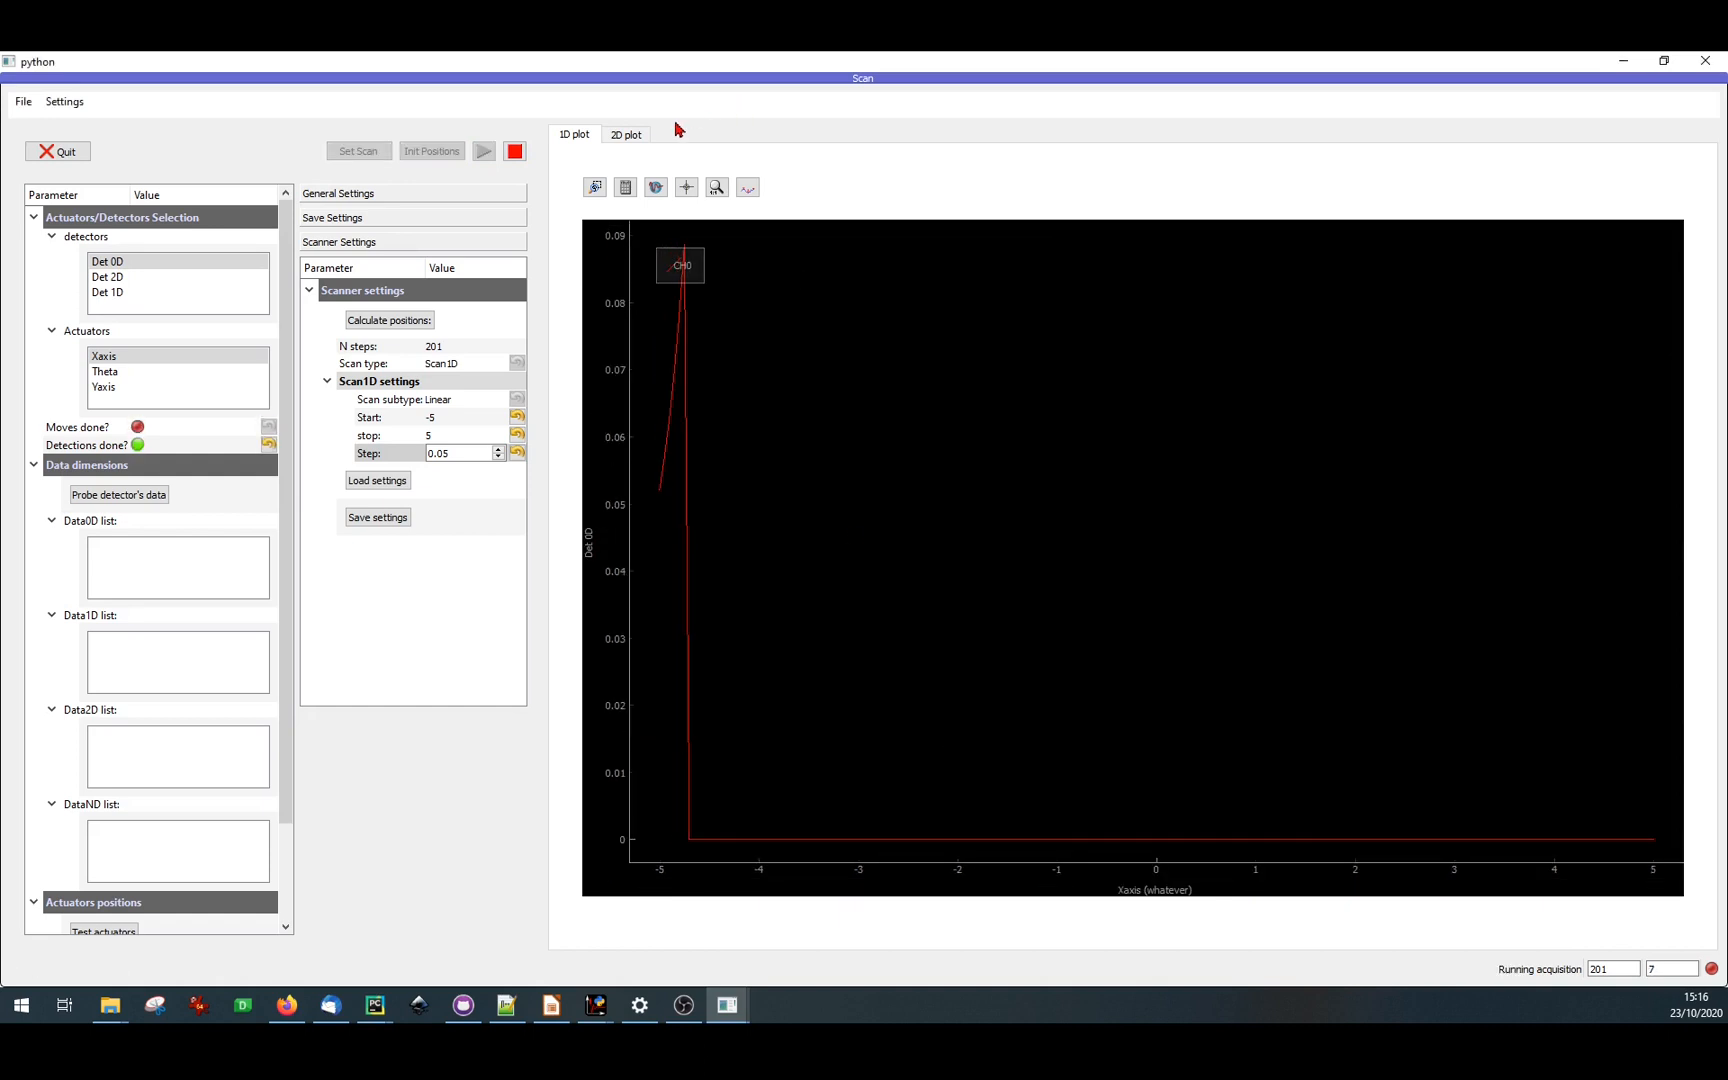
# - Toggle the 1D plot of the scan between line and point display, ending with points
pyautogui.click(747, 187)
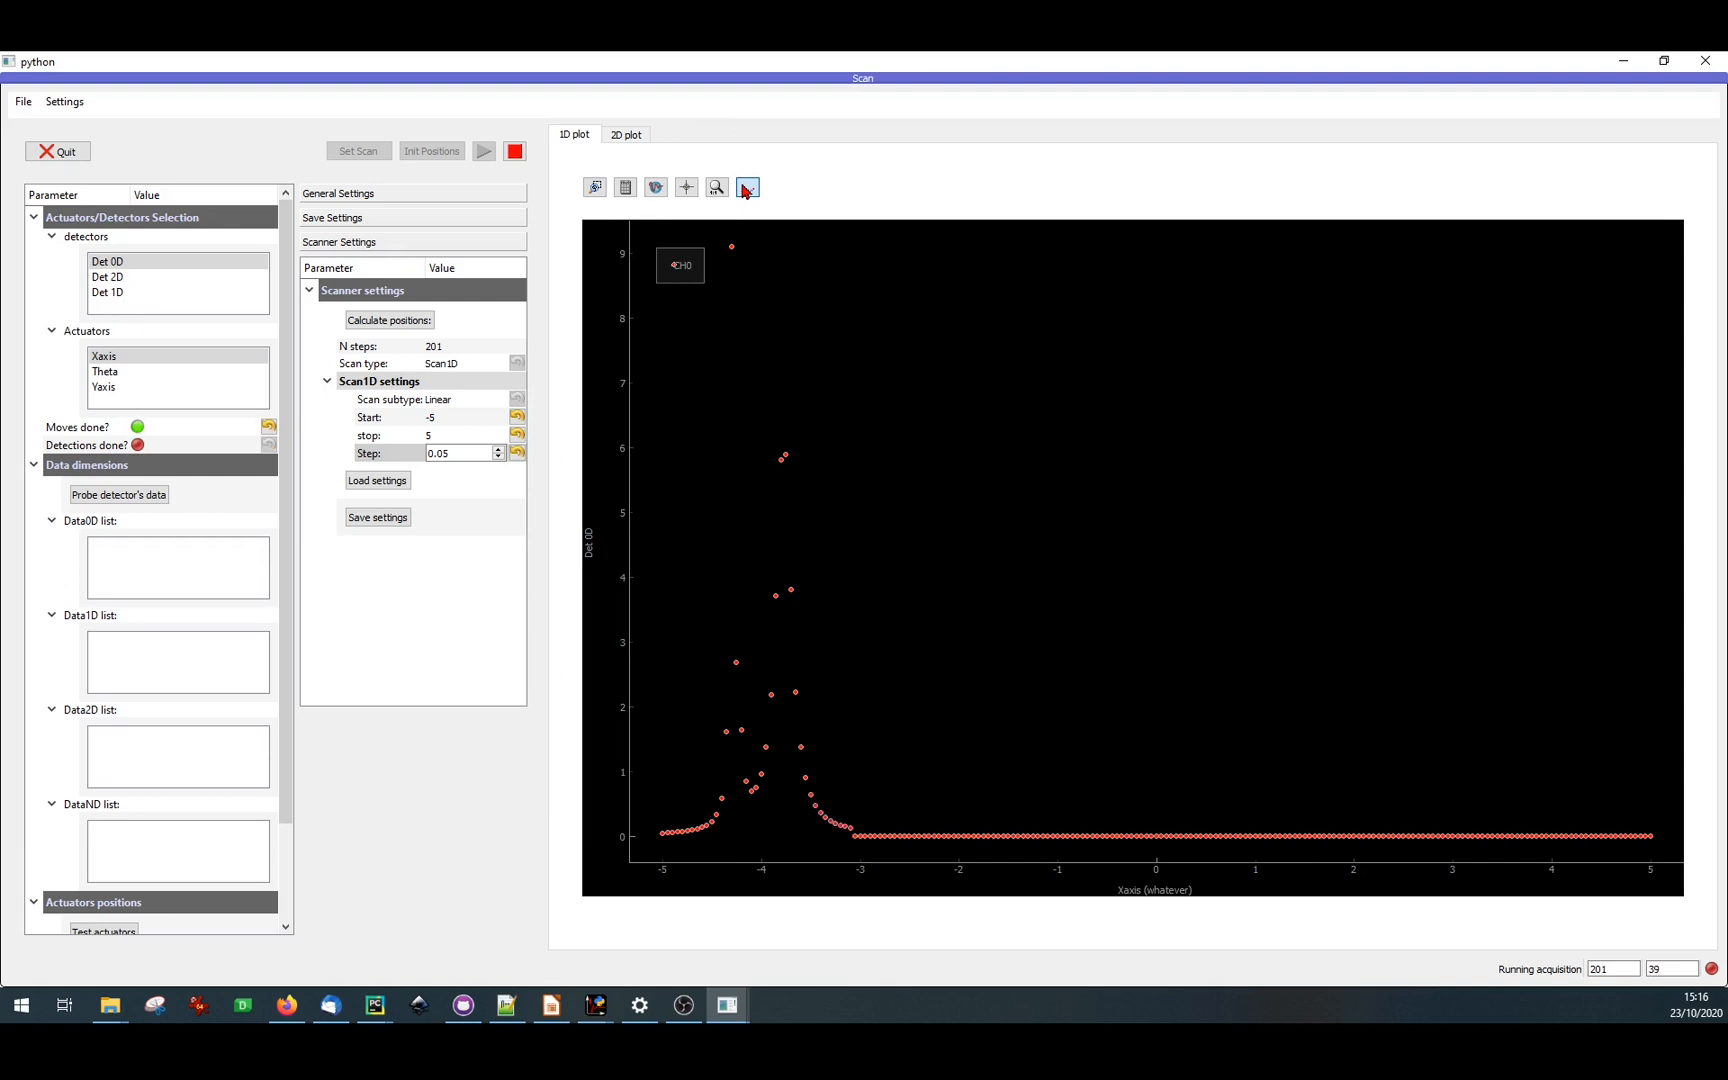
pyautogui.click(747, 187)
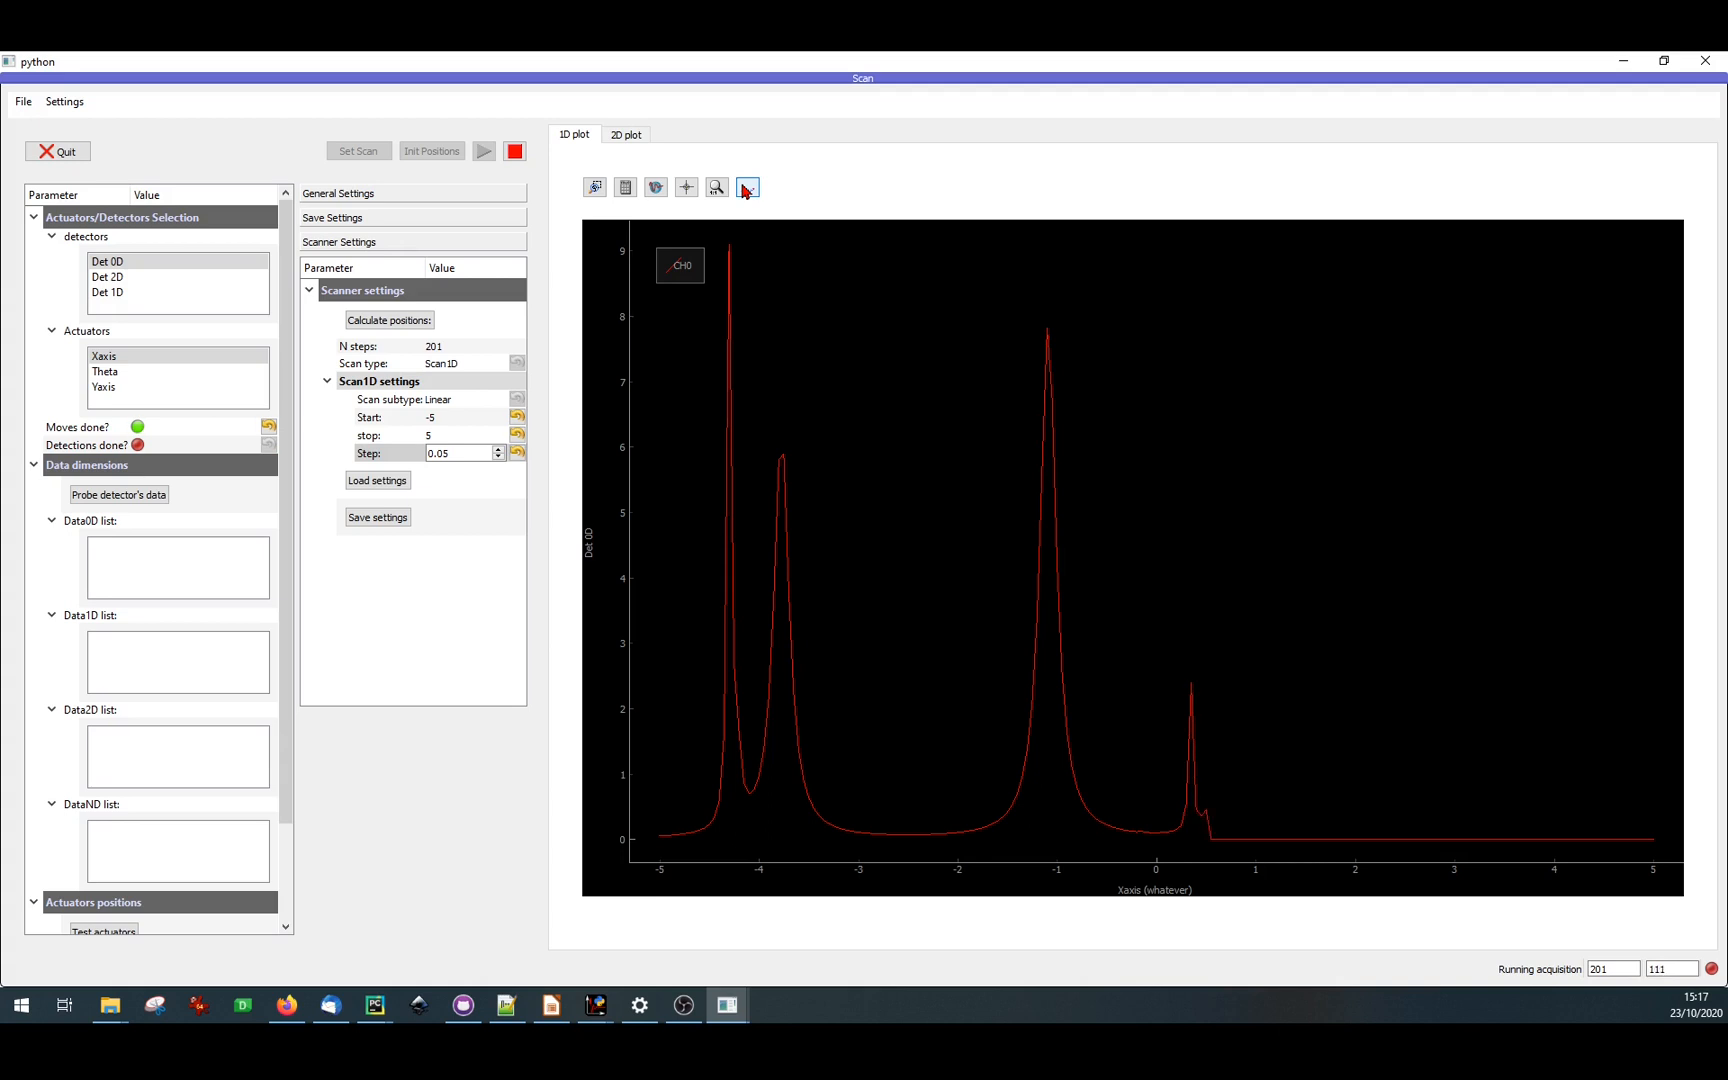
pyautogui.click(746, 189)
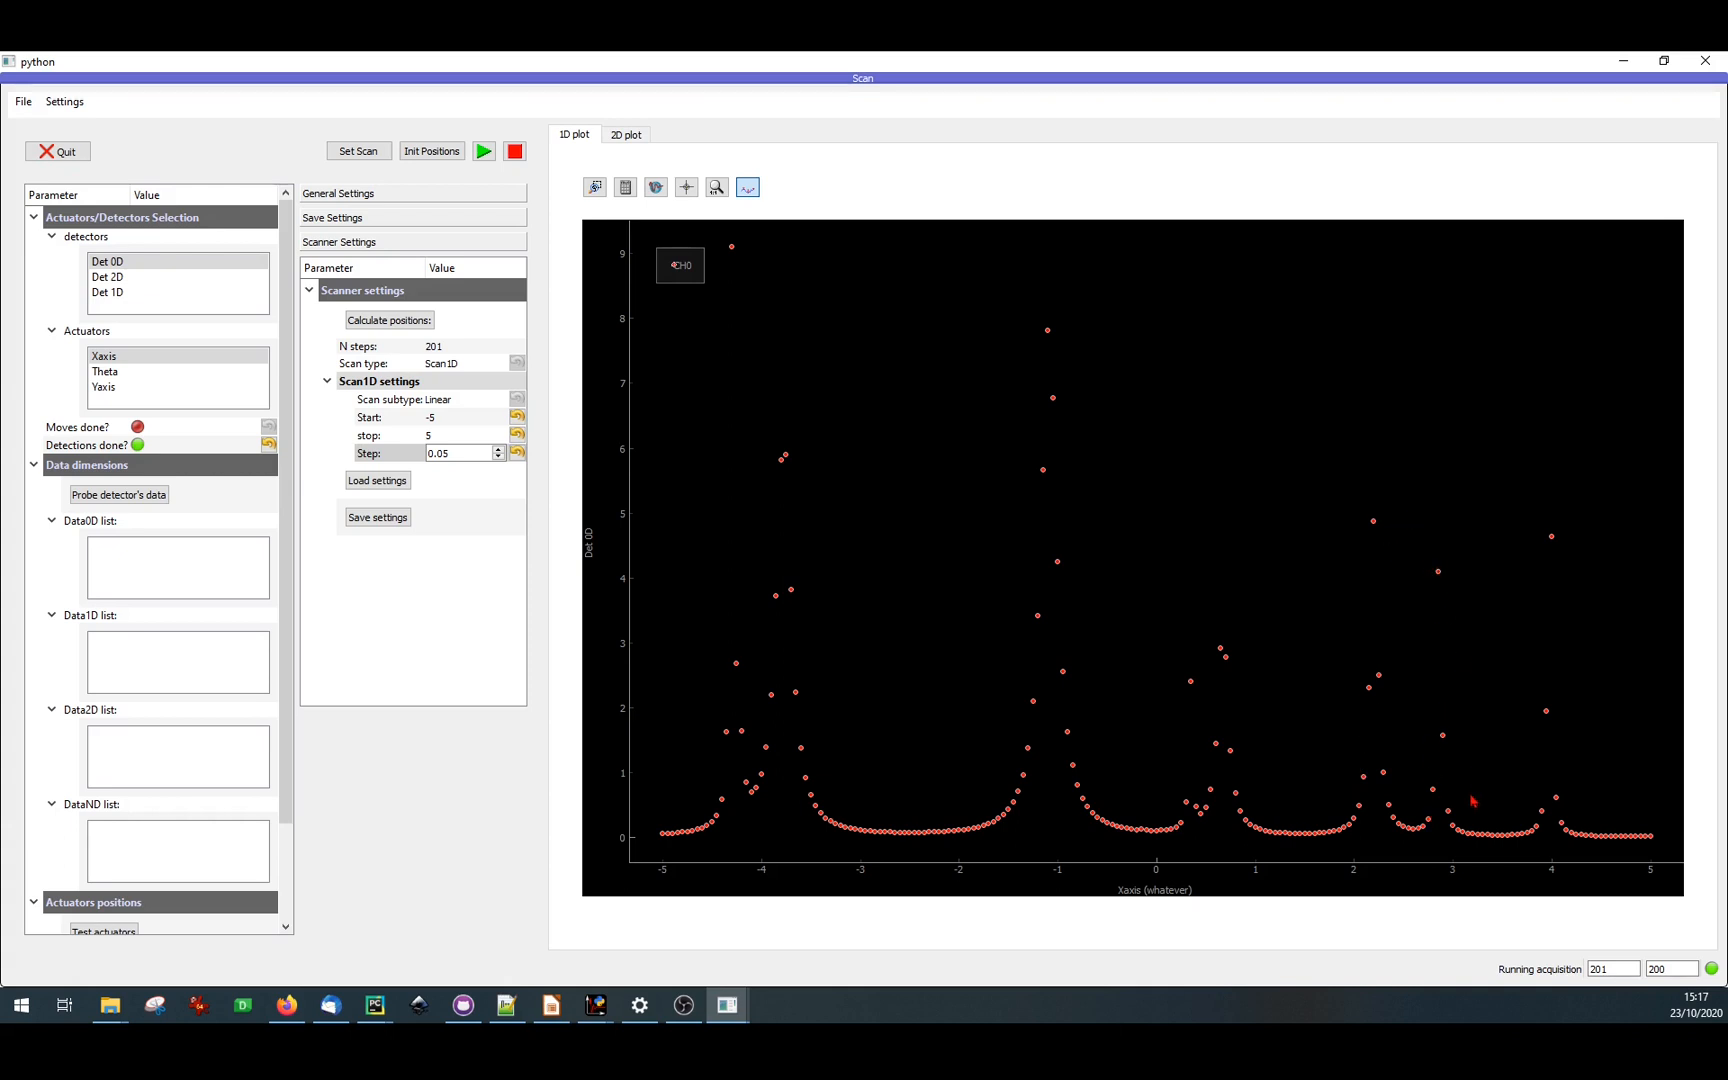
# - Set the Scan1D subtype to Adaptive, then probe the detector's data and select the Det 0D_MockAdaptive_CH000 signal
pyautogui.click(452, 364)
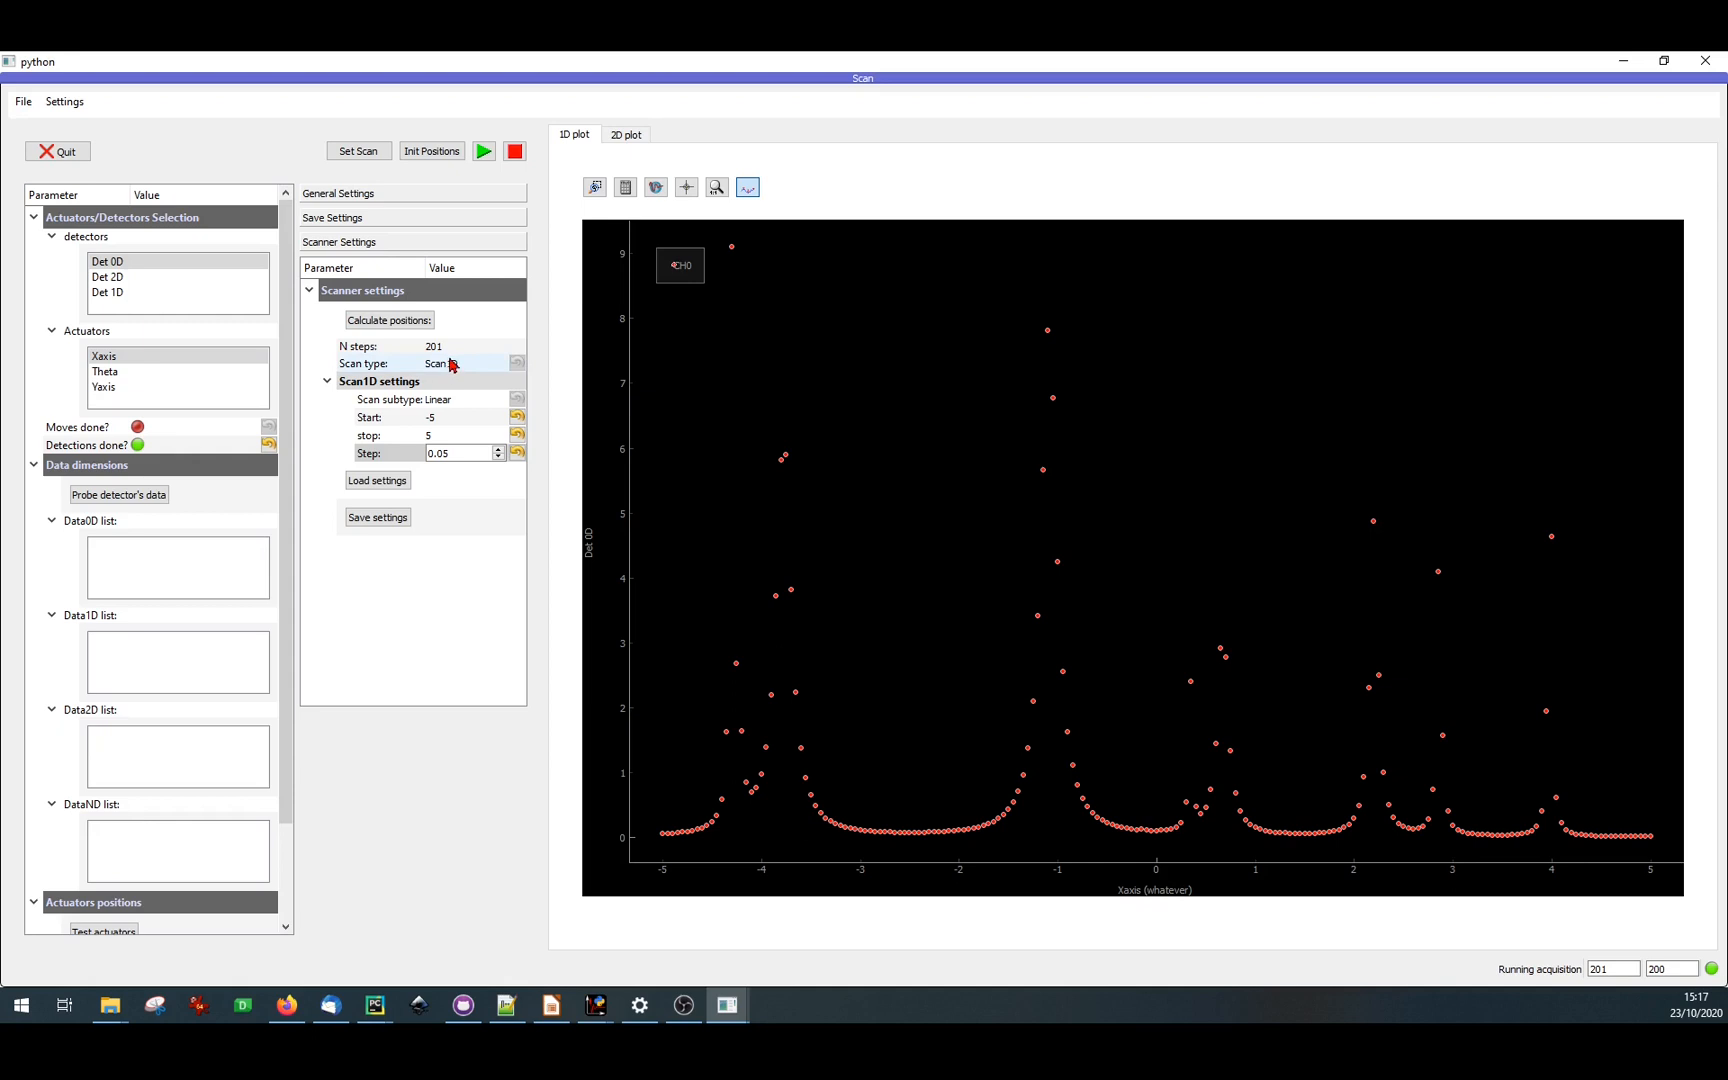
pyautogui.click(454, 365)
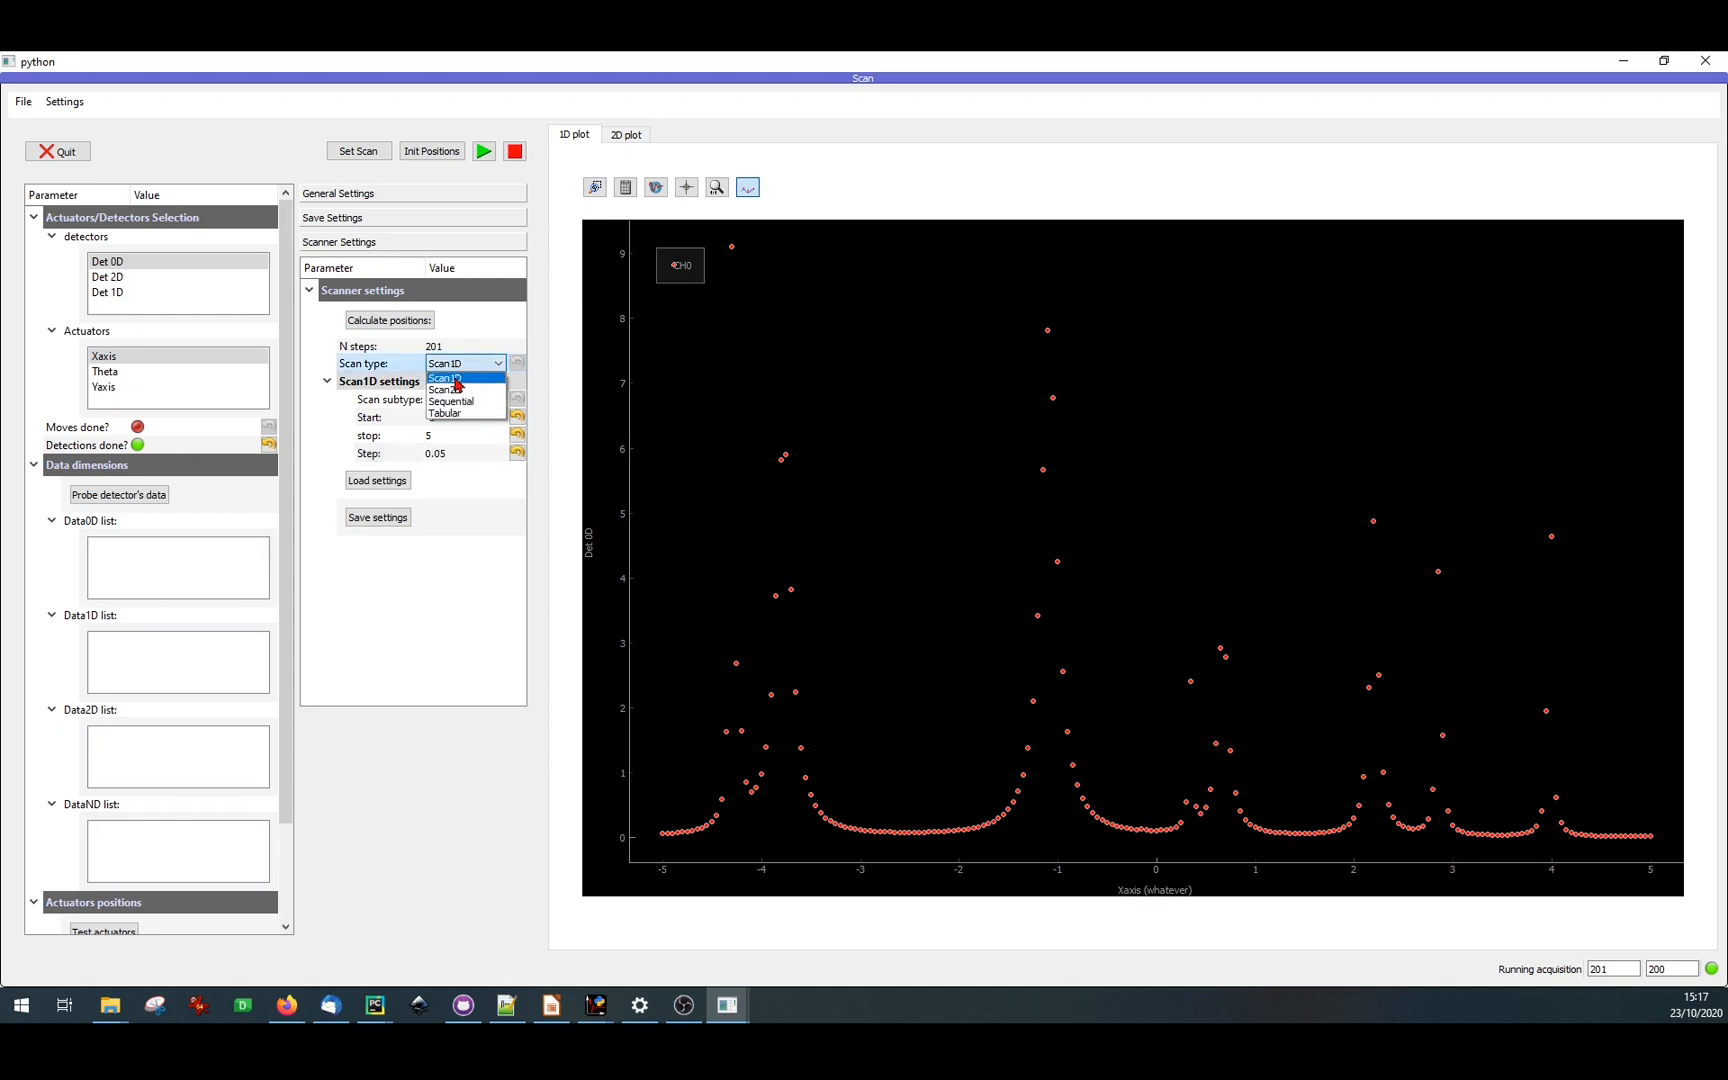
pyautogui.click(452, 379)
pyautogui.click(448, 404)
pyautogui.click(472, 402)
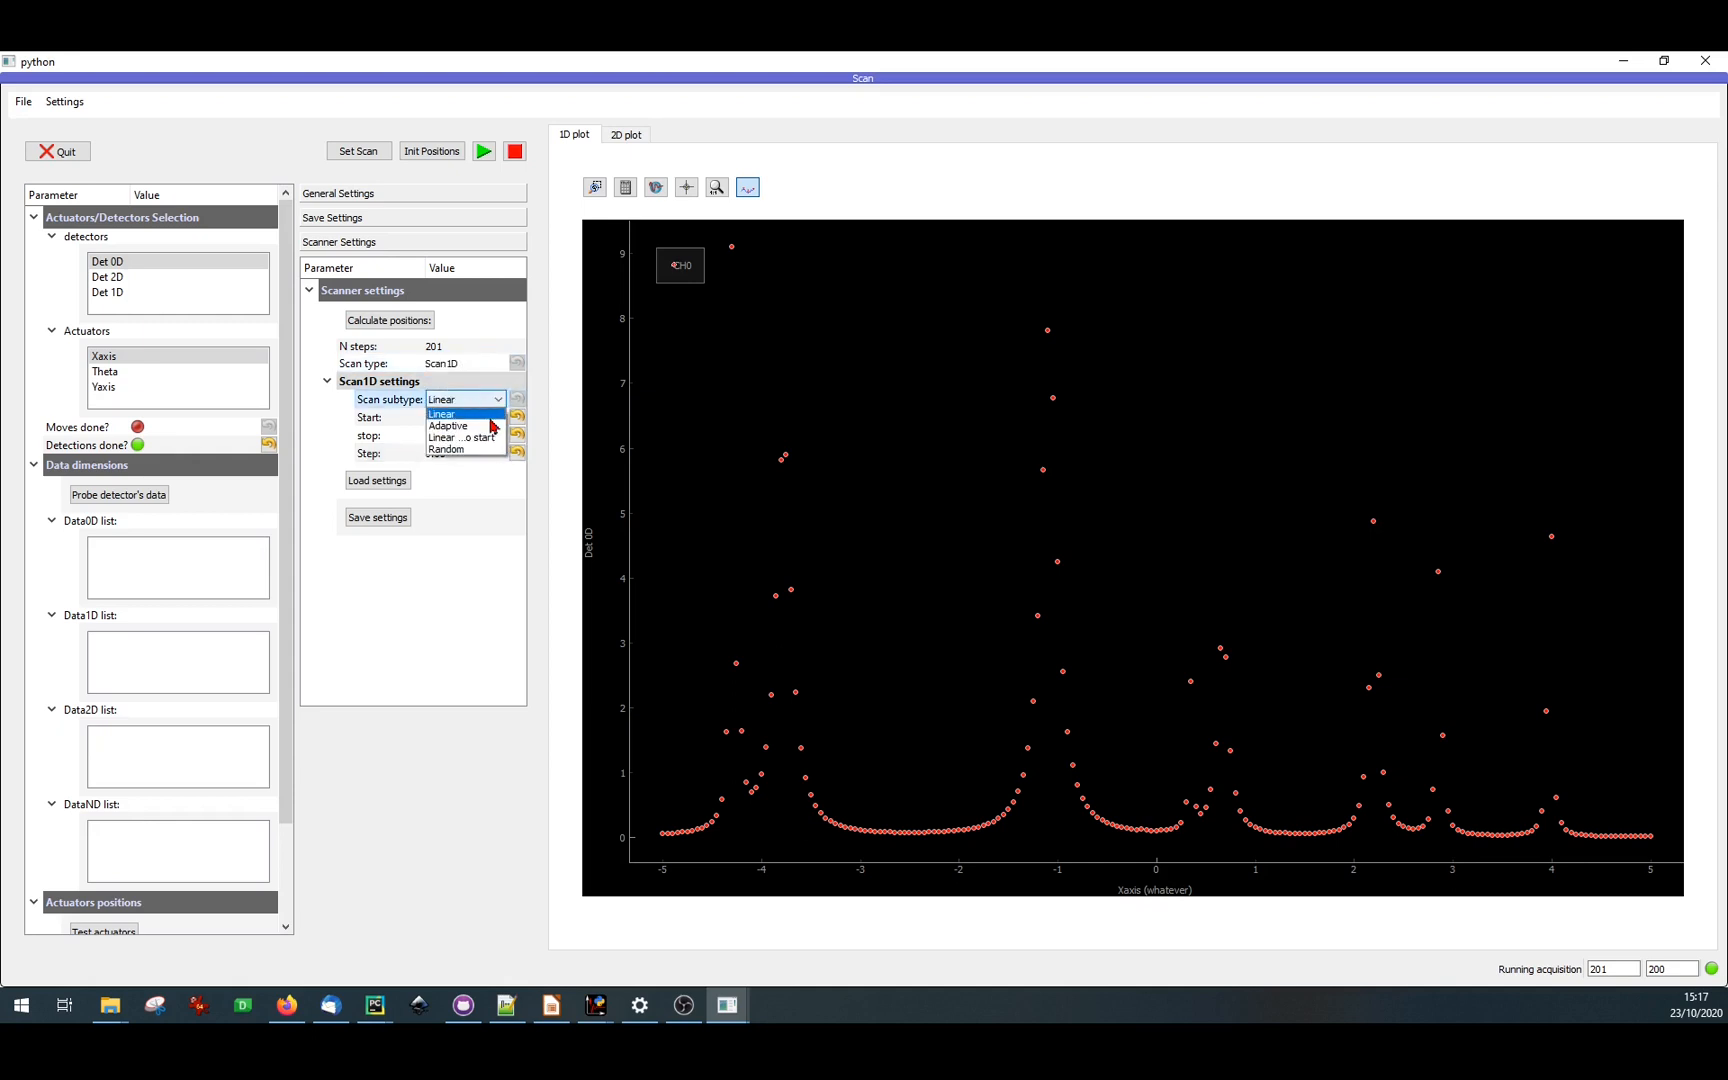
pyautogui.click(470, 430)
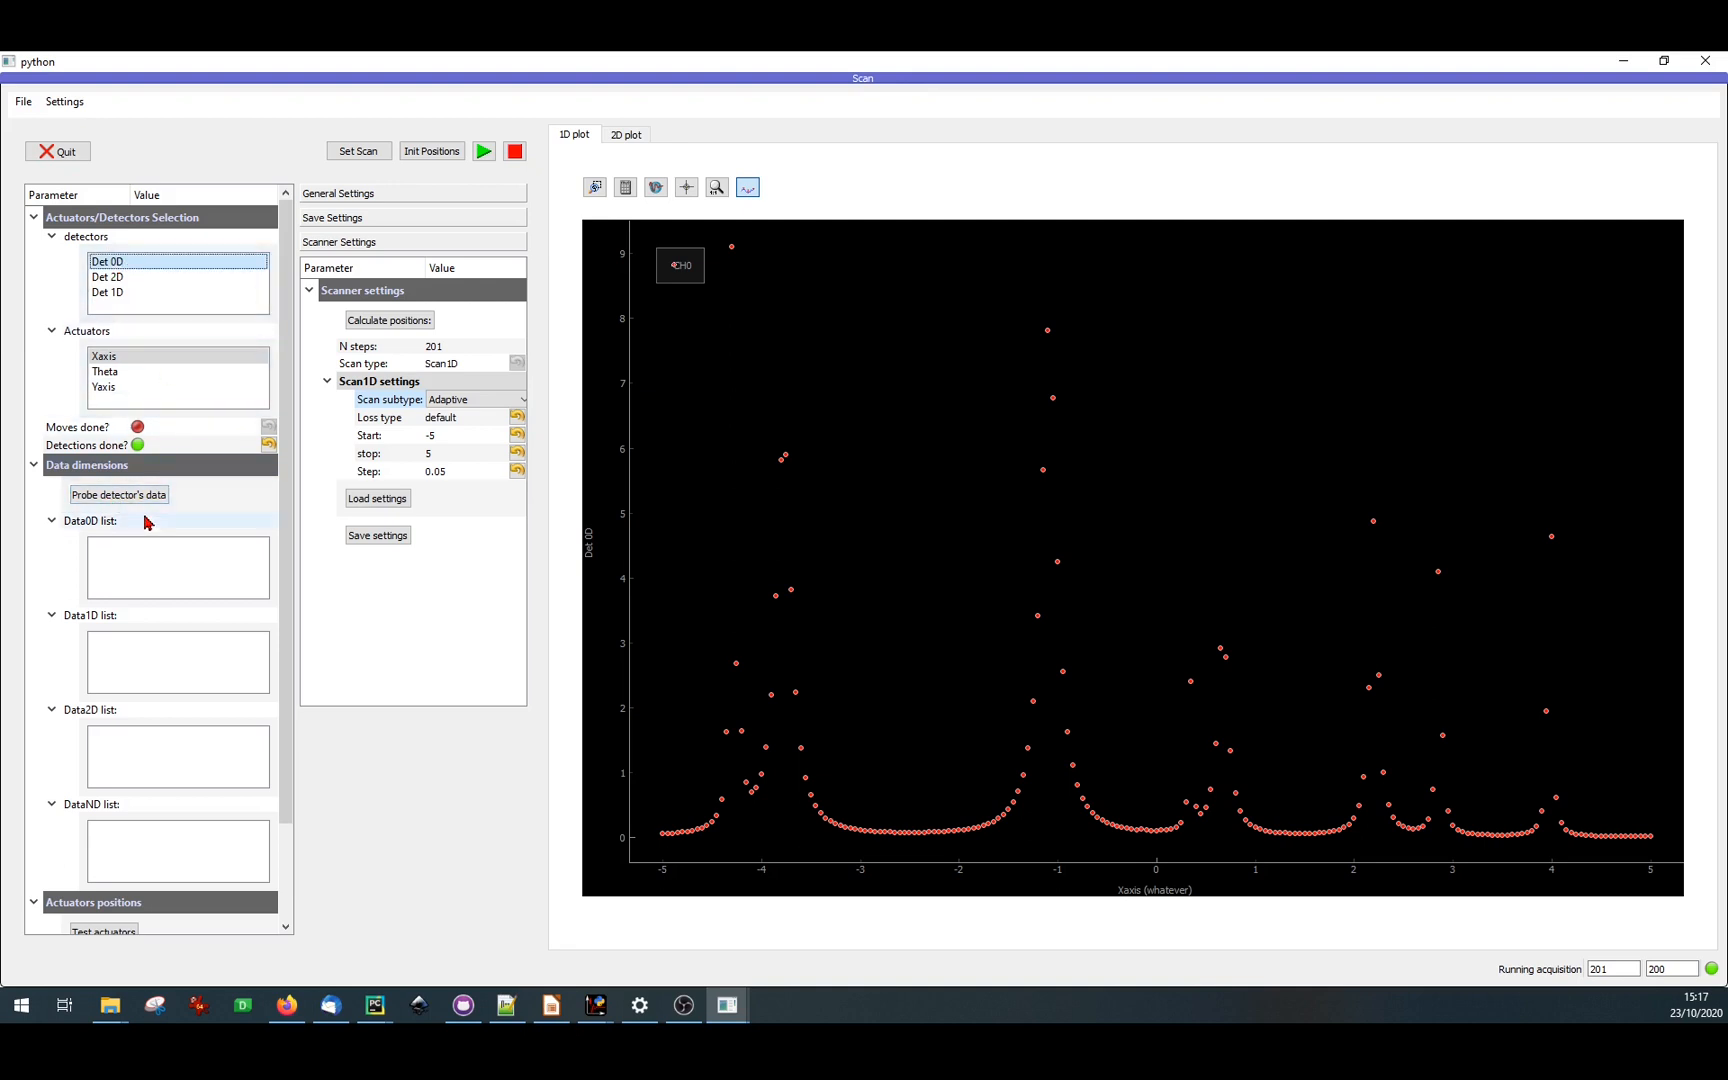
pyautogui.click(113, 500)
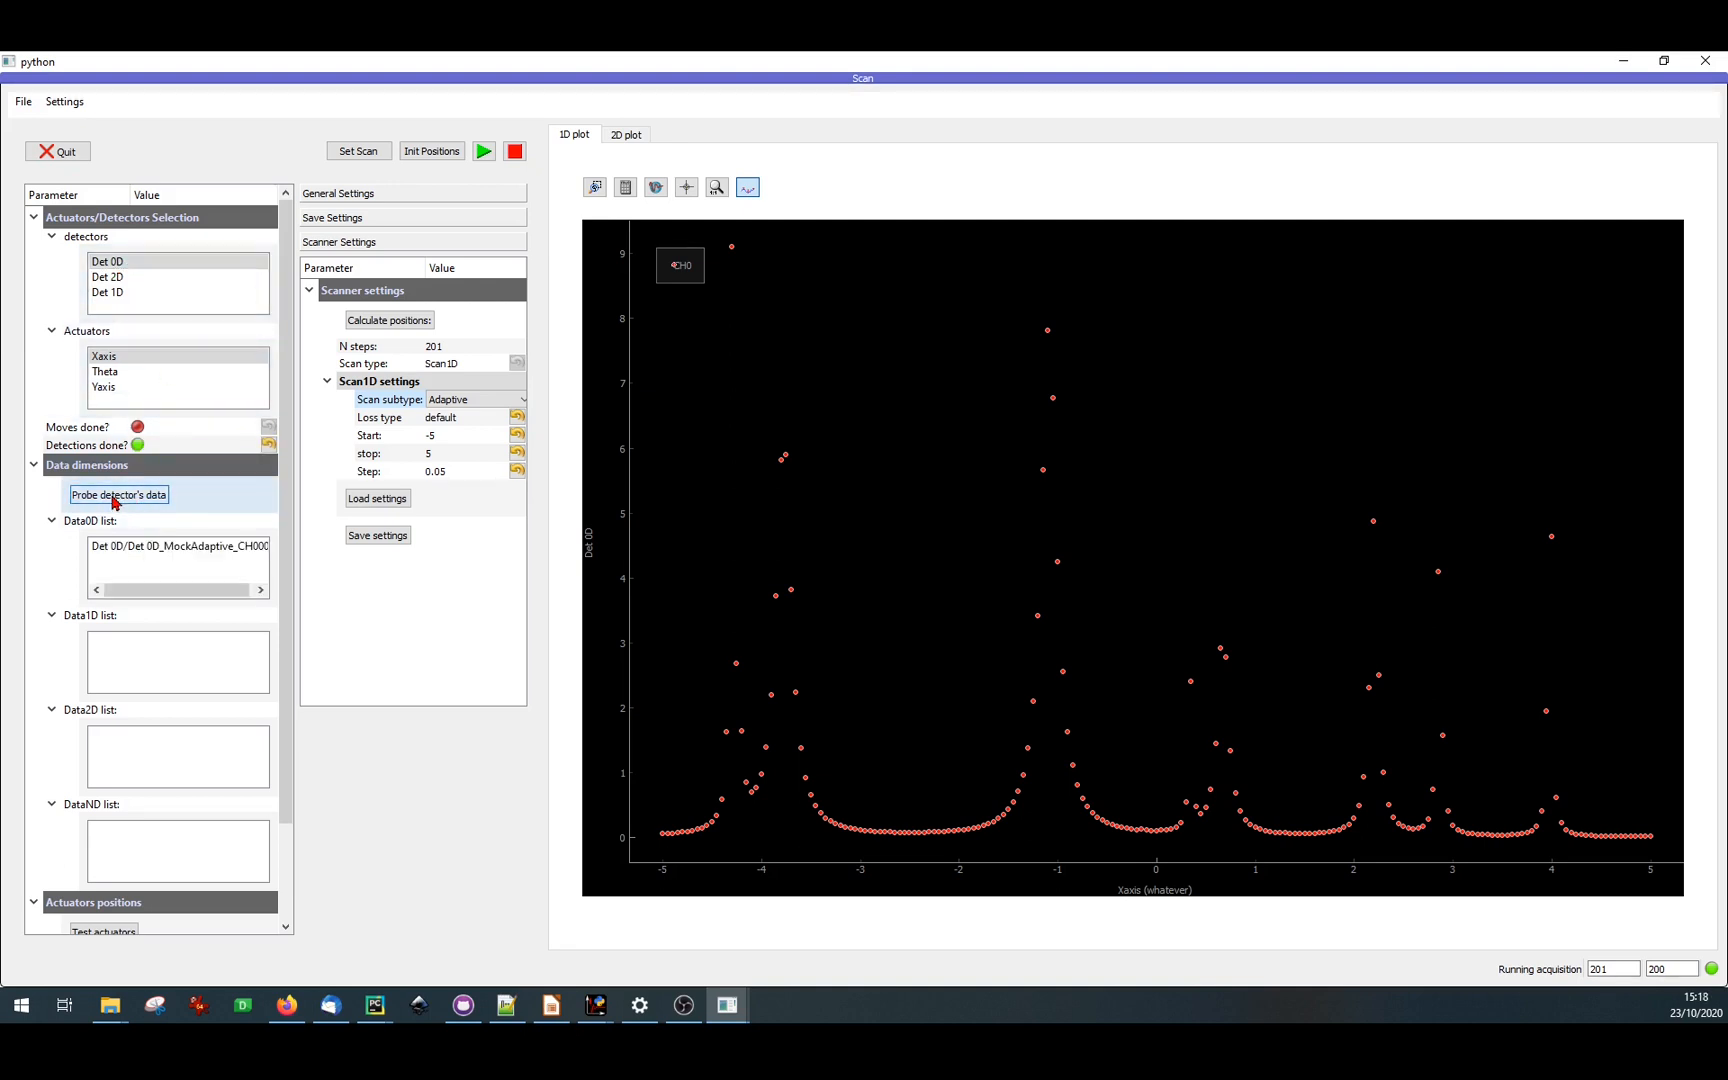
pyautogui.click(143, 553)
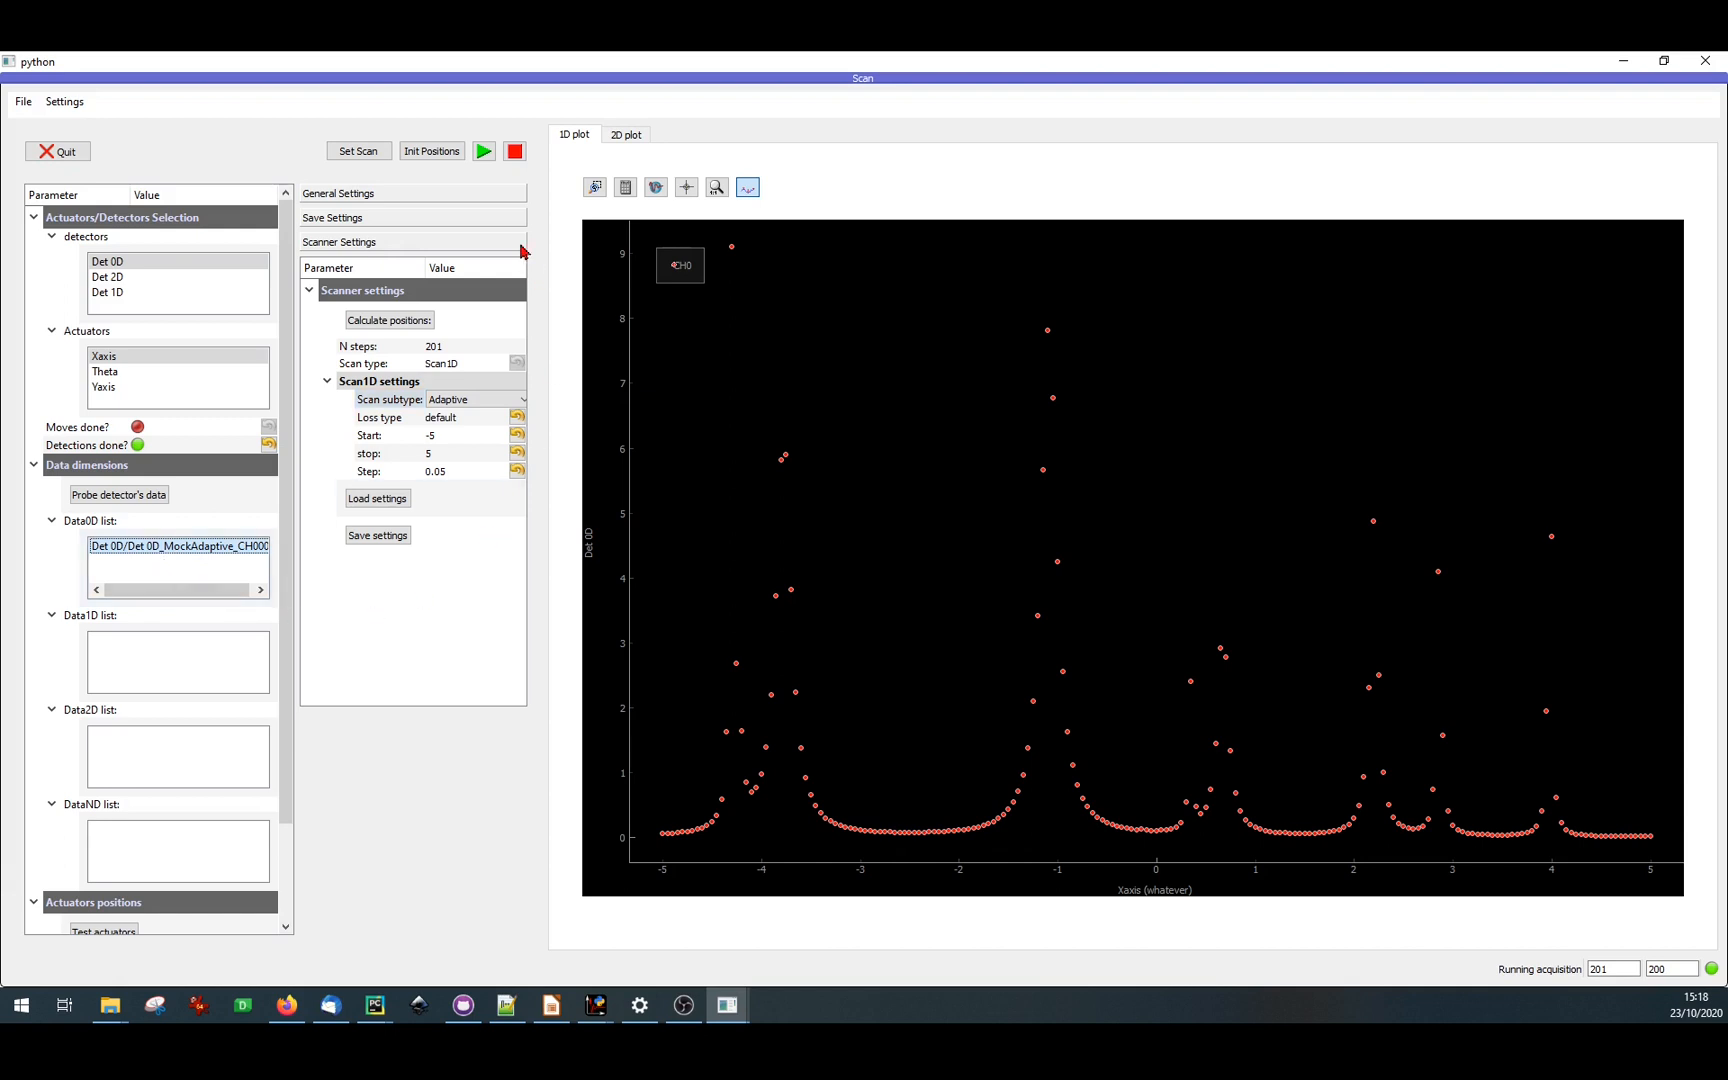
# - Run the adaptive 1D scan with the default scan information and stop it once the peaks are densely sampled
pyautogui.click(484, 151)
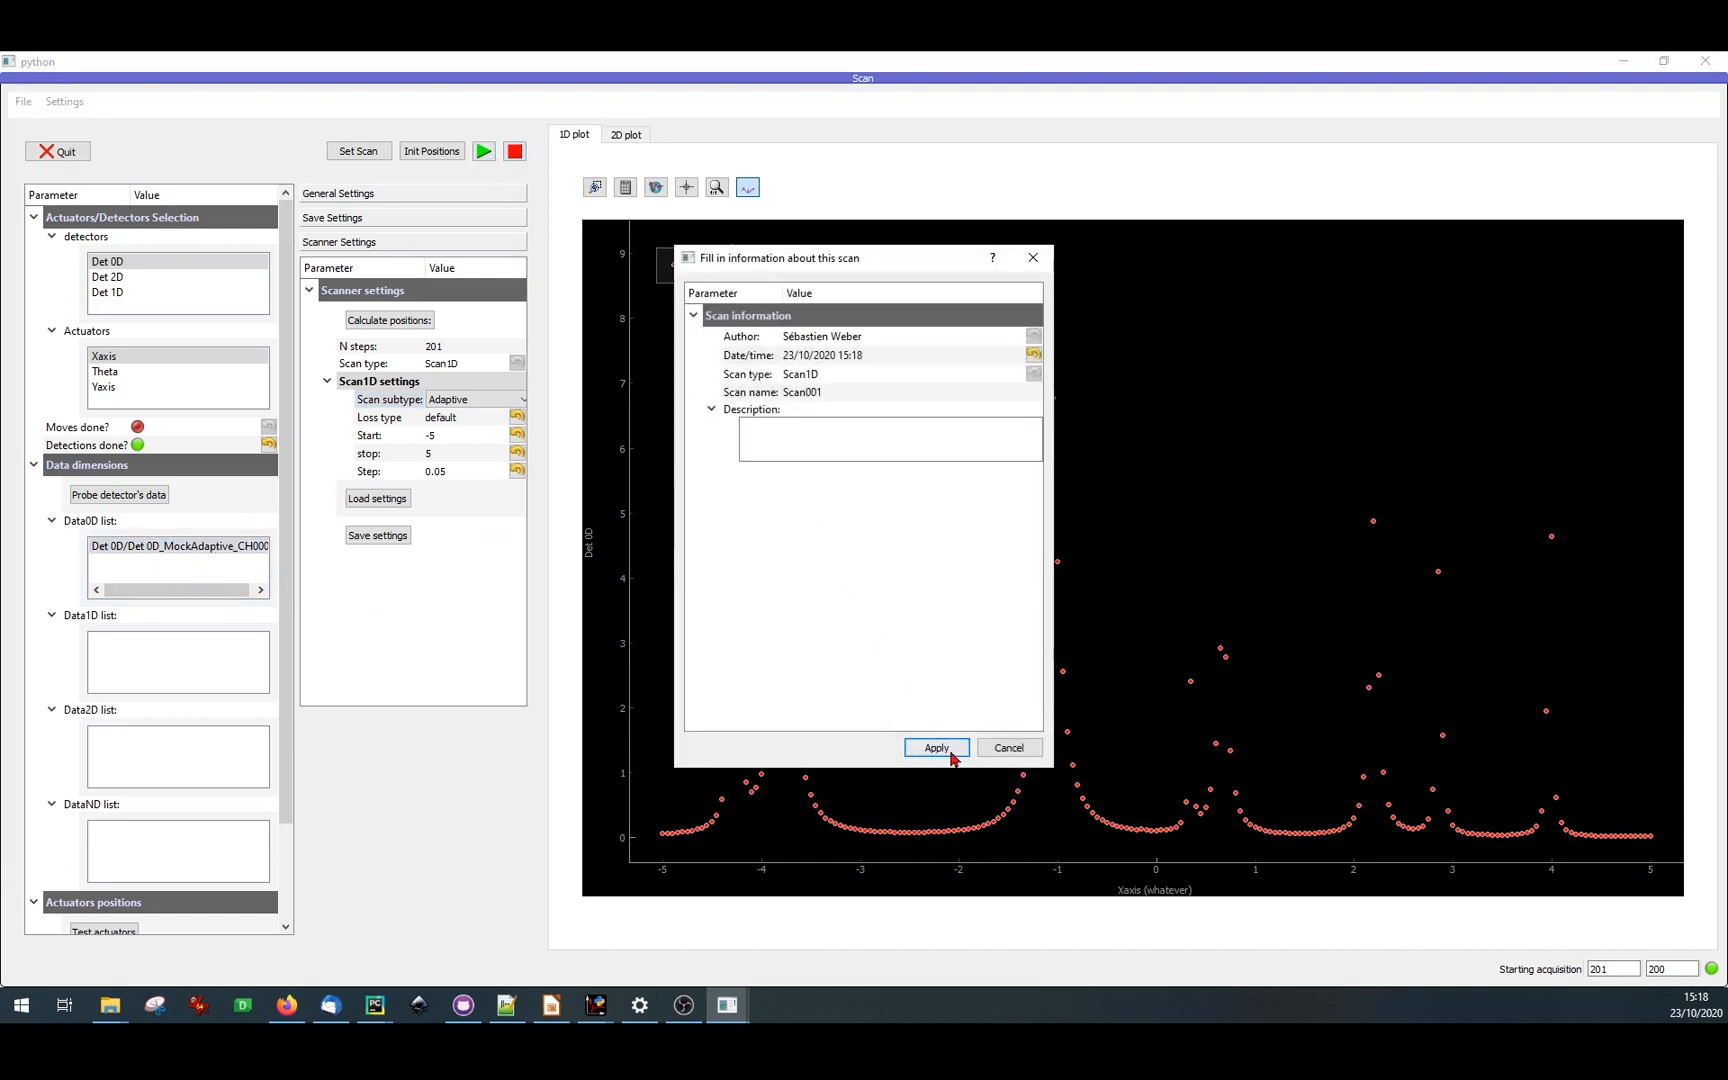
pyautogui.click(950, 748)
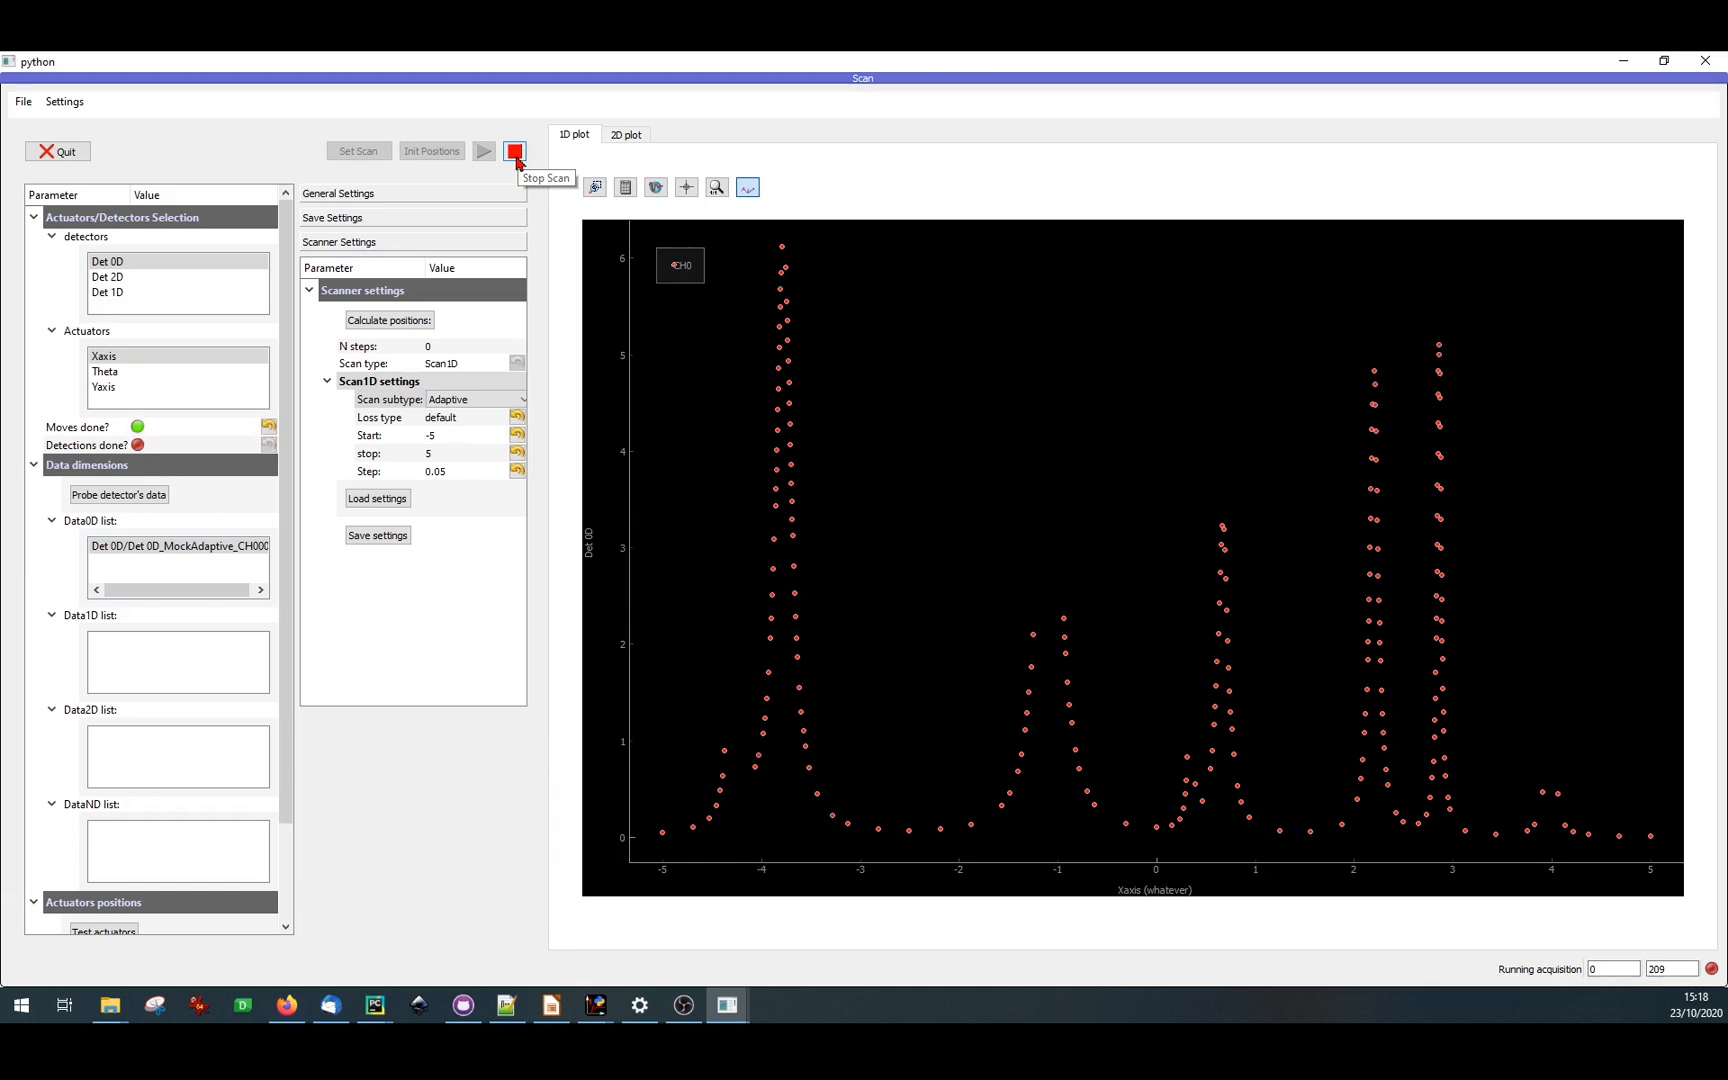
pyautogui.click(516, 155)
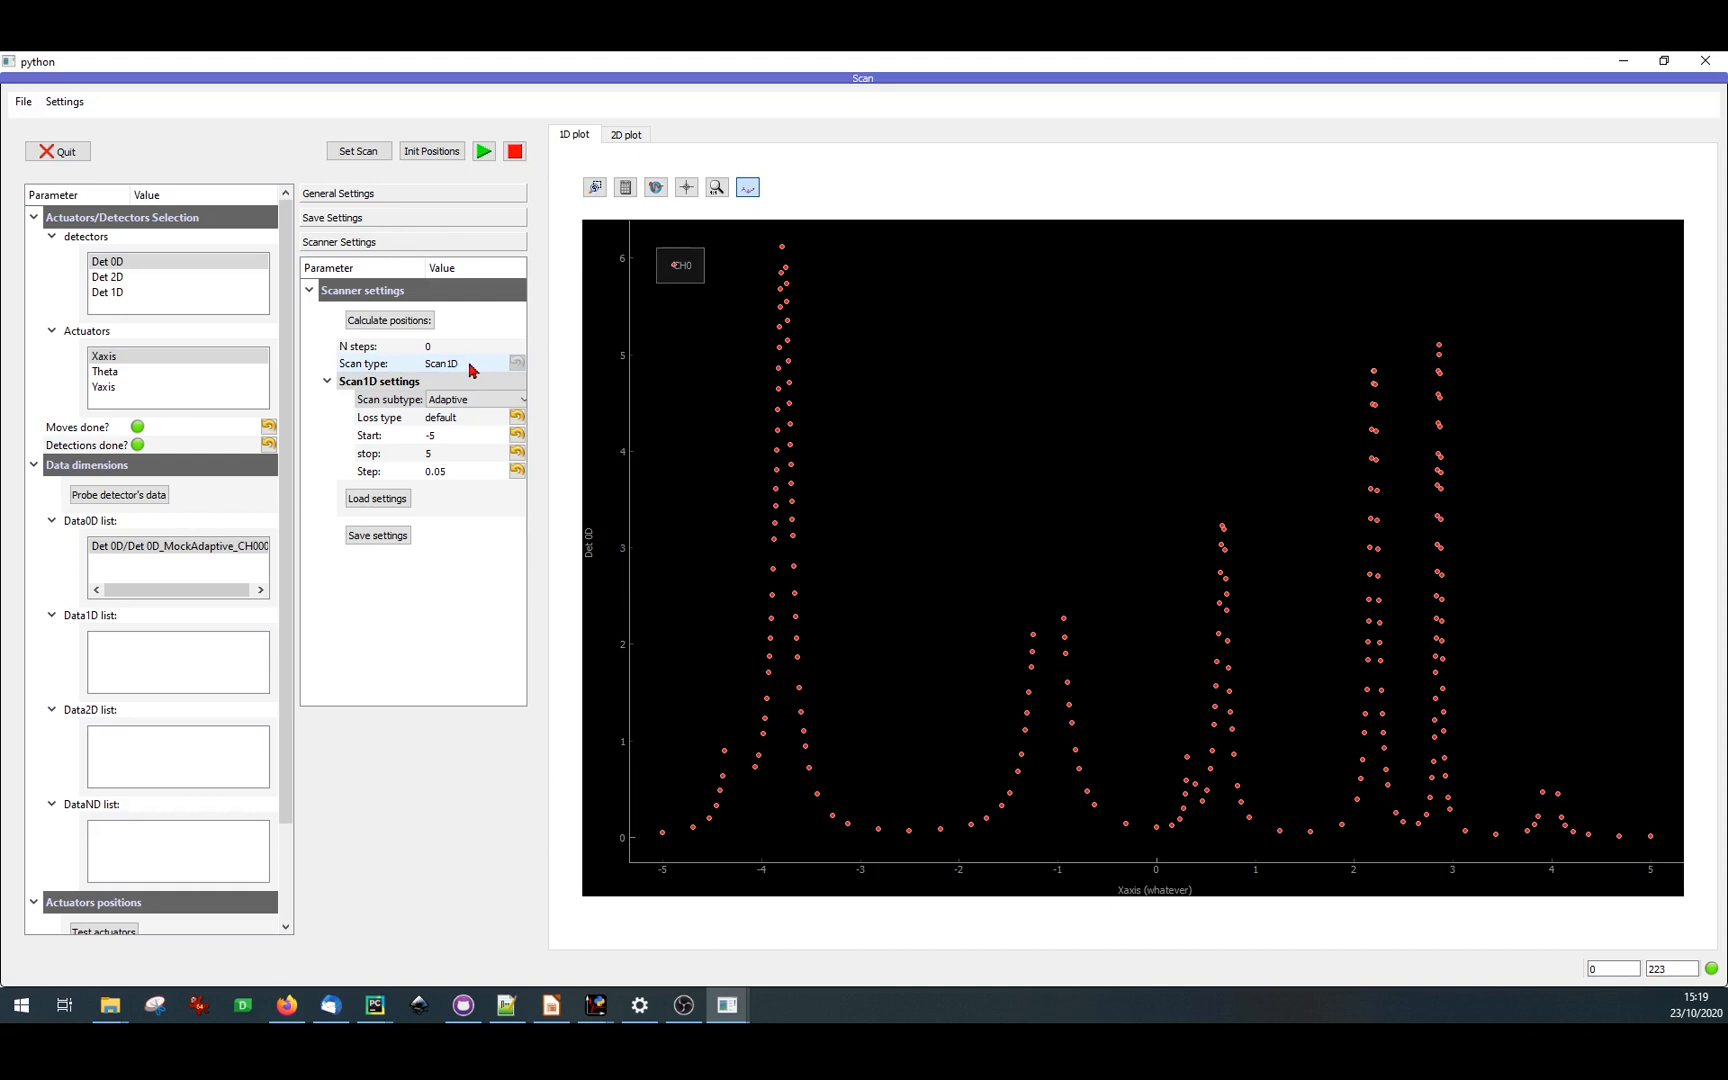
# - Change the scan type to Scan2D and its scan subtype to Adaptive
pyautogui.click(457, 366)
pyautogui.click(463, 366)
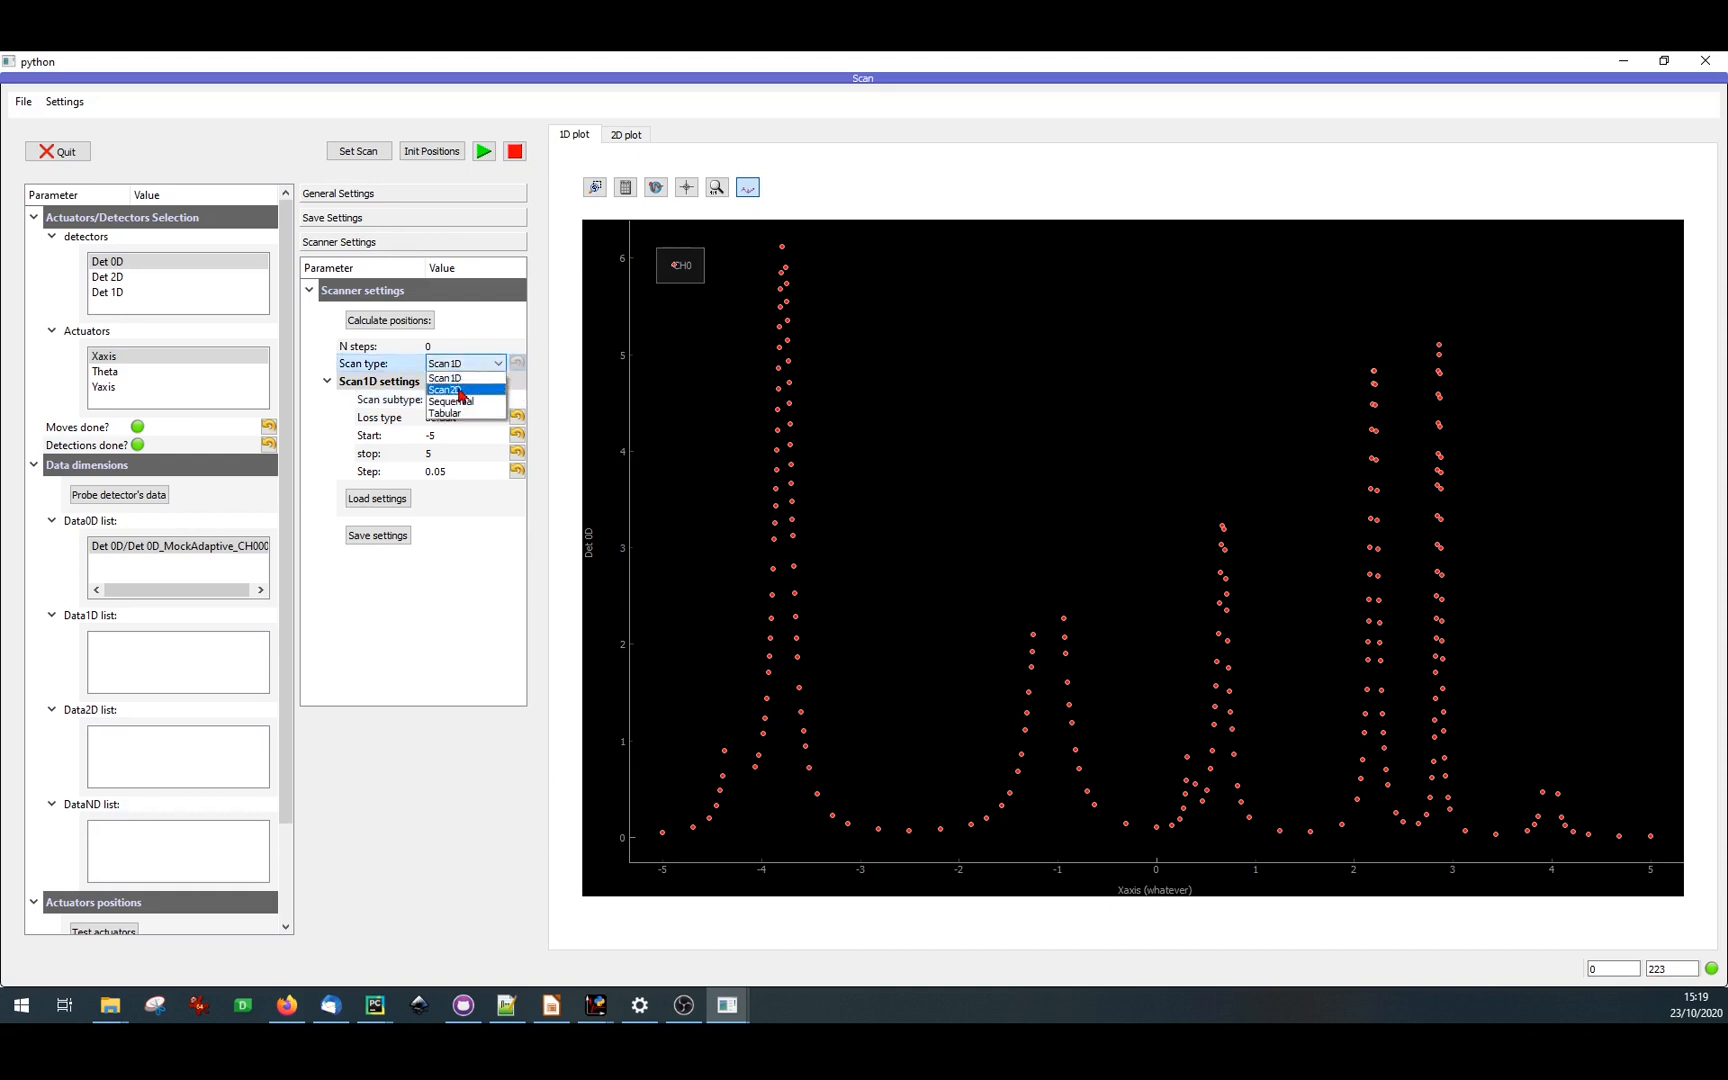
pyautogui.click(447, 397)
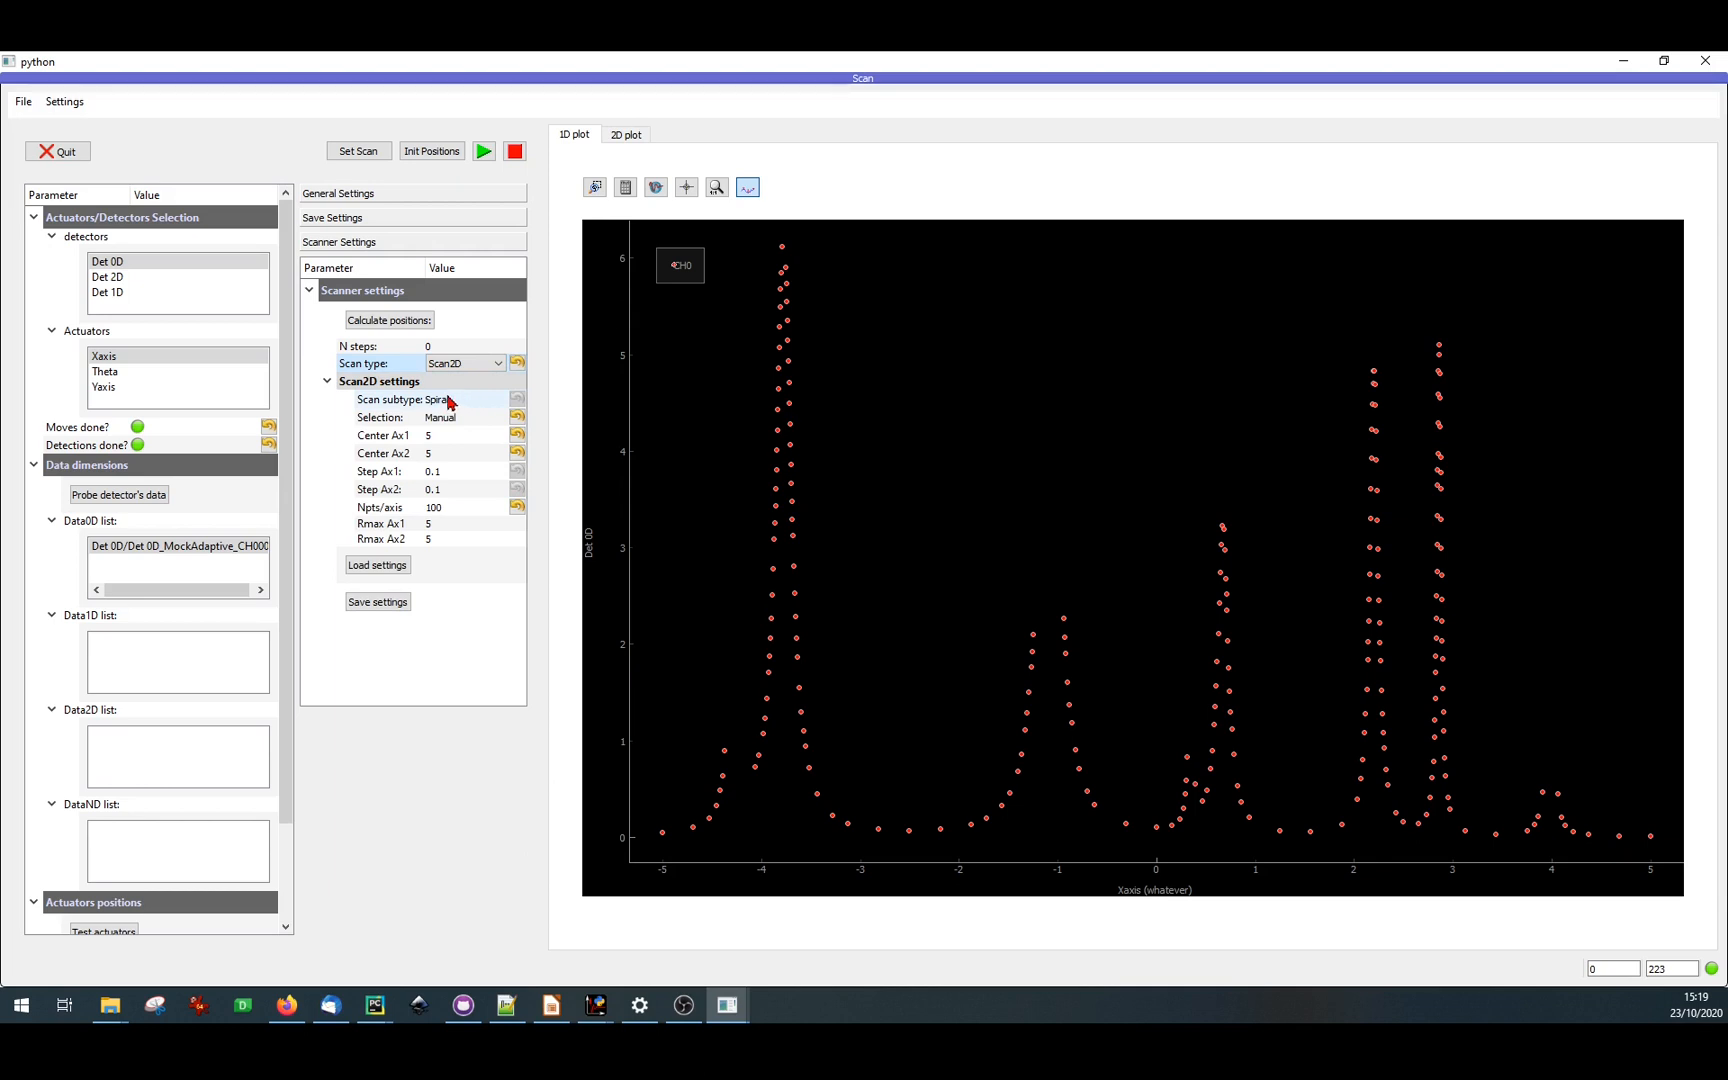
pyautogui.click(455, 402)
pyautogui.click(464, 405)
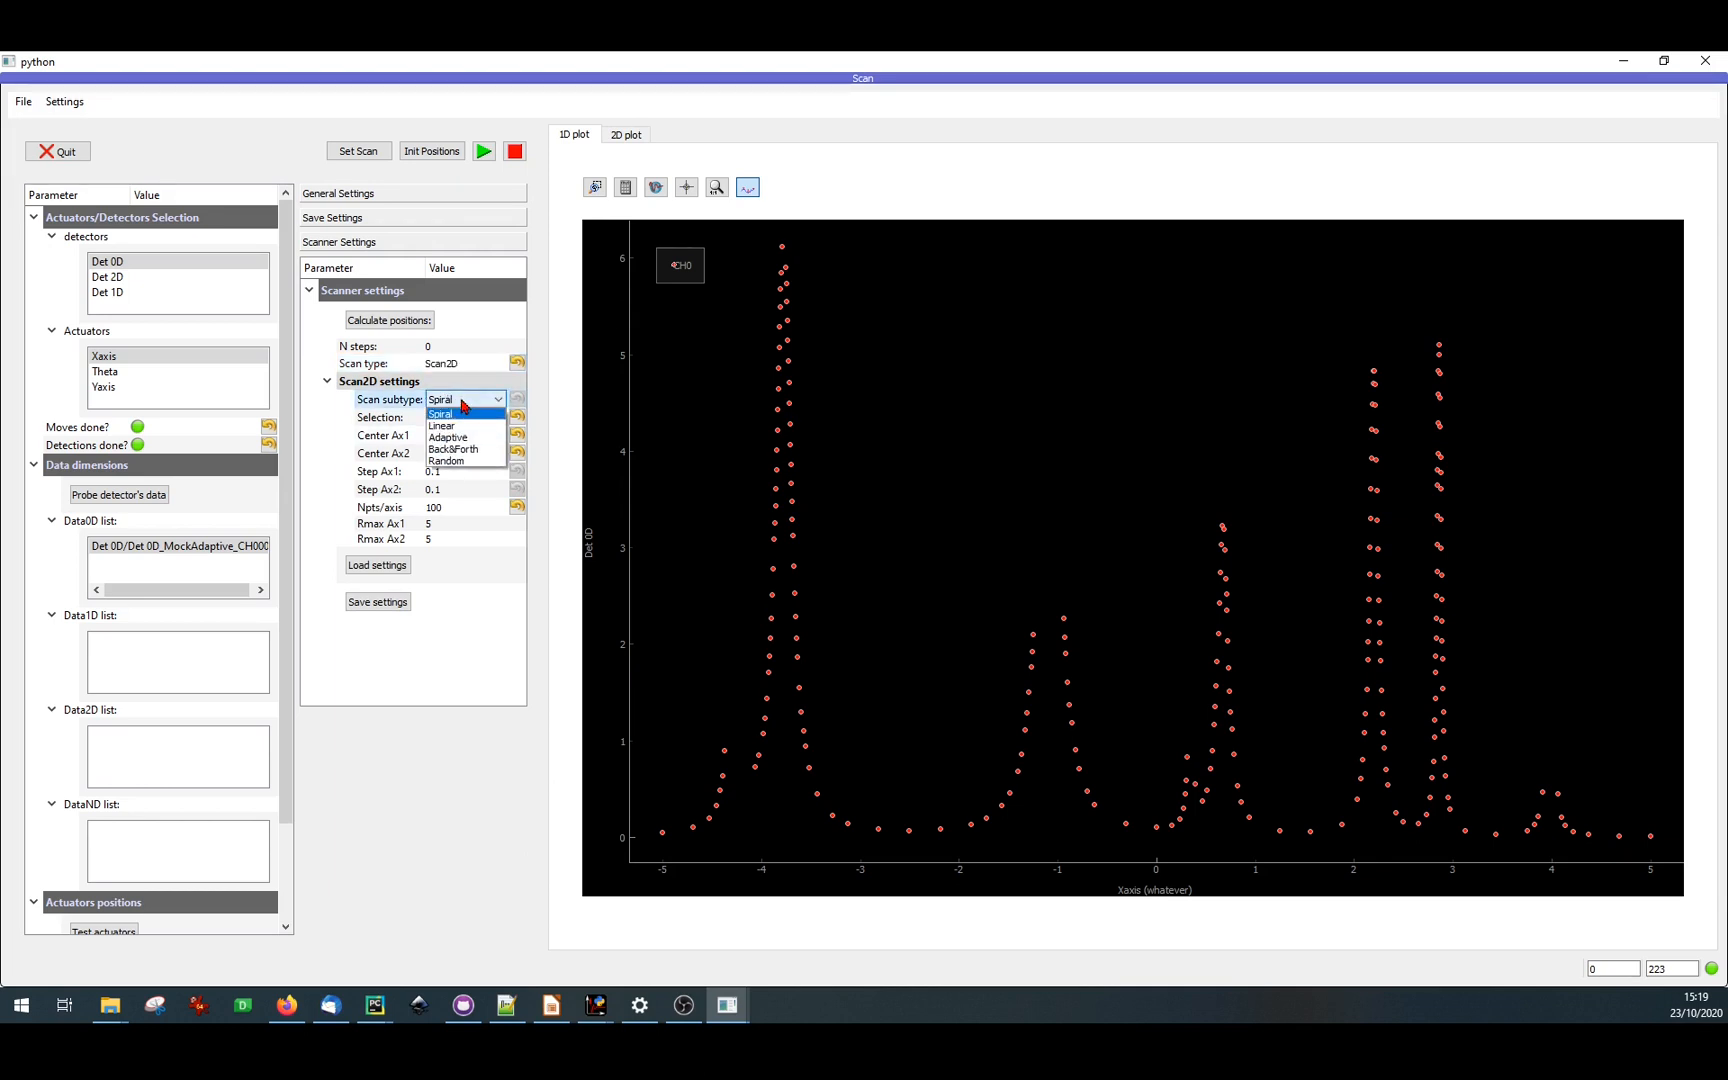
pyautogui.click(462, 440)
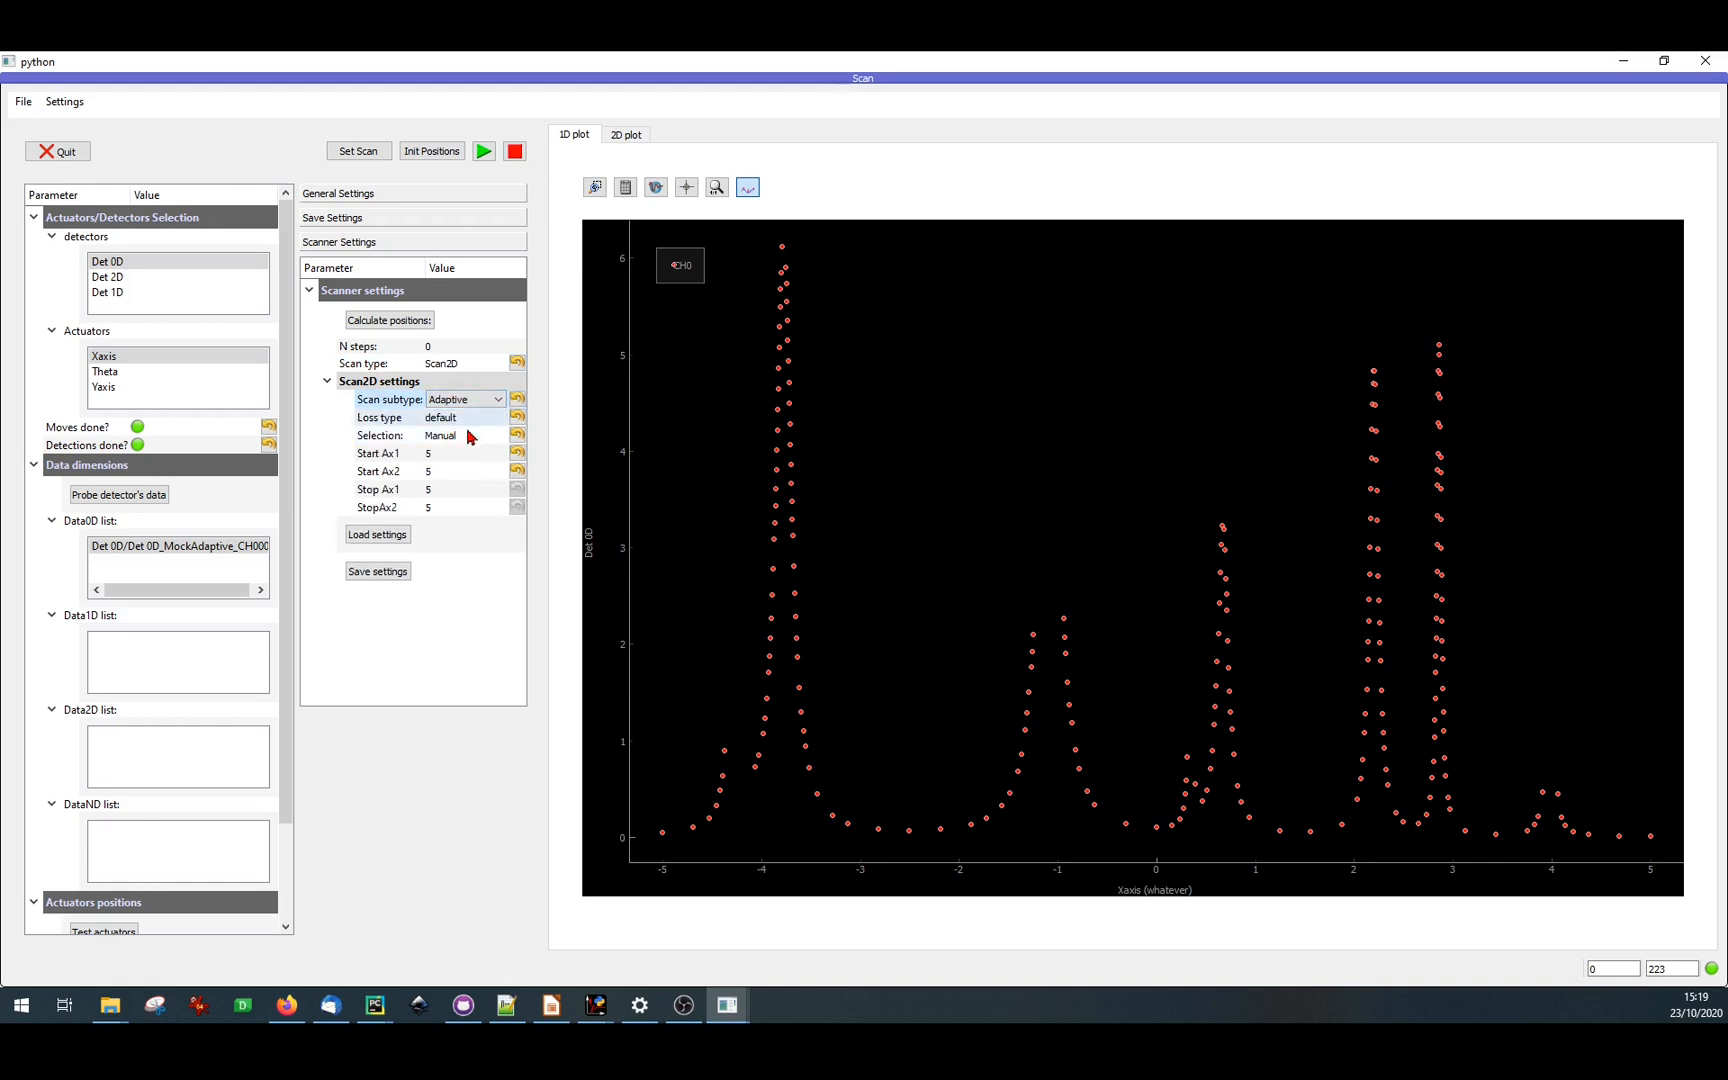
# - Set the start positions of both 2D scan axes to -5, keeping the stop value of 5
pyautogui.click(436, 455)
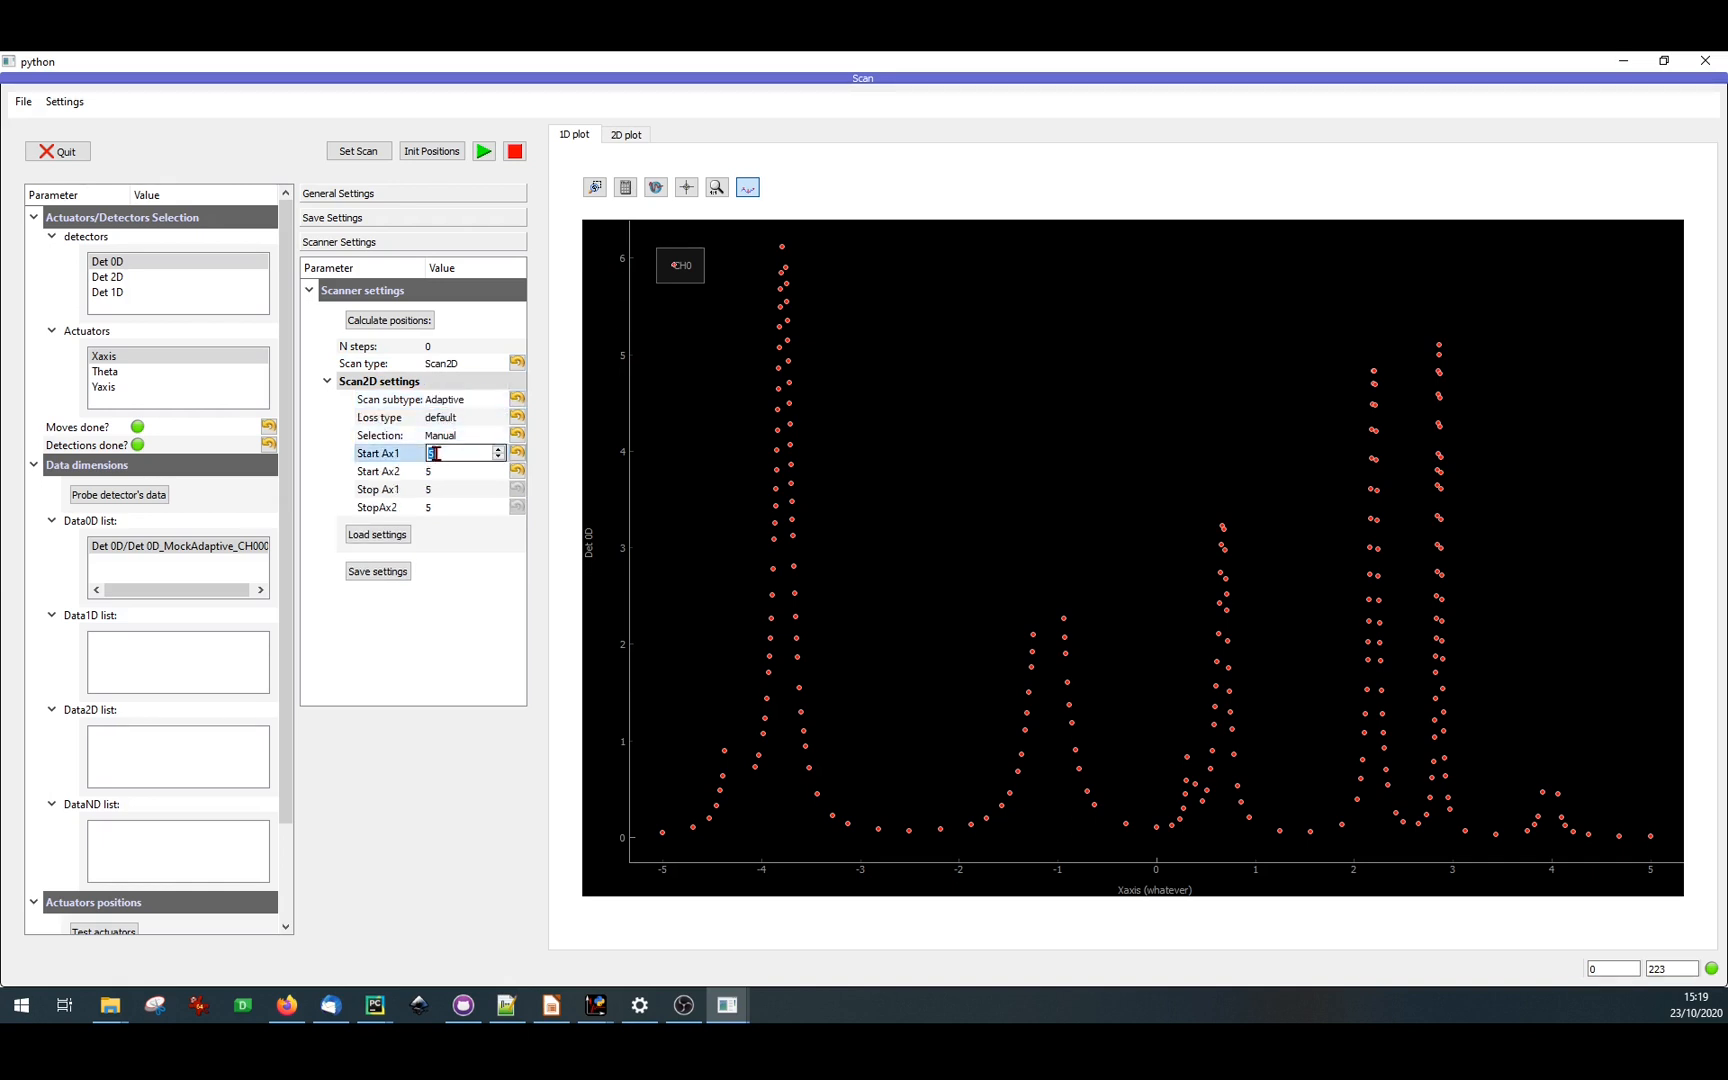
pyautogui.write('-5')
pyautogui.click(453, 472)
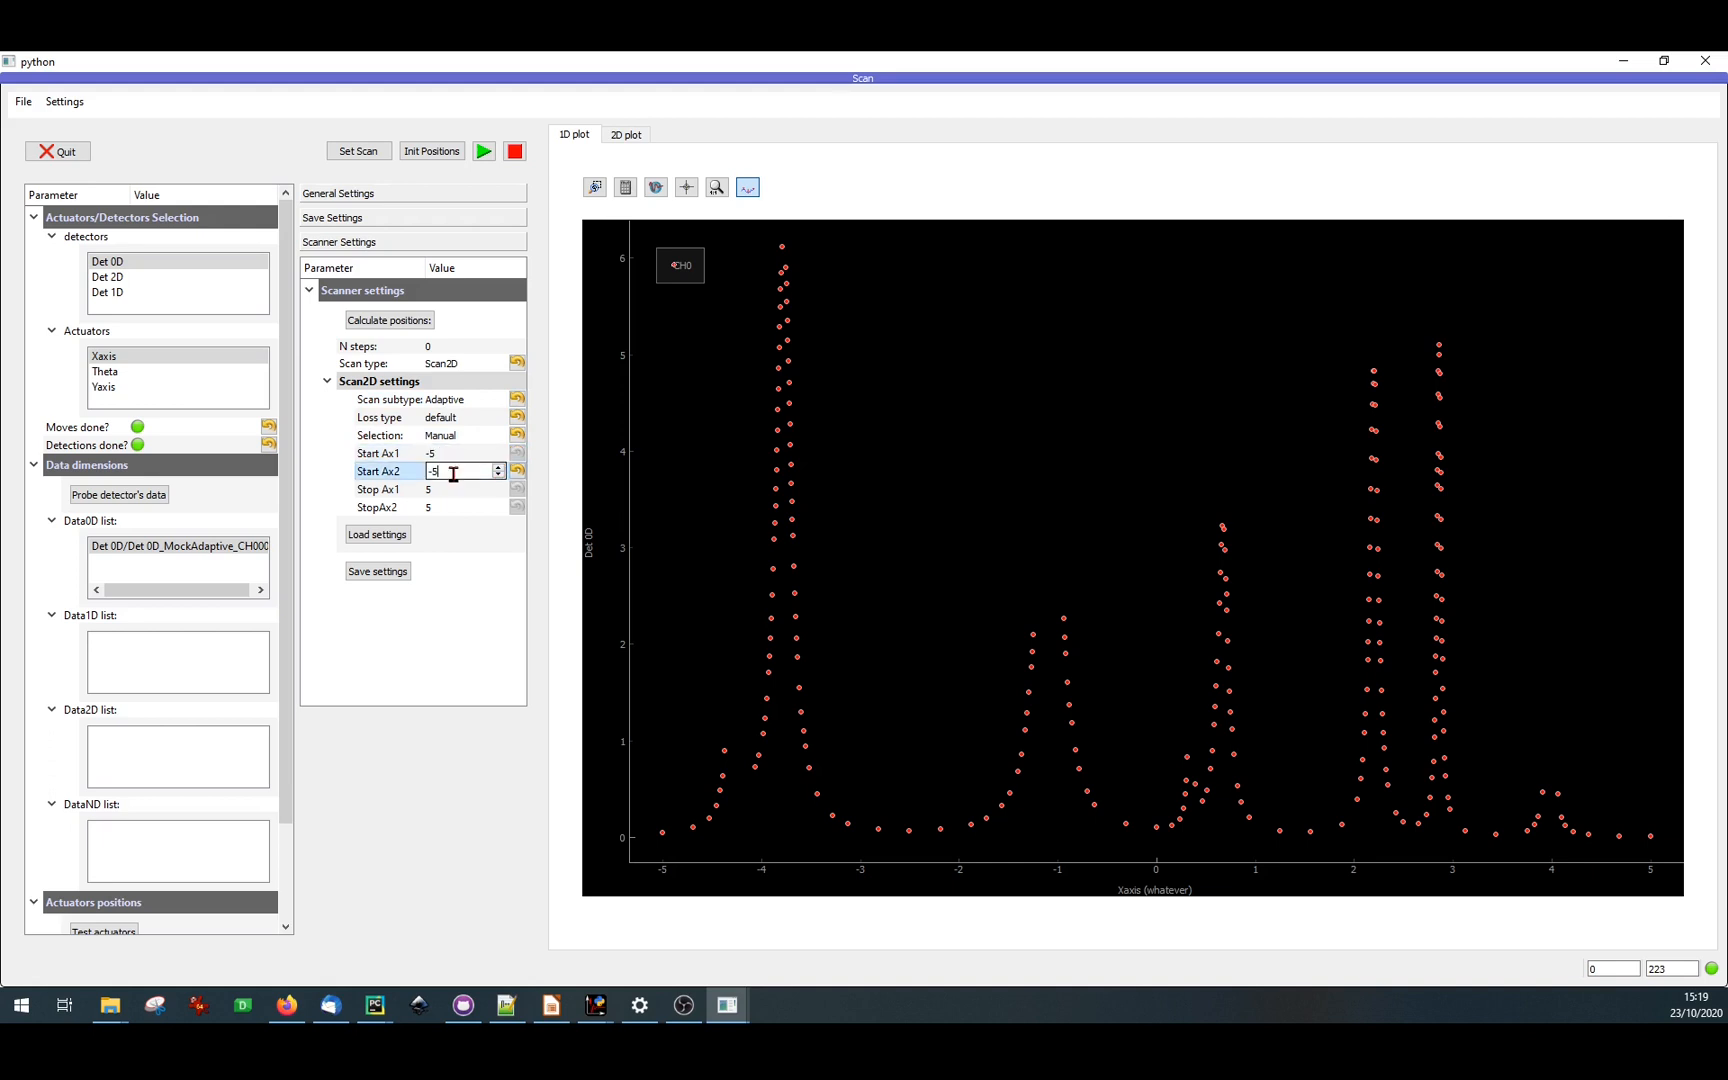
pyautogui.write('-5')
pyautogui.click(443, 489)
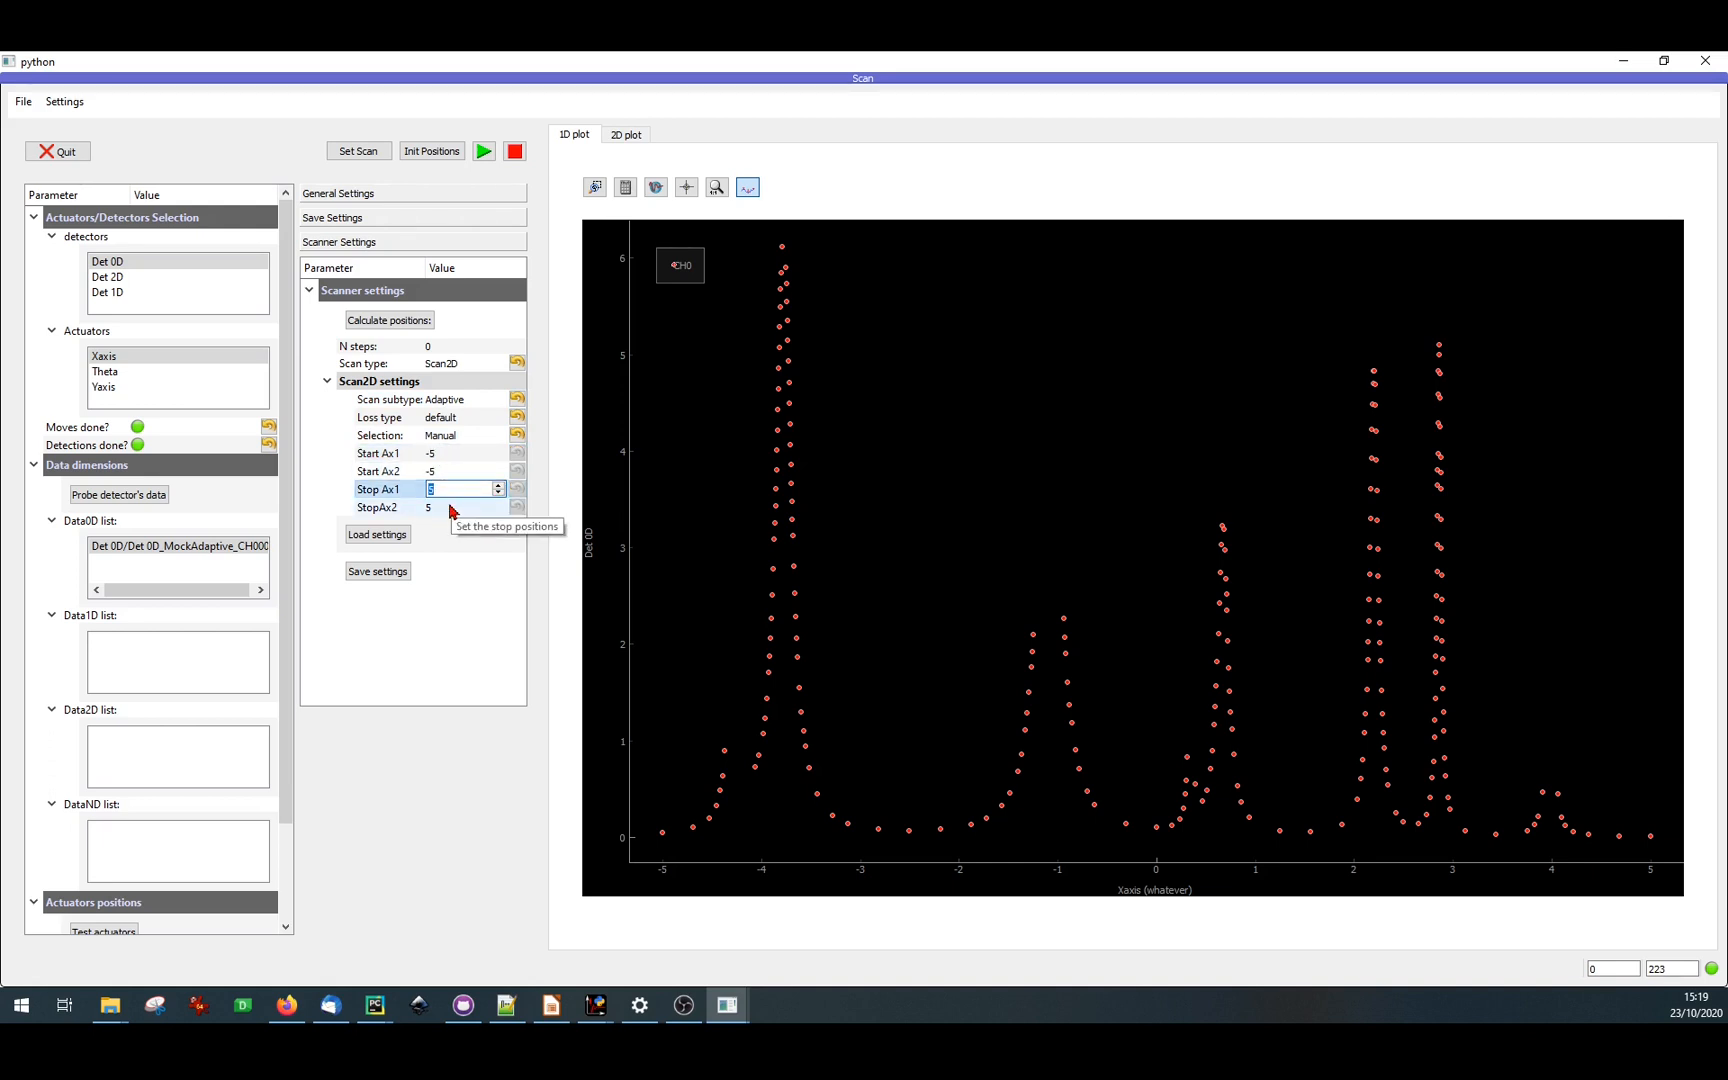
# - Select Xaxis and Yaxis together as the actuators of the 2D scan
pyautogui.click(118, 374)
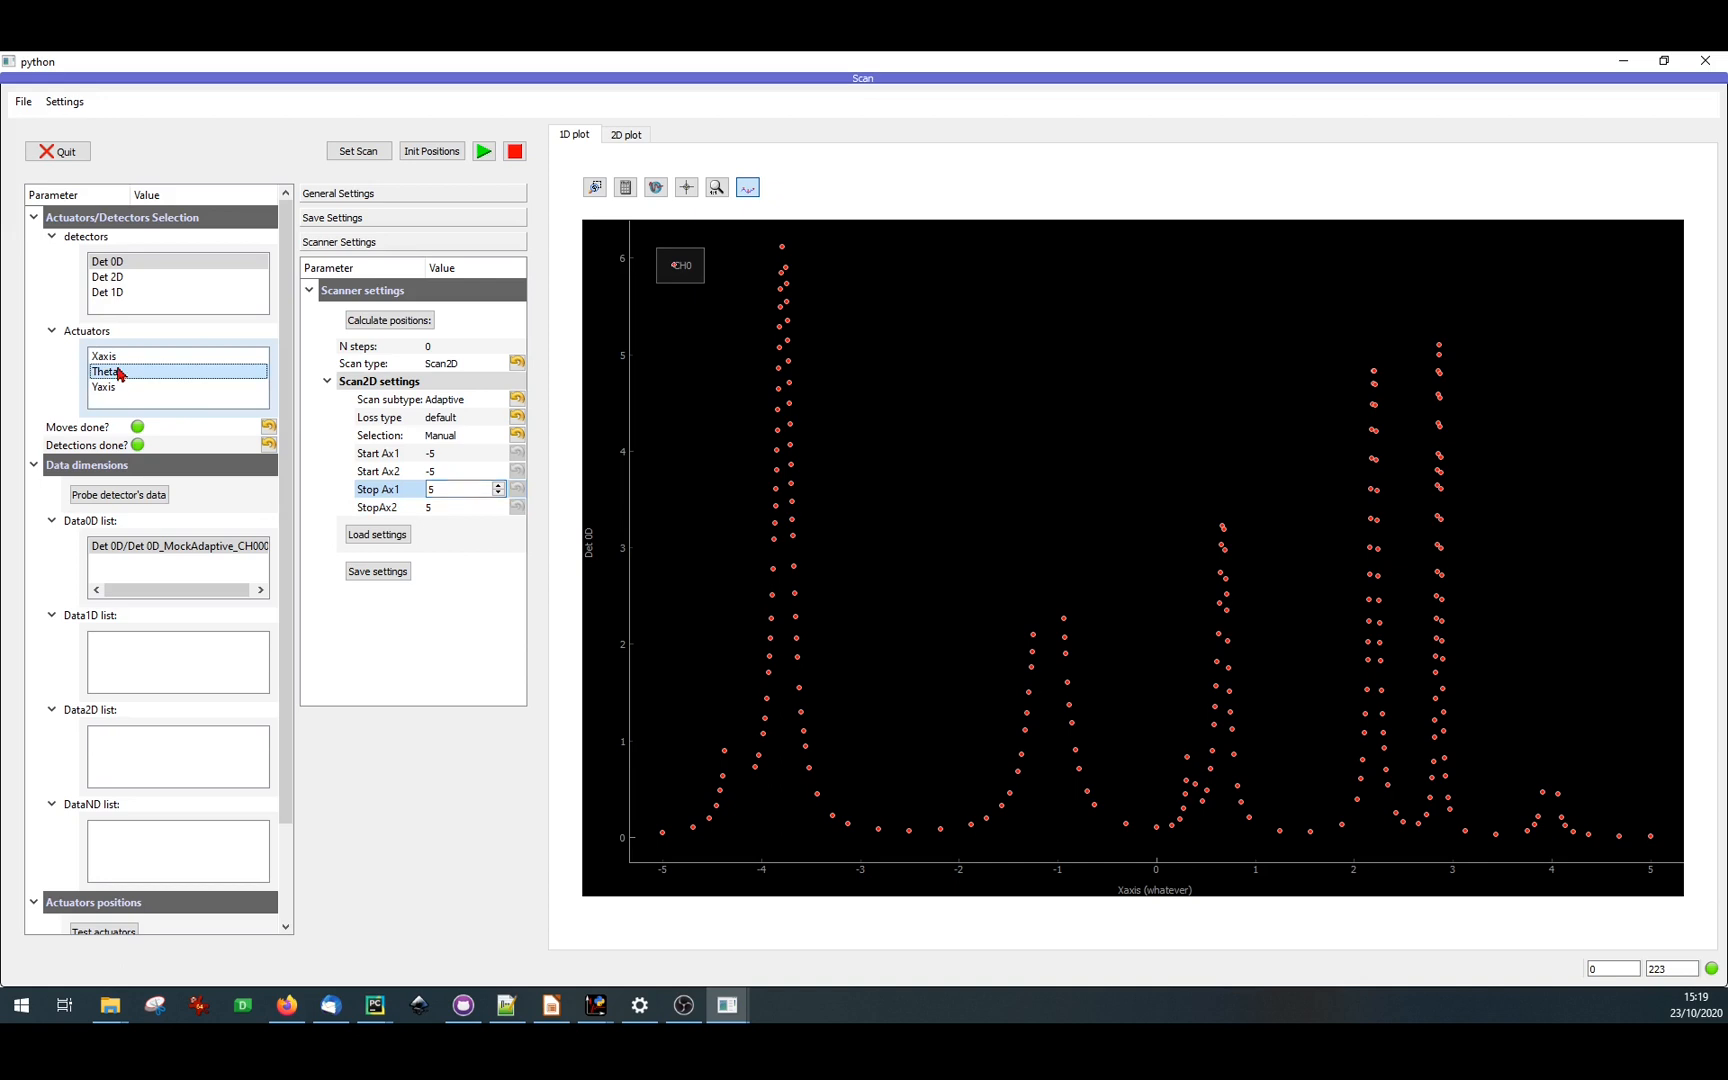
pyautogui.click(112, 358)
pyautogui.keyDown('ctrl'); pyautogui.click(113, 390); pyautogui.keyUp('ctrl')
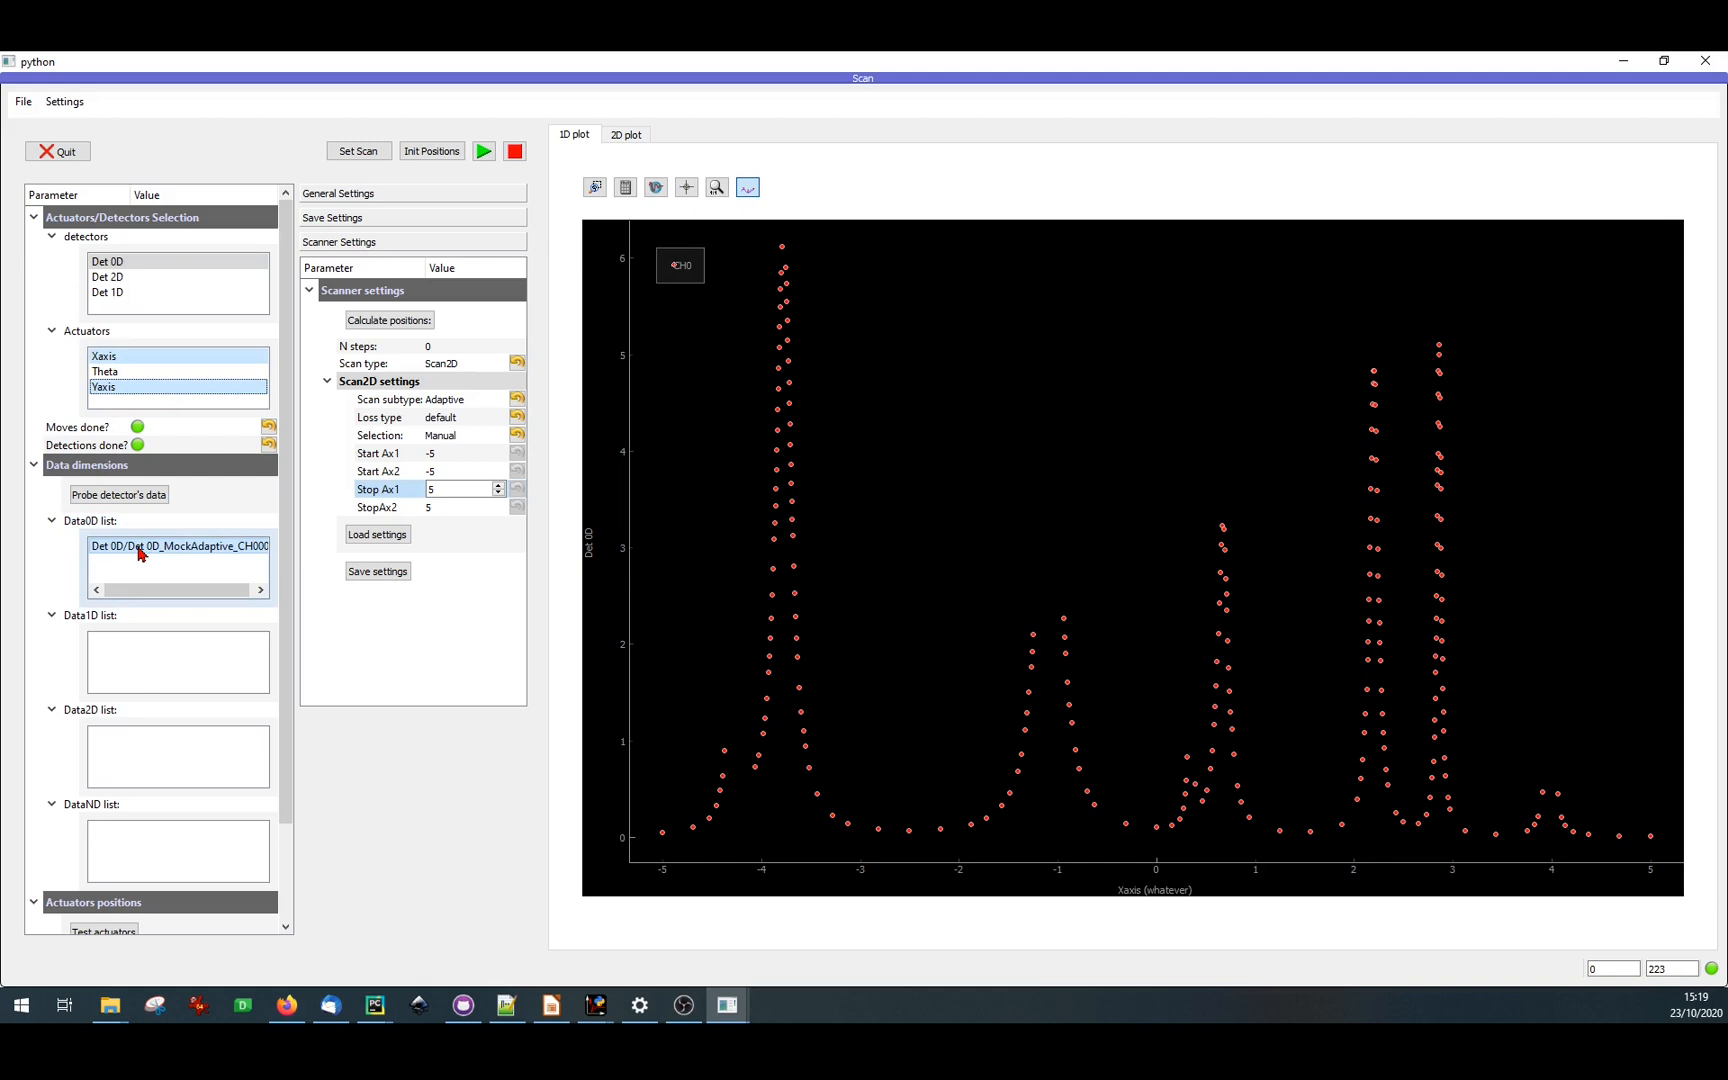
# - Run the adaptive 2D scan with the default scan information, view its 2D plot and stop the acquisition
pyautogui.click(484, 157)
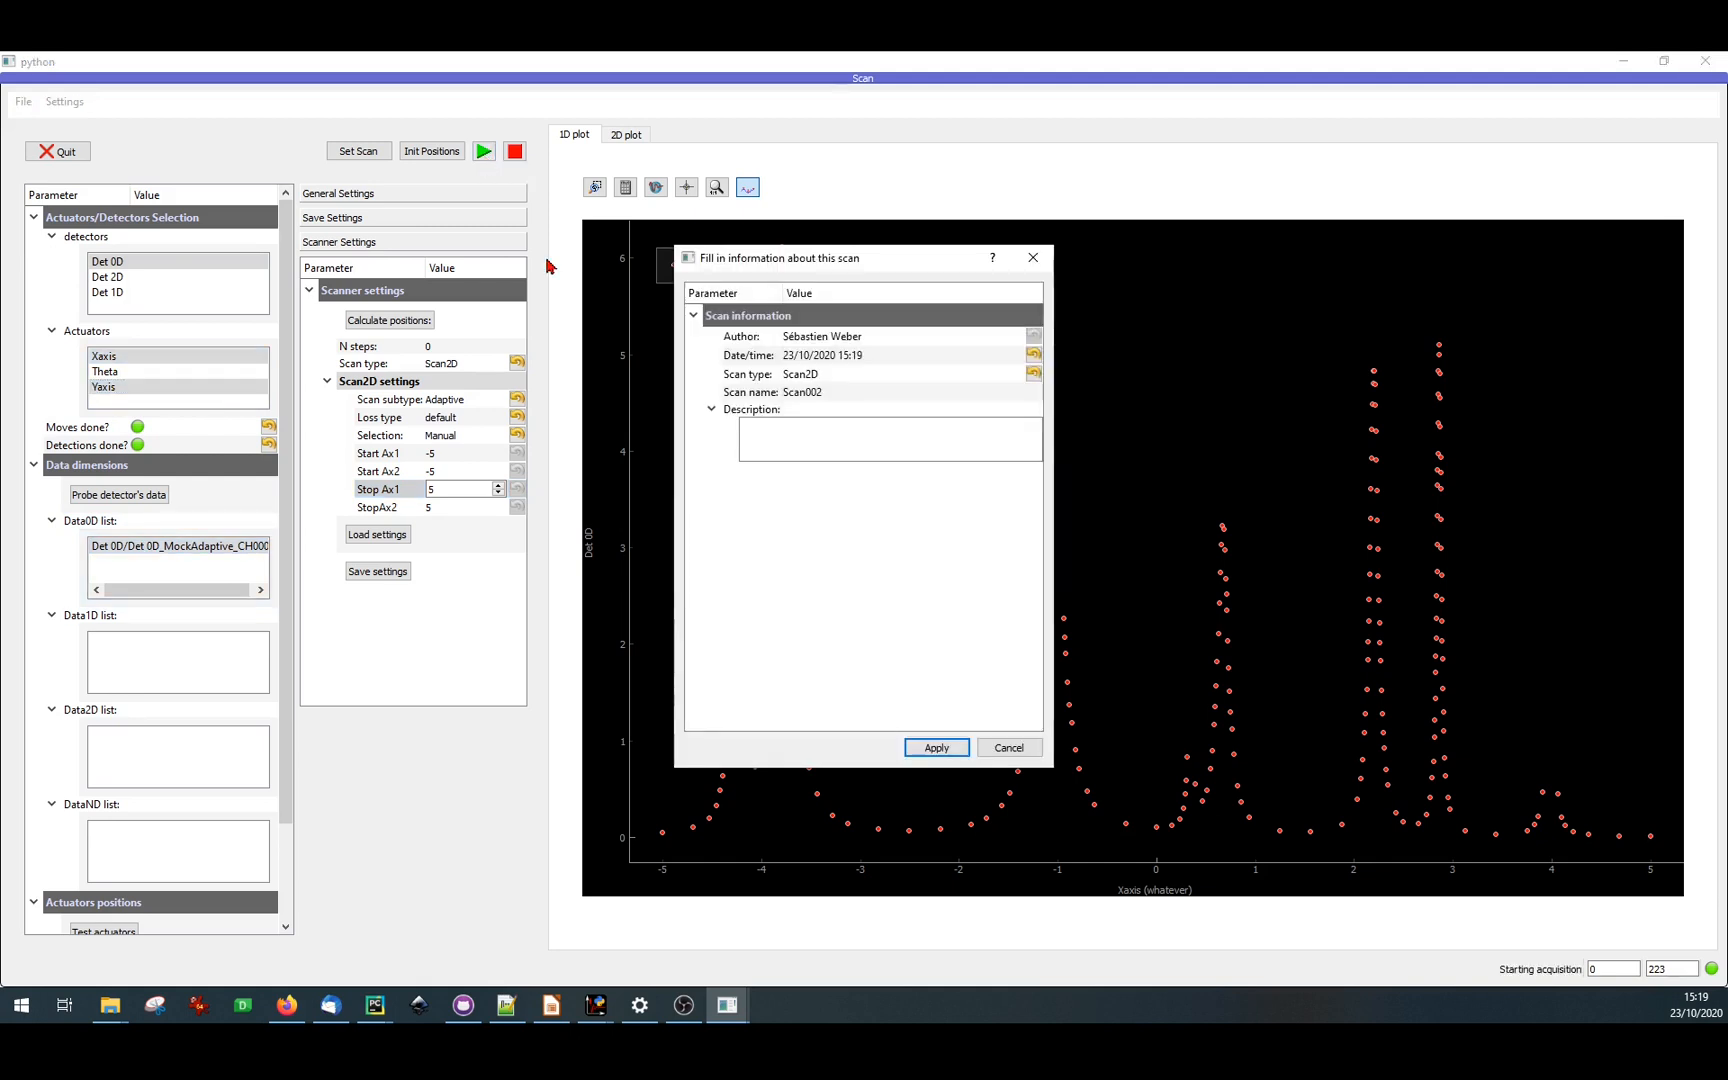
pyautogui.click(938, 752)
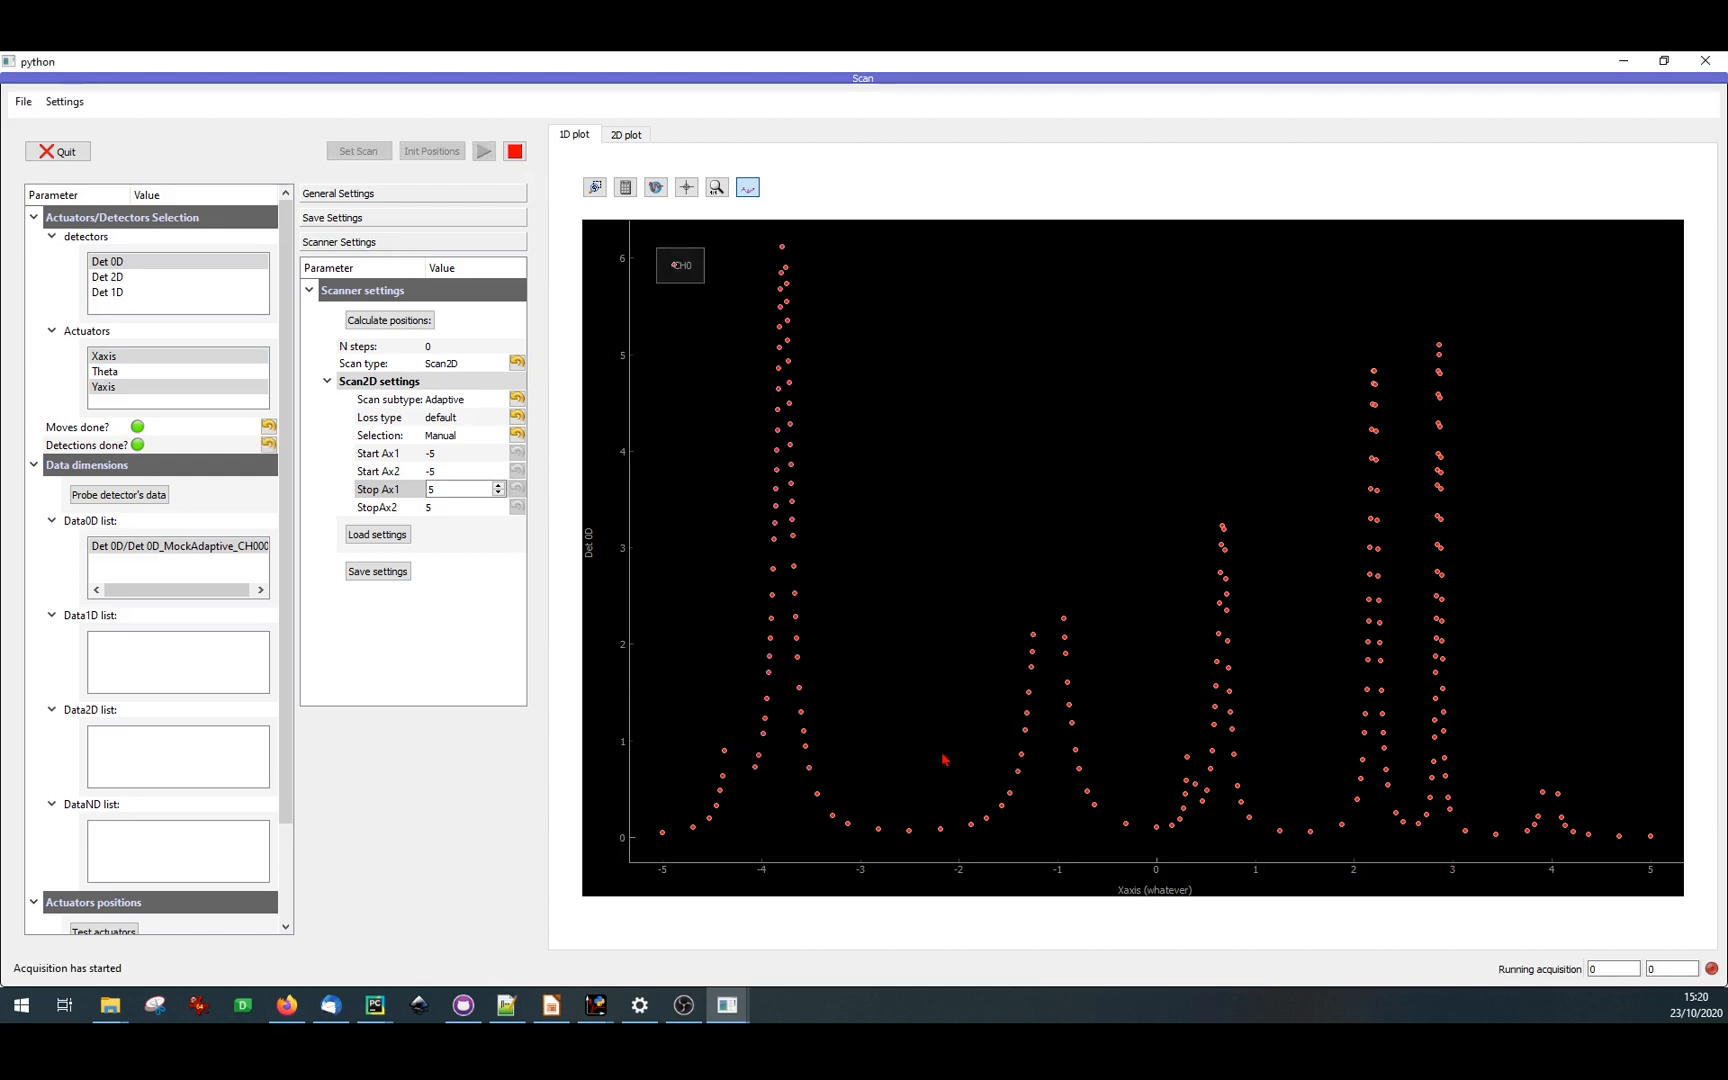
pyautogui.click(627, 135)
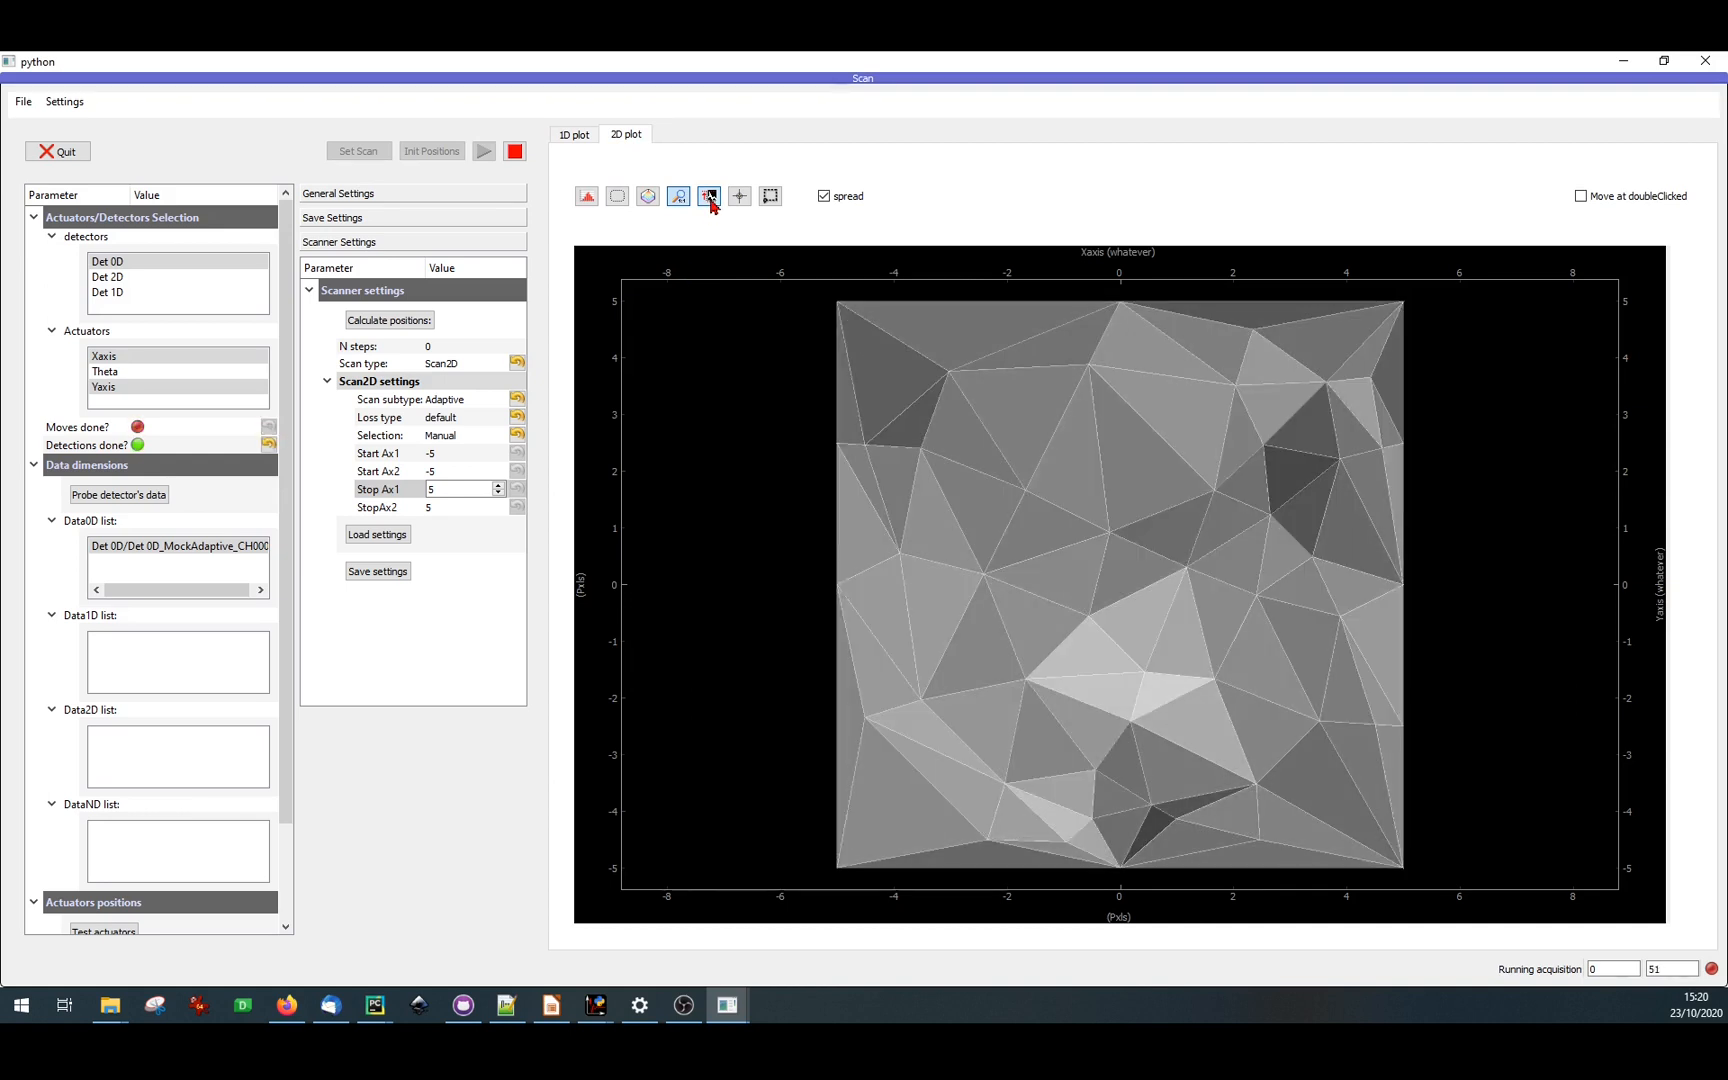
pyautogui.click(515, 153)
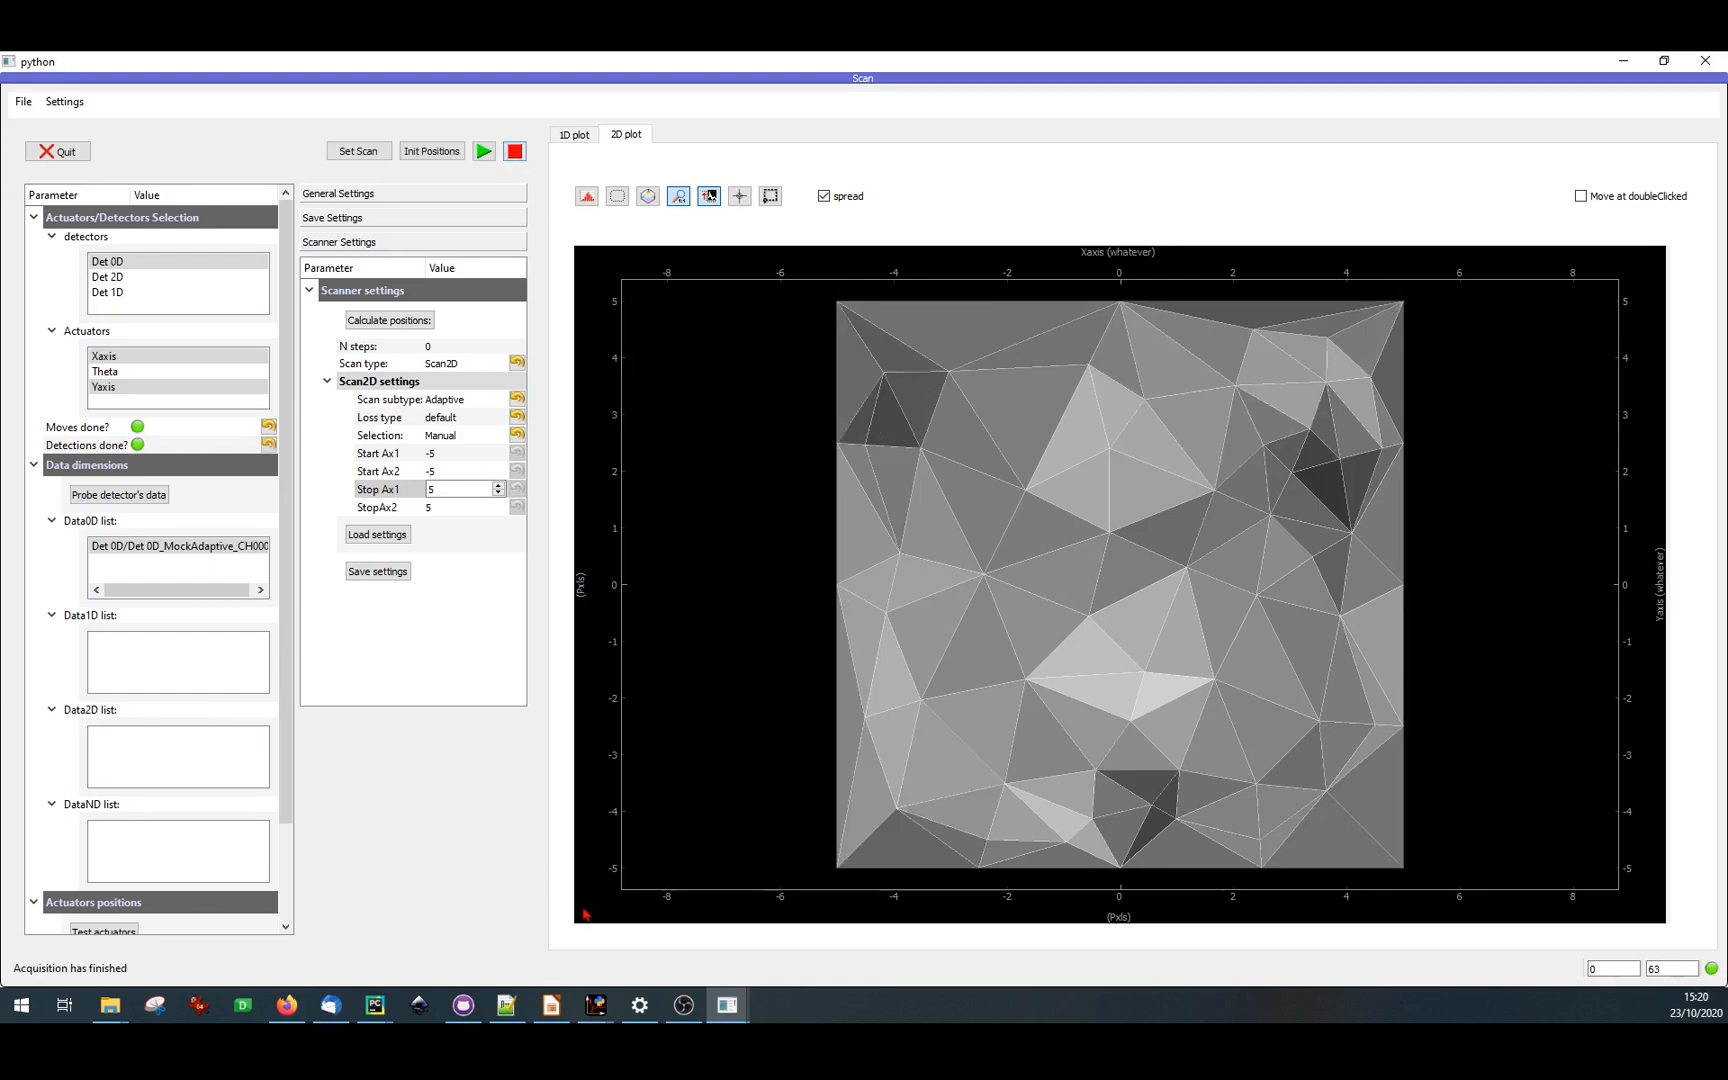
# - Switch to the preset_adaptive dashboard and set Det 0D's function type to Gaussians
pyautogui.moveTo(733, 1012)
pyautogui.click(815, 964)
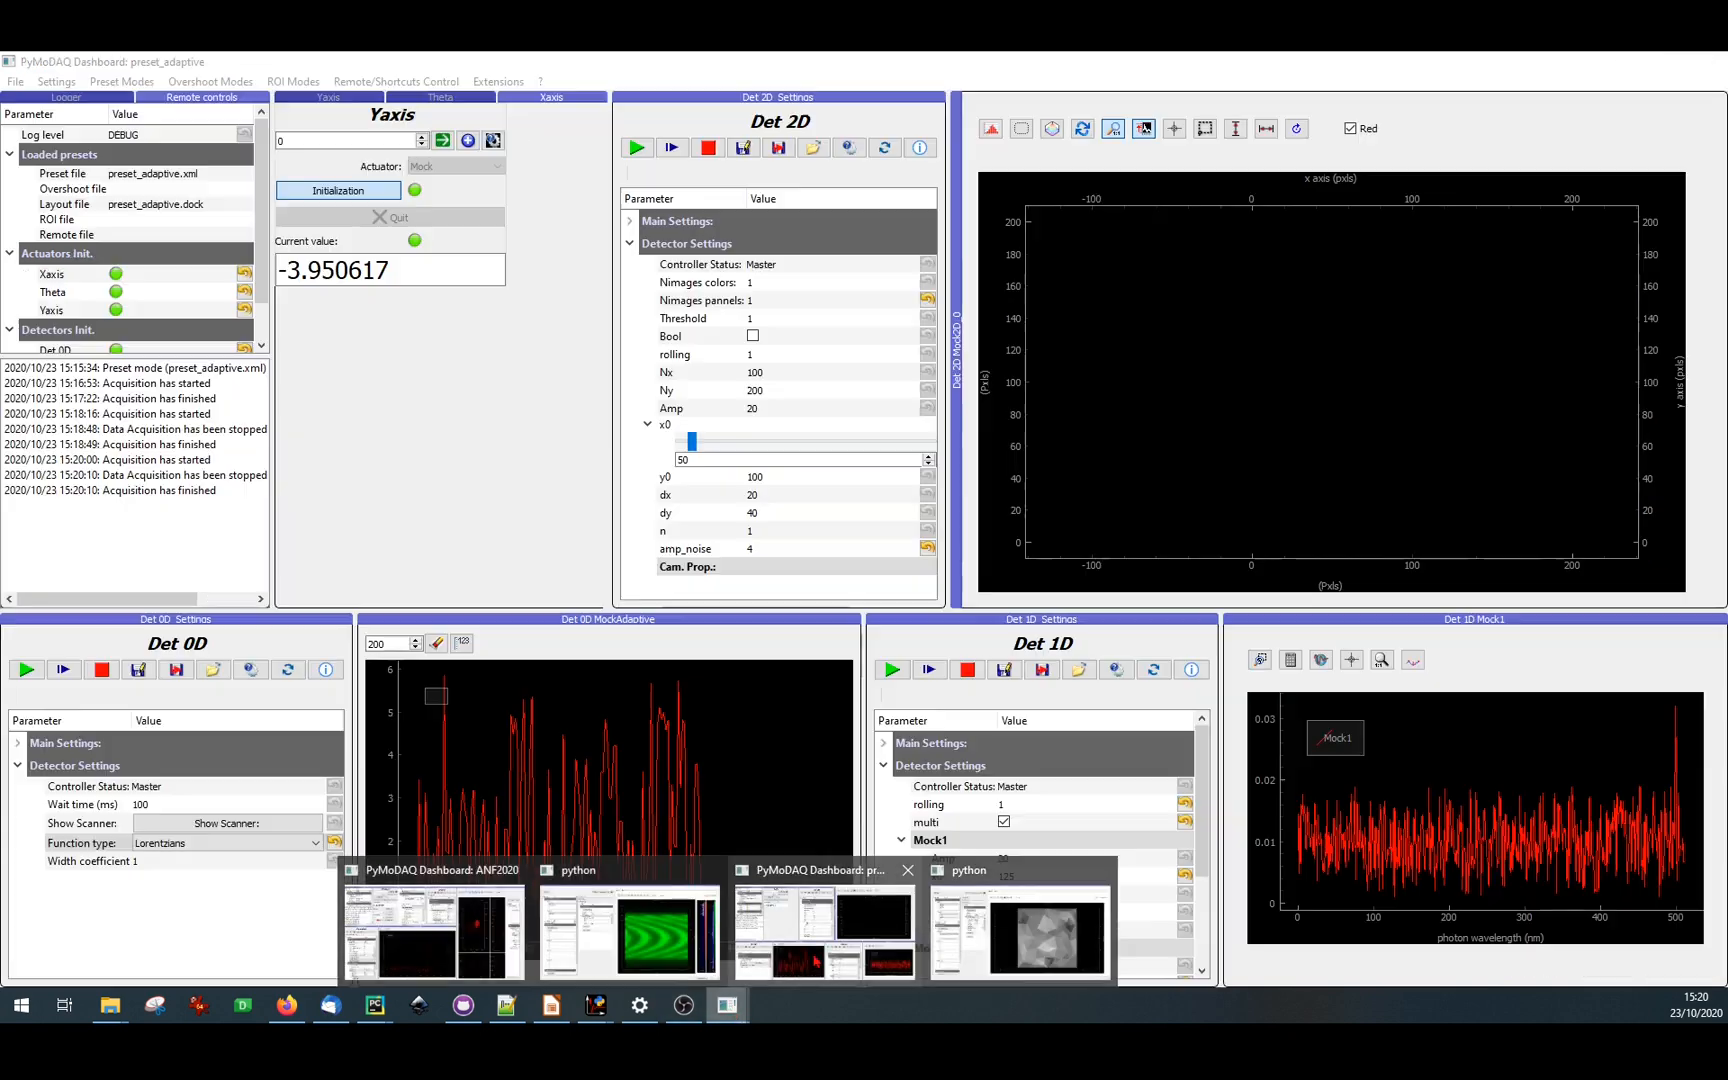
pyautogui.click(199, 847)
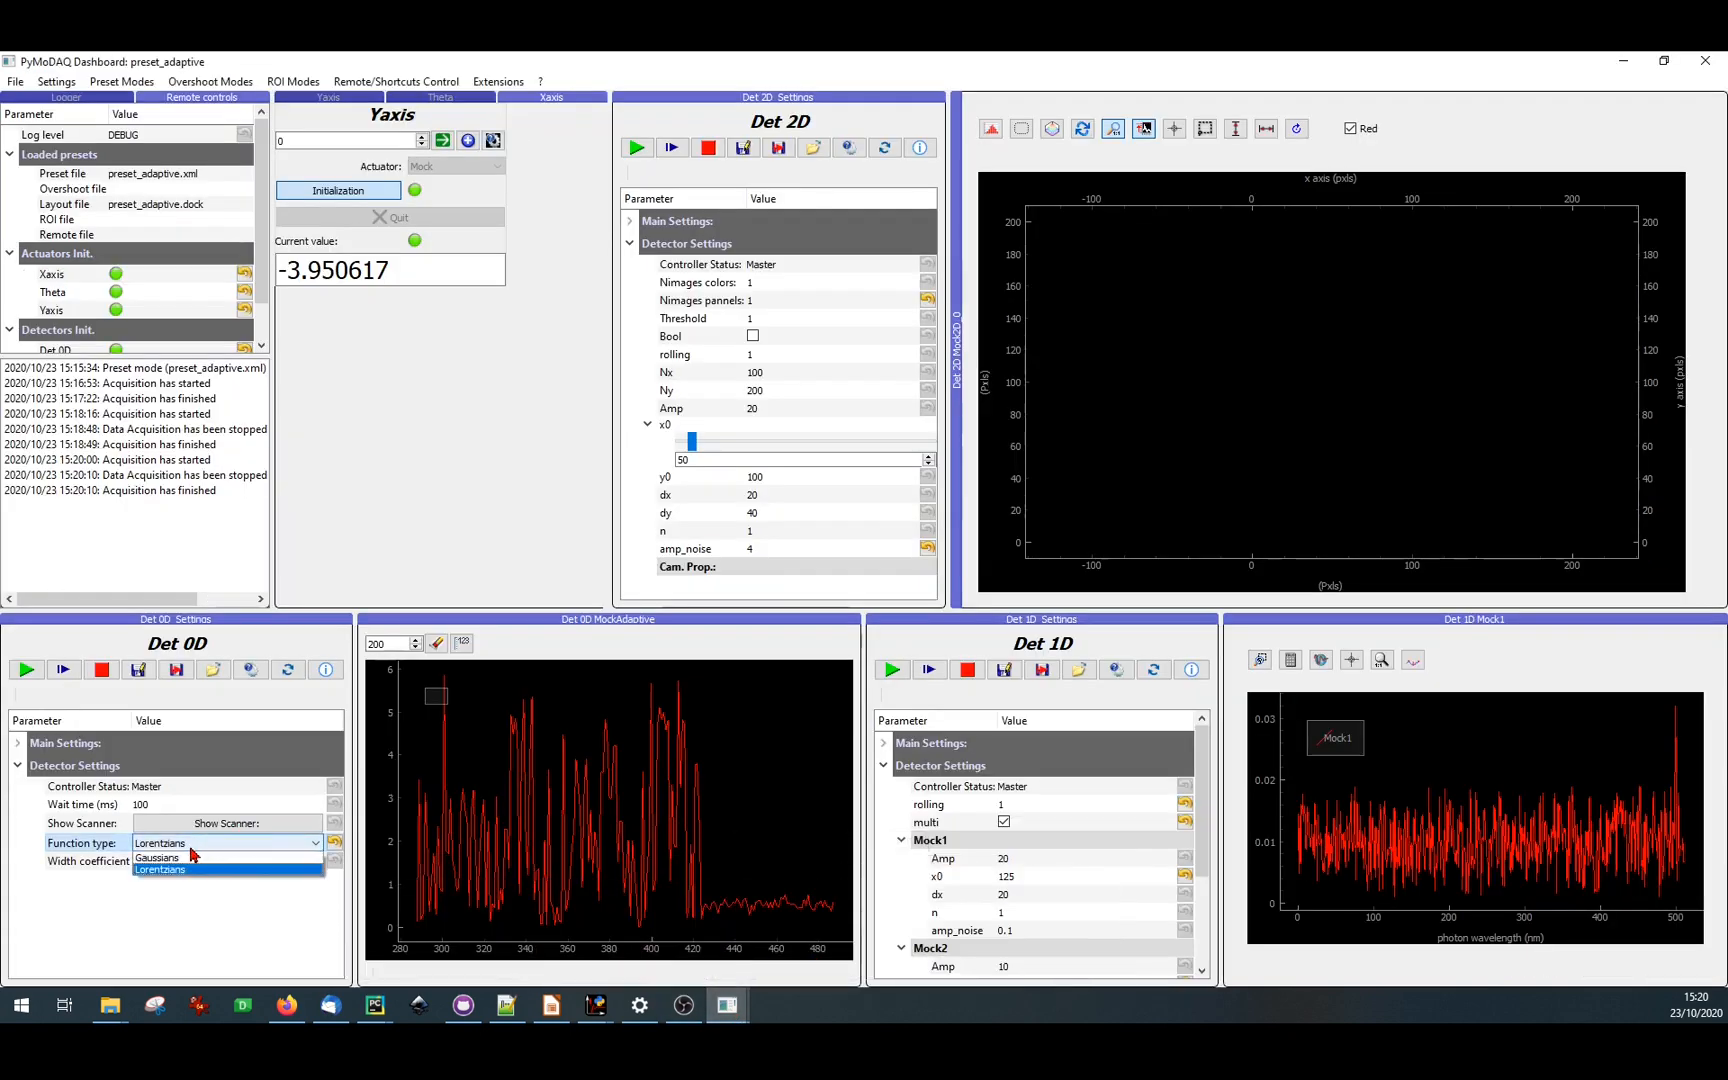
pyautogui.click(183, 866)
pyautogui.click(169, 849)
pyautogui.click(170, 840)
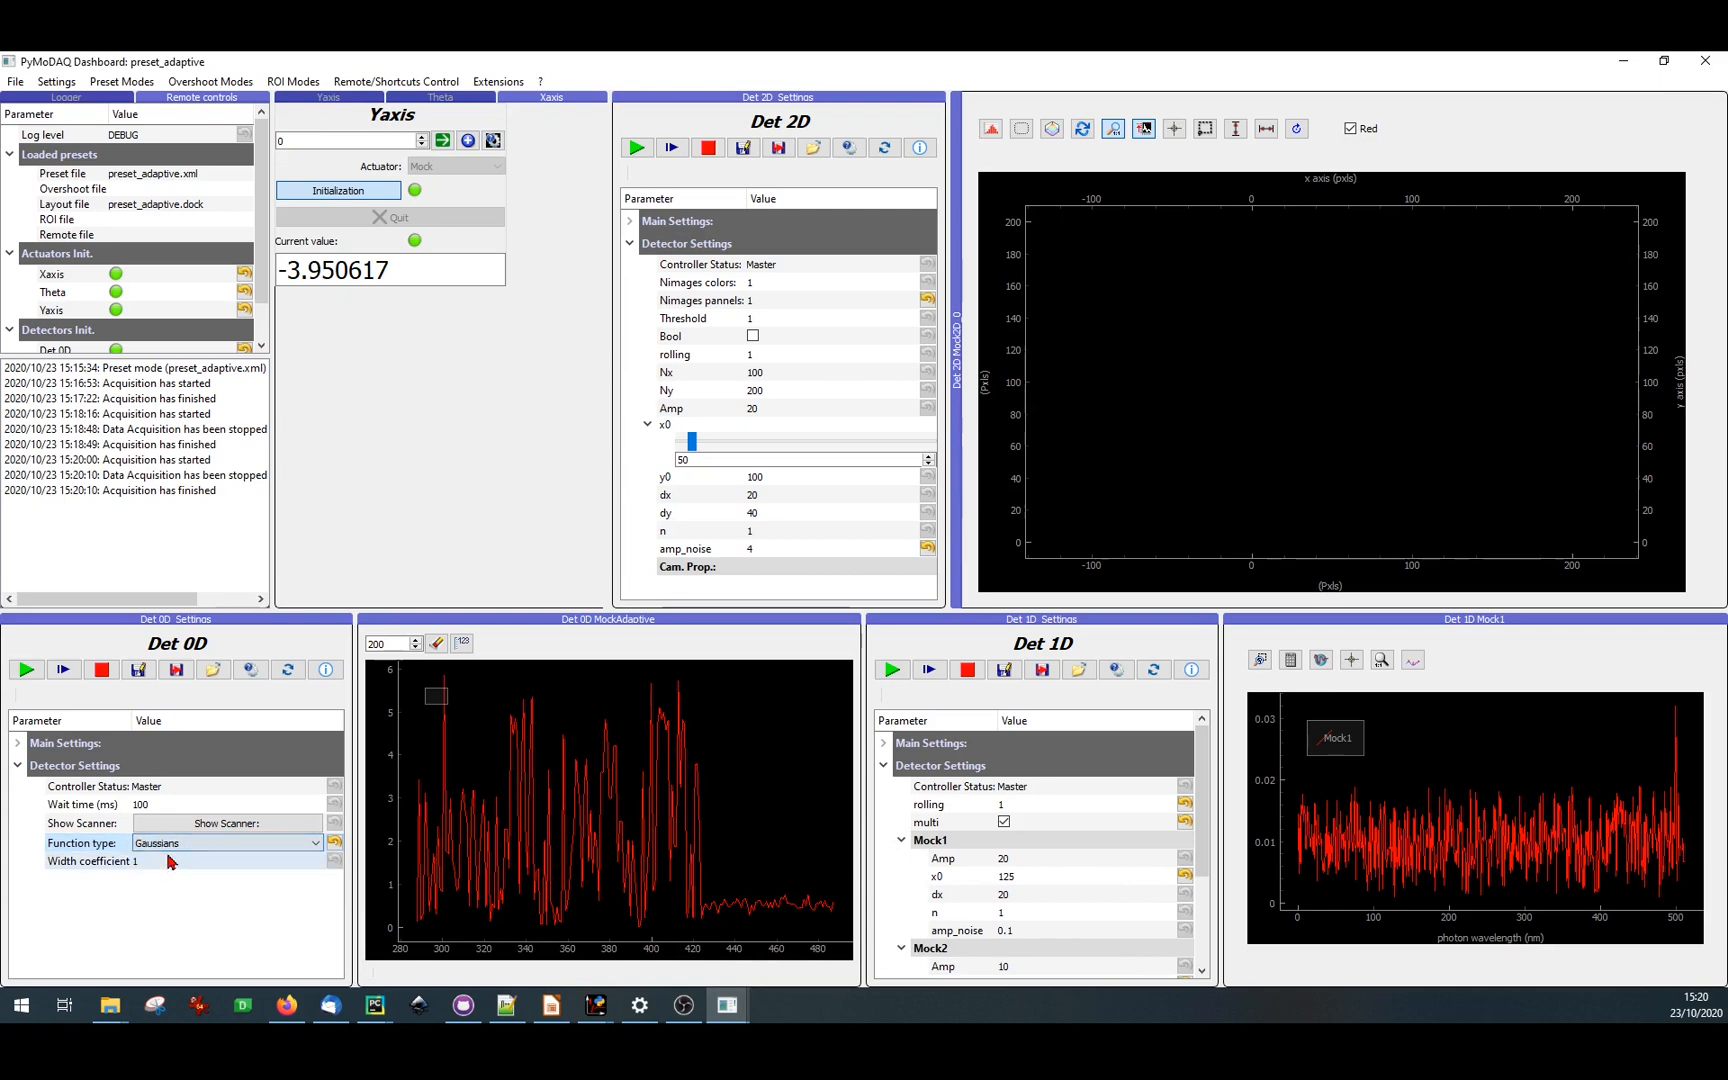
# - Return to the scan window, run the adaptive 2D scan again with the default scan information, and stop the acquisition
pyautogui.click(728, 1008)
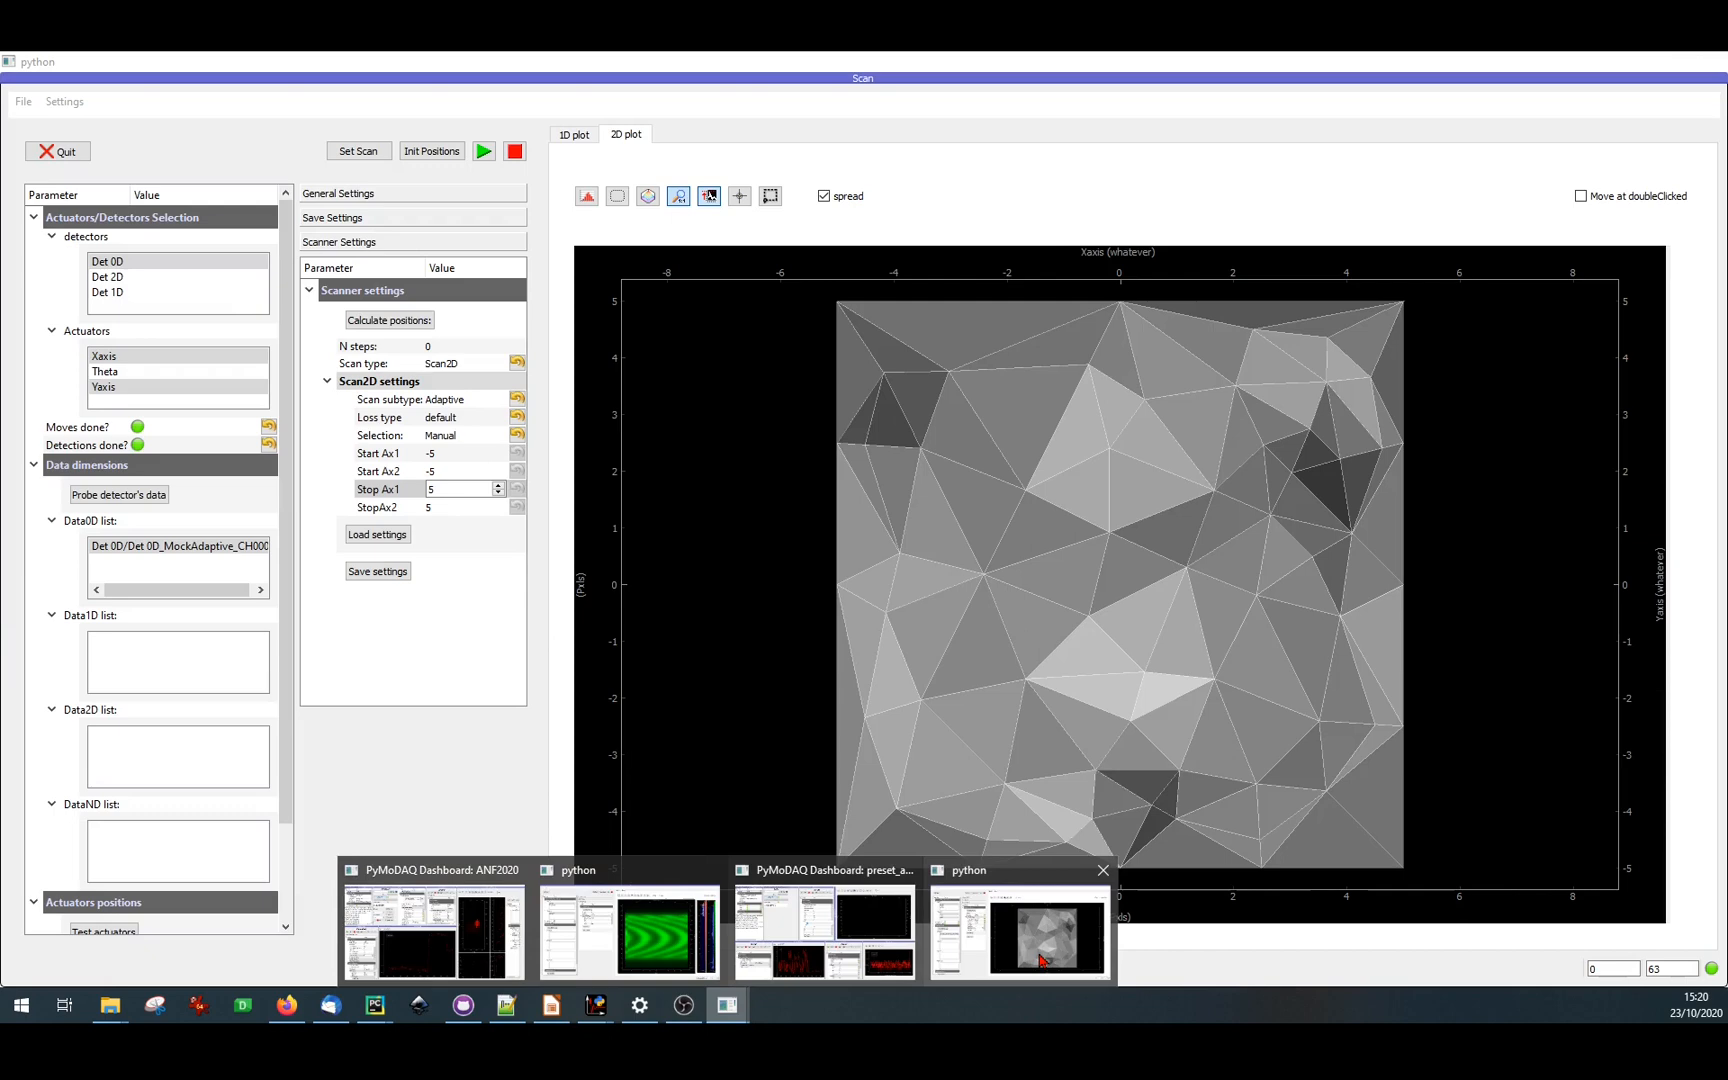
pyautogui.click(1040, 960)
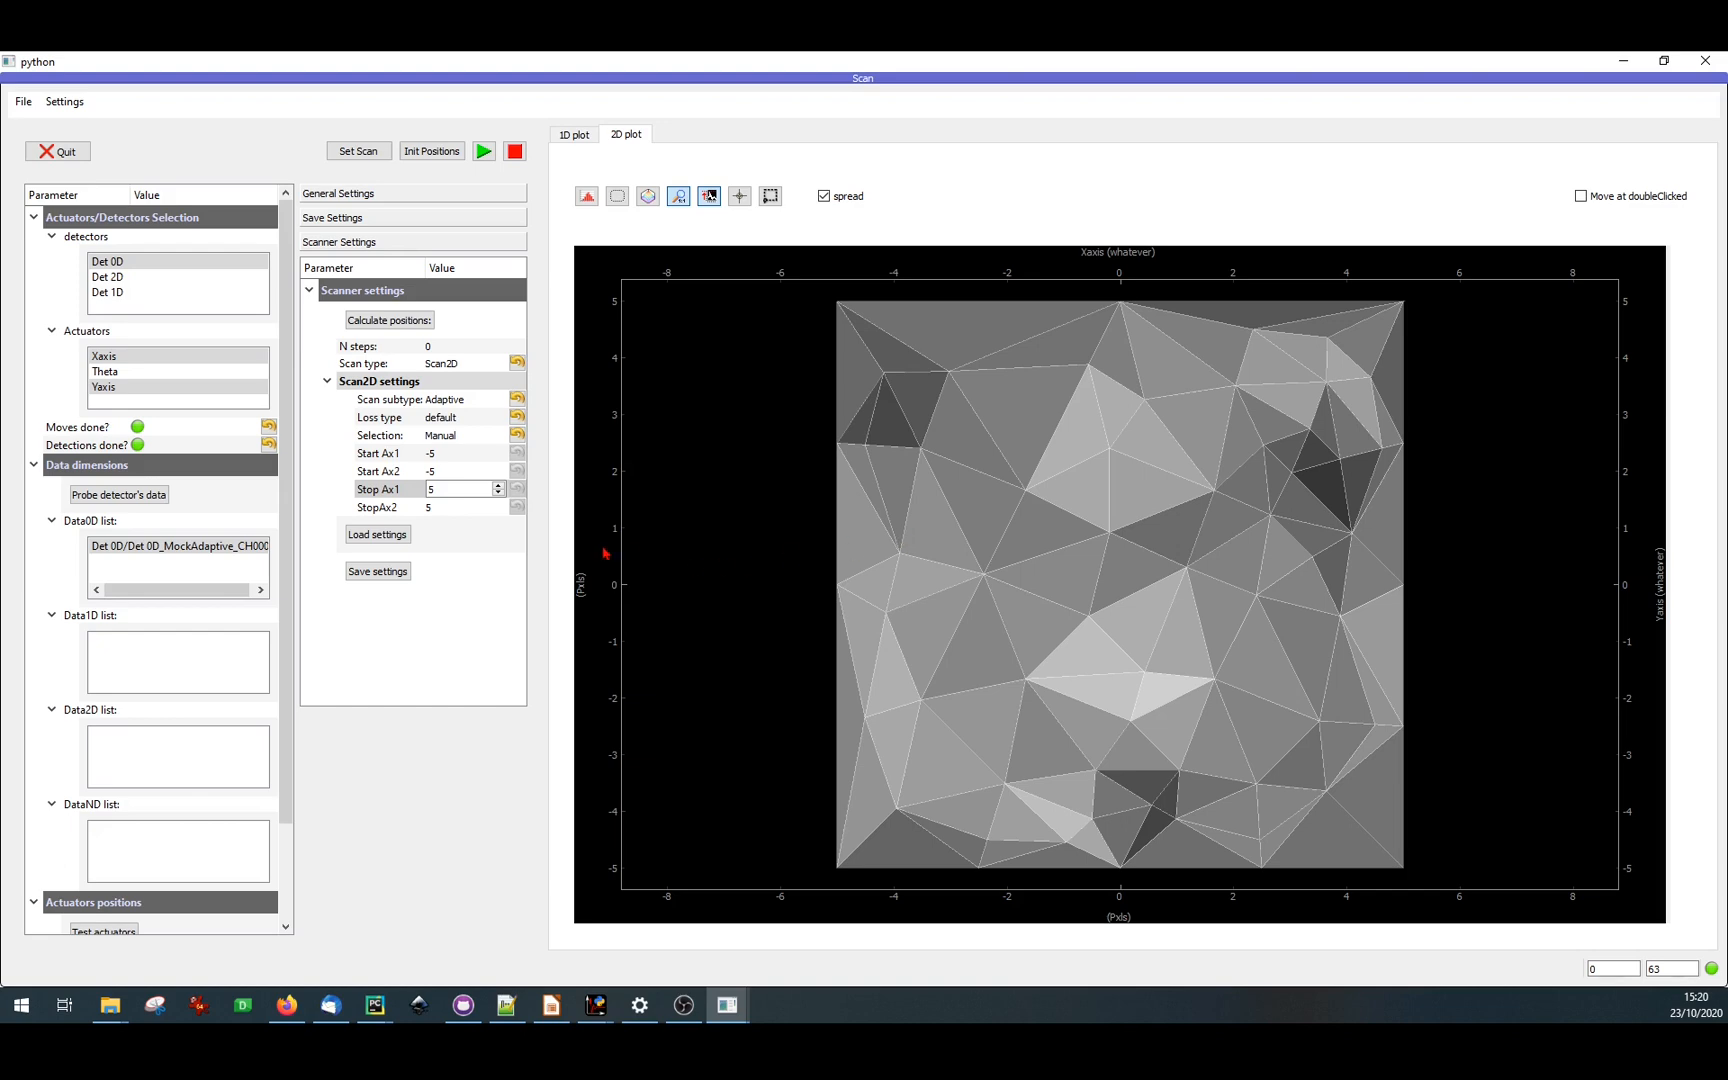
pyautogui.click(484, 151)
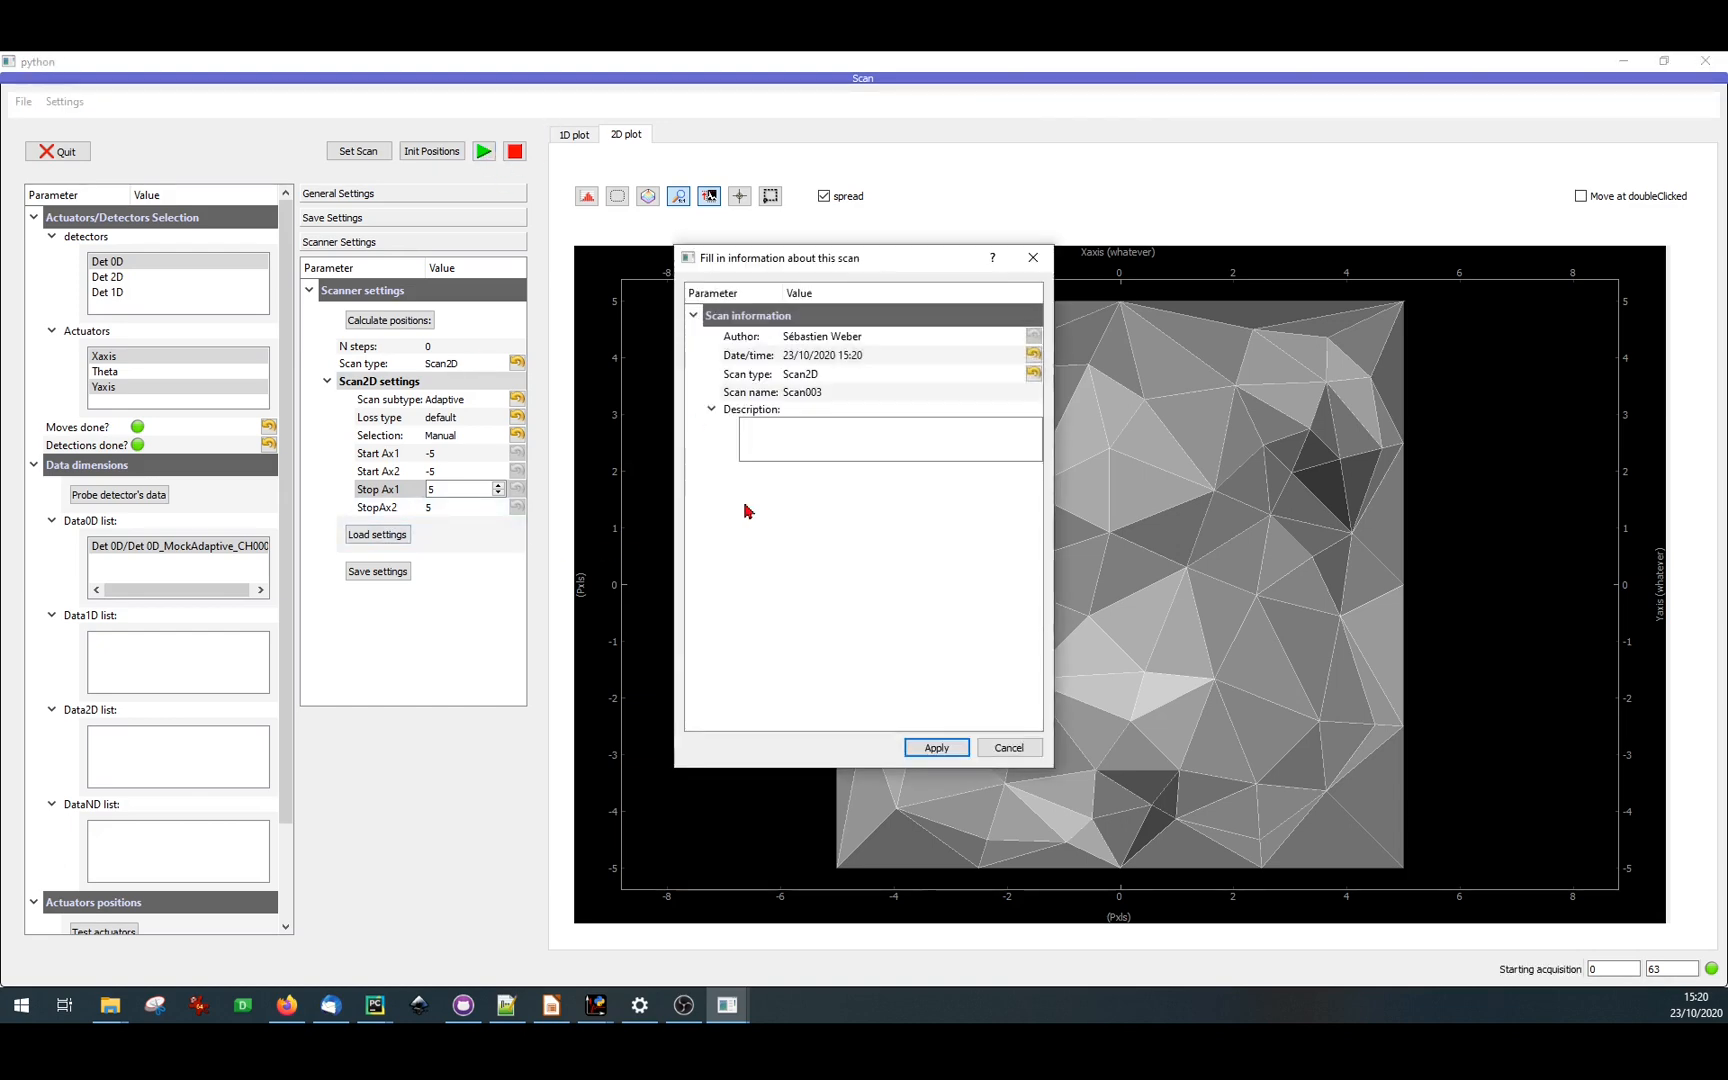
pyautogui.click(930, 750)
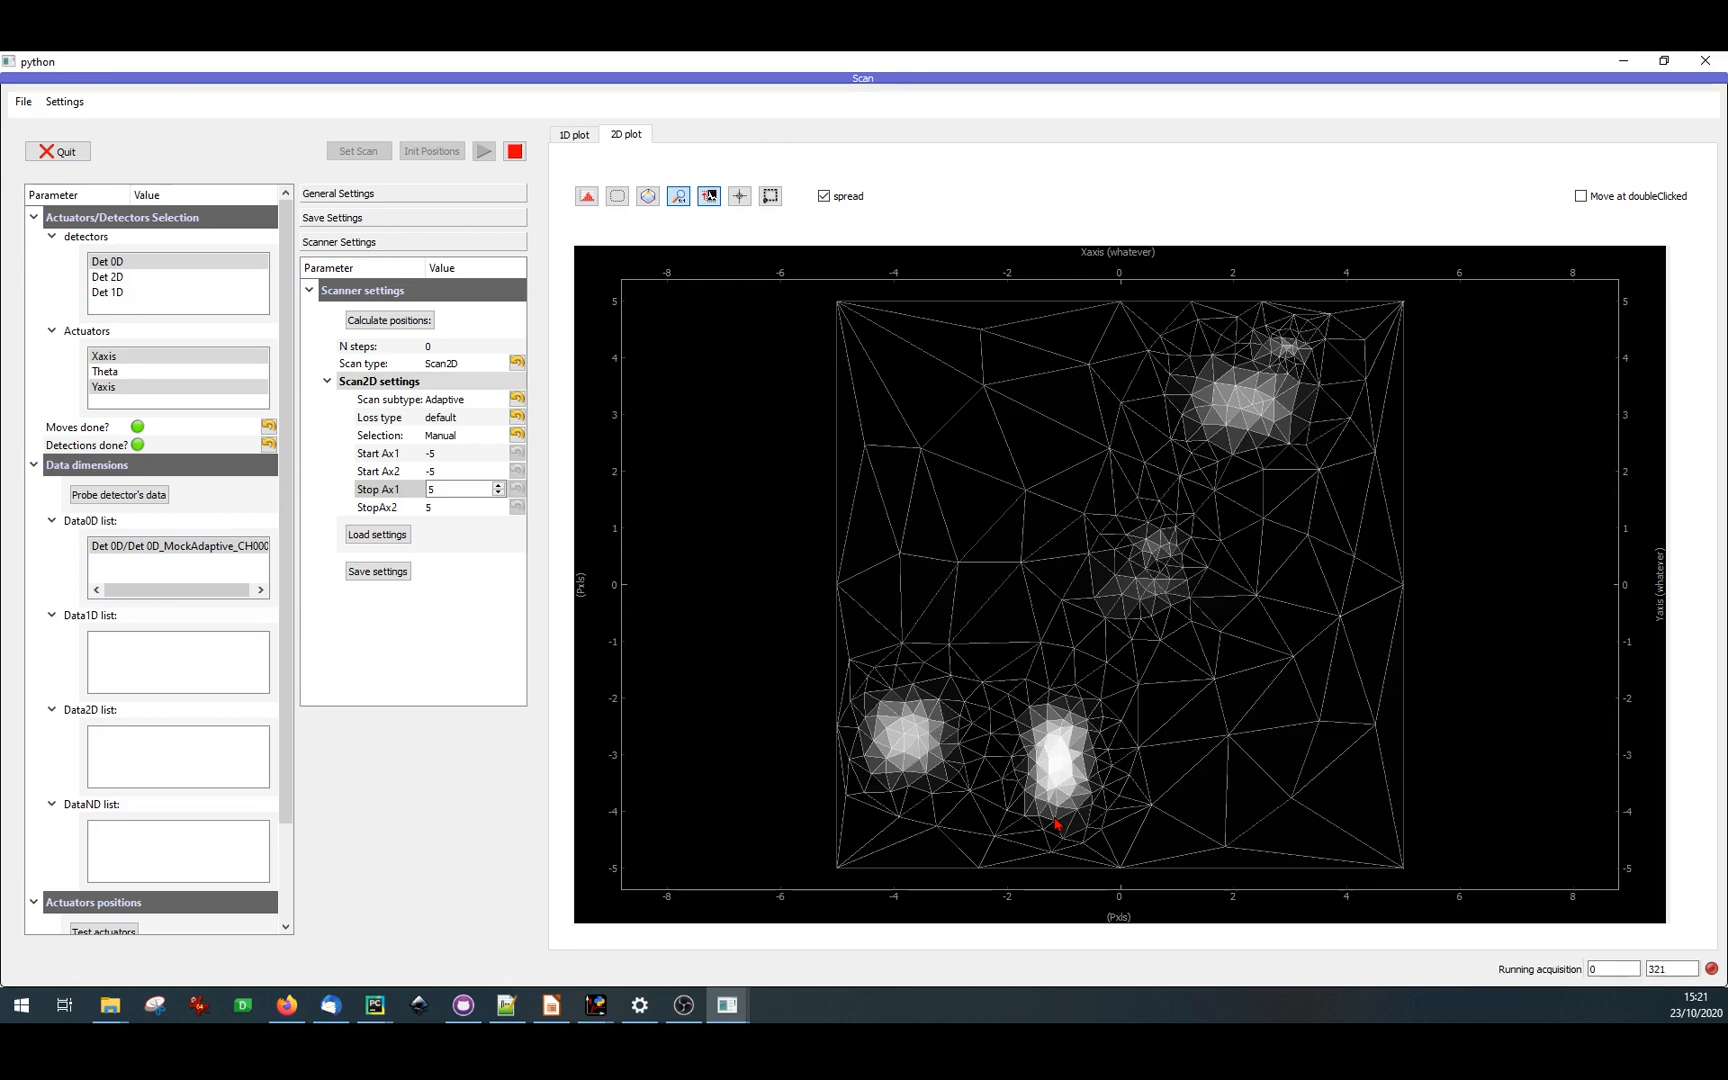
pyautogui.click(216, 568)
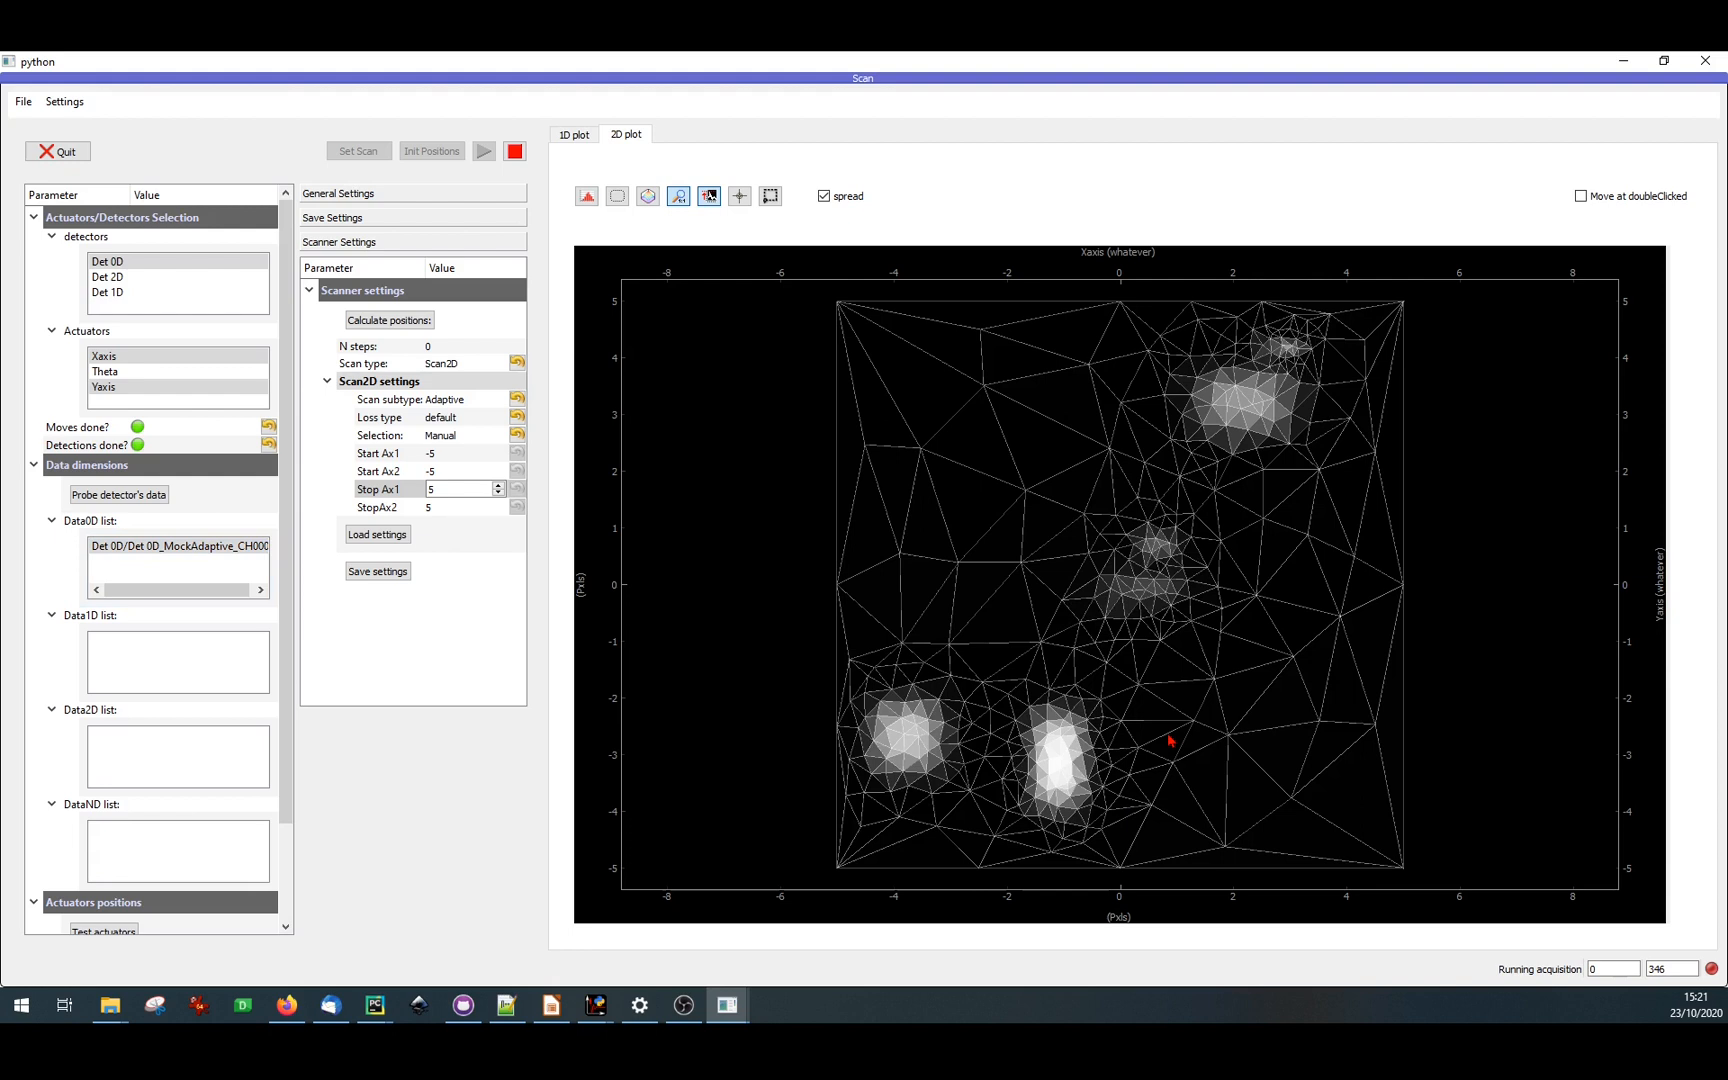
pyautogui.click(517, 153)
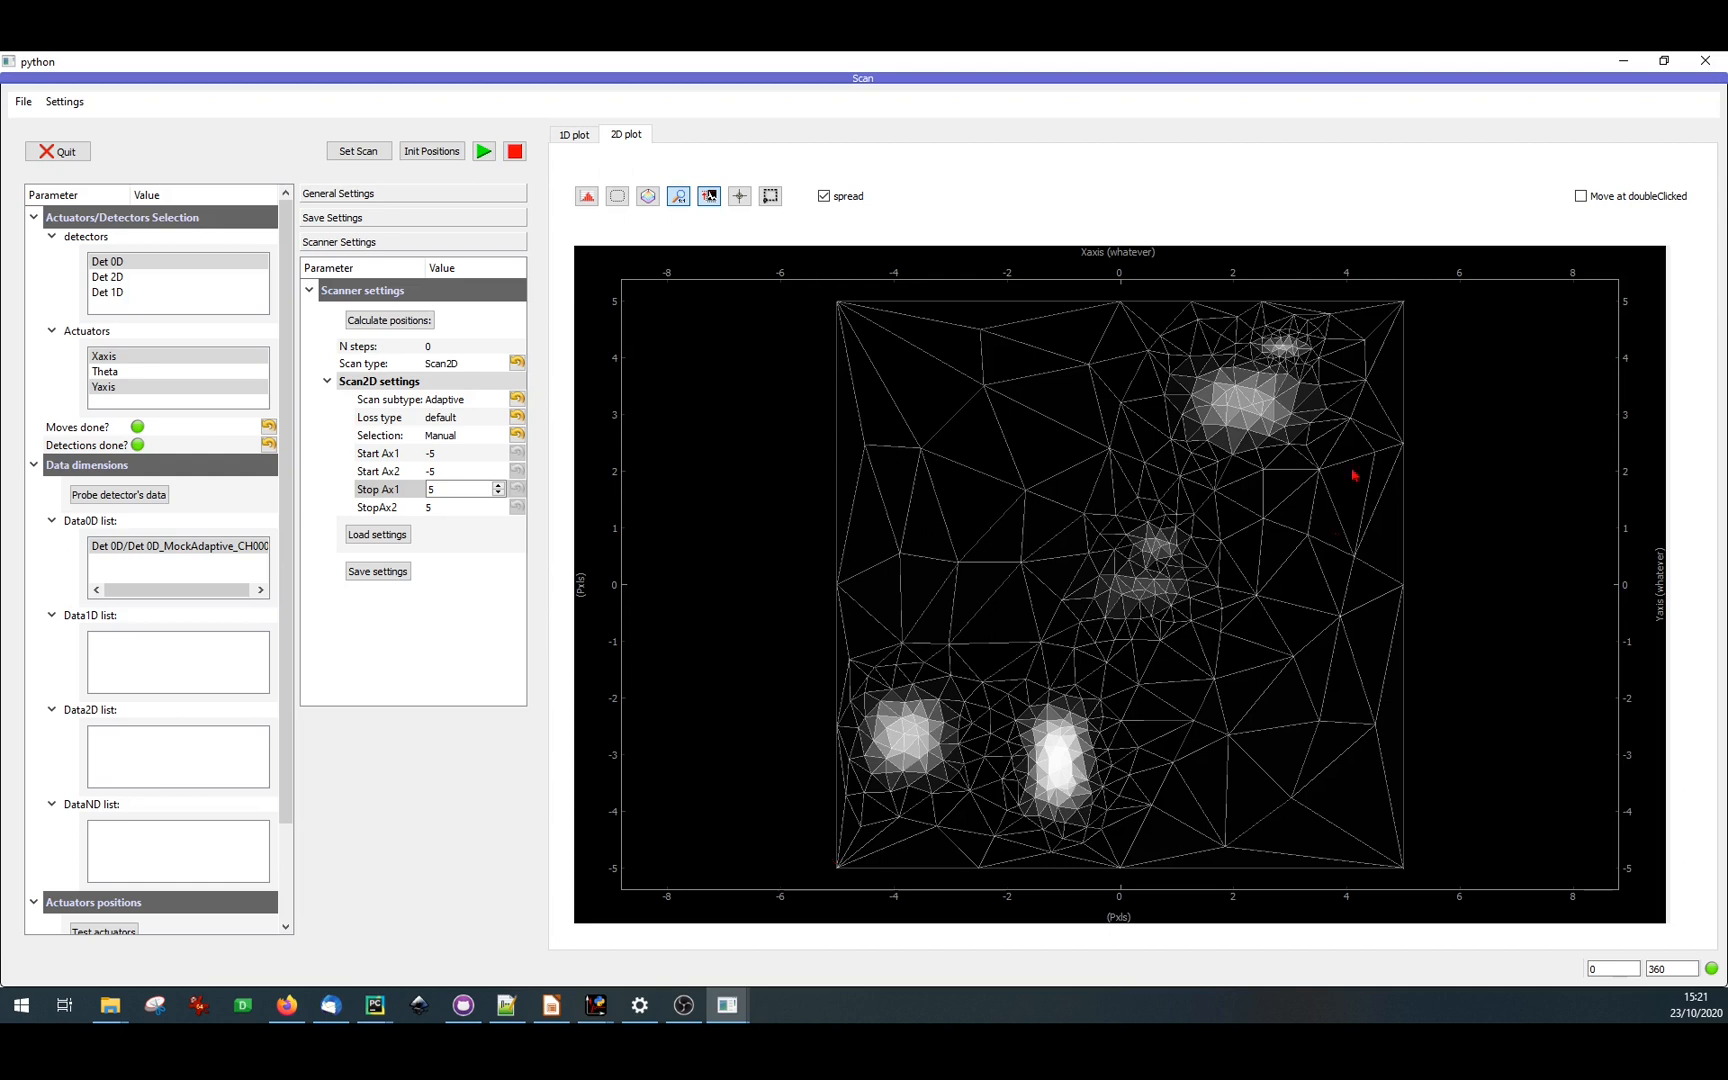
# - Change the 2D scan subtype to Linear and its selection to FromROI, using DAQ_Scan as the source module
pyautogui.click(470, 401)
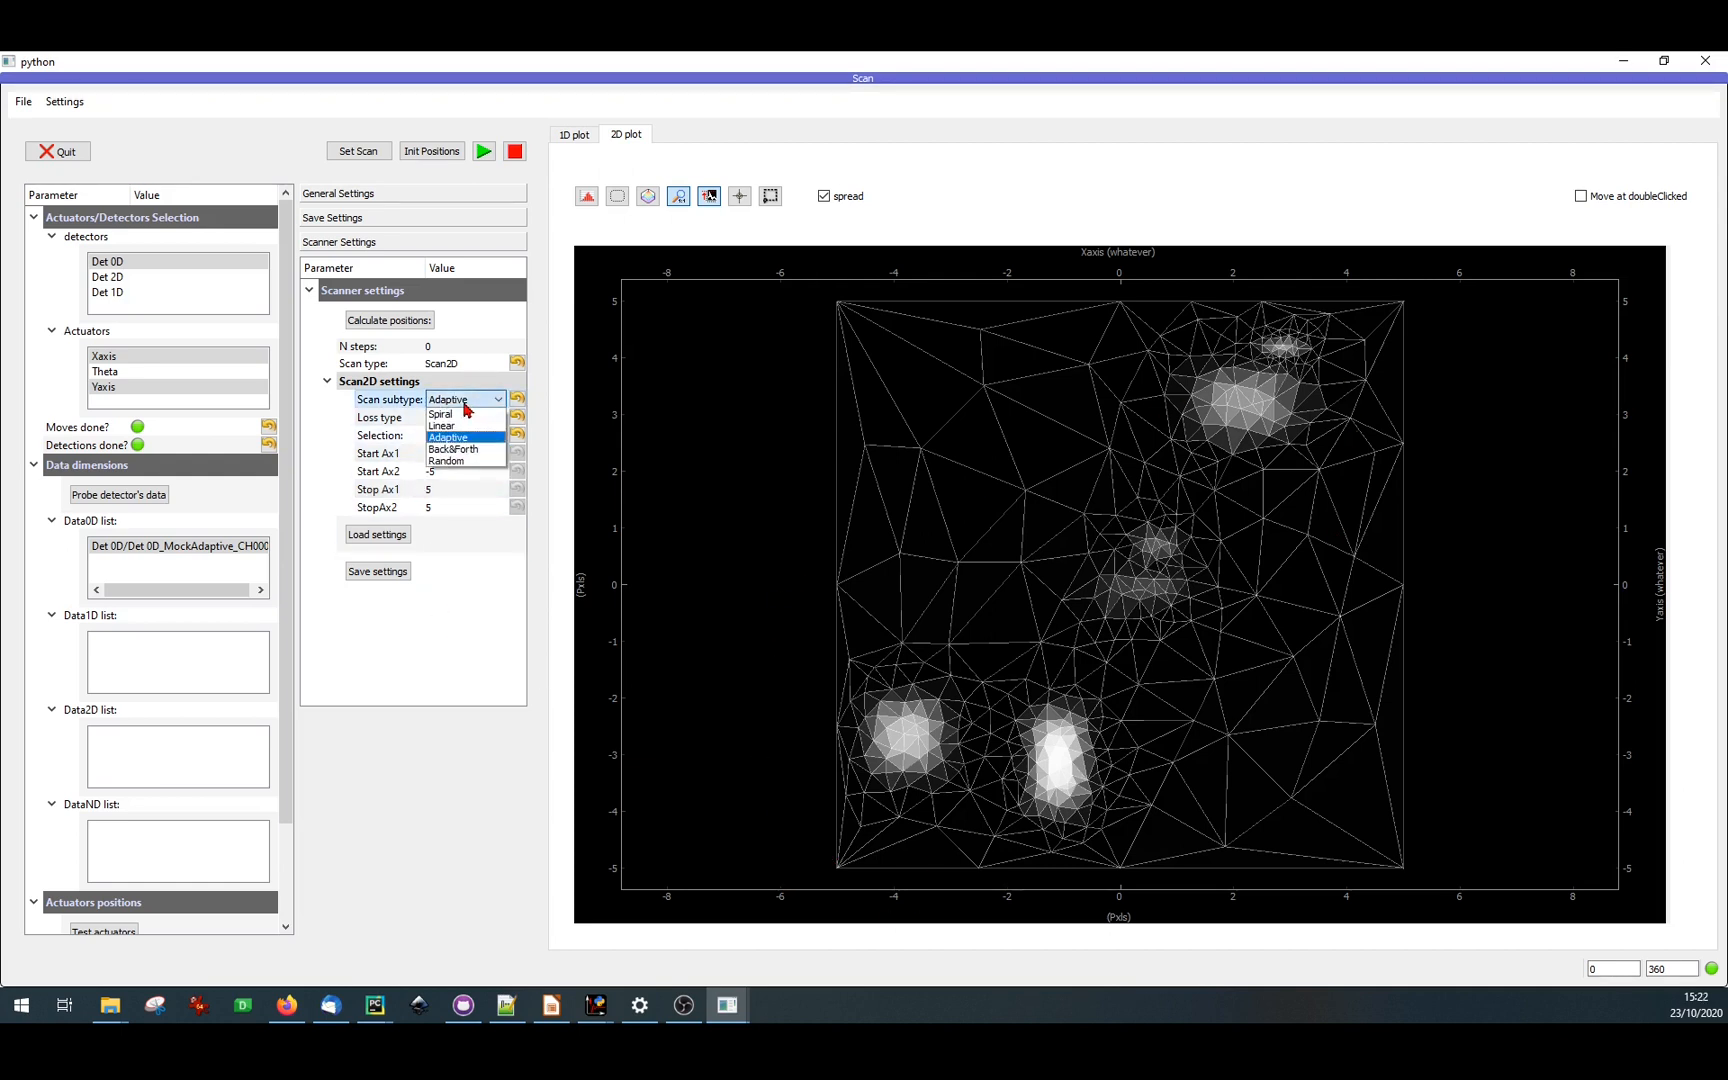
pyautogui.click(449, 424)
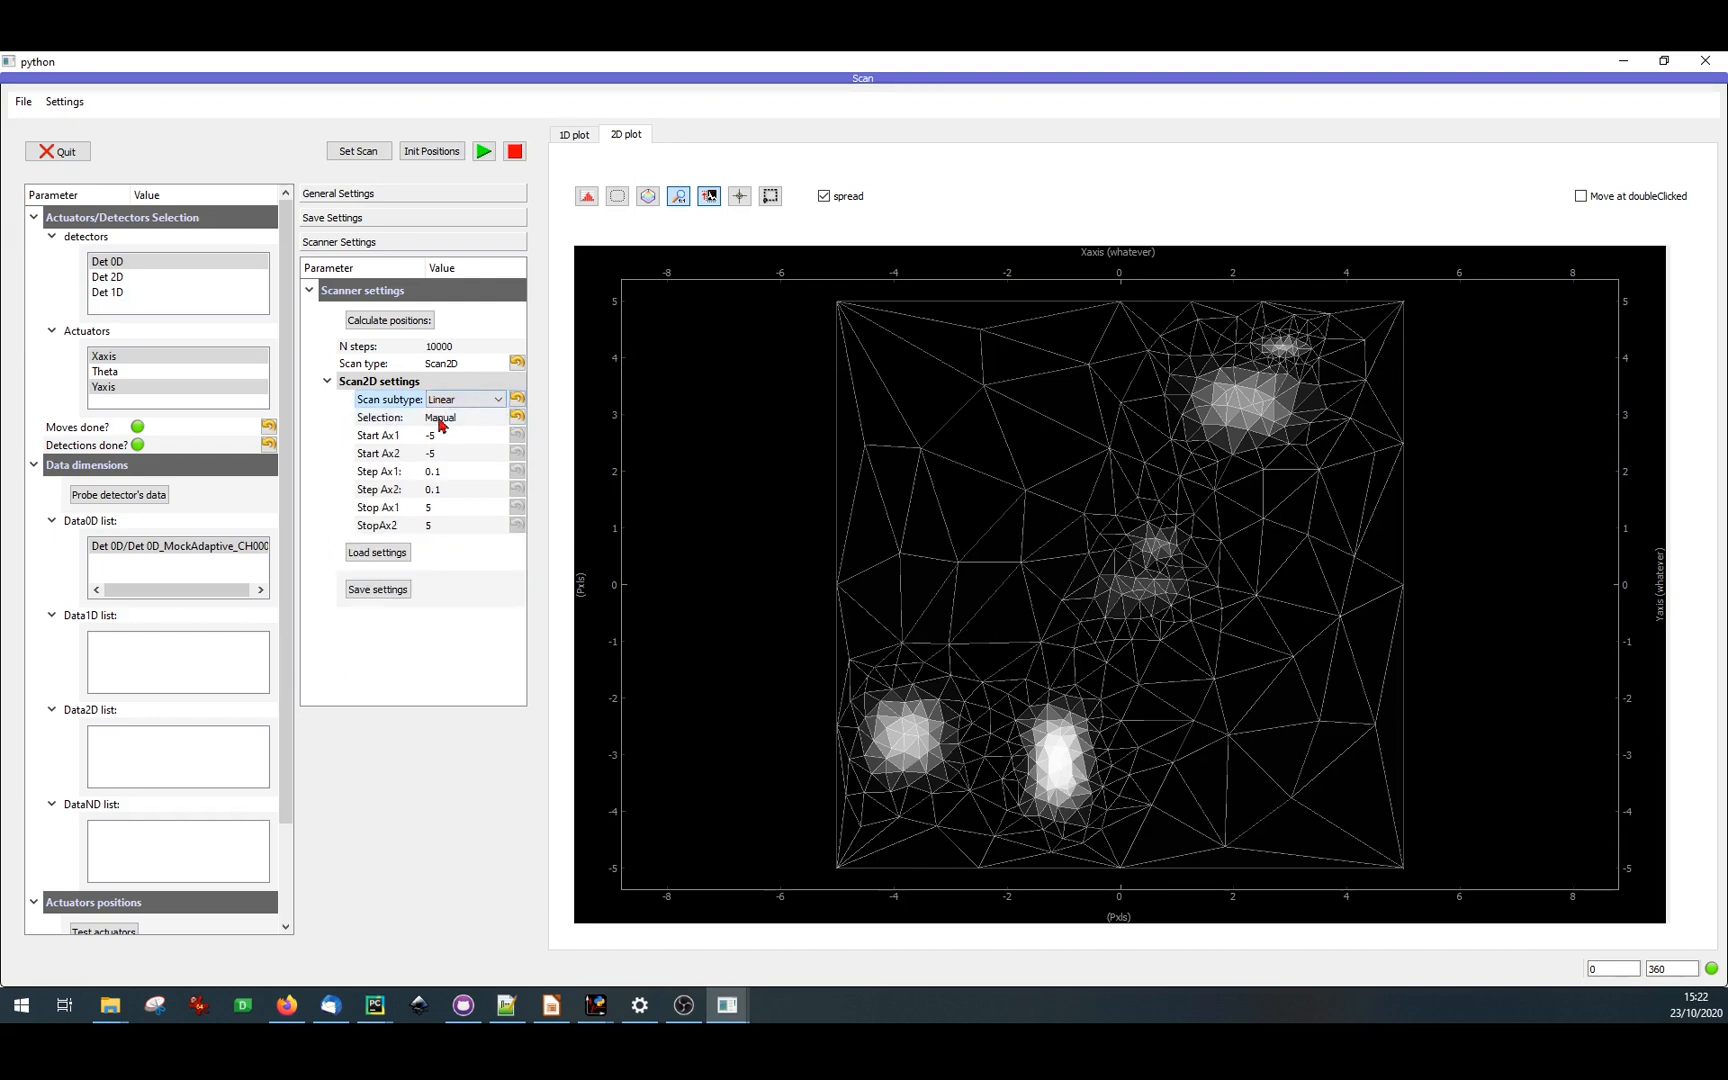
pyautogui.click(449, 425)
pyautogui.click(463, 427)
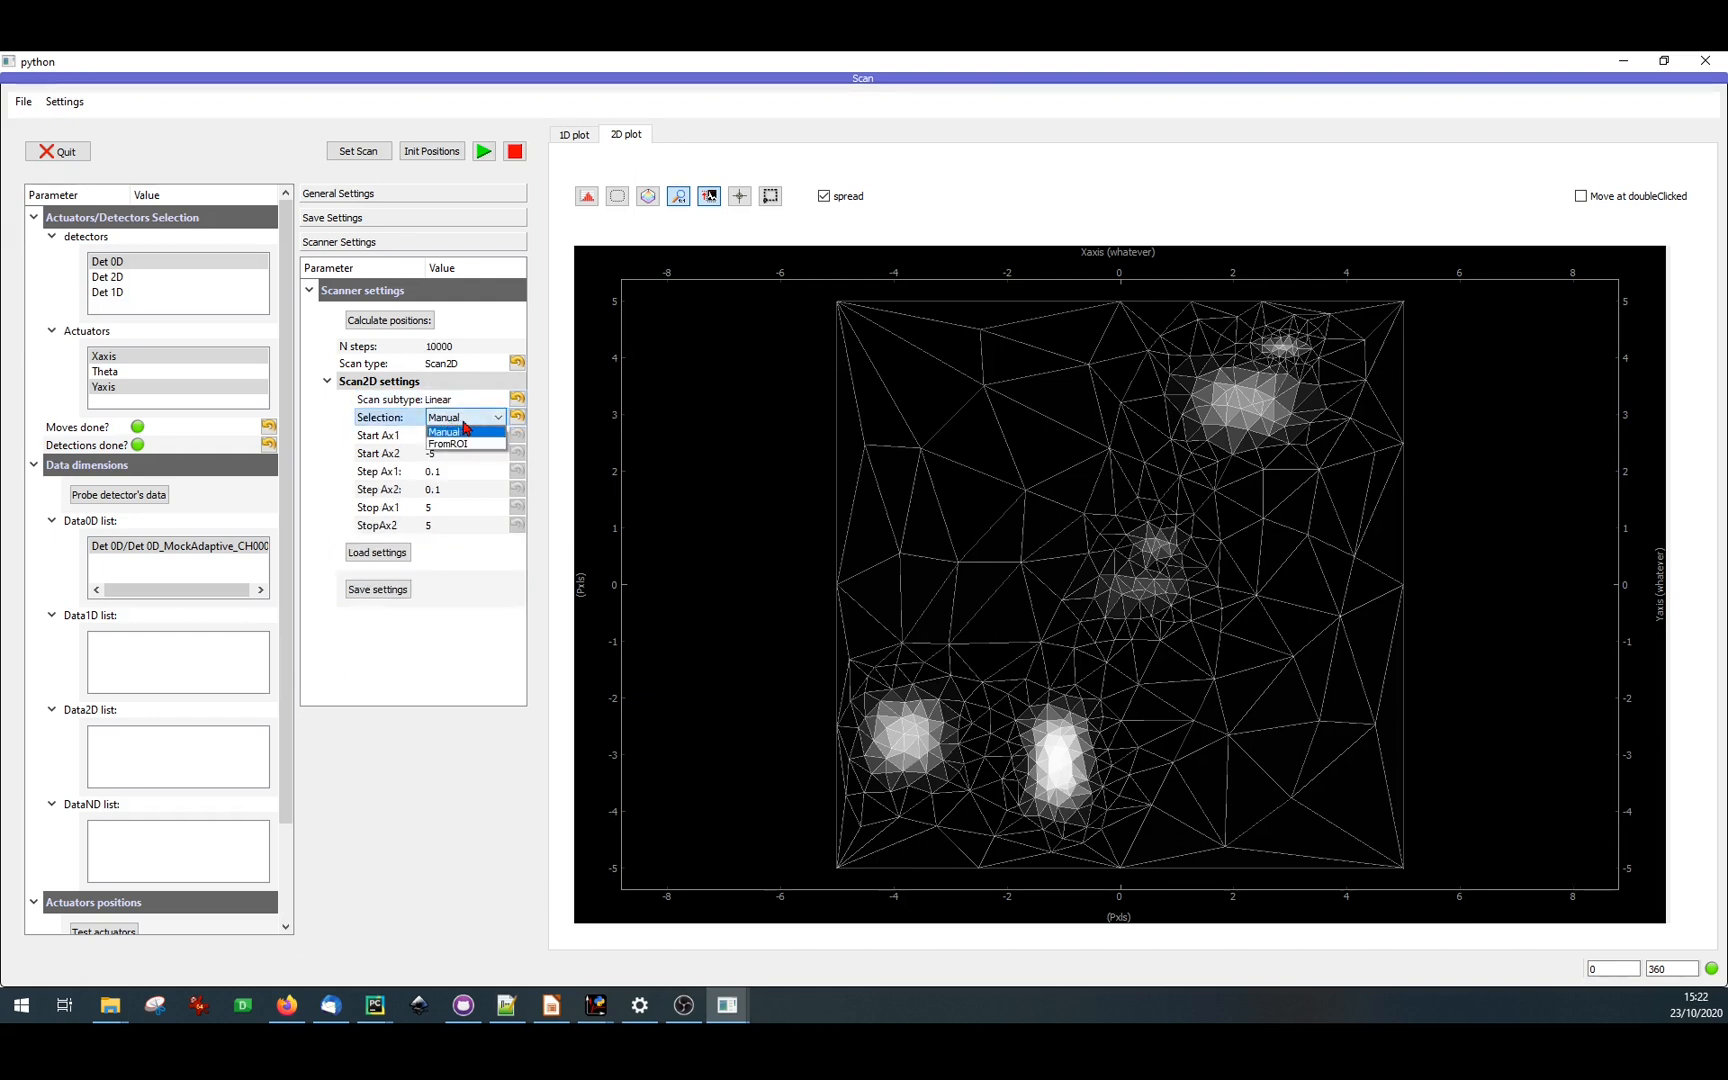
pyautogui.click(462, 444)
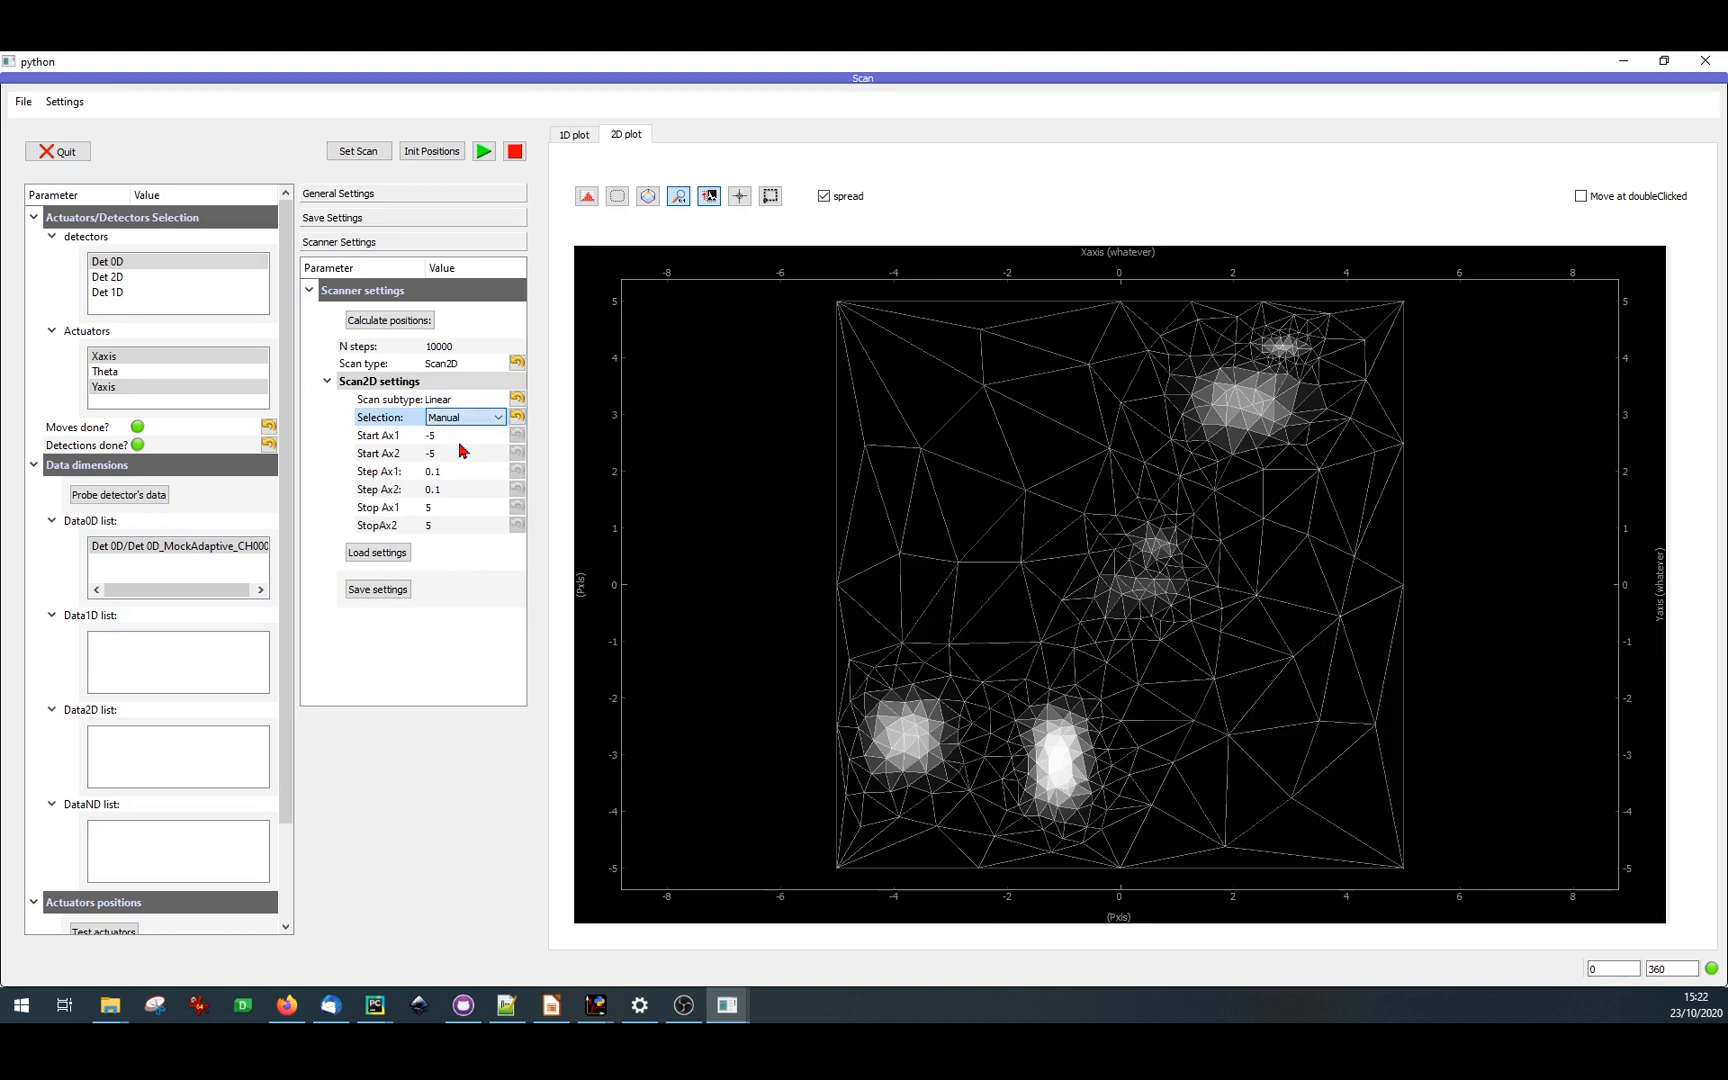
pyautogui.click(459, 440)
pyautogui.click(459, 440)
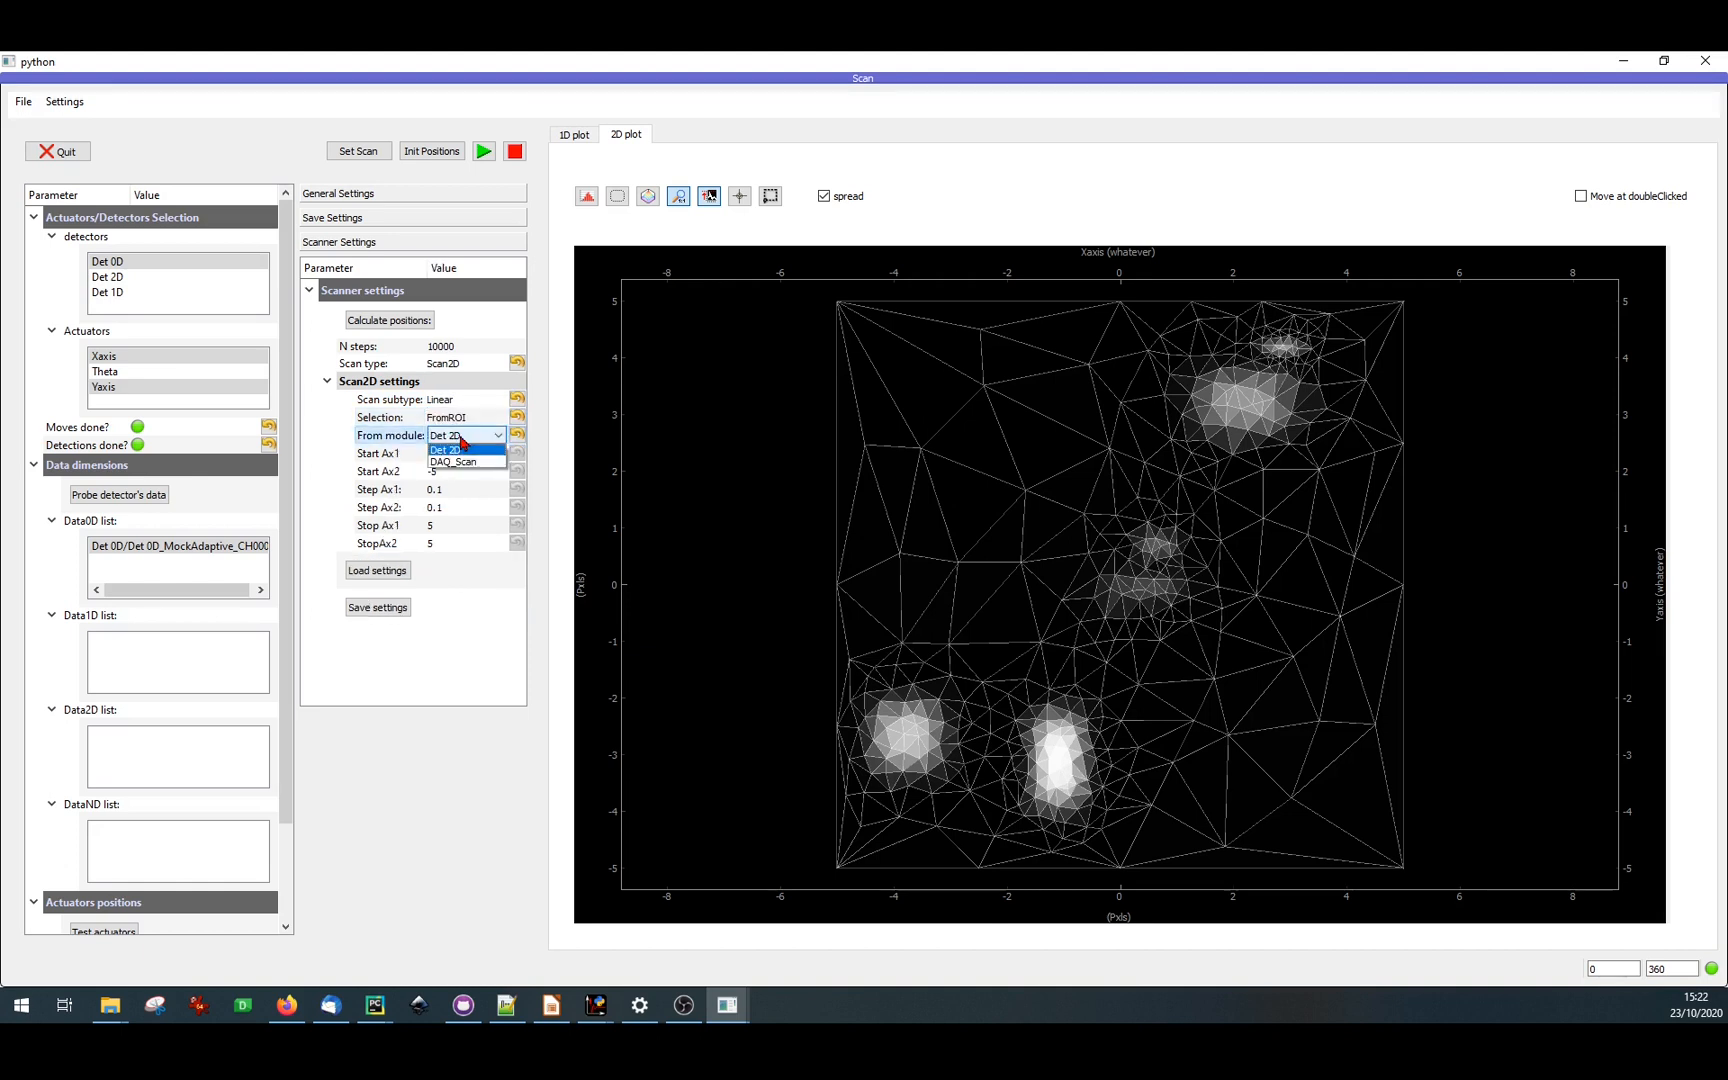
pyautogui.click(466, 470)
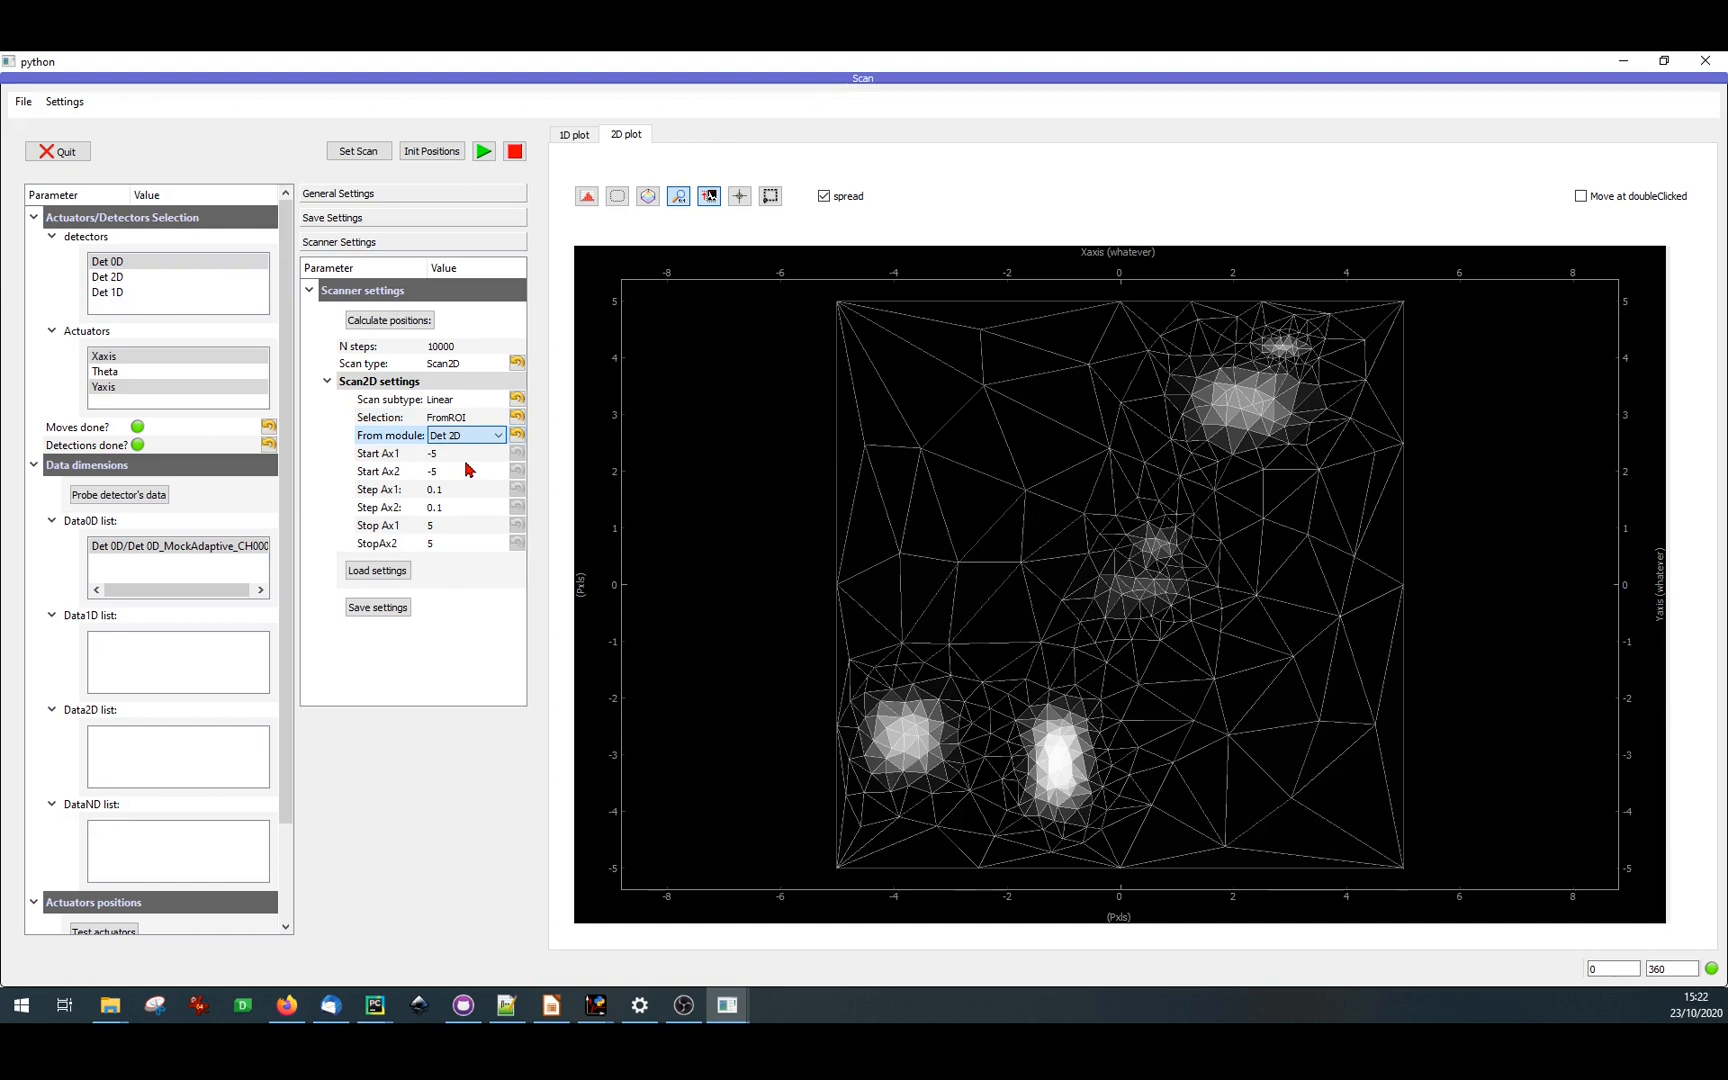
pyautogui.click(463, 438)
pyautogui.click(463, 438)
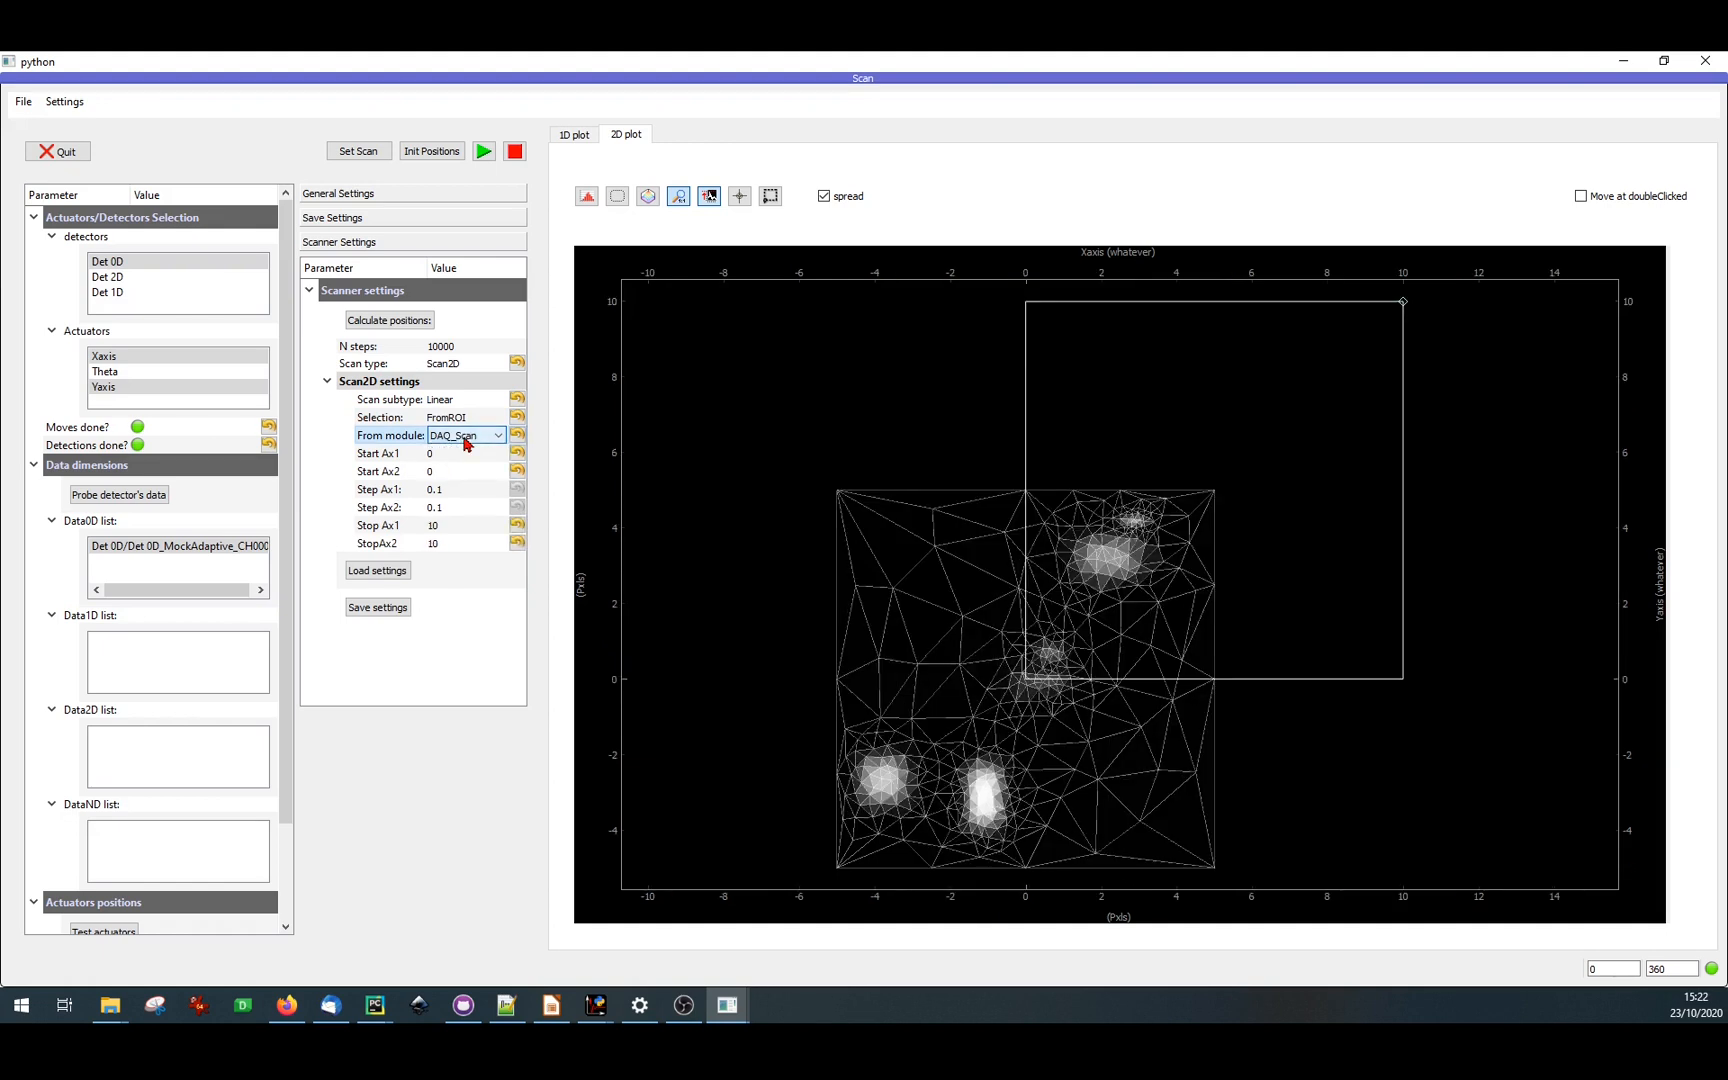
pyautogui.click(450, 403)
pyautogui.click(450, 402)
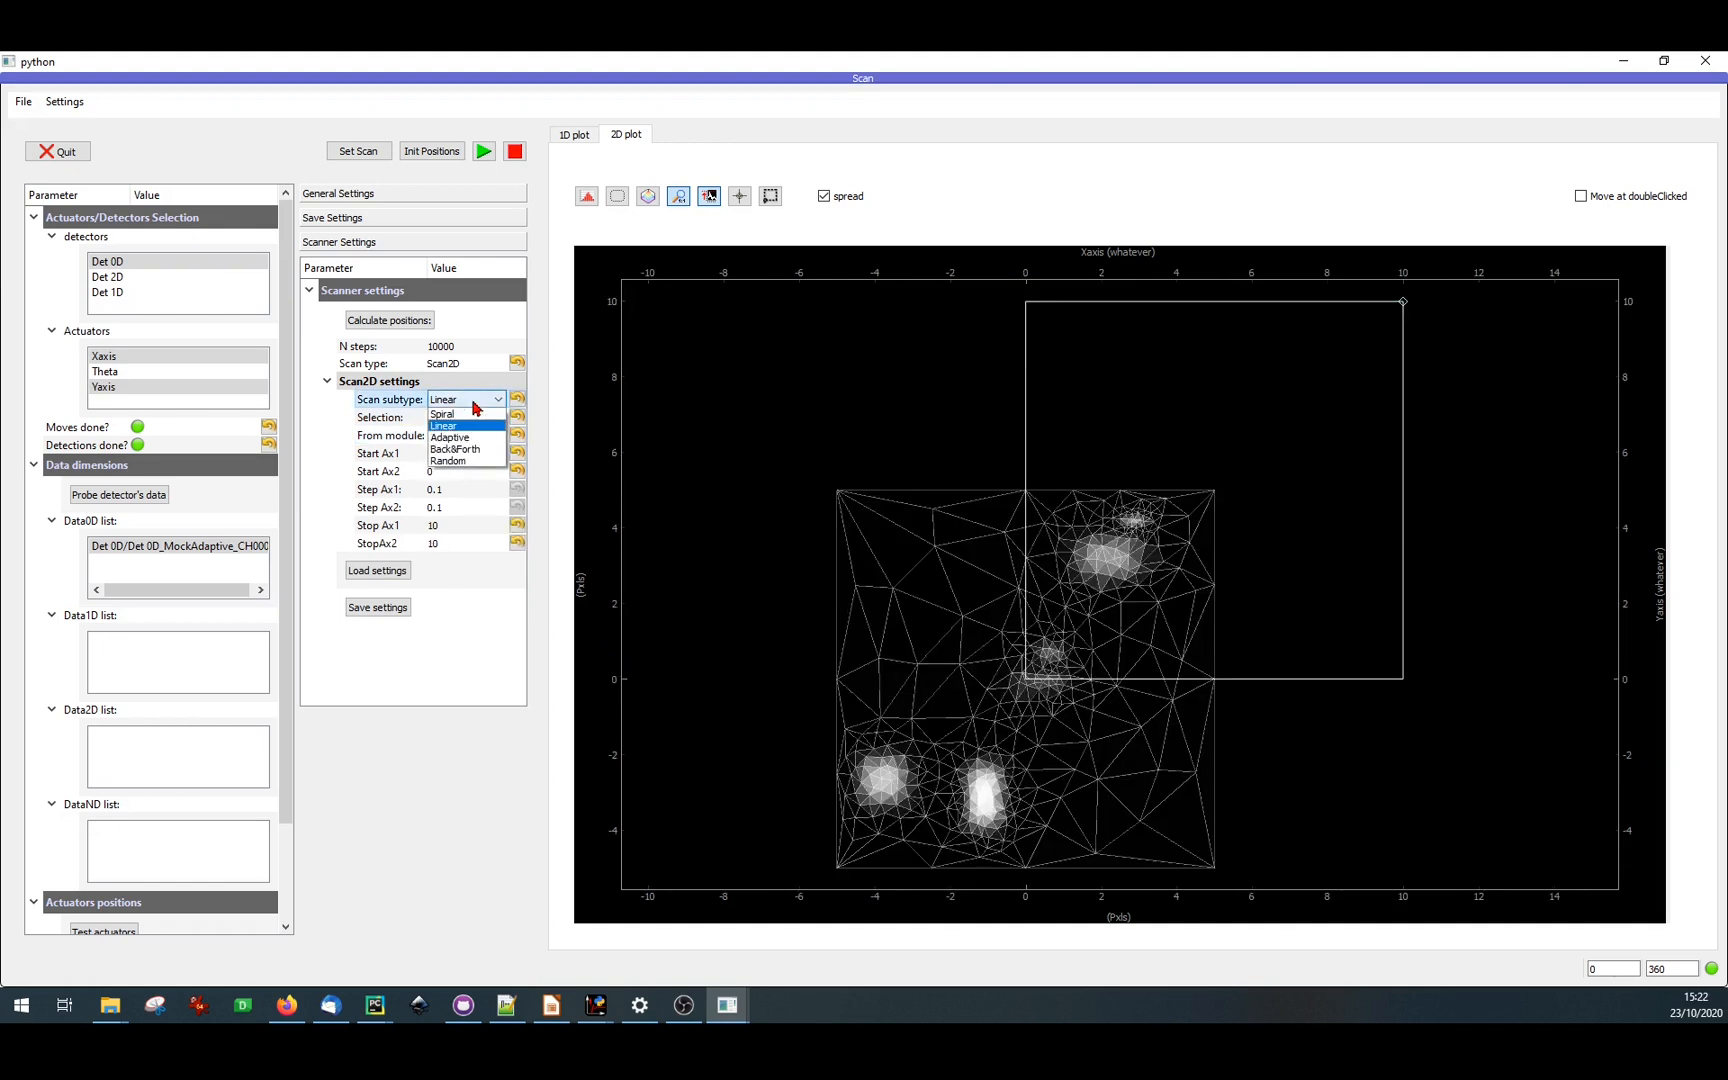
pyautogui.click(455, 427)
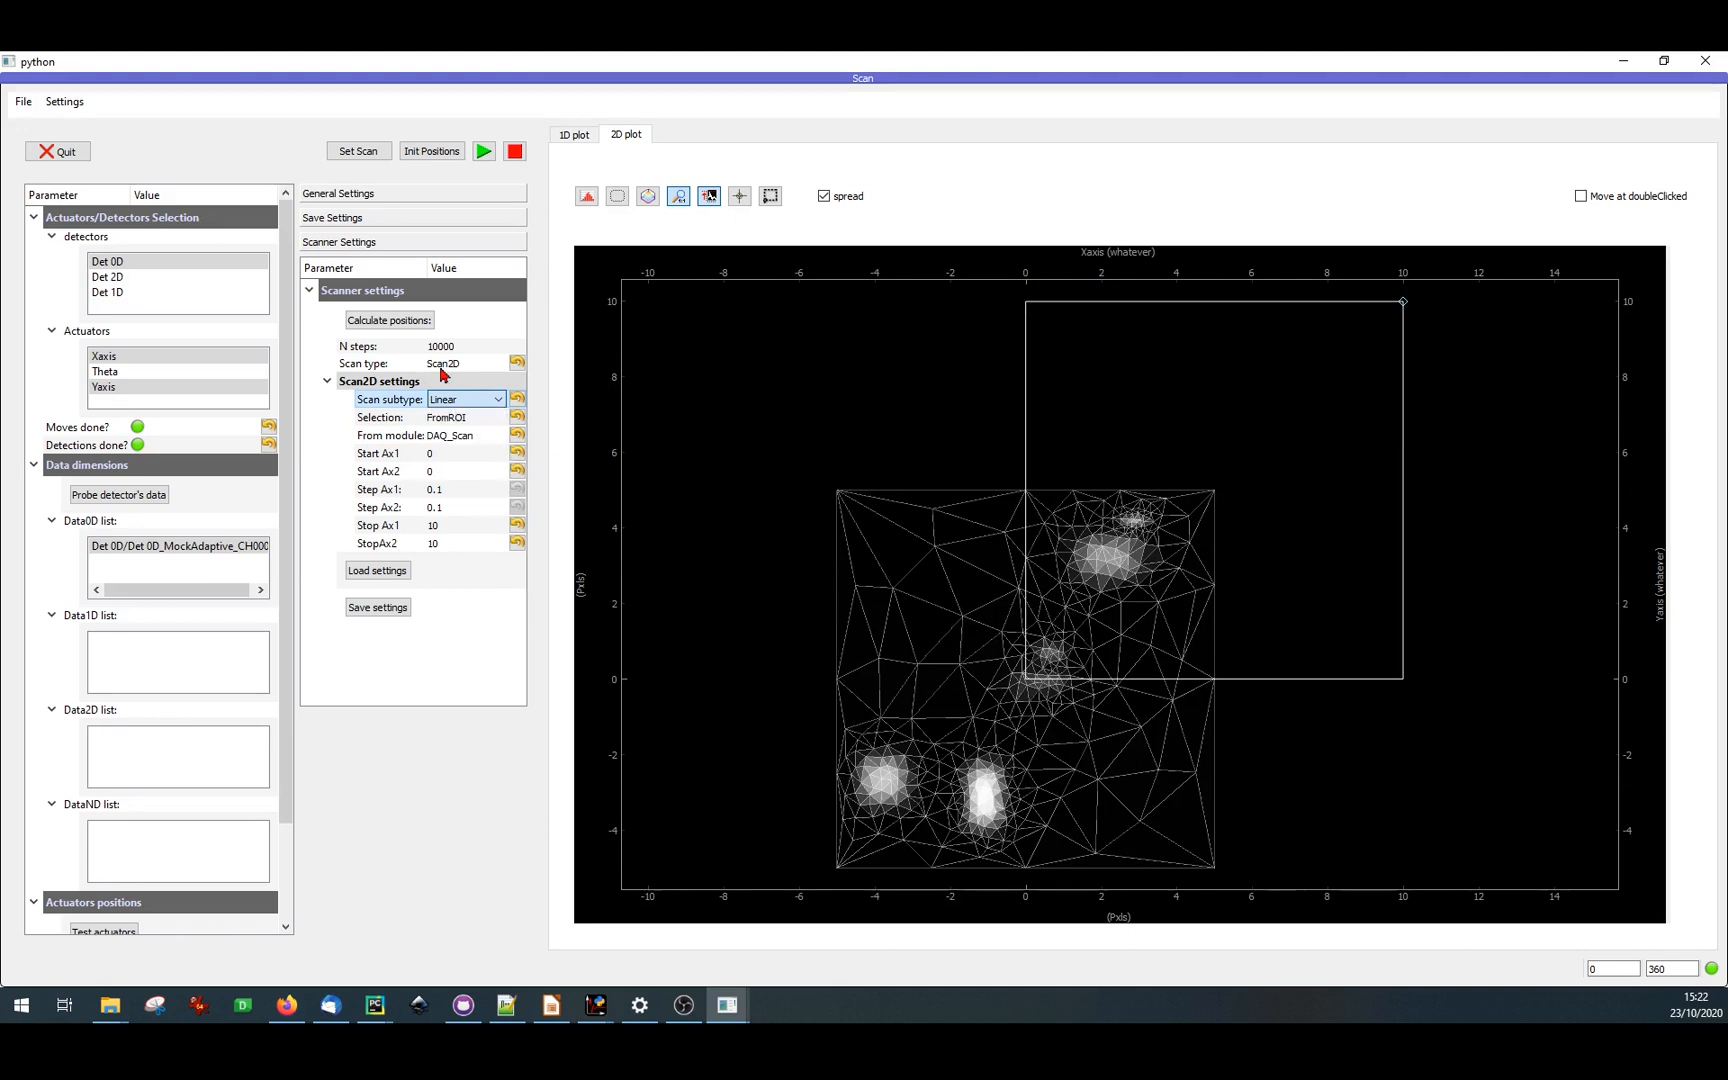
# - Change the scan type to Tabular and define its positions by the Polylines selection
pyautogui.click(443, 366)
pyautogui.click(466, 366)
pyautogui.click(470, 415)
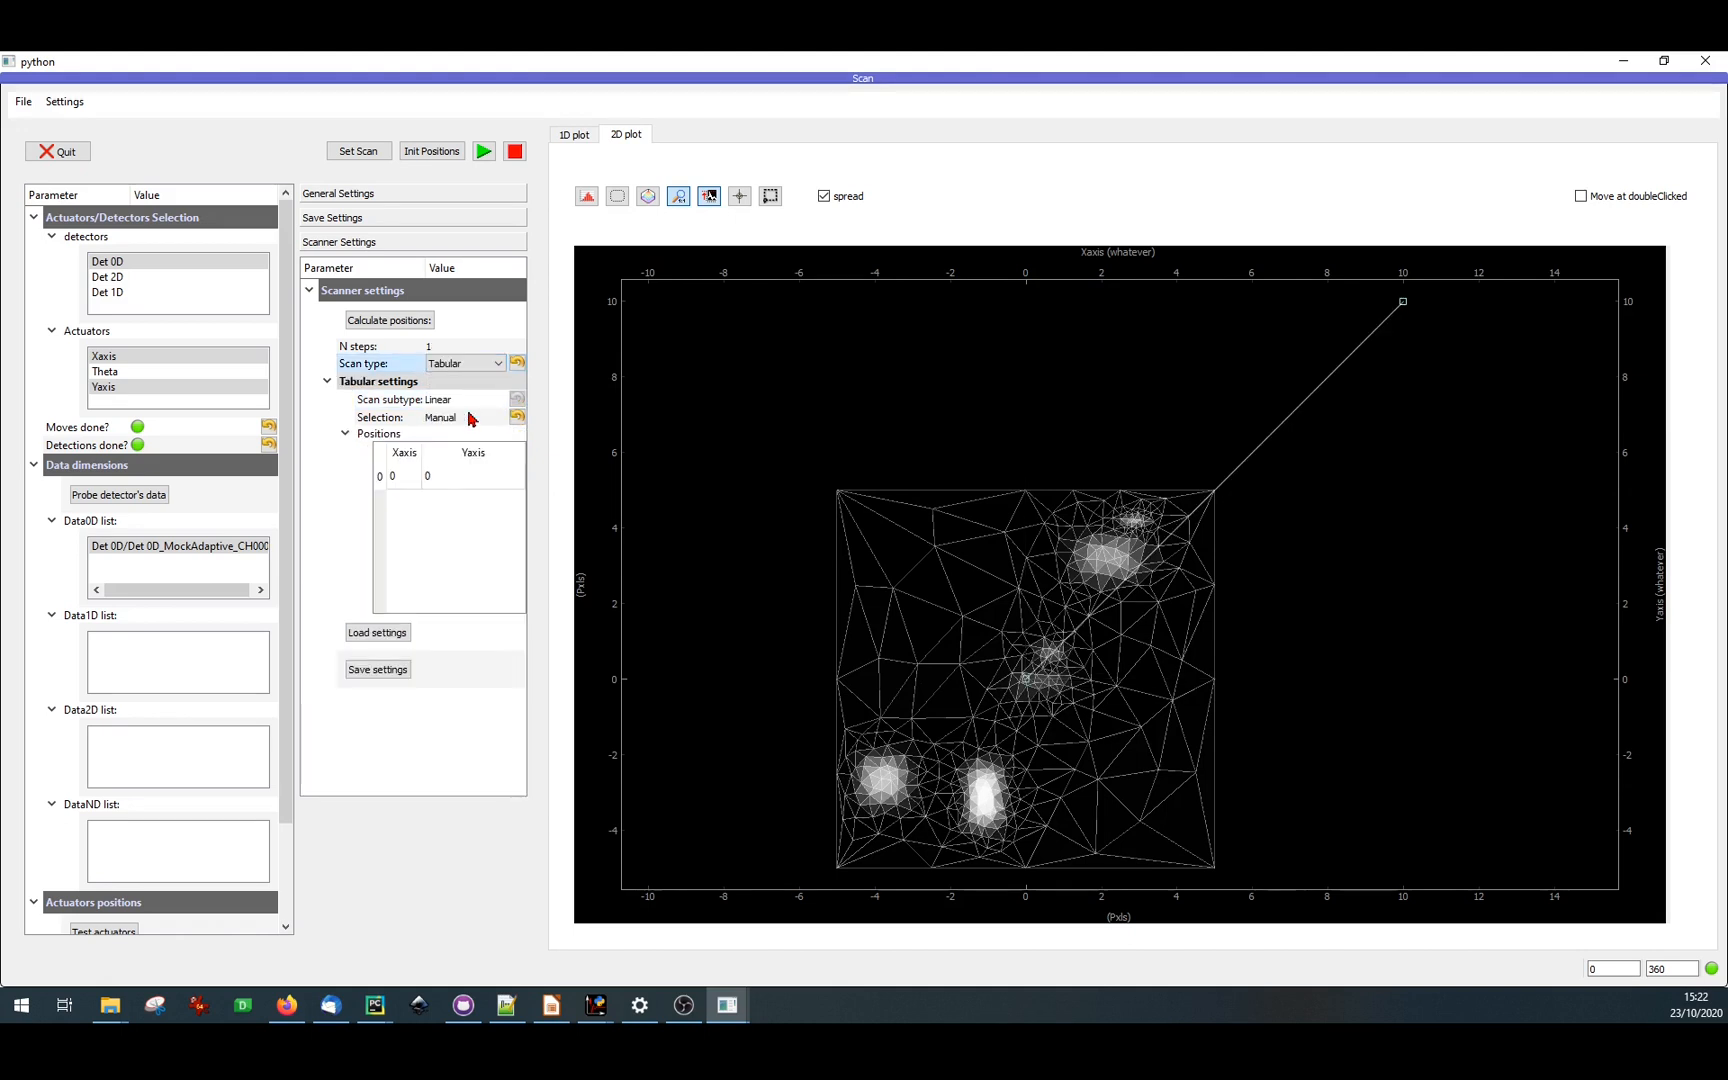
pyautogui.click(452, 420)
pyautogui.click(449, 419)
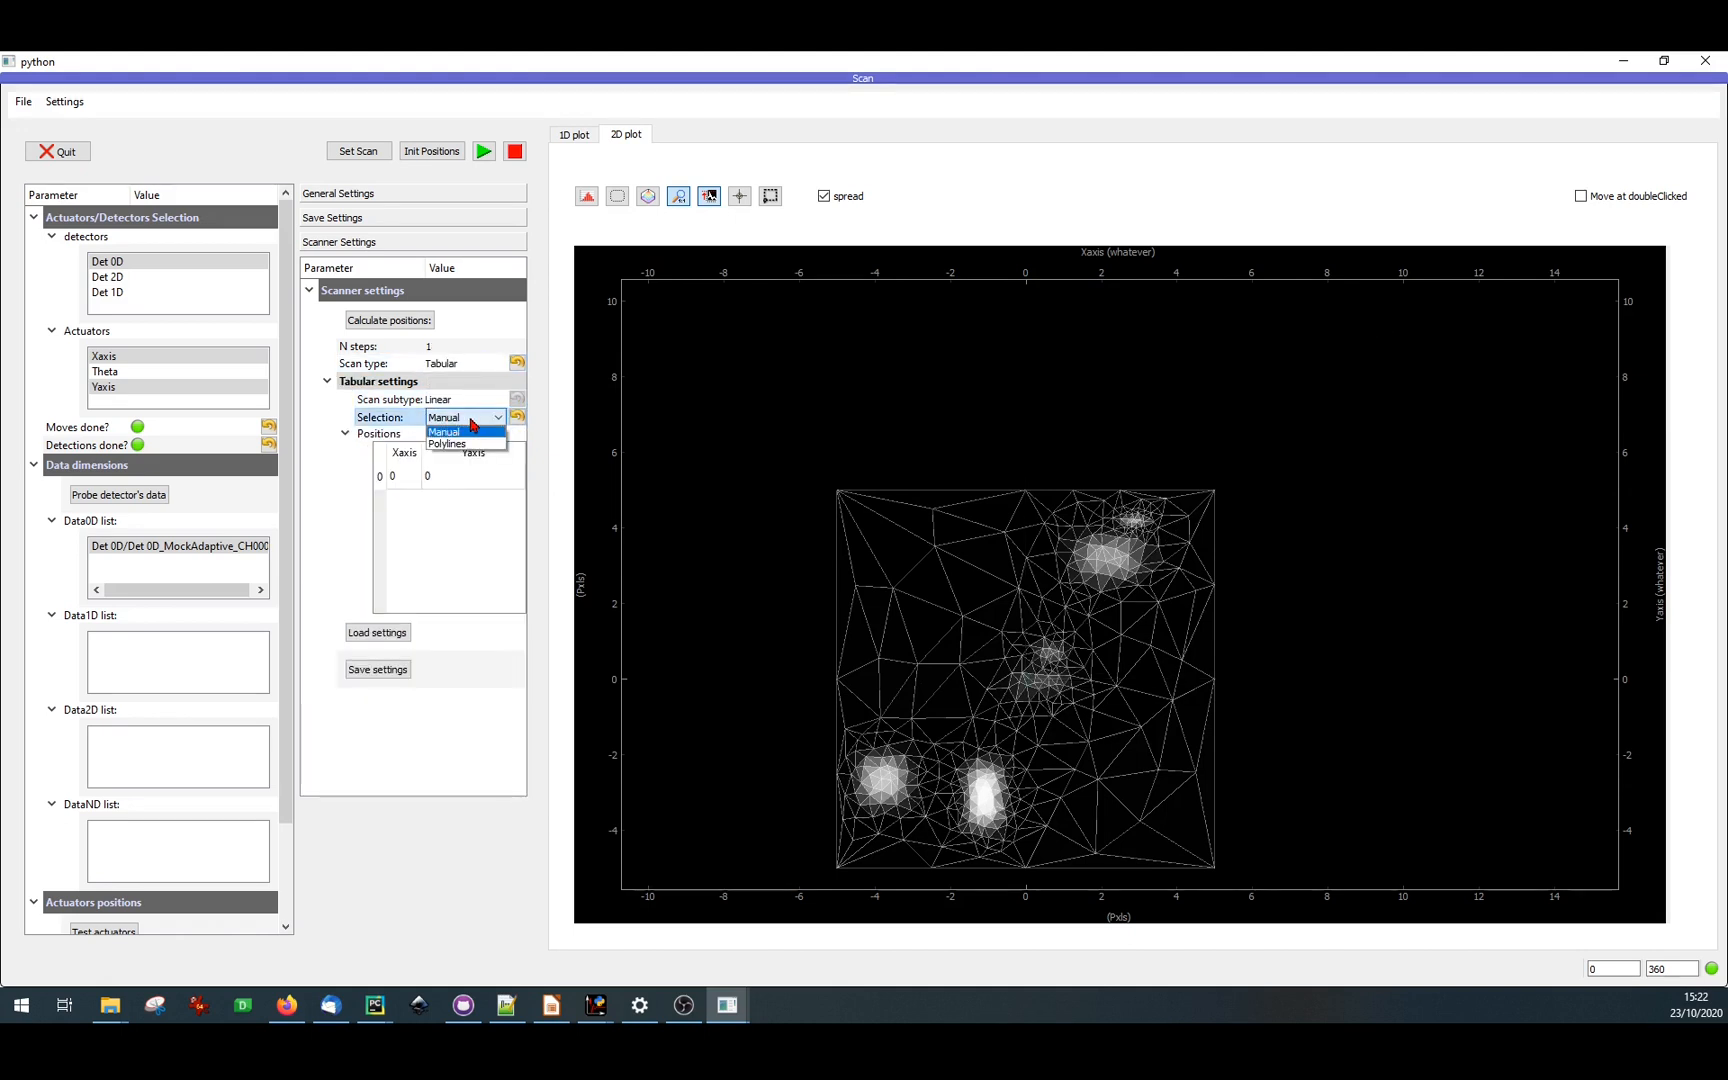
pyautogui.click(462, 443)
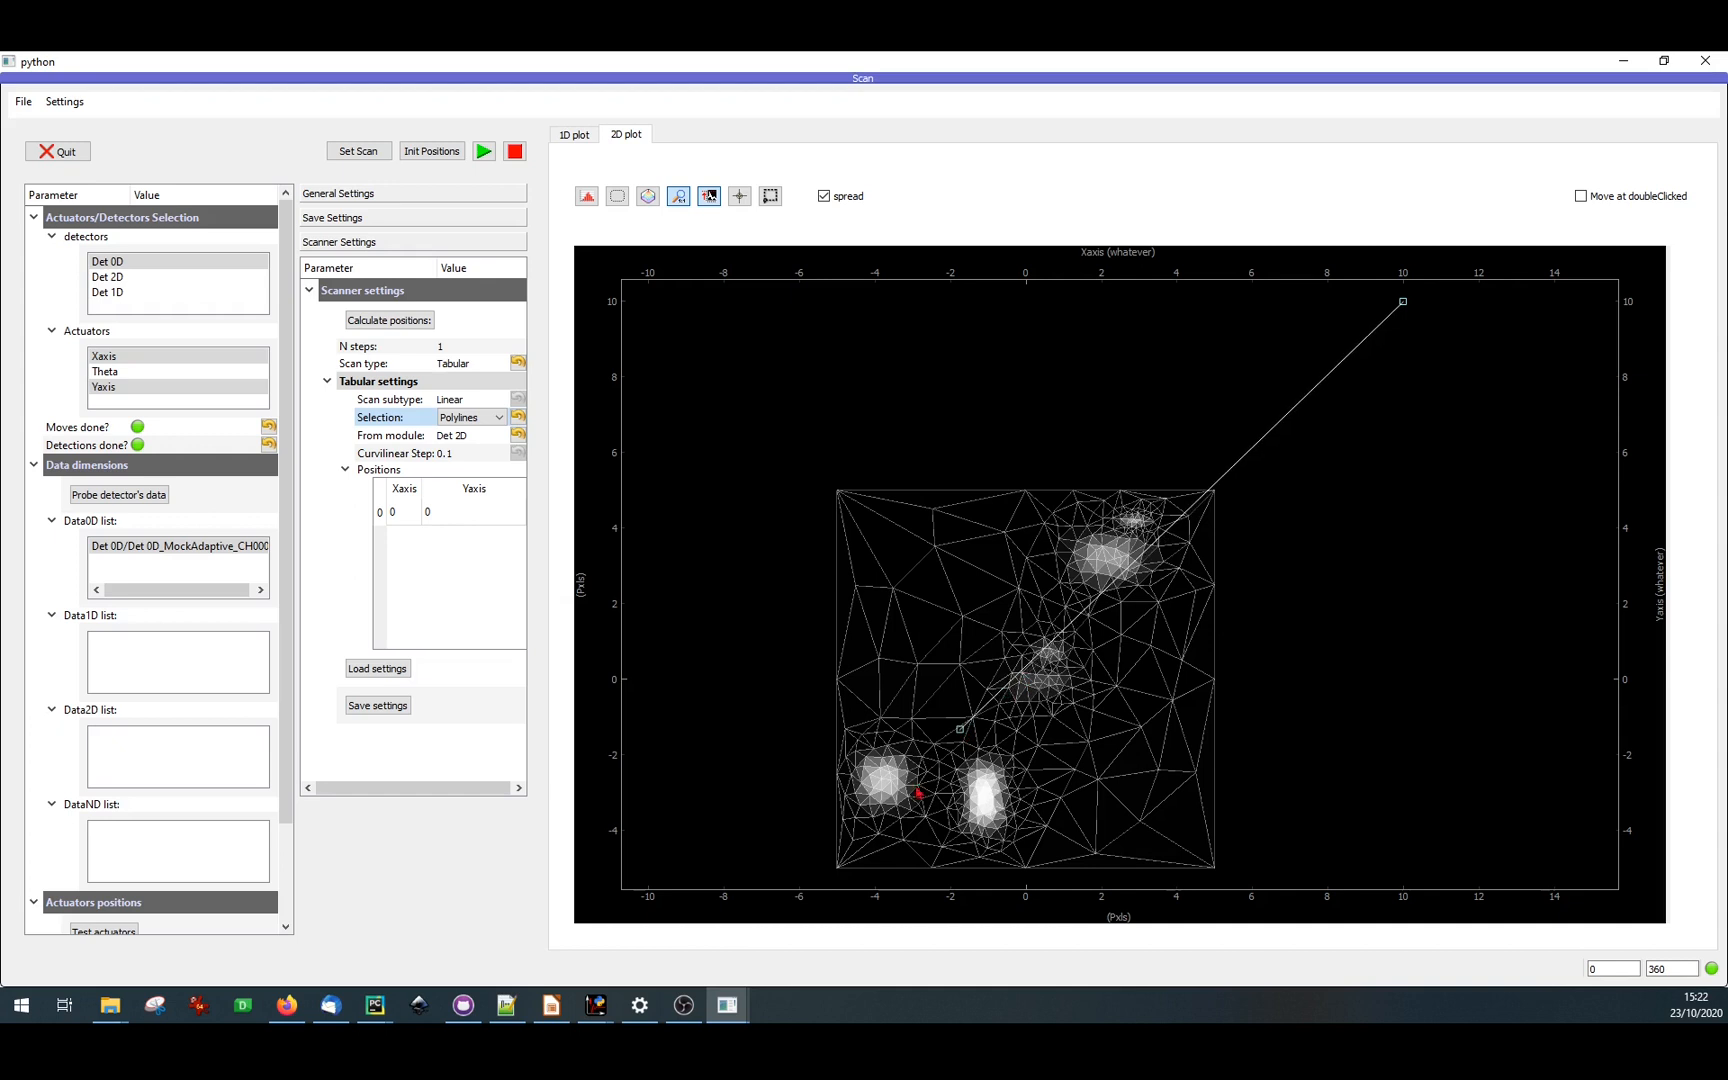
# - Shape a four-vertex polyline through the bright peaks of the 2D plot, from about (-4.8, -2.3) to about (3.2, 4.6)
pyautogui.doubleClick(874, 829)
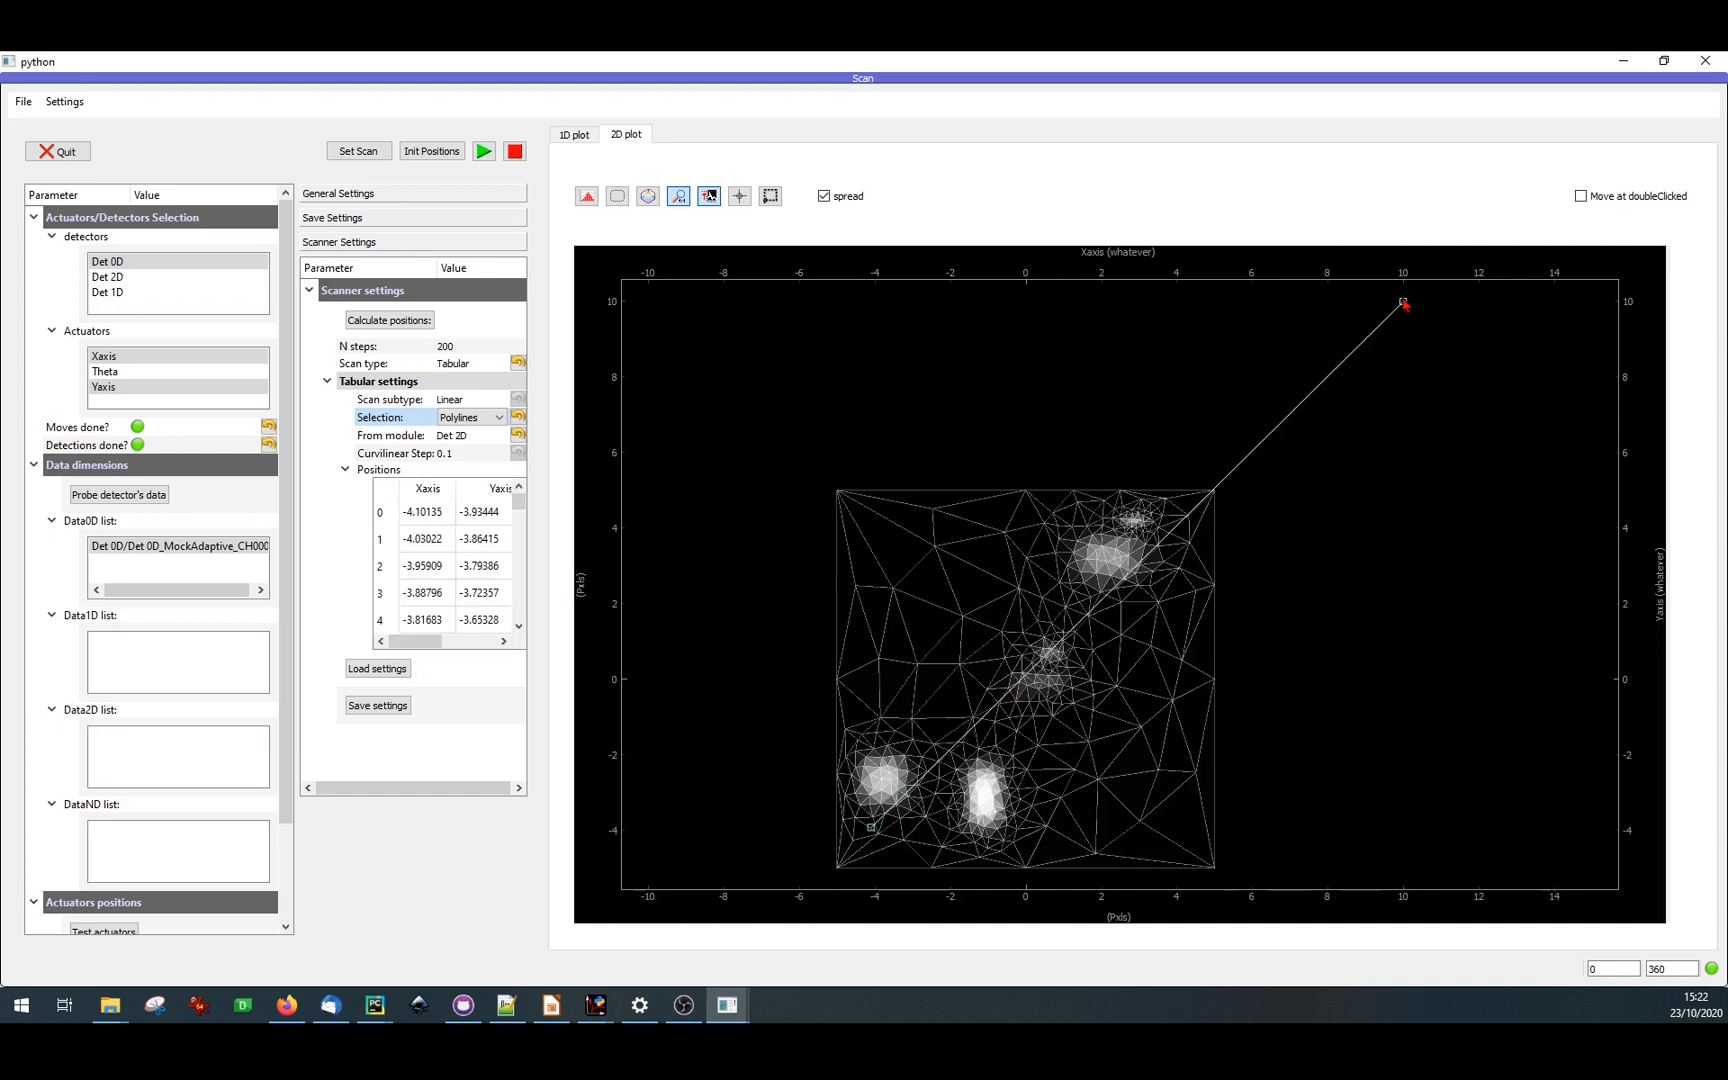
pyautogui.moveTo(1400, 305); pyautogui.dragTo(1067, 553)
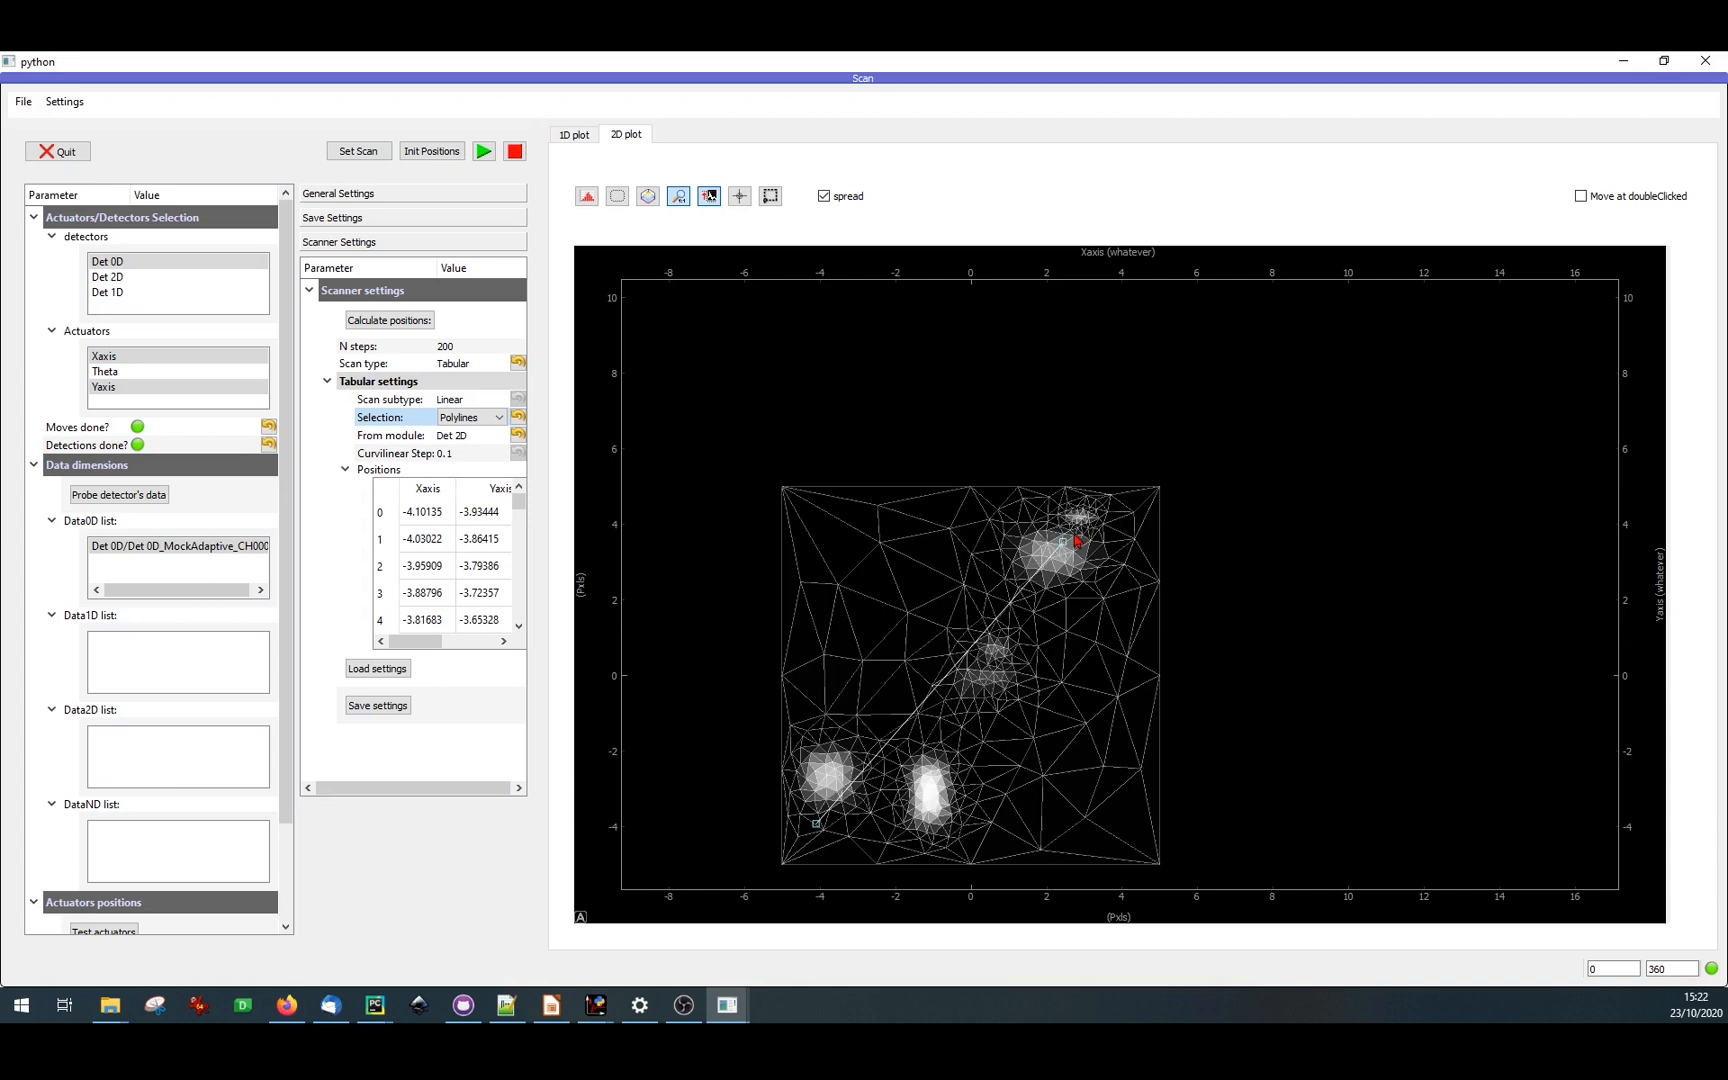
pyautogui.click(923, 703)
pyautogui.moveTo(929, 707); pyautogui.dragTo(975, 808)
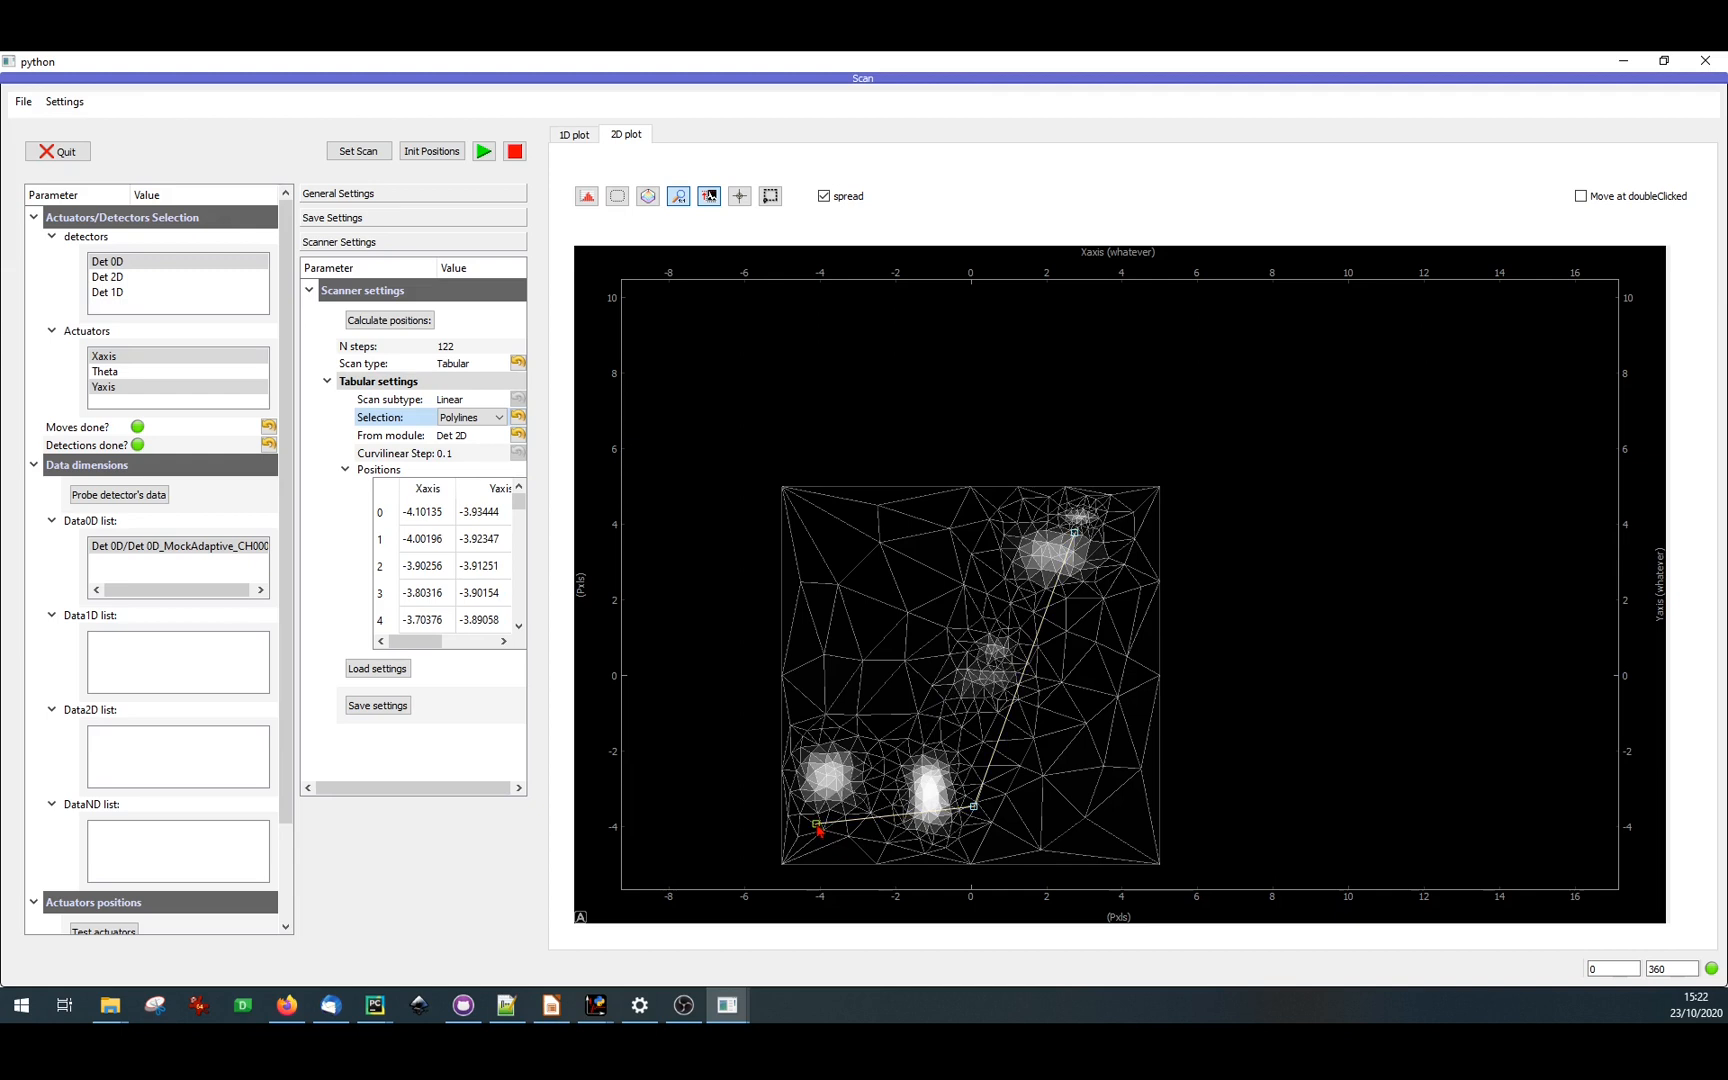
pyautogui.moveTo(817, 824); pyautogui.dragTo(790, 763)
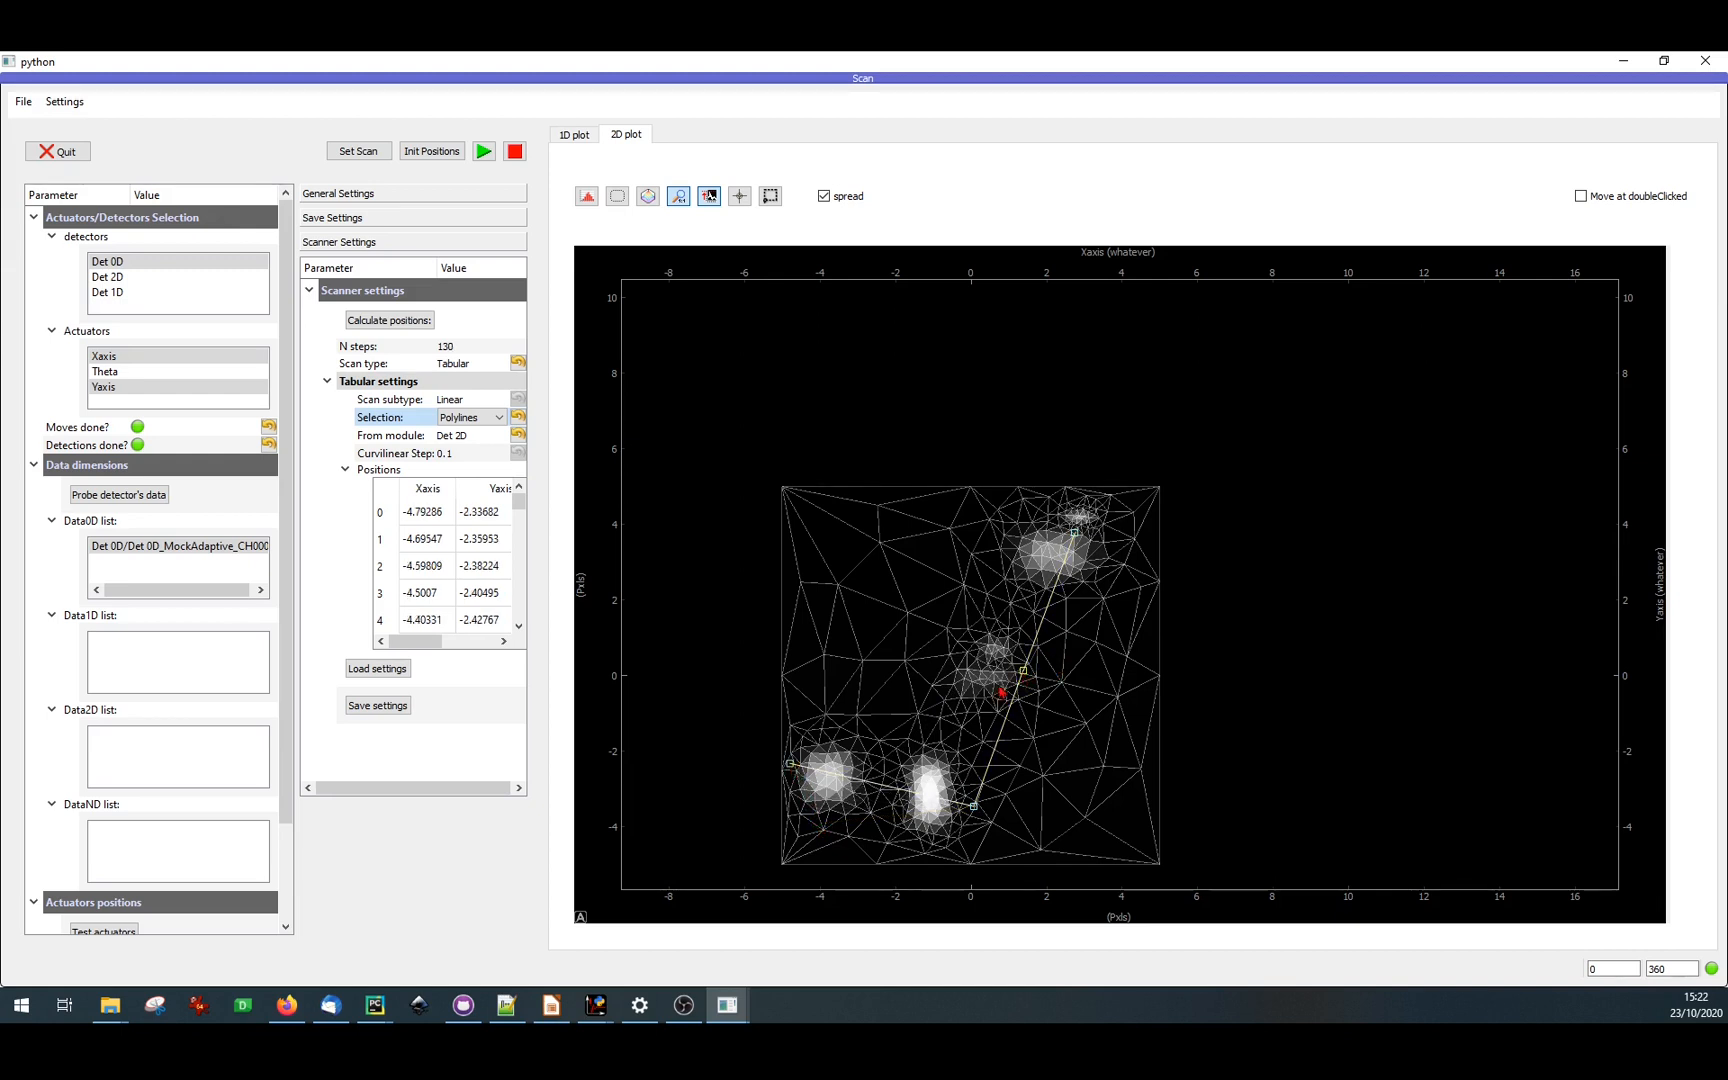
pyautogui.moveTo(1024, 678); pyautogui.dragTo(963, 724)
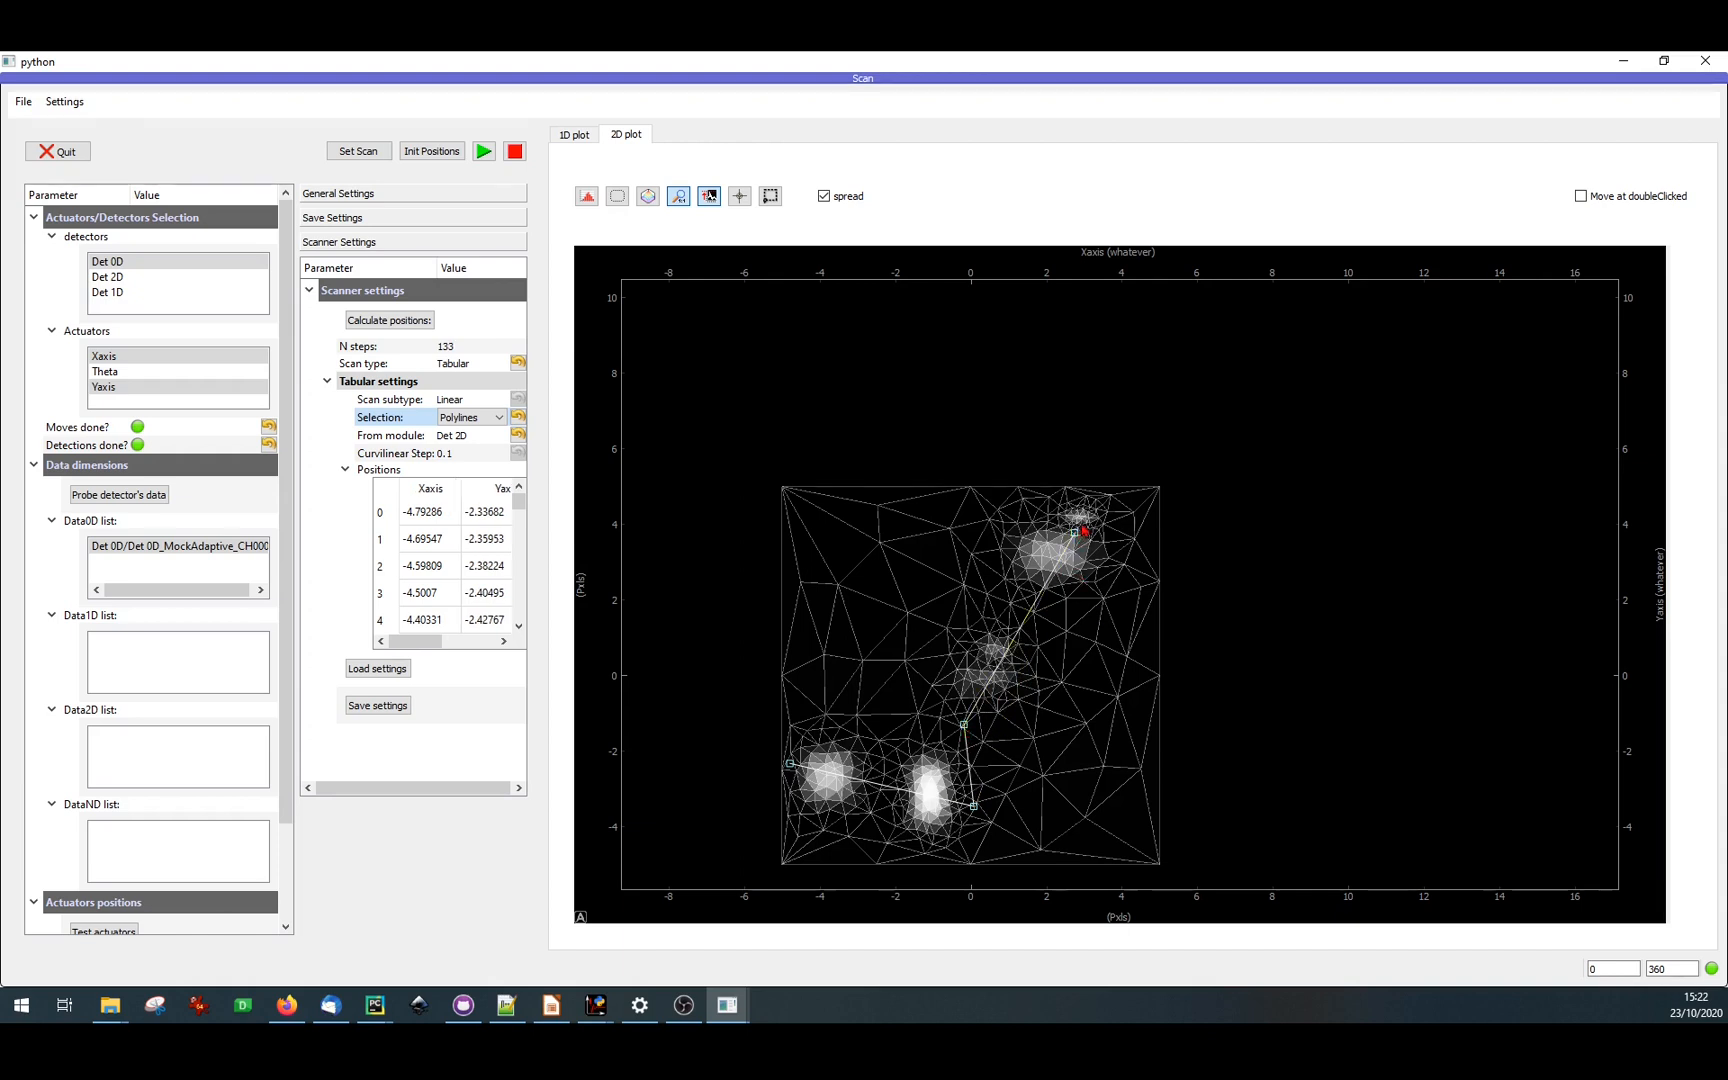
pyautogui.moveTo(1078, 538); pyautogui.dragTo(1103, 493)
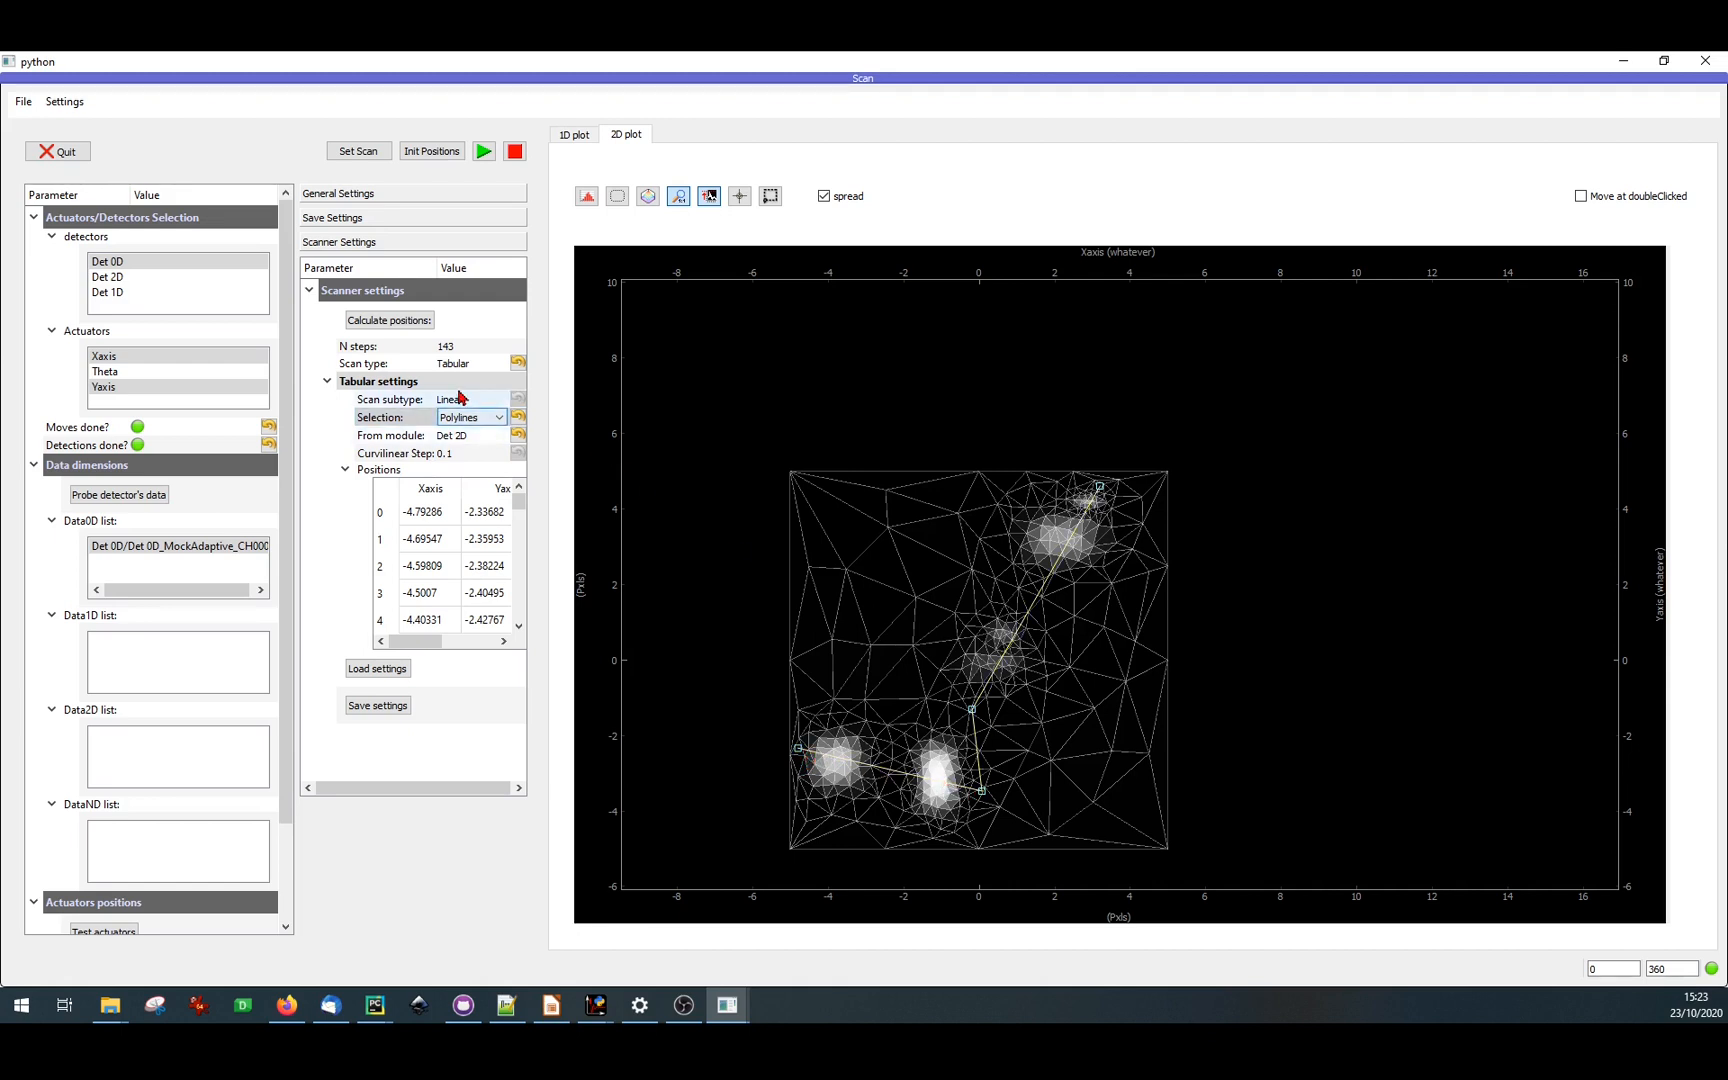
# - Review the table of polyline positions and start the tabular scan with the default scan information
pyautogui.moveTo(518, 500)
pyautogui.mouseDown()
pyautogui.moveTo(520, 624)
pyautogui.moveTo(521, 494)
pyautogui.mouseUp()
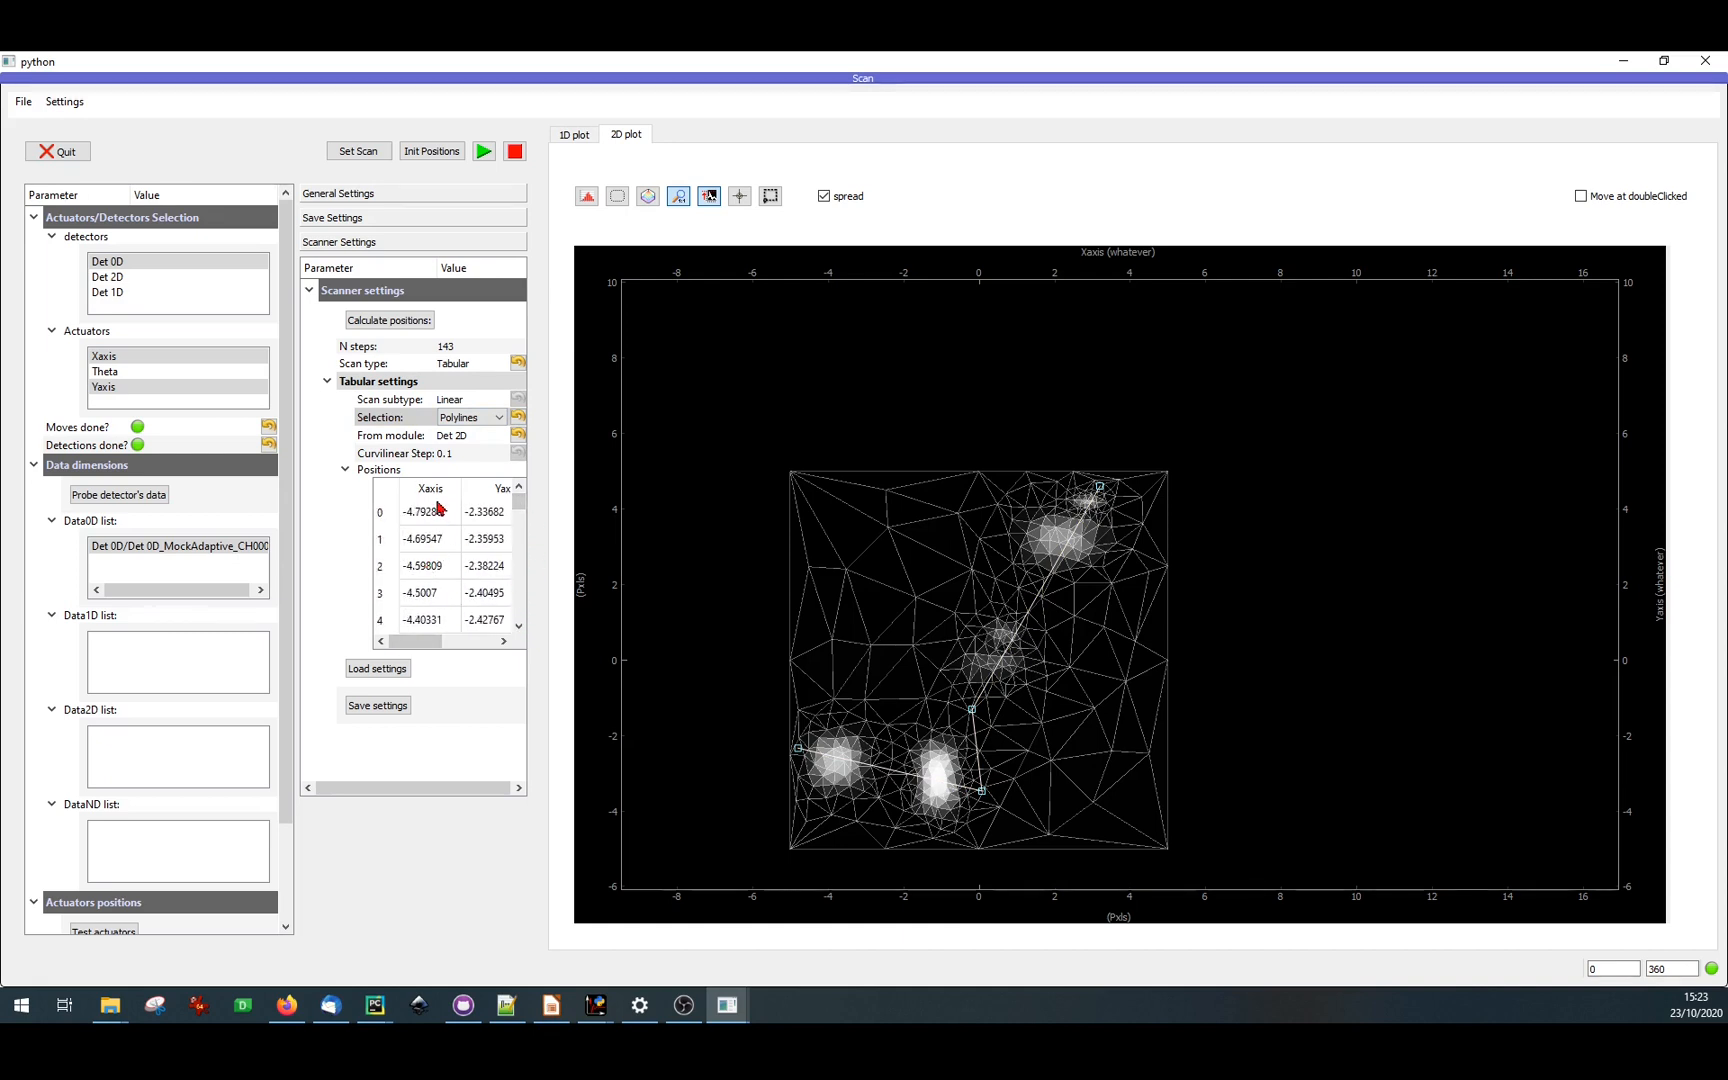
pyautogui.click(380, 706)
pyautogui.click(484, 152)
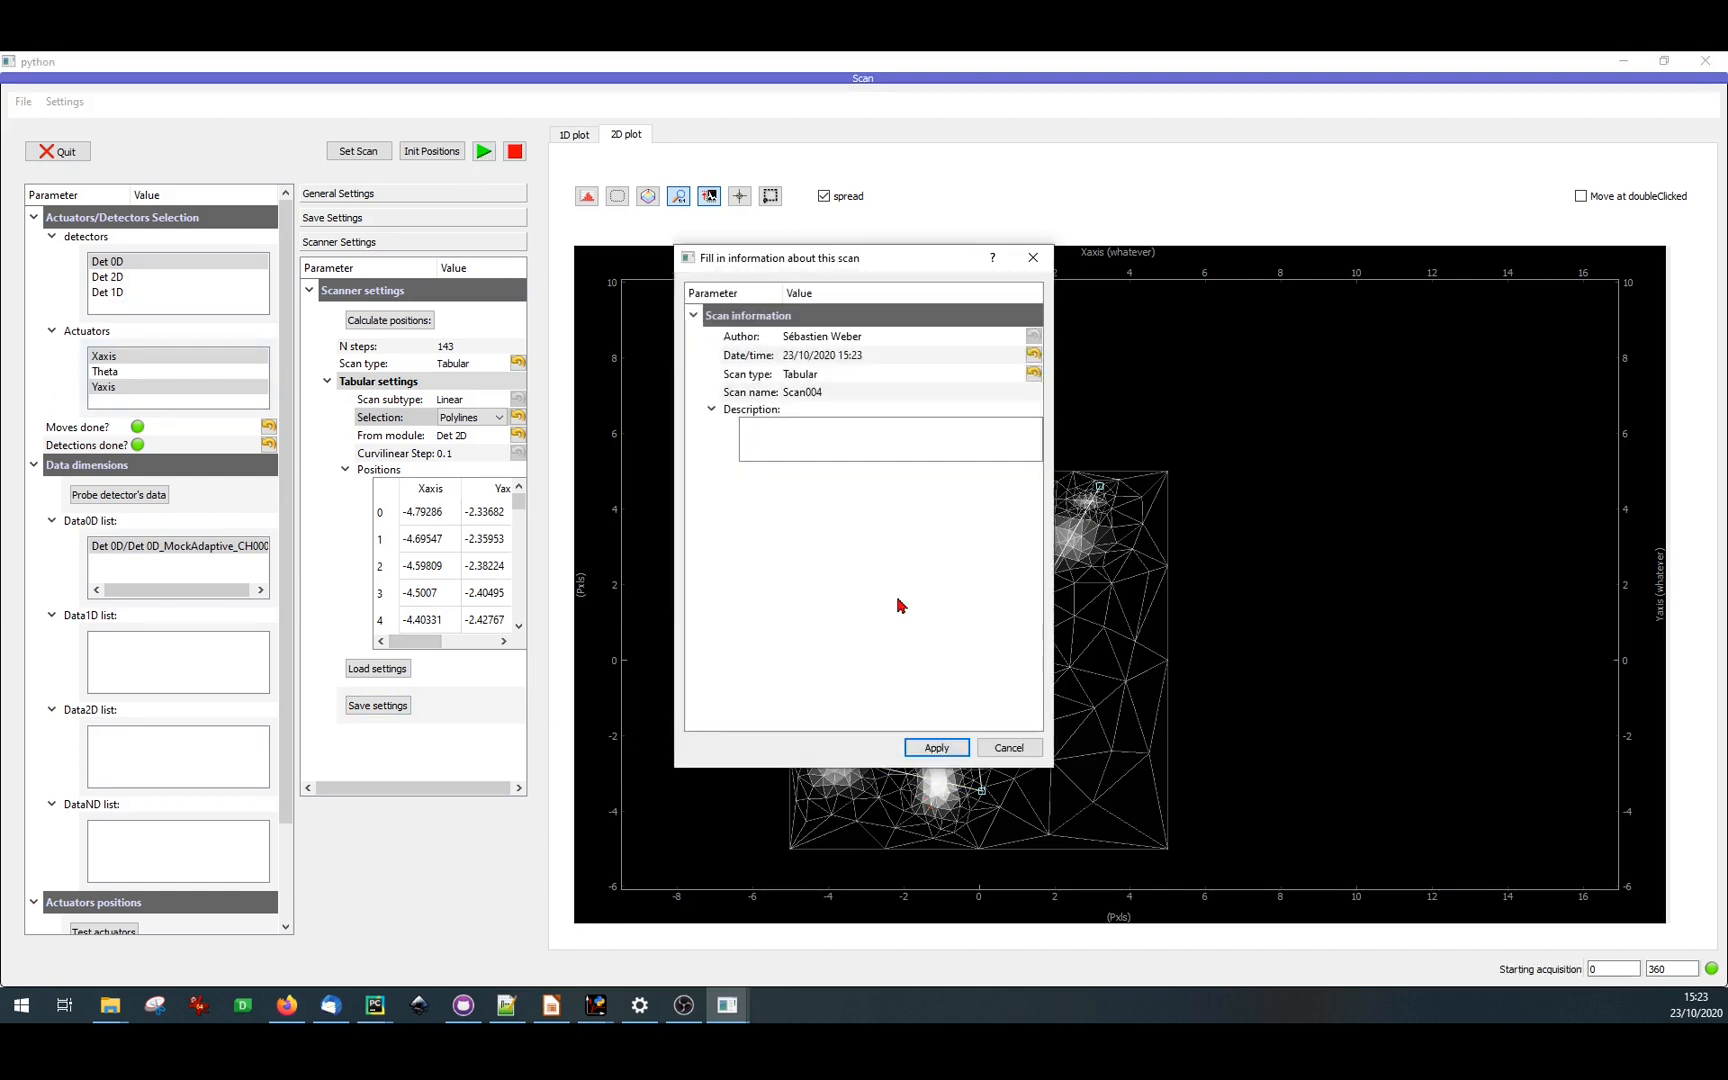
pyautogui.click(922, 752)
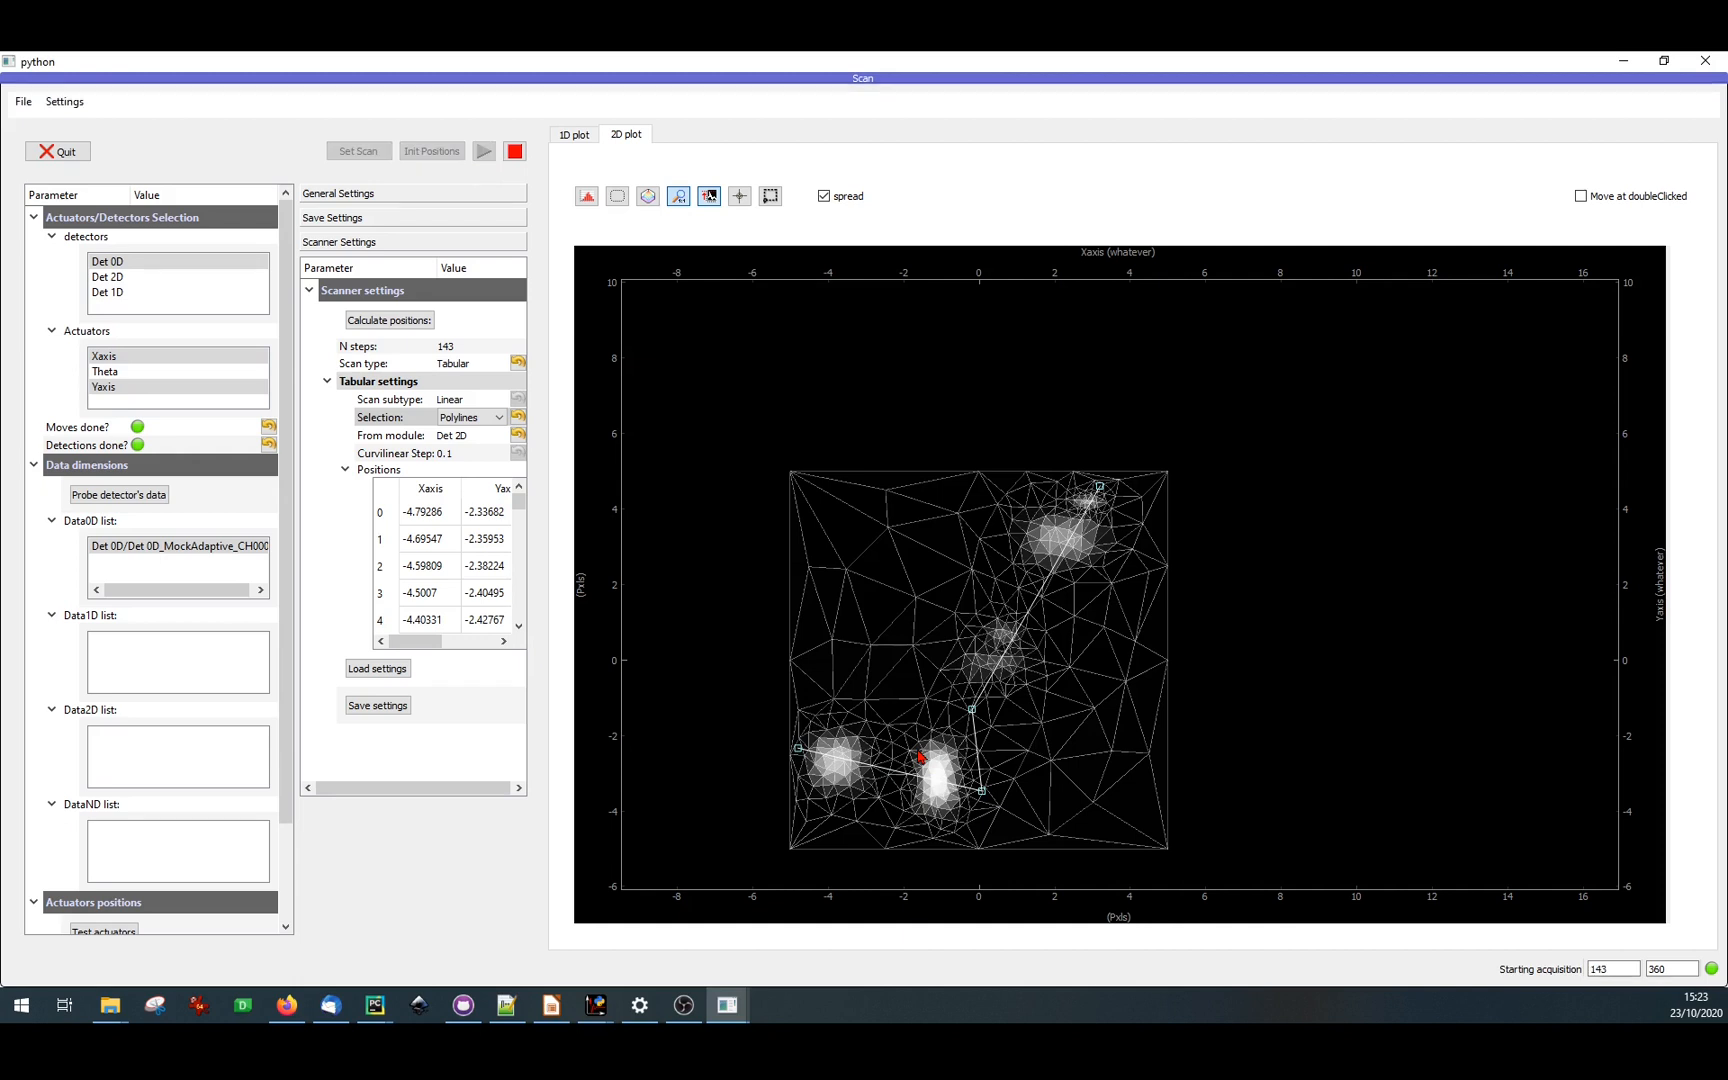
# - Compare the Det 0D signal and actuator positions in the 1D plot with the polyline path on the 2D plot
pyautogui.click(578, 138)
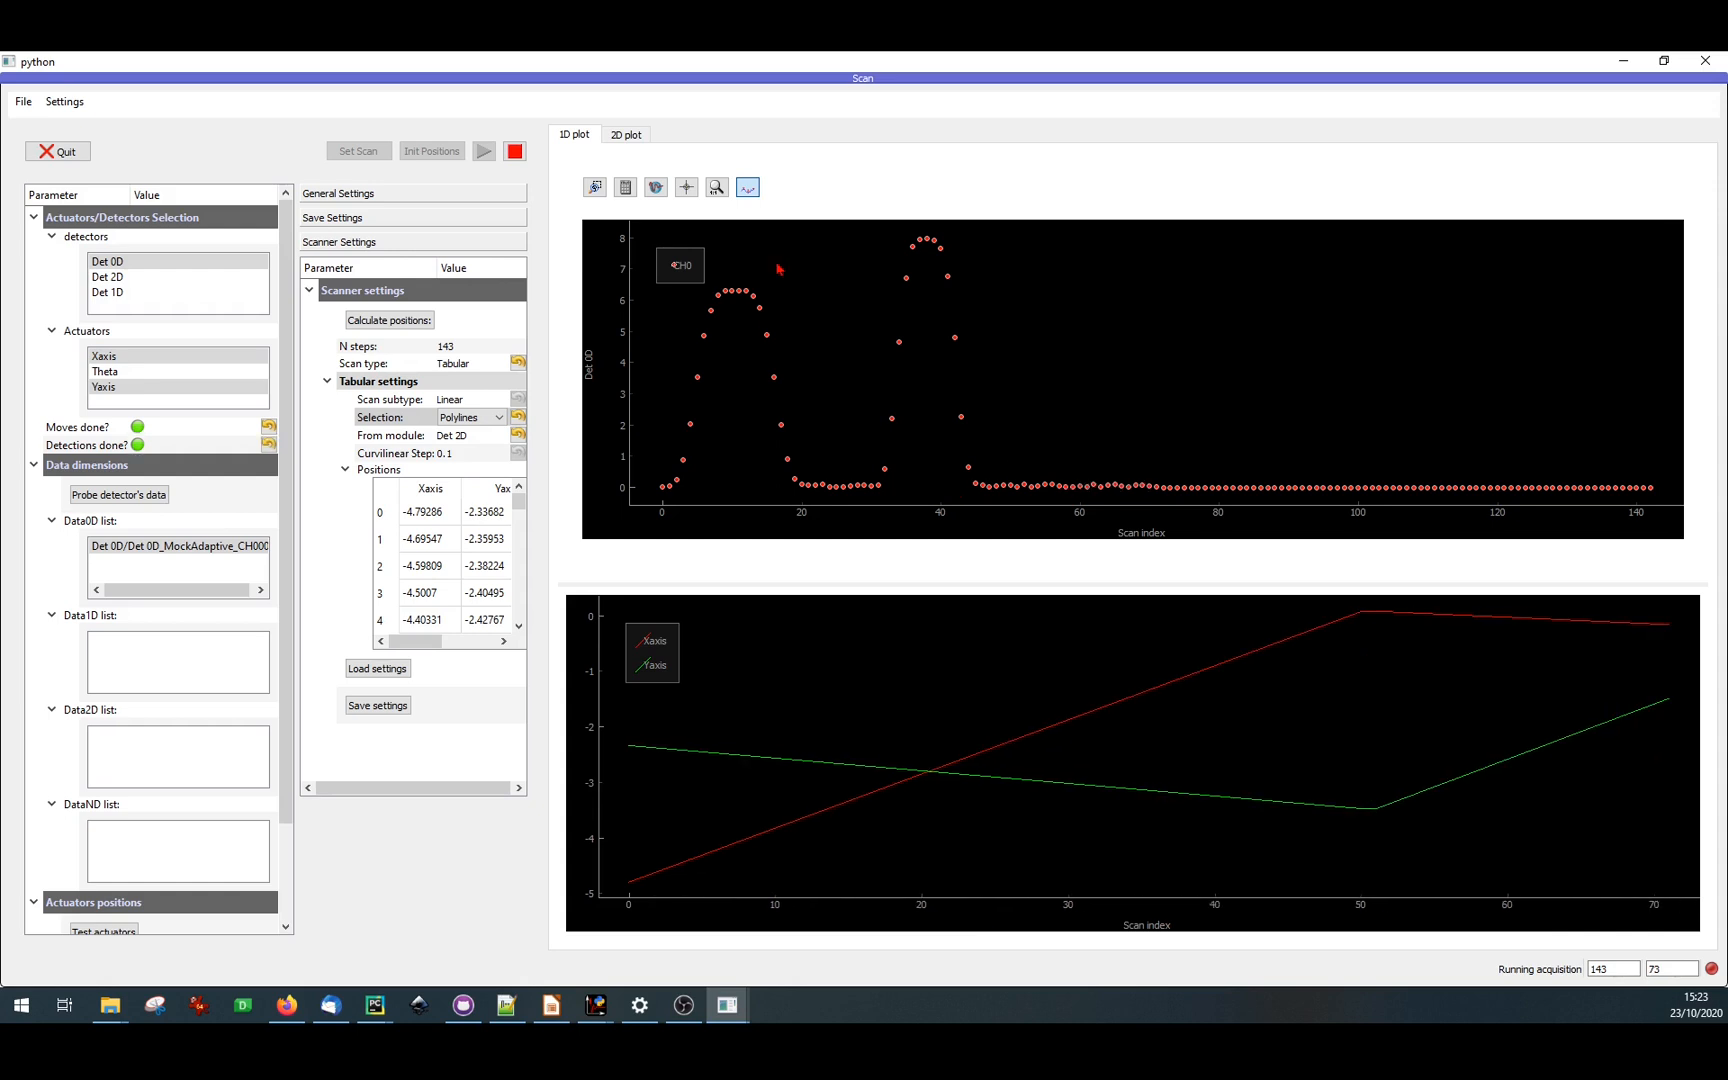
pyautogui.click(632, 136)
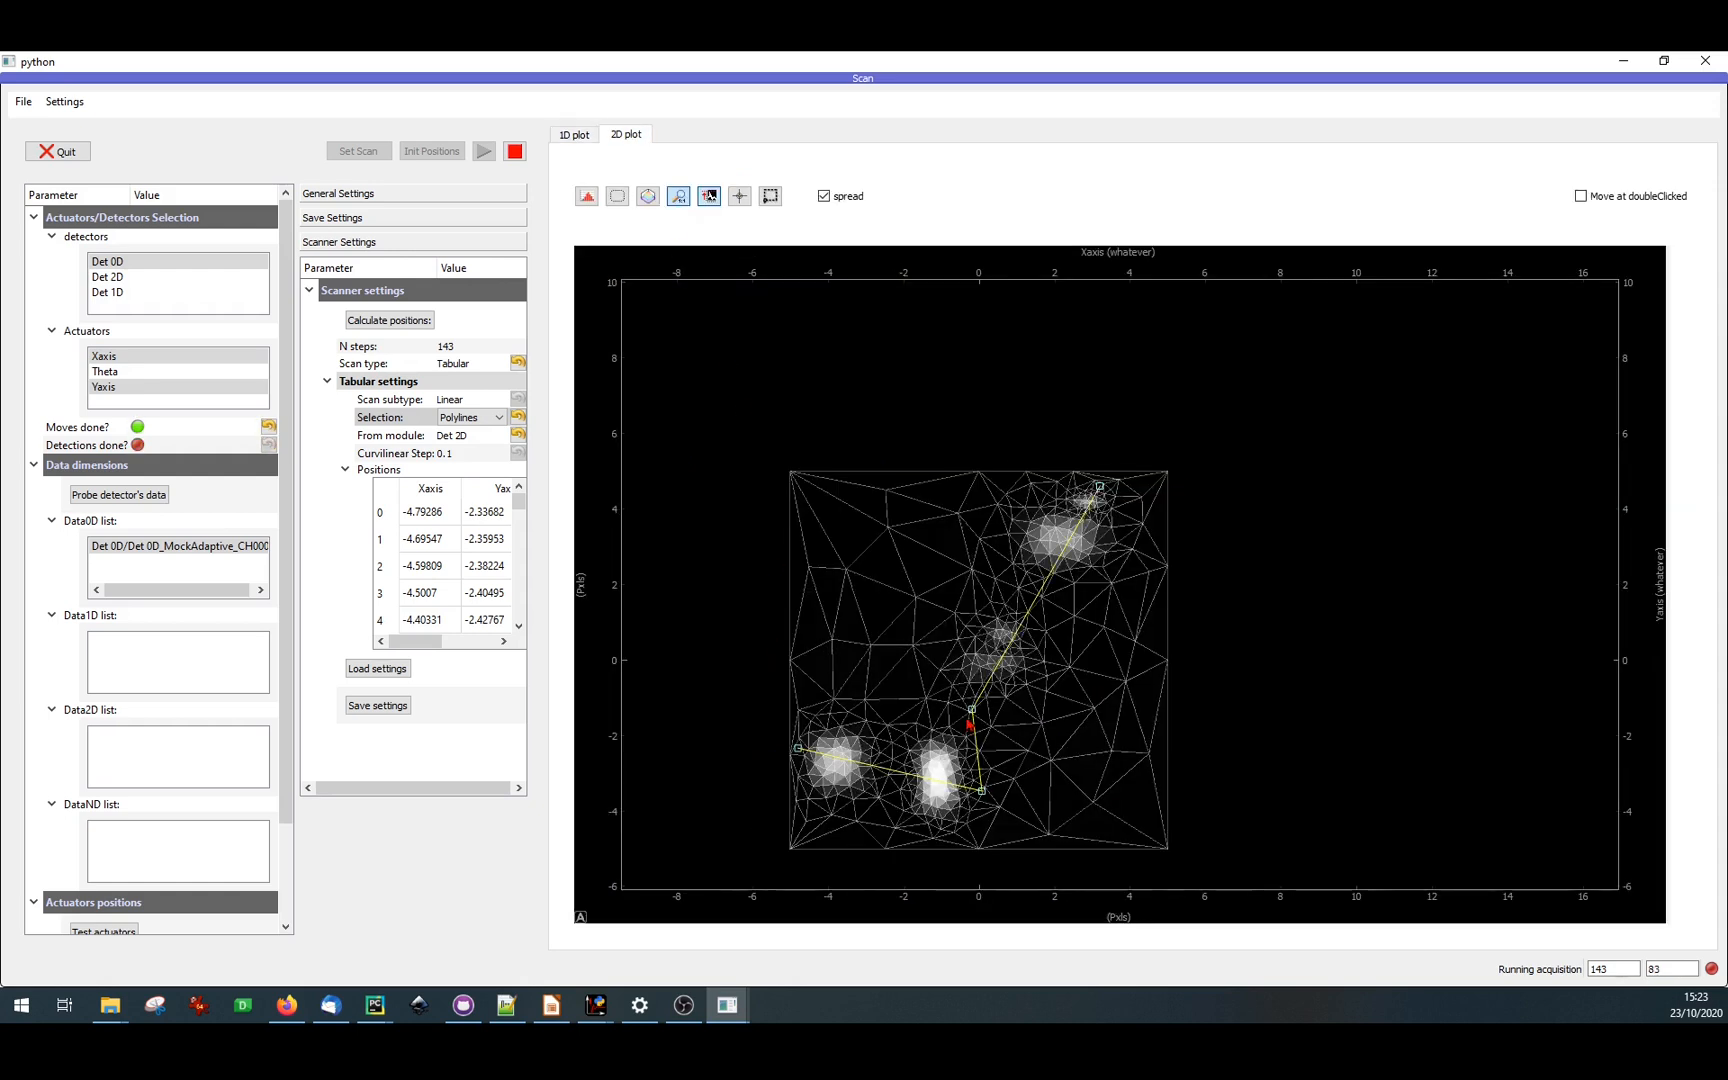
pyautogui.click(575, 137)
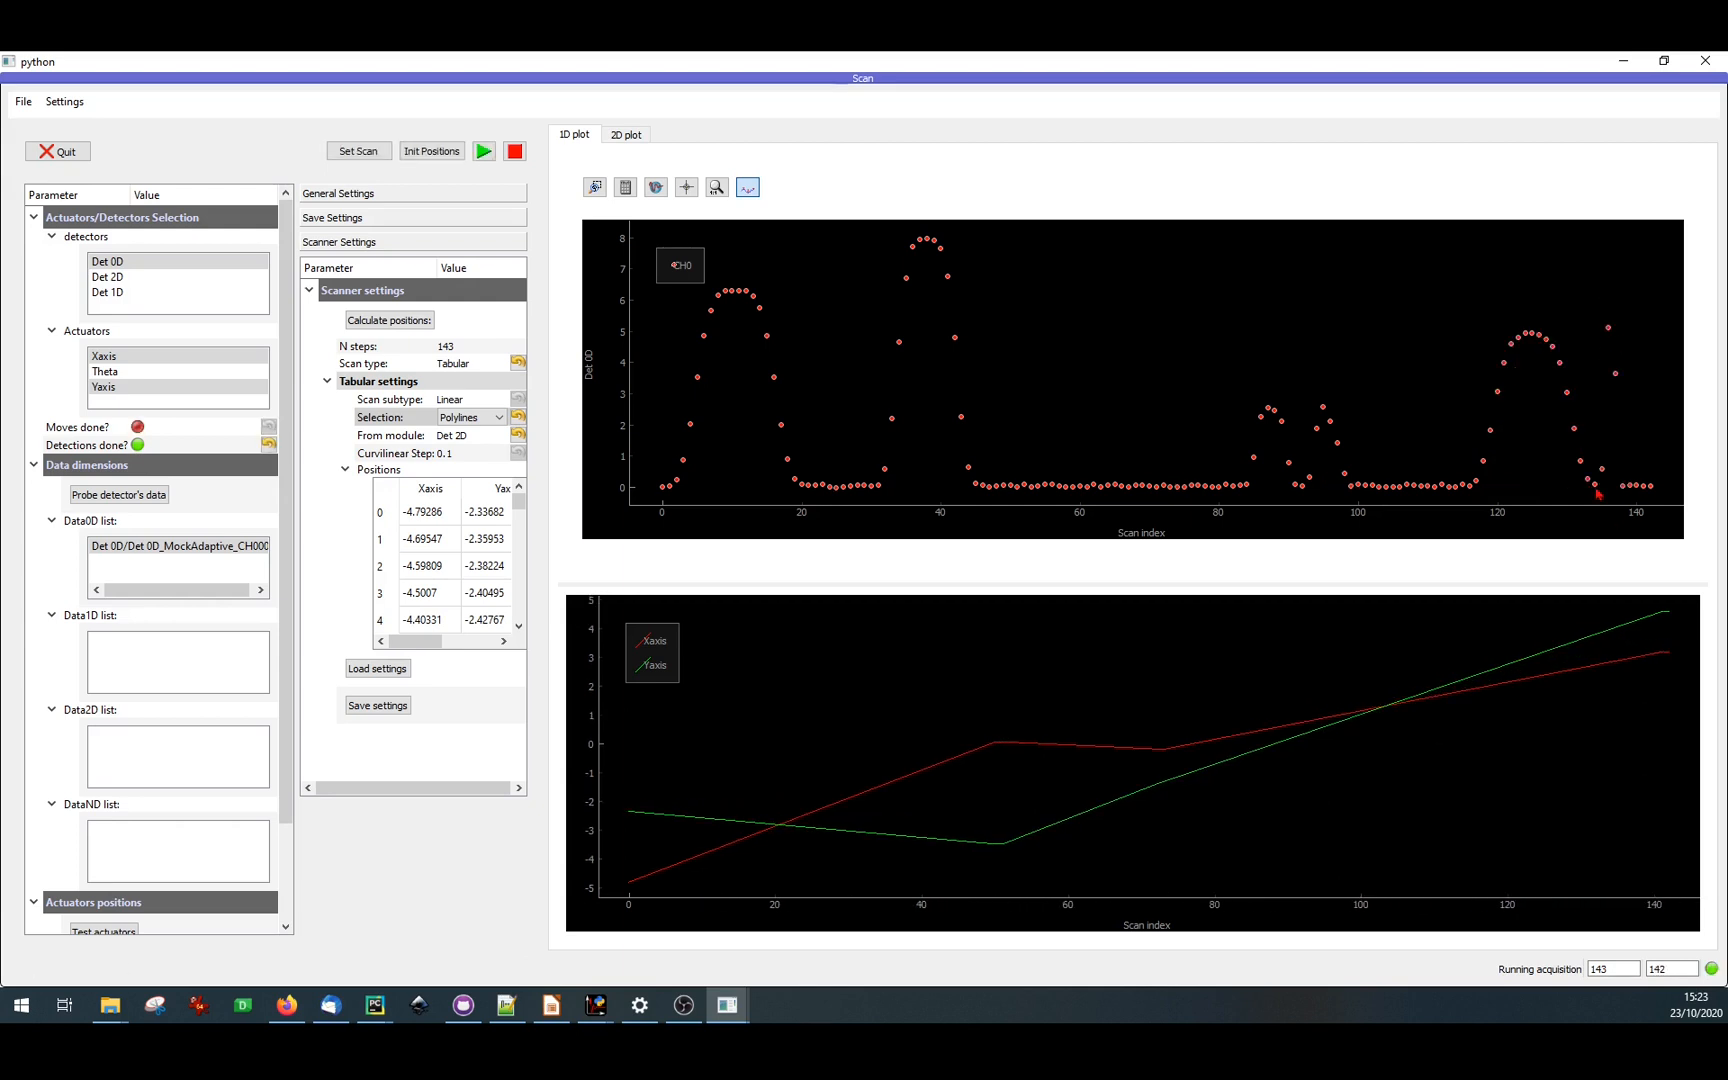
pyautogui.click(637, 134)
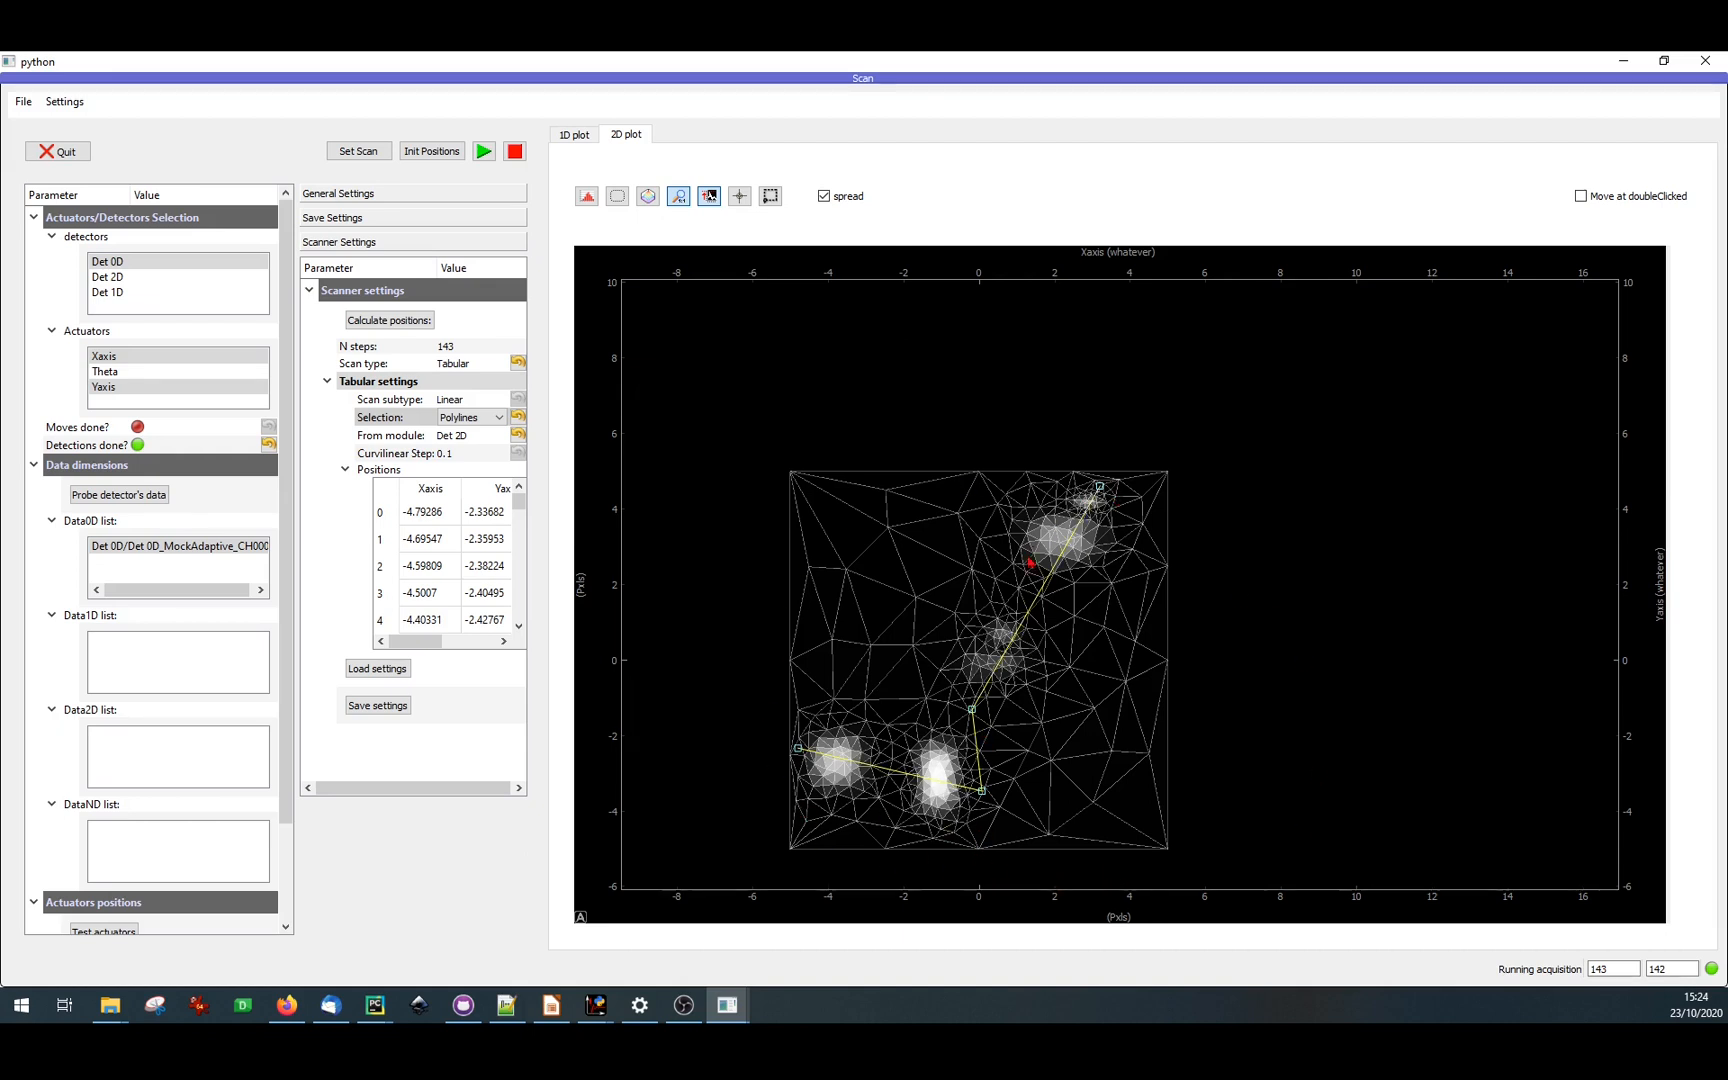
pyautogui.click(576, 136)
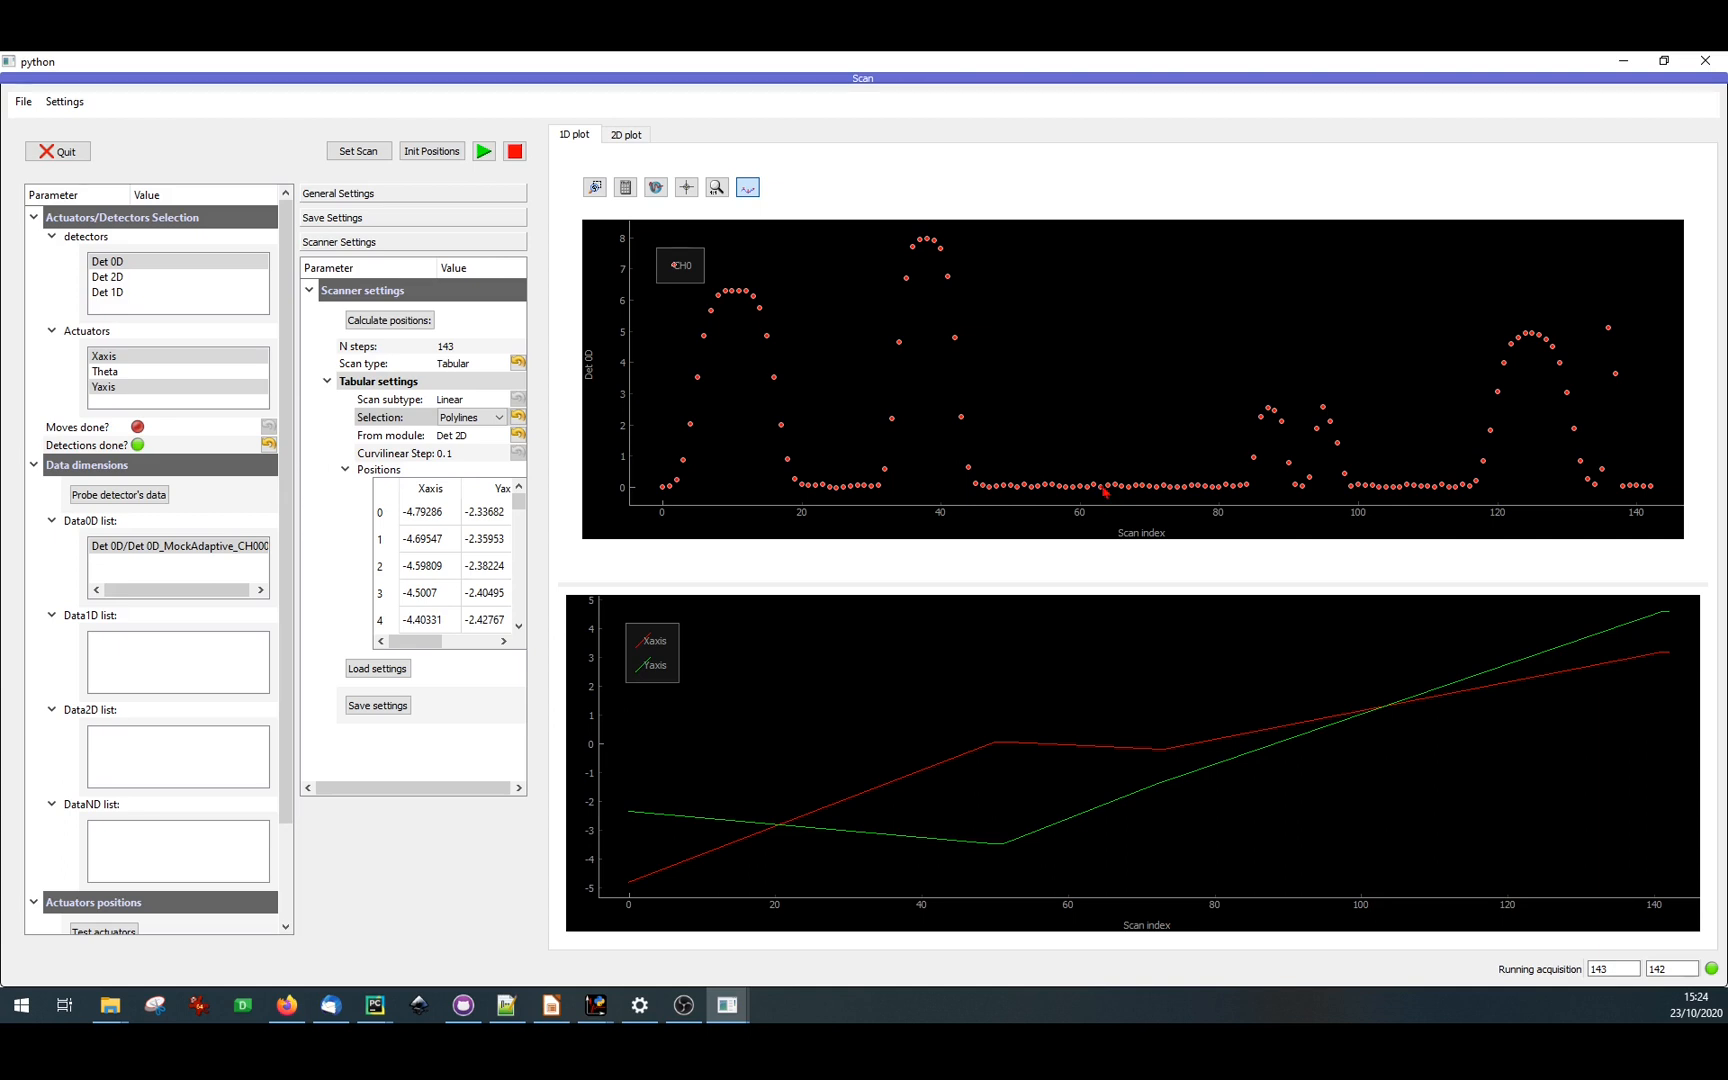
# - Set the tabular scan subtype to Adaptive and check the polyline vertices against the path on the 2D plot
pyautogui.click(455, 403)
pyautogui.click(453, 402)
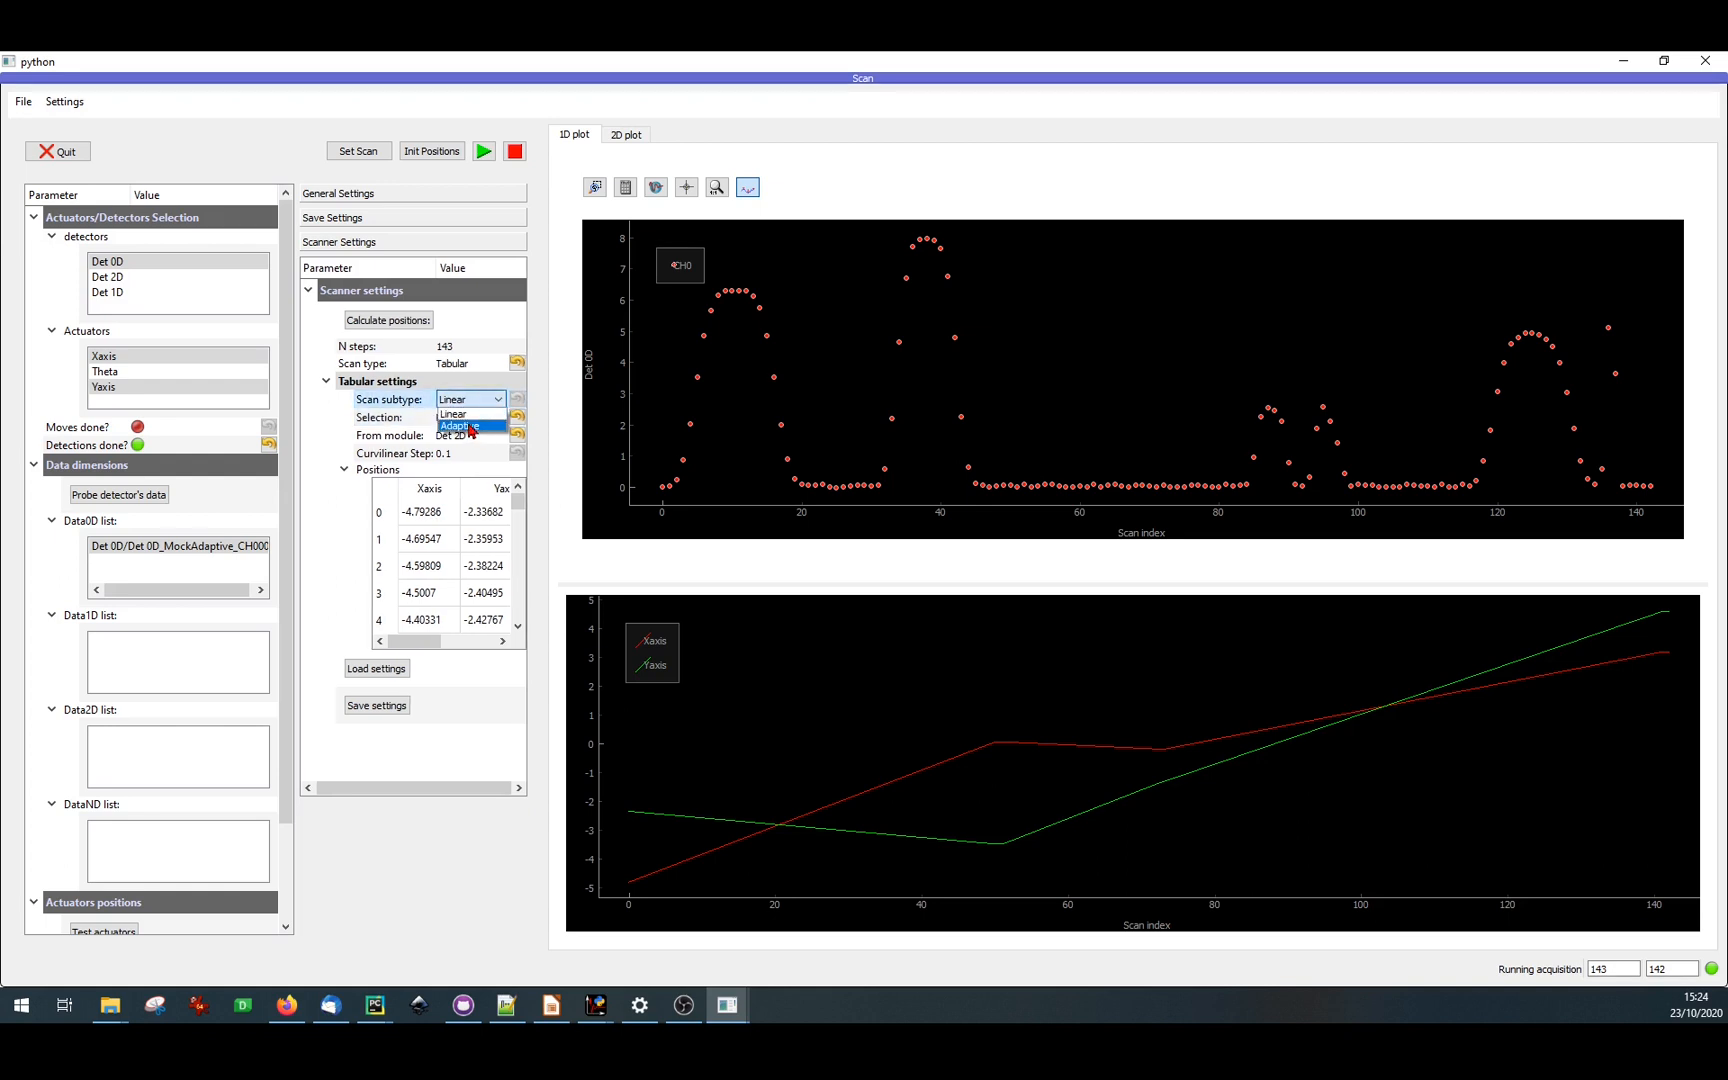
pyautogui.click(453, 430)
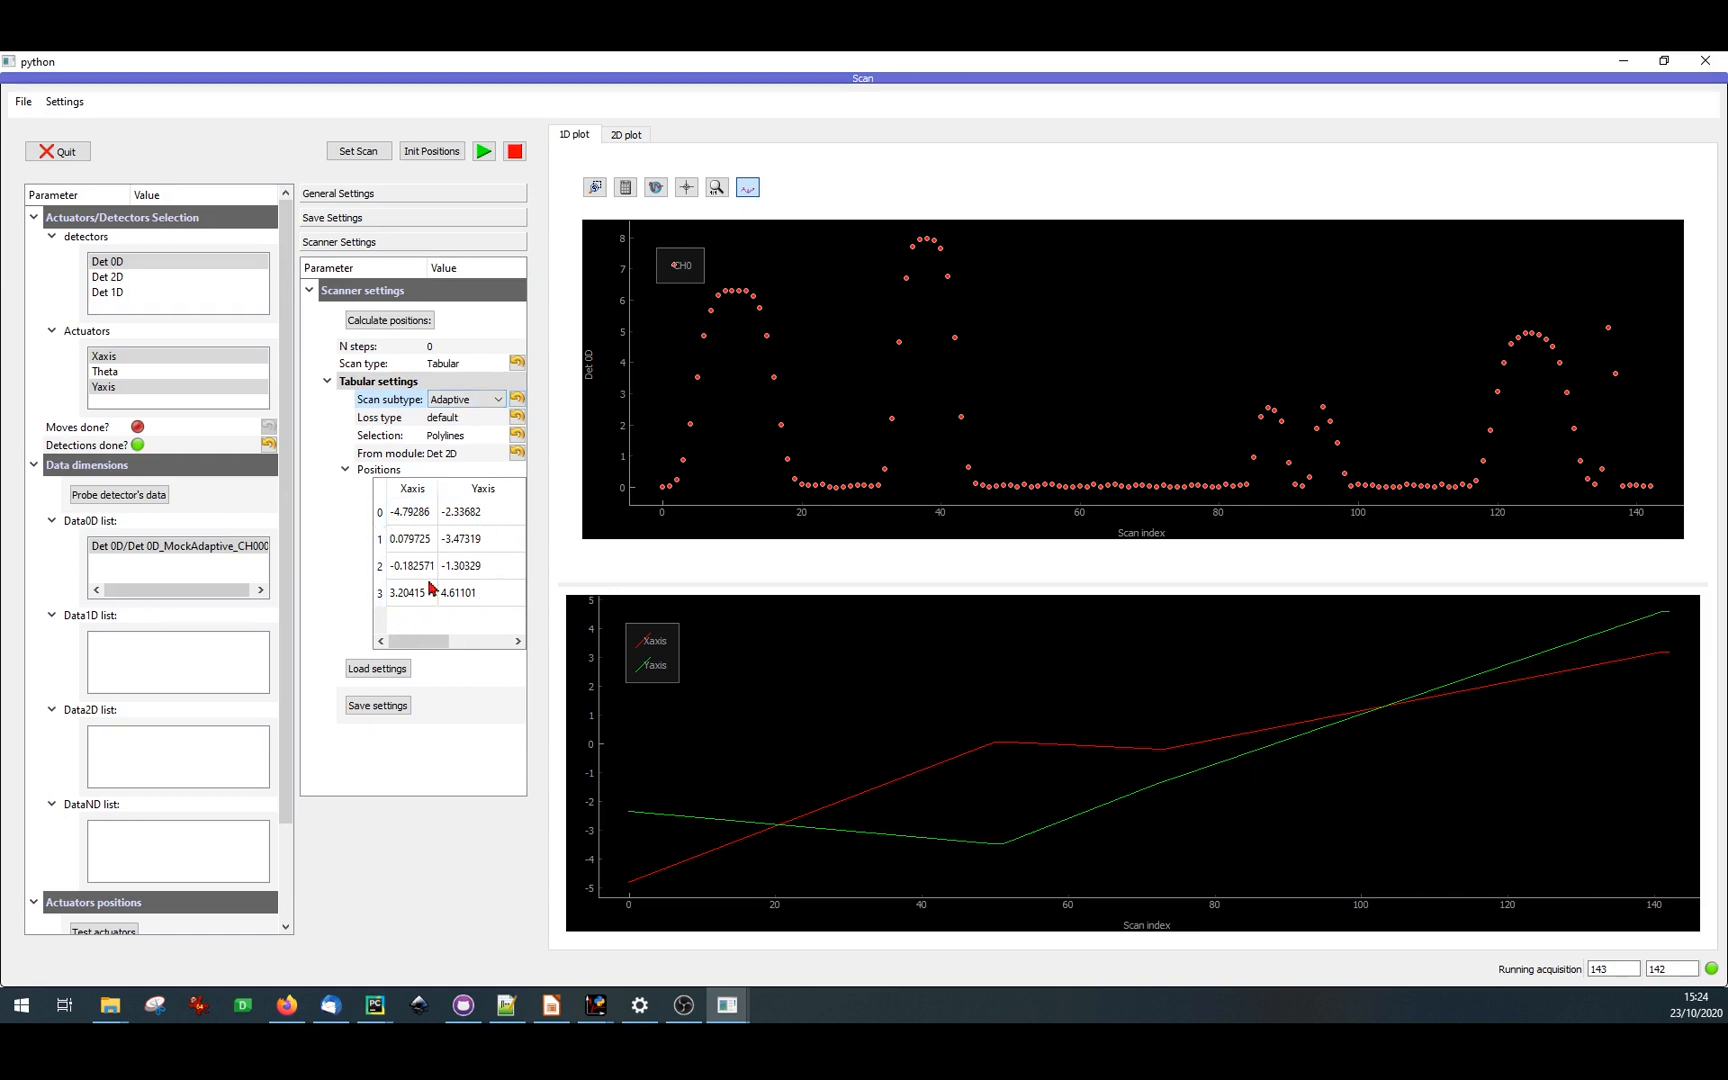
pyautogui.click(628, 137)
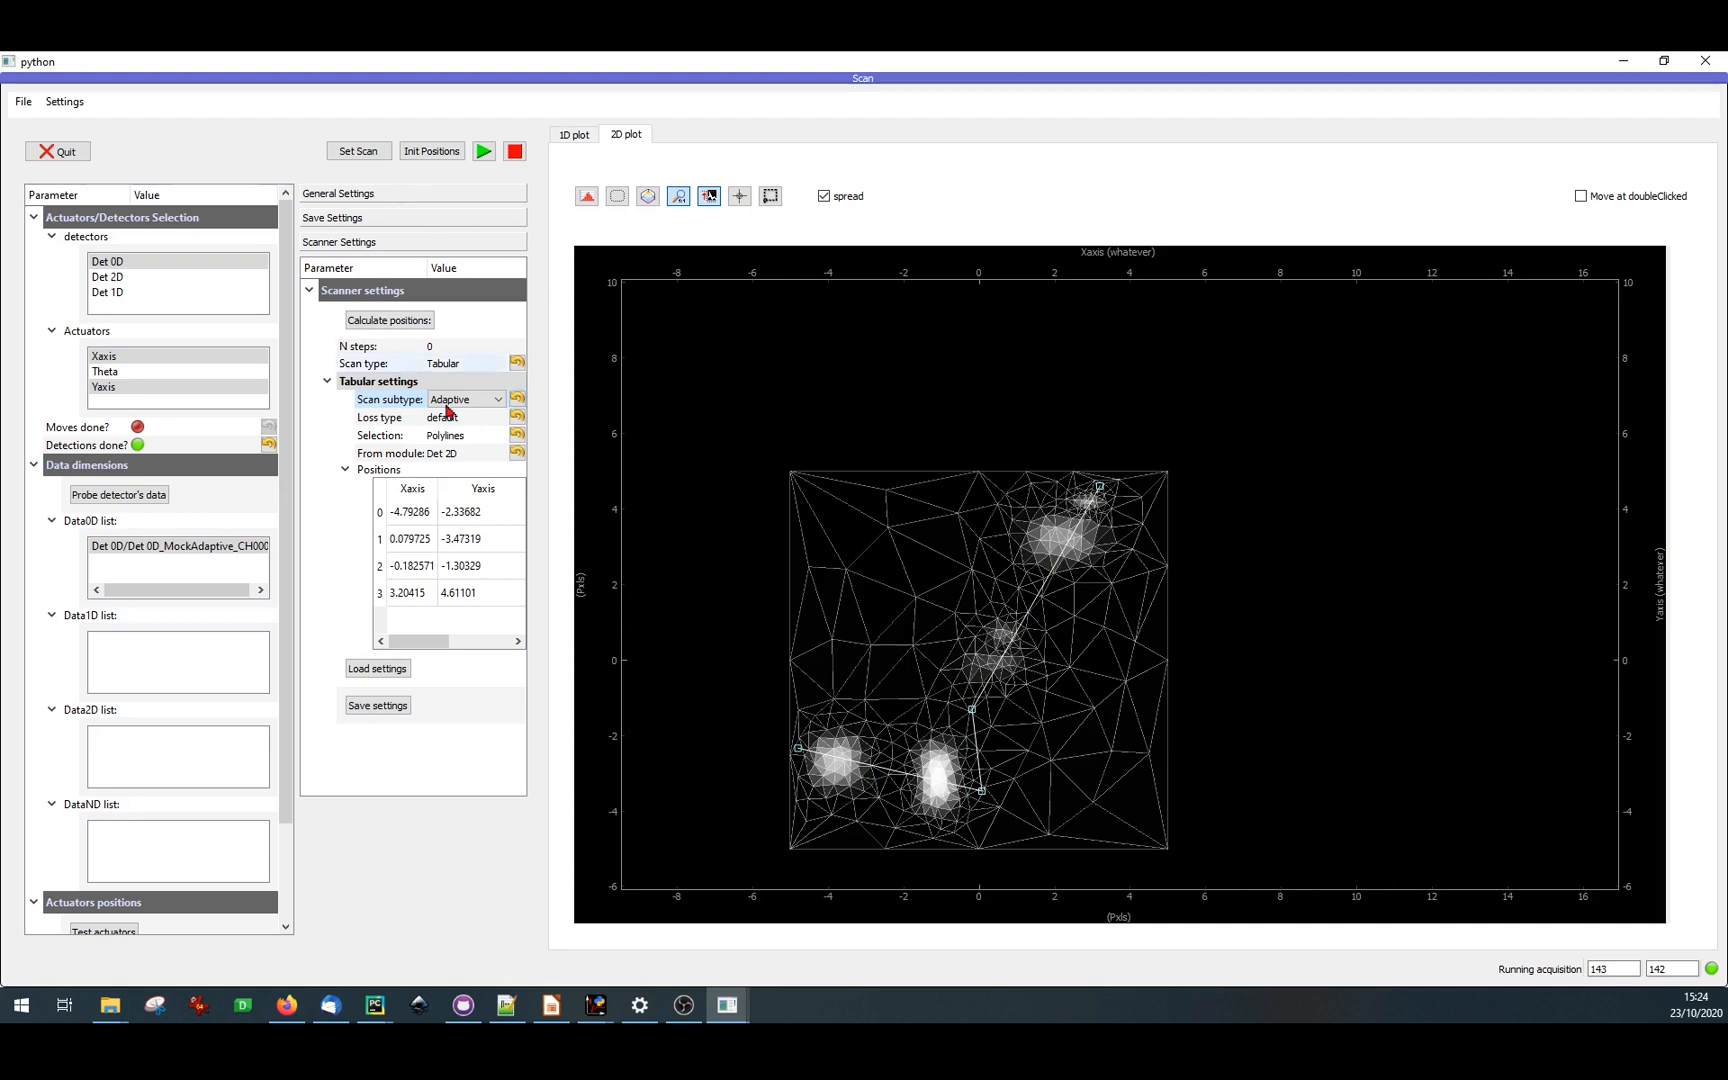
# - Run the adaptive tabular scan with the default scan information, watch the Det 0D signal in the 1D plot, and stop the acquisition
pyautogui.click(483, 151)
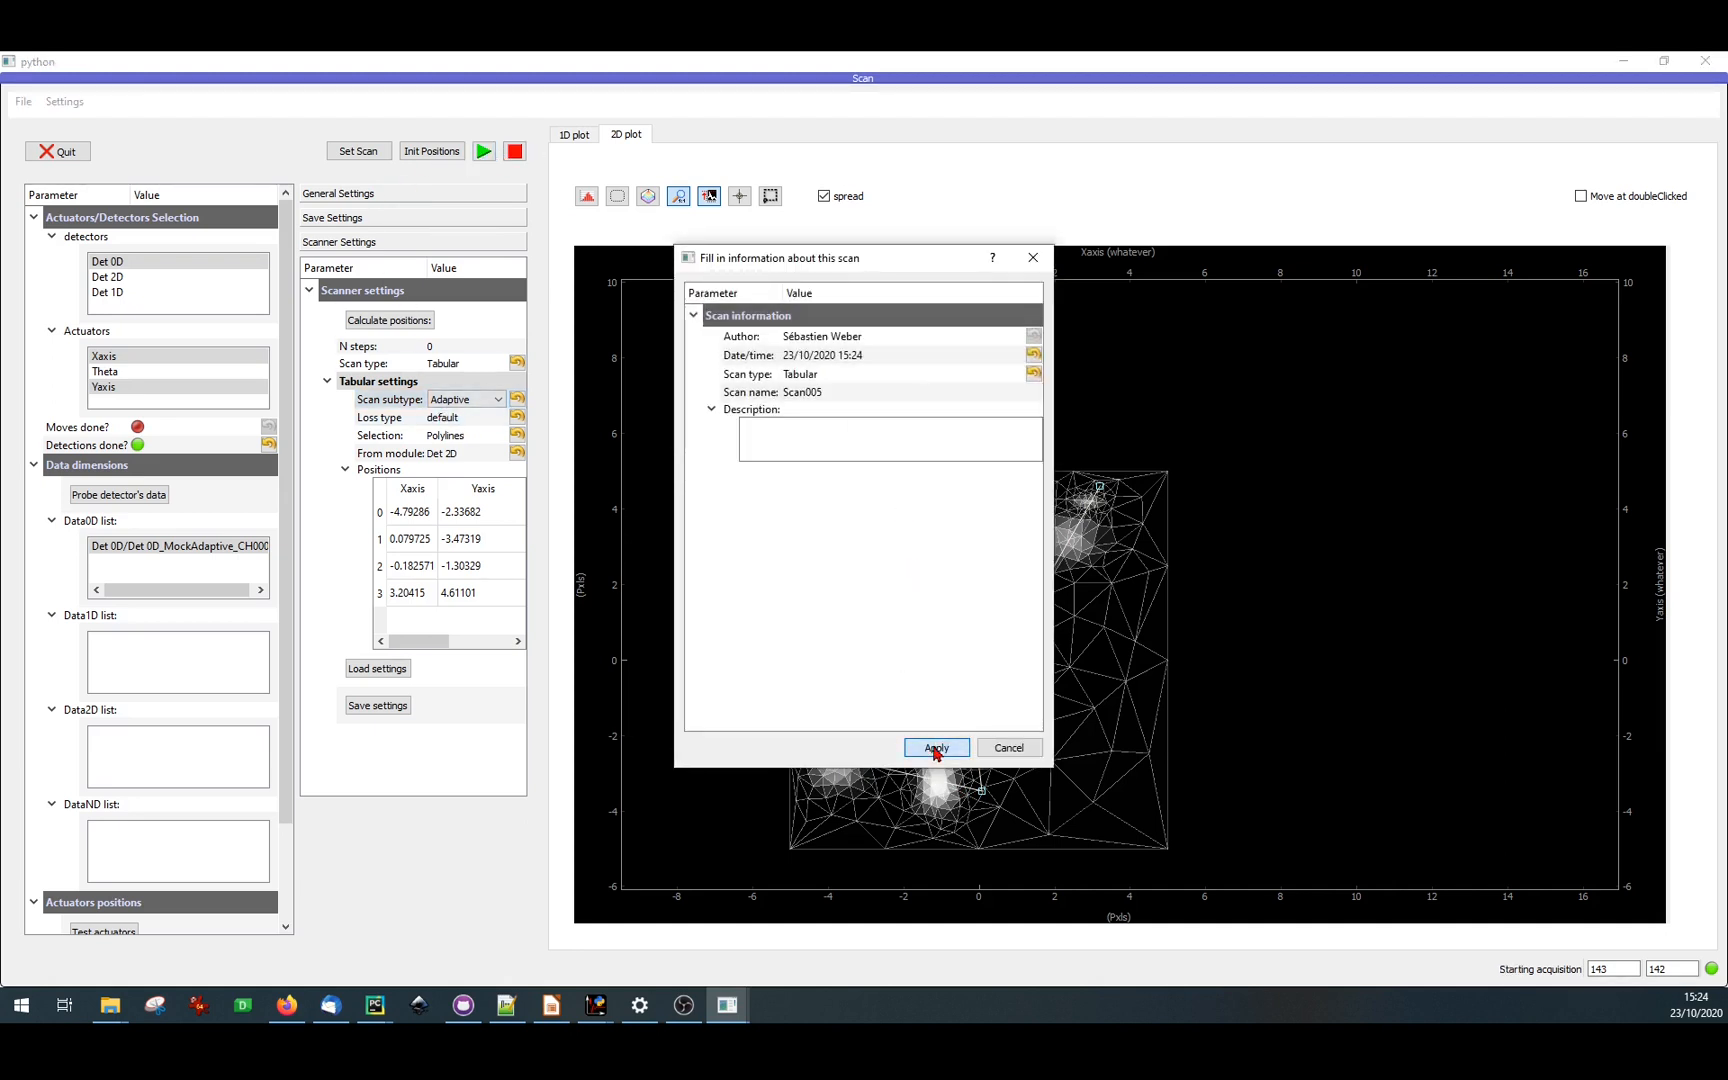
pyautogui.click(936, 750)
pyautogui.click(577, 136)
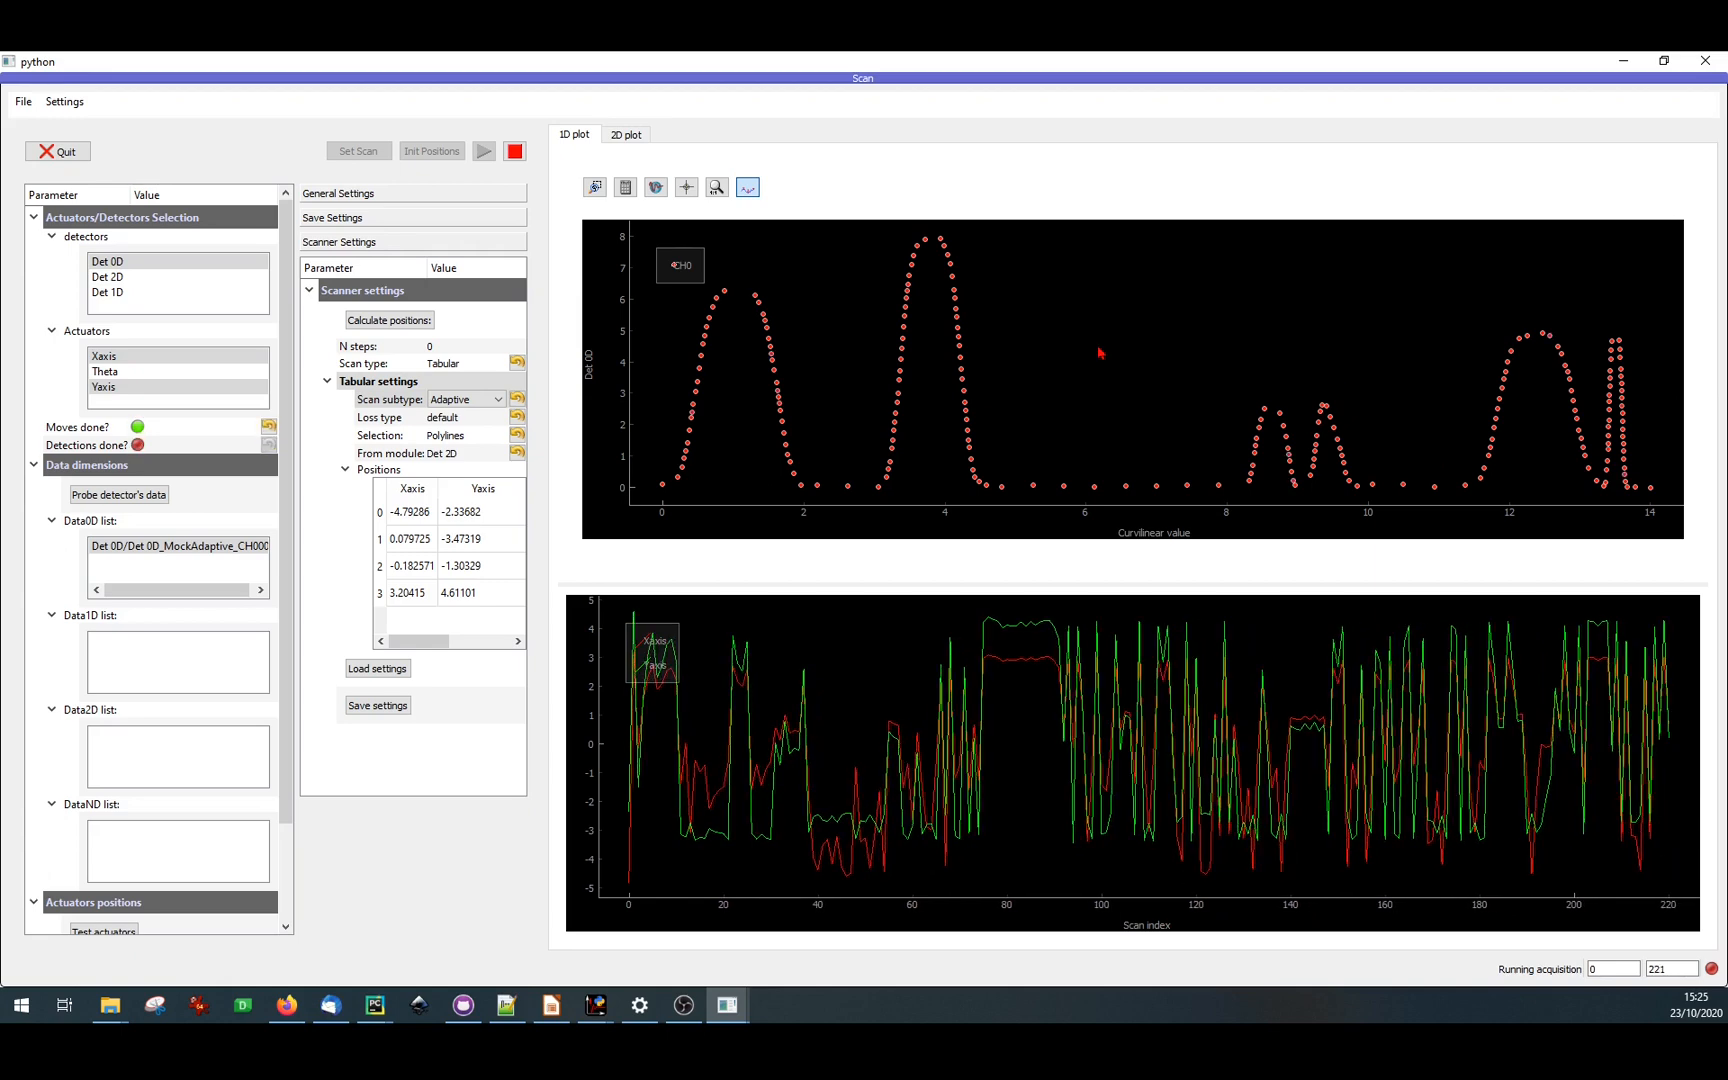
pyautogui.click(515, 152)
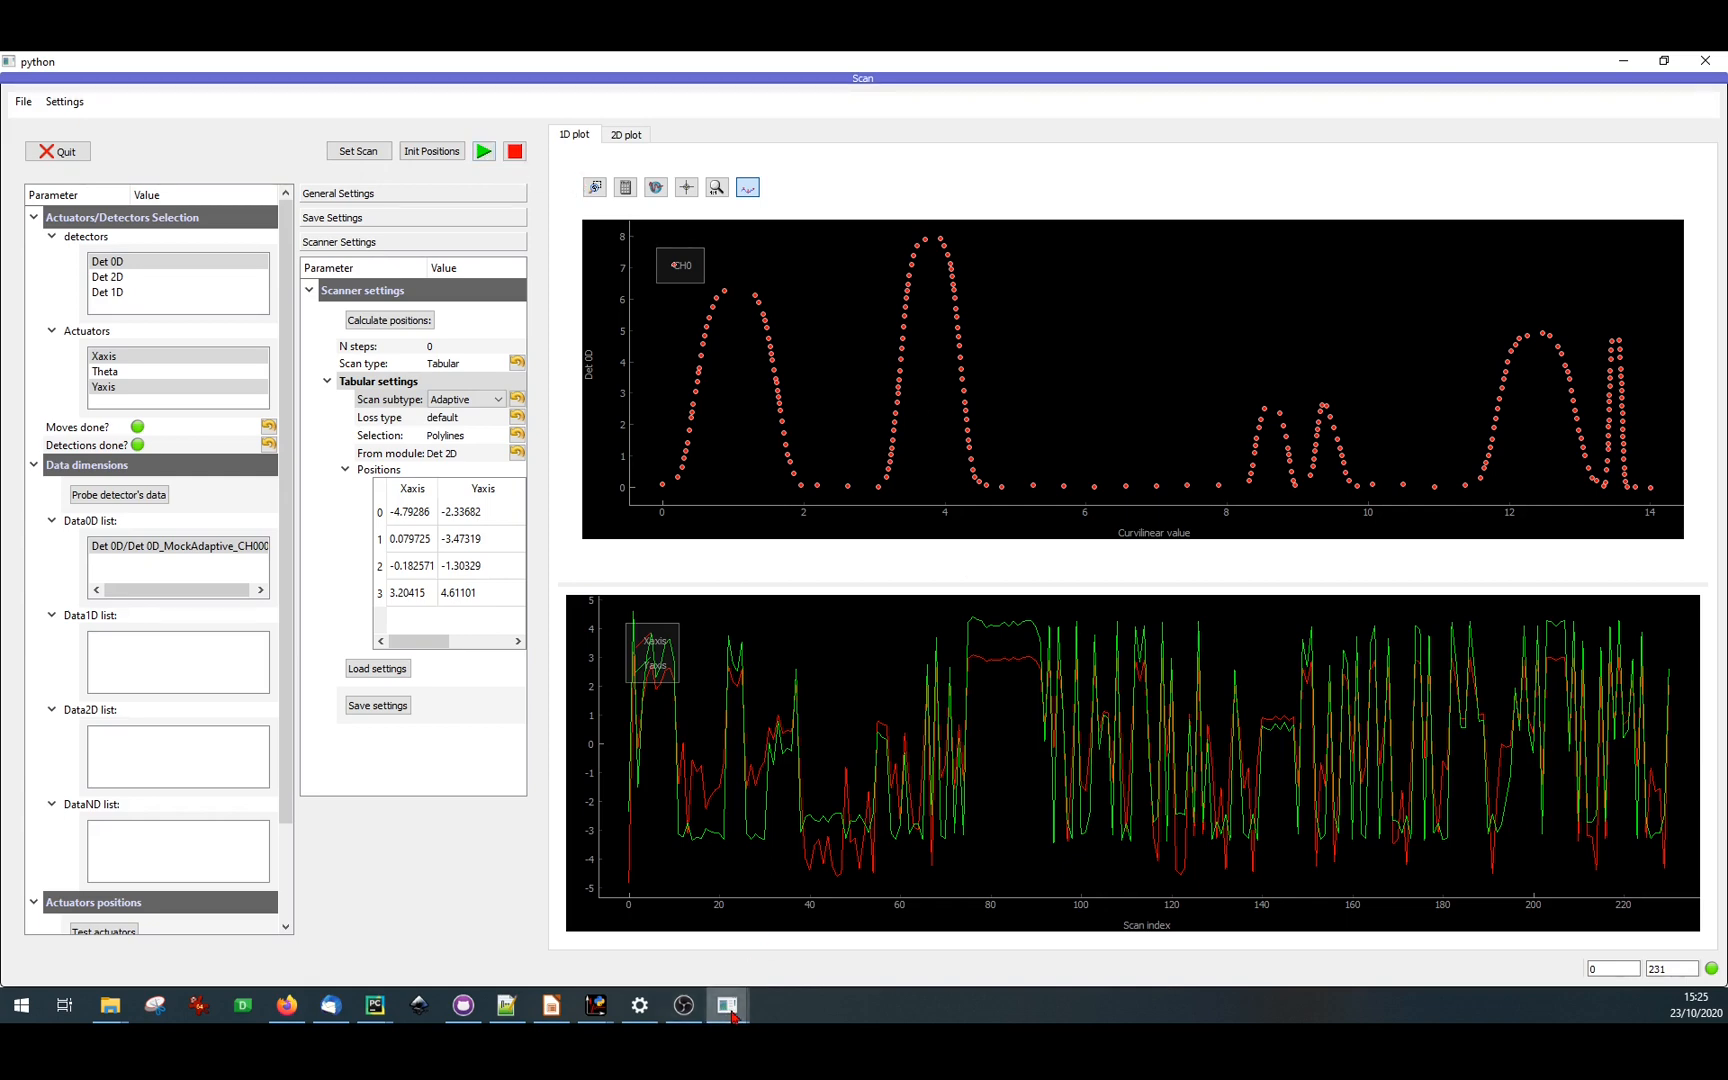
# - Switch to the scan window with the Camera detector and Dephasor actuator and show its file content
pyautogui.moveTo(733, 1015)
pyautogui.click(24, 102)
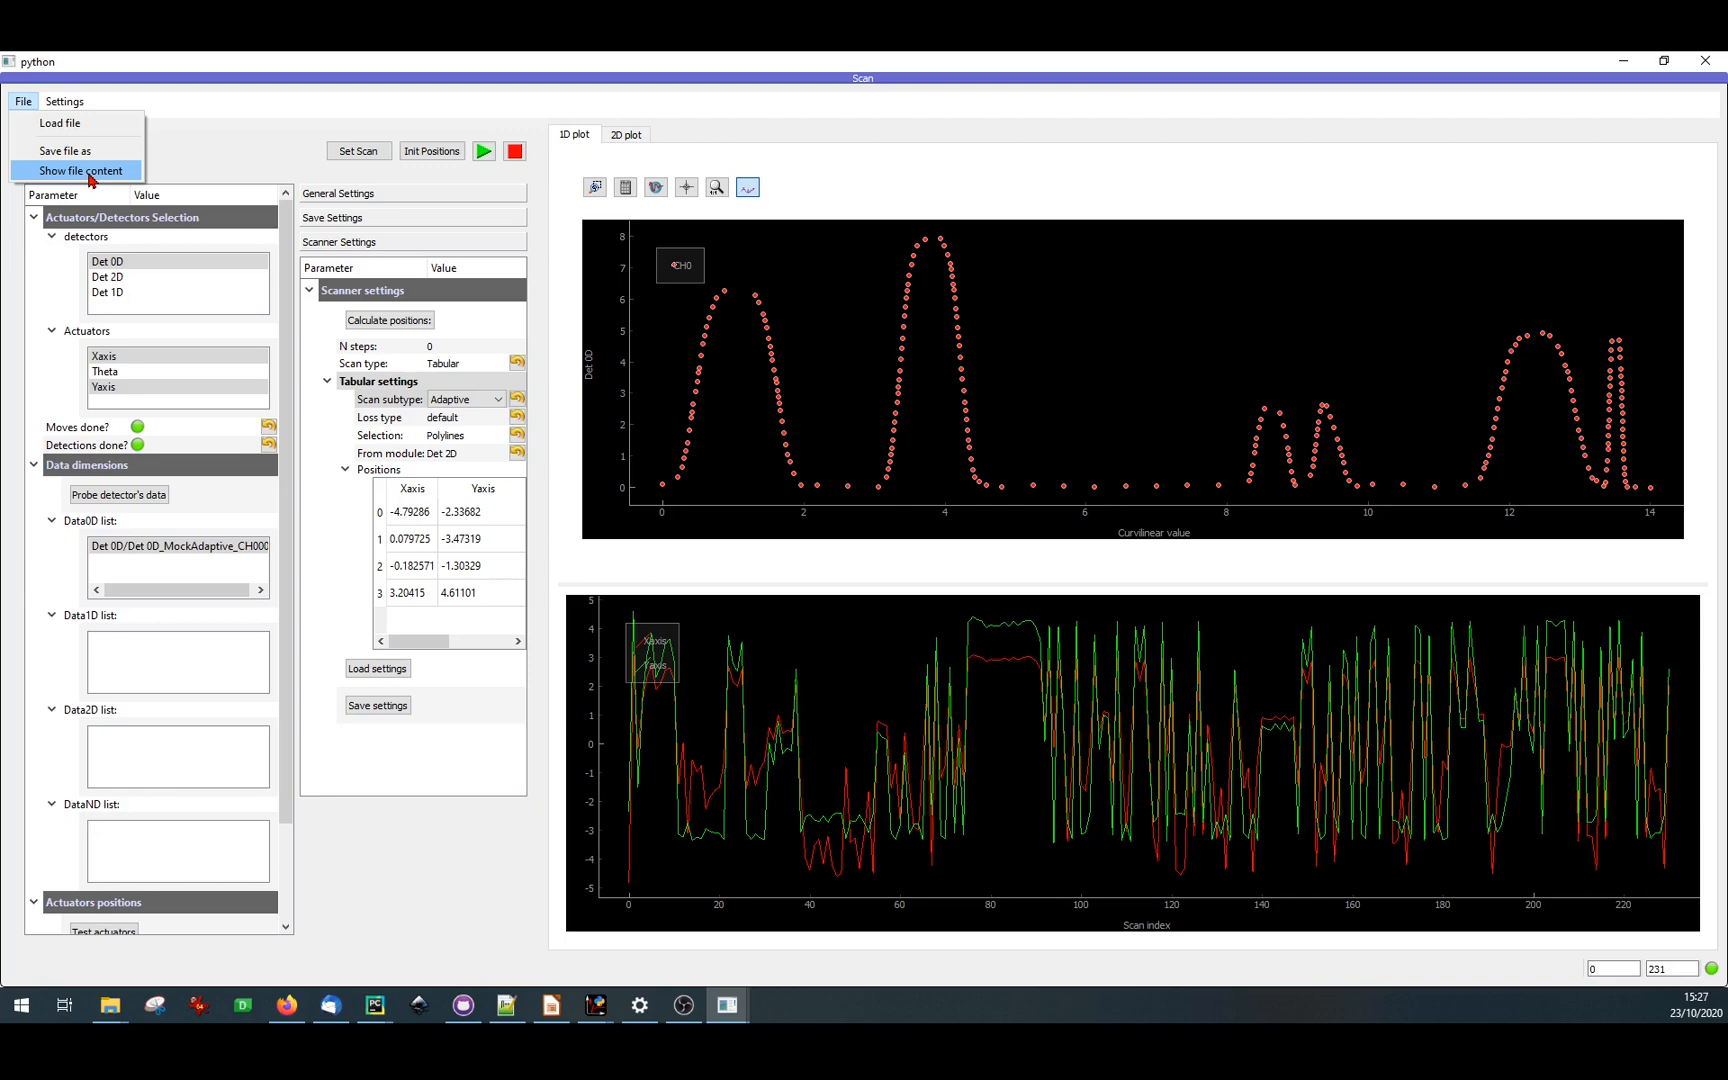
pyautogui.click(22, 104)
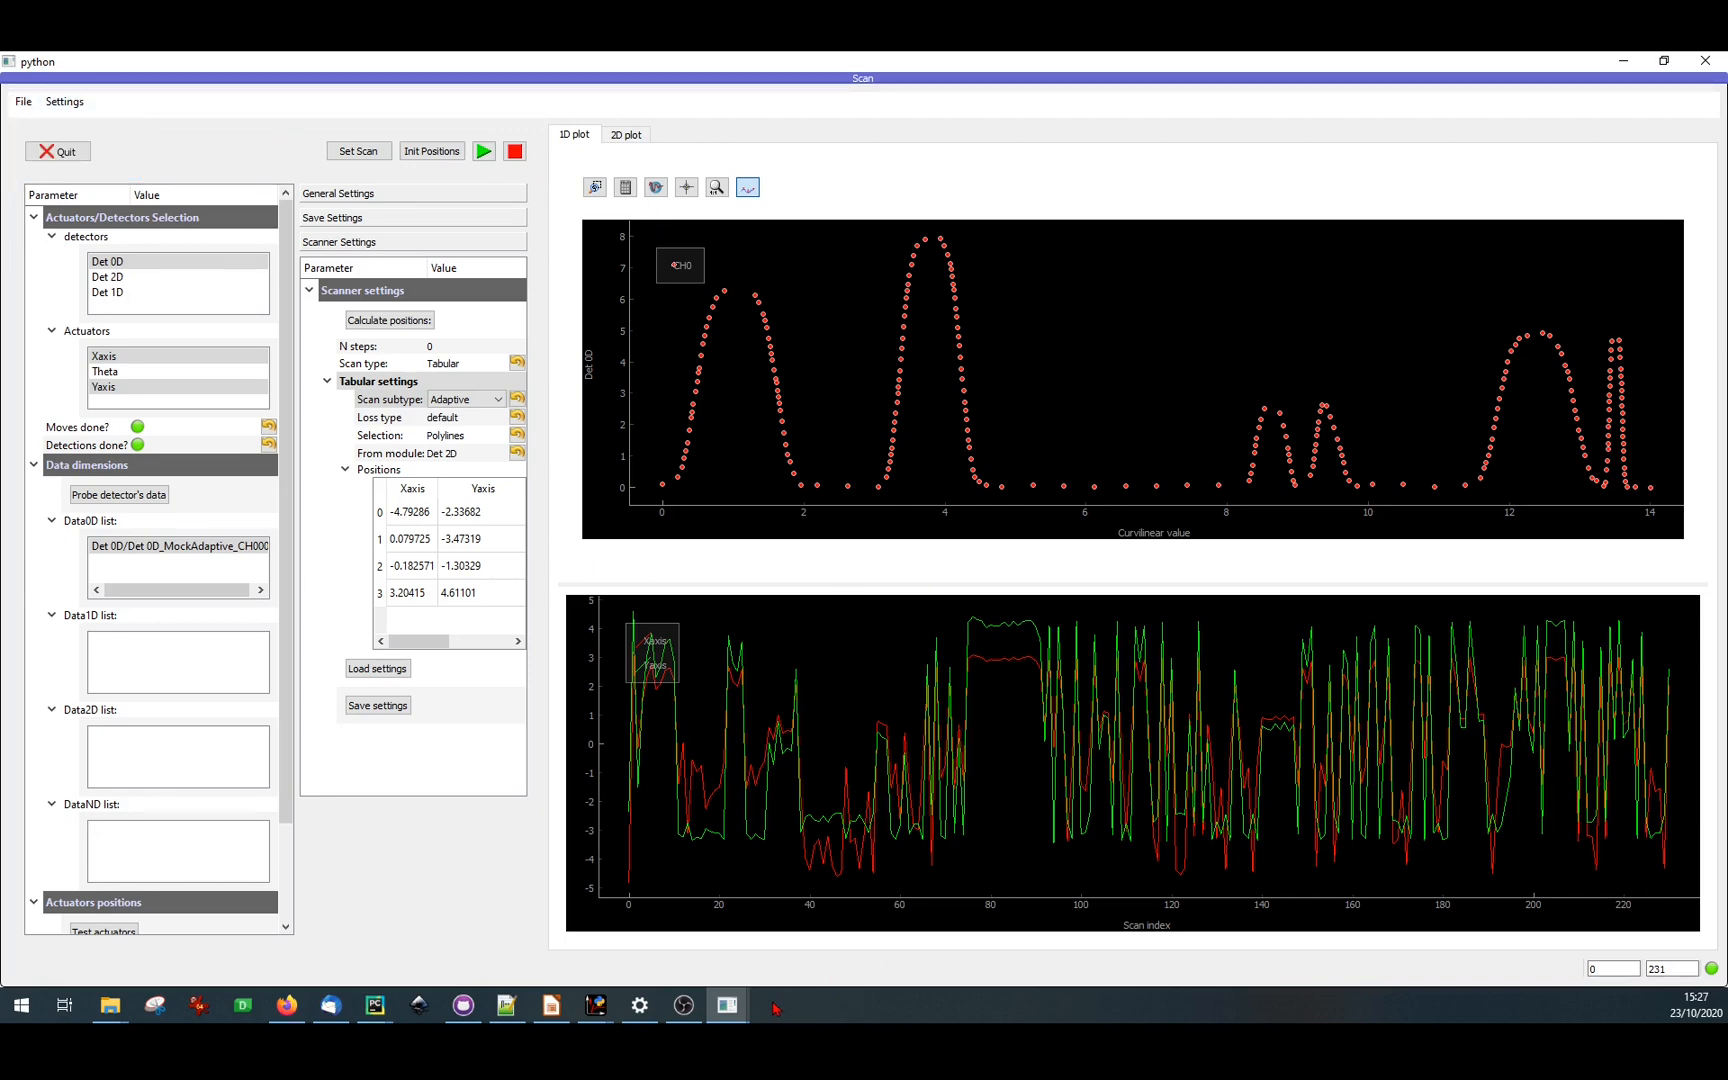
pyautogui.click(727, 1005)
pyautogui.click(590, 935)
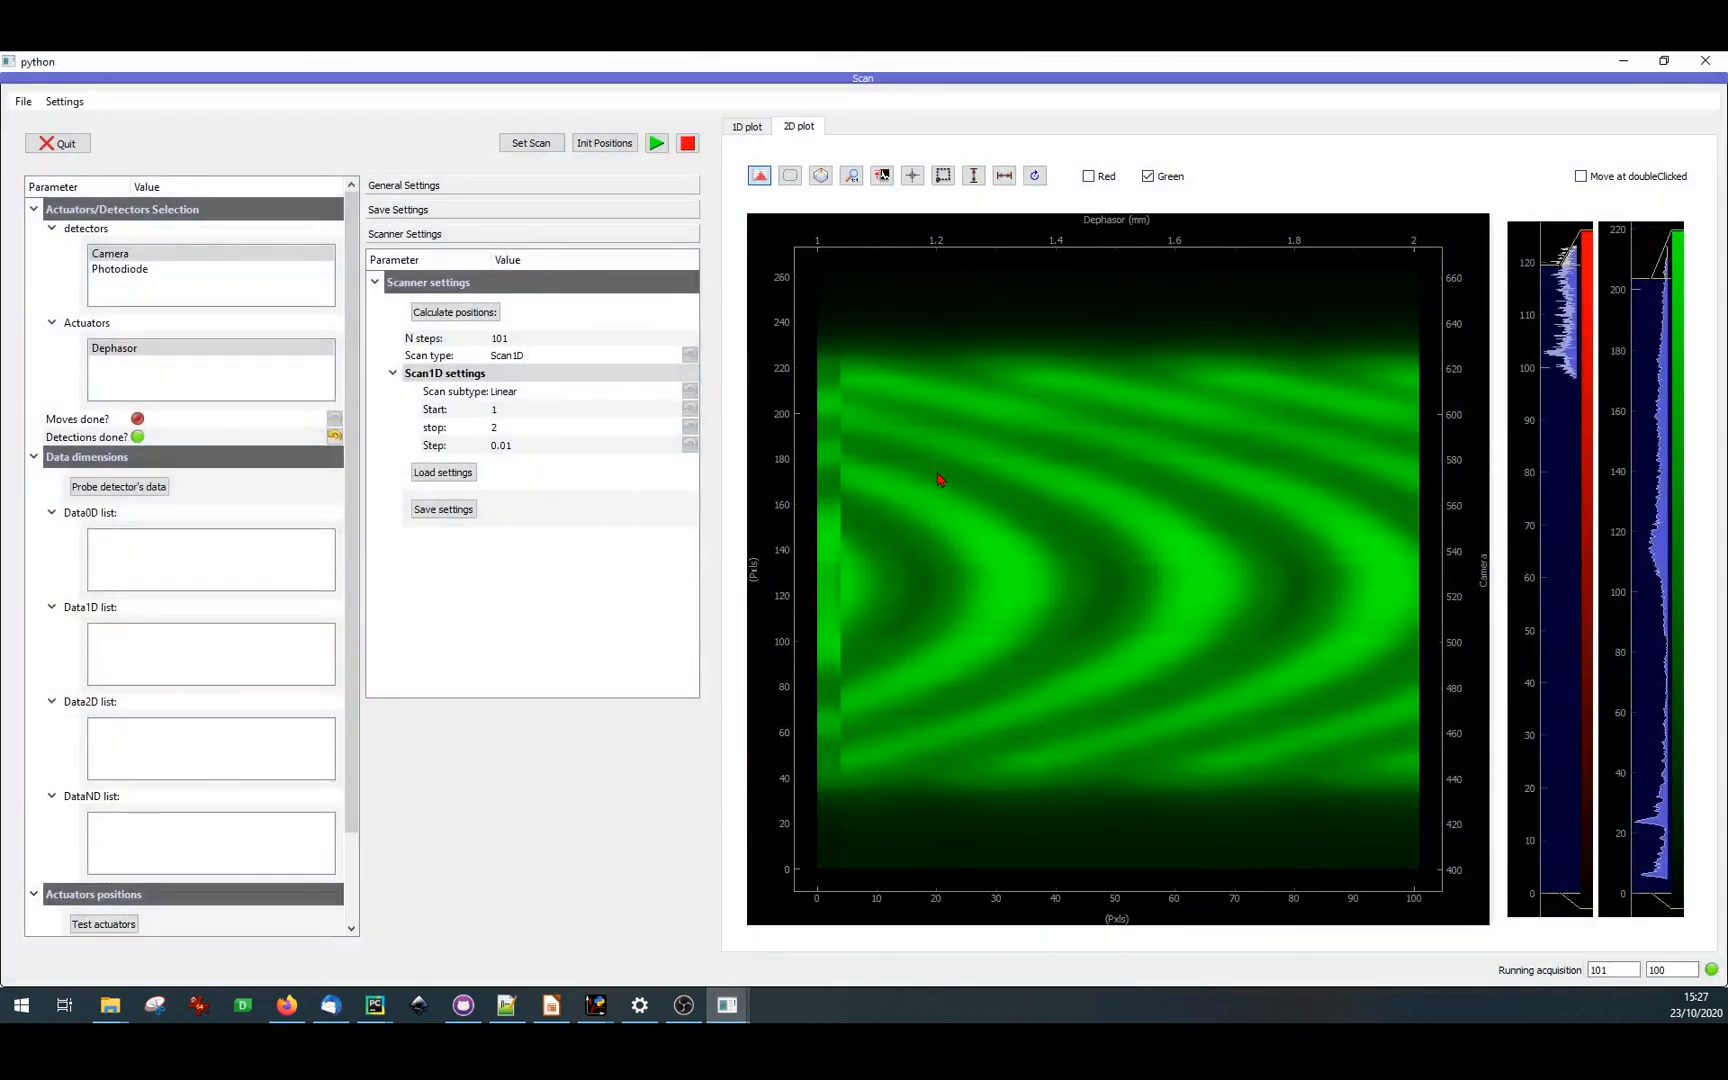
pyautogui.click(23, 103)
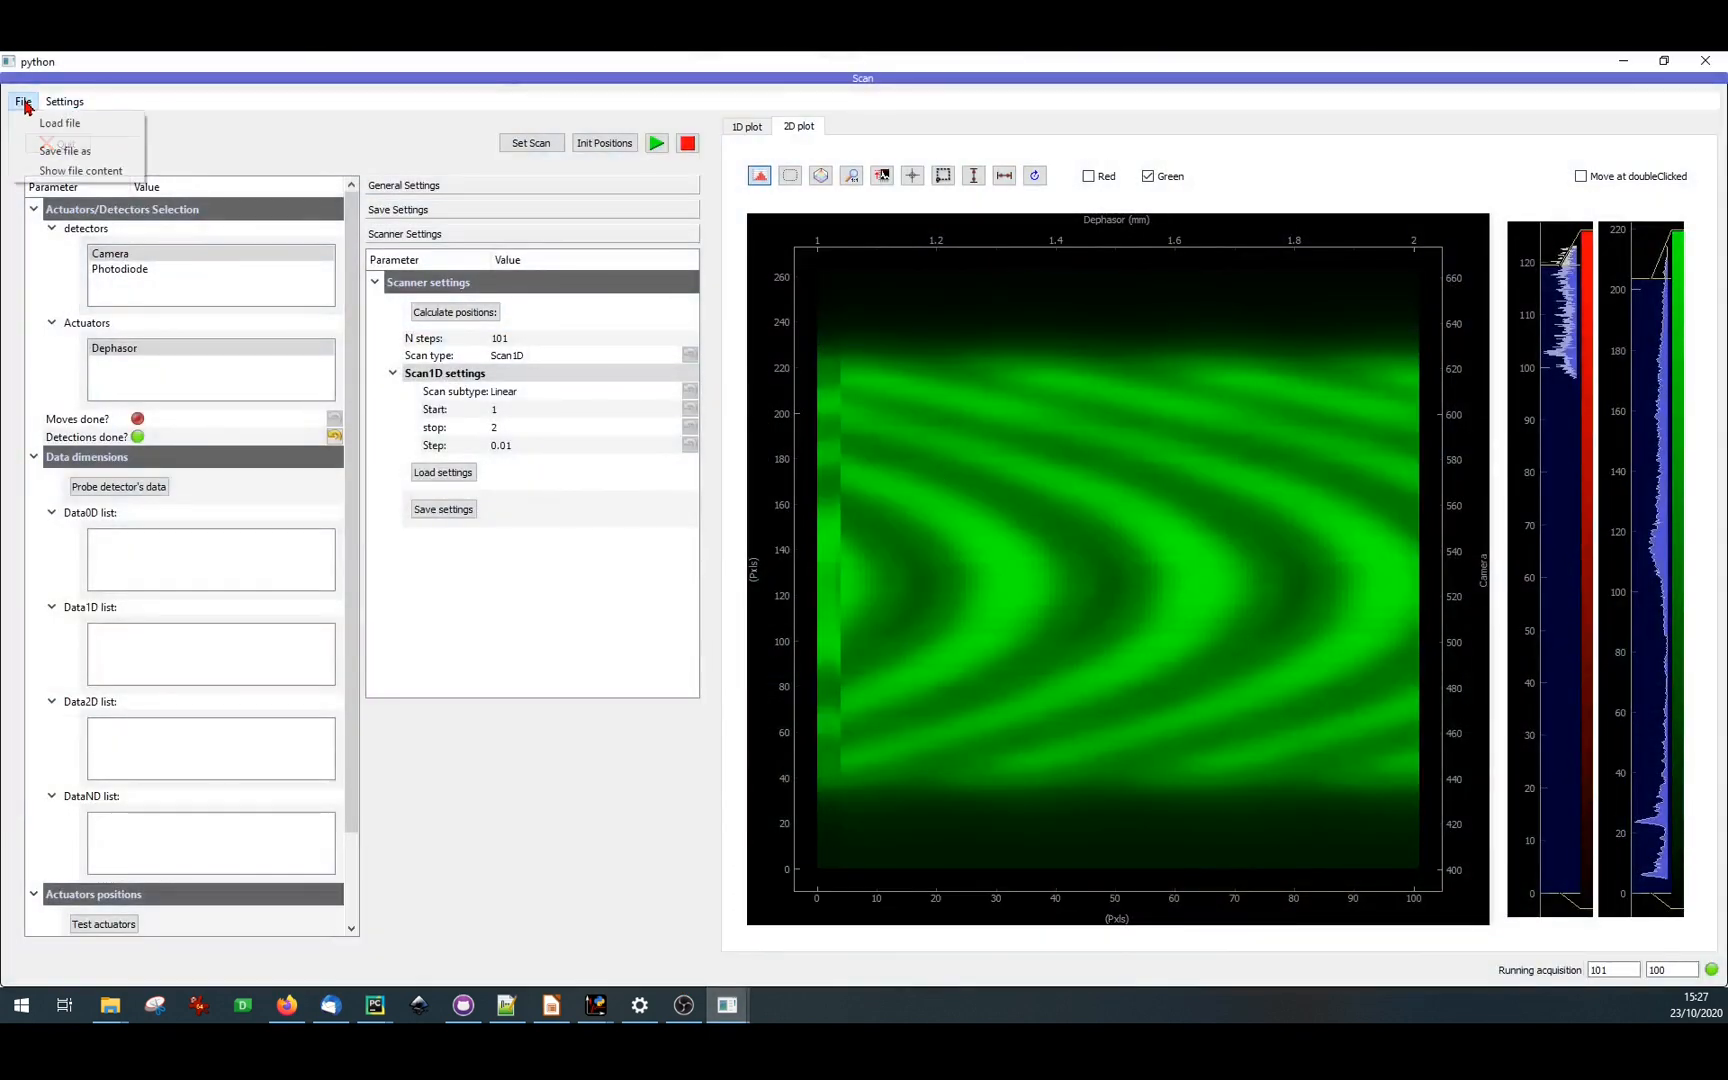
pyautogui.click(80, 171)
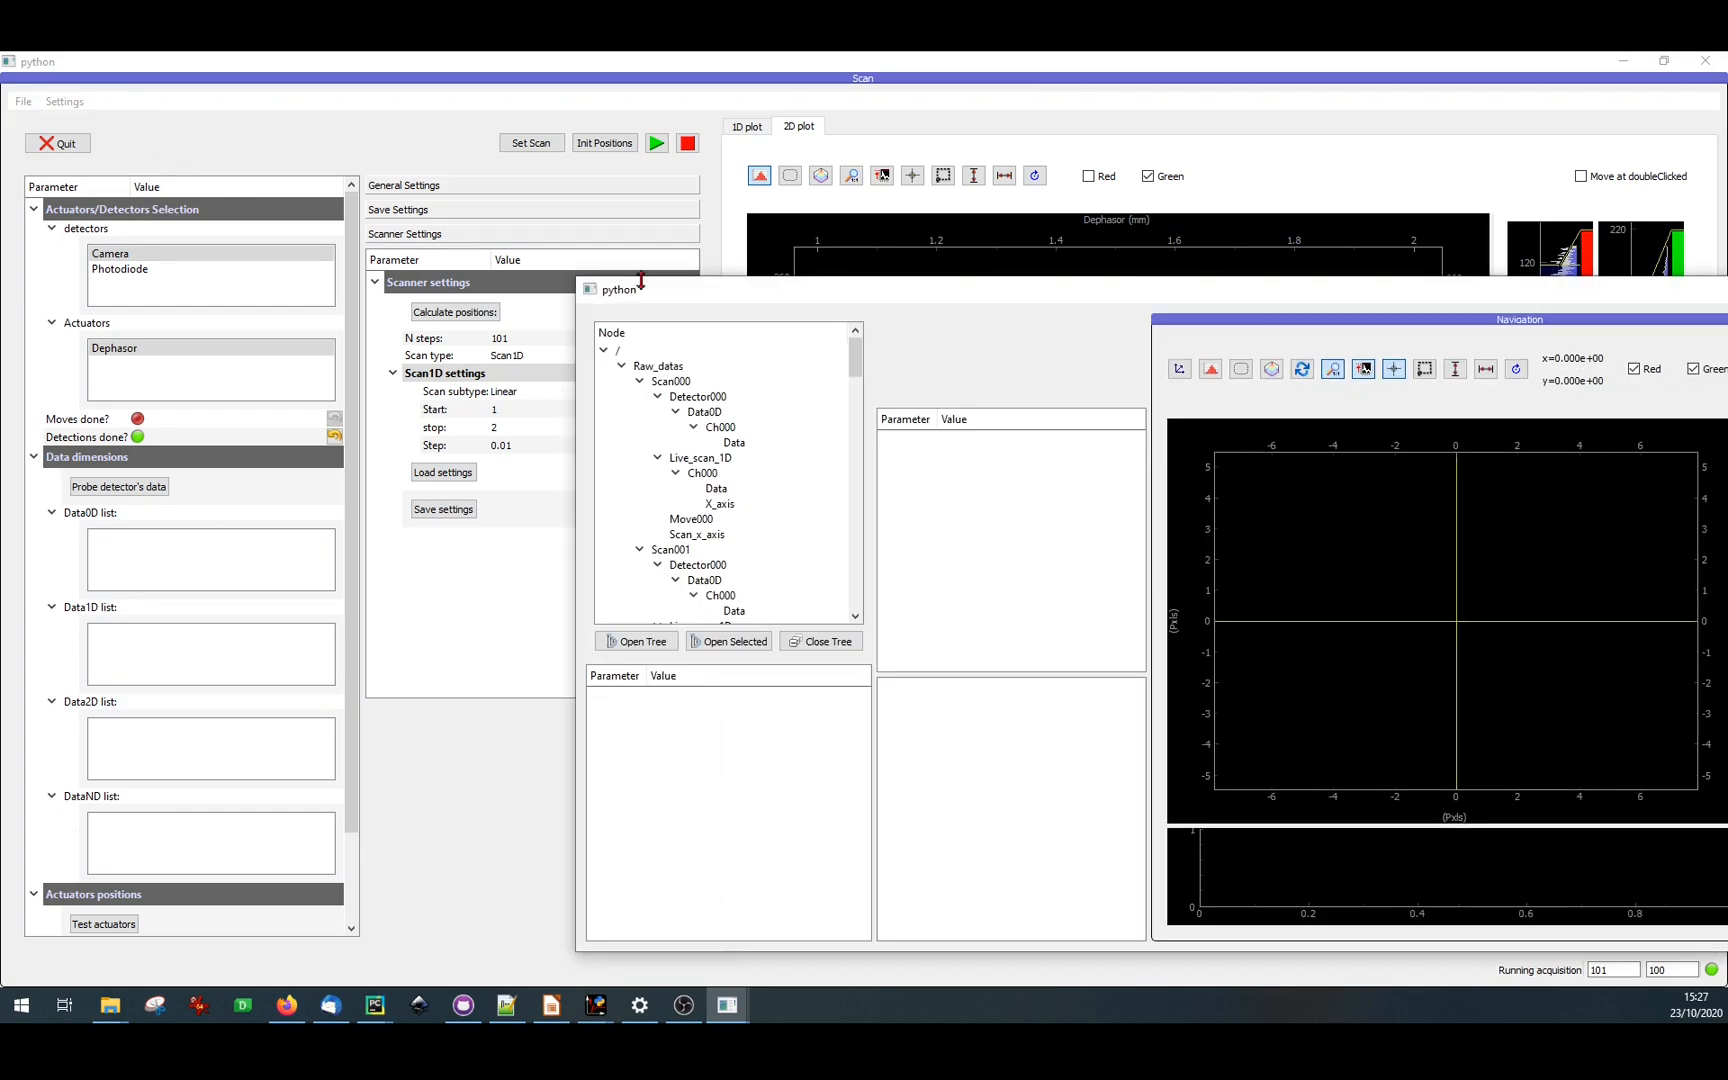
# - Maximize the data browser window and dock the Signal viewer below the Navigation viewer
pyautogui.doubleClick(1122, 293)
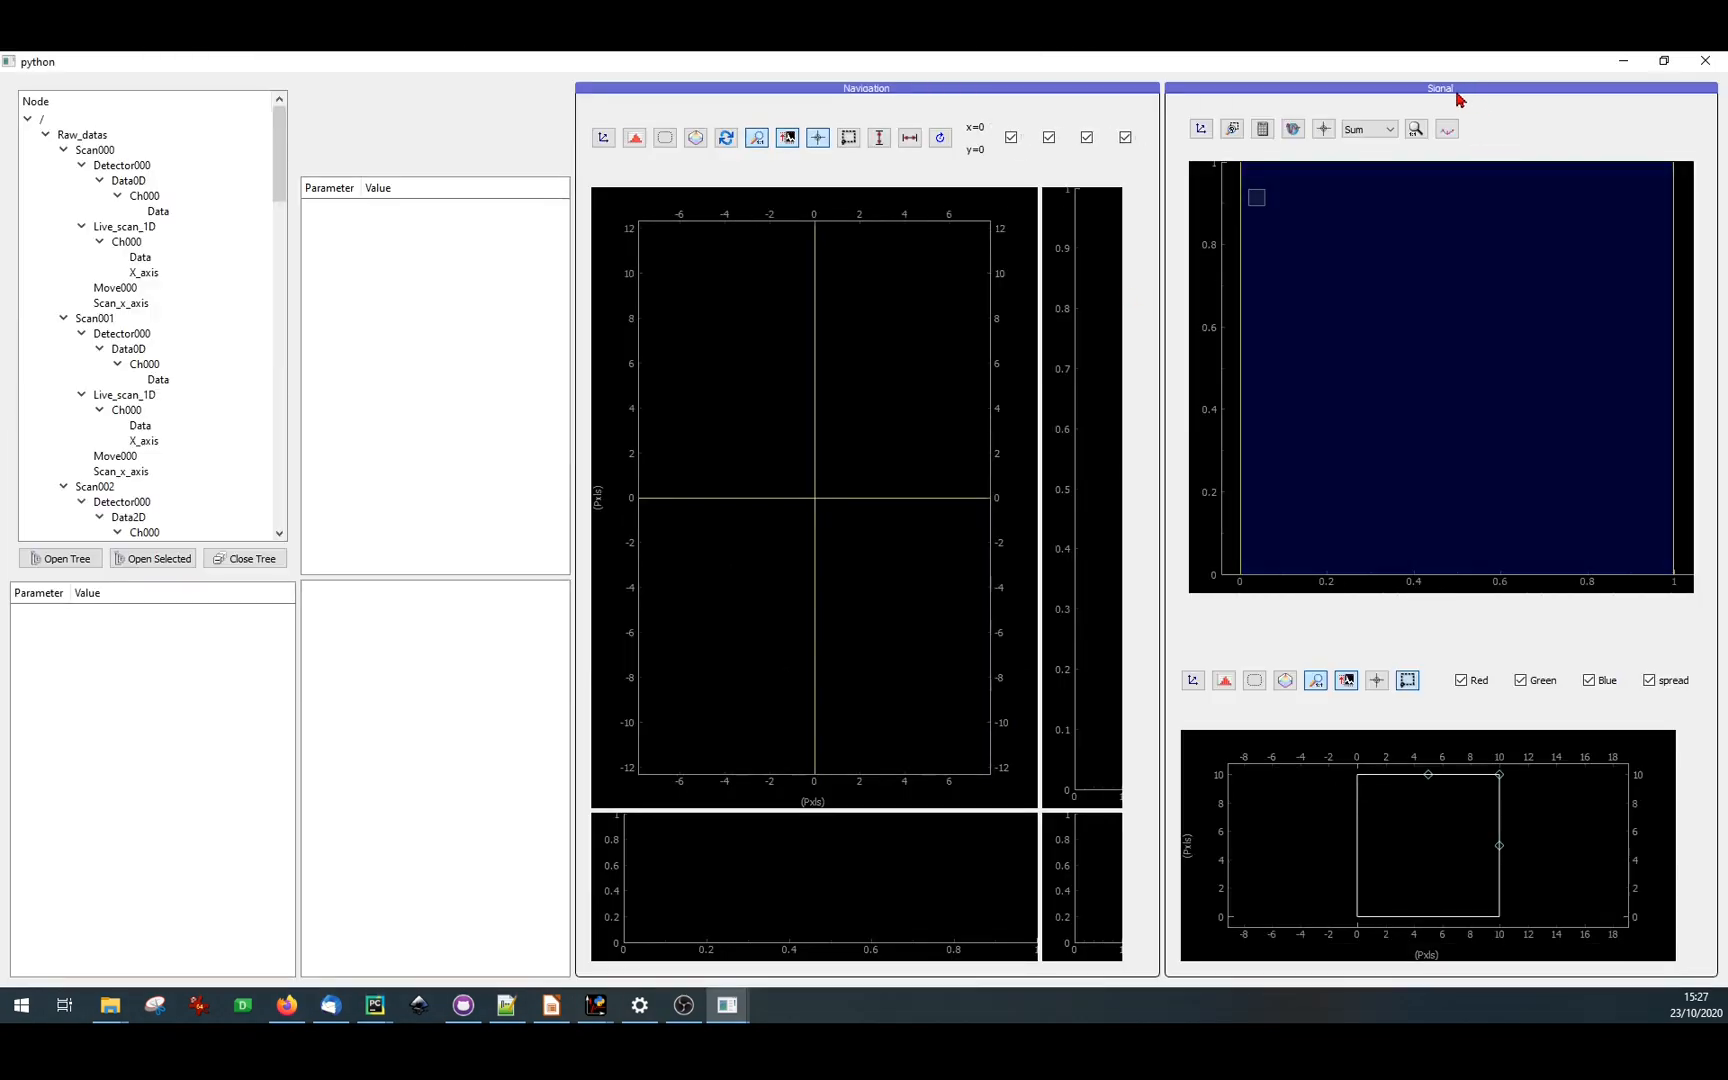
pyautogui.moveTo(1447, 96); pyautogui.dragTo(980, 976)
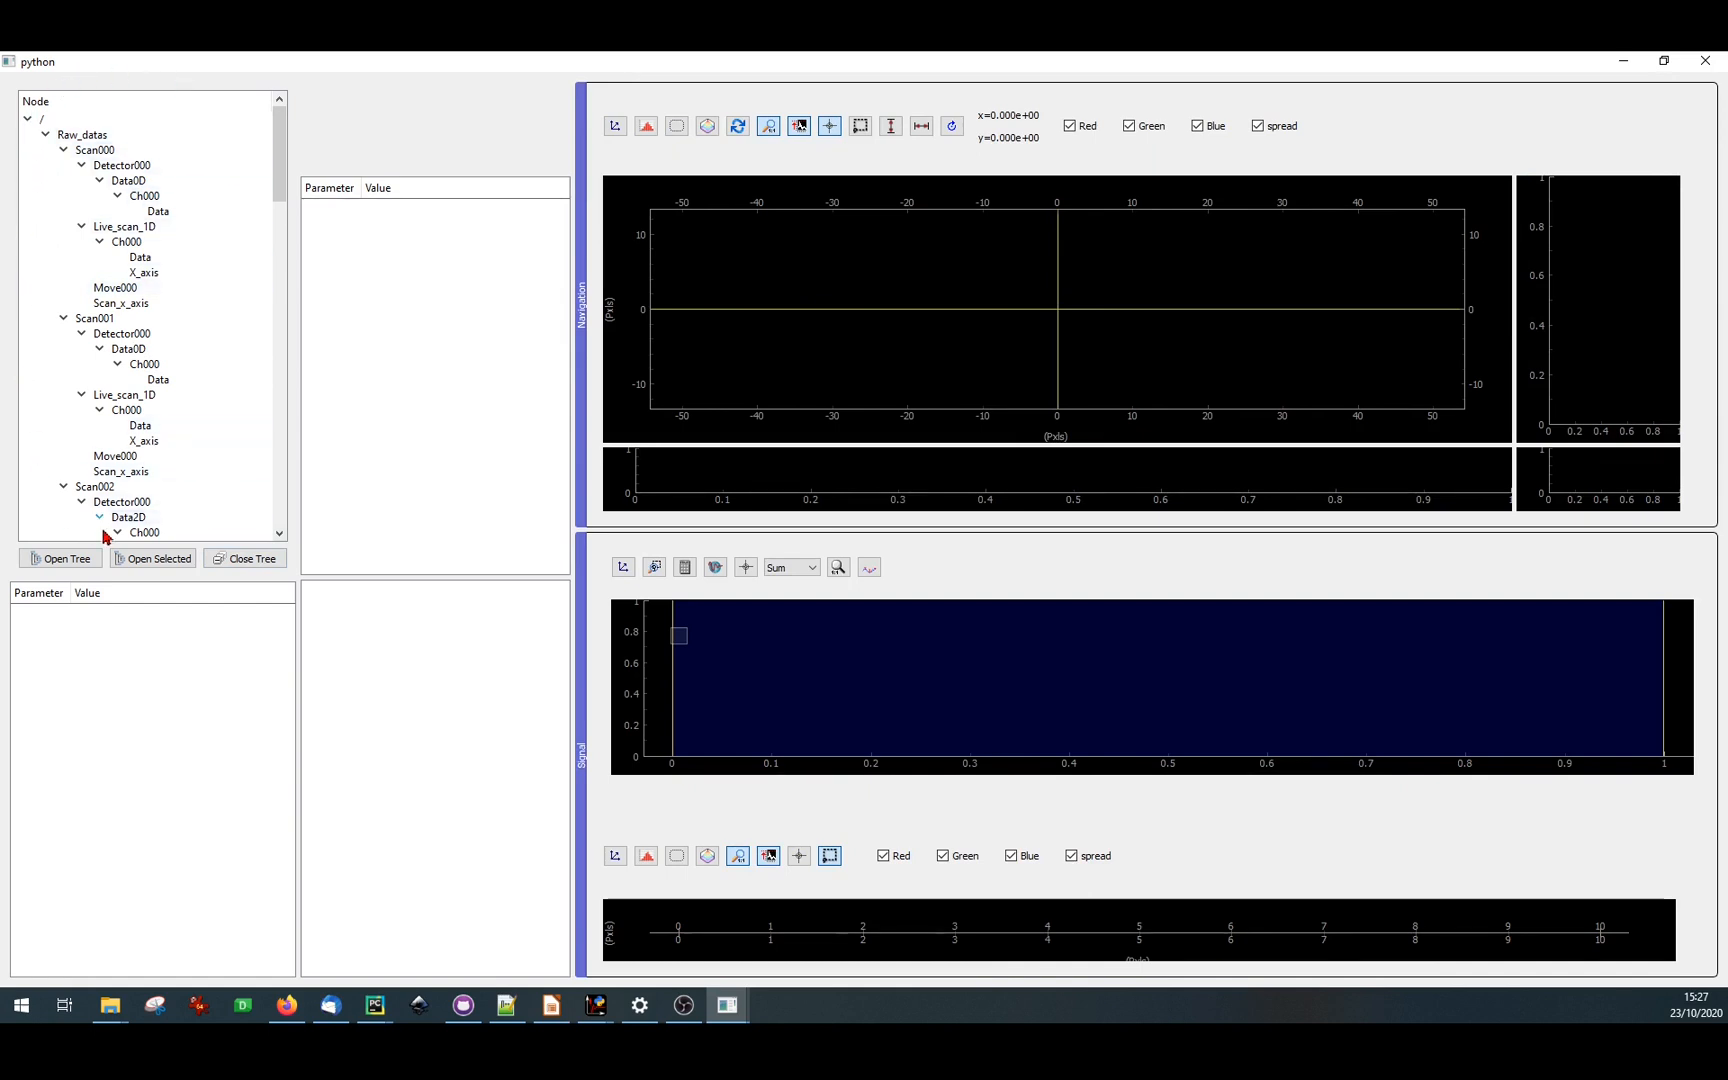
# - Collapse the whole node tree and expand only Raw_datas and Scan000
pyautogui.click(233, 561)
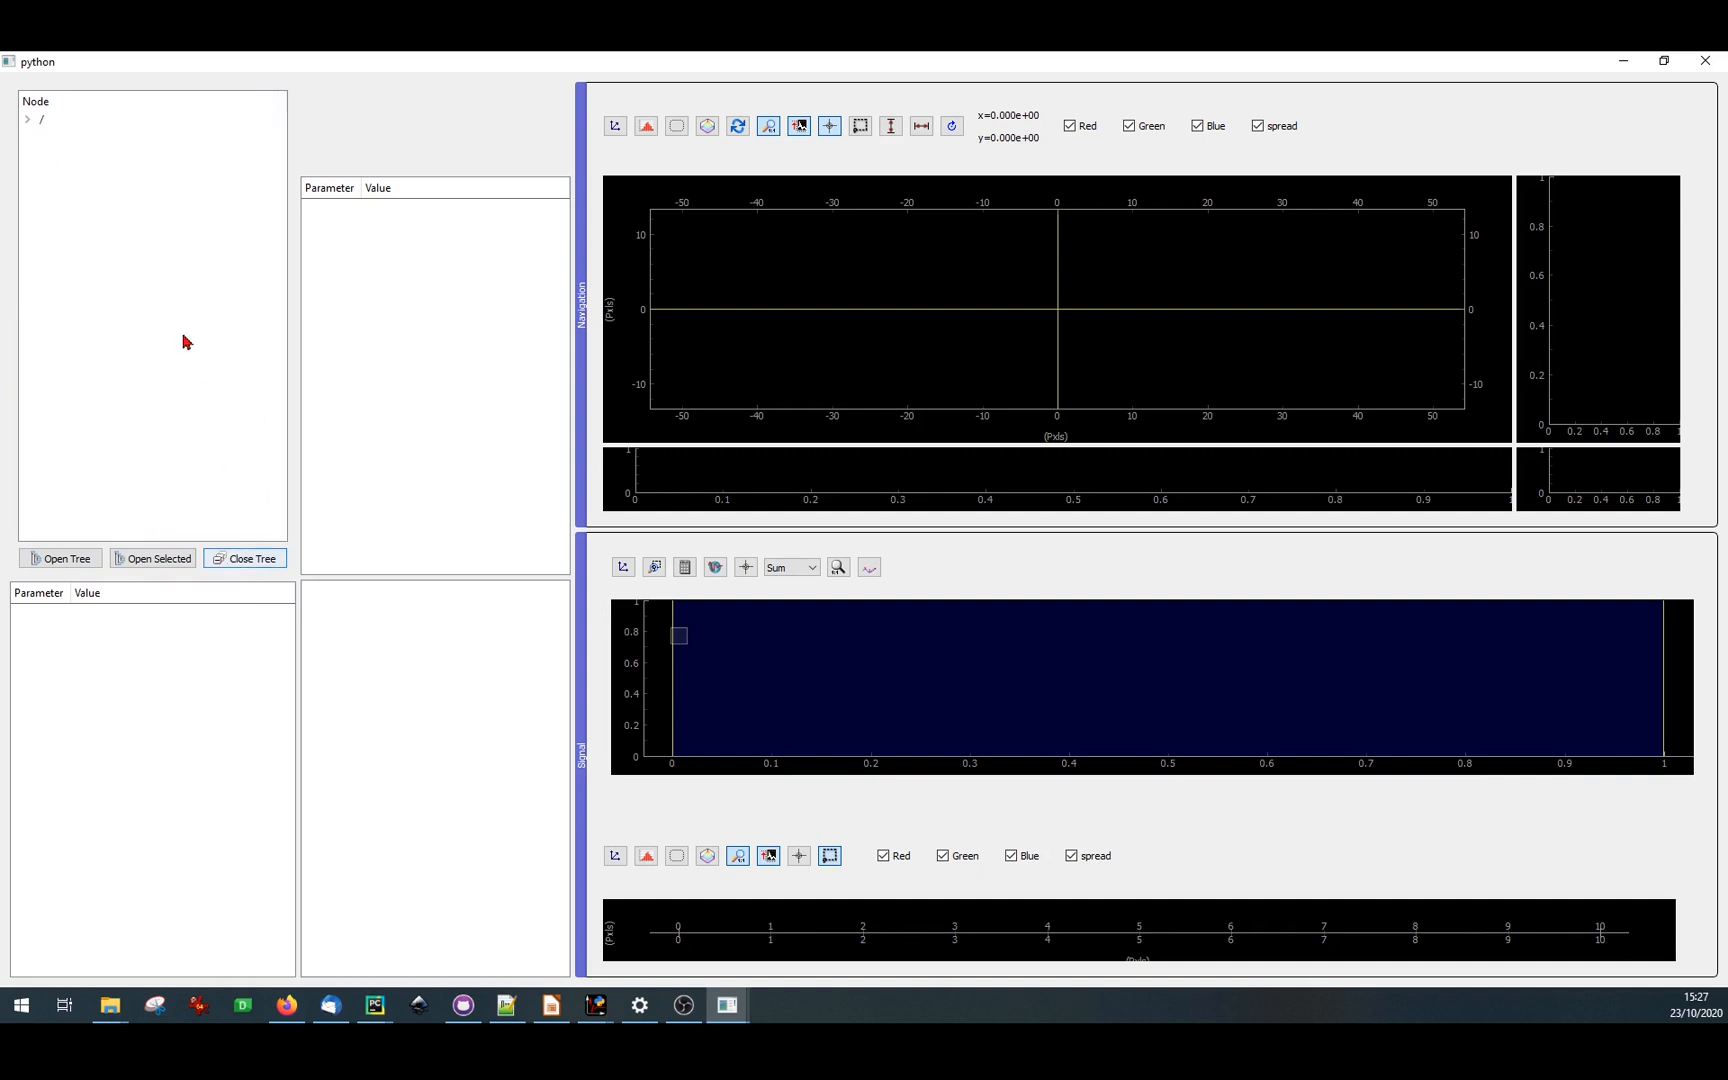
pyautogui.click(29, 120)
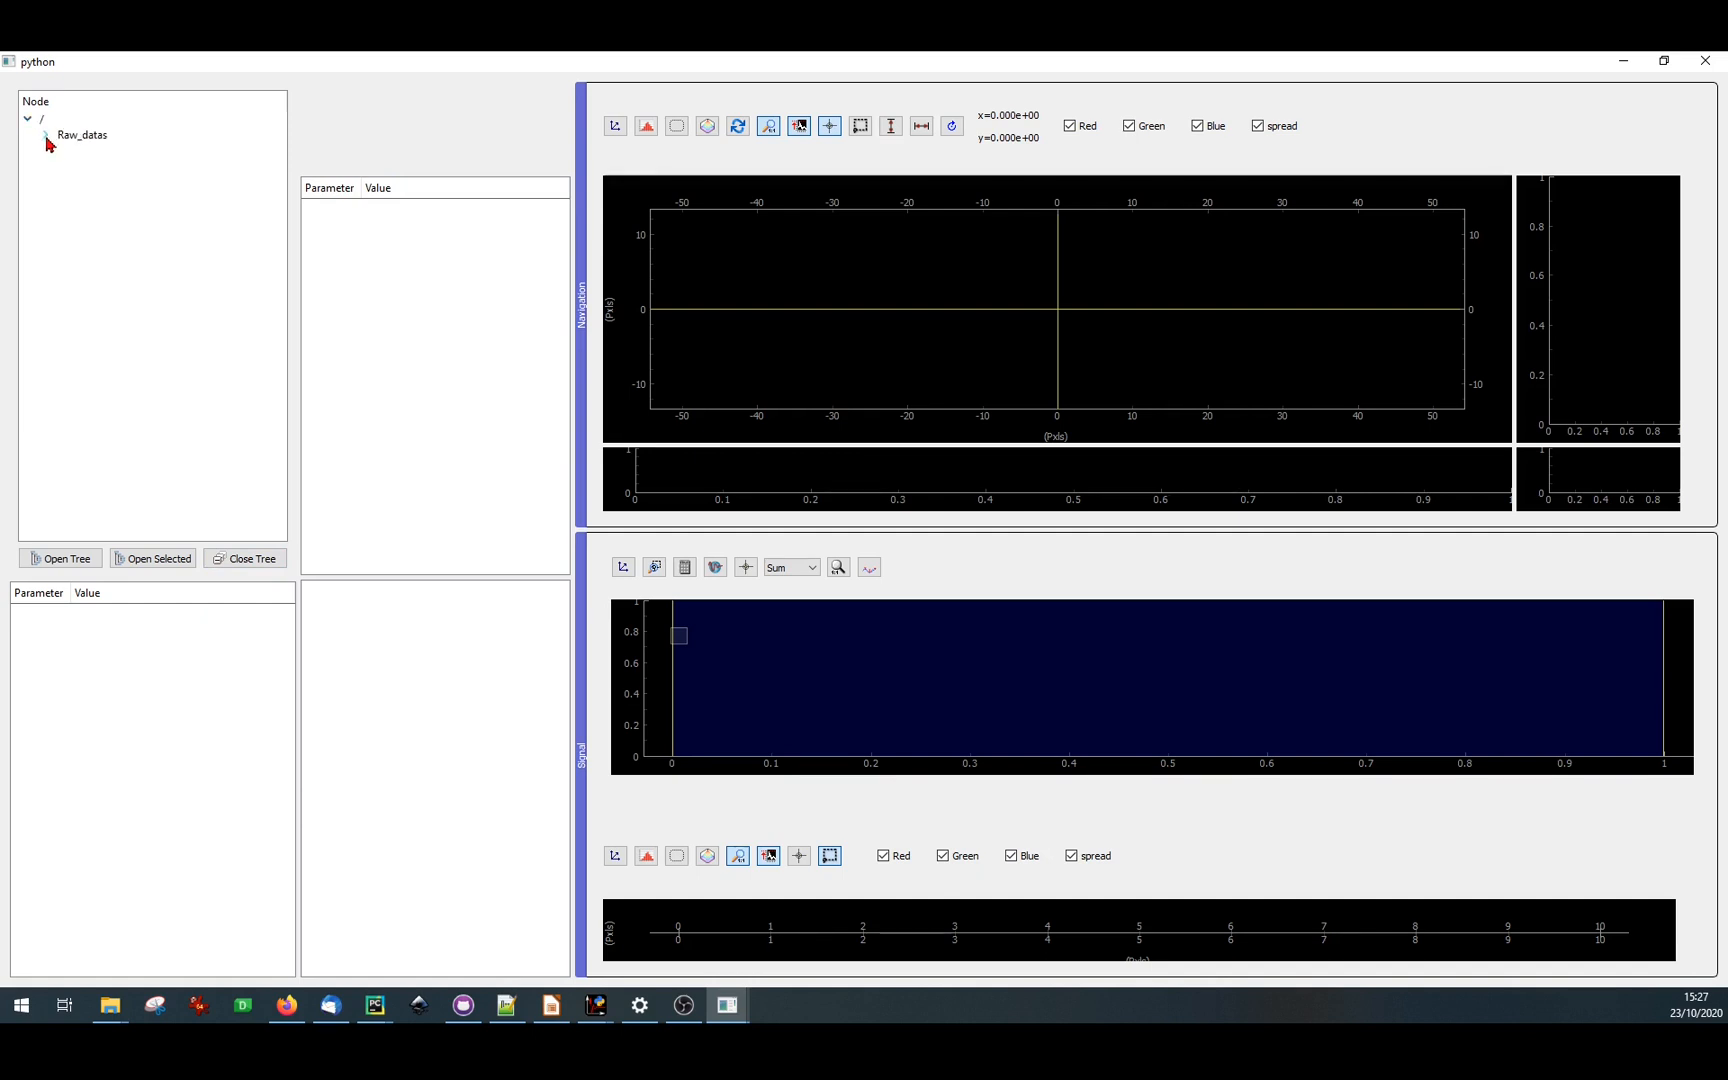
pyautogui.click(45, 137)
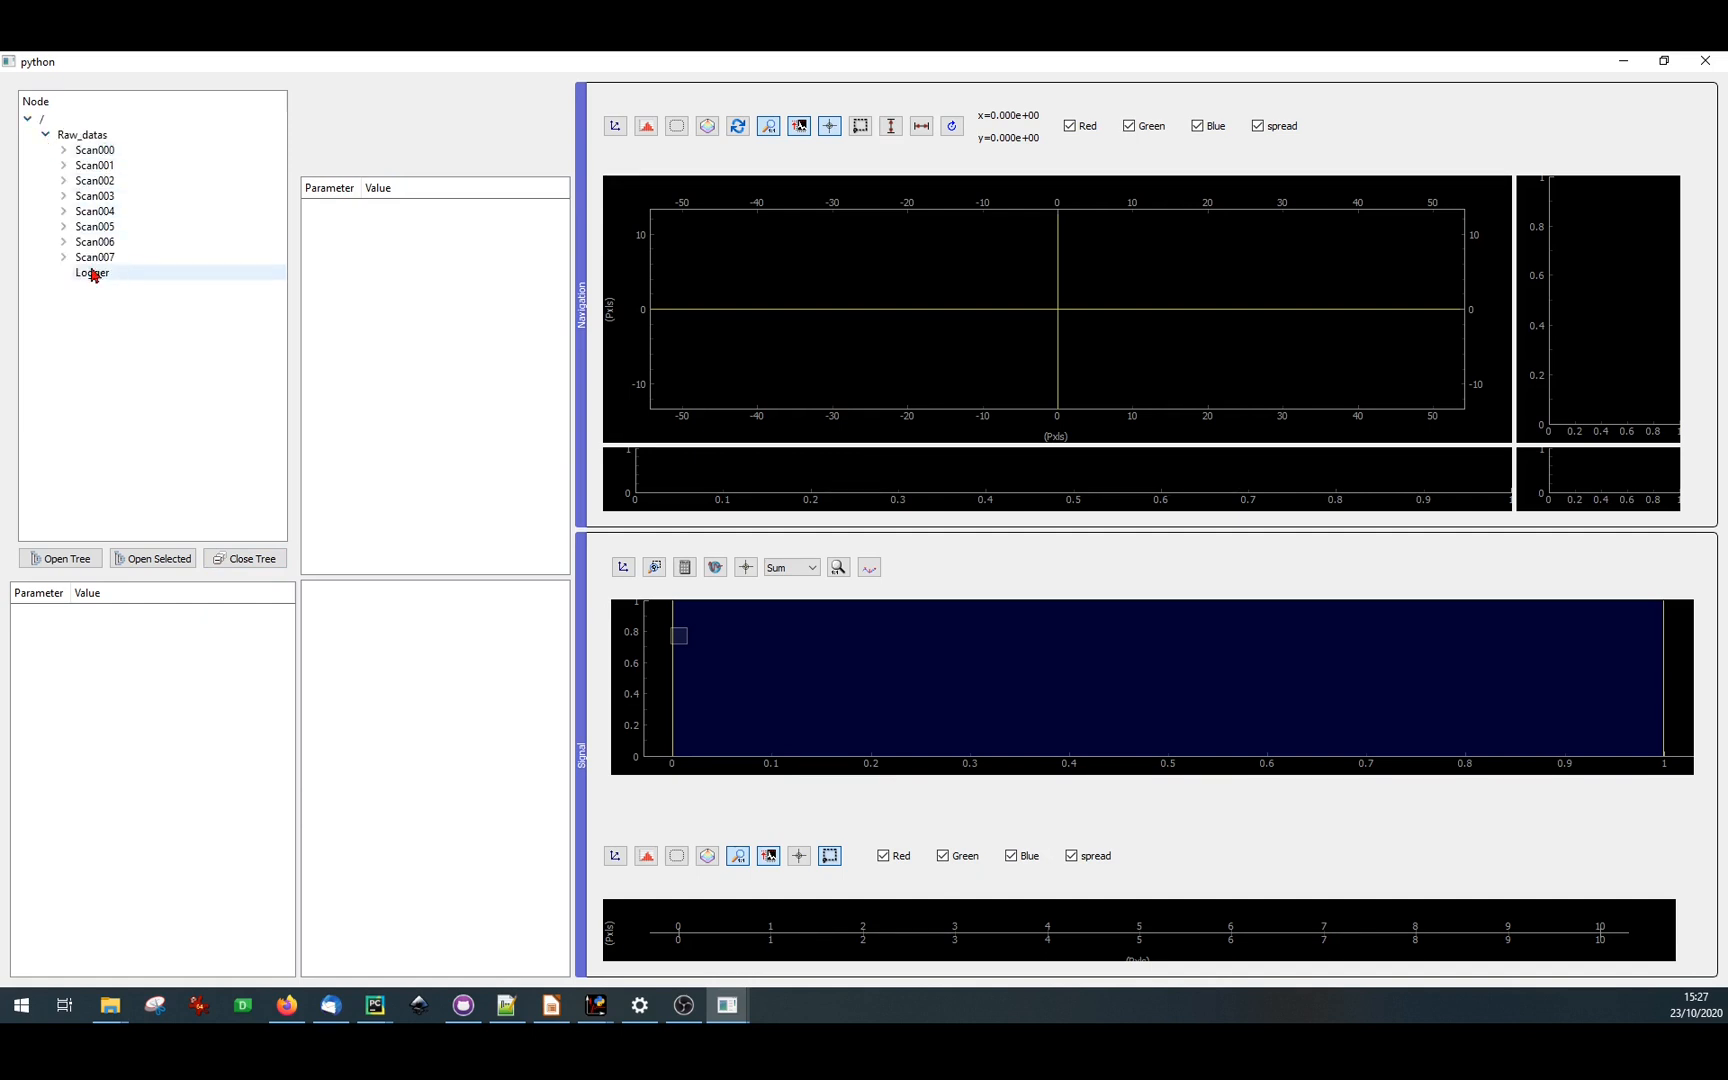
pyautogui.click(64, 150)
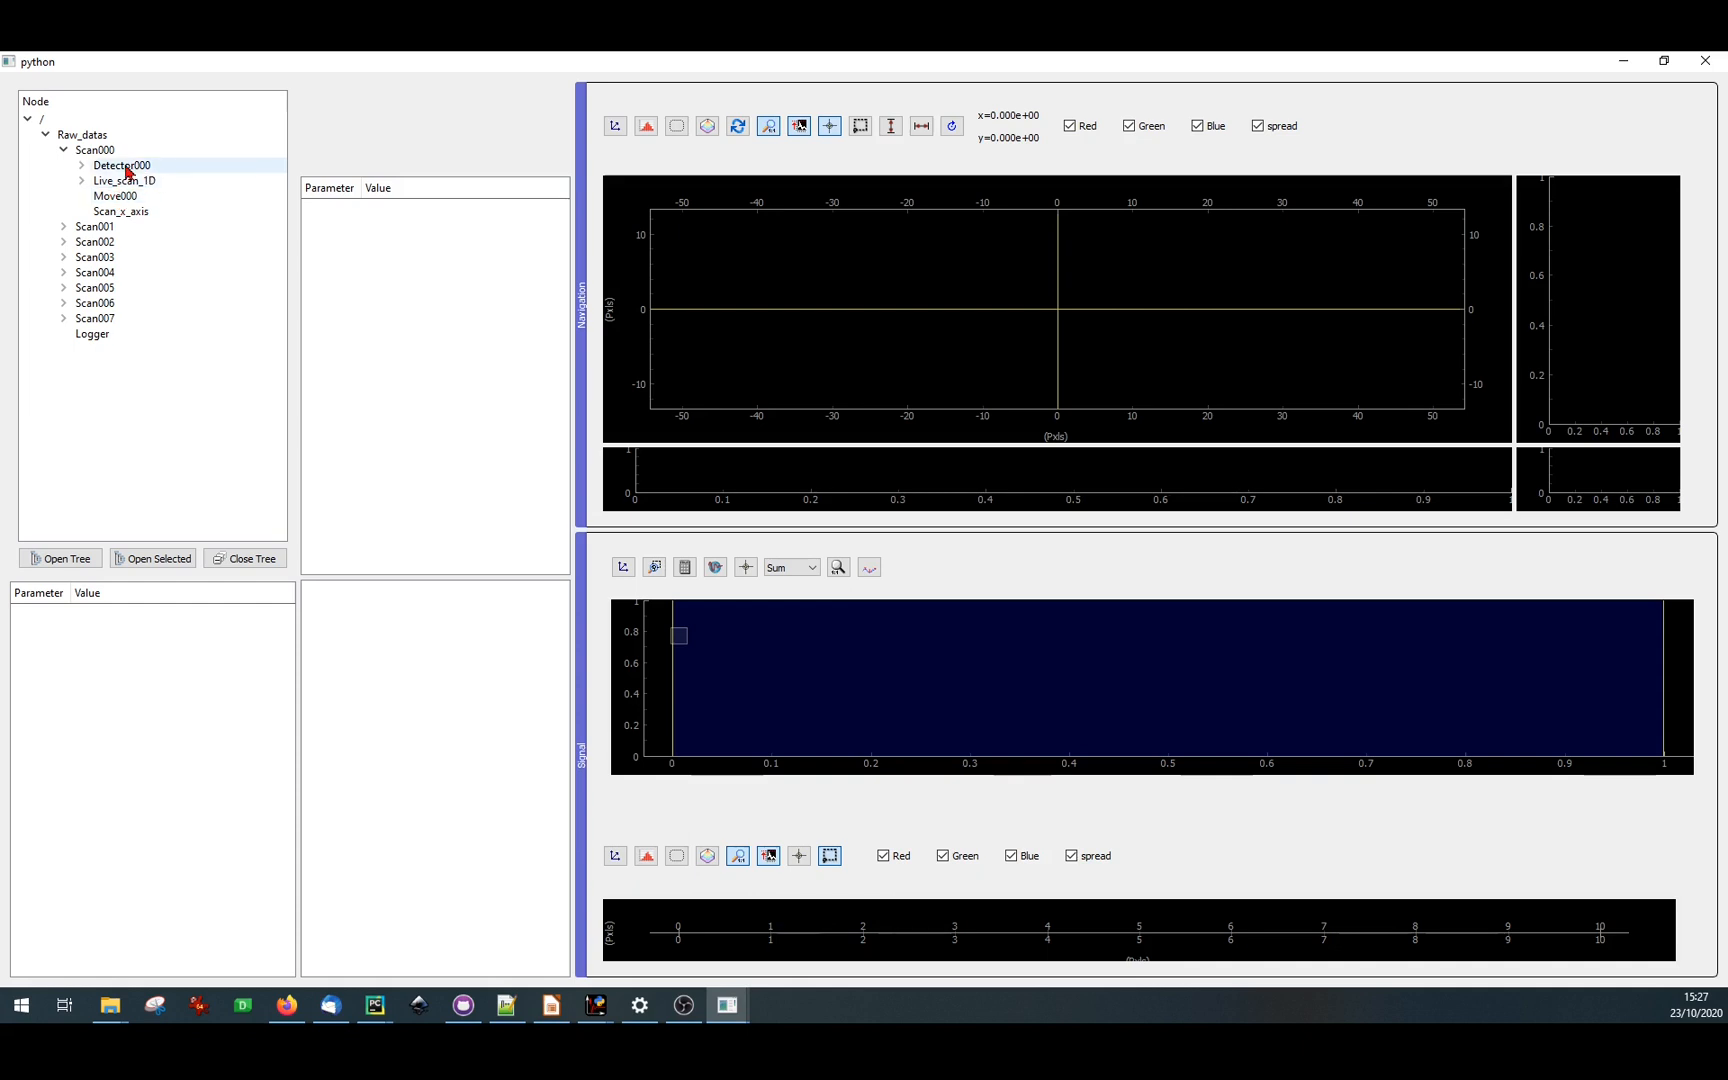
# - Examine the saved attributes and settings of Raw_datas, Scan000 and its Detector000 node
pyautogui.click(86, 139)
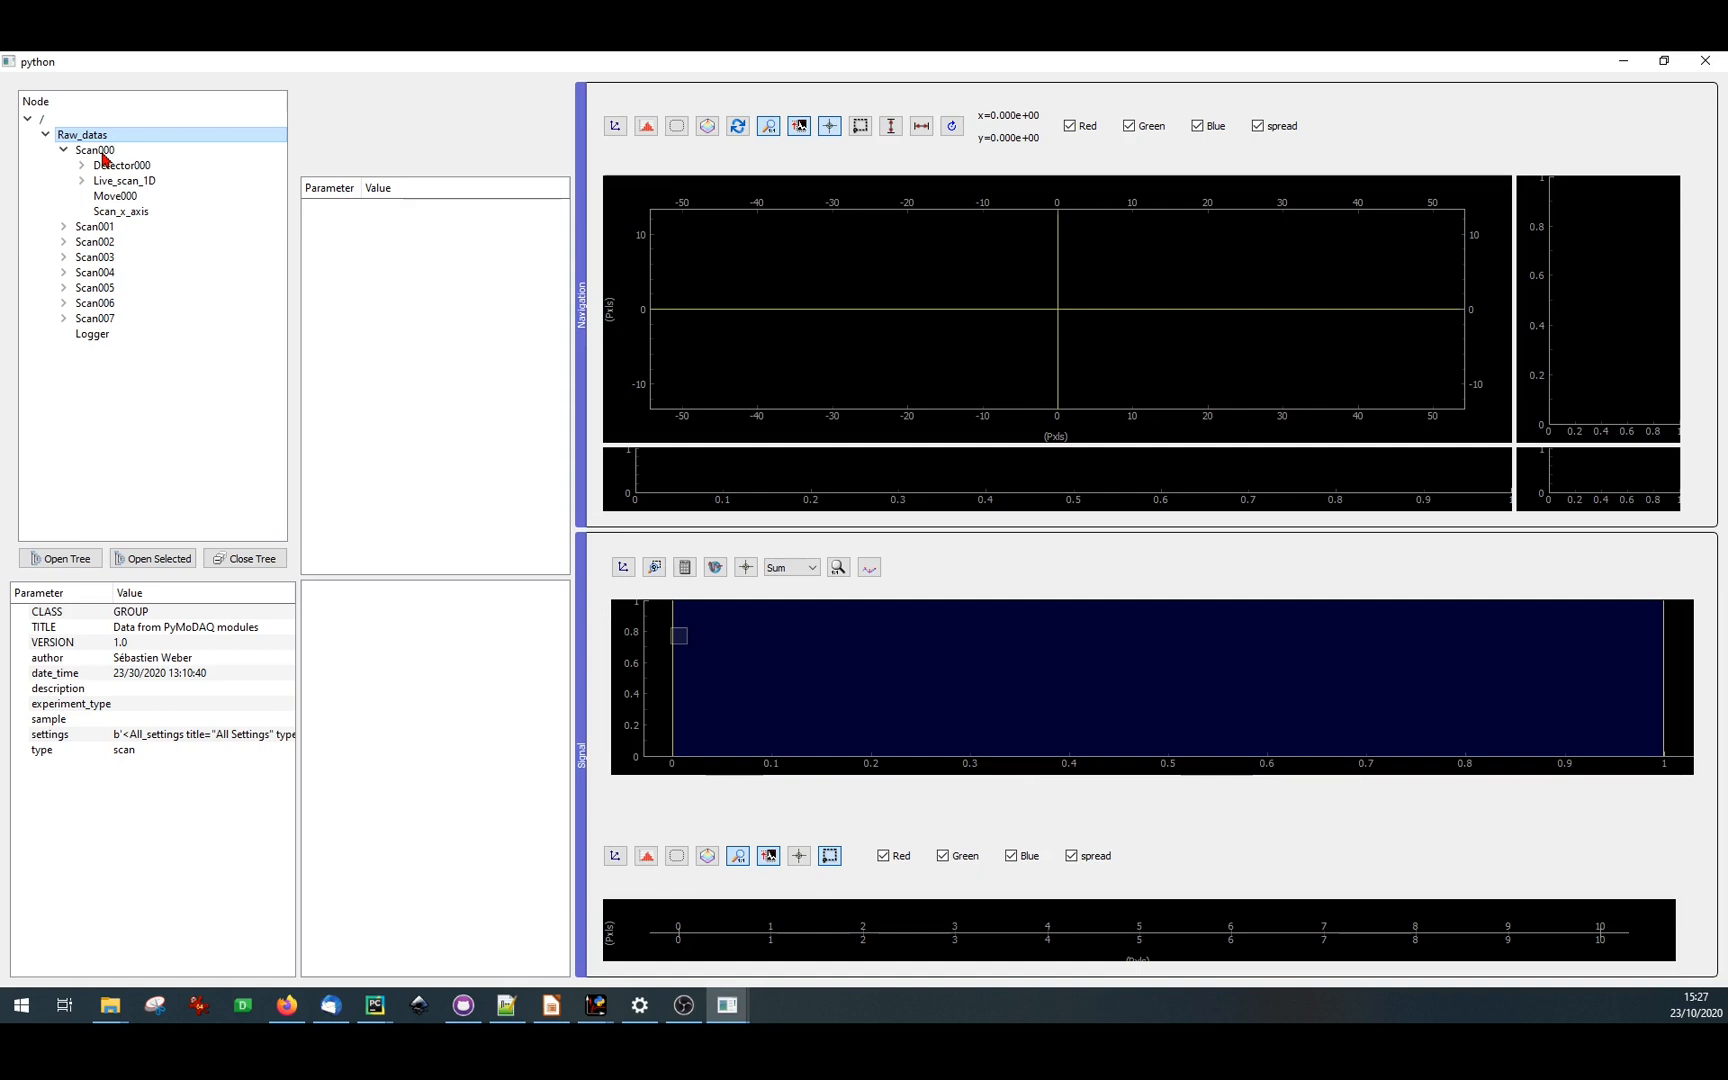
pyautogui.click(95, 152)
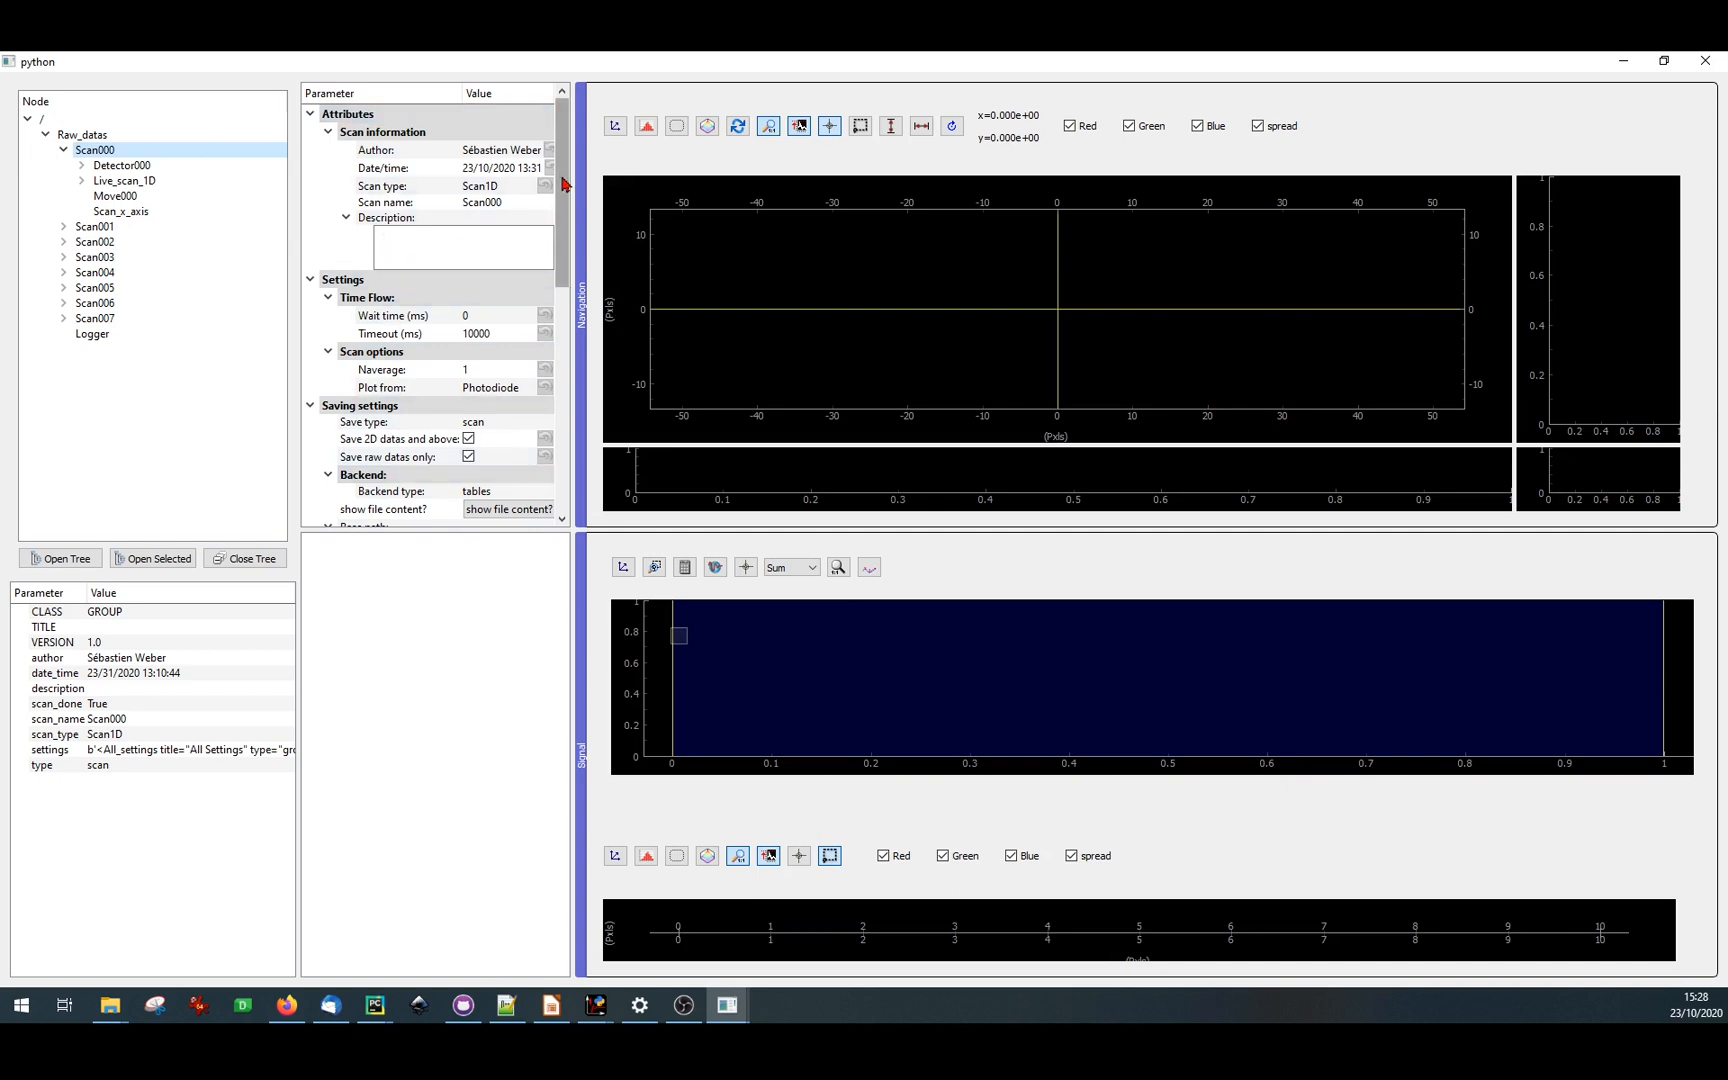
pyautogui.scroll(-1, 562, 212)
pyautogui.moveTo(564, 206); pyautogui.dragTo(569, 432)
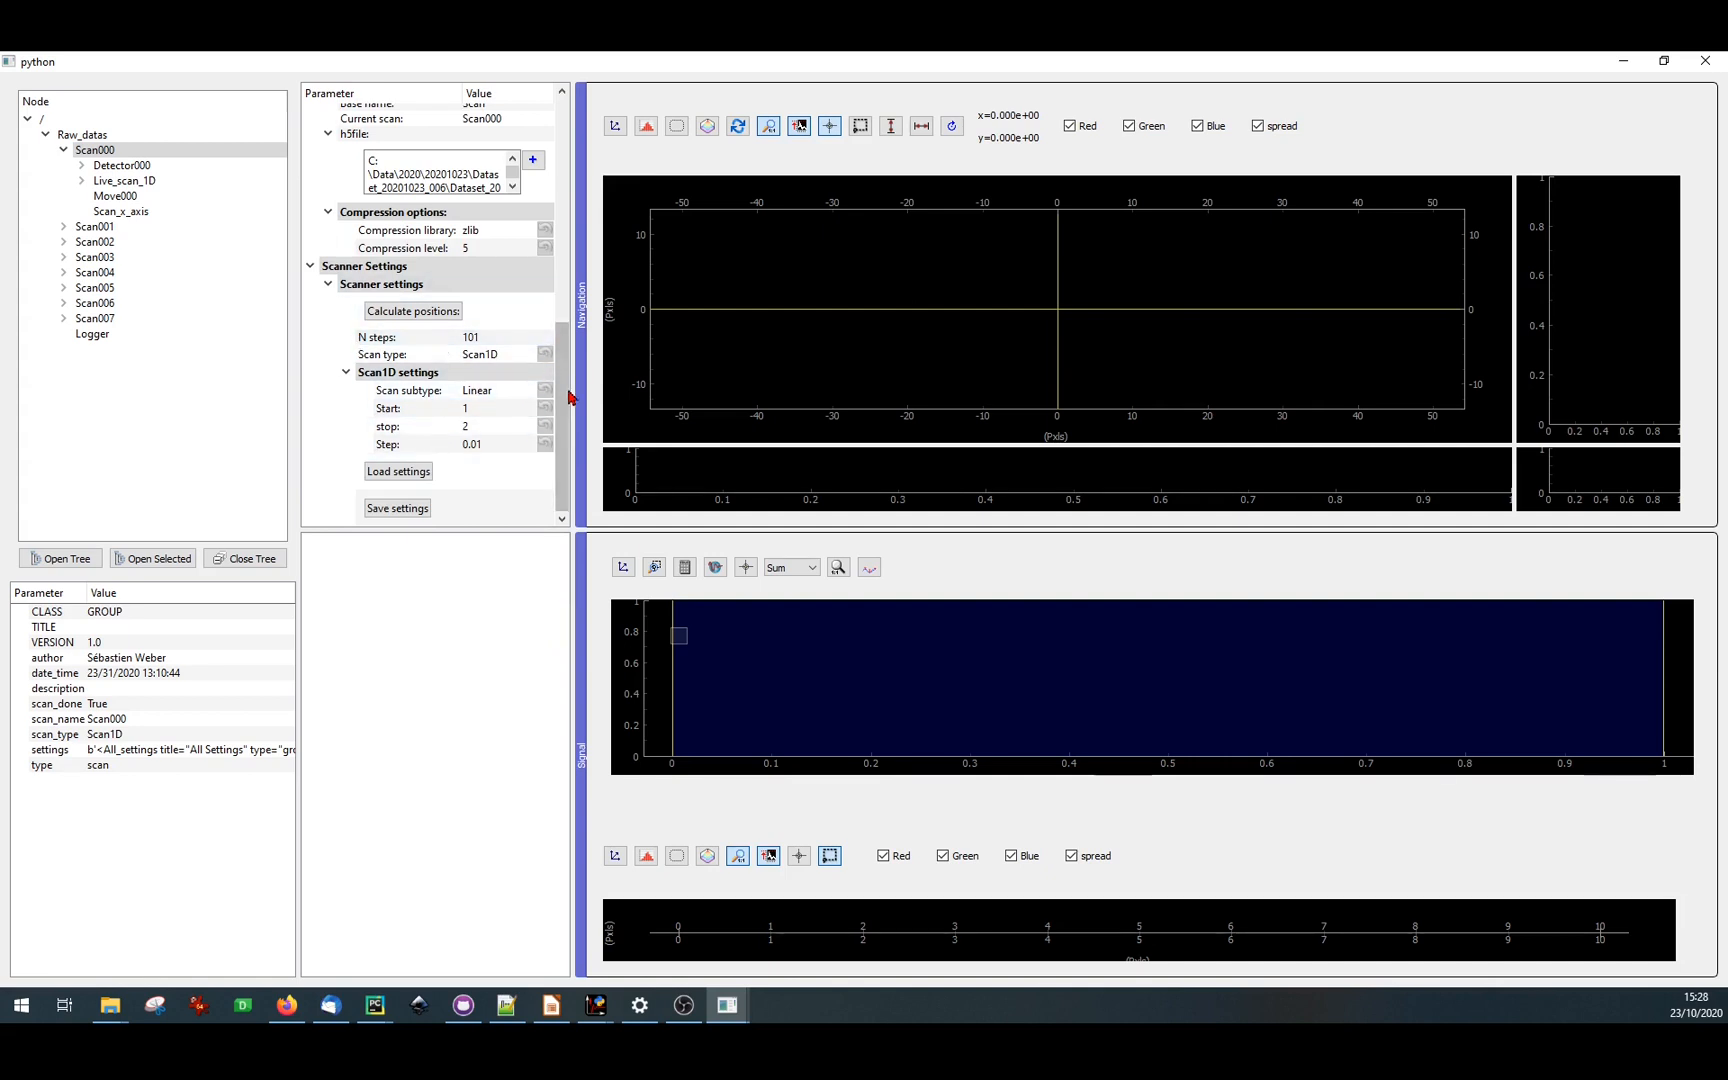
pyautogui.moveTo(568, 397); pyautogui.dragTo(568, 170)
pyautogui.click(170, 168)
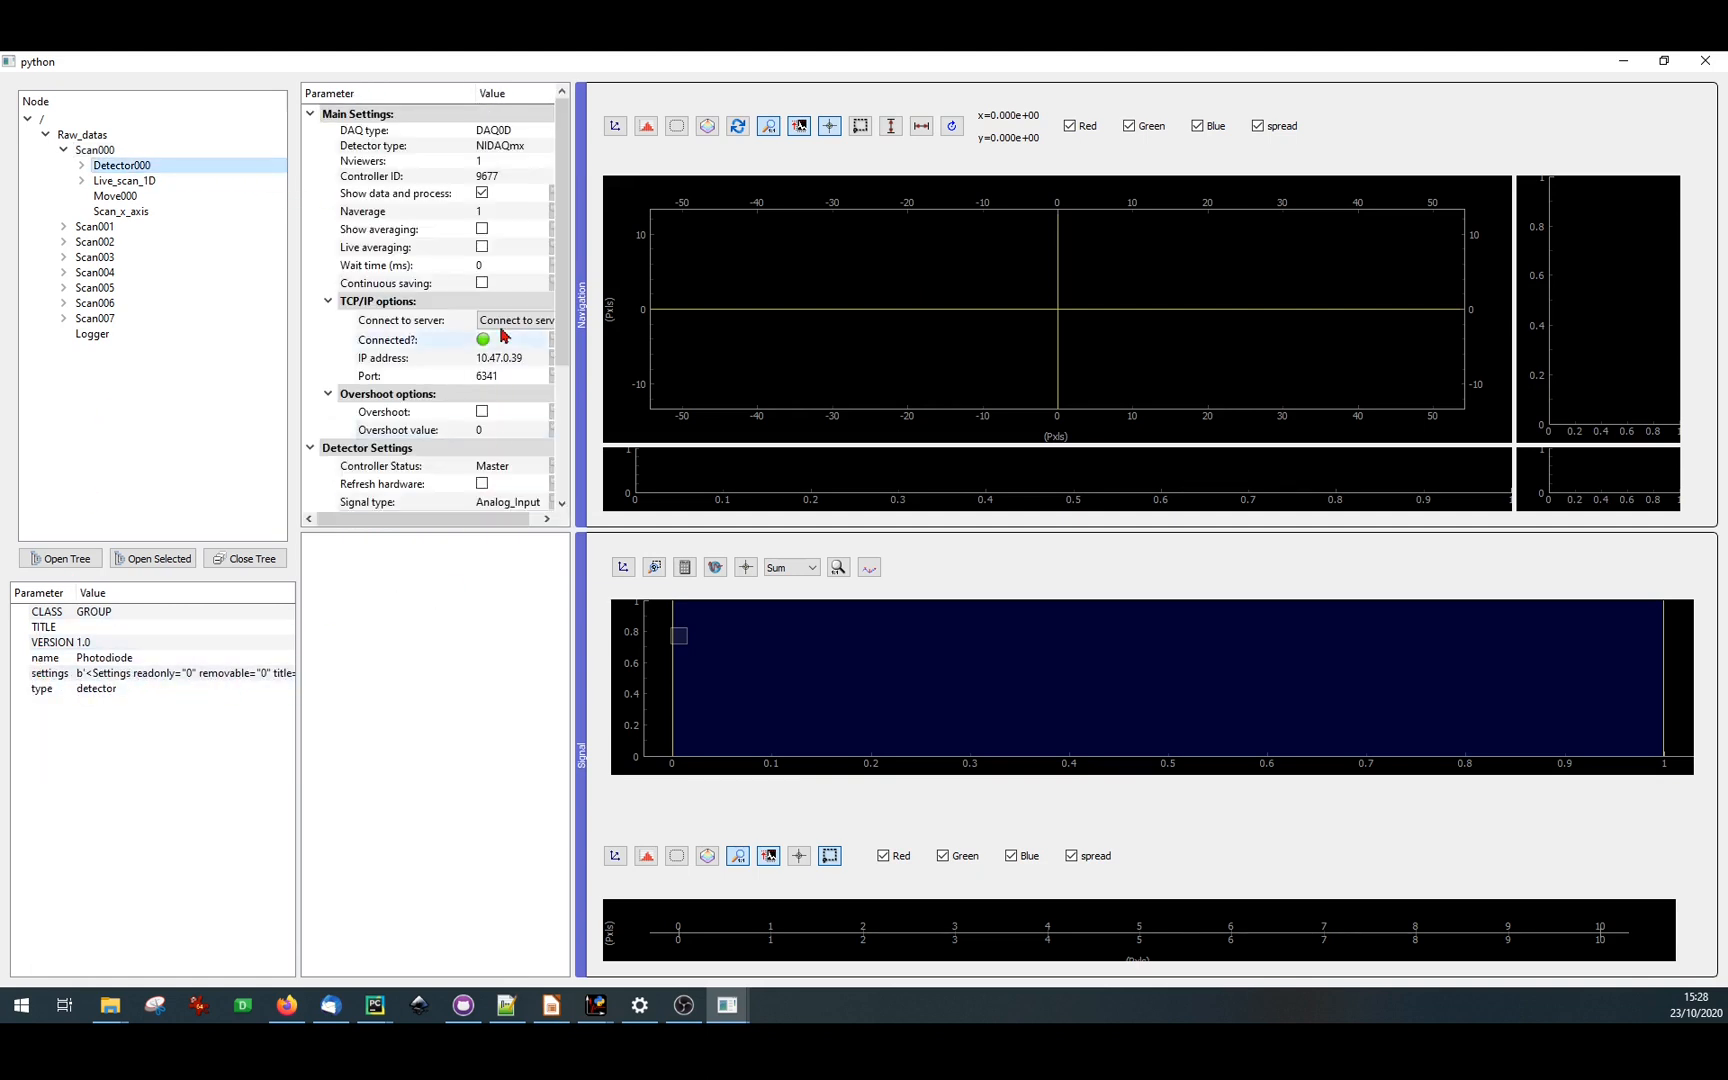
pyautogui.moveTo(570, 175)
pyautogui.mouseDown()
pyautogui.moveTo(572, 328)
pyautogui.moveTo(570, 199)
pyautogui.mouseUp()
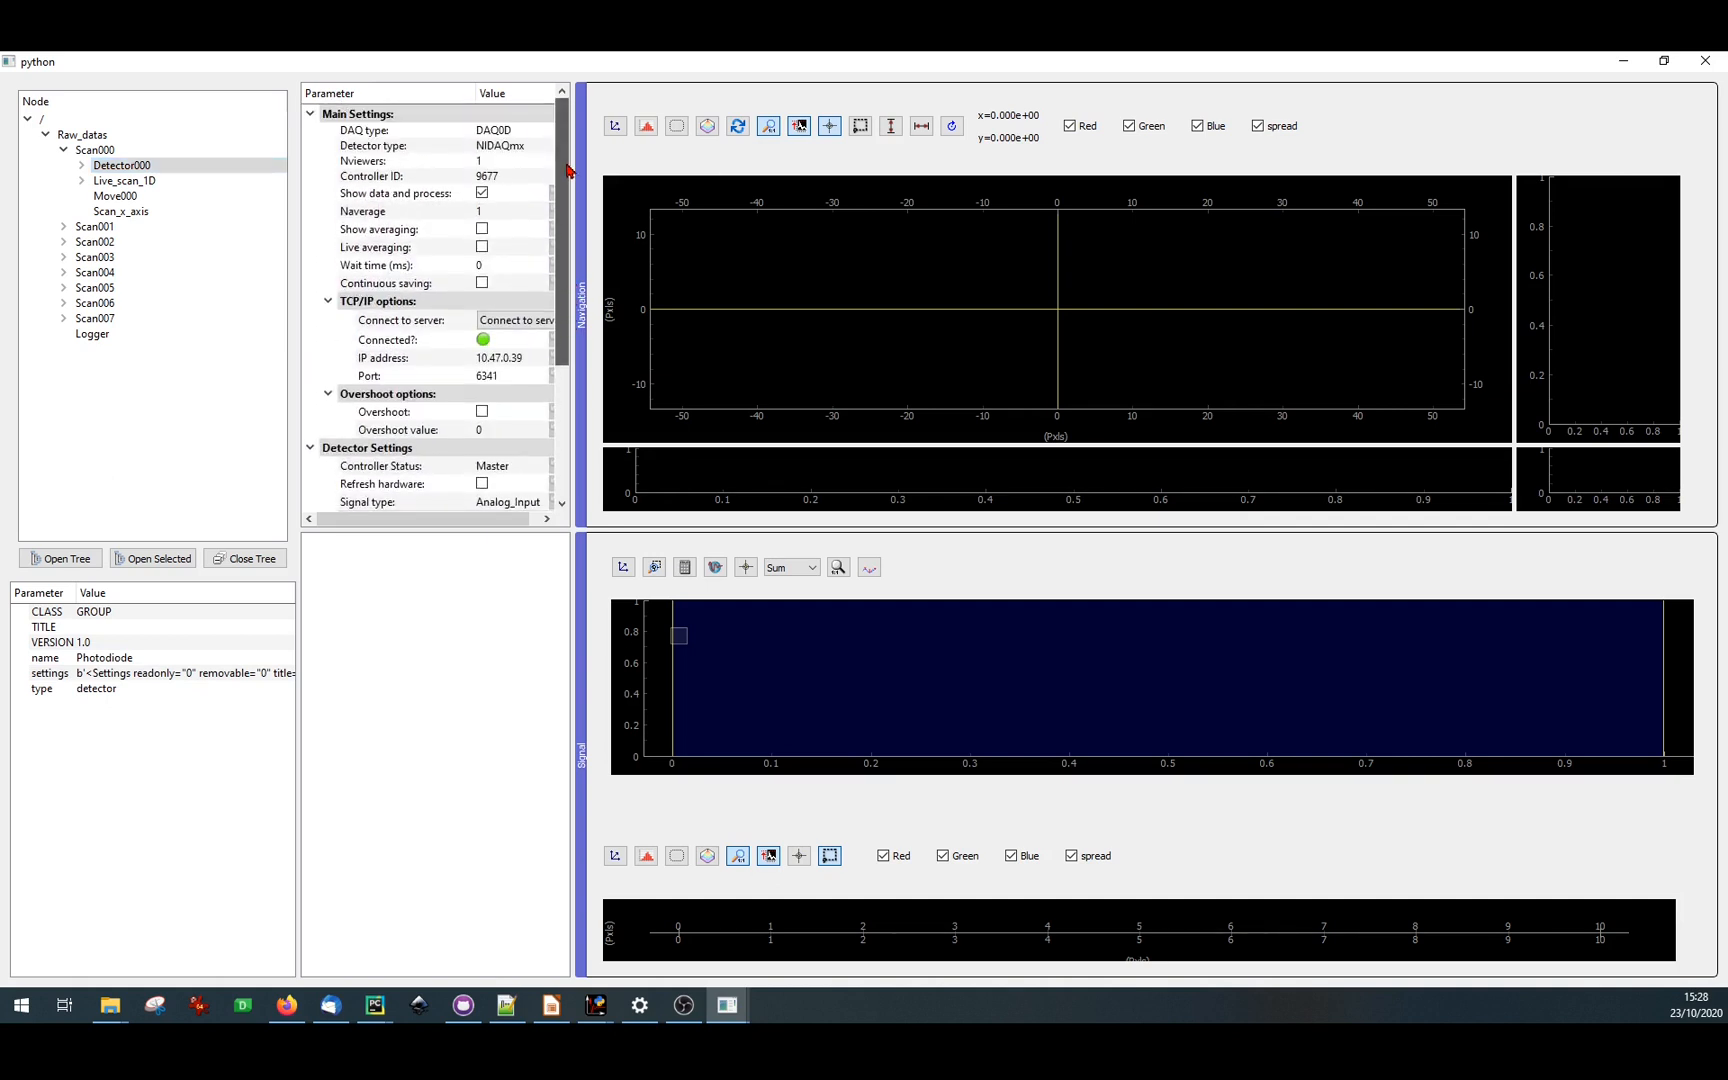
# - Expand Scan000's Detector000 down to Data0D and Ch000, and inspect the attributes of its Data array
pyautogui.click(93, 165)
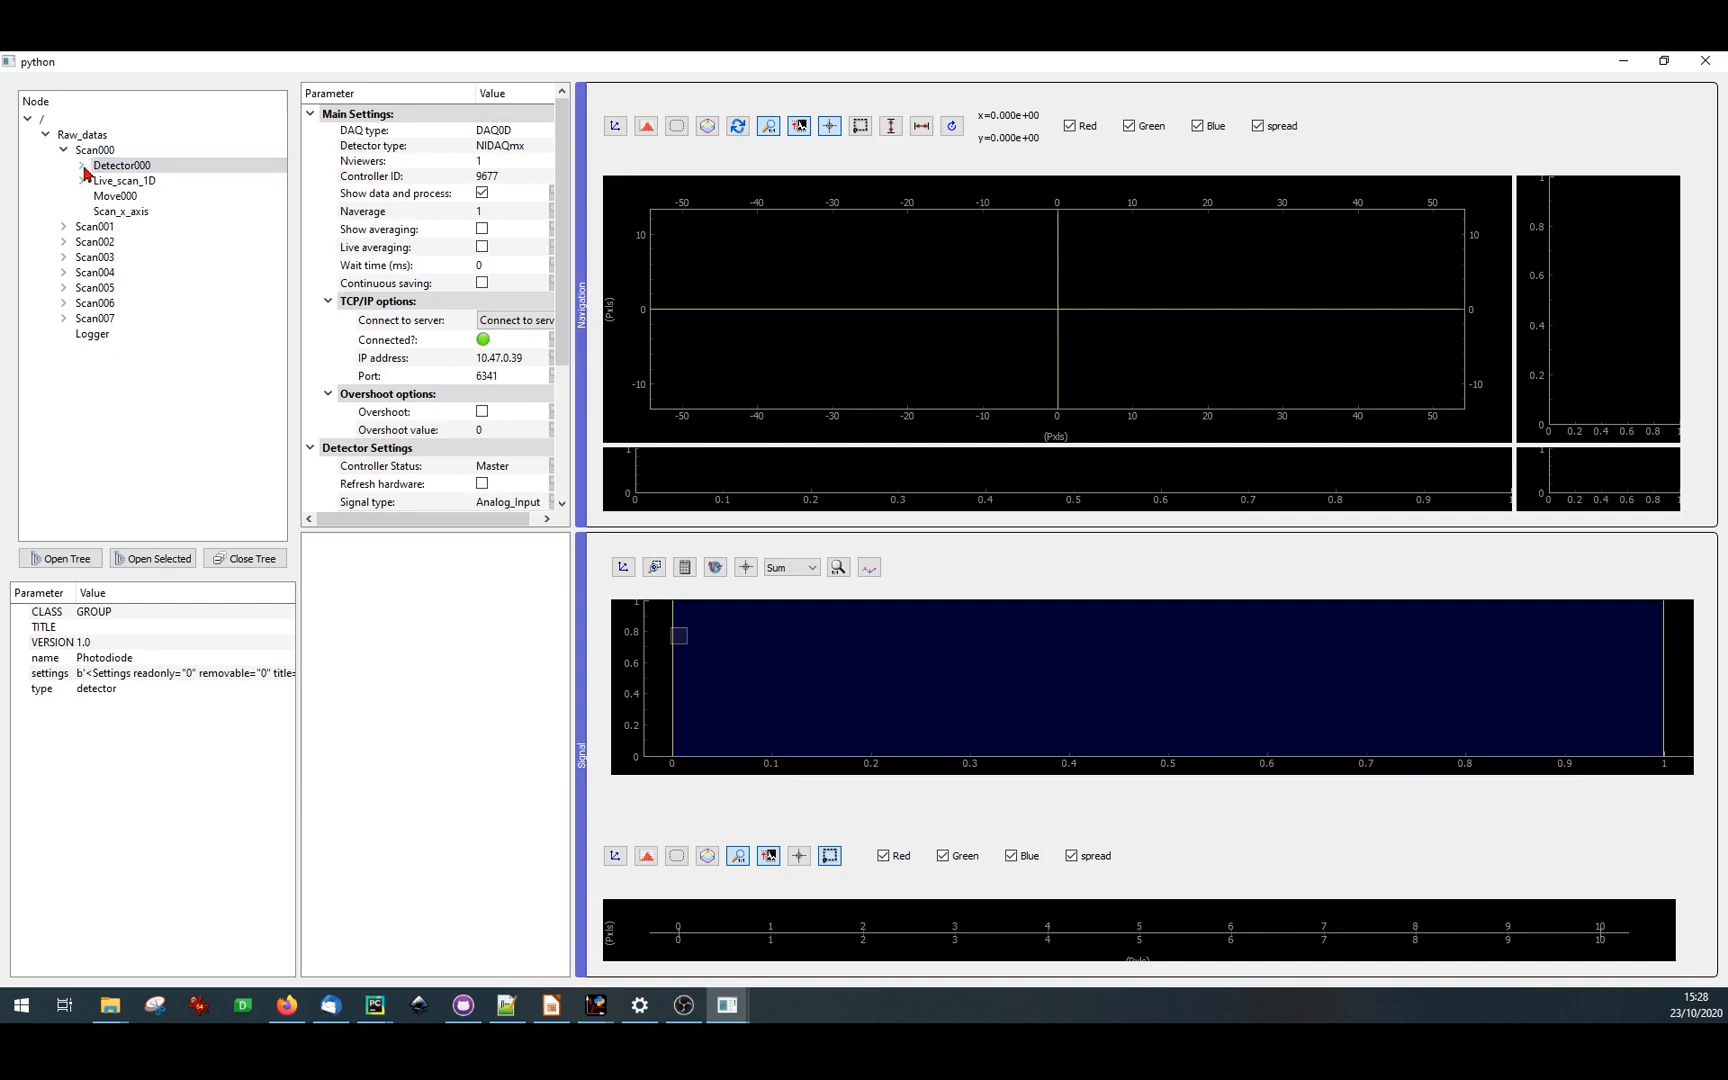
pyautogui.click(82, 165)
pyautogui.click(100, 181)
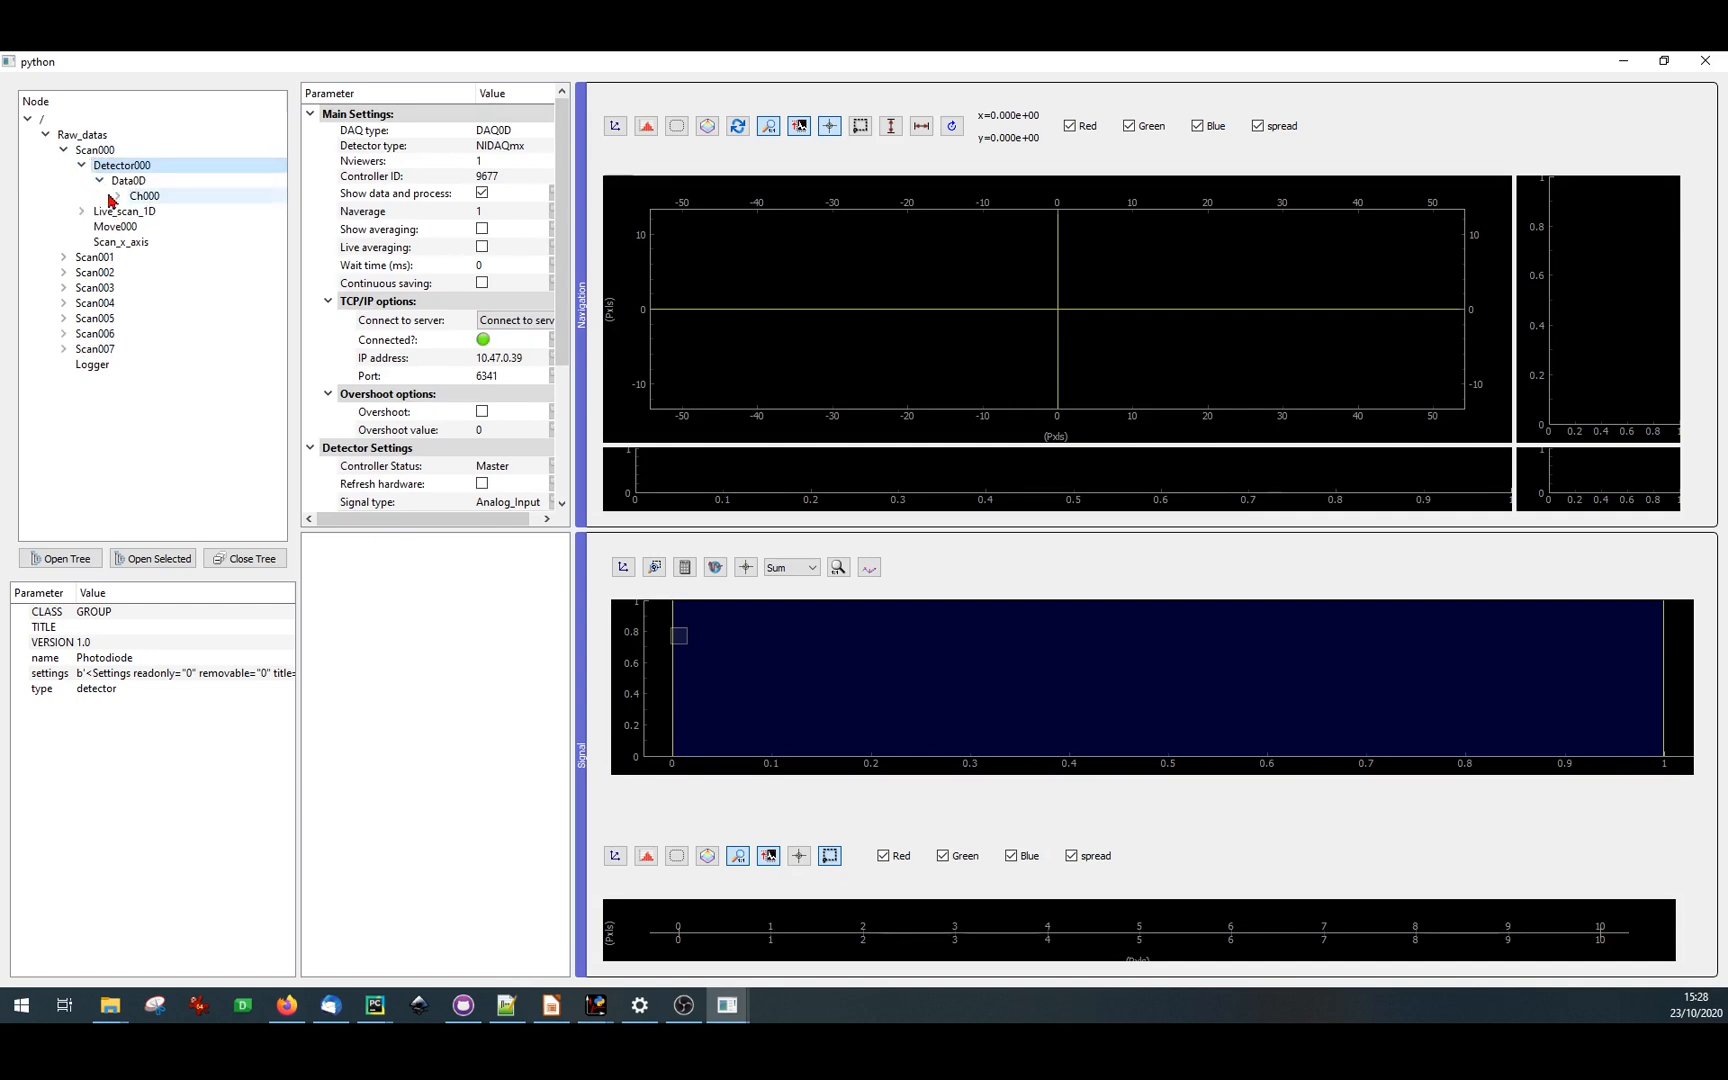
pyautogui.click(118, 196)
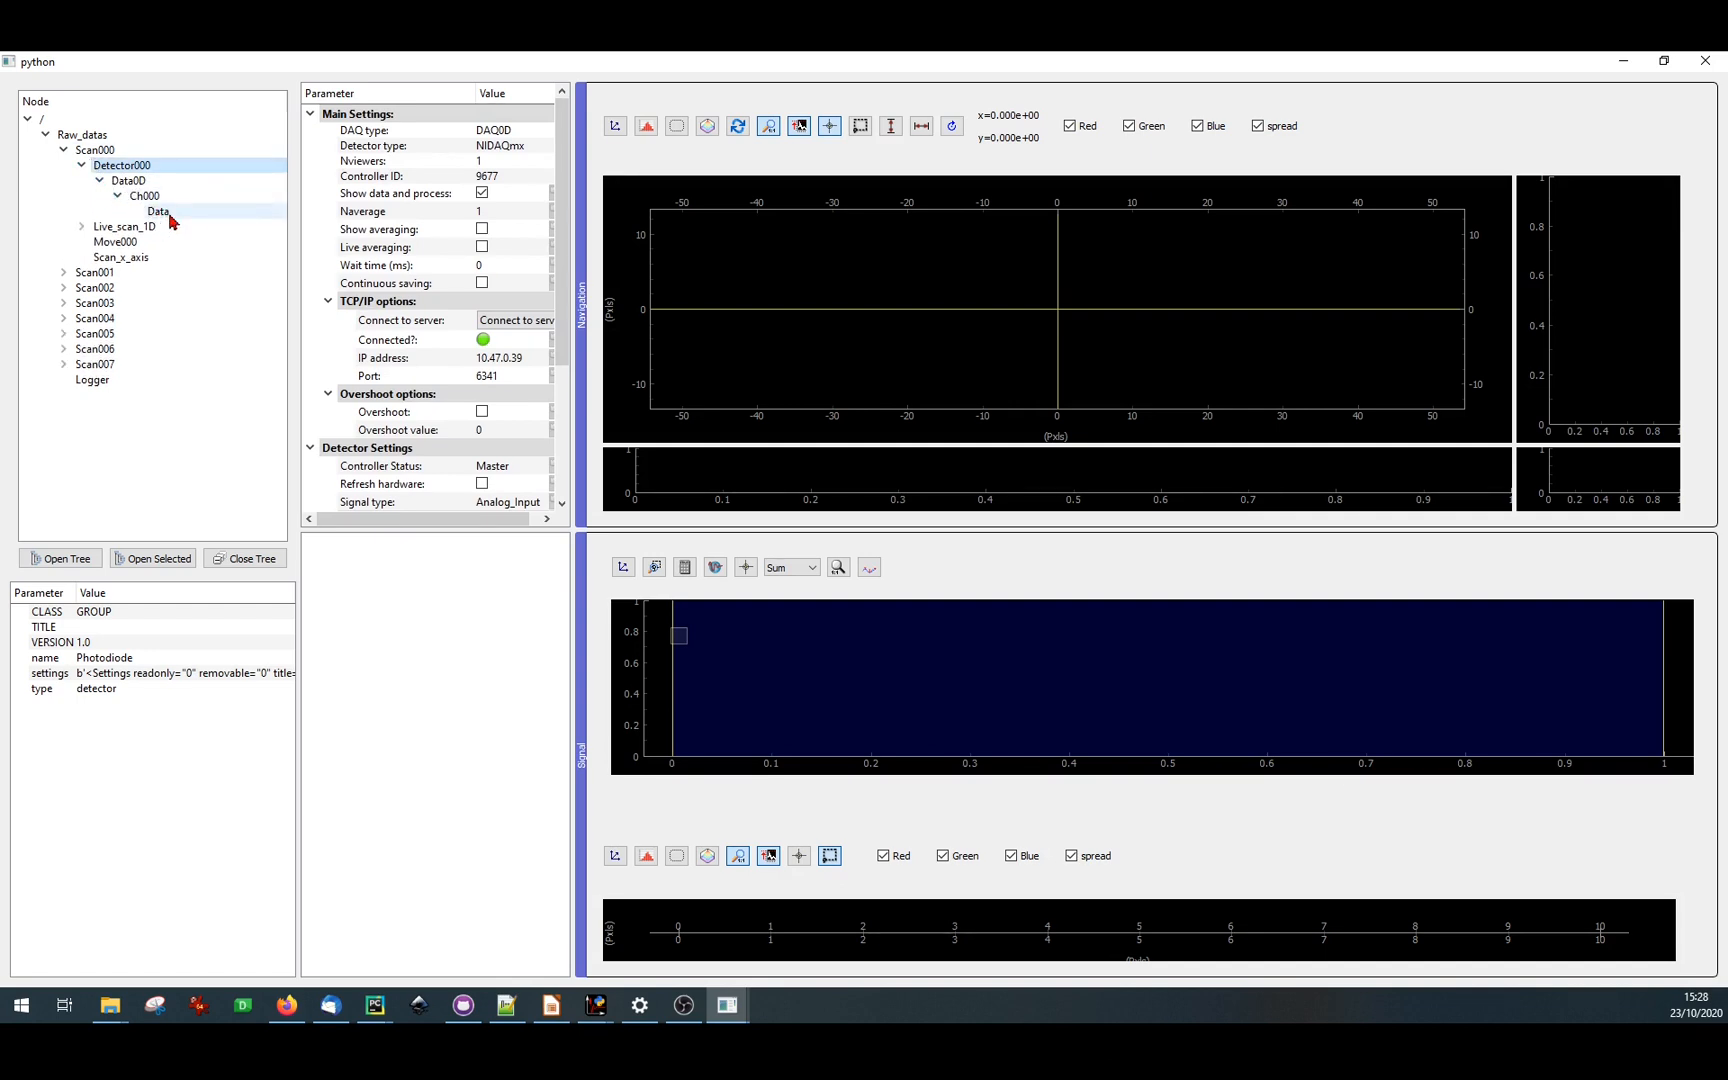
pyautogui.click(160, 212)
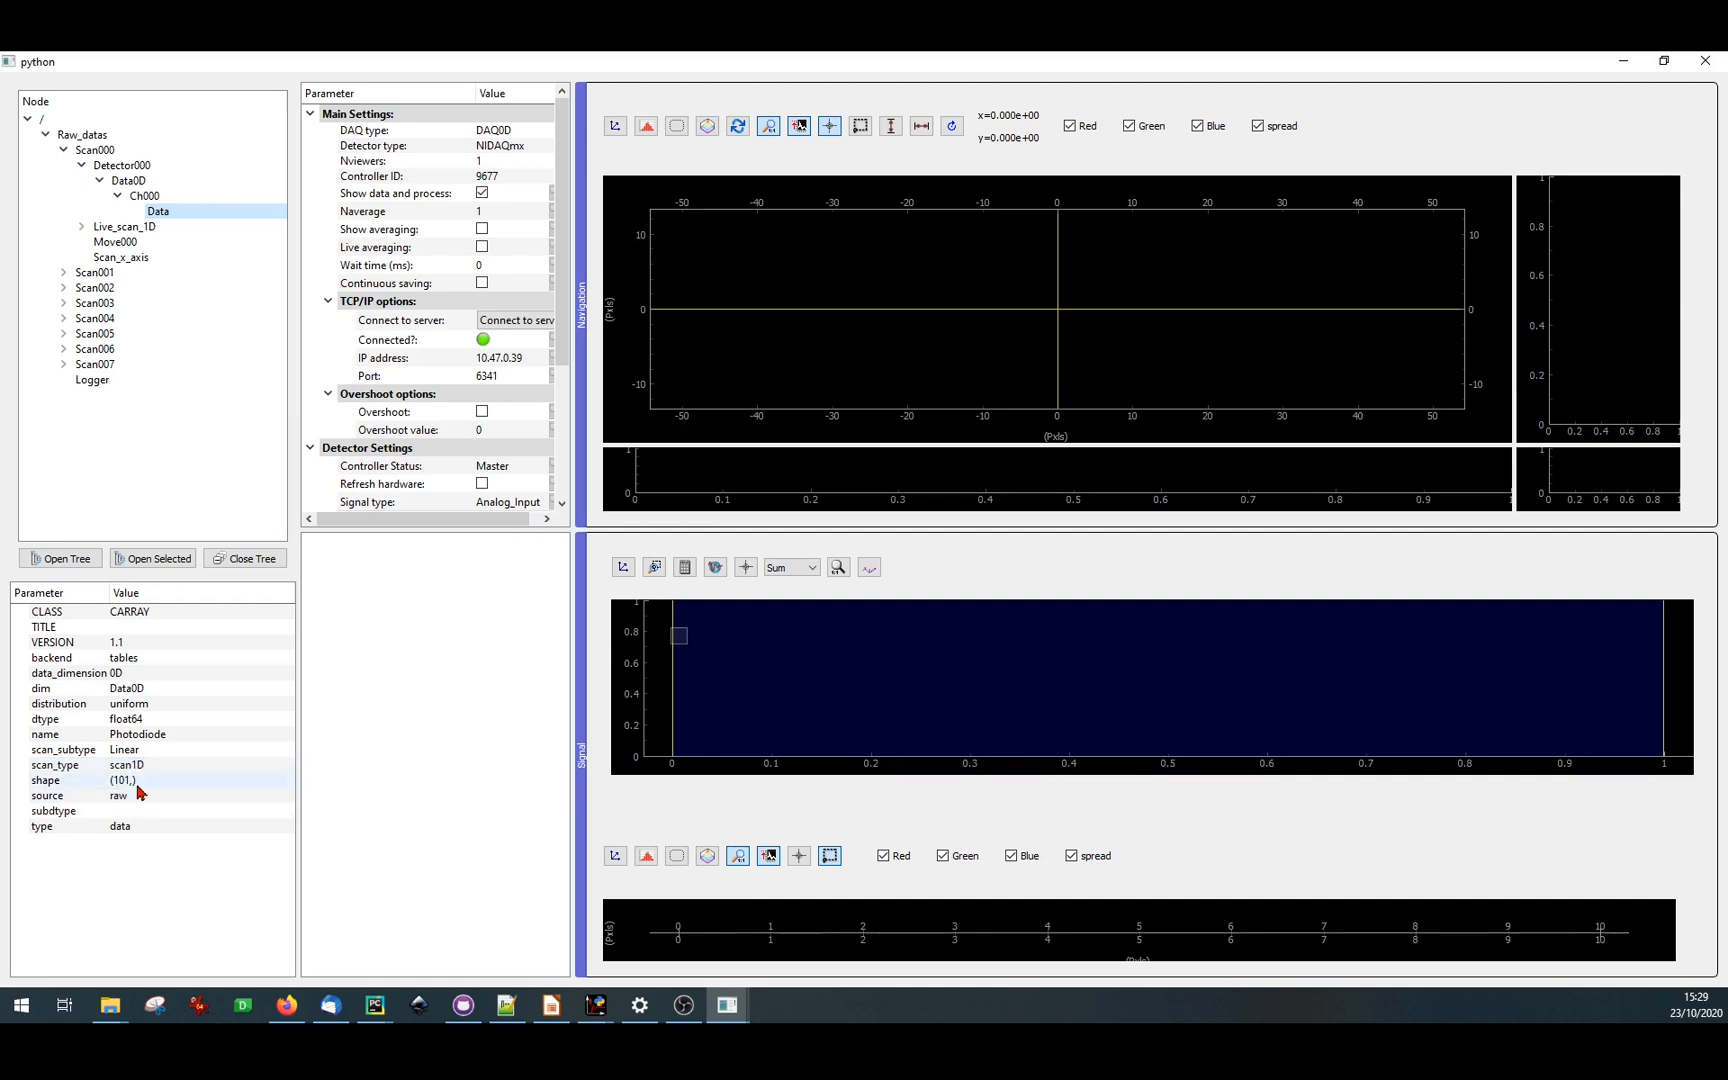
# - Plot the Photodiode data of Scan000 and move the crosshair along the Dephasor axis to about 1.24 mm
pyautogui.doubleClick(168, 213)
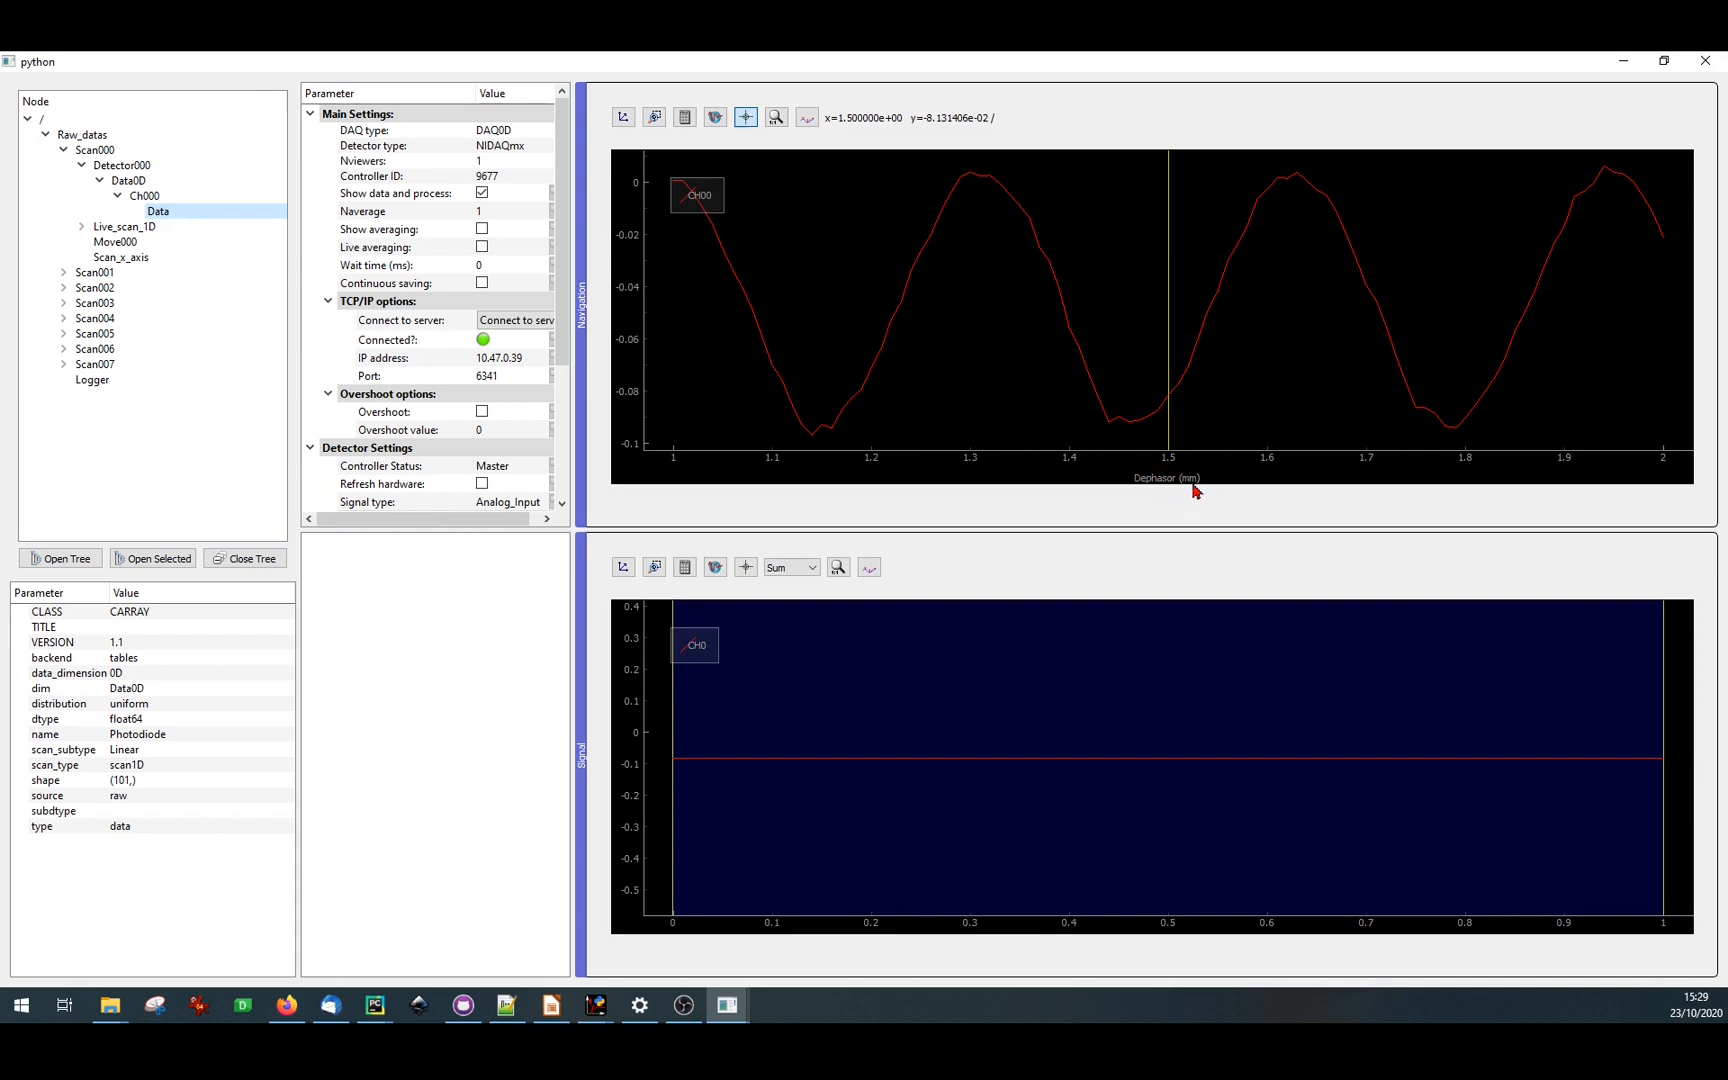
pyautogui.click(1171, 293)
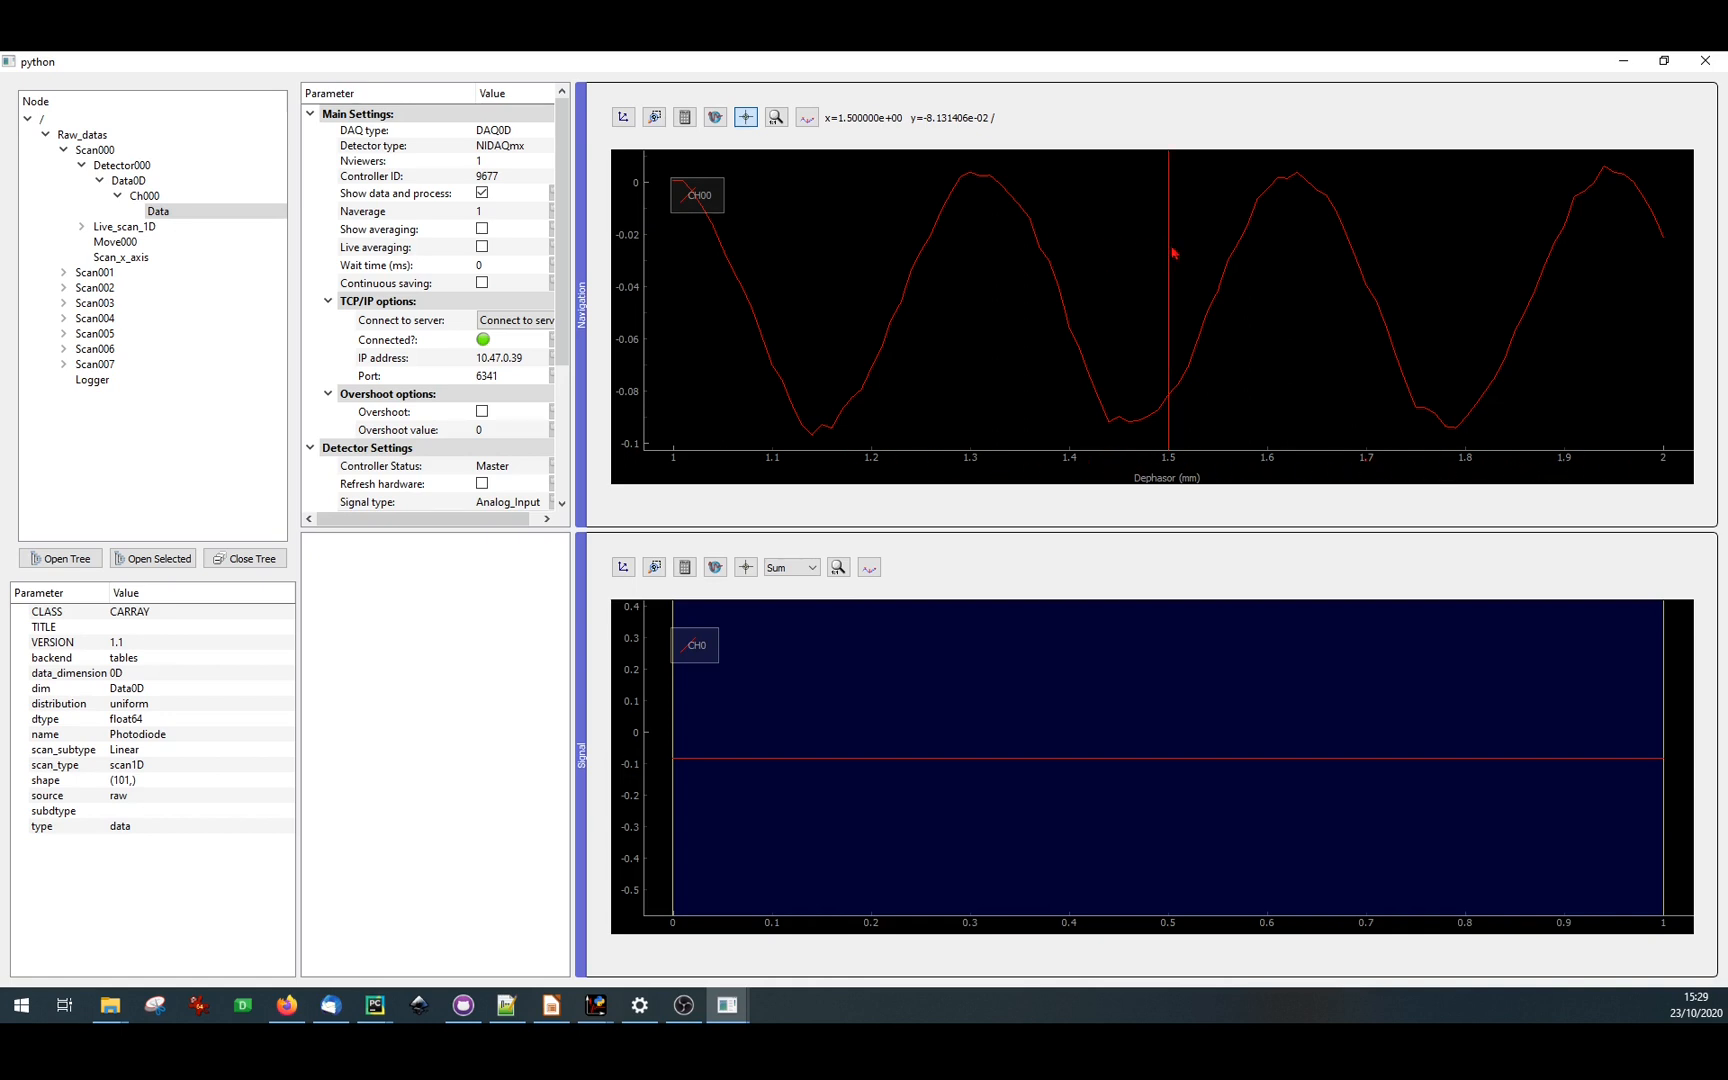
pyautogui.moveTo(1169, 254)
pyautogui.mouseDown()
pyautogui.moveTo(1605, 285)
pyautogui.moveTo(1395, 352)
pyautogui.moveTo(768, 462)
pyautogui.moveTo(897, 458)
pyautogui.mouseUp()
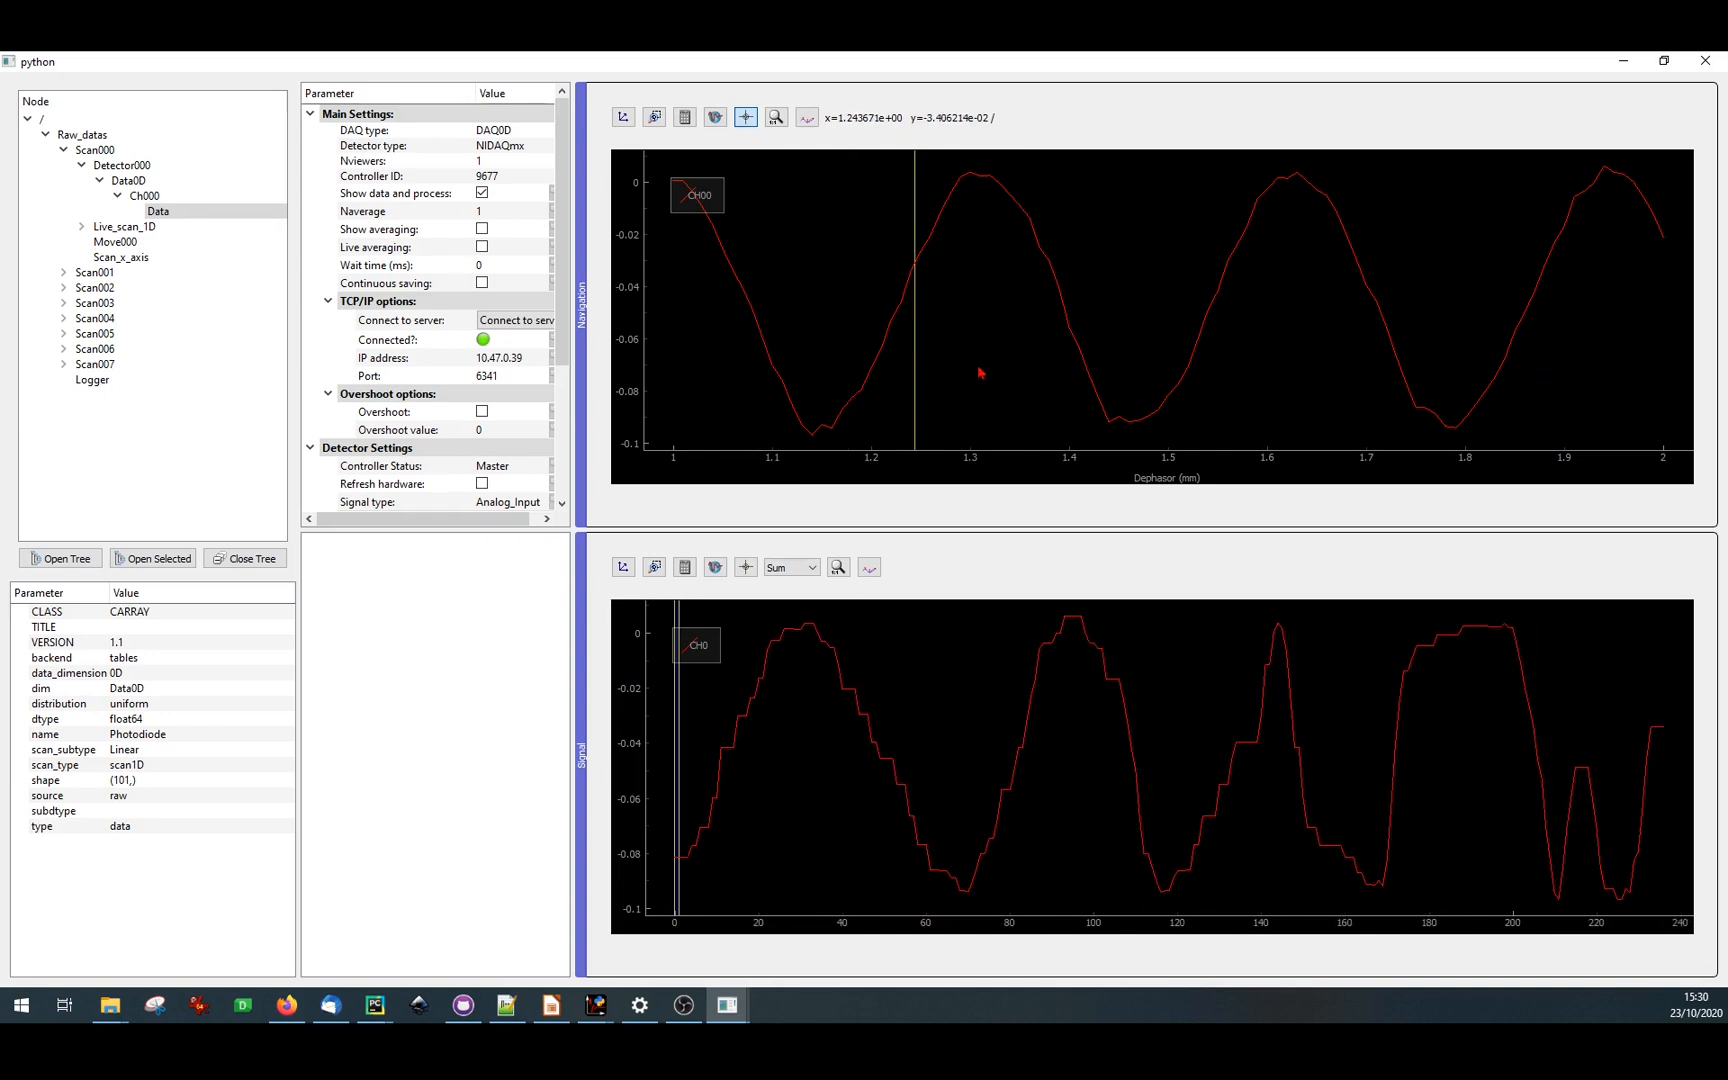
# - Expand Scan003's Detector000 down to Data2D and Ch000, plot its Camera Data array, and select the navigation plot's crosshair
pyautogui.click(64, 304)
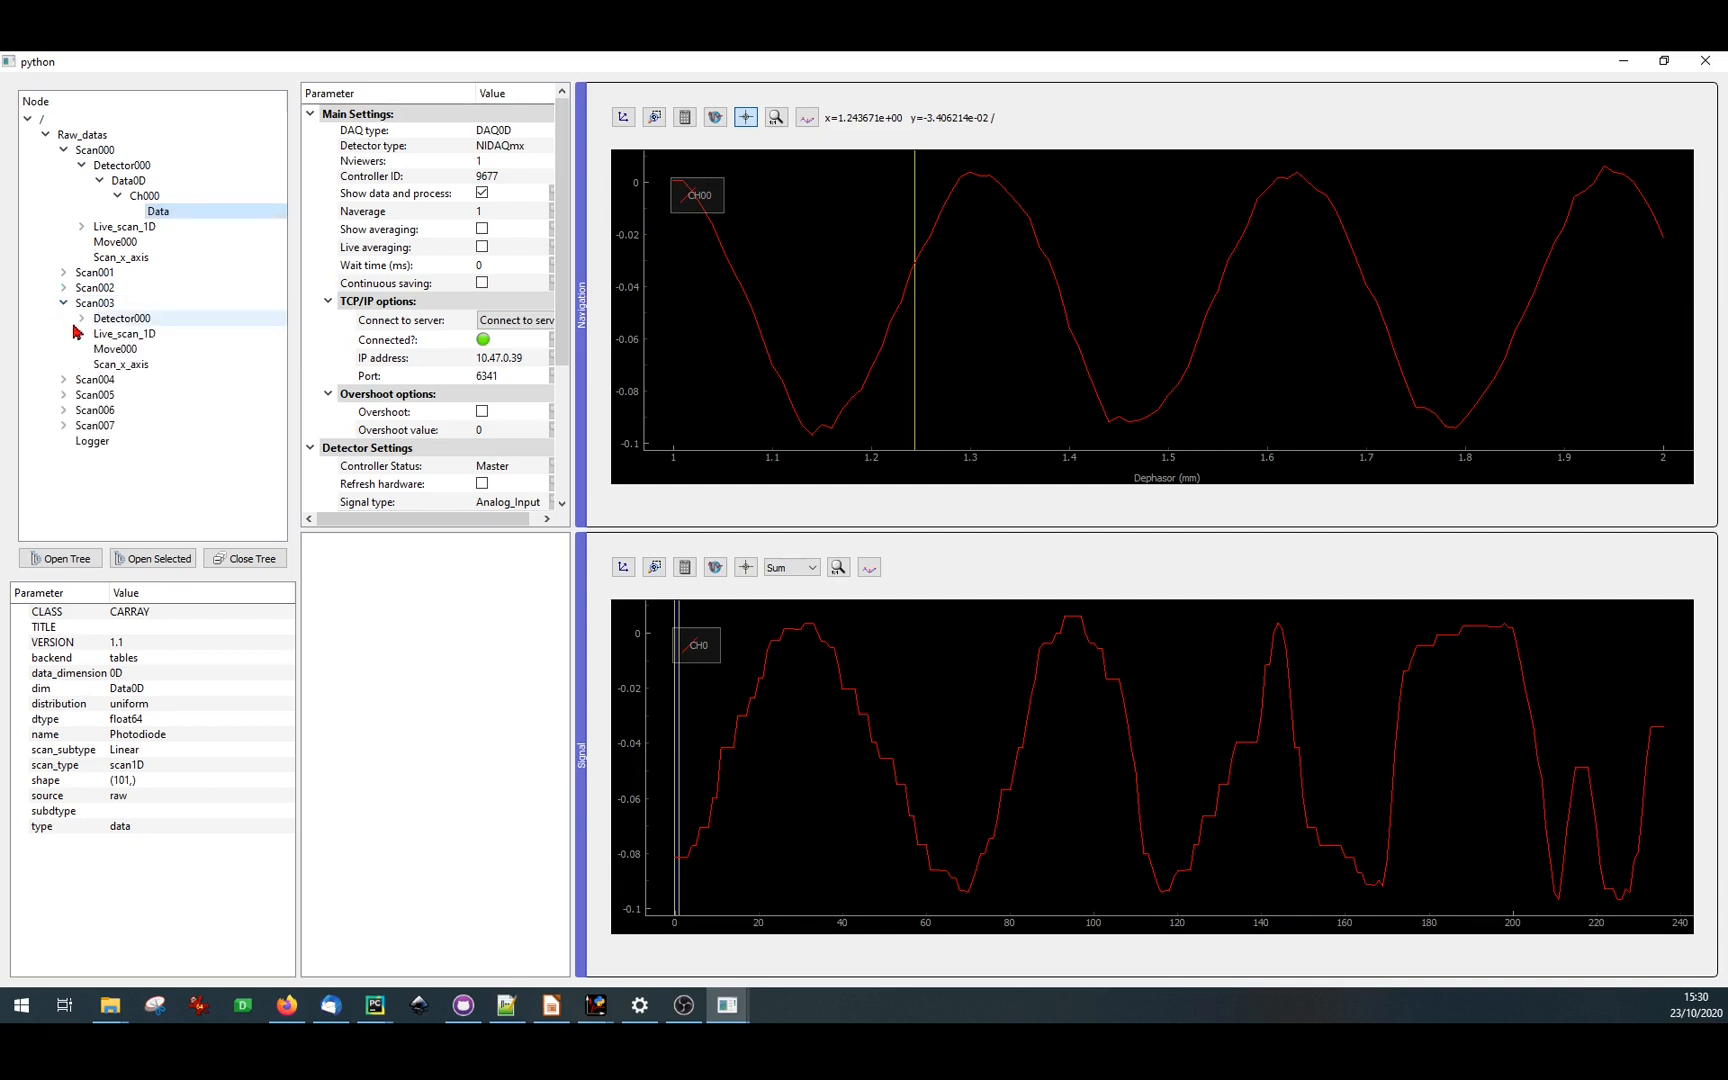
pyautogui.click(81, 320)
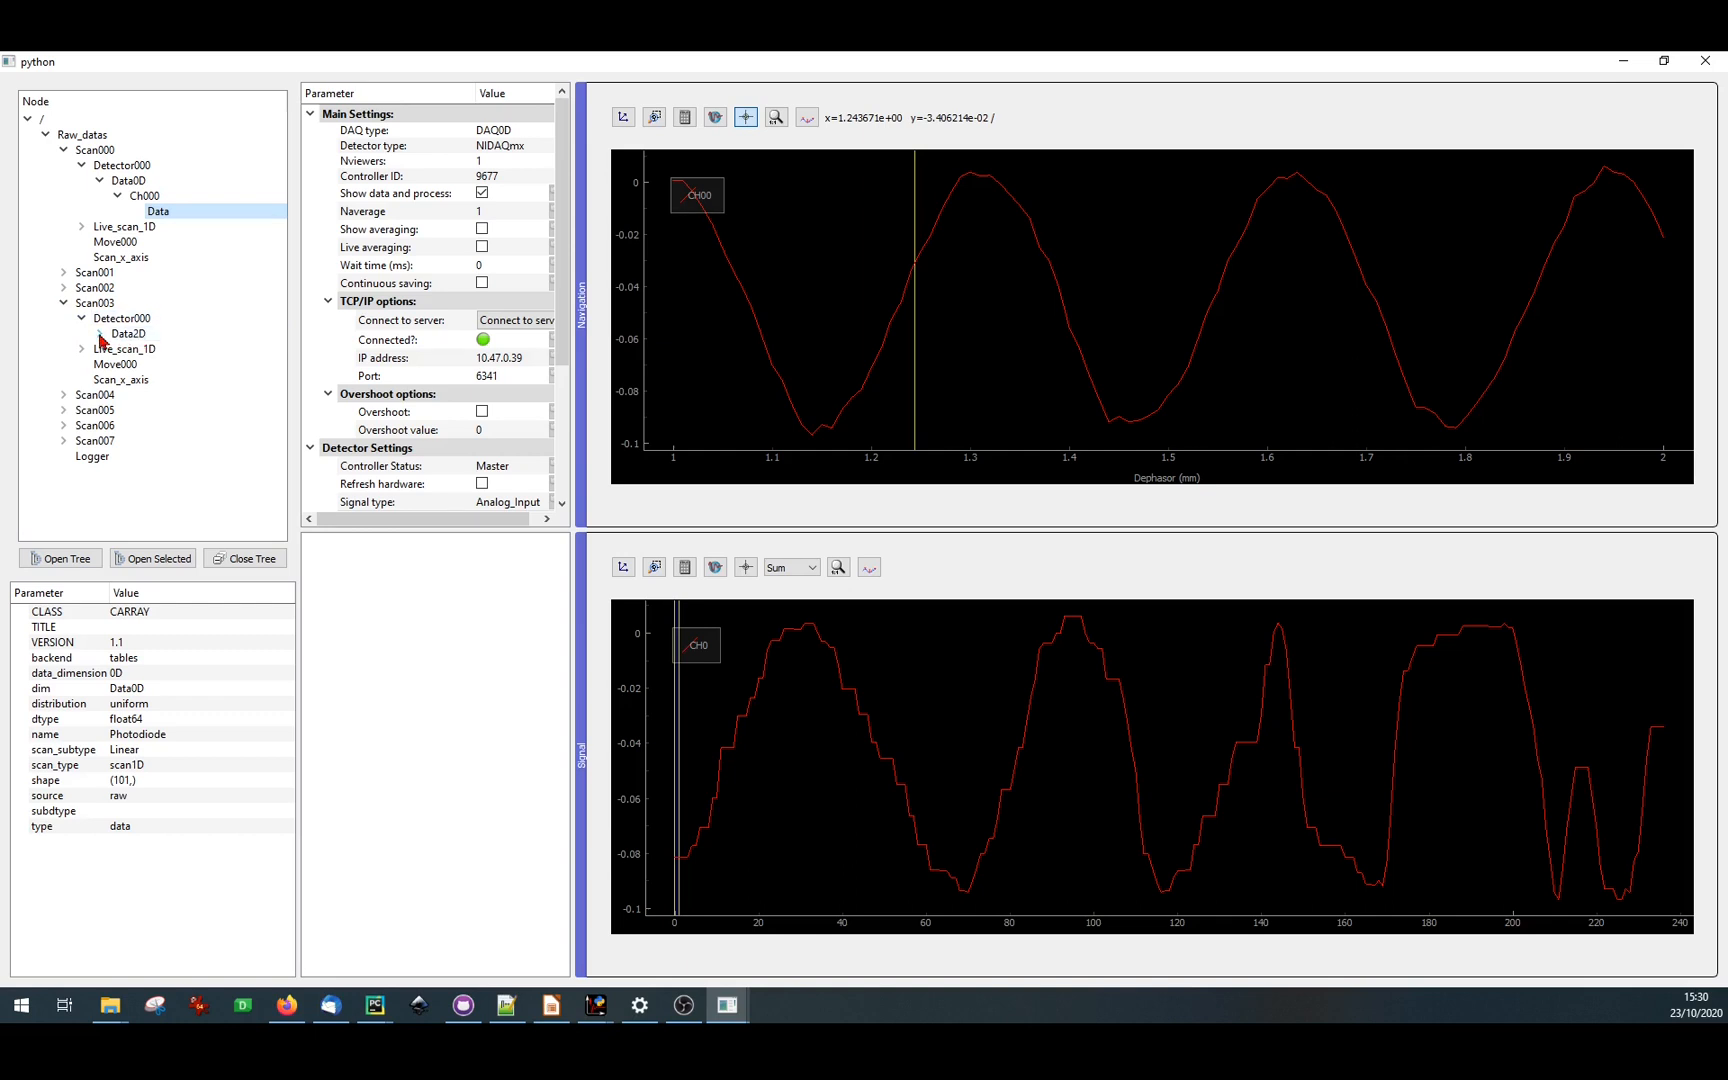
pyautogui.click(100, 335)
pyautogui.click(118, 350)
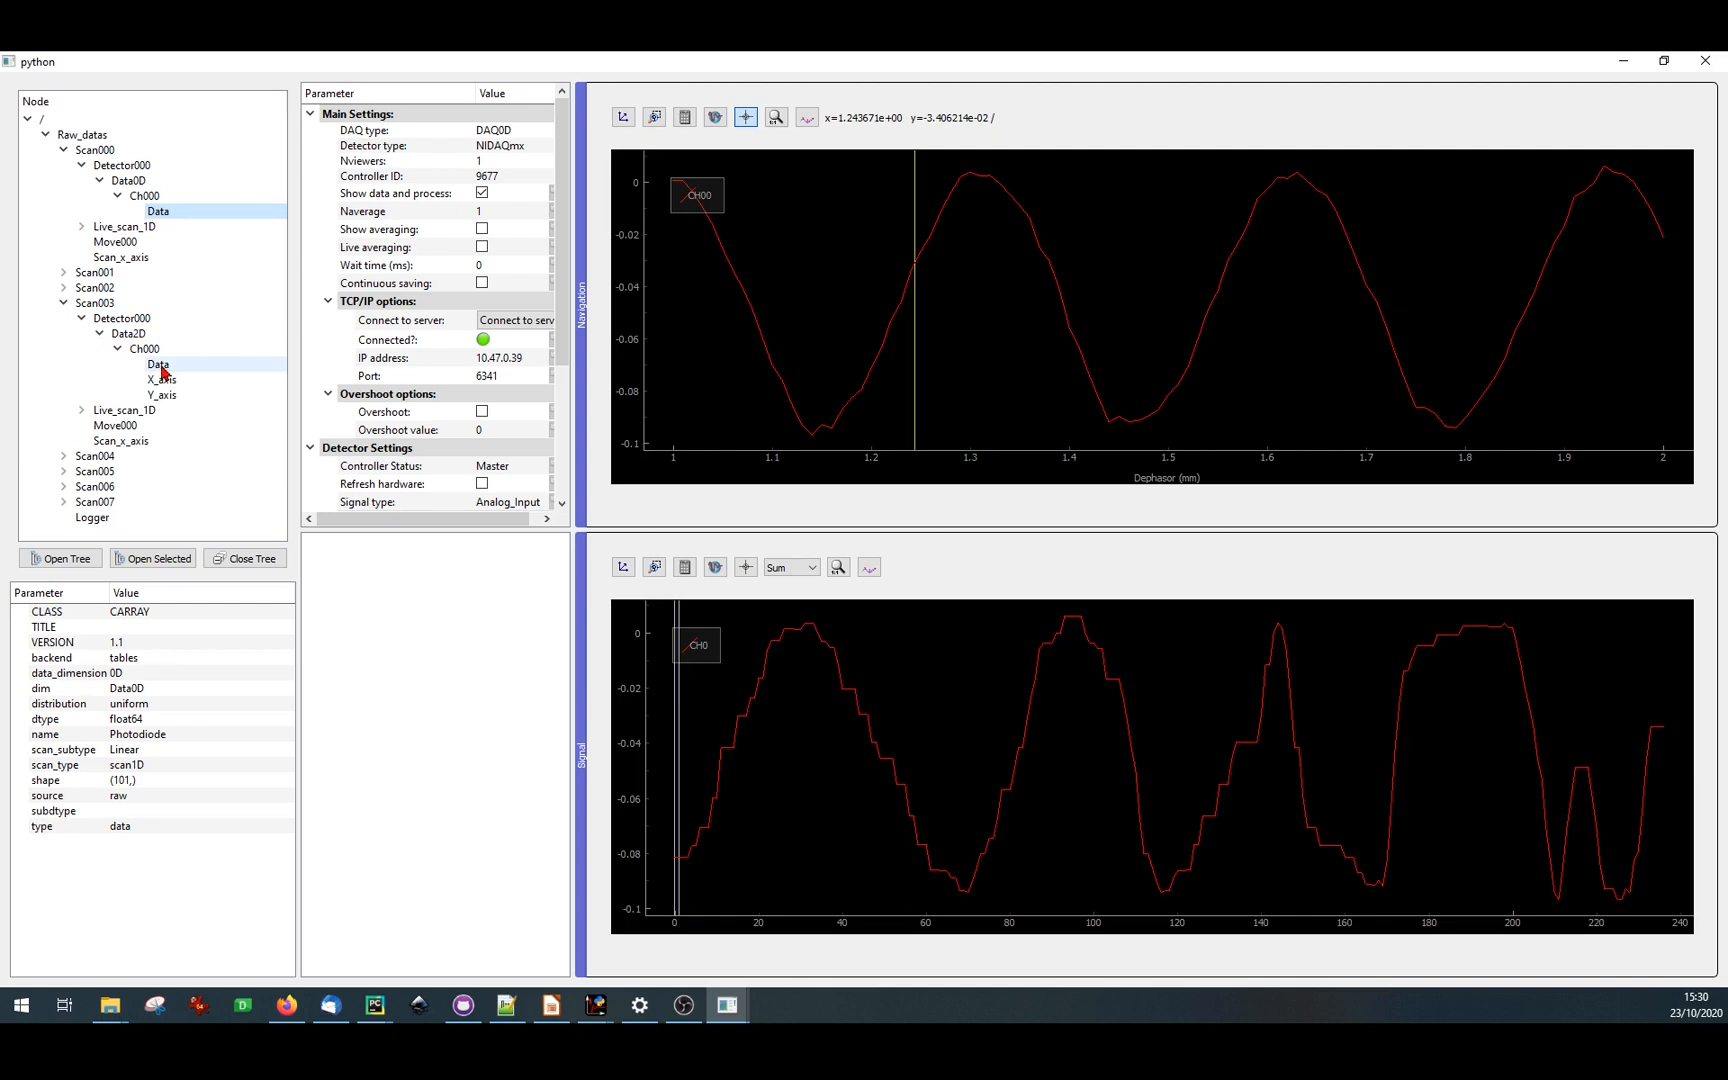
pyautogui.click(160, 366)
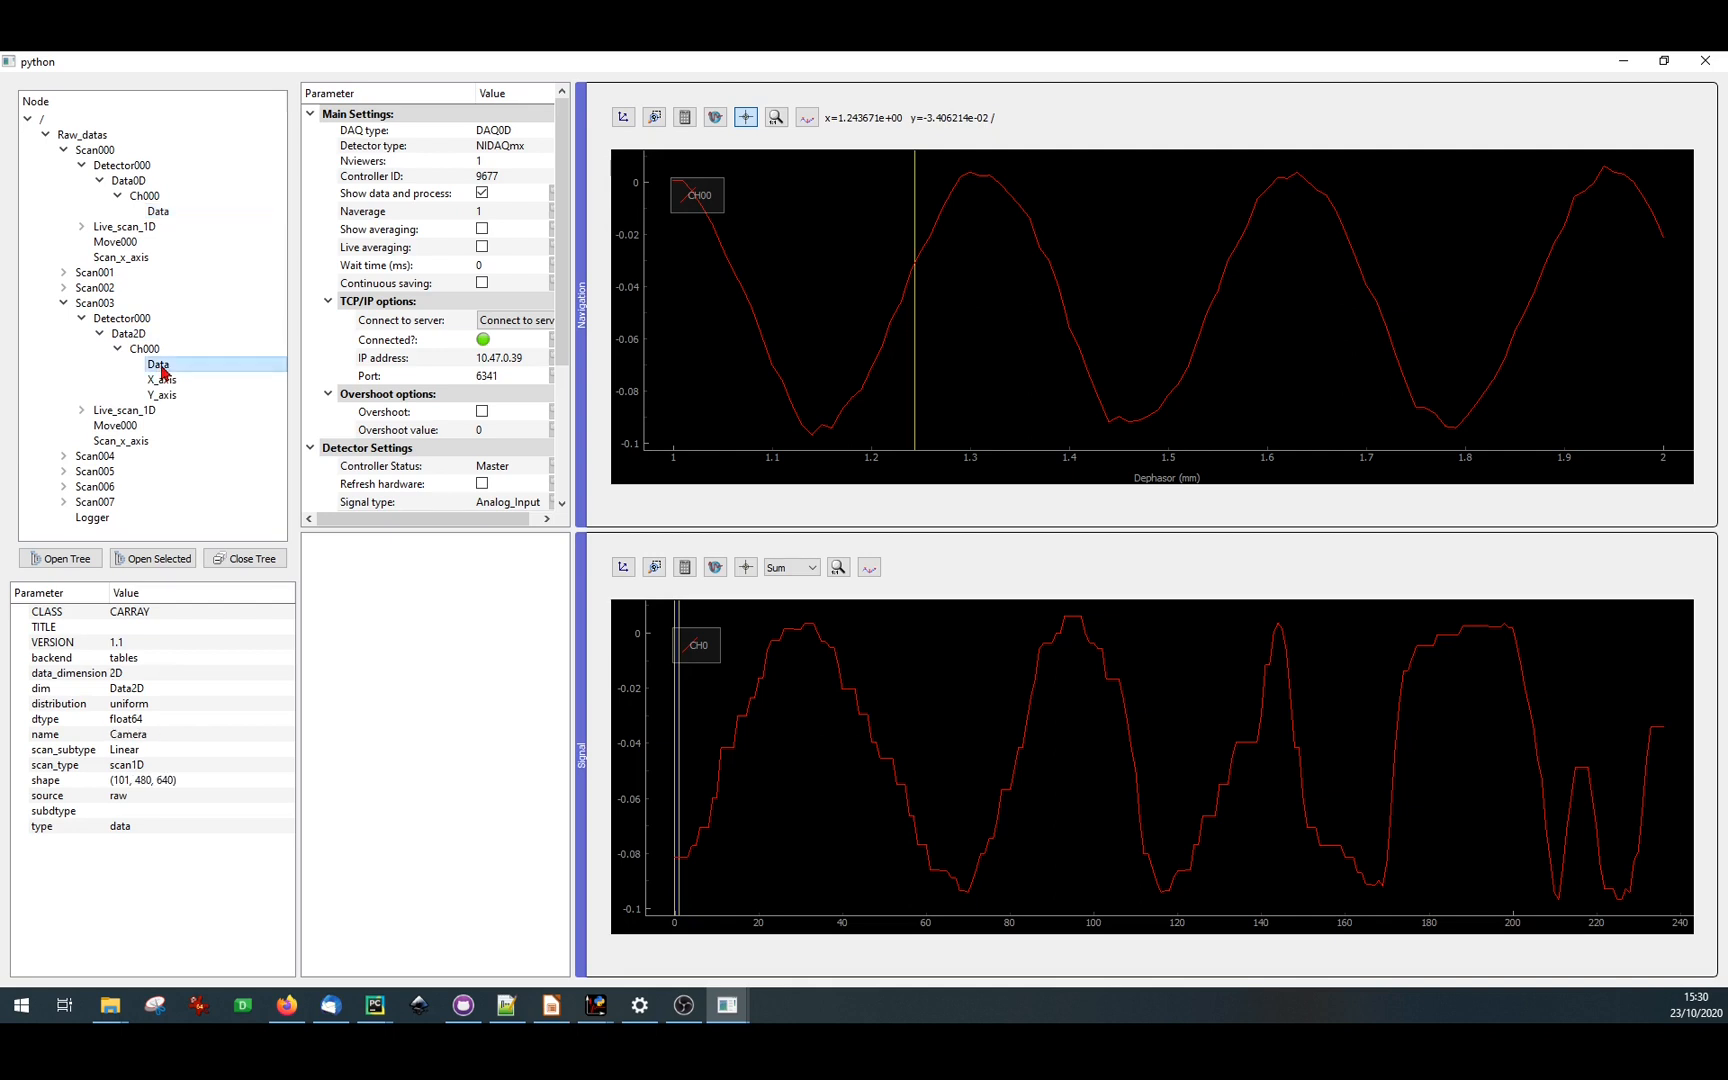
pyautogui.doubleClick(160, 366)
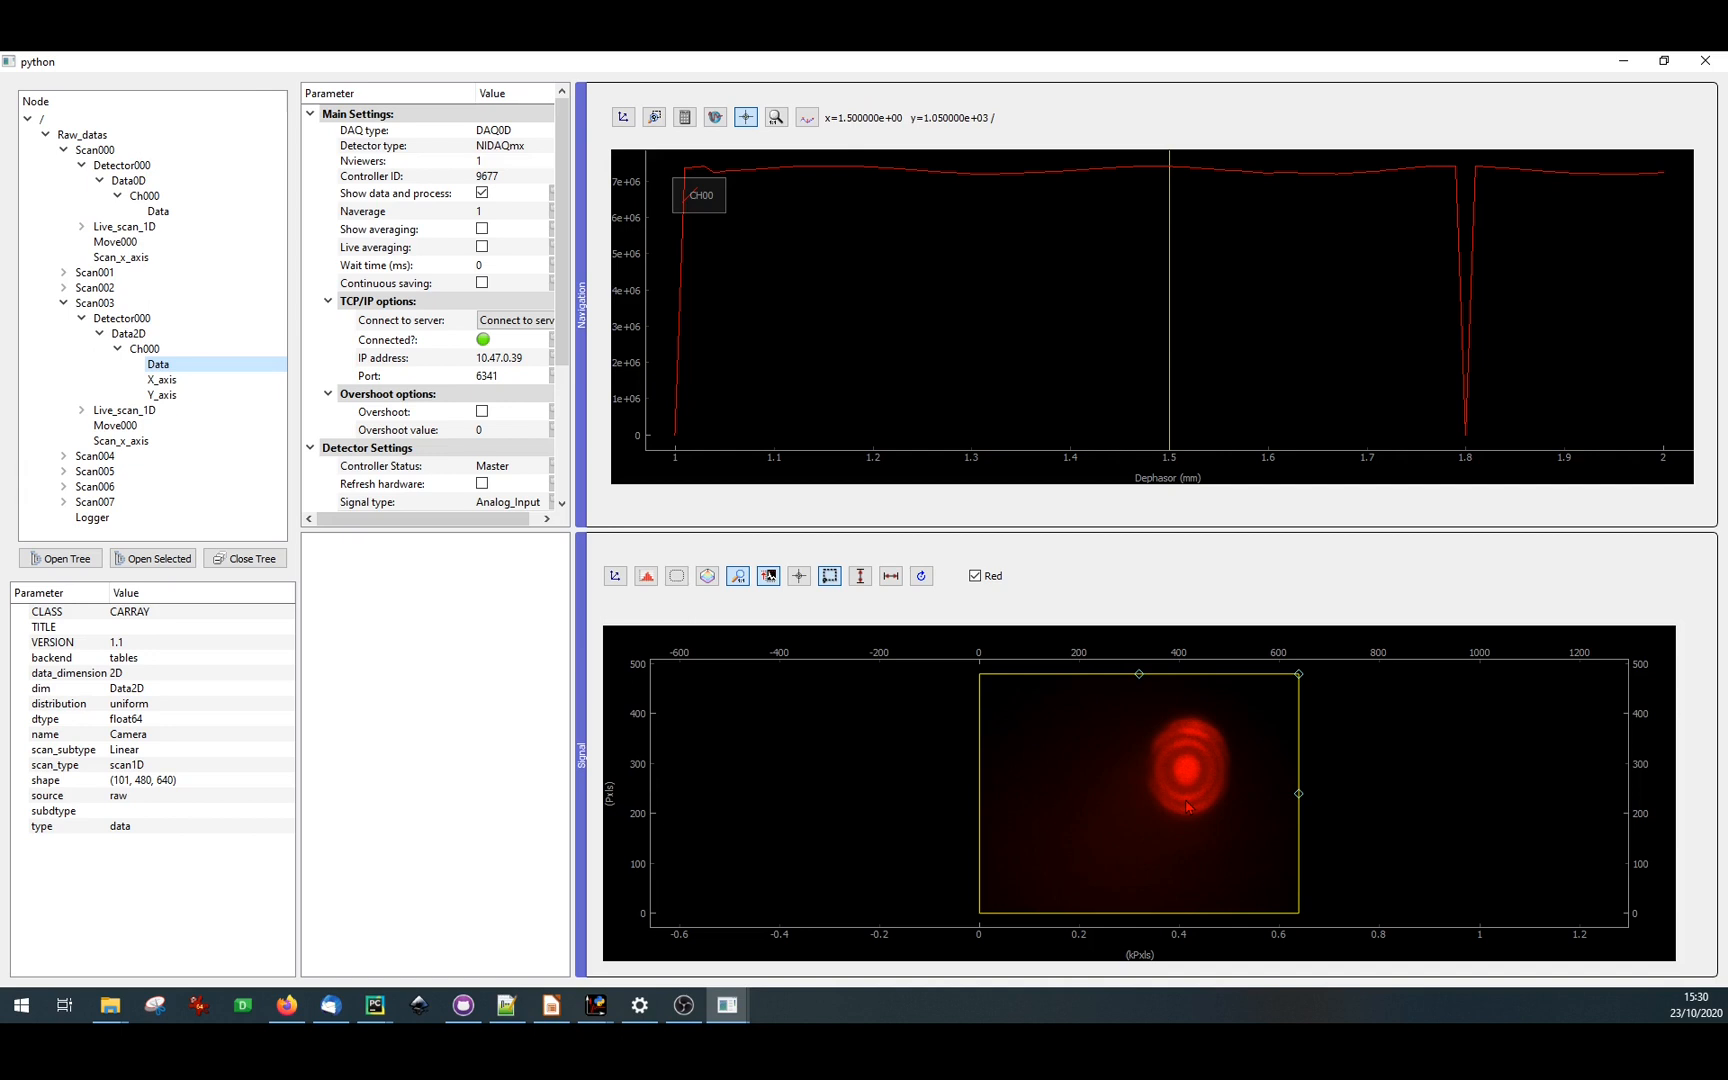
pyautogui.click(1173, 365)
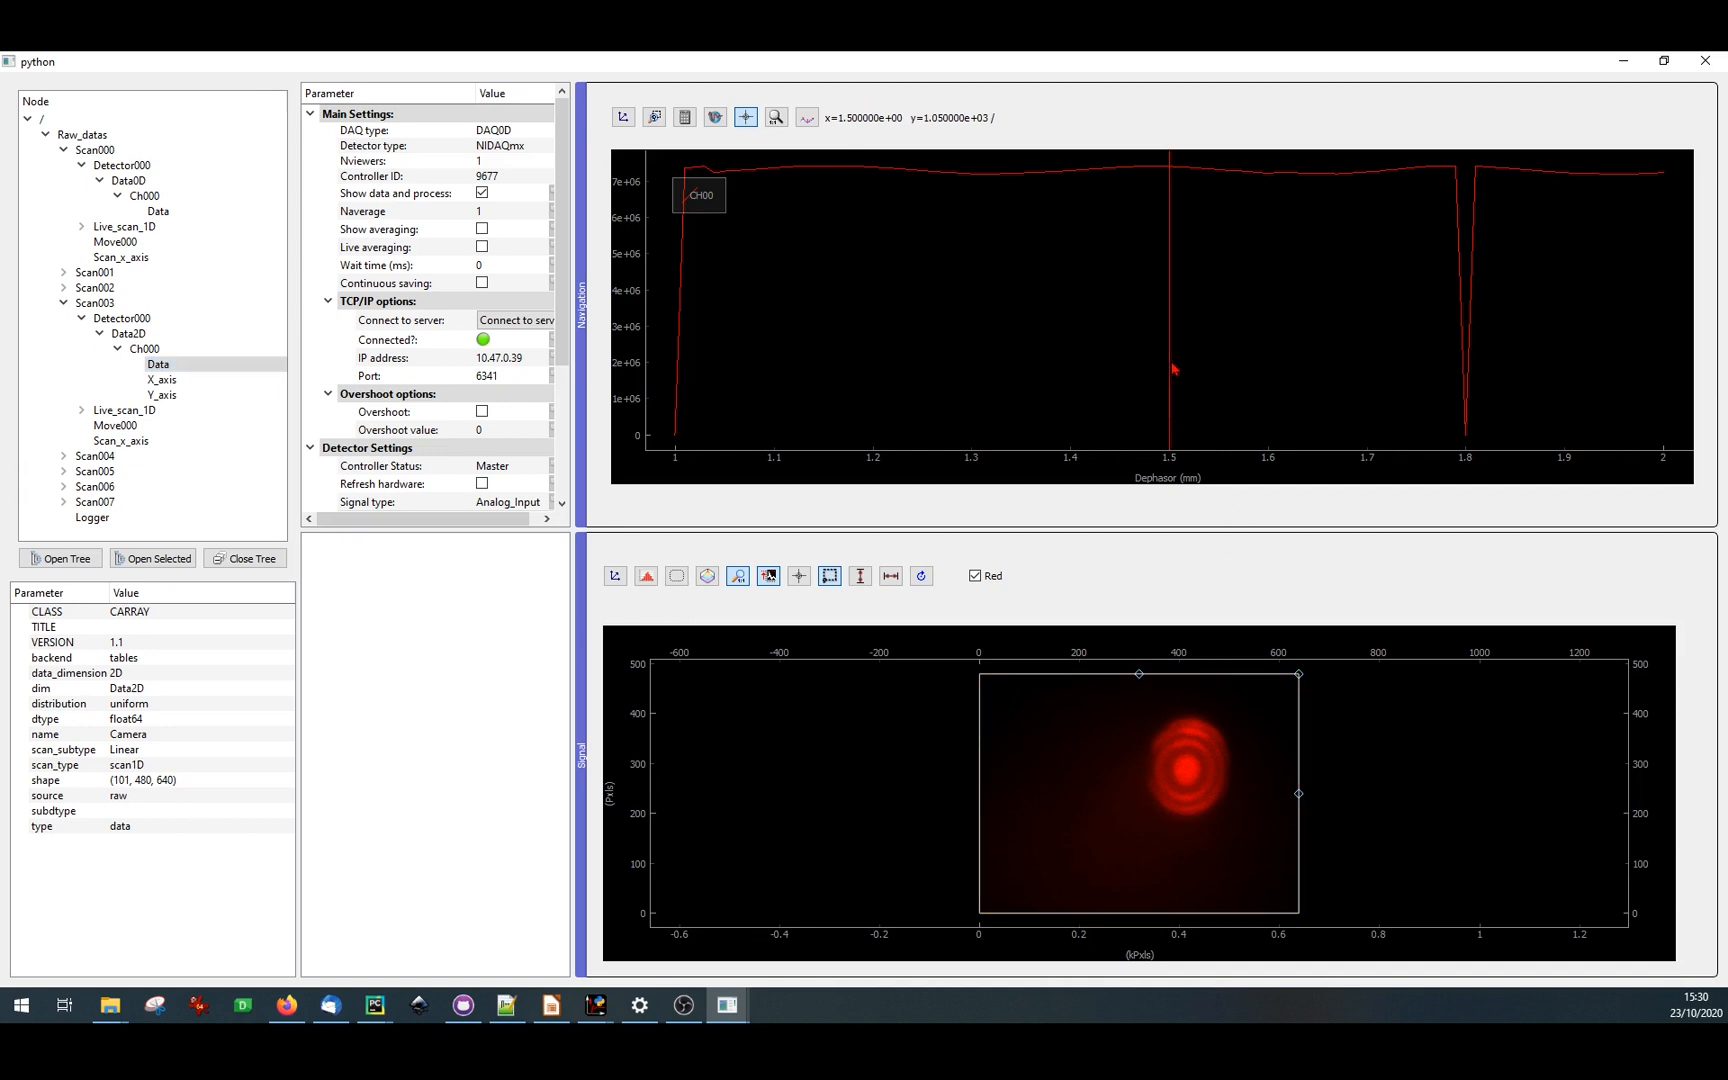
# - Shrink the Camera image's ROI to a small rectangle at the ring centre, and move the navigation crosshair to about 1.49 mm on the Dephasor axis
pyautogui.moveTo(1173, 370); pyautogui.dragTo(797, 434)
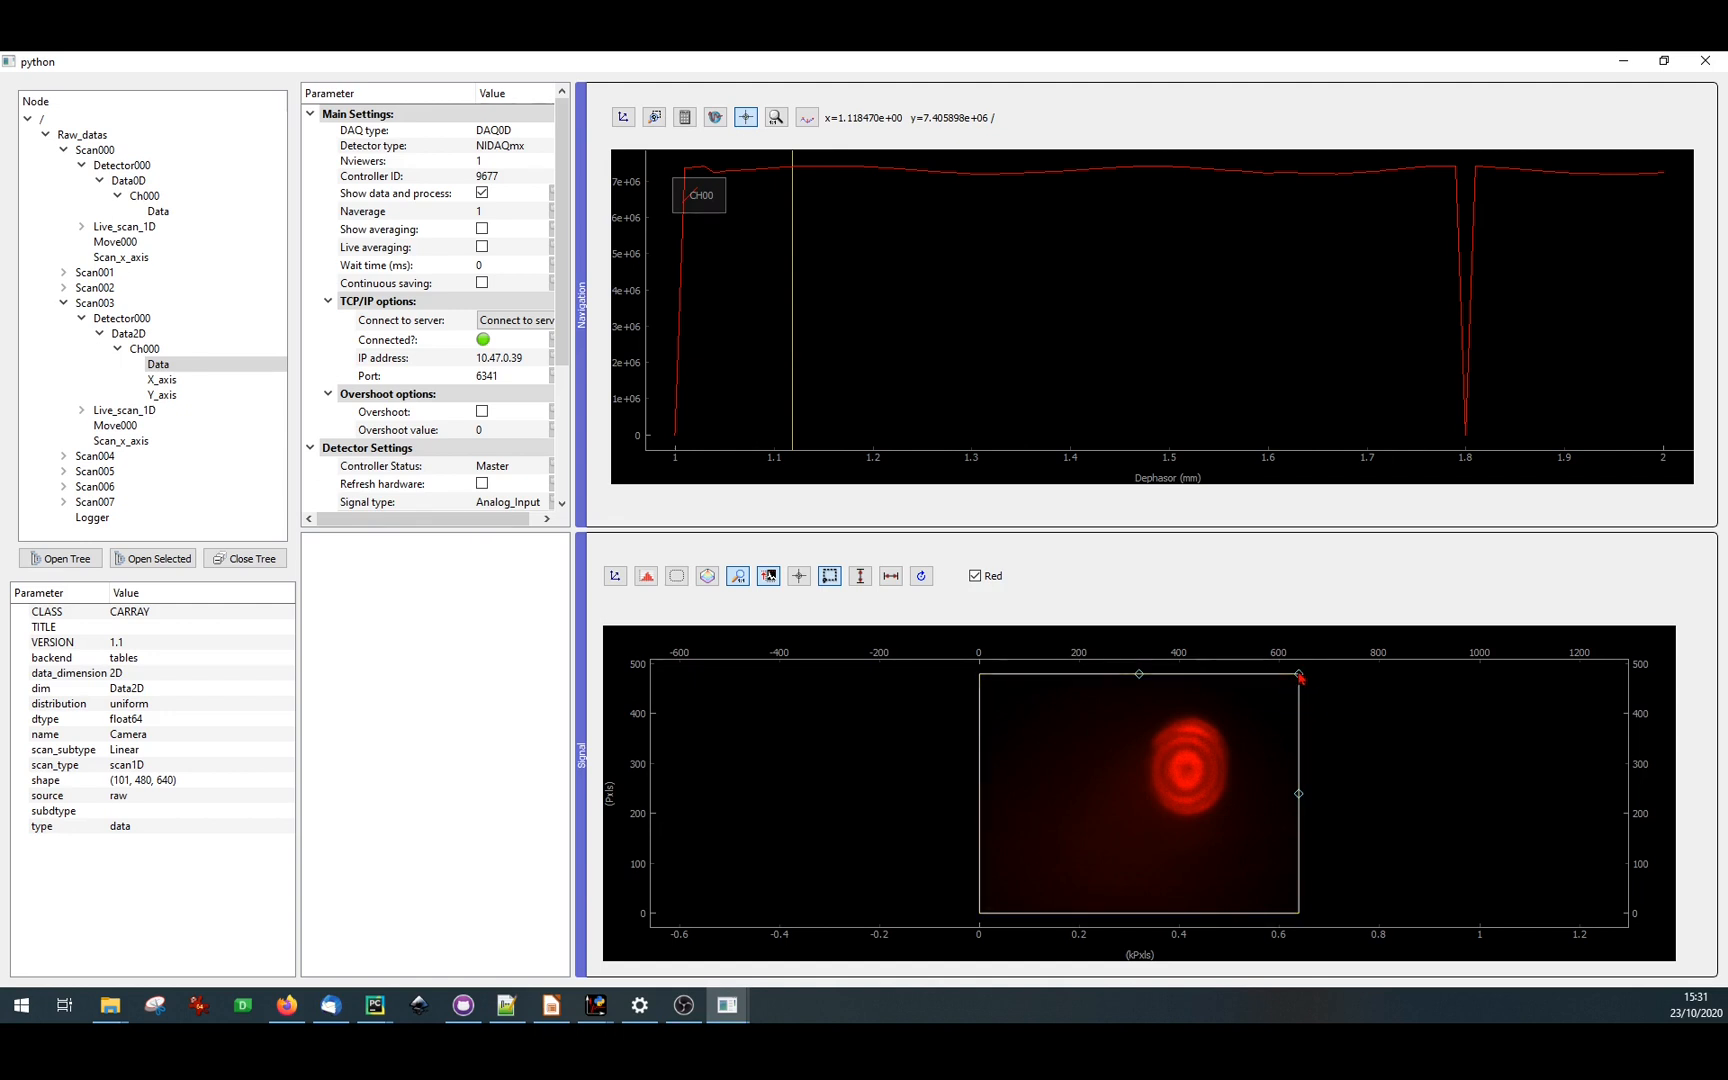
pyautogui.moveTo(1299, 675); pyautogui.dragTo(1200, 765)
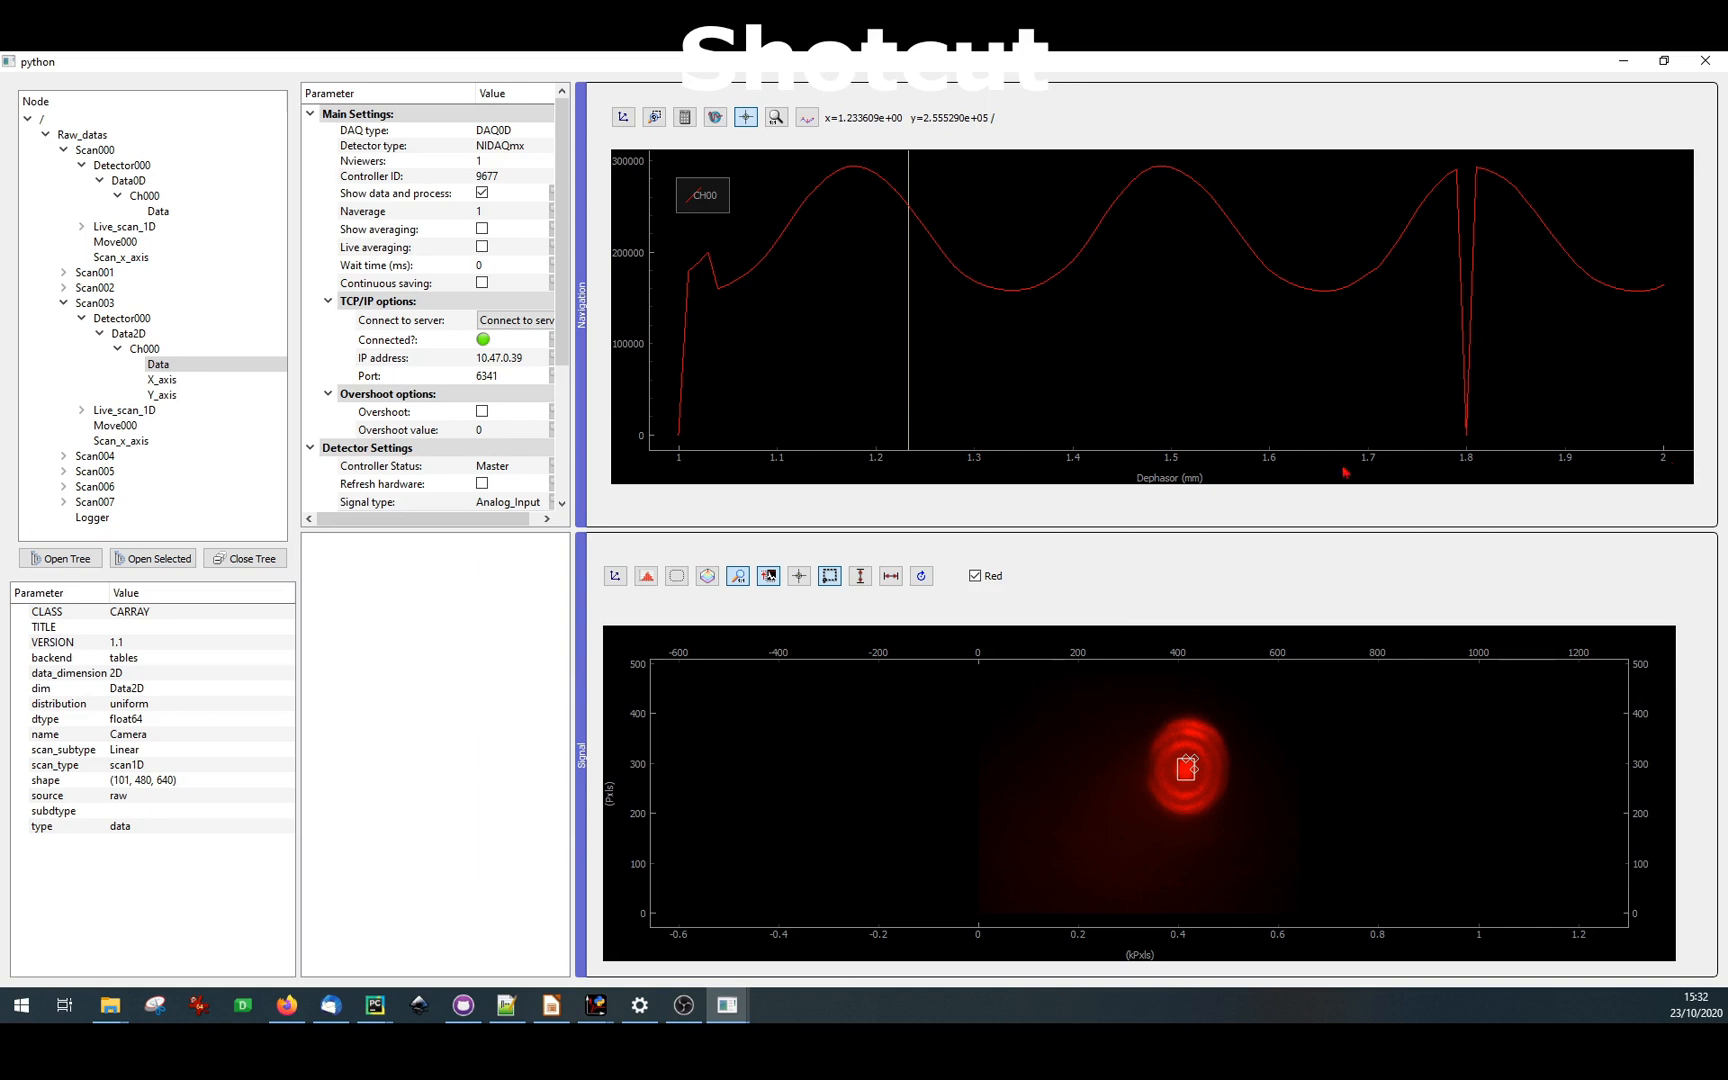
pyautogui.moveTo(910, 333); pyautogui.dragTo(1014, 347)
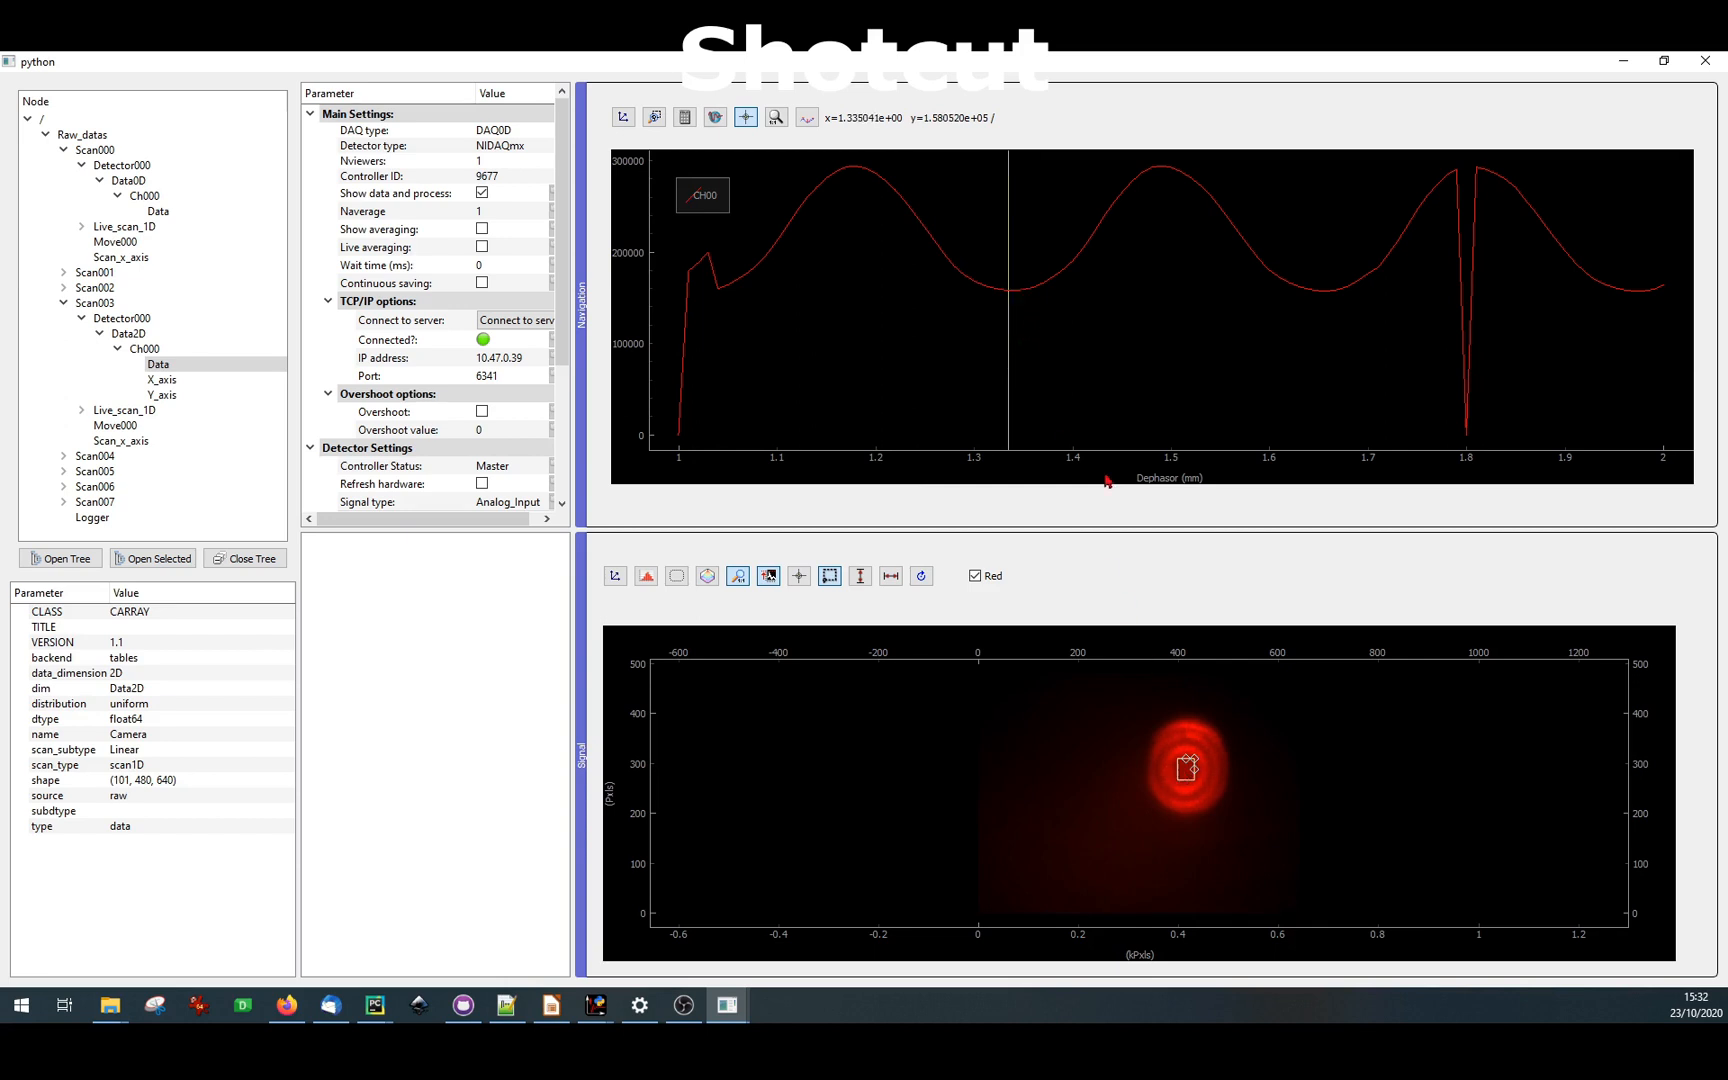
pyautogui.moveTo(1014, 300); pyautogui.dragTo(1163, 336)
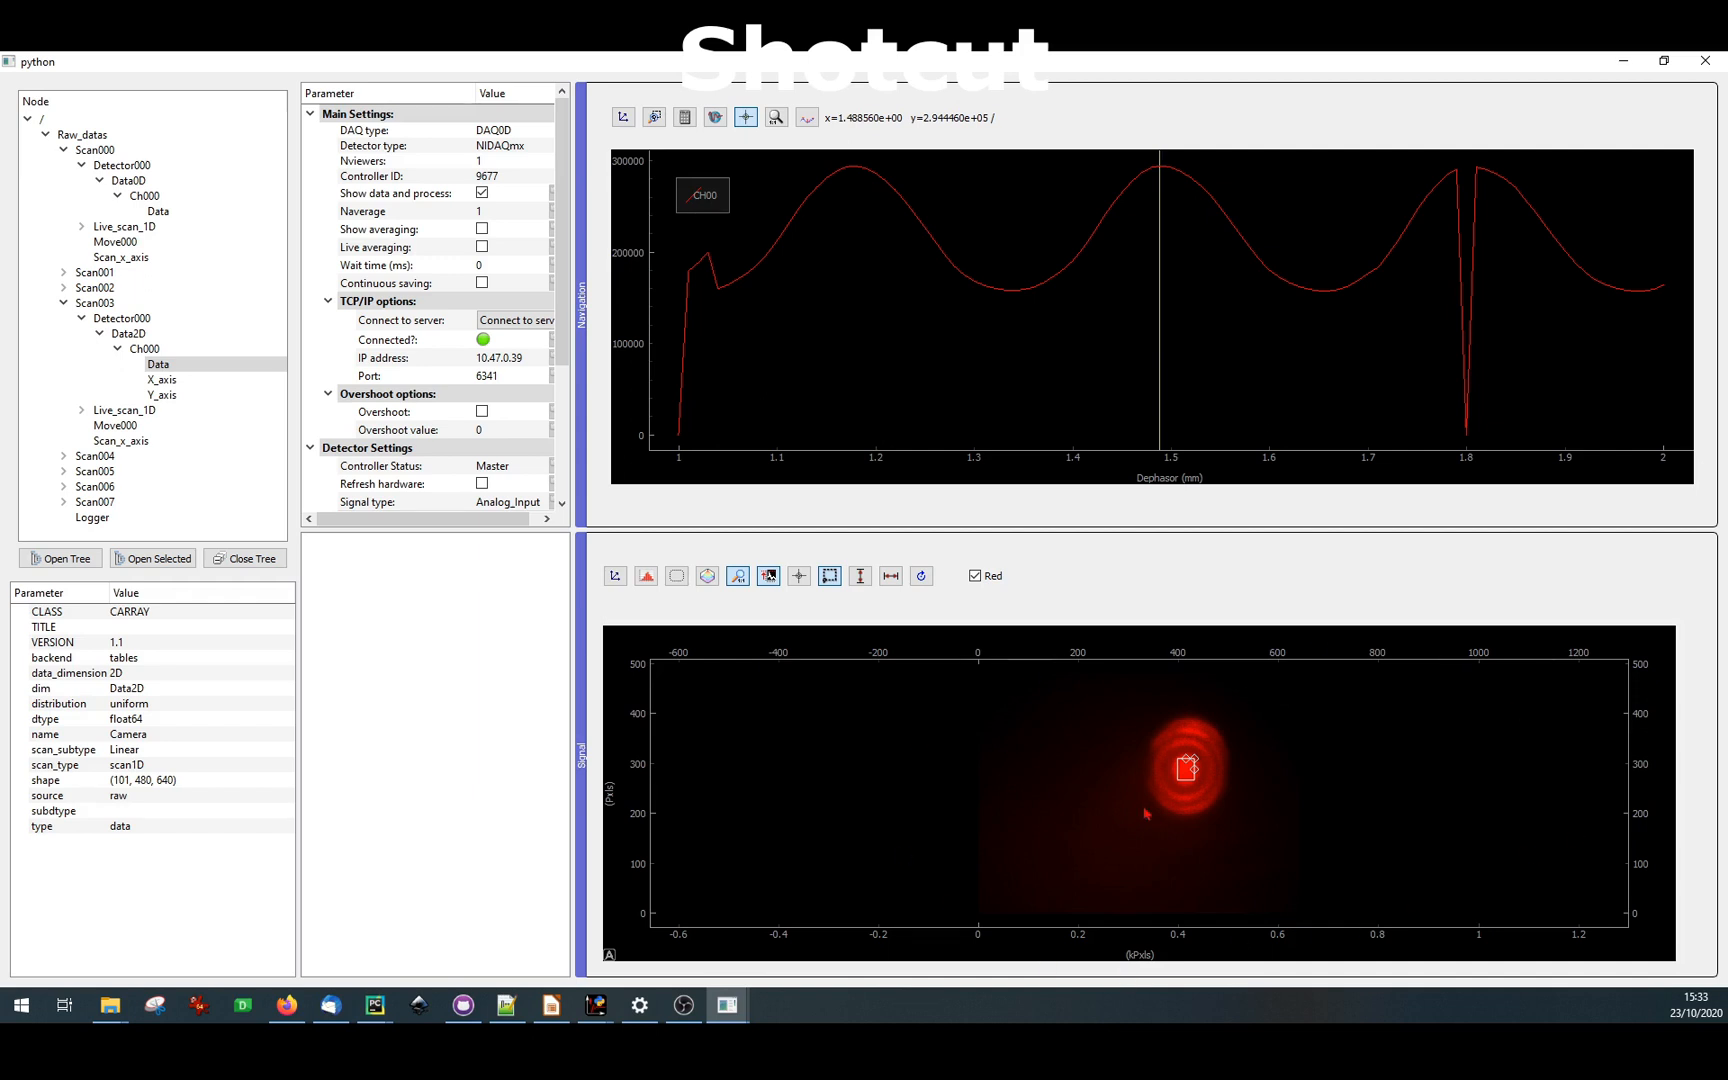
# - Zoom in on the ring pattern in the Camera image and check the plot's available options, including Export
pyautogui.scroll(2, 1200, 784)
pyautogui.rightClick(1297, 786)
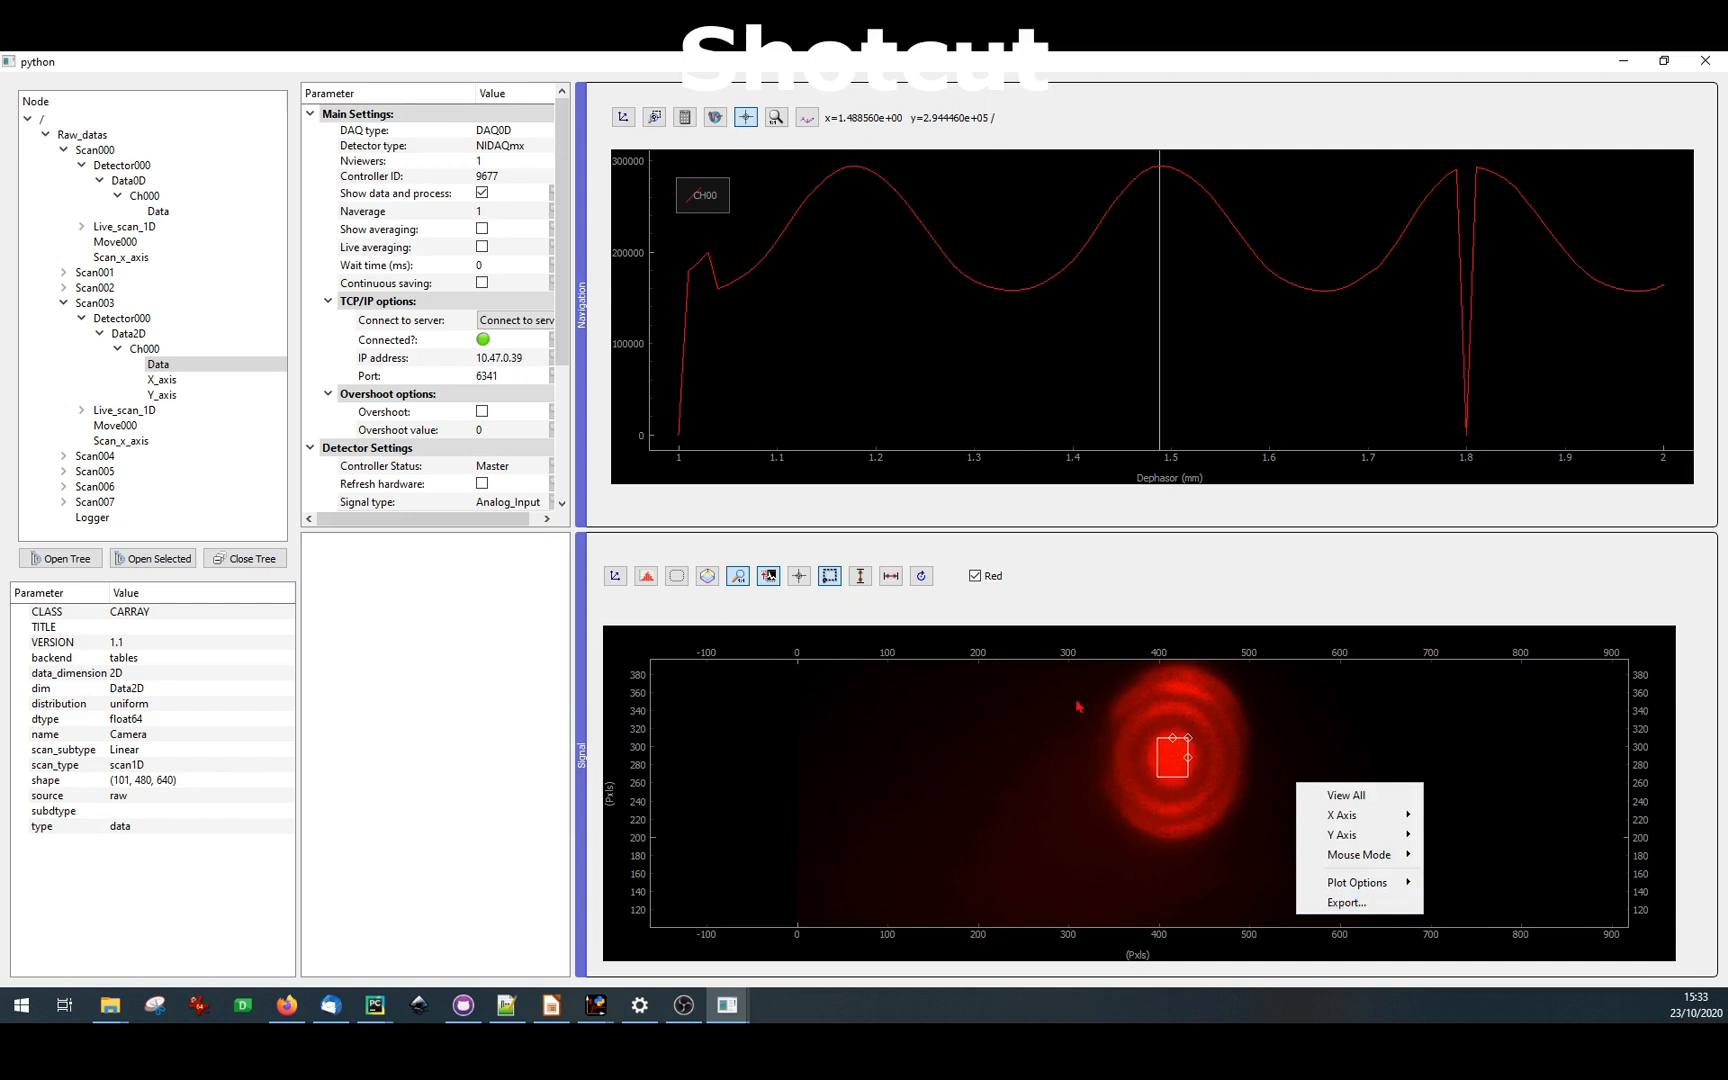
pyautogui.click(1312, 719)
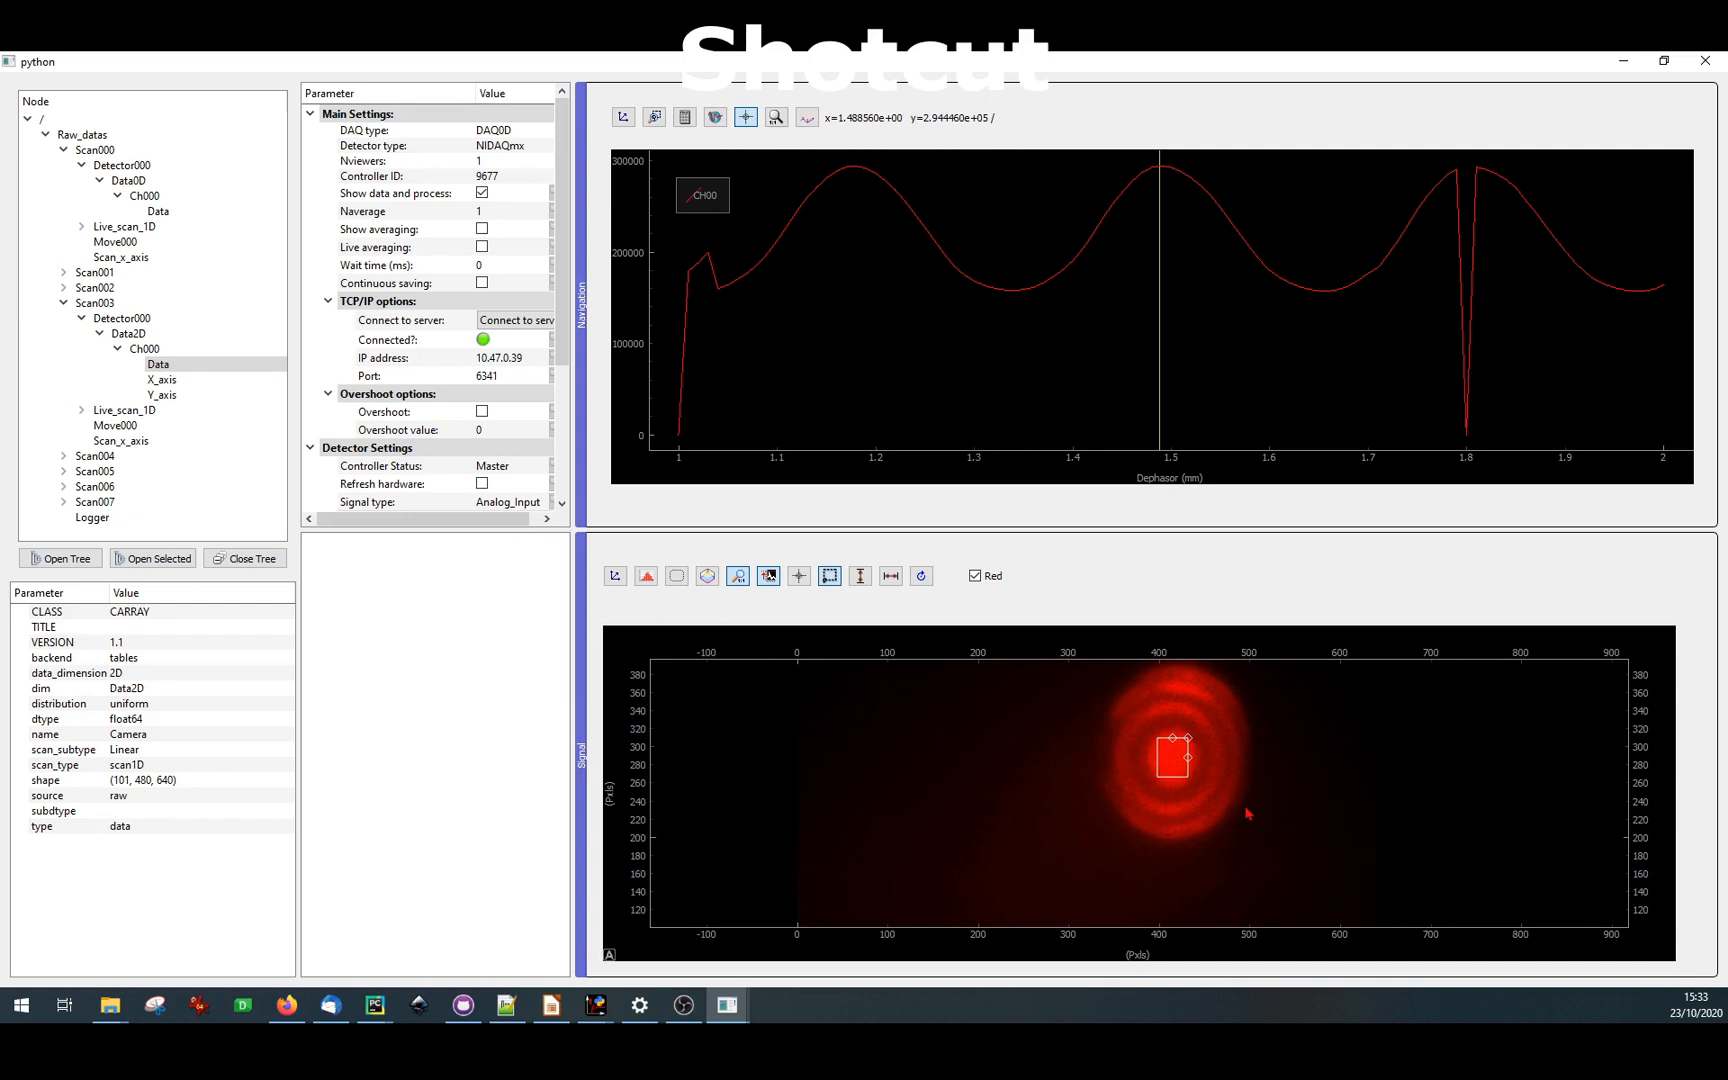
pyautogui.rightClick(1318, 778)
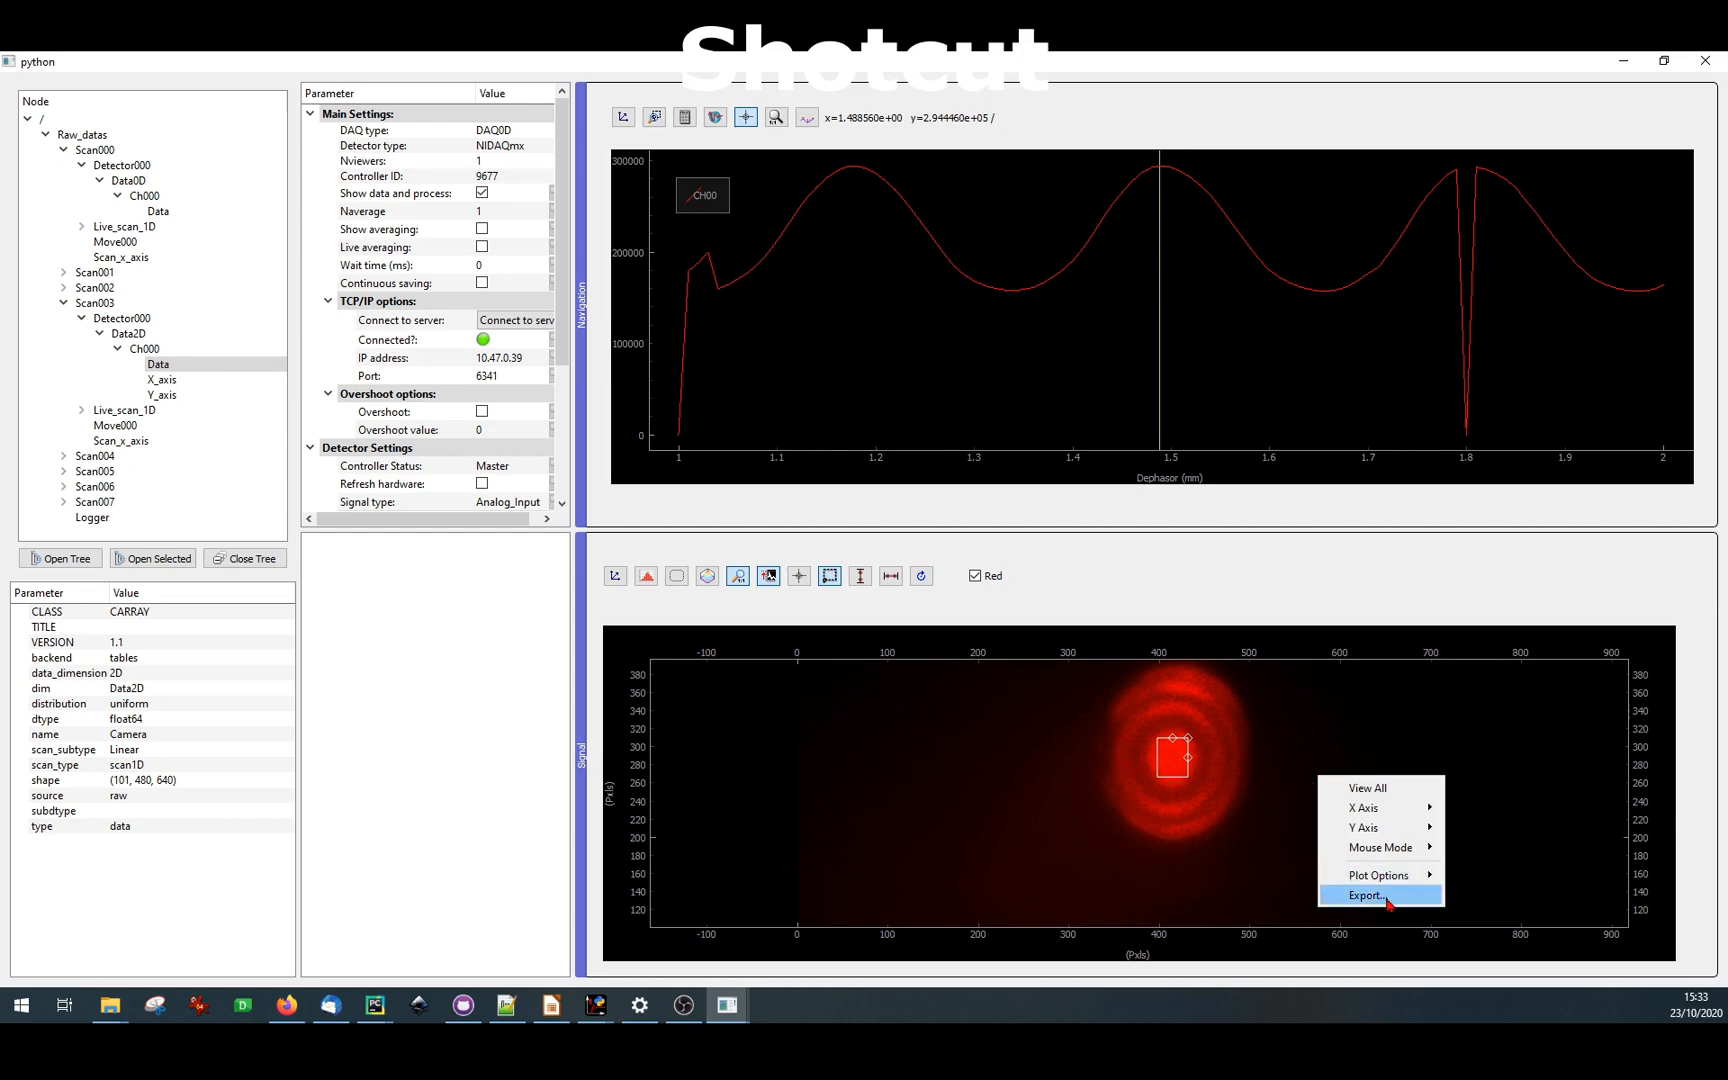
pyautogui.click(1238, 874)
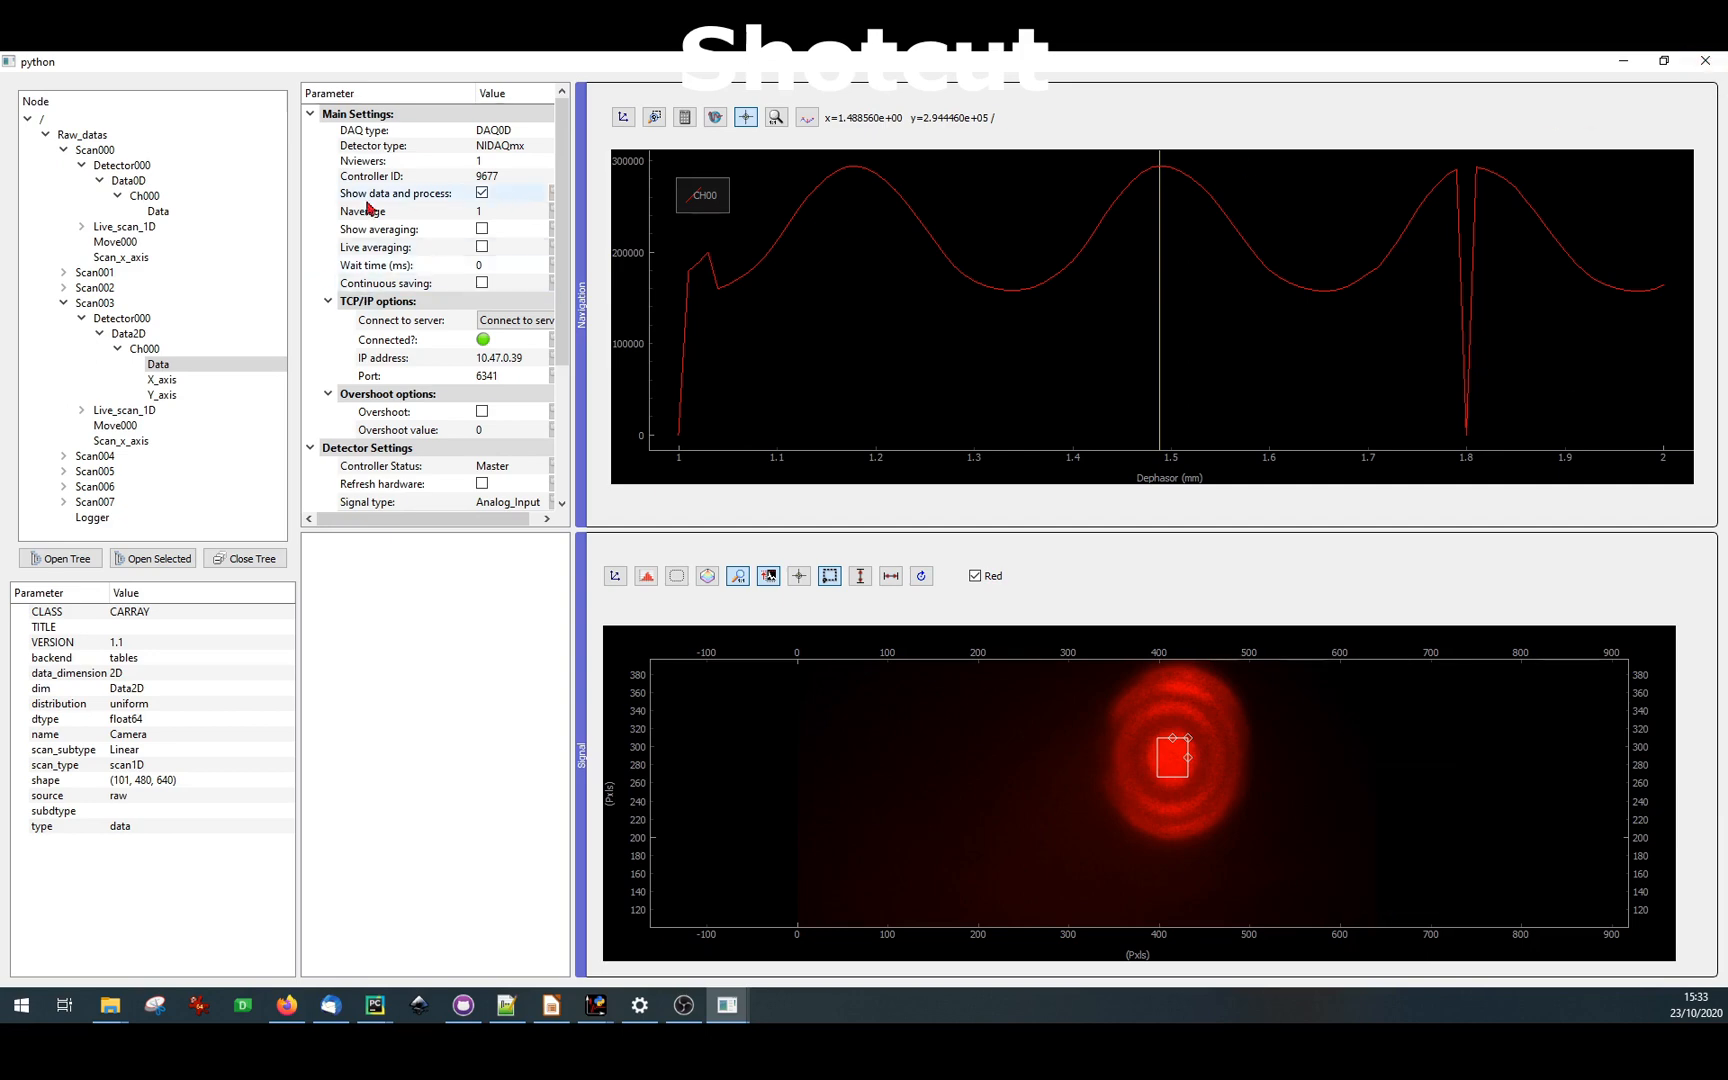
# - Collapse Scan000 and Scan003 in the node tree, and switch to the LibreOffice Impress presentation to show the slide after the Scanner one
pyautogui.click(64, 150)
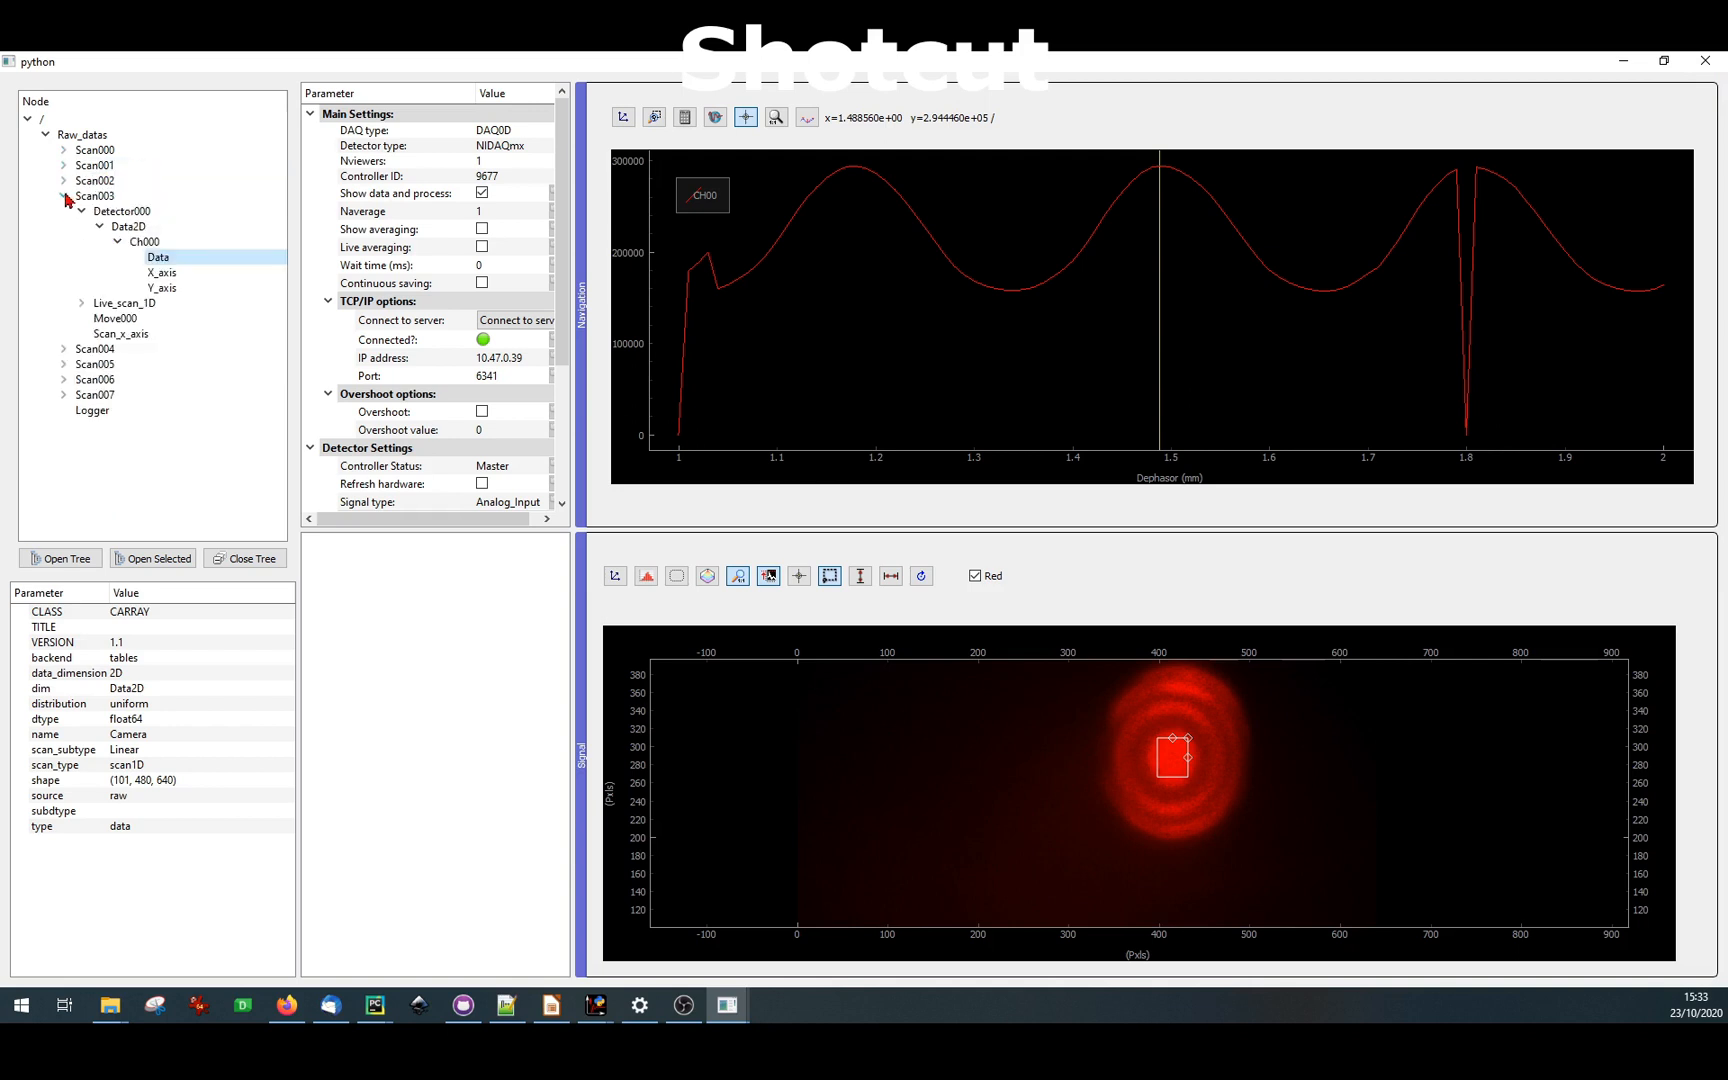
pyautogui.click(64, 196)
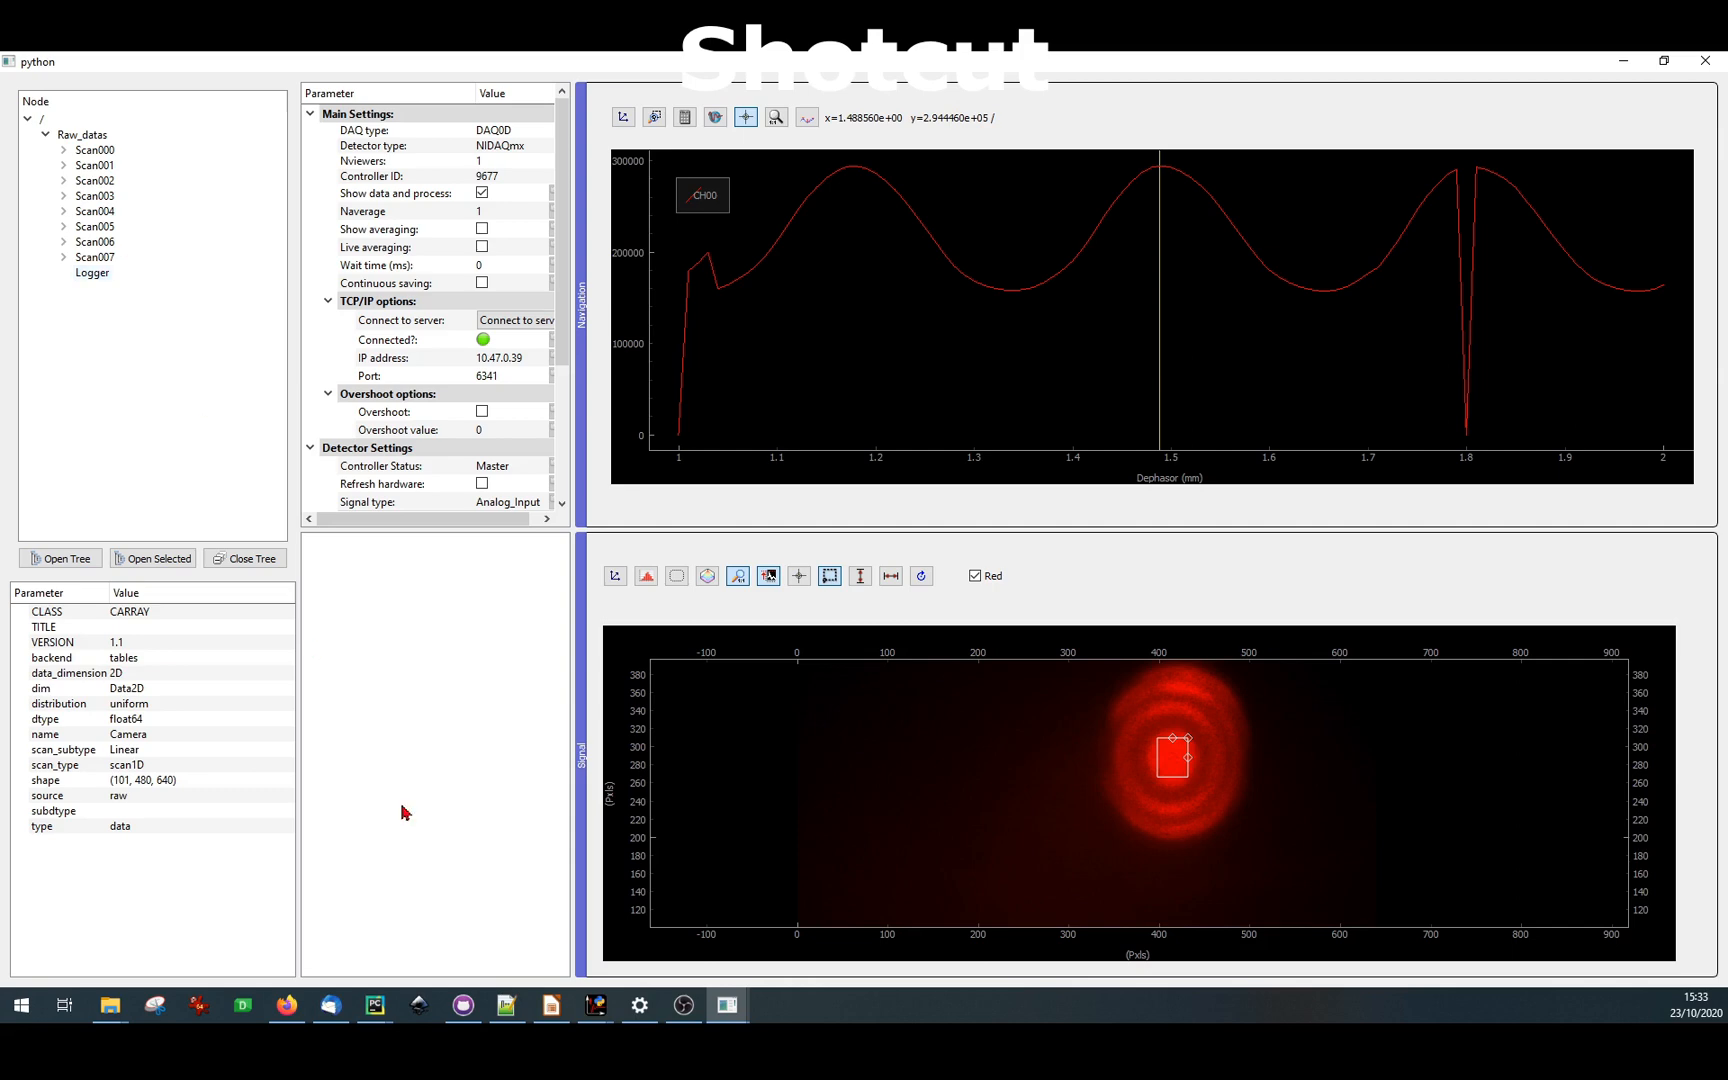
pyautogui.click(553, 1008)
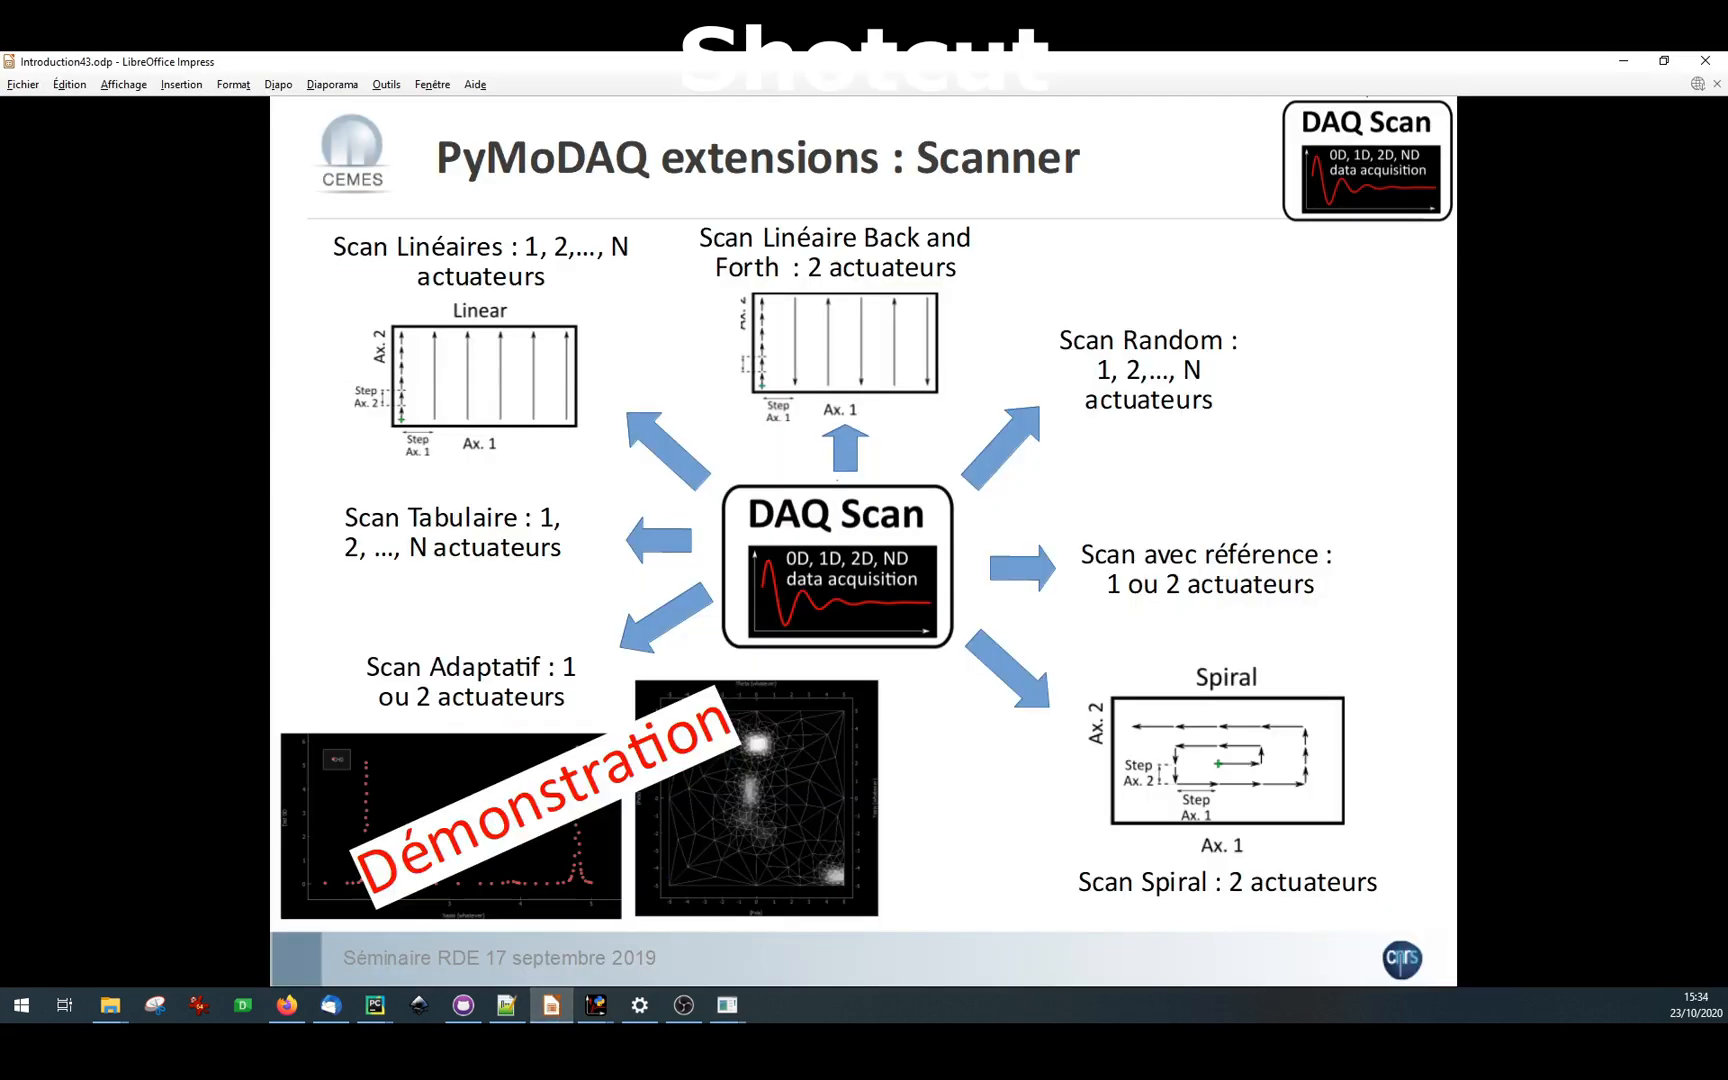
pyautogui.click(961, 842)
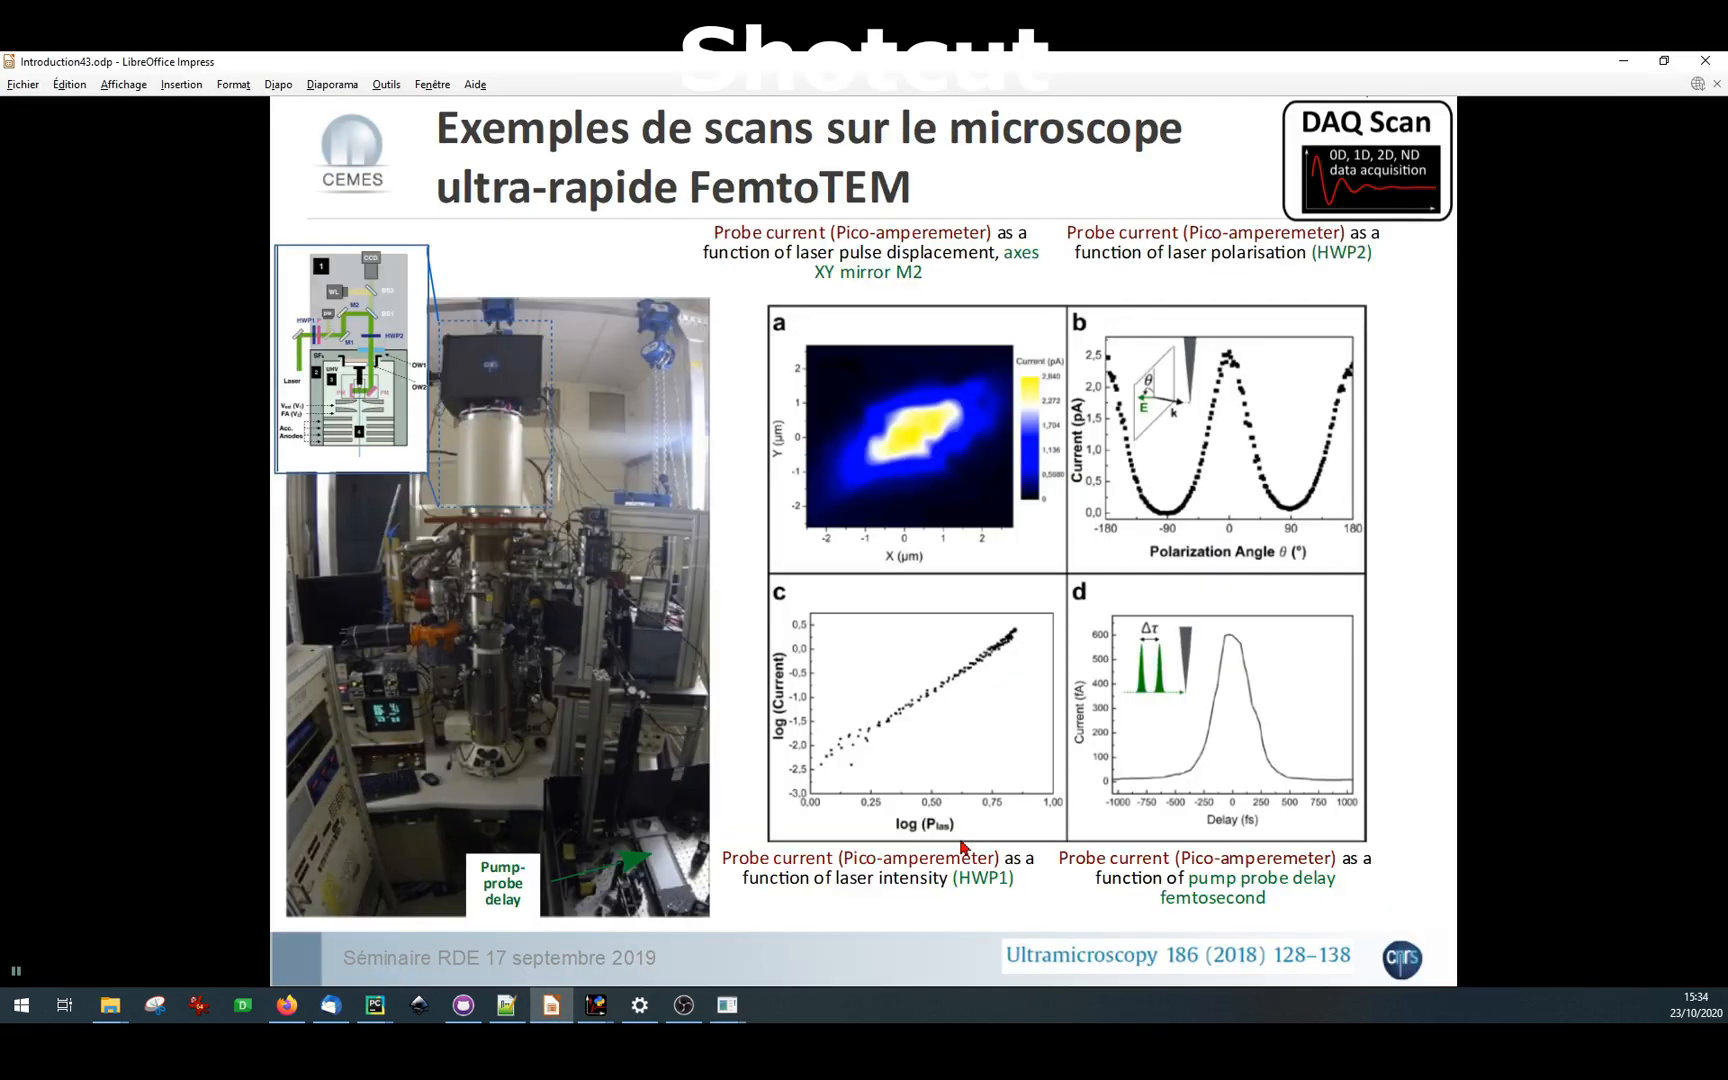
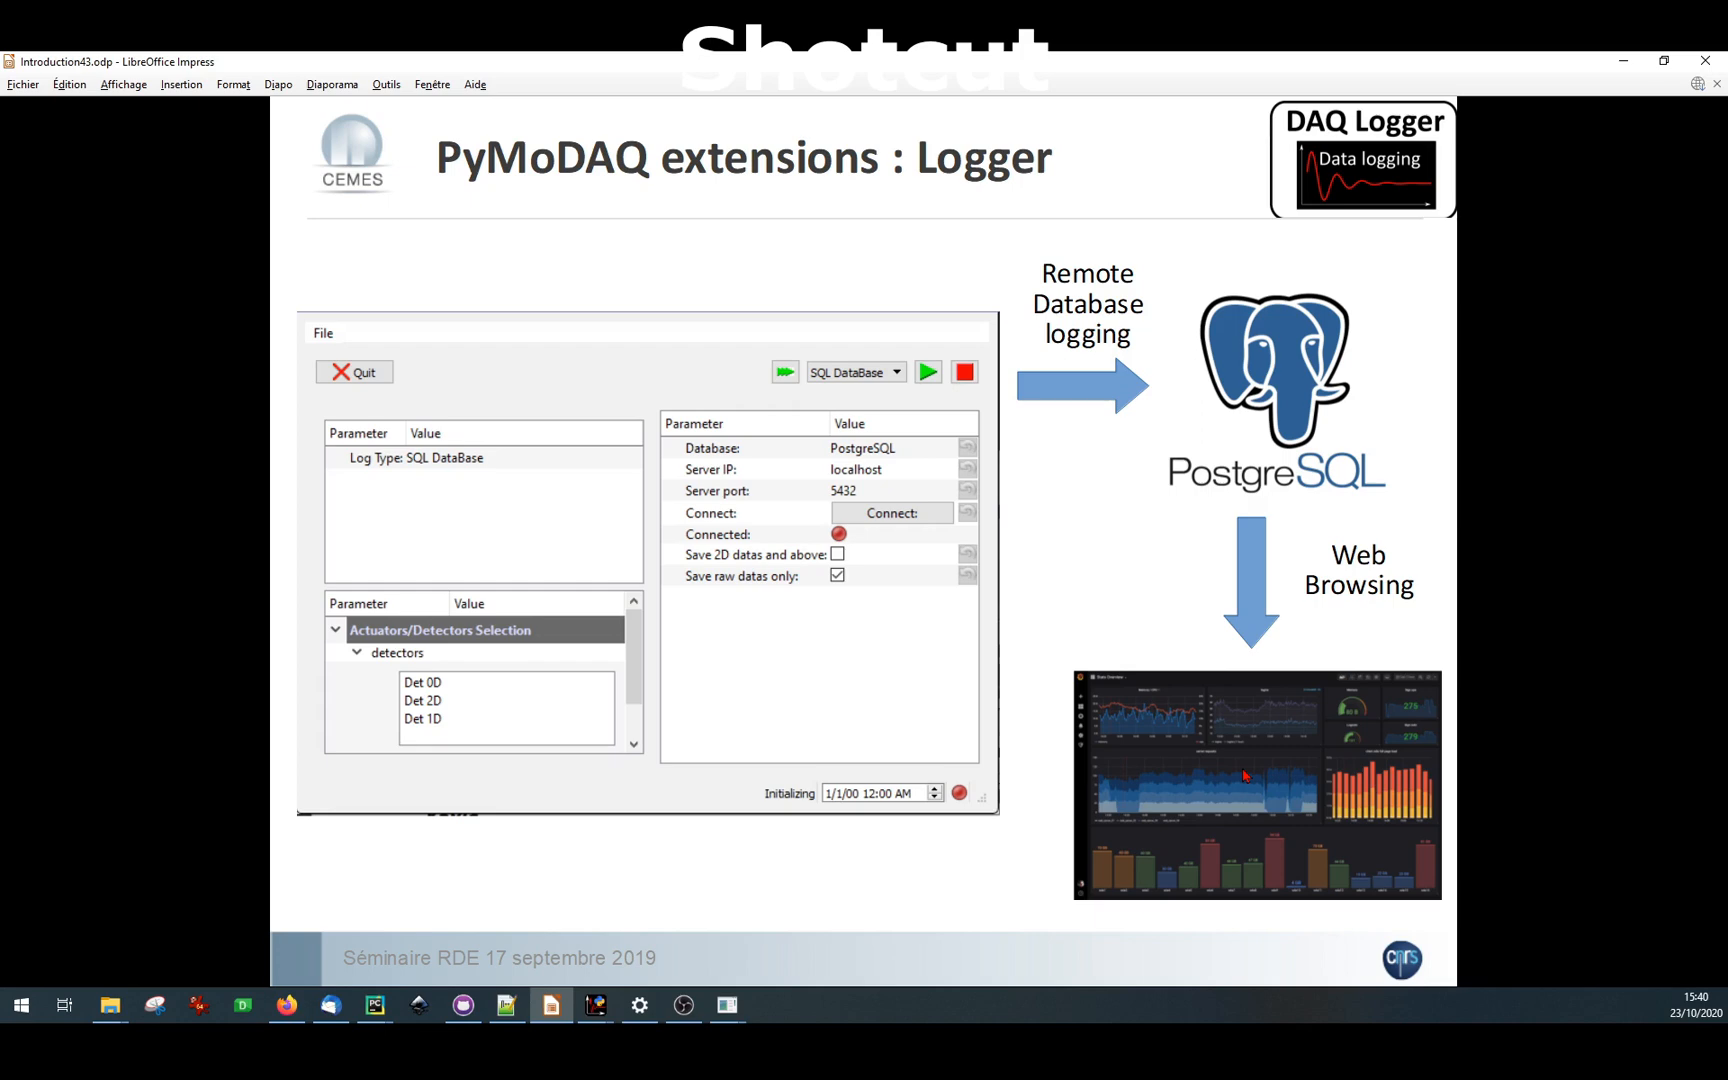
# - Switch to the PyMoDAQ dashboard ANF2020, then start and stop a continuous grab on the Photodiode
pyautogui.click(727, 1005)
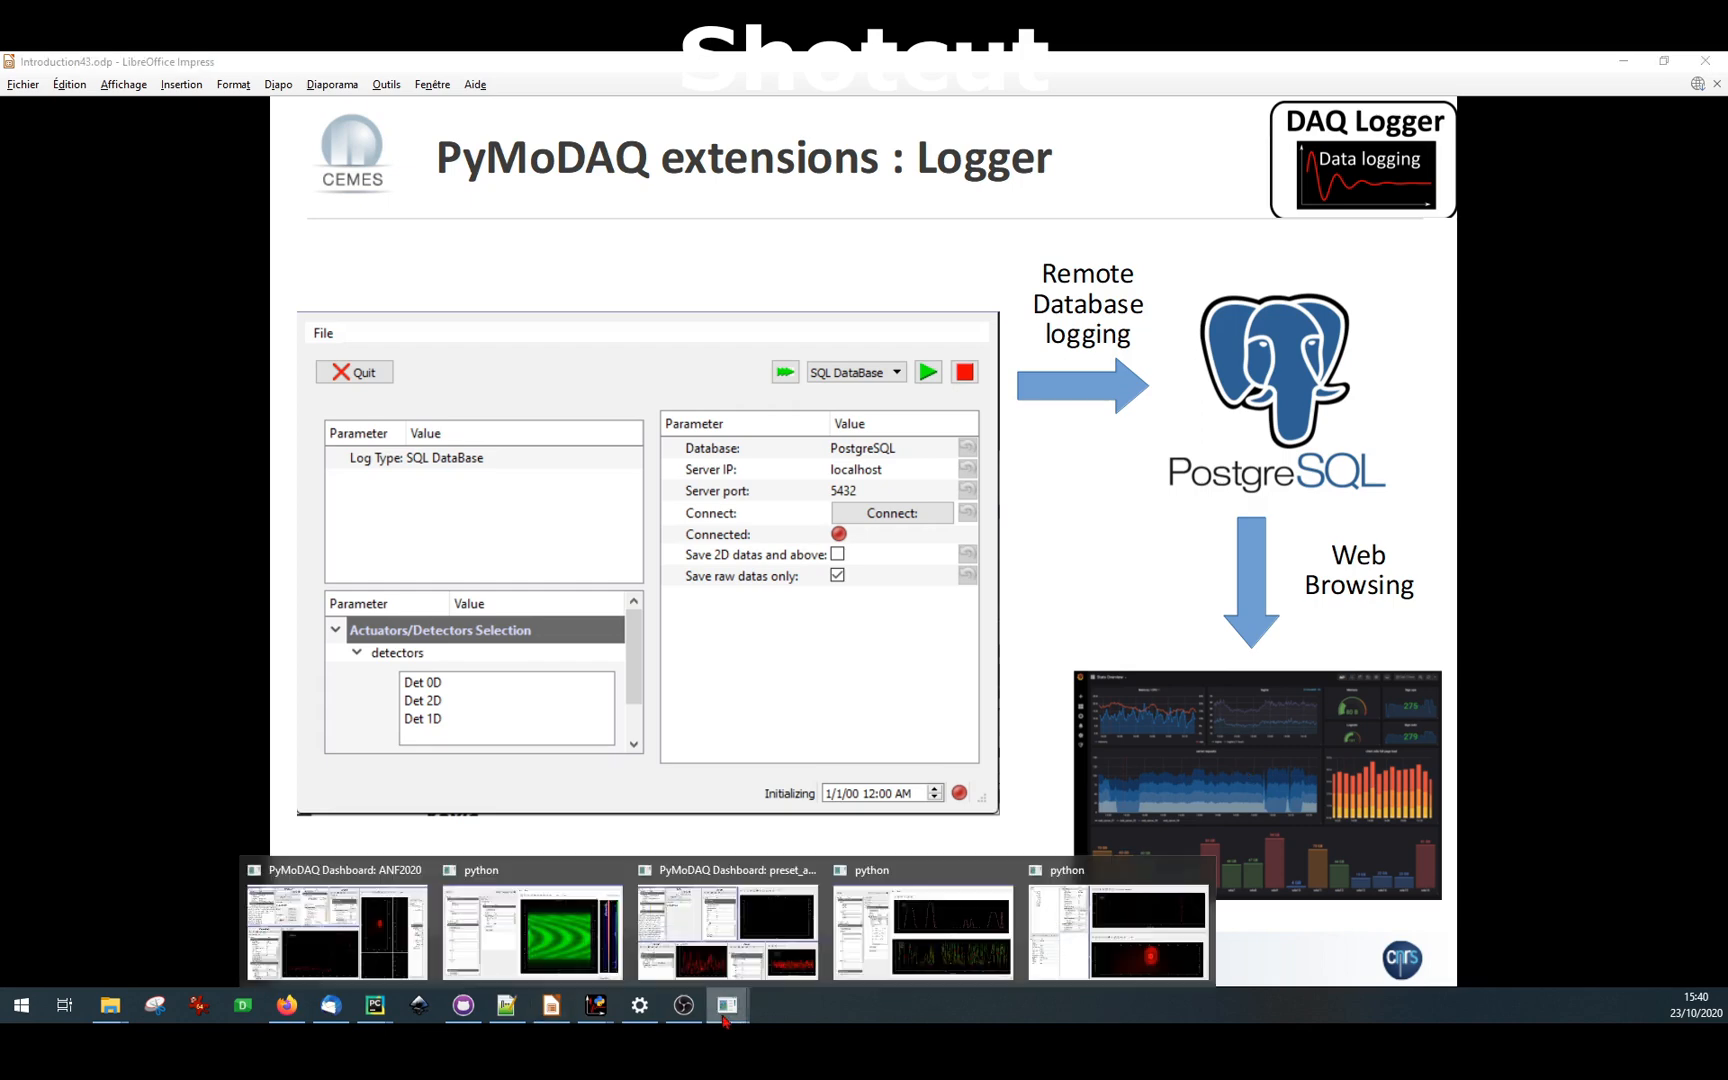
pyautogui.moveTo(600, 961)
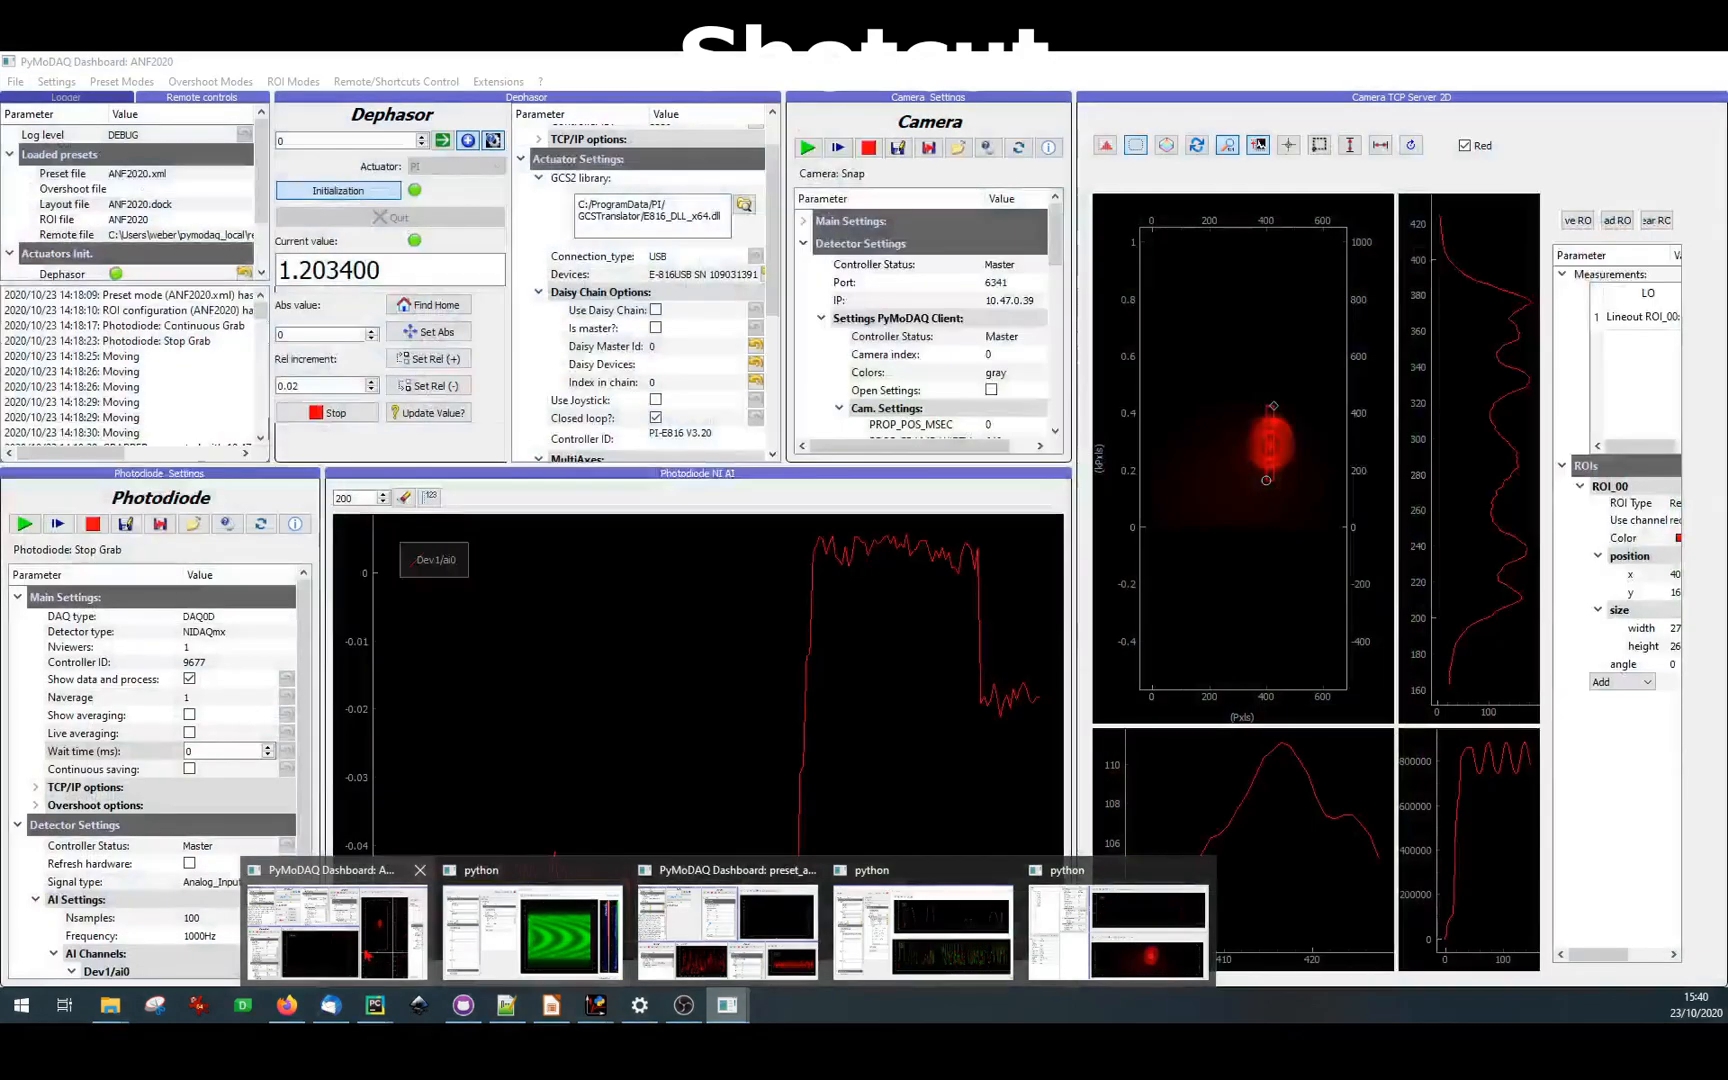
pyautogui.click(367, 955)
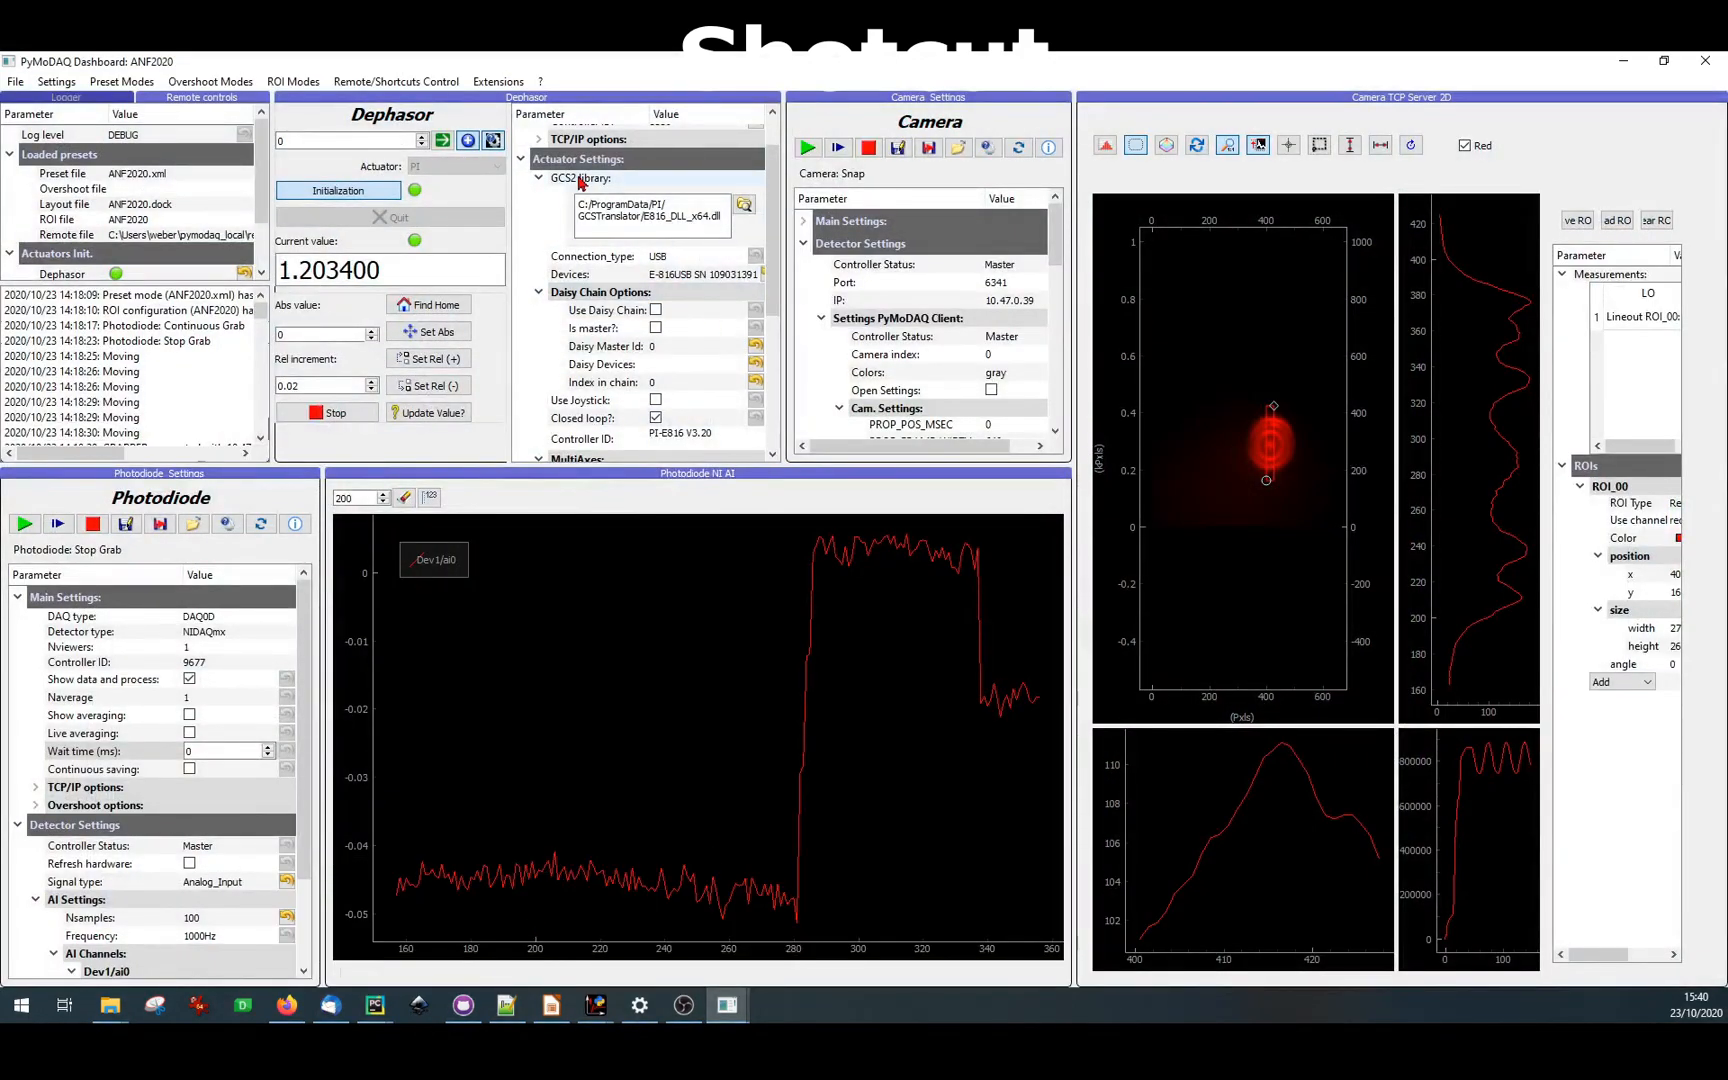
pyautogui.click(24, 524)
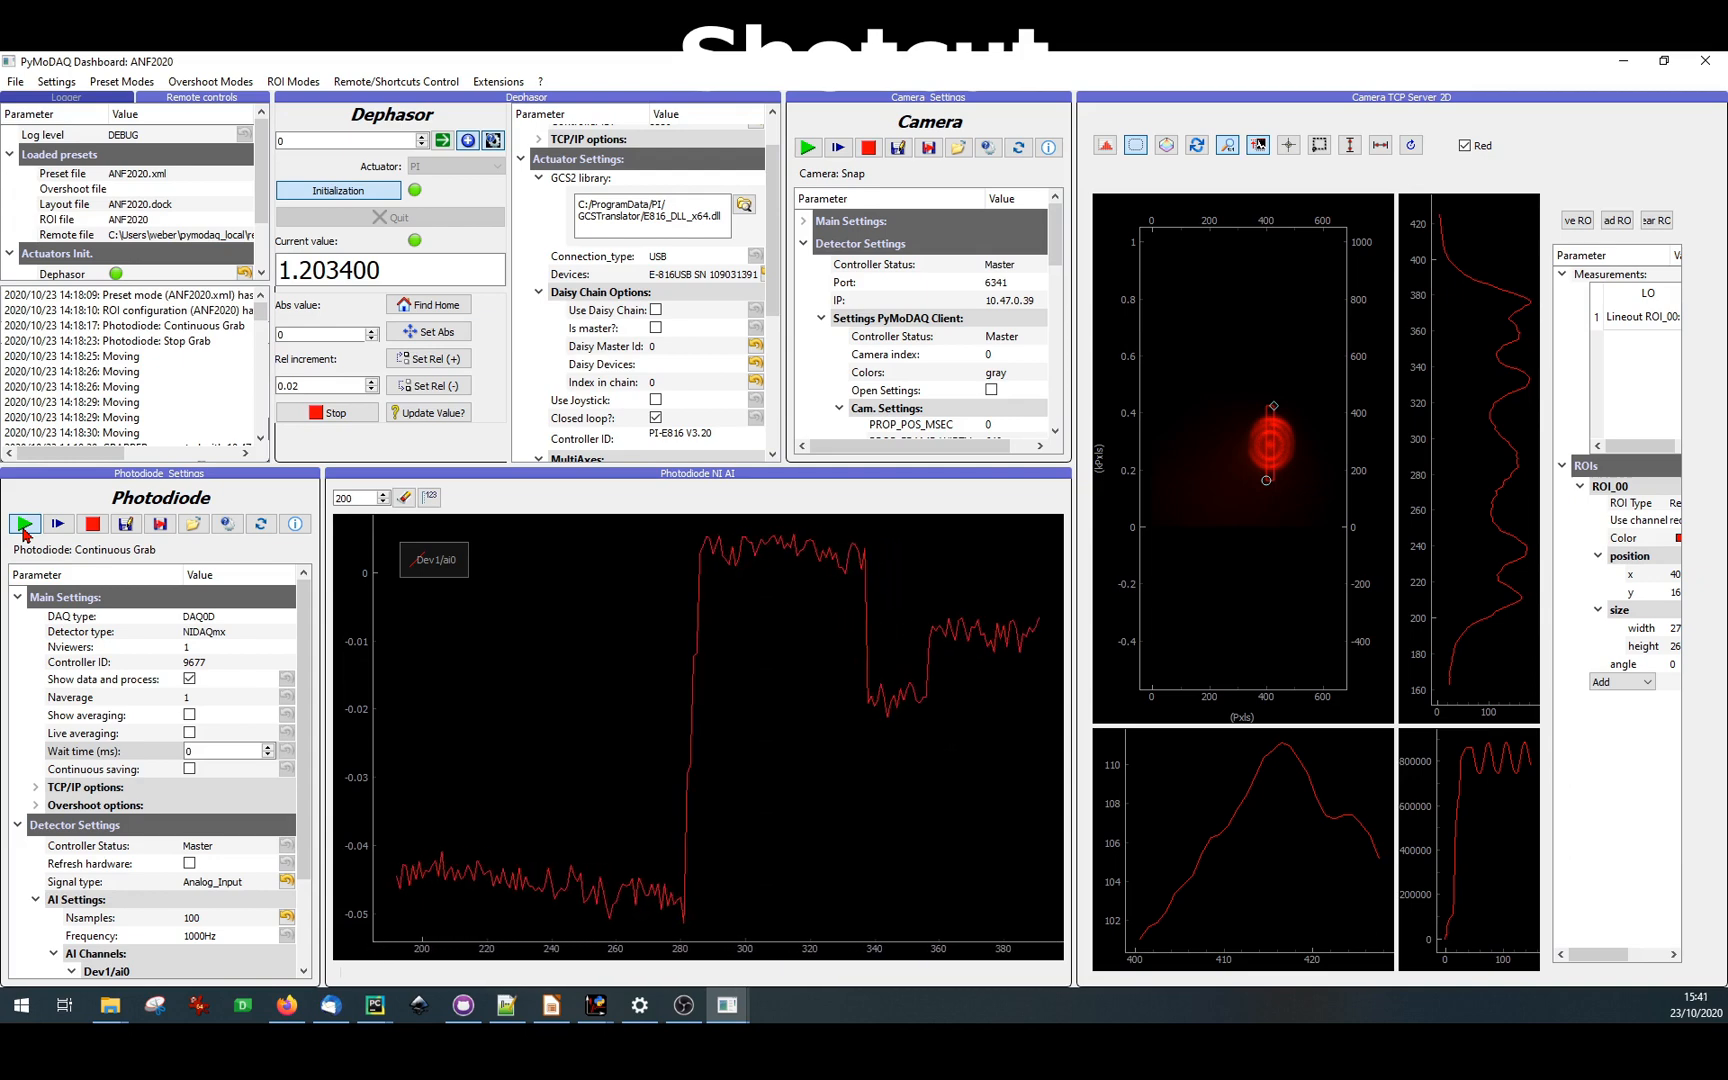
pyautogui.click(23, 524)
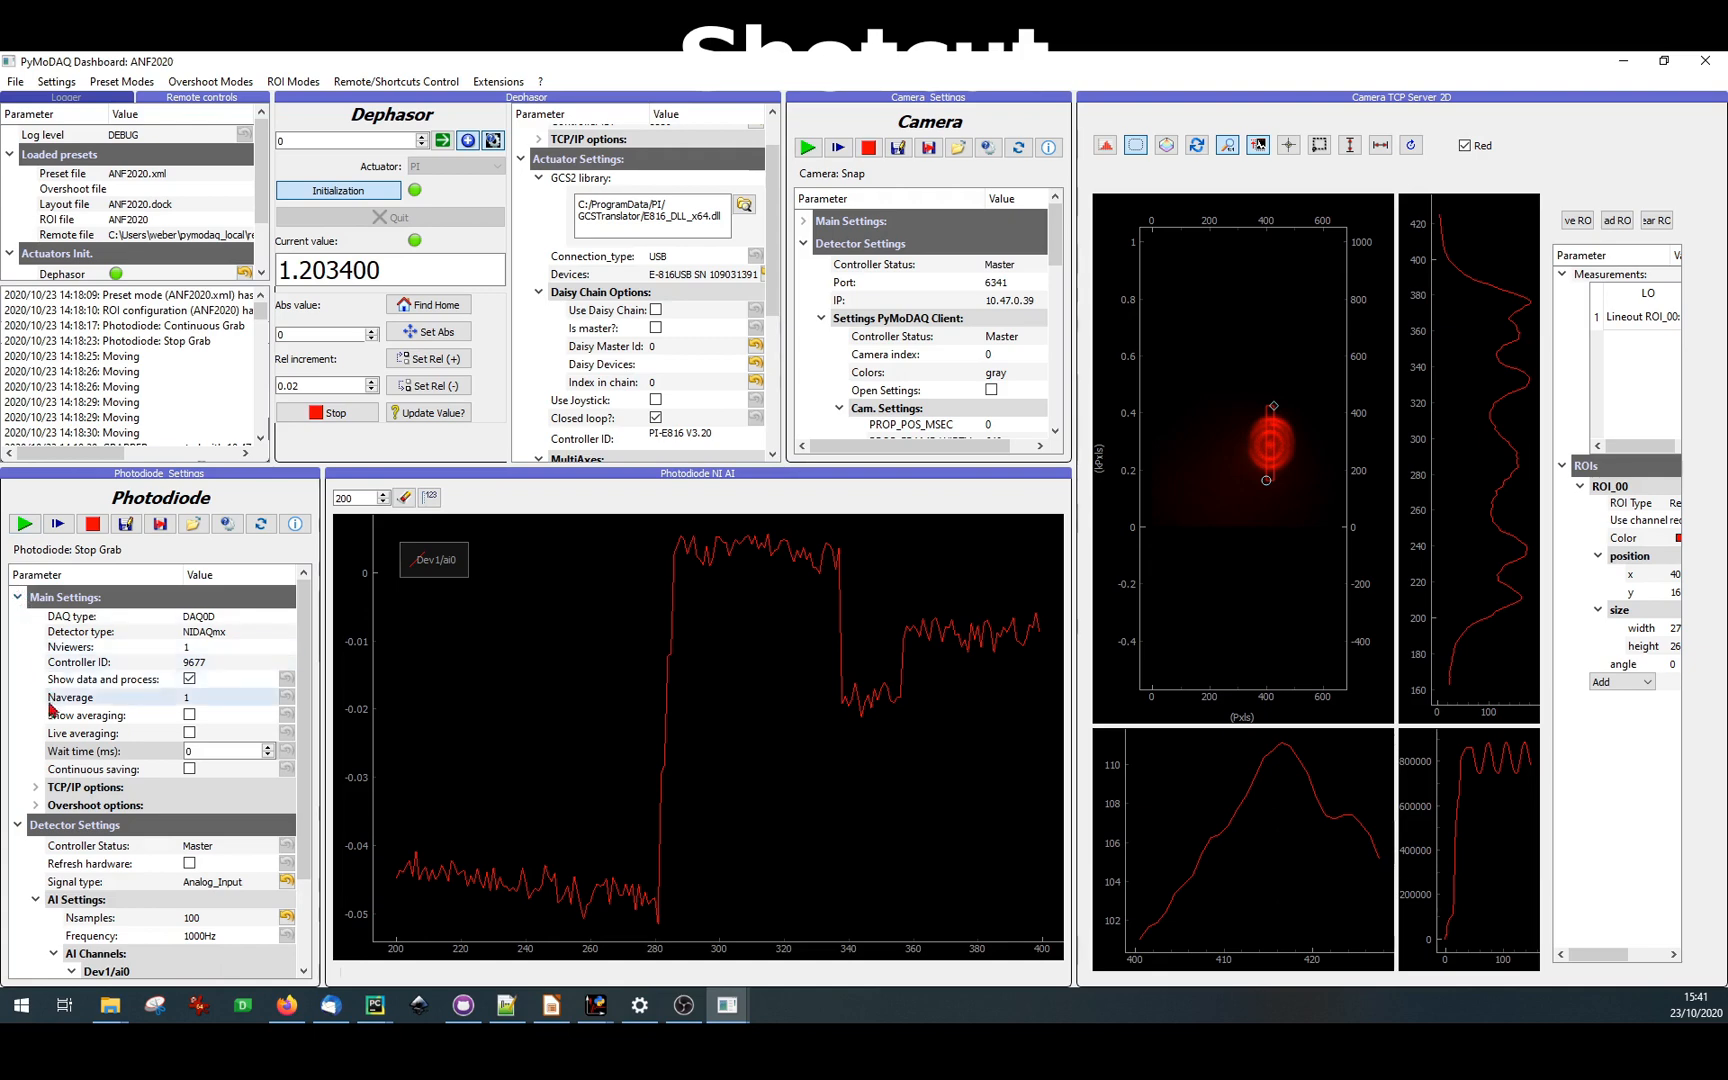
# - Set the Photodiode's wait time to 500 ms, and run a brief continuous grab with it
pyautogui.click(205, 751)
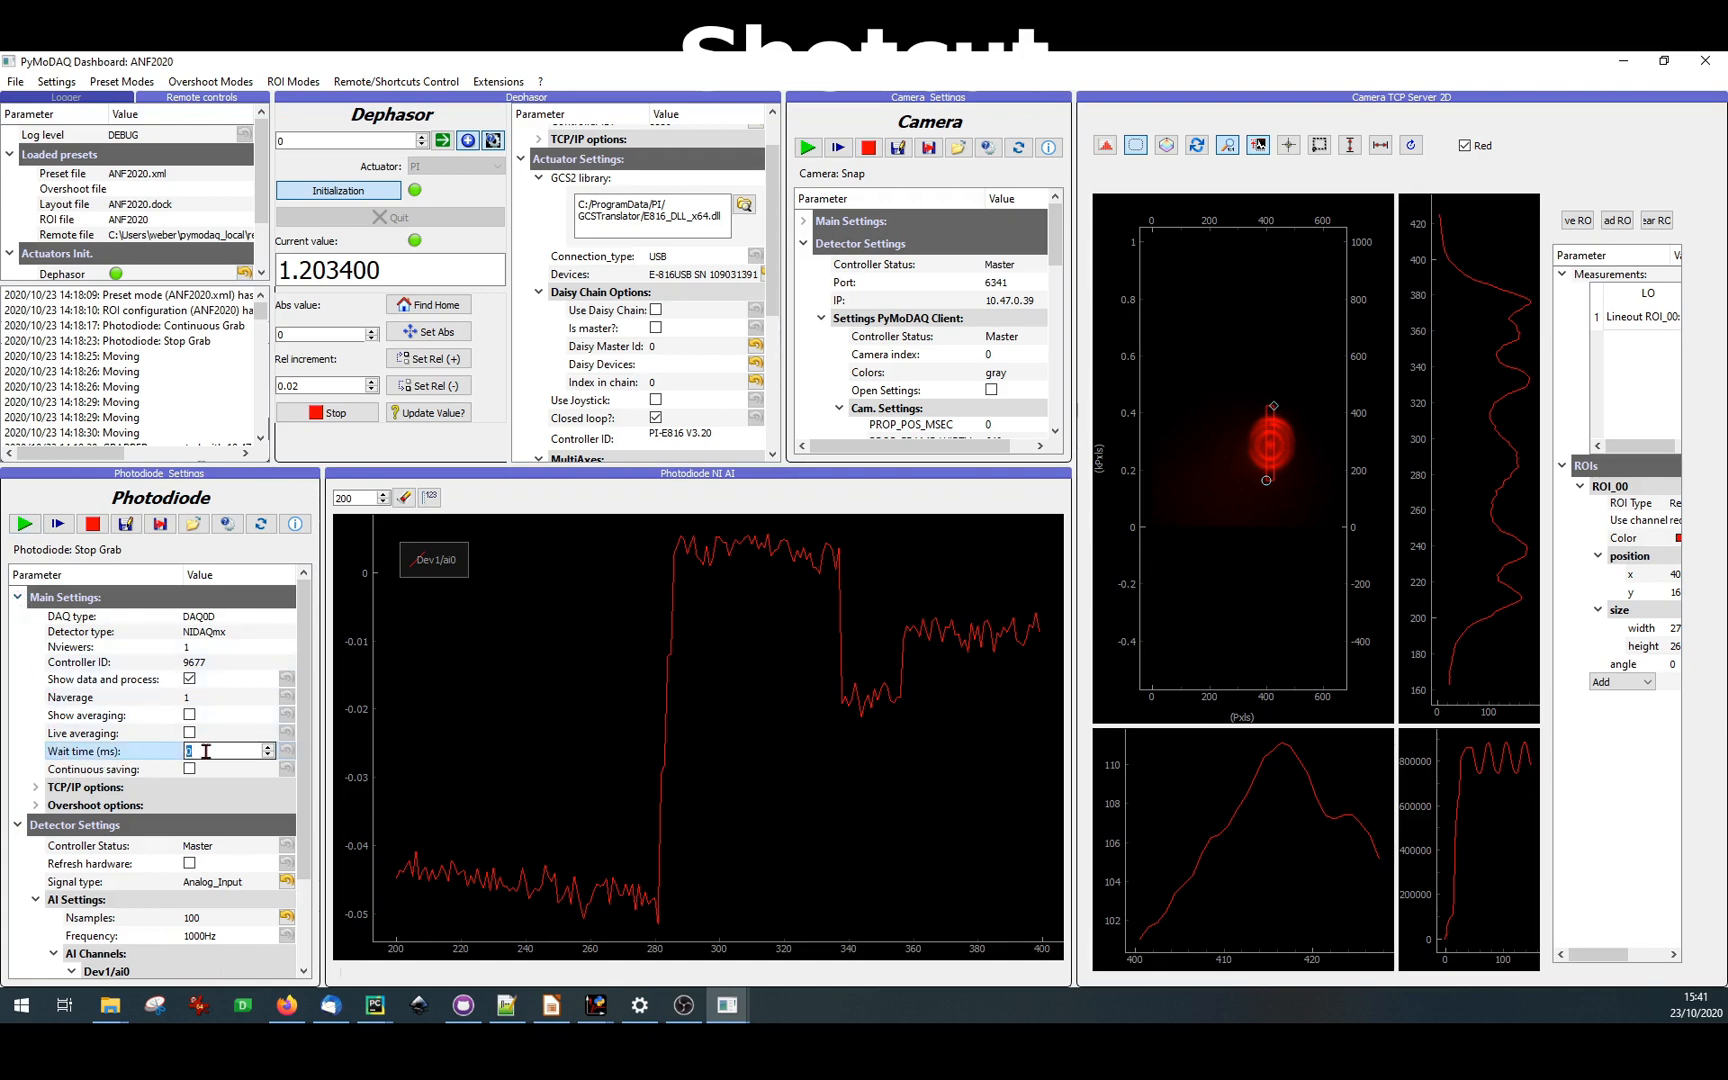
pyautogui.write('500')
pyautogui.click(24, 523)
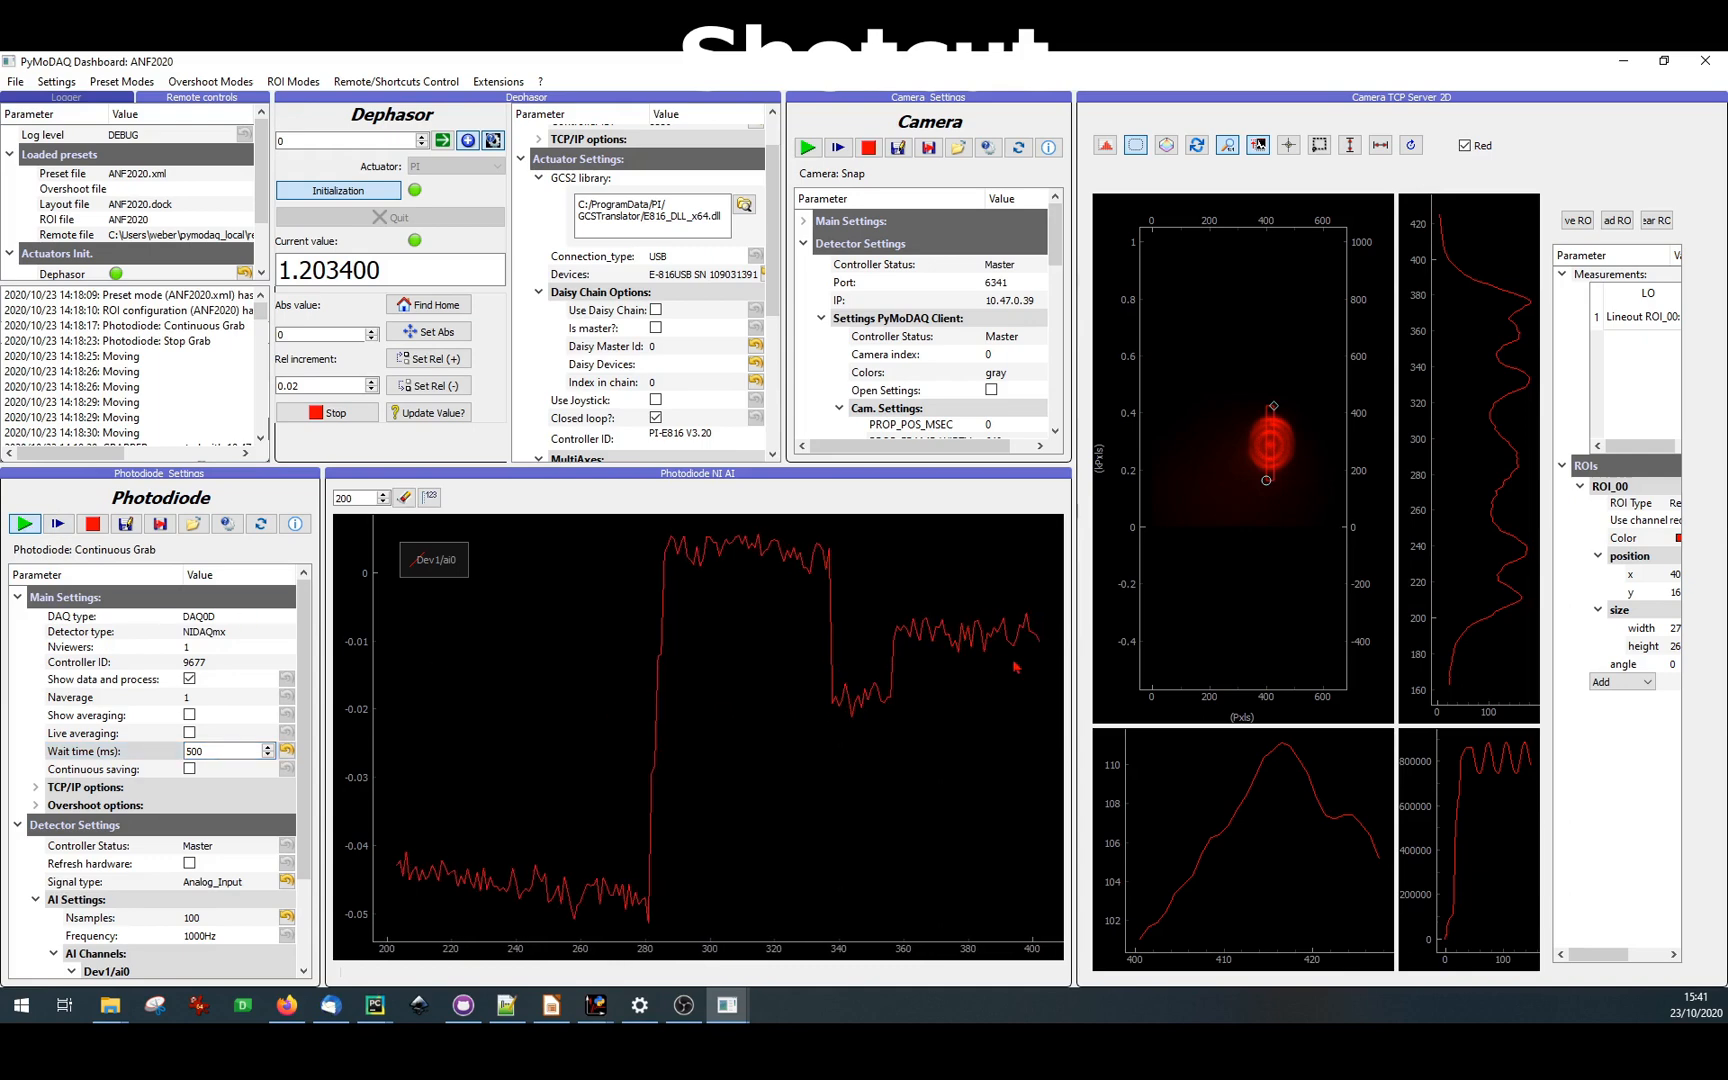
pyautogui.click(94, 527)
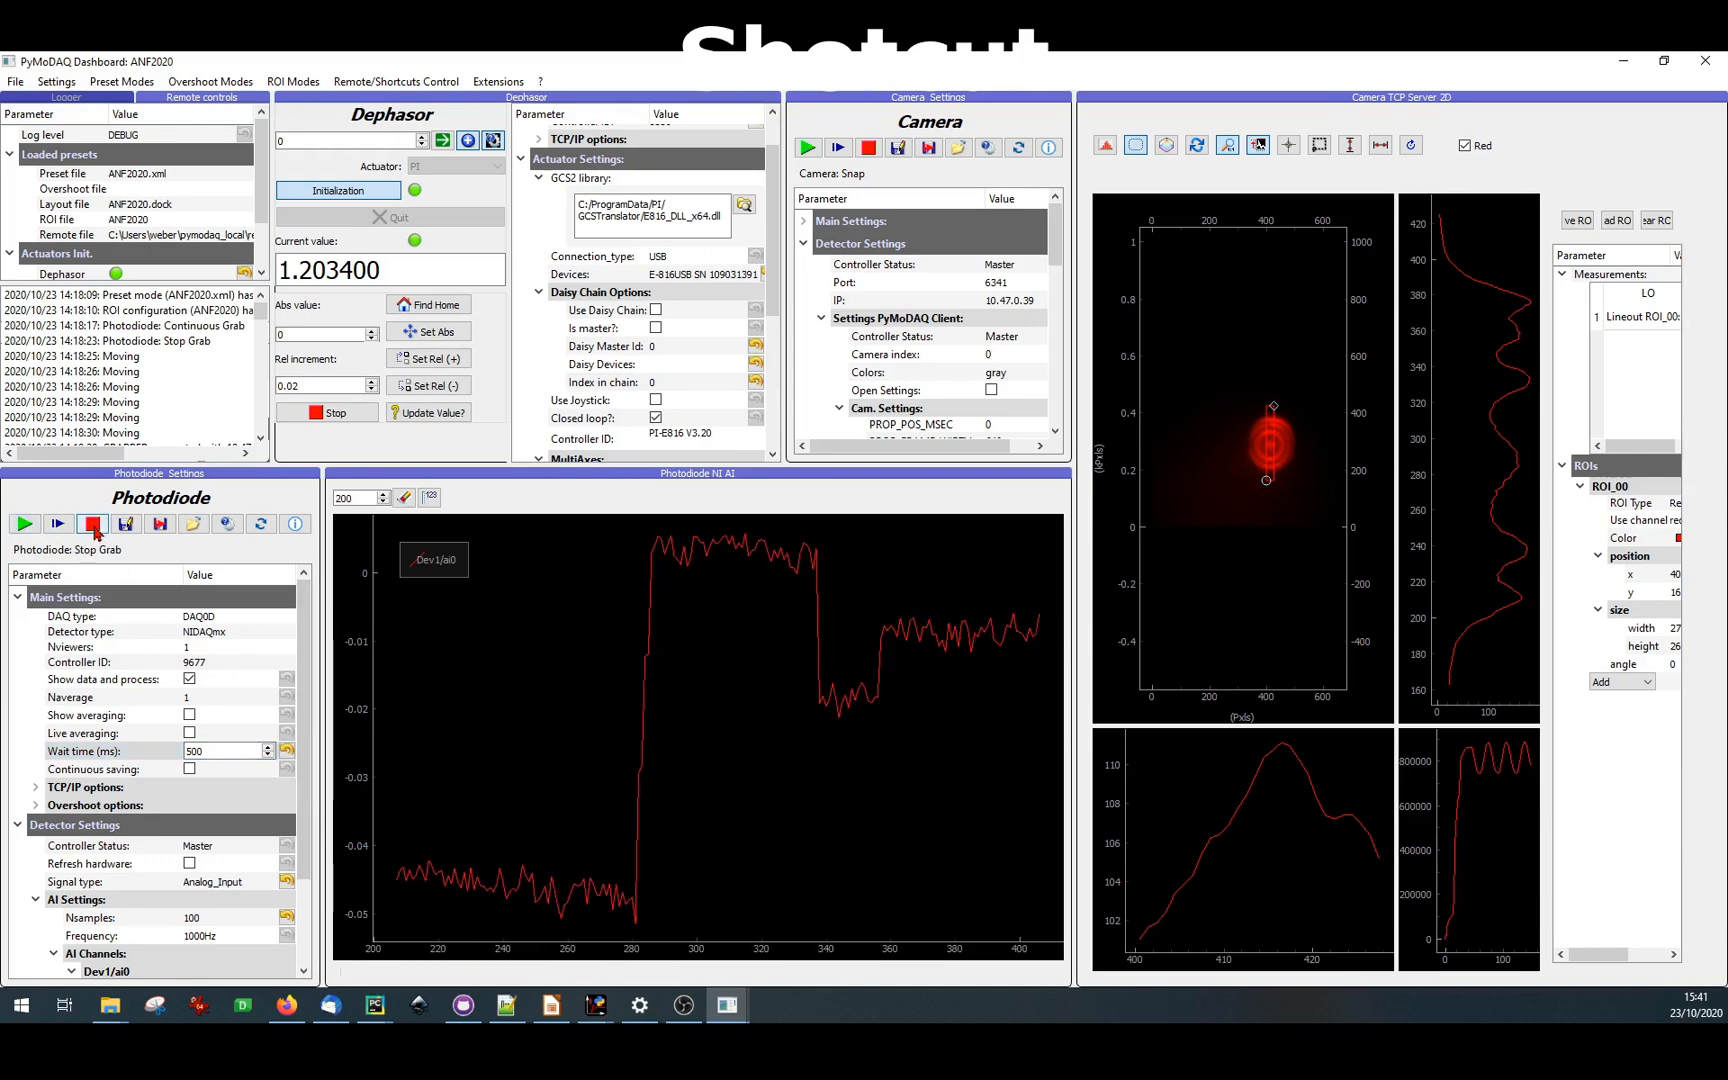
# - Launch the data logging extension and move its Logger window up so that it is entirely visible
pyautogui.click(498, 81)
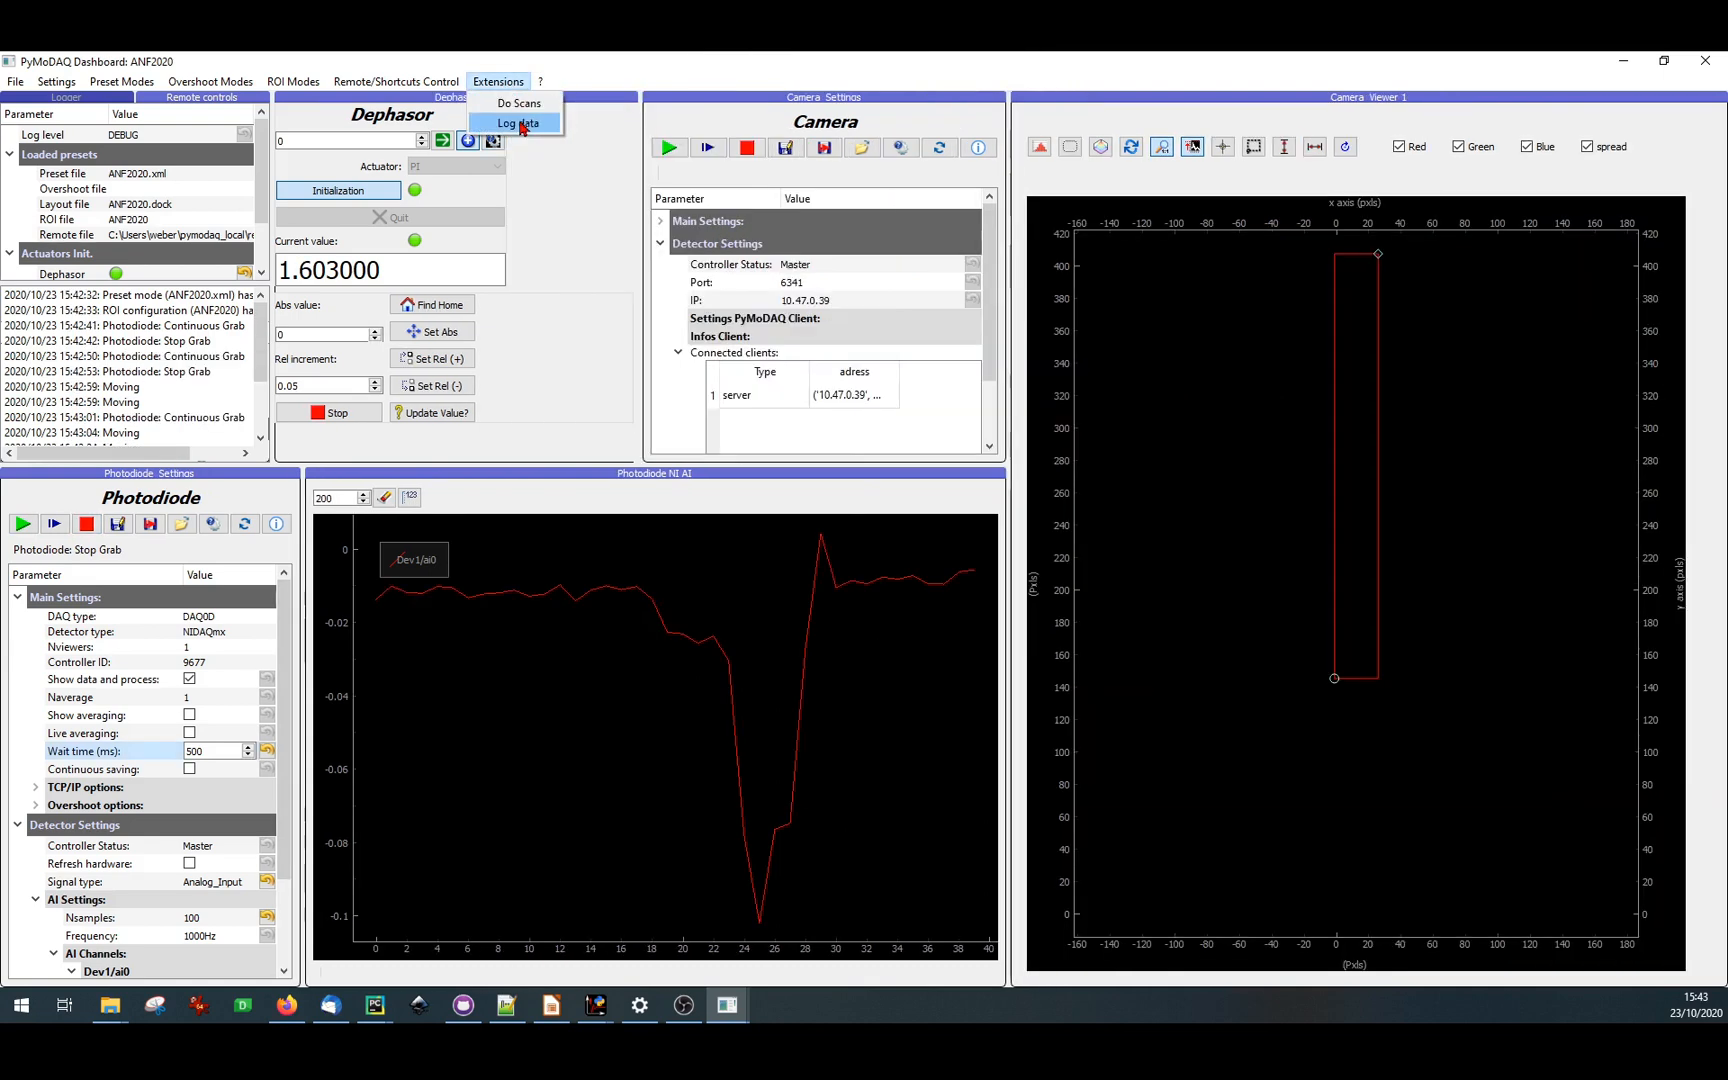
pyautogui.click(519, 123)
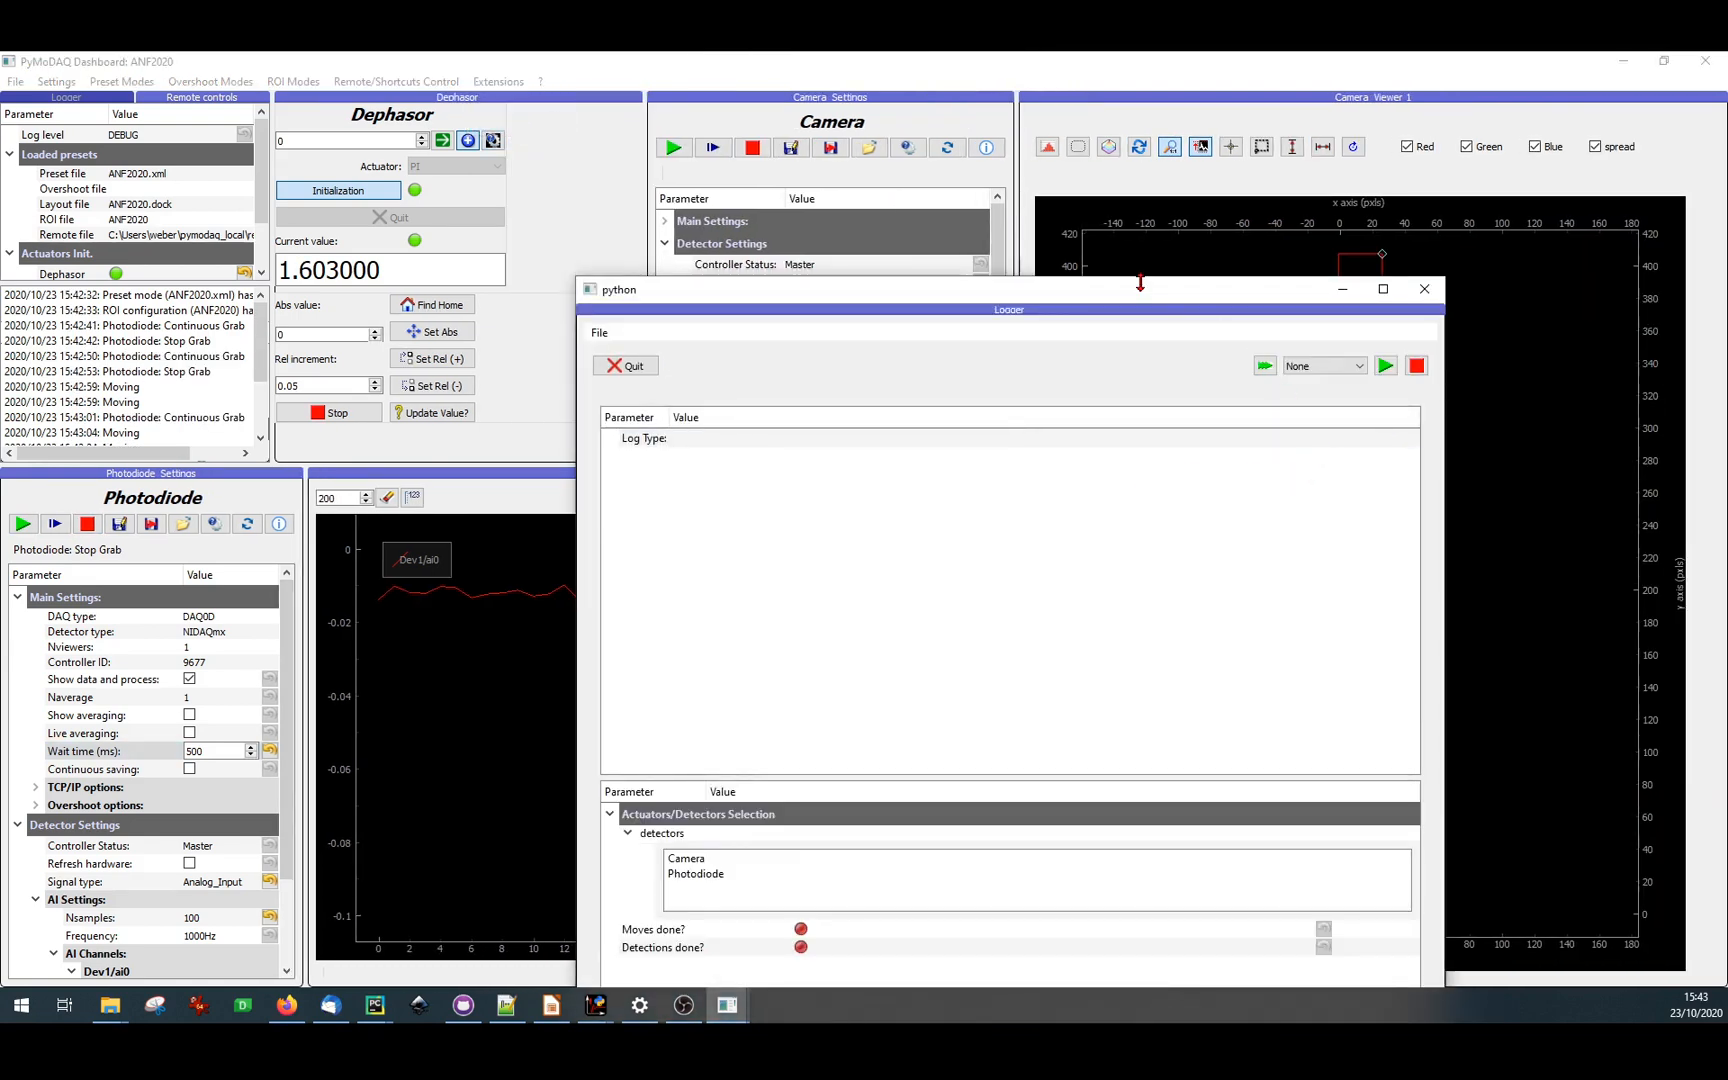
pyautogui.moveTo(1140, 289); pyautogui.dragTo(1096, 303)
pyautogui.moveTo(1062, 312); pyautogui.dragTo(1051, 118)
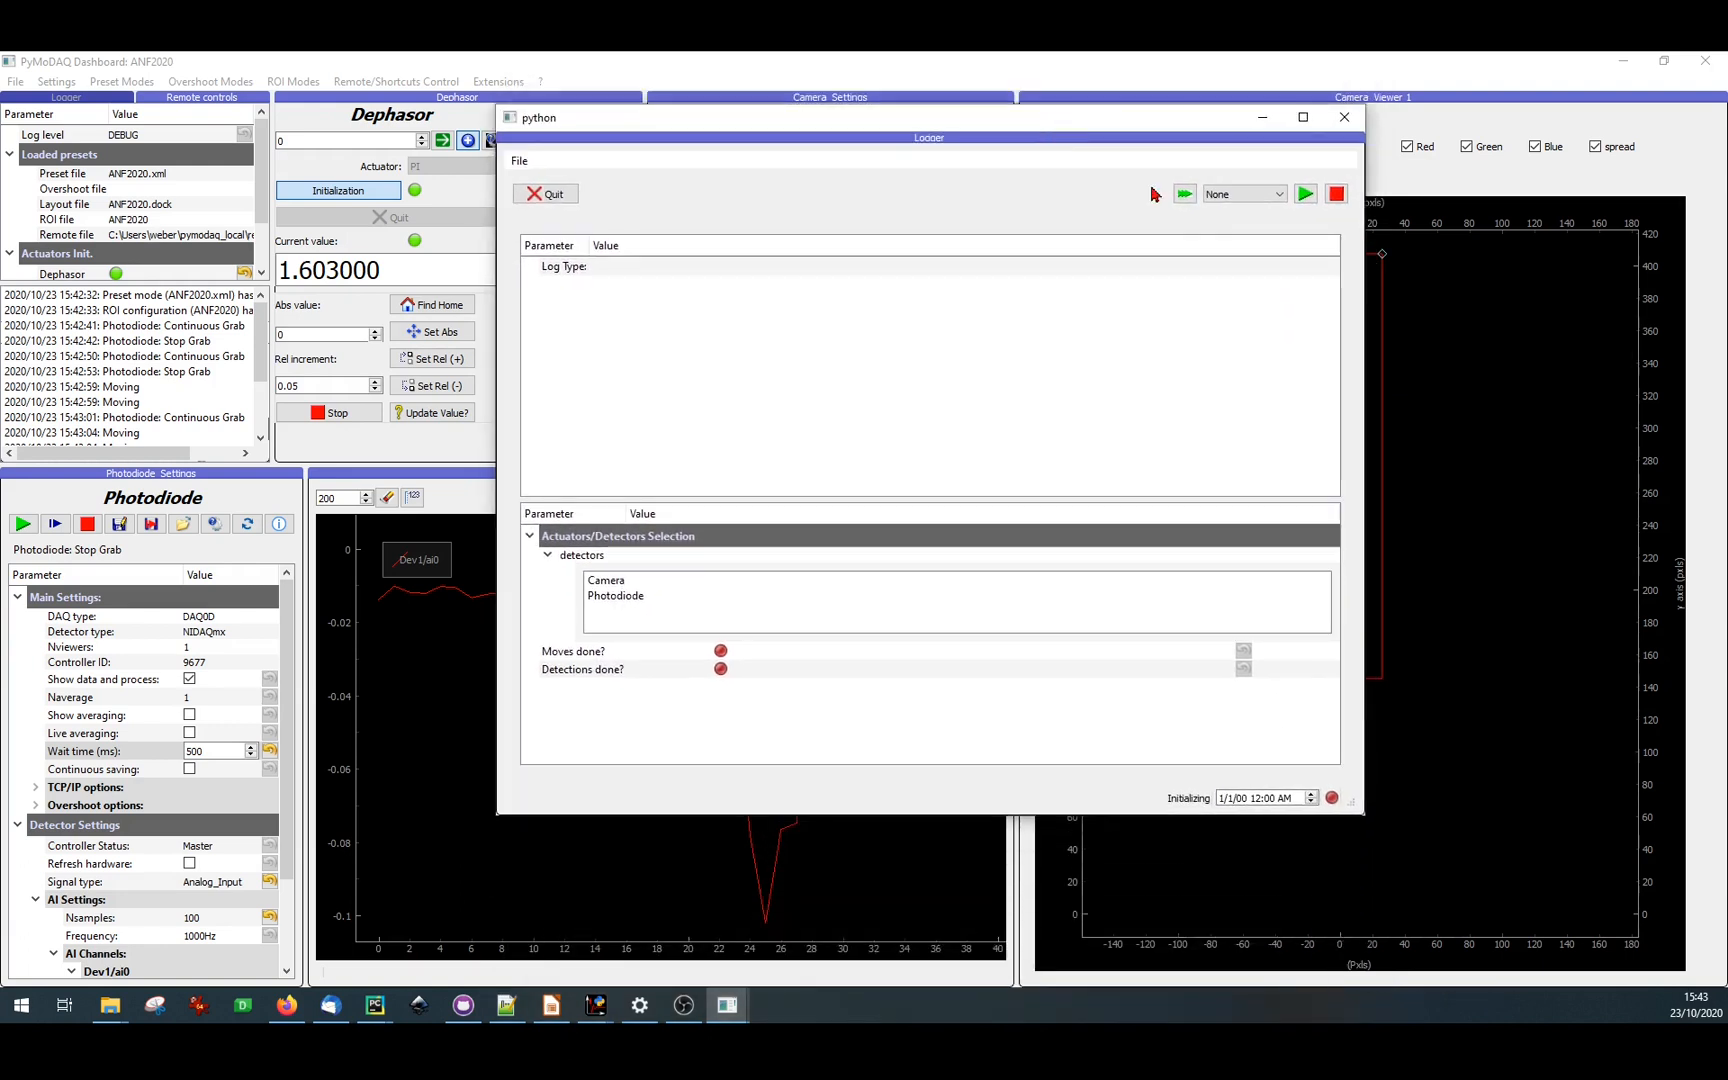
# - Set the log type to SQL DataBase and connect the logger to the PostgreSQL server
pyautogui.click(1250, 195)
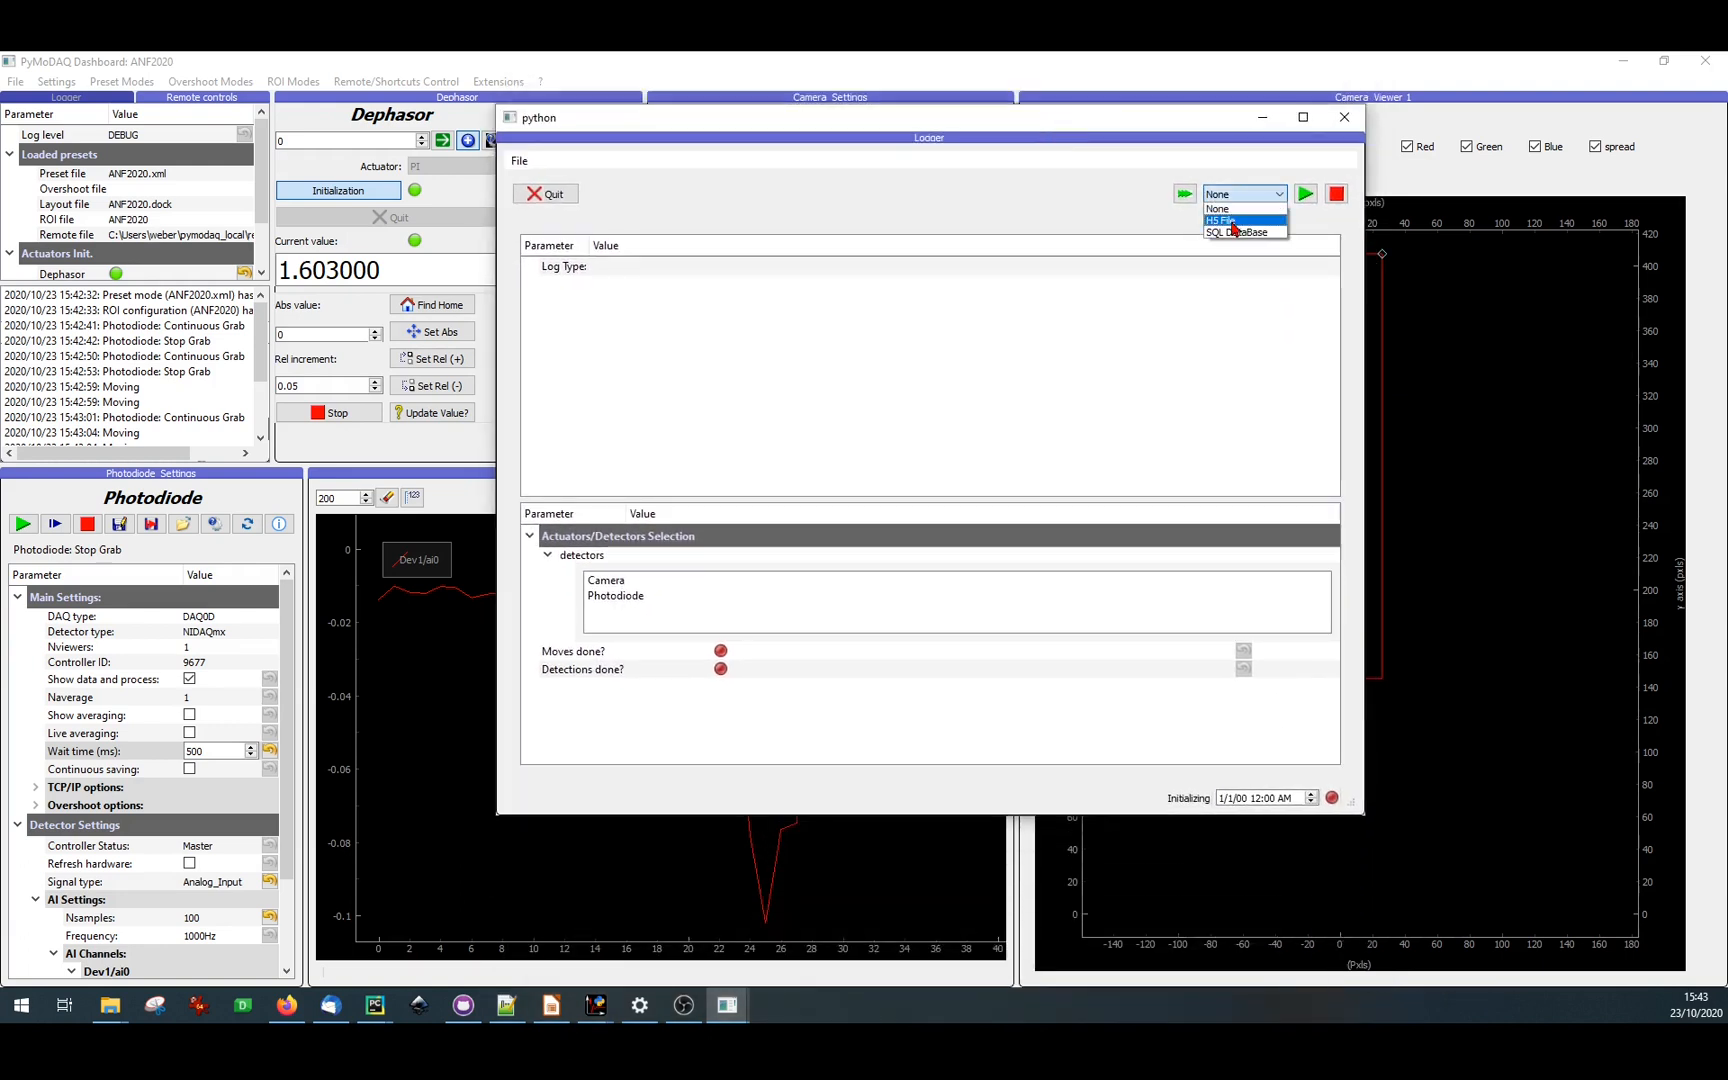
pyautogui.click(1270, 247)
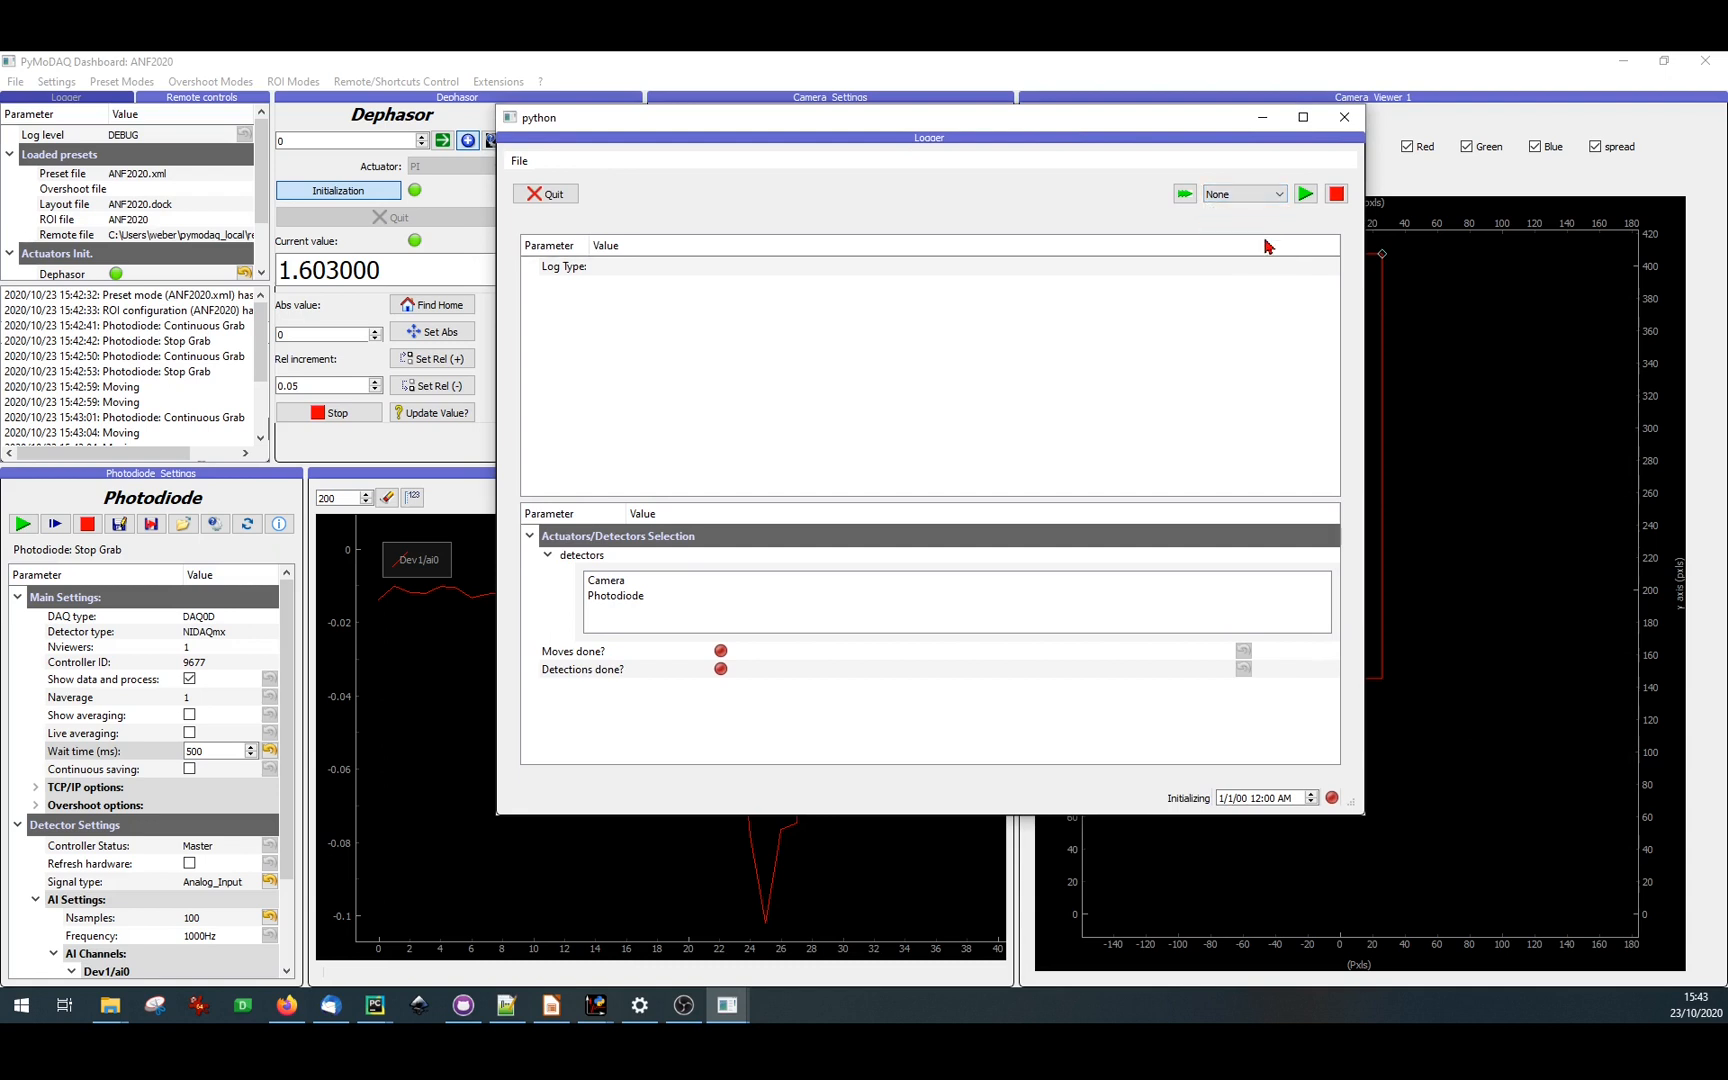
pyautogui.click(1230, 195)
pyautogui.click(1224, 227)
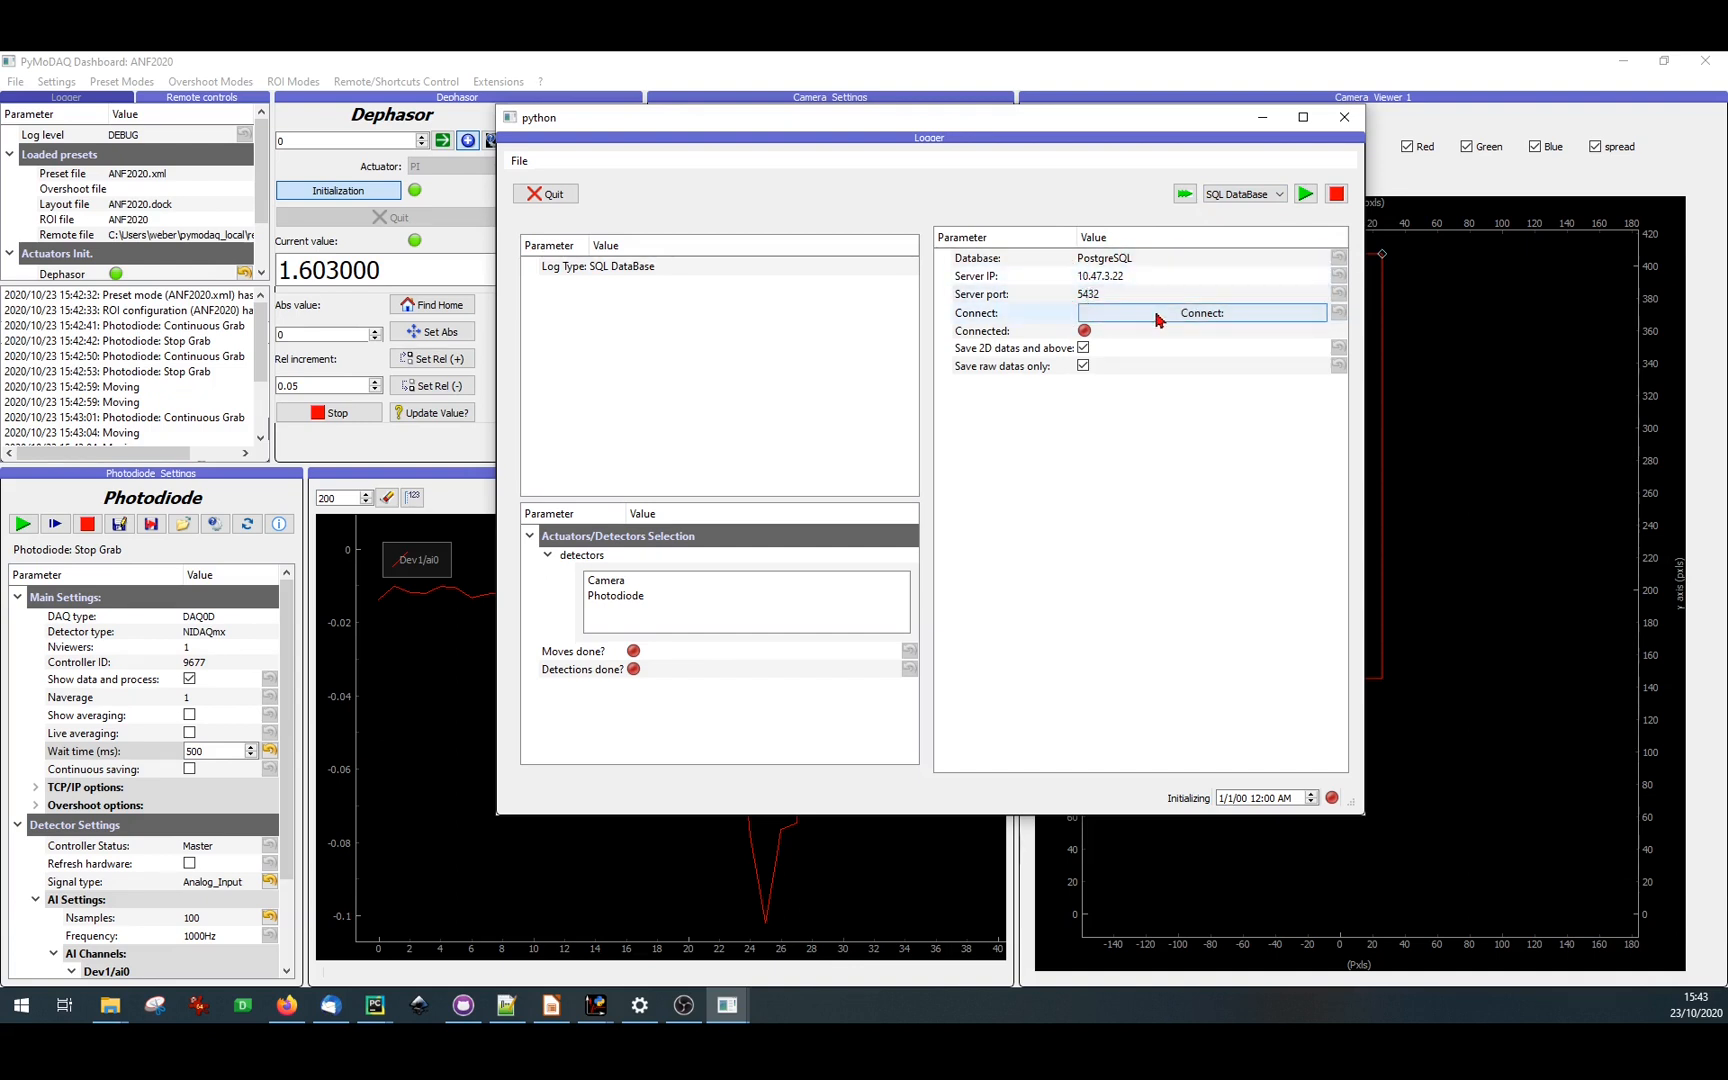
pyautogui.click(1203, 322)
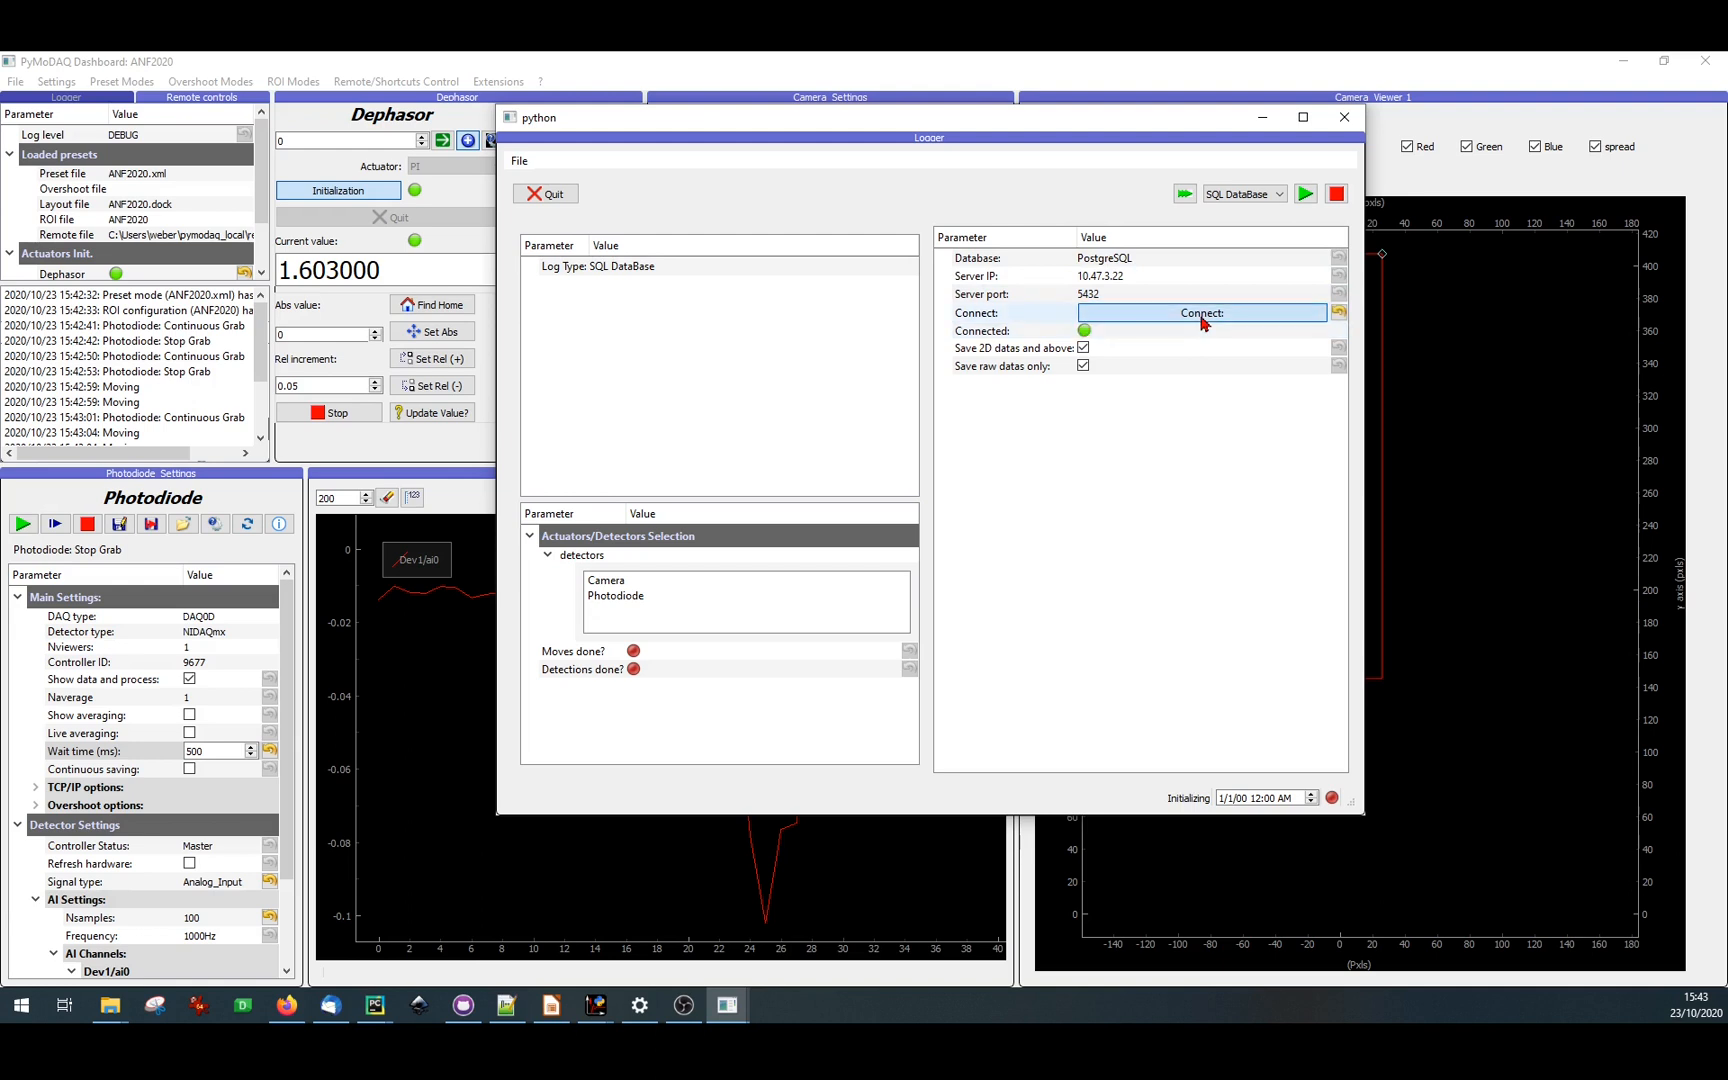
# - Select the Photodiode as the detector to log, start the logging, and minimize the Logger window
pyautogui.click(628, 597)
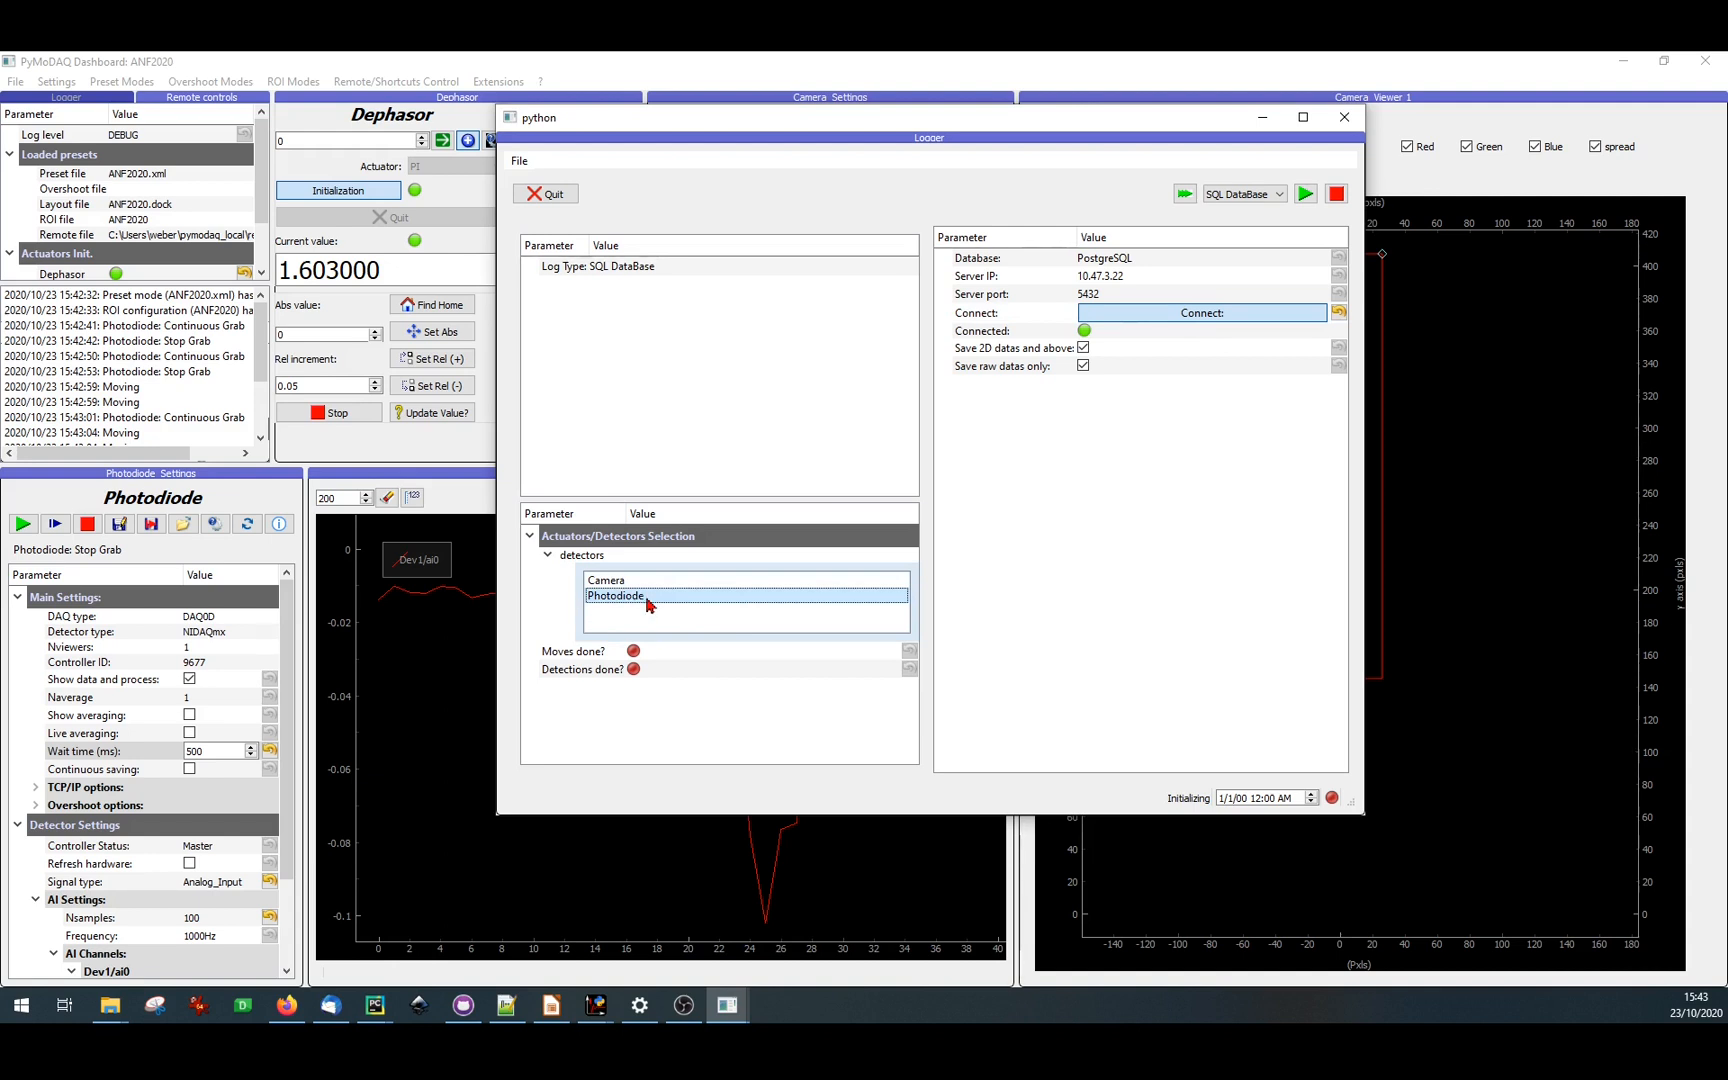
pyautogui.click(1306, 195)
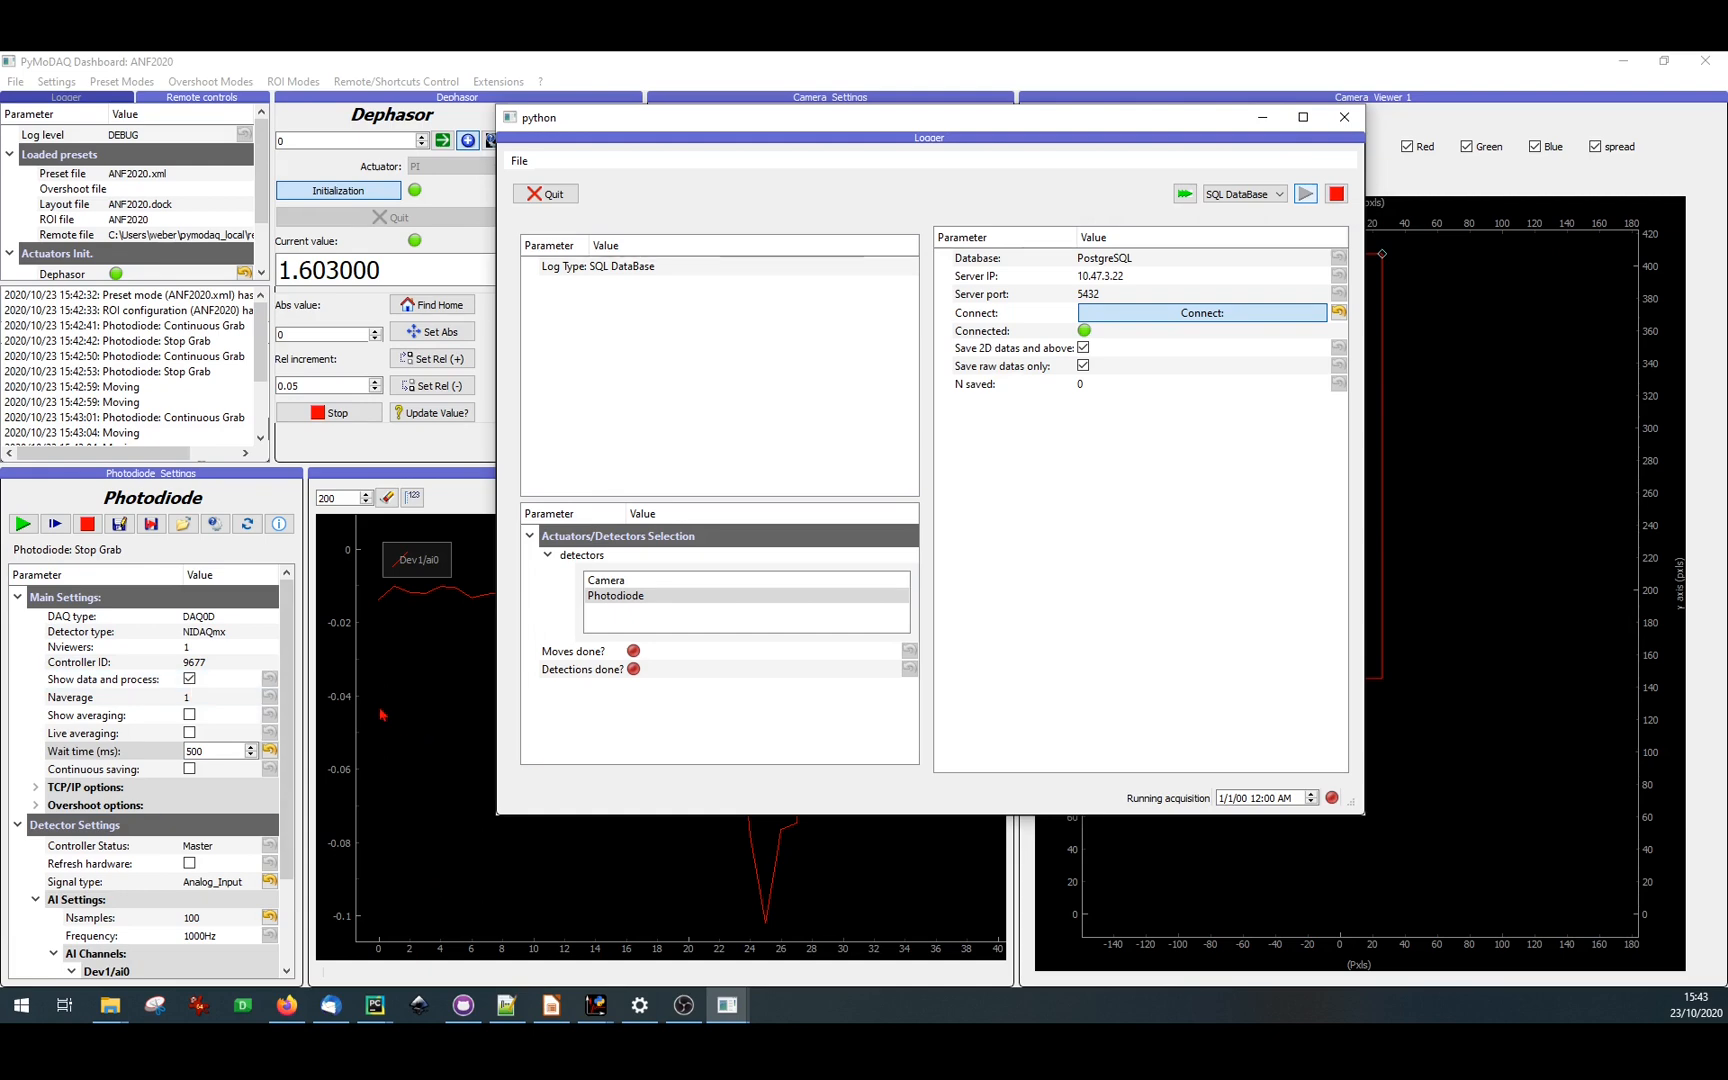
pyautogui.click(1262, 120)
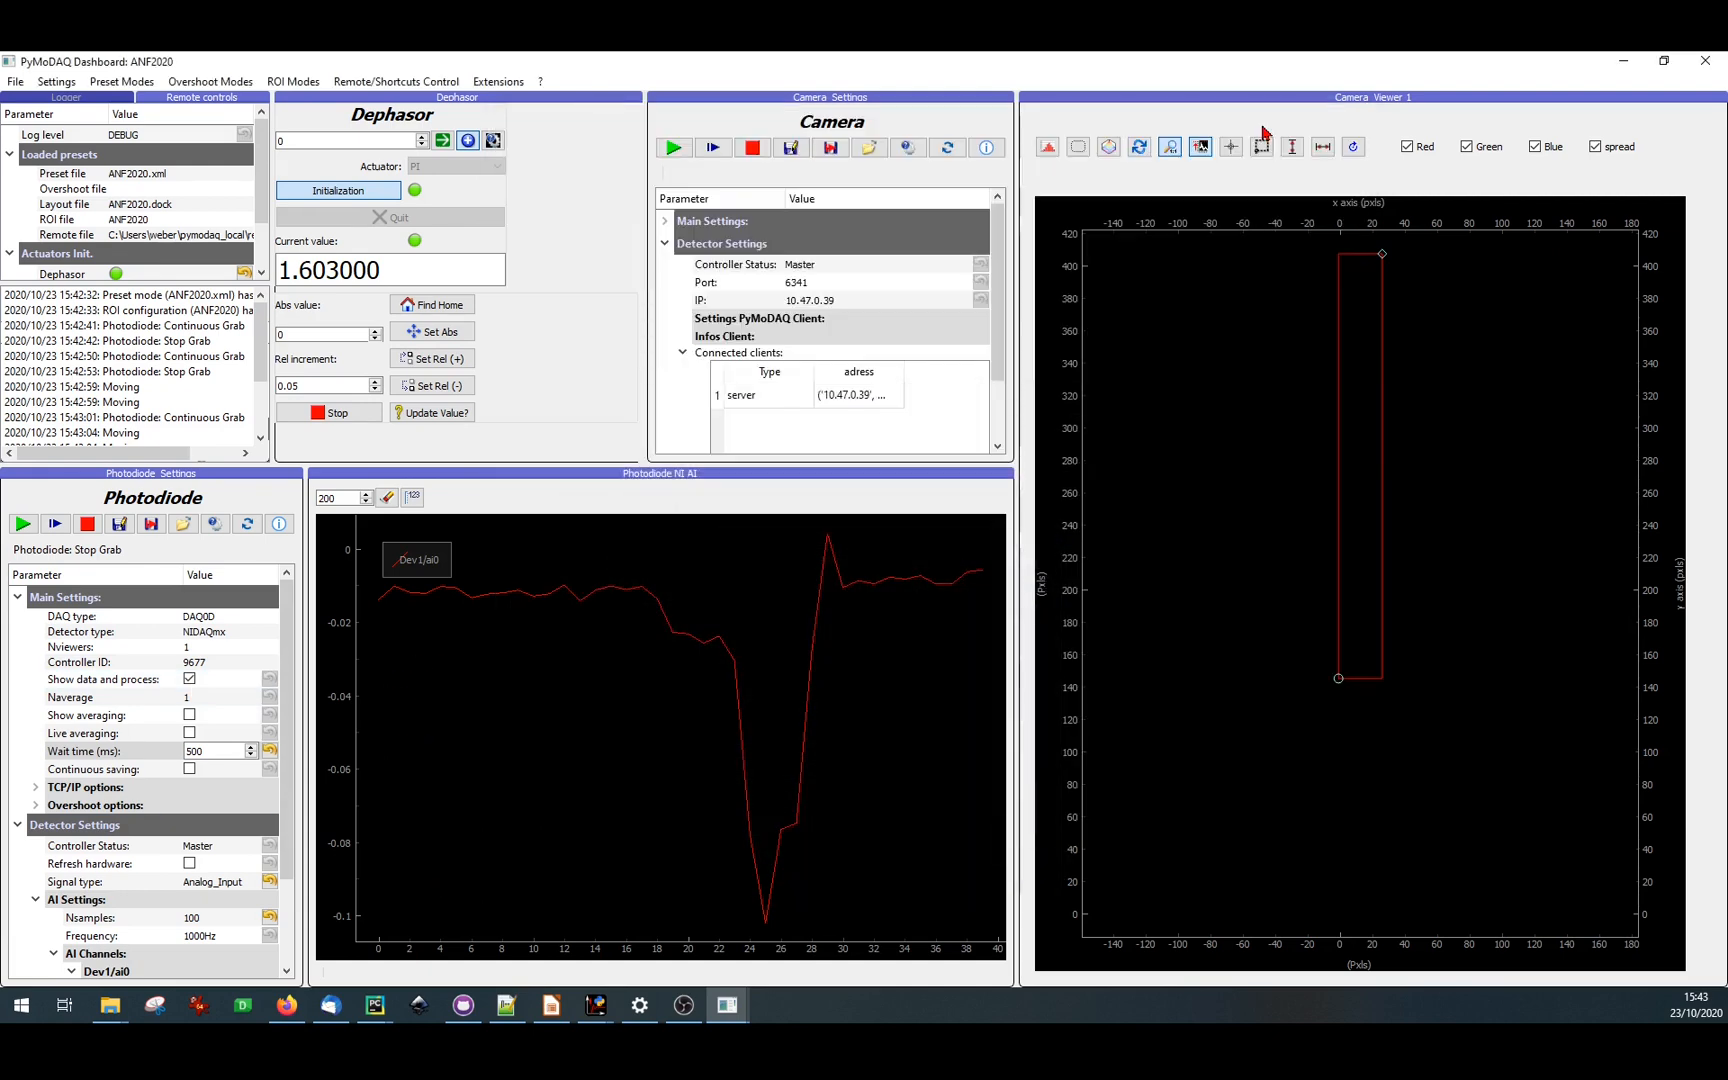
# - Start a continuous grab on the Photodiode and move the Dephasor forward by two relative increments of 0.05
pyautogui.click(22, 524)
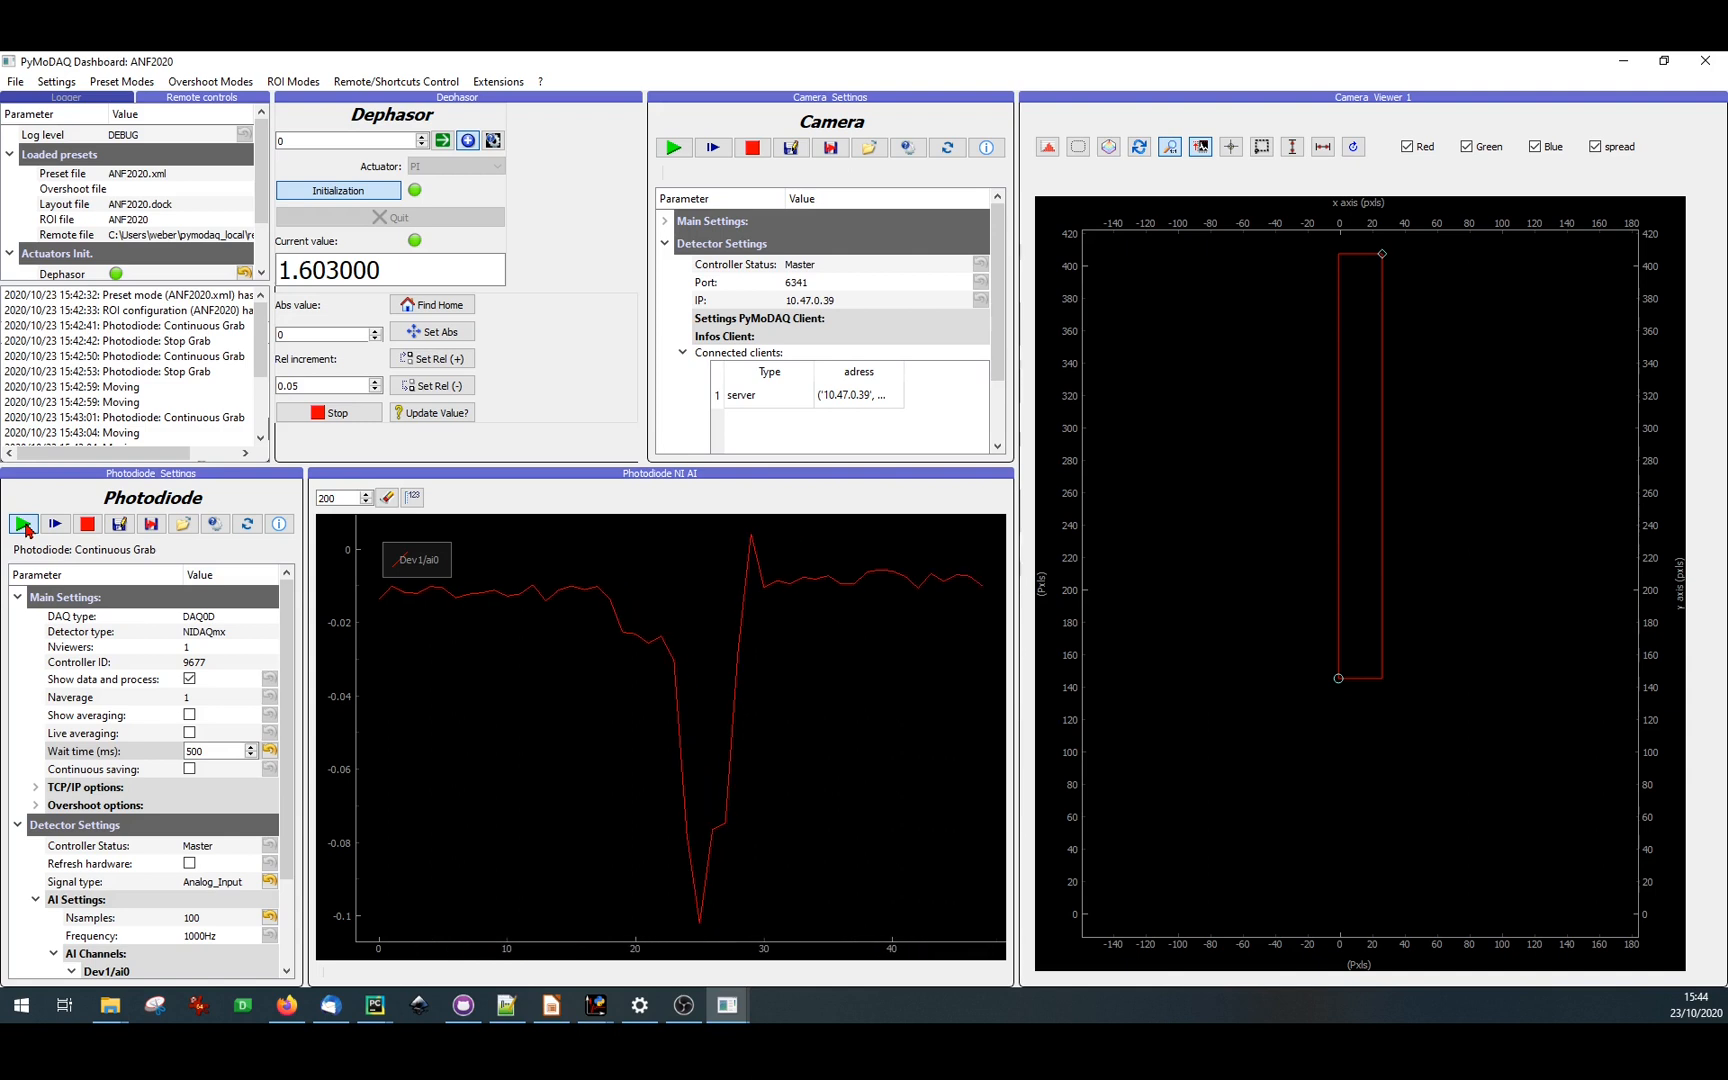
pyautogui.click(433, 362)
pyautogui.click(433, 362)
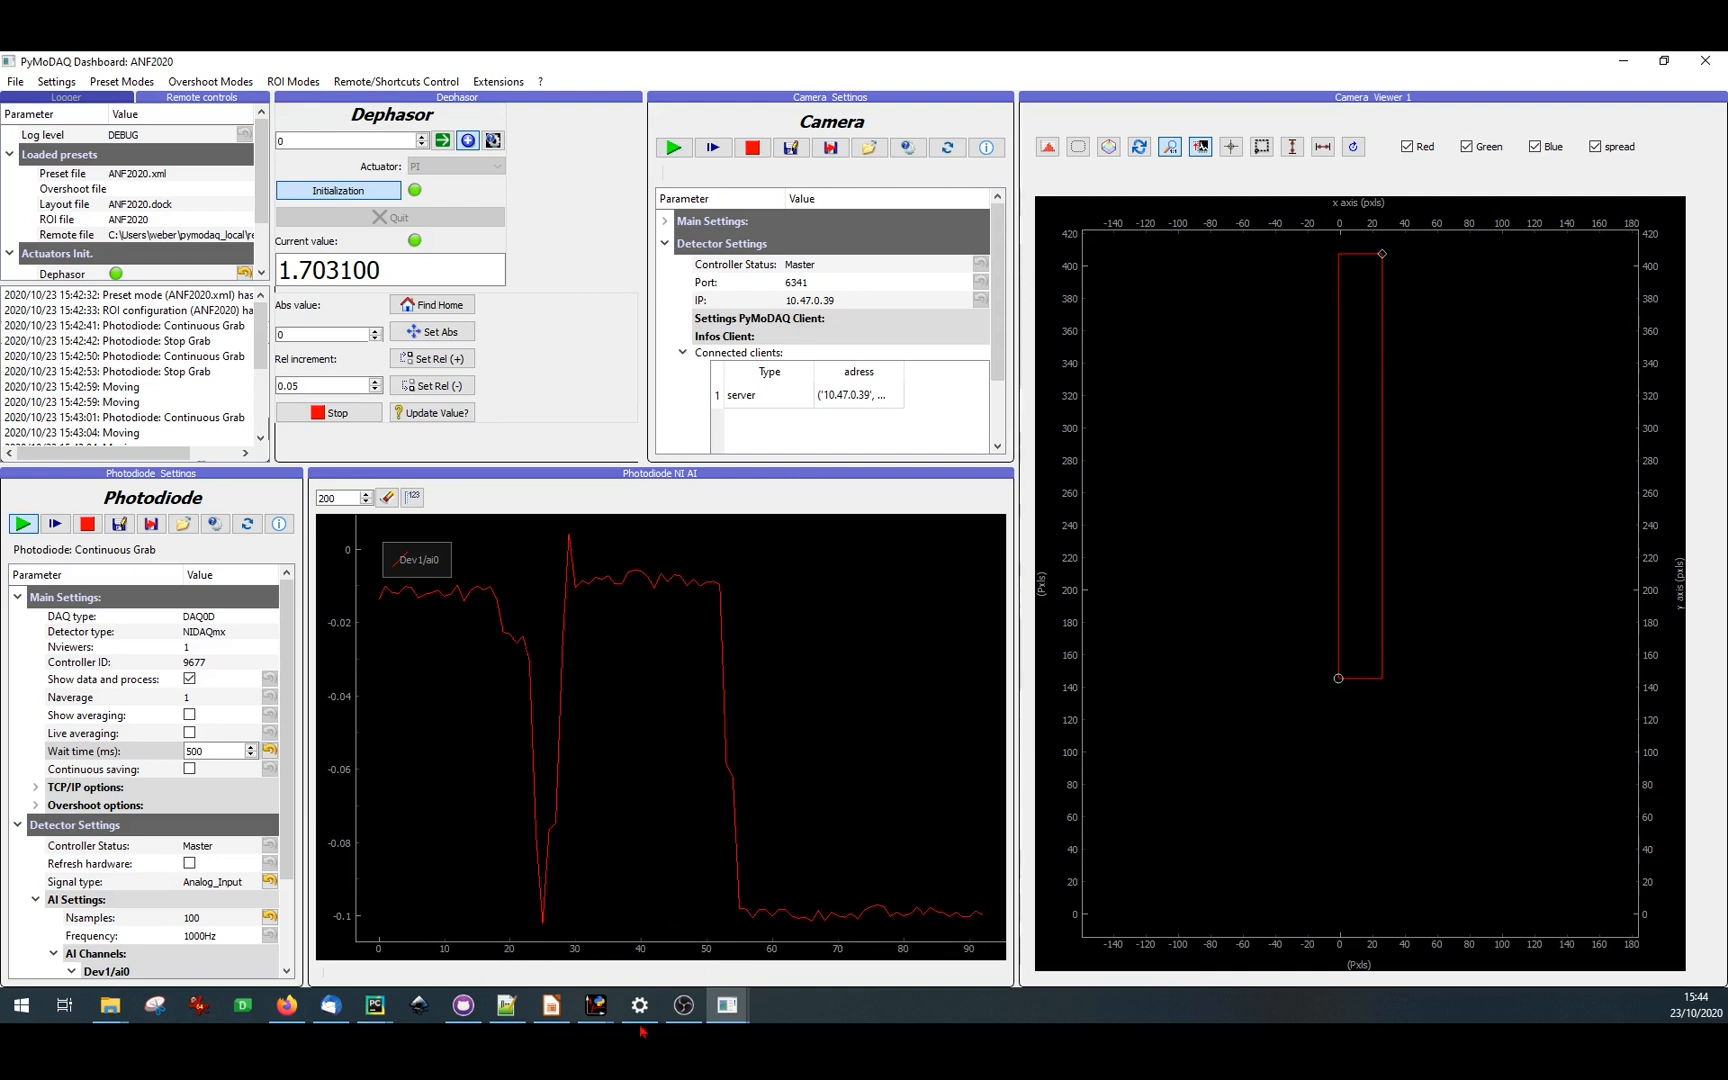
# - Switch to Grafana in Firefox and open the starred Demo dashboard from the dashboard list
pyautogui.moveTo(367, 1020)
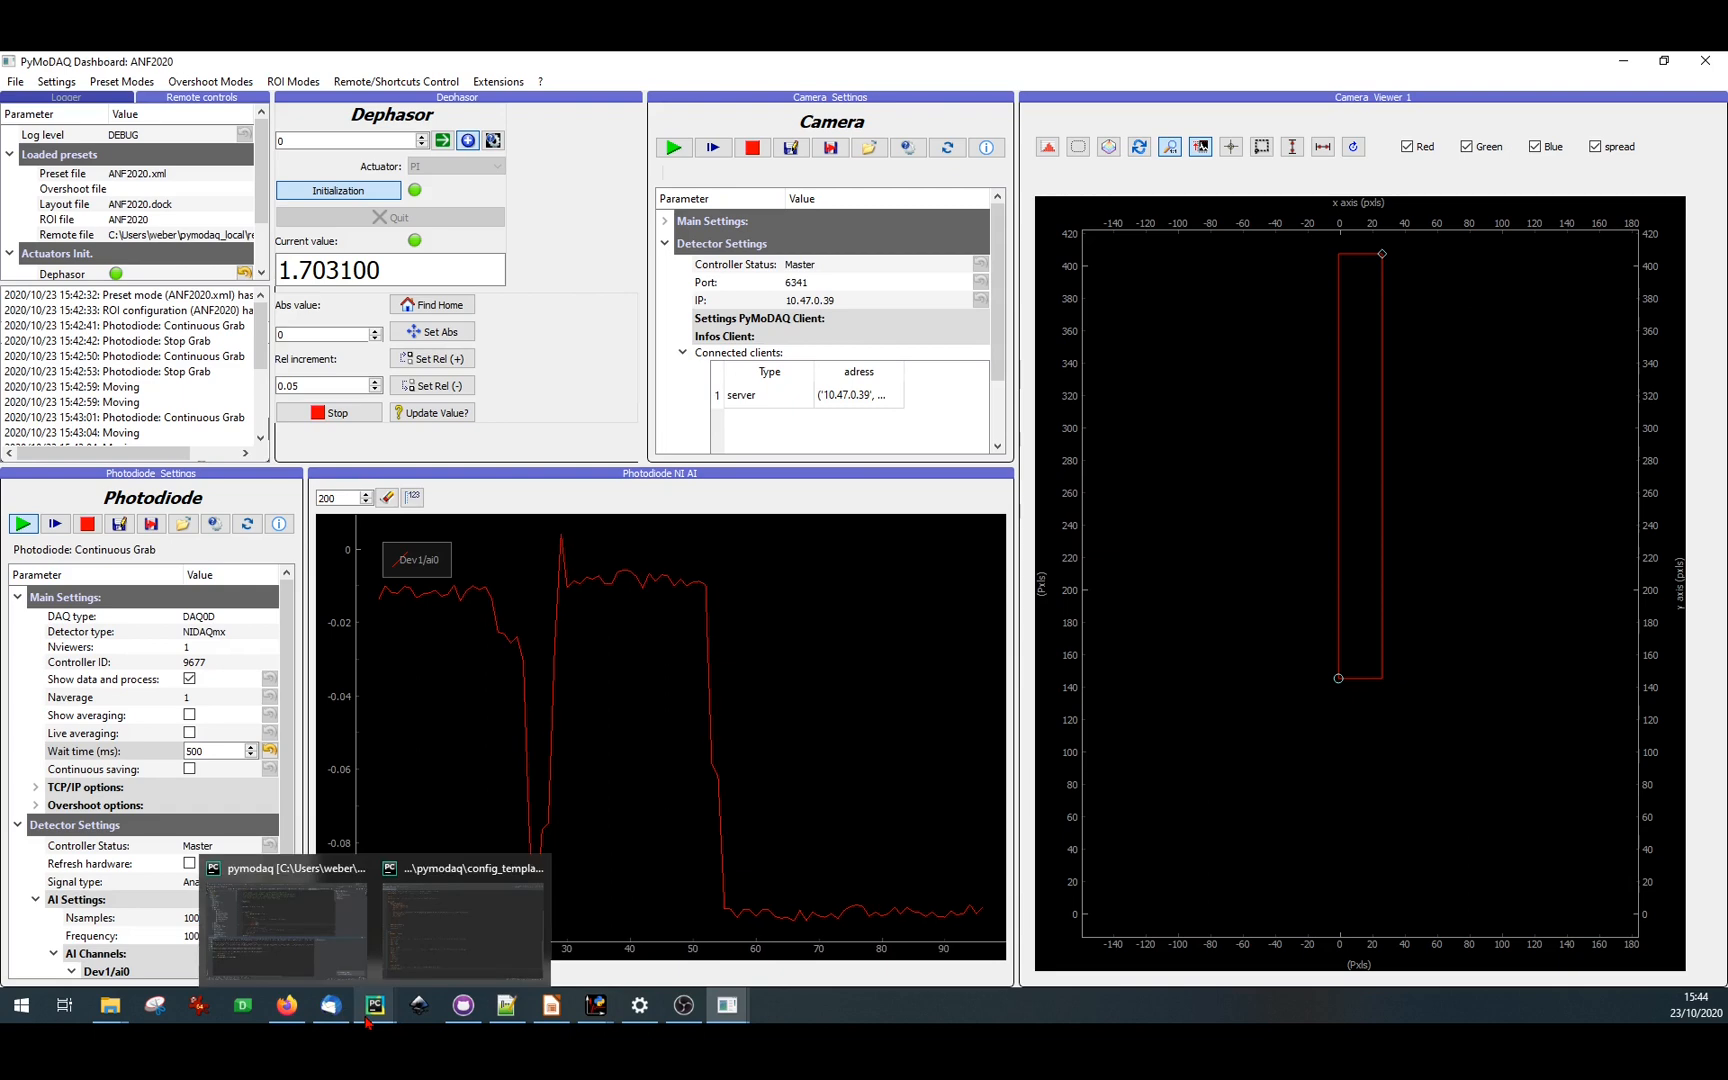
pyautogui.moveTo(283, 1018)
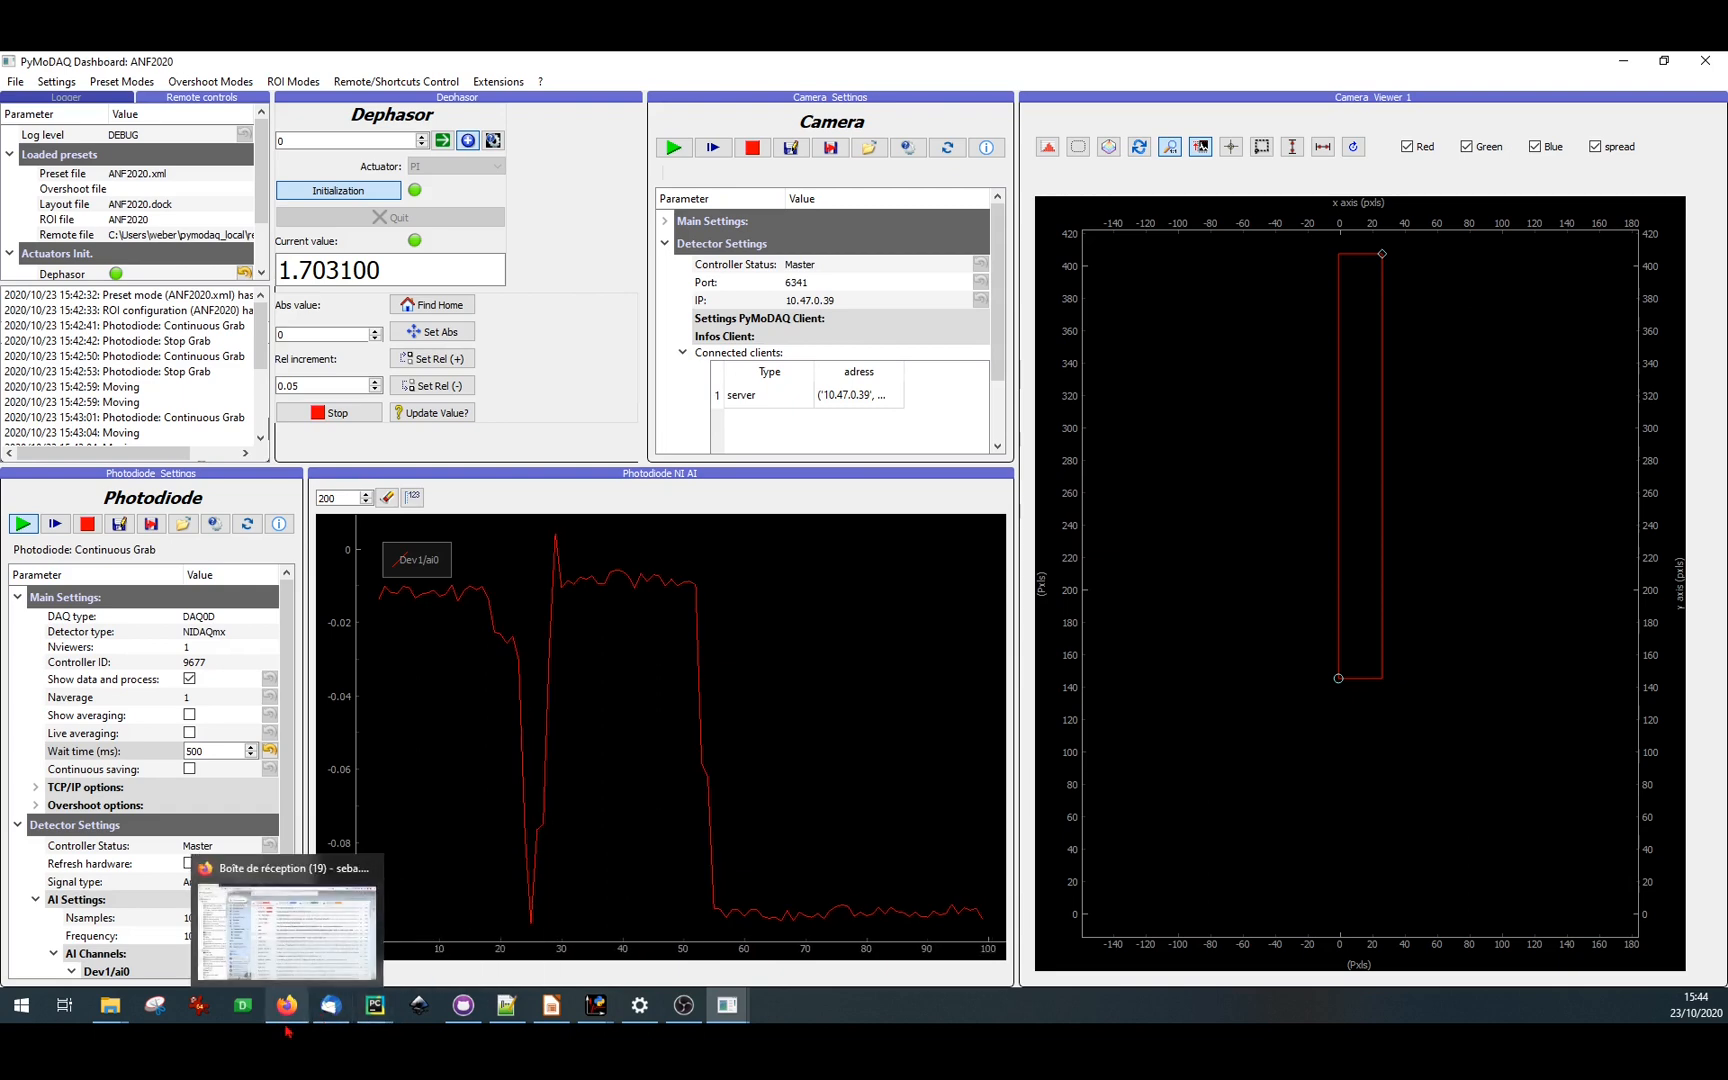
pyautogui.click(293, 1022)
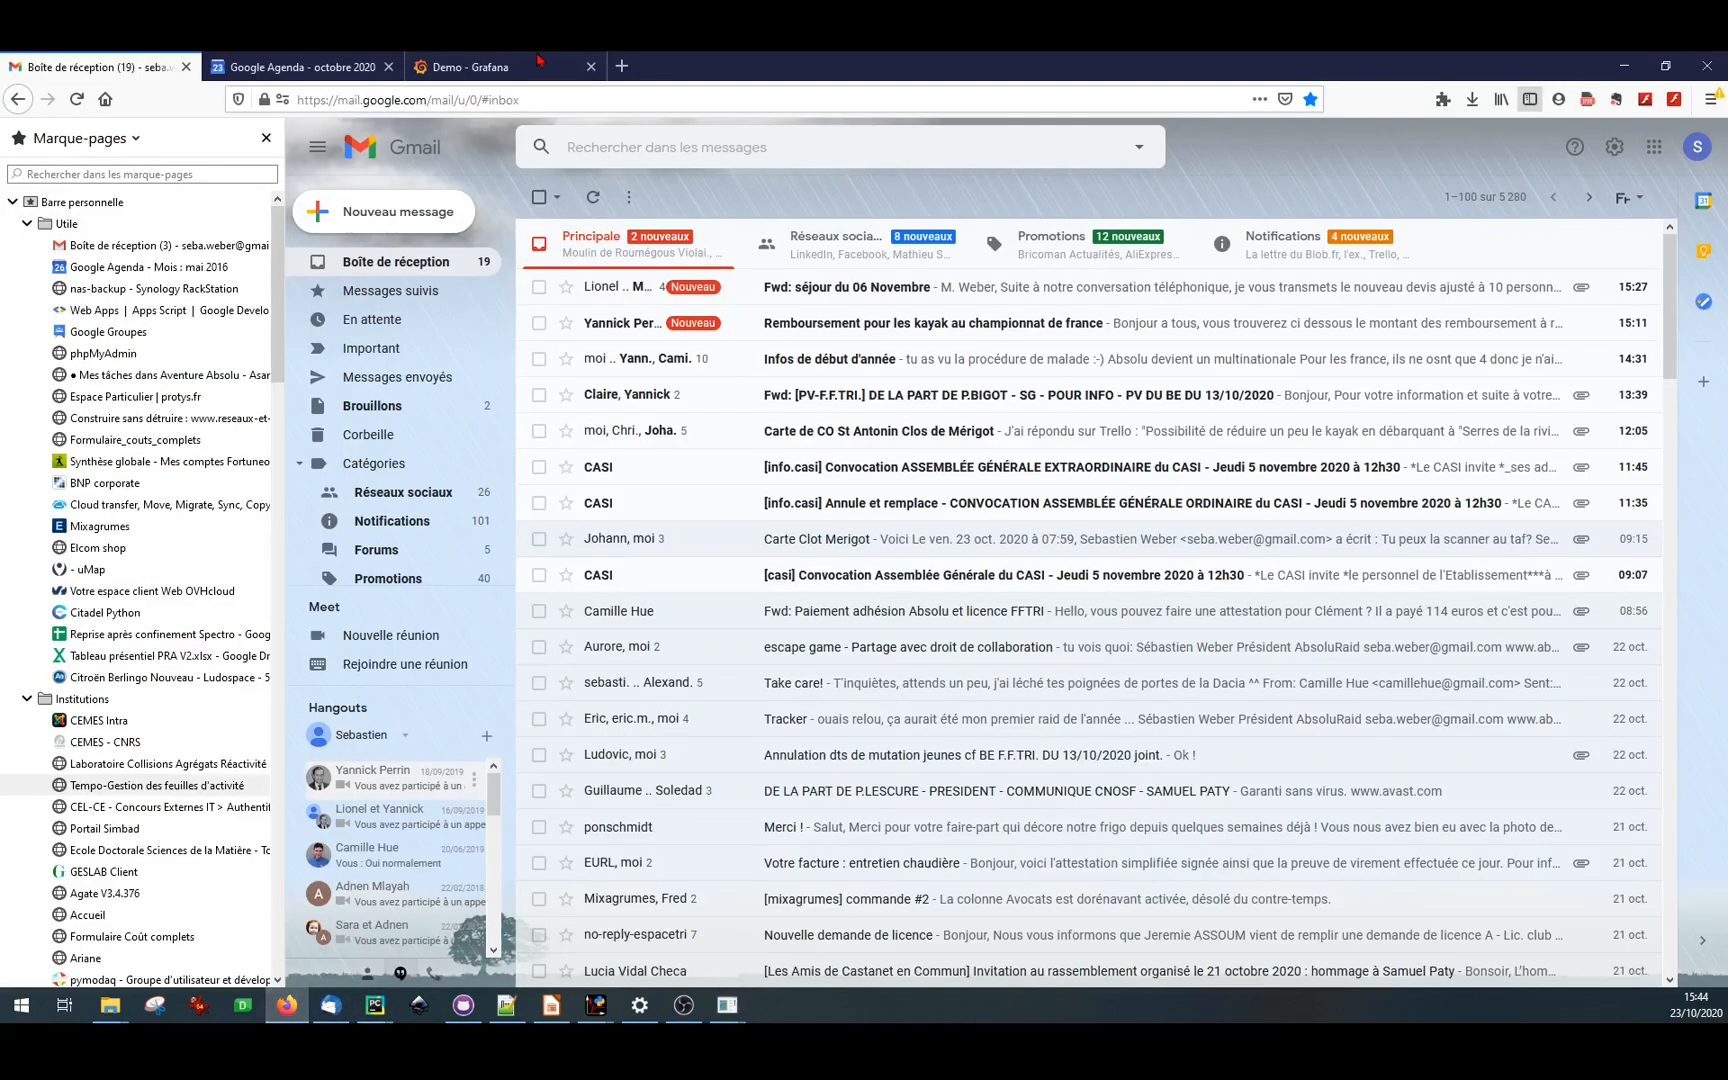
pyautogui.click(481, 70)
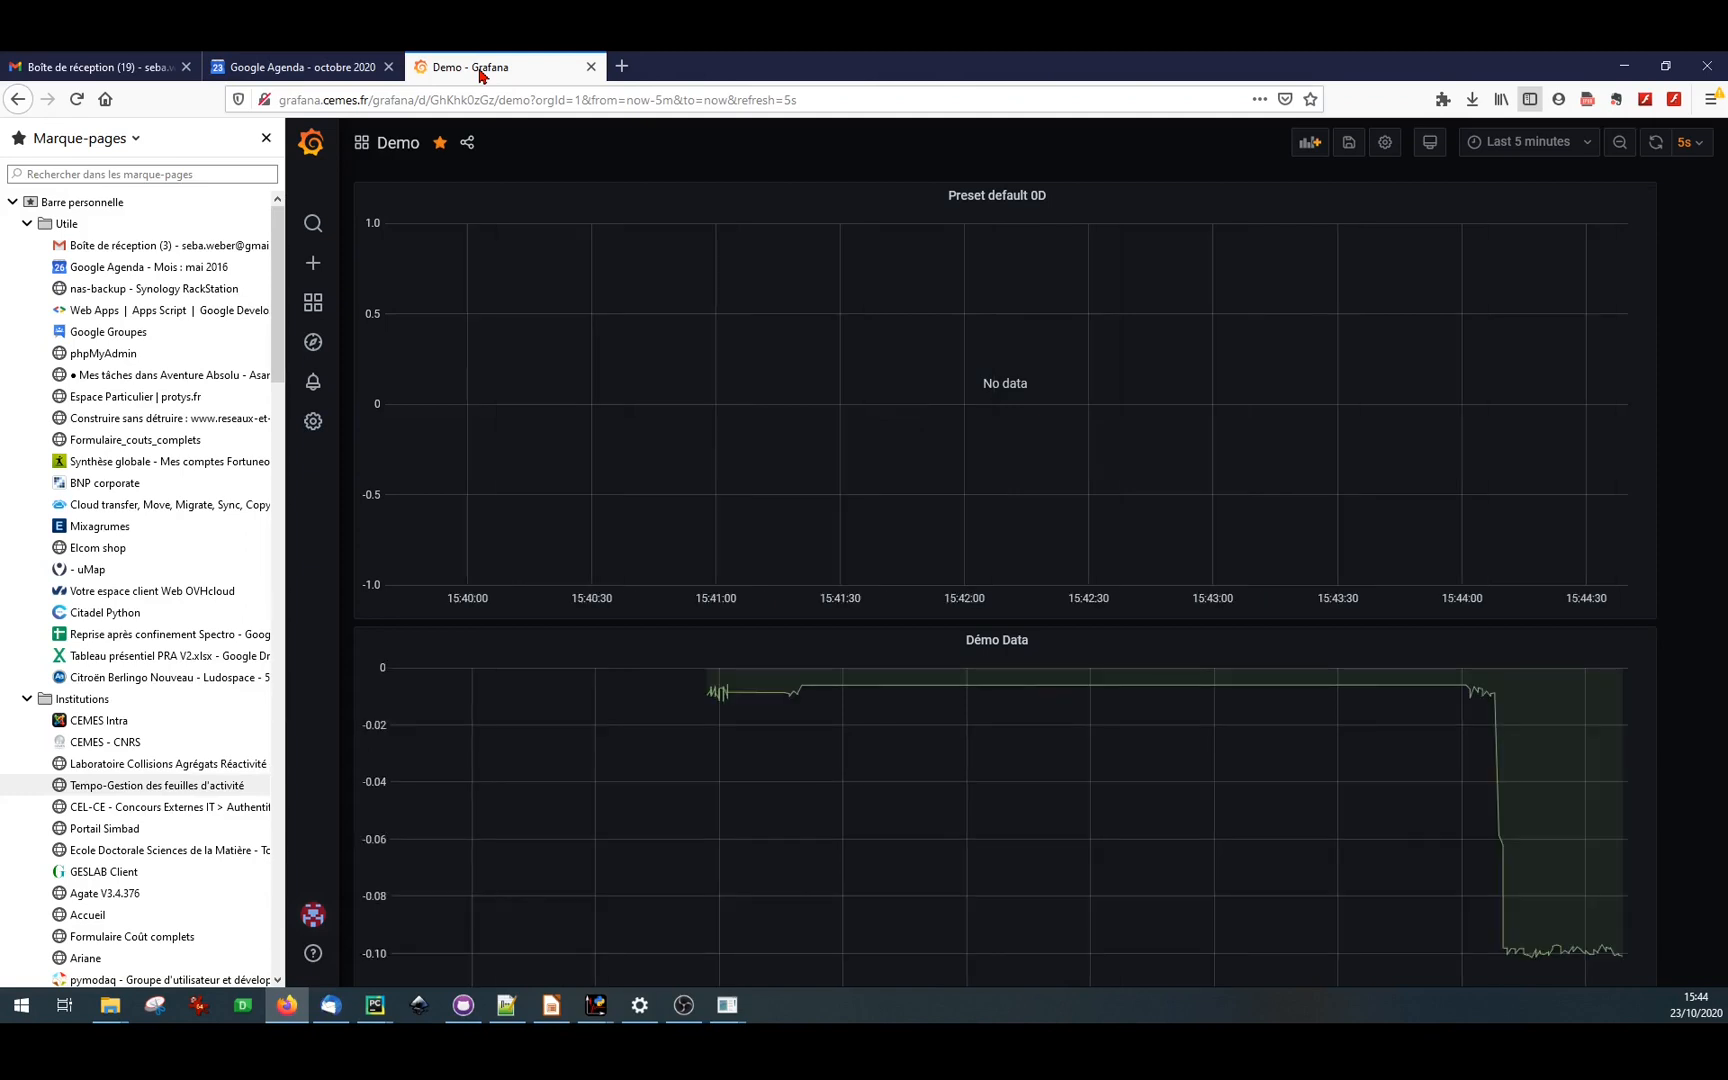
pyautogui.click(403, 147)
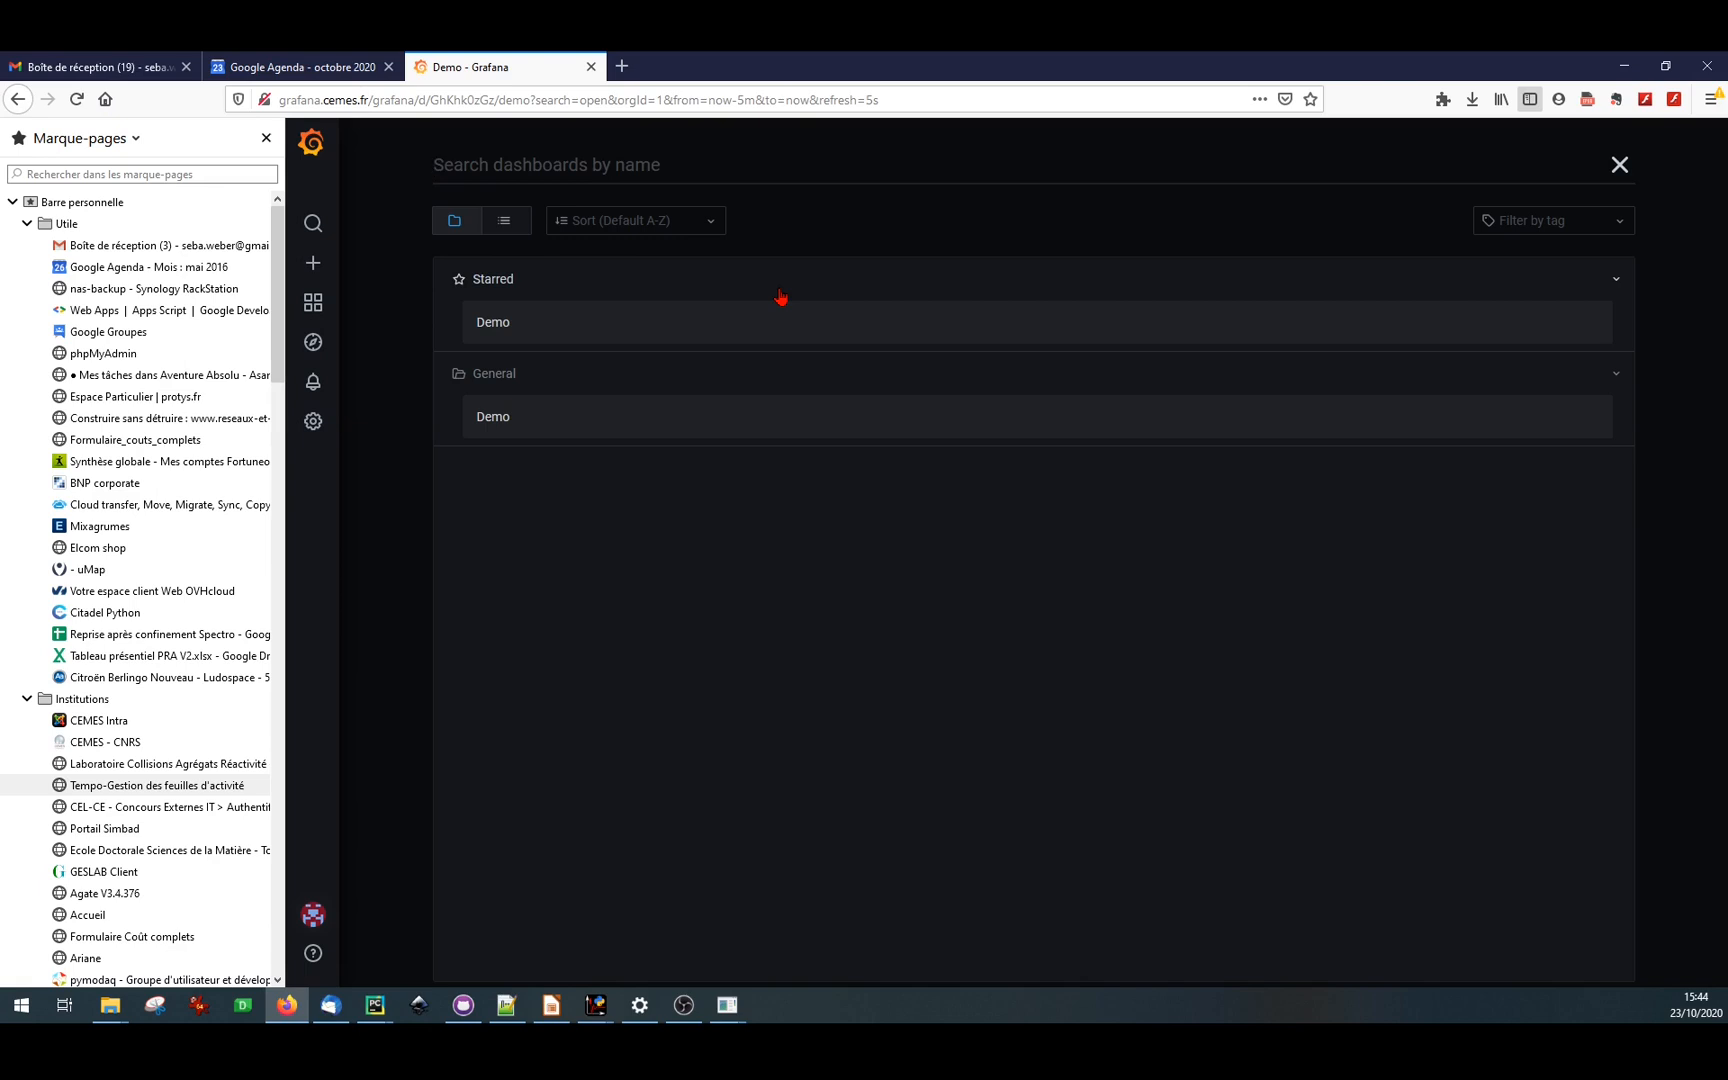
pyautogui.click(543, 340)
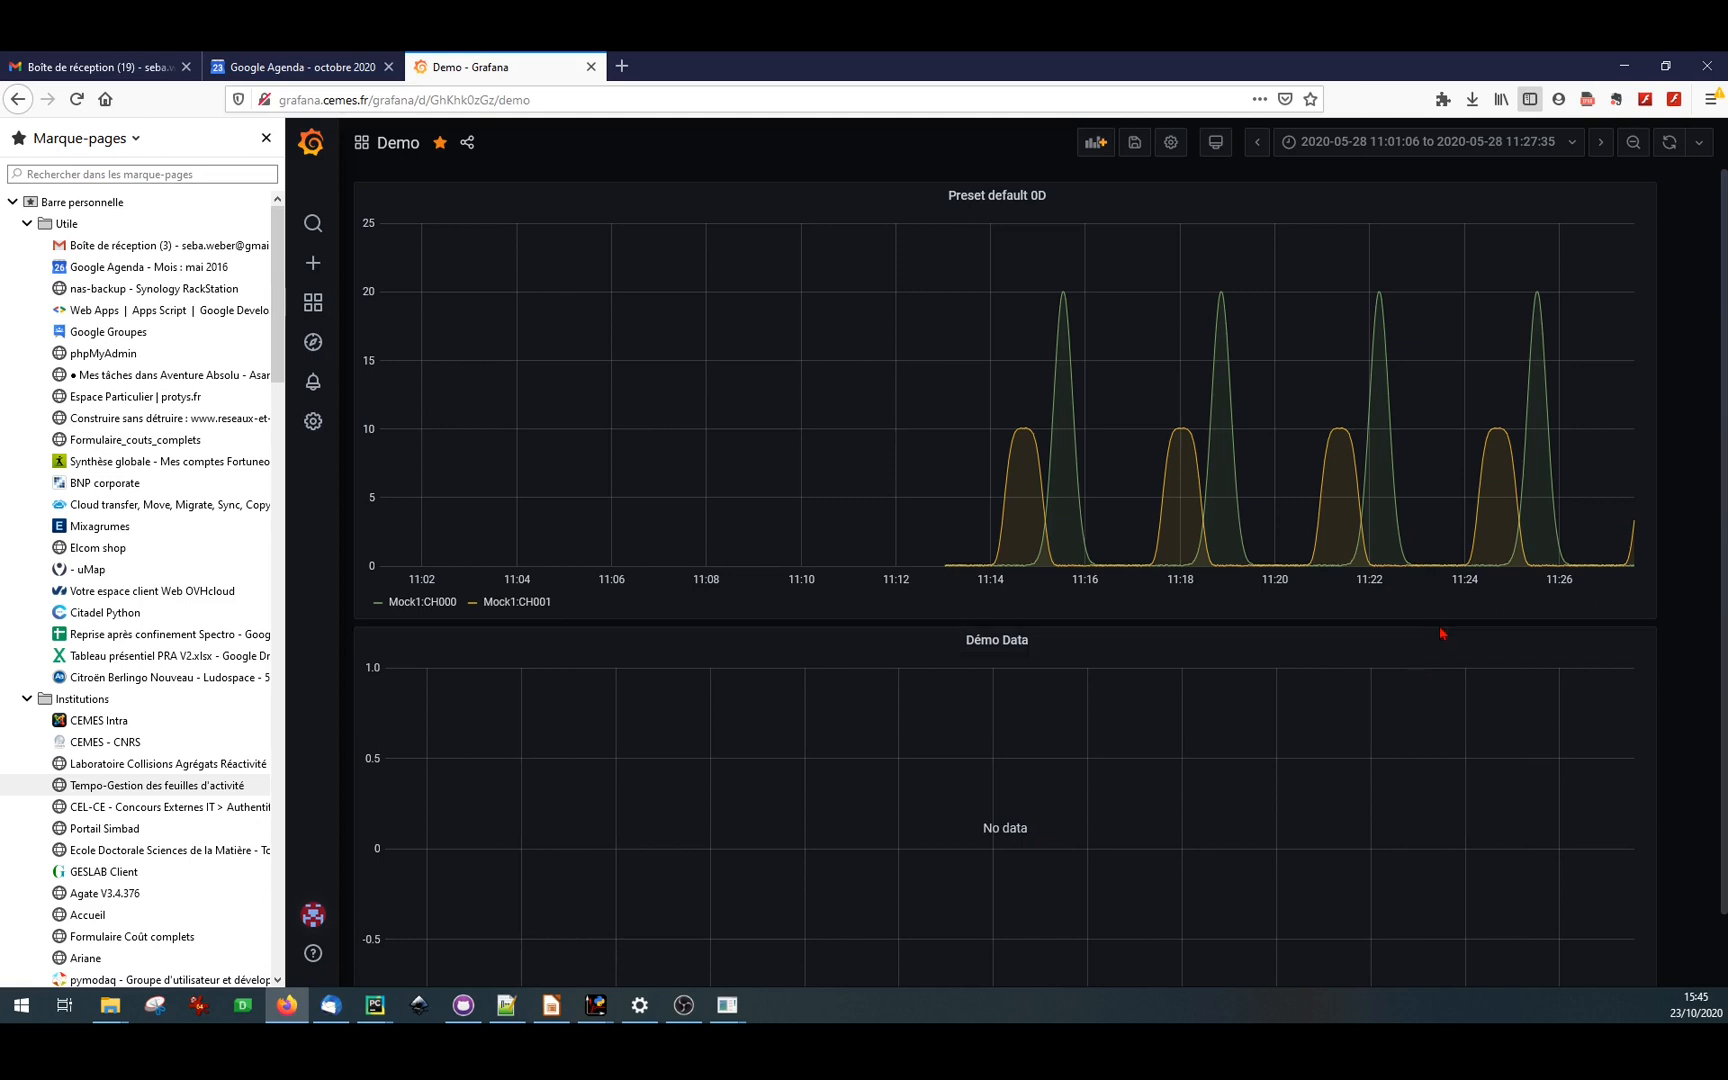
# - Set the Demo dashboard's time range to the last 5 minutes and its automatic refresh interval to 5s
pyautogui.click(1572, 152)
pyautogui.click(1332, 210)
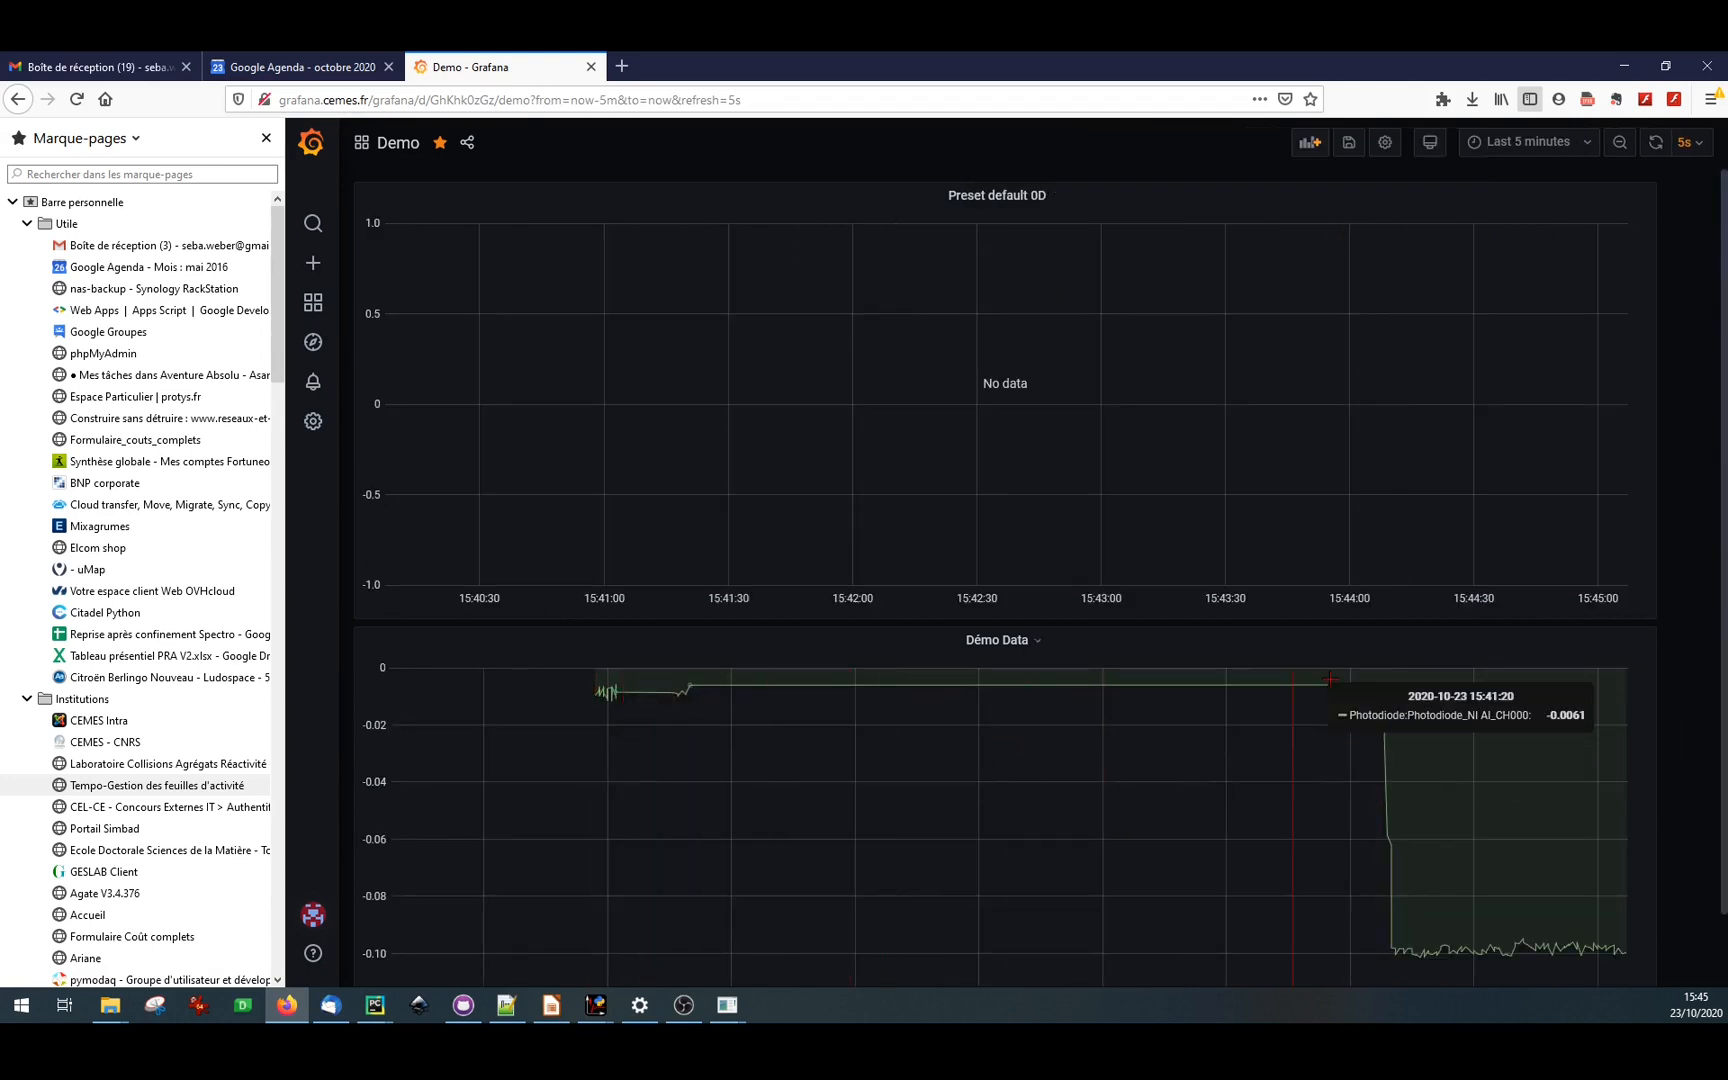
pyautogui.click(1697, 152)
pyautogui.click(1676, 206)
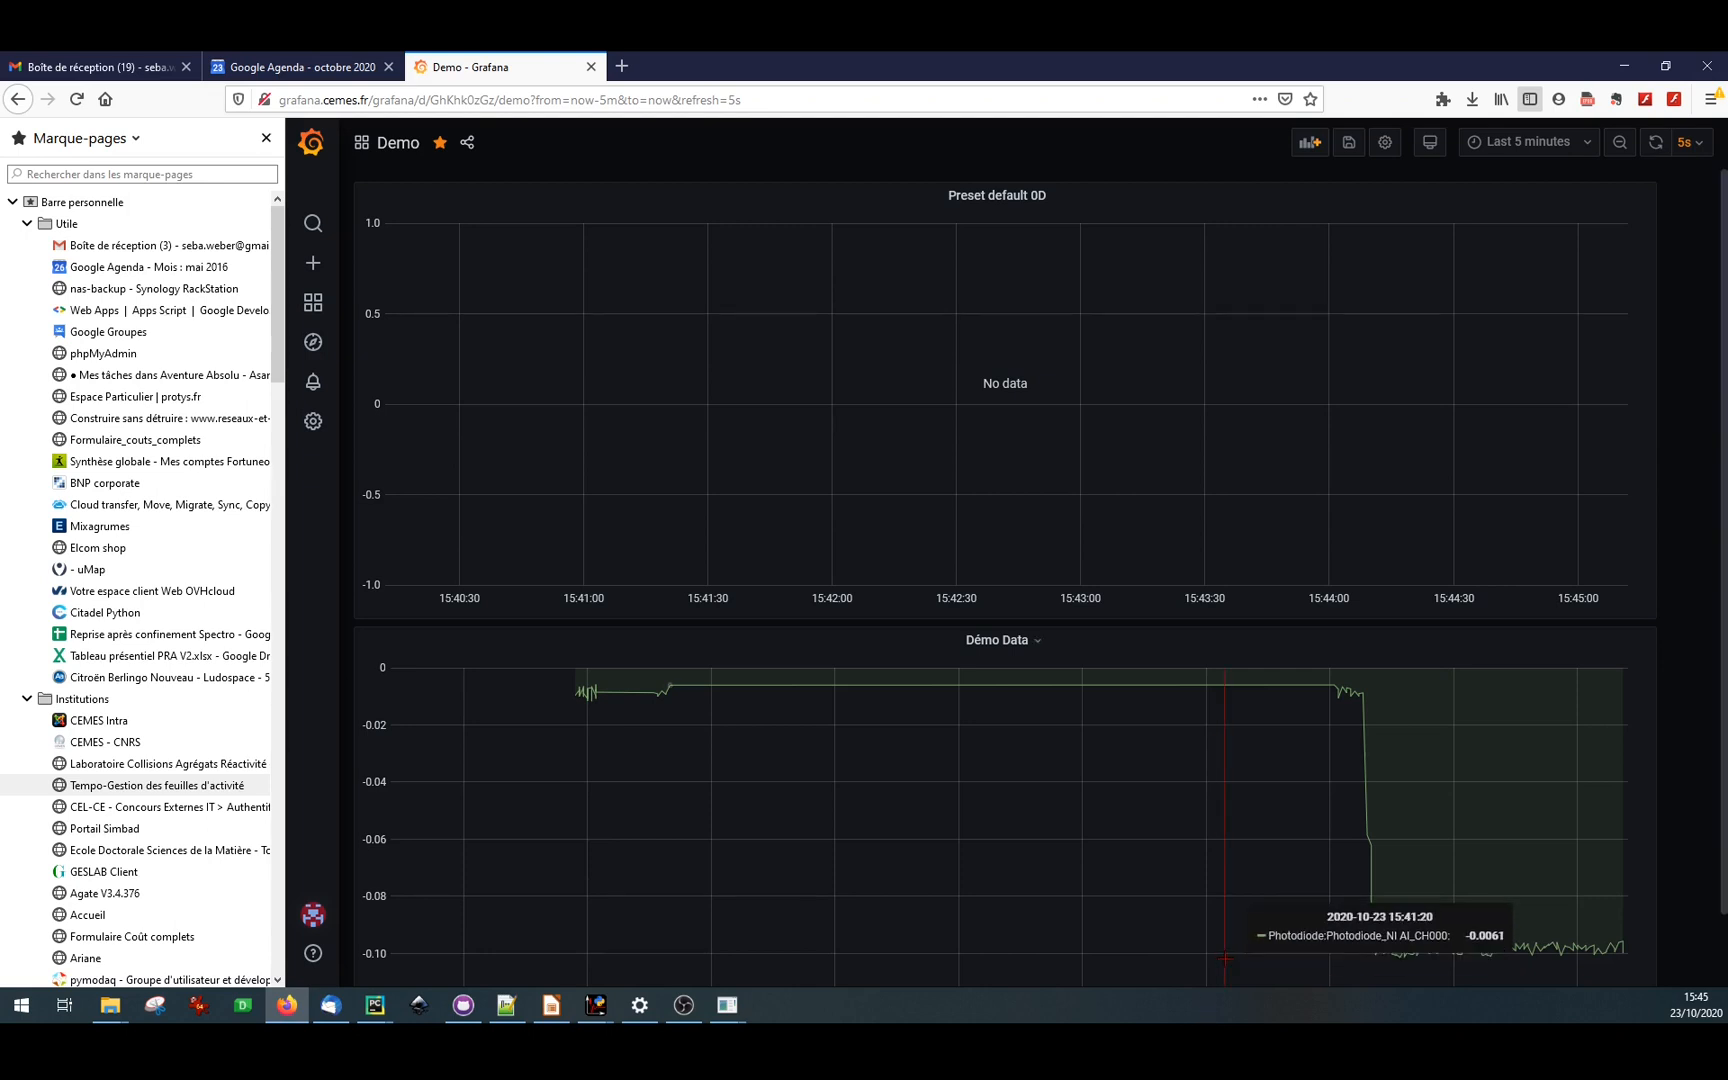
# - In the PyMoDAQ ANF2020 dashboard, move the Dephasor forward by three relative increments of 0.05, and view the logged response in Grafana
pyautogui.moveTo(725, 1012)
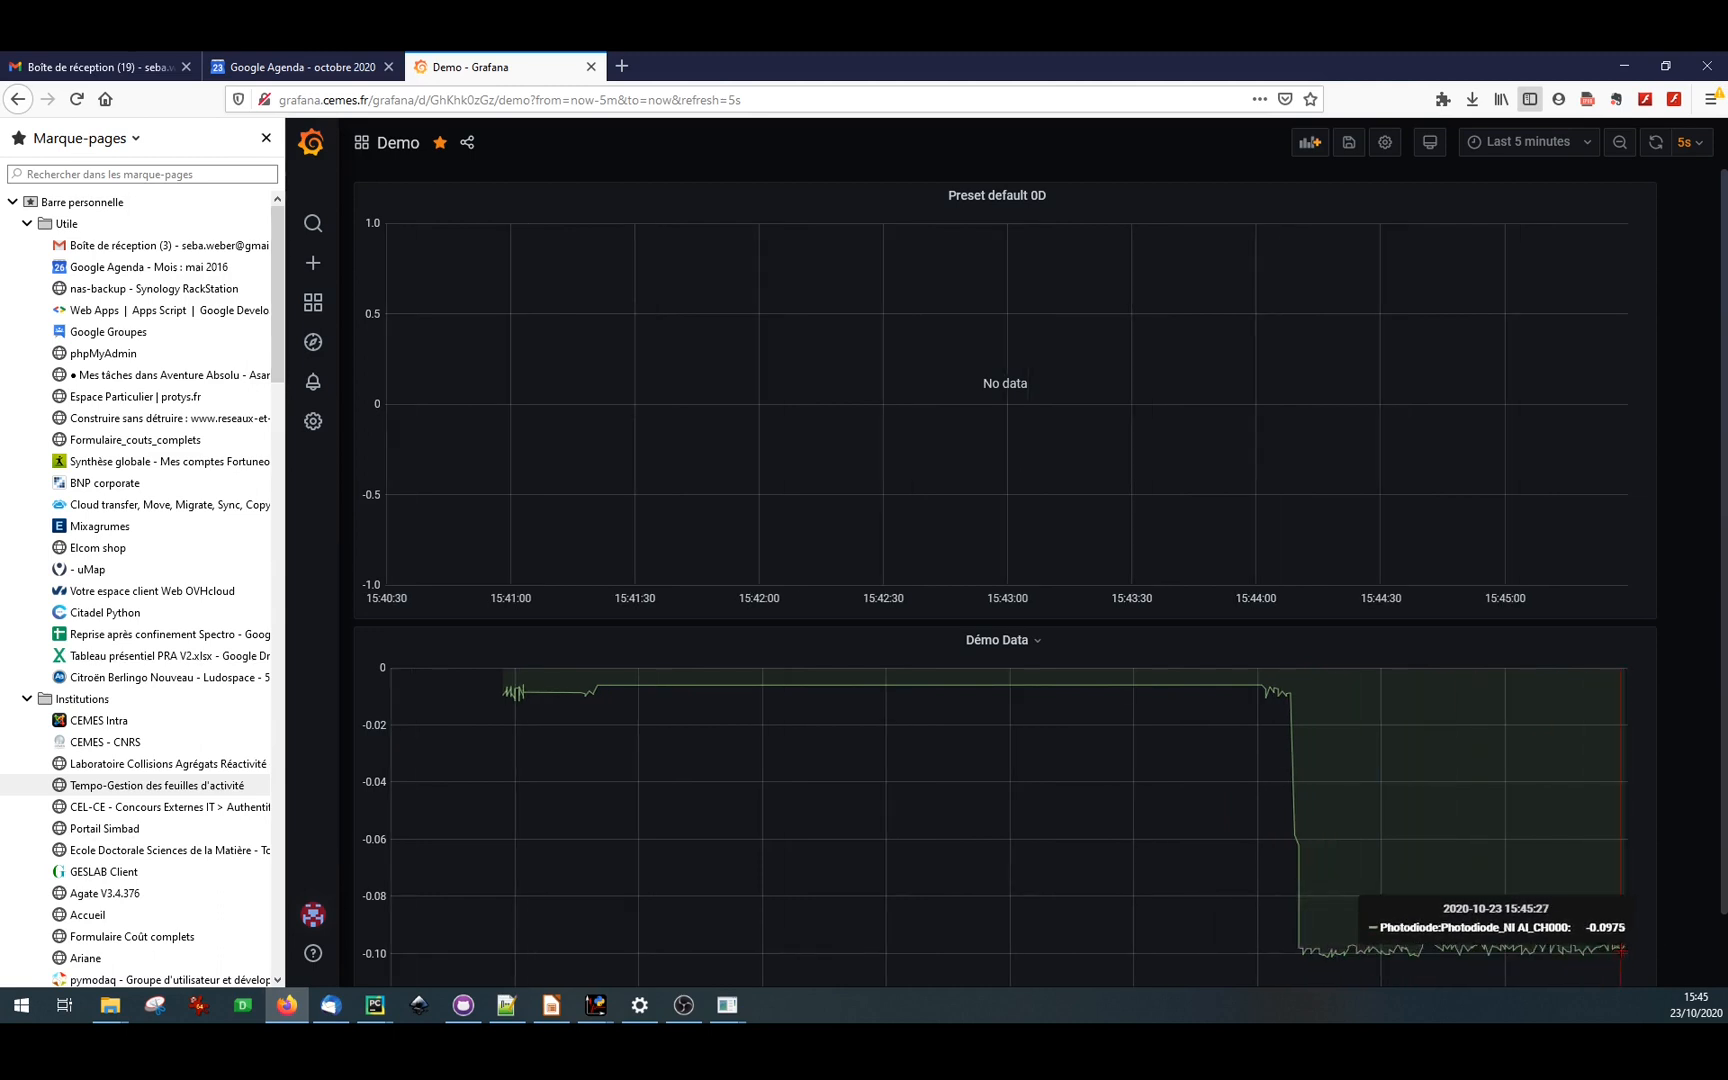
pyautogui.moveTo(725, 1004)
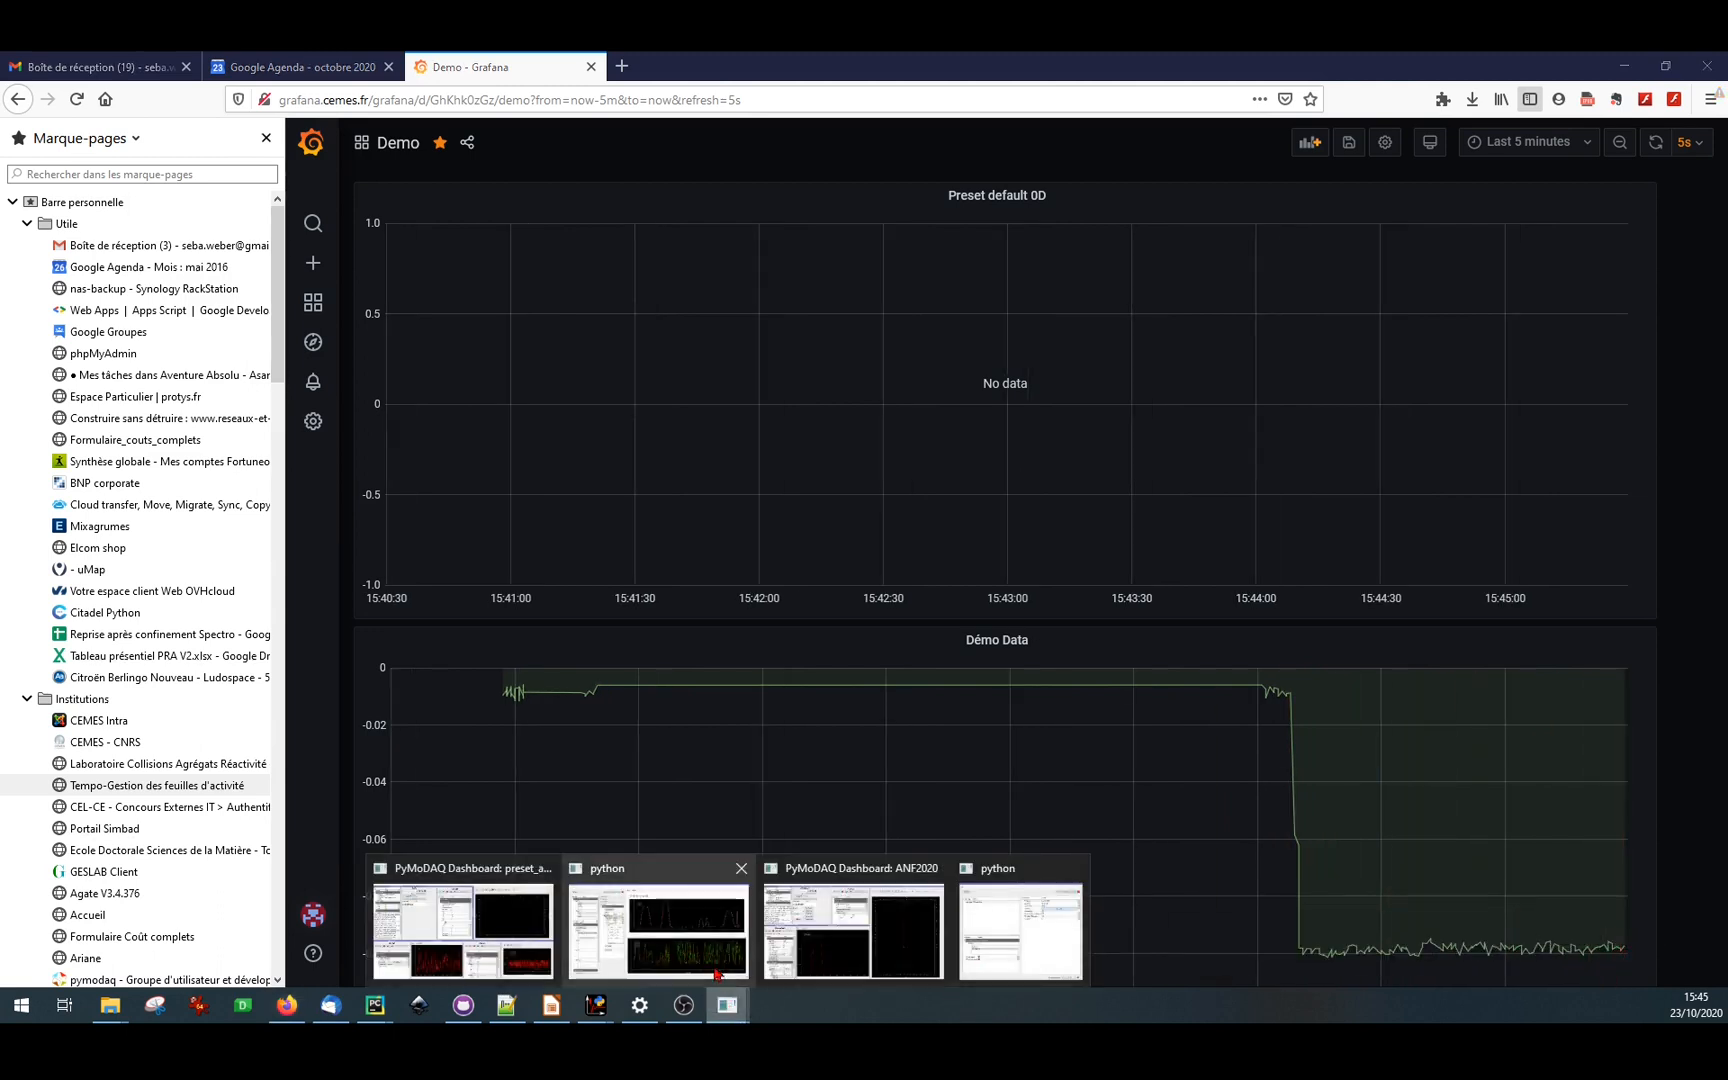
pyautogui.moveTo(665, 942)
pyautogui.moveTo(782, 942)
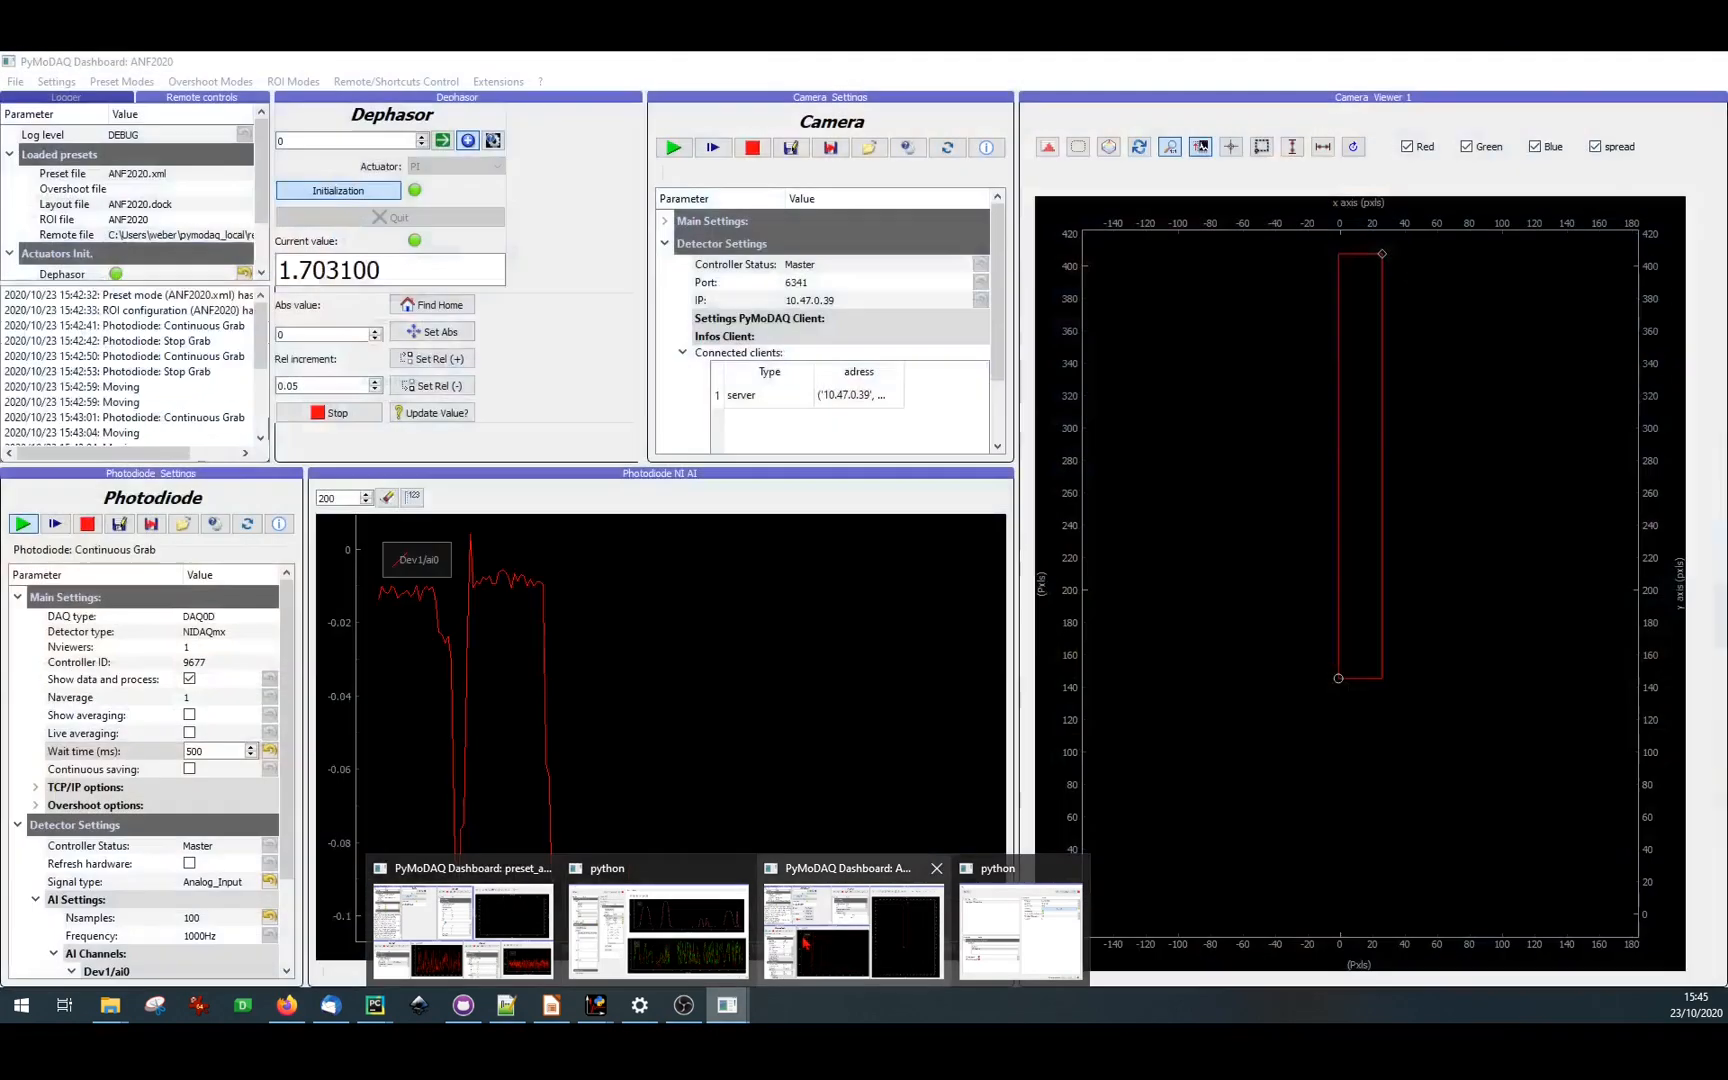
pyautogui.click(826, 938)
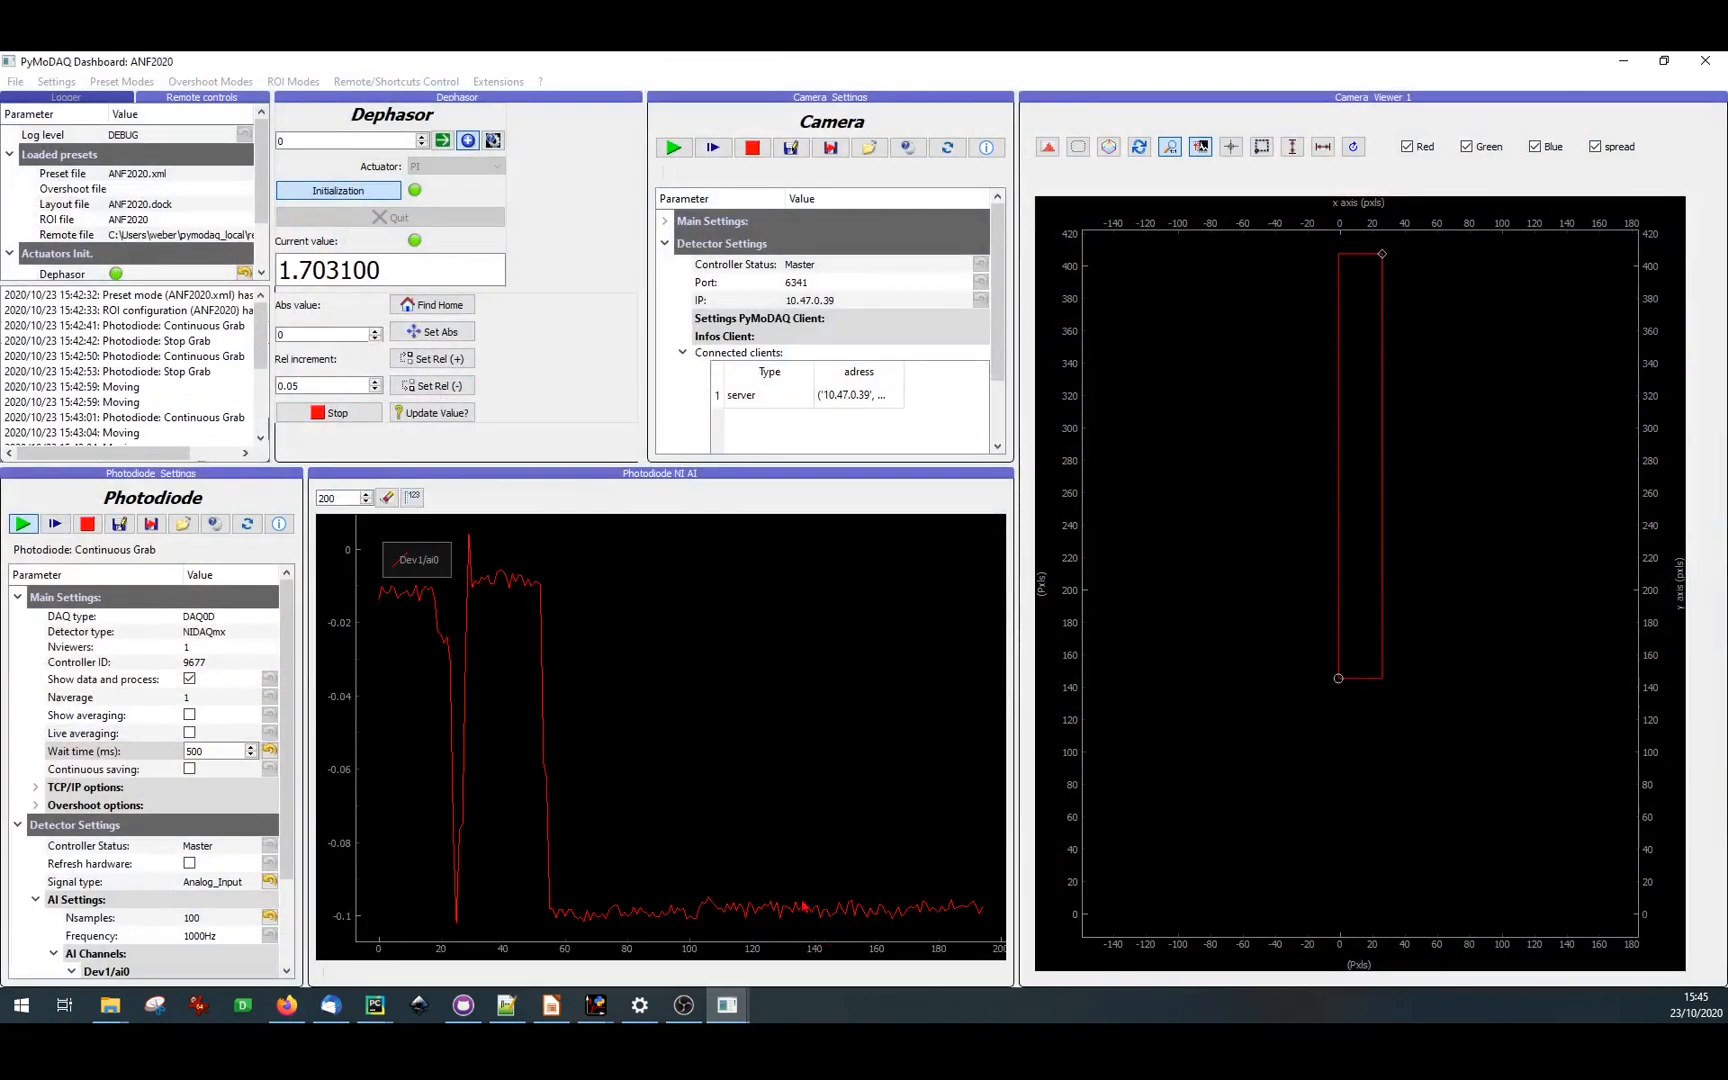
pyautogui.click(446, 362)
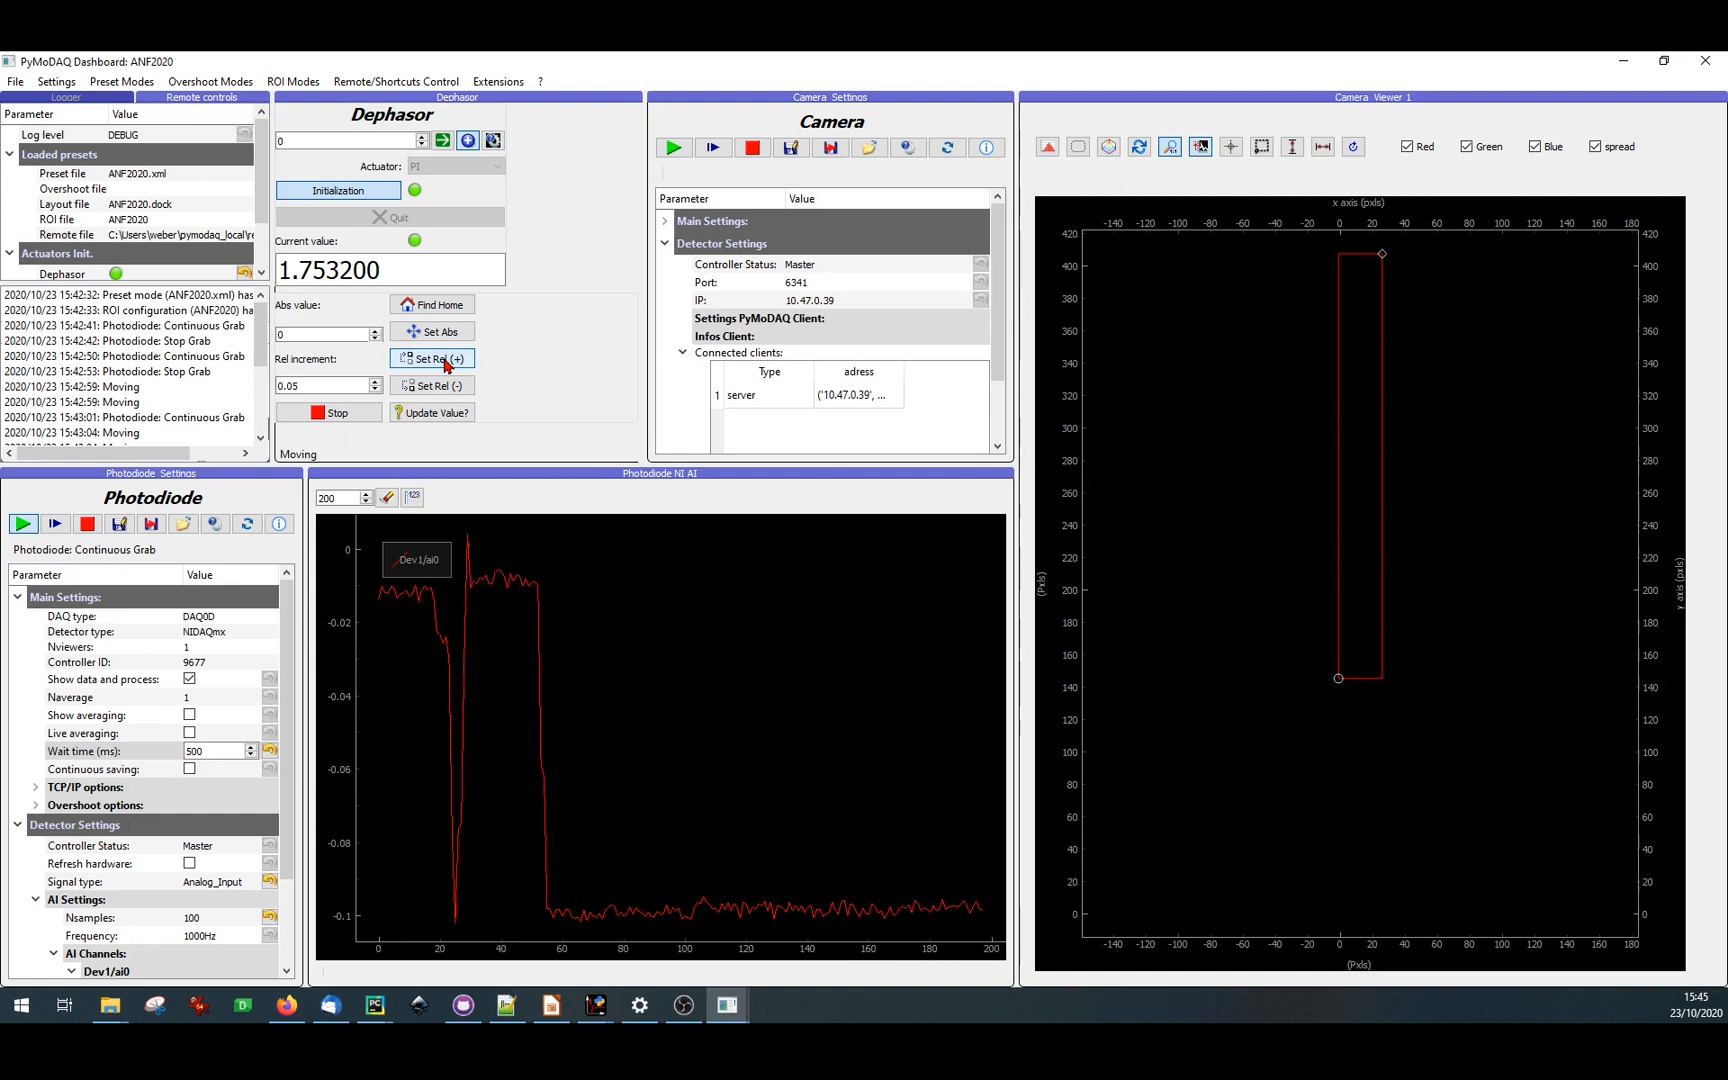
pyautogui.click(446, 362)
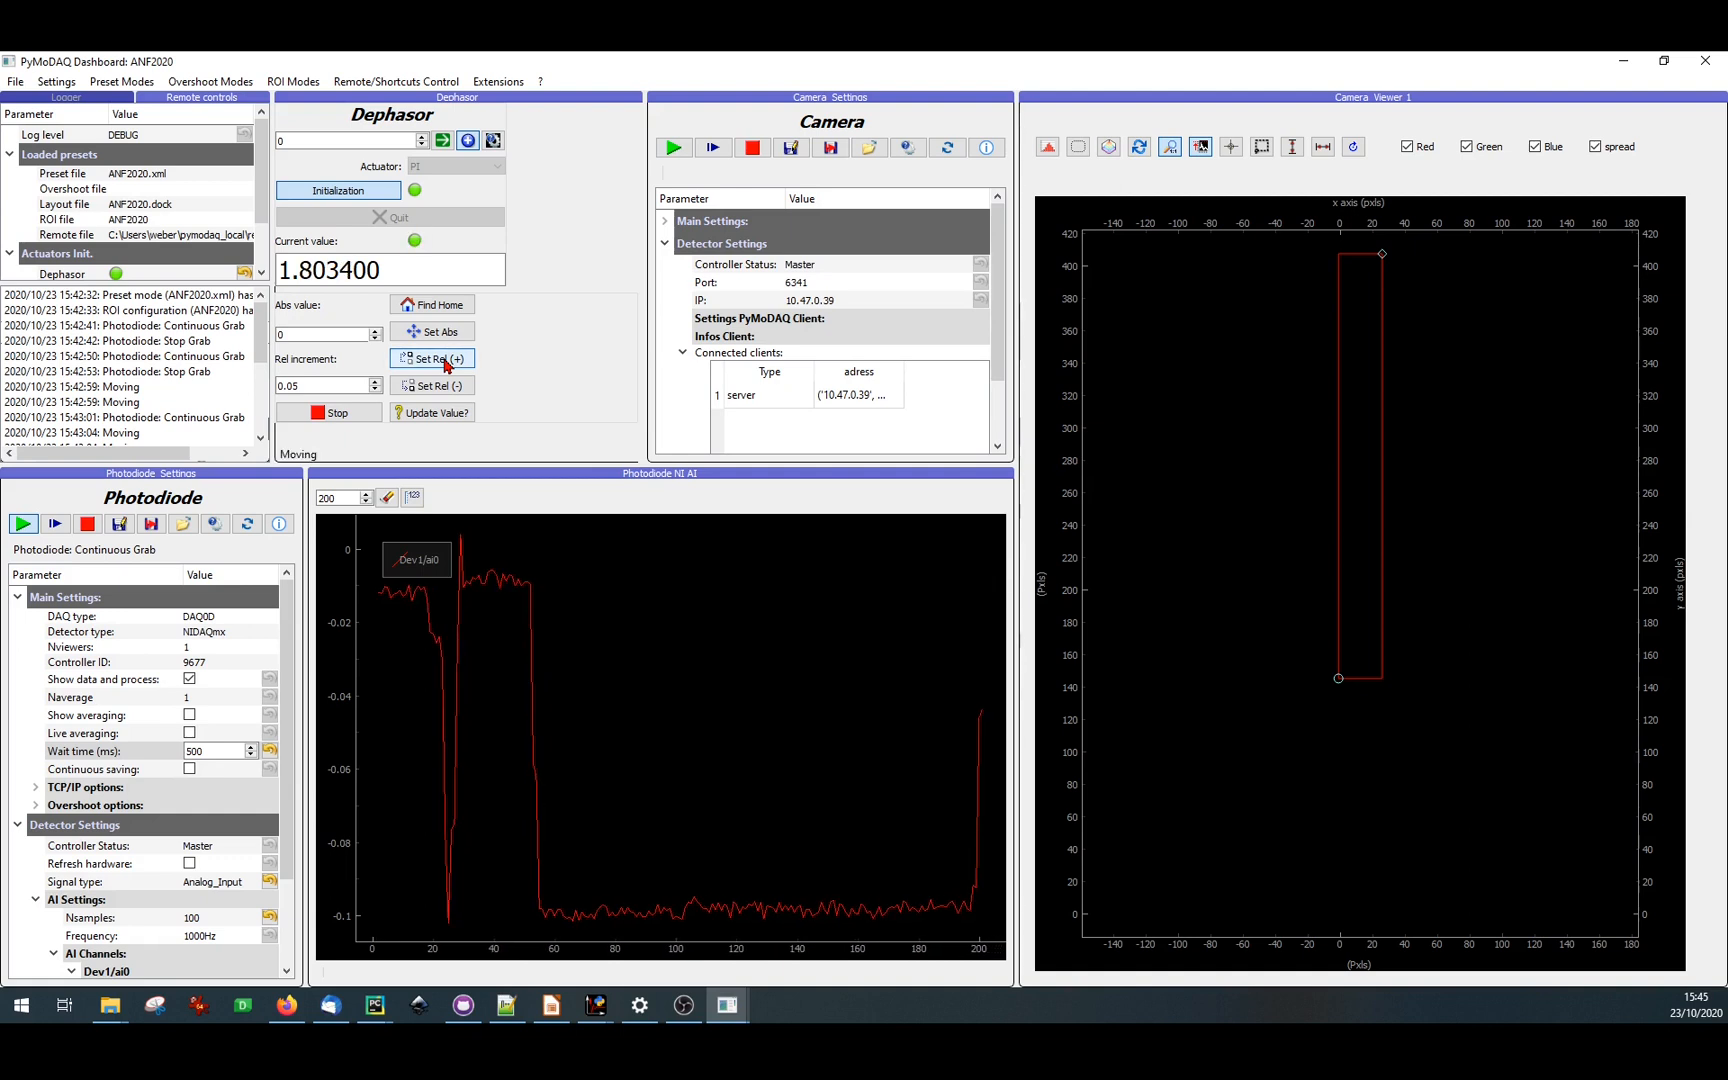
pyautogui.click(446, 362)
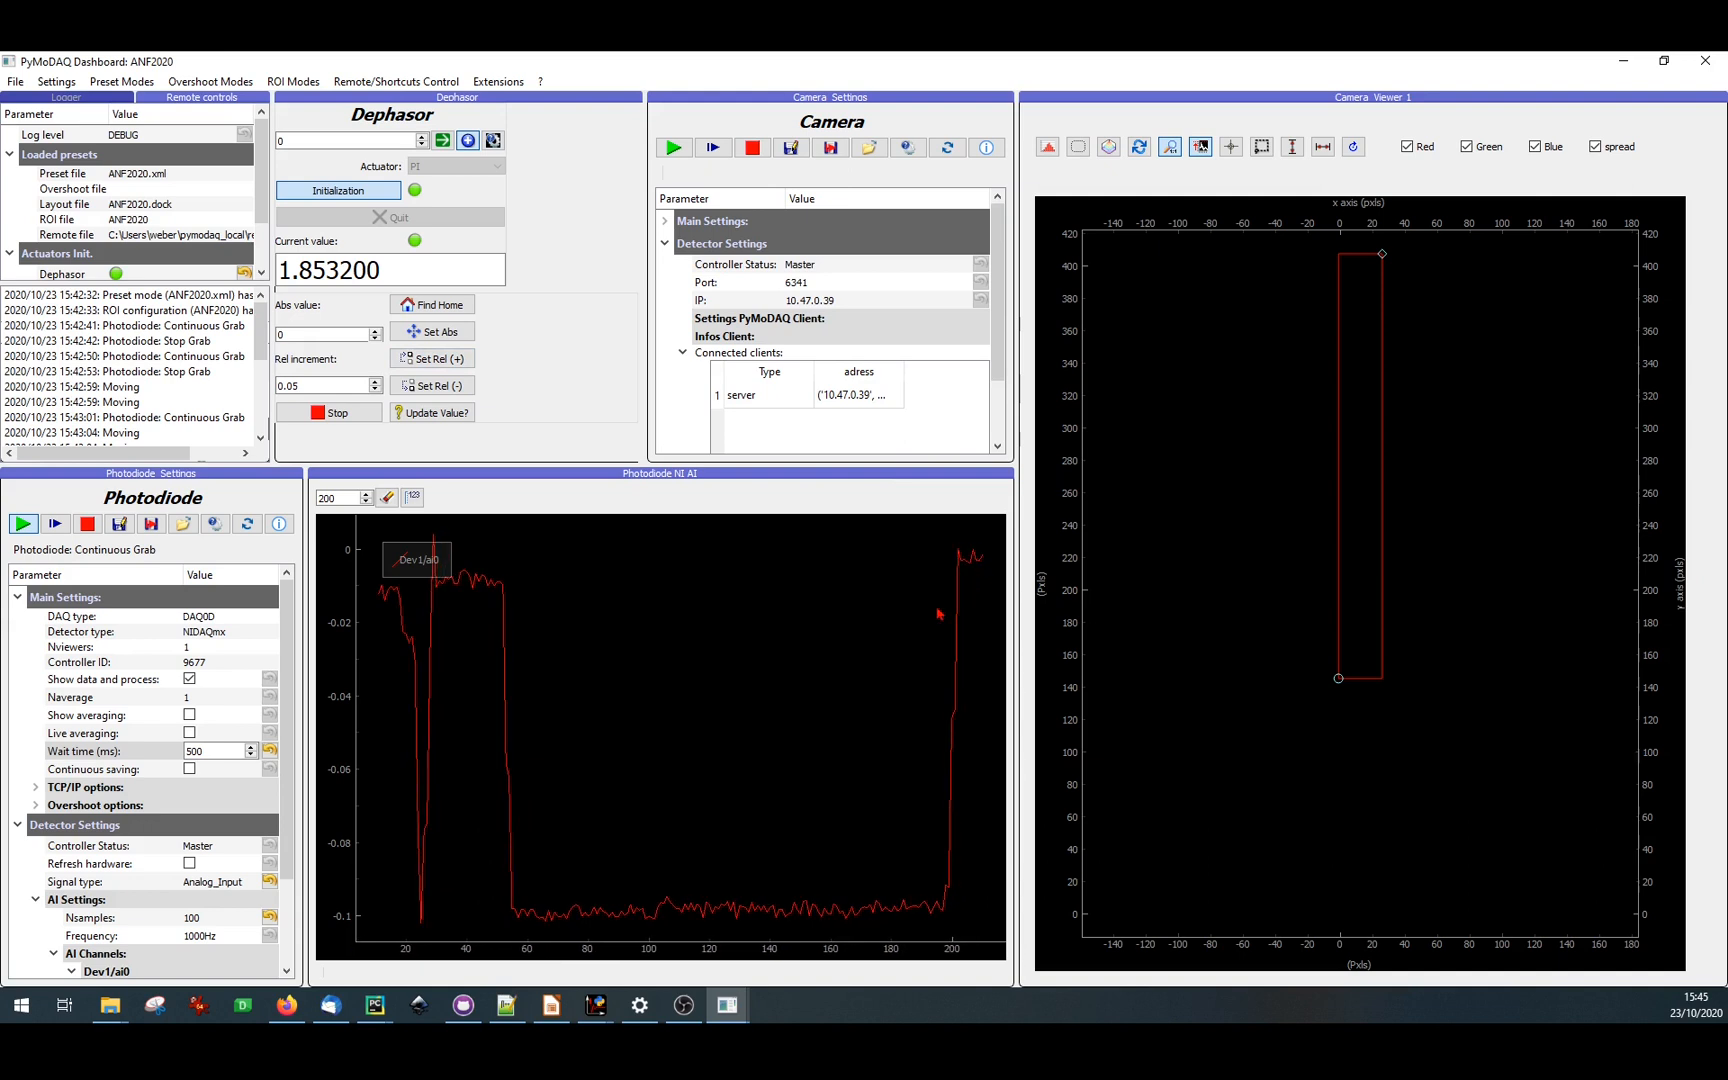
pyautogui.click(733, 1012)
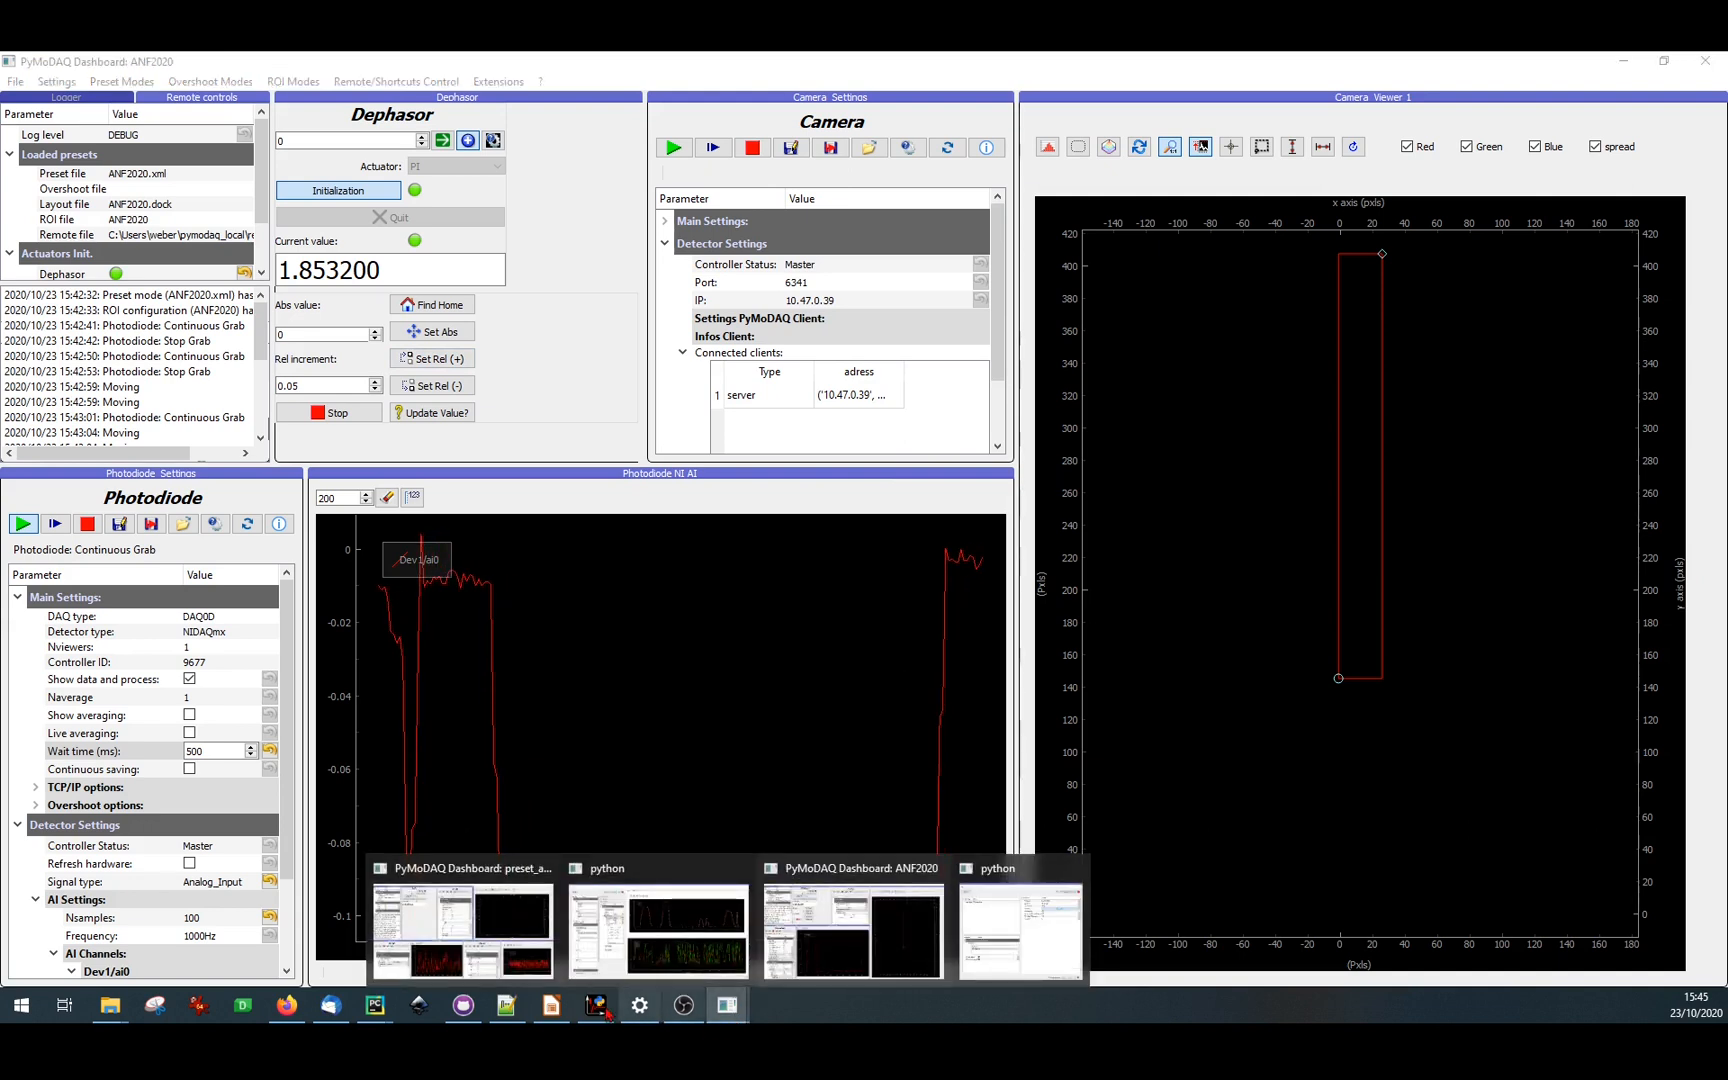
pyautogui.click(290, 1008)
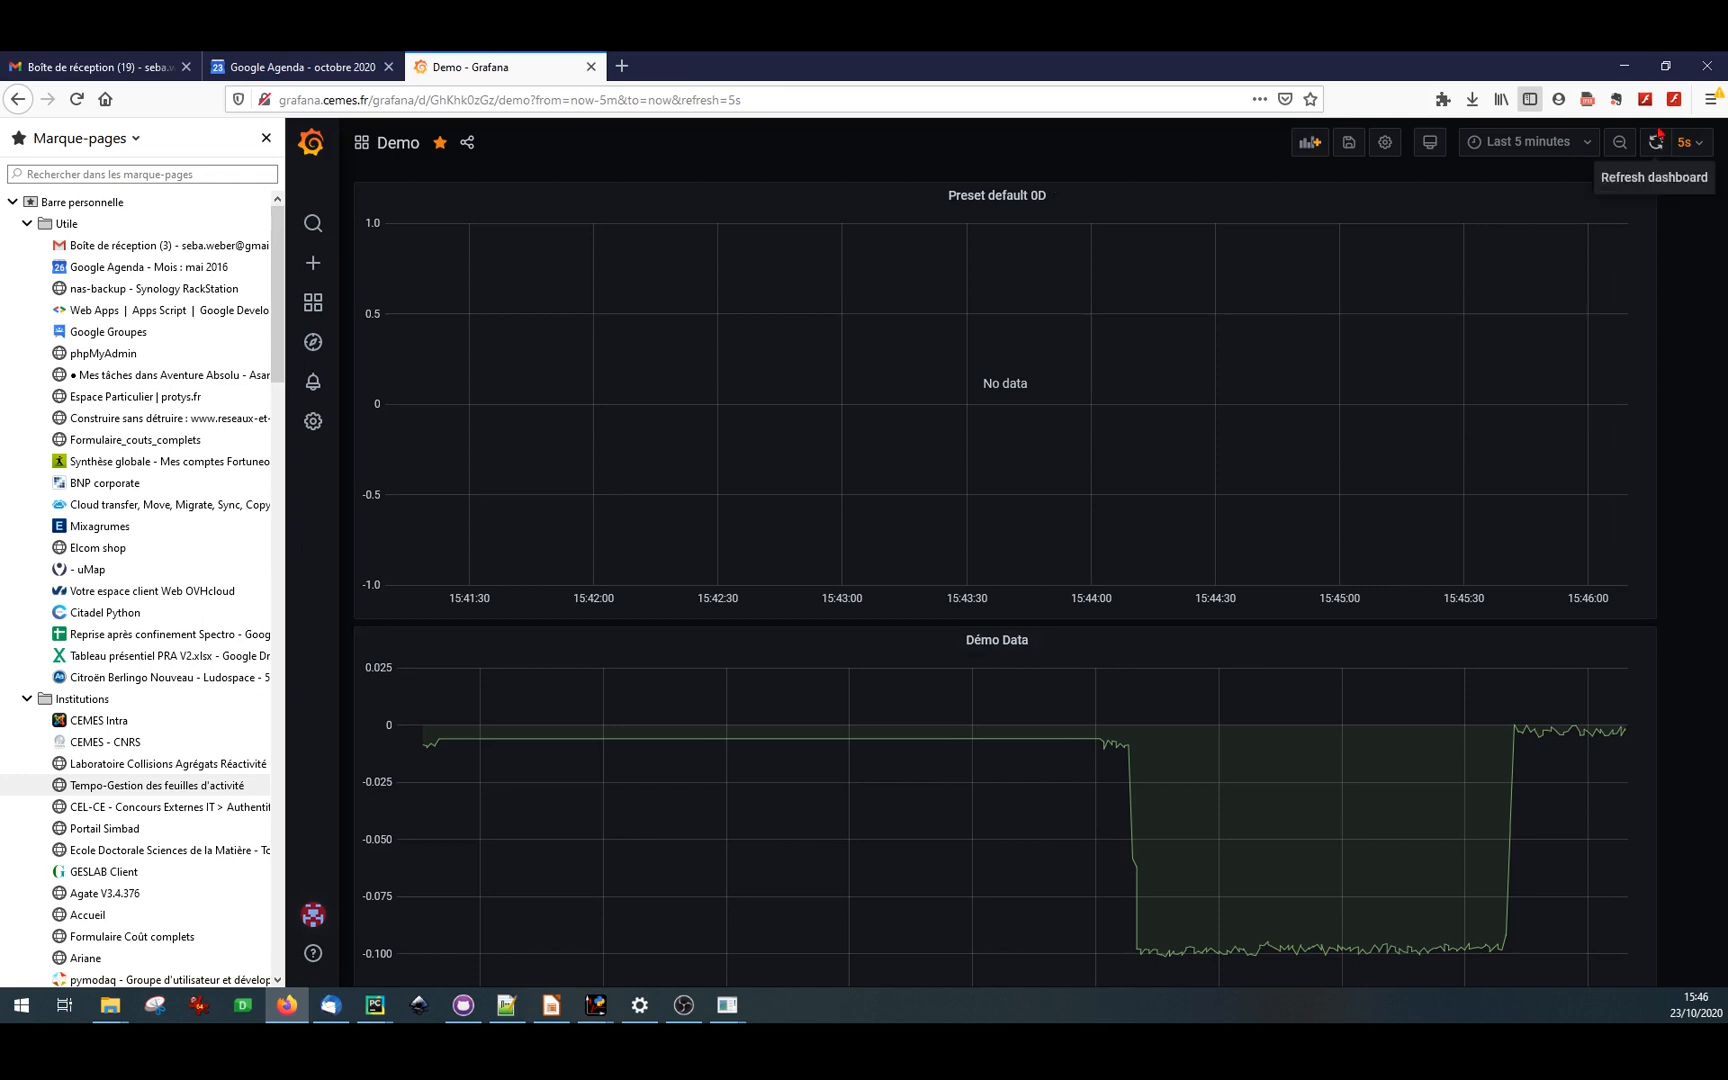
# - Switch to the LibreOffice Impress presentation and advance through the H5browser slide to the closing "Merci de votre attention" slide
pyautogui.click(552, 1005)
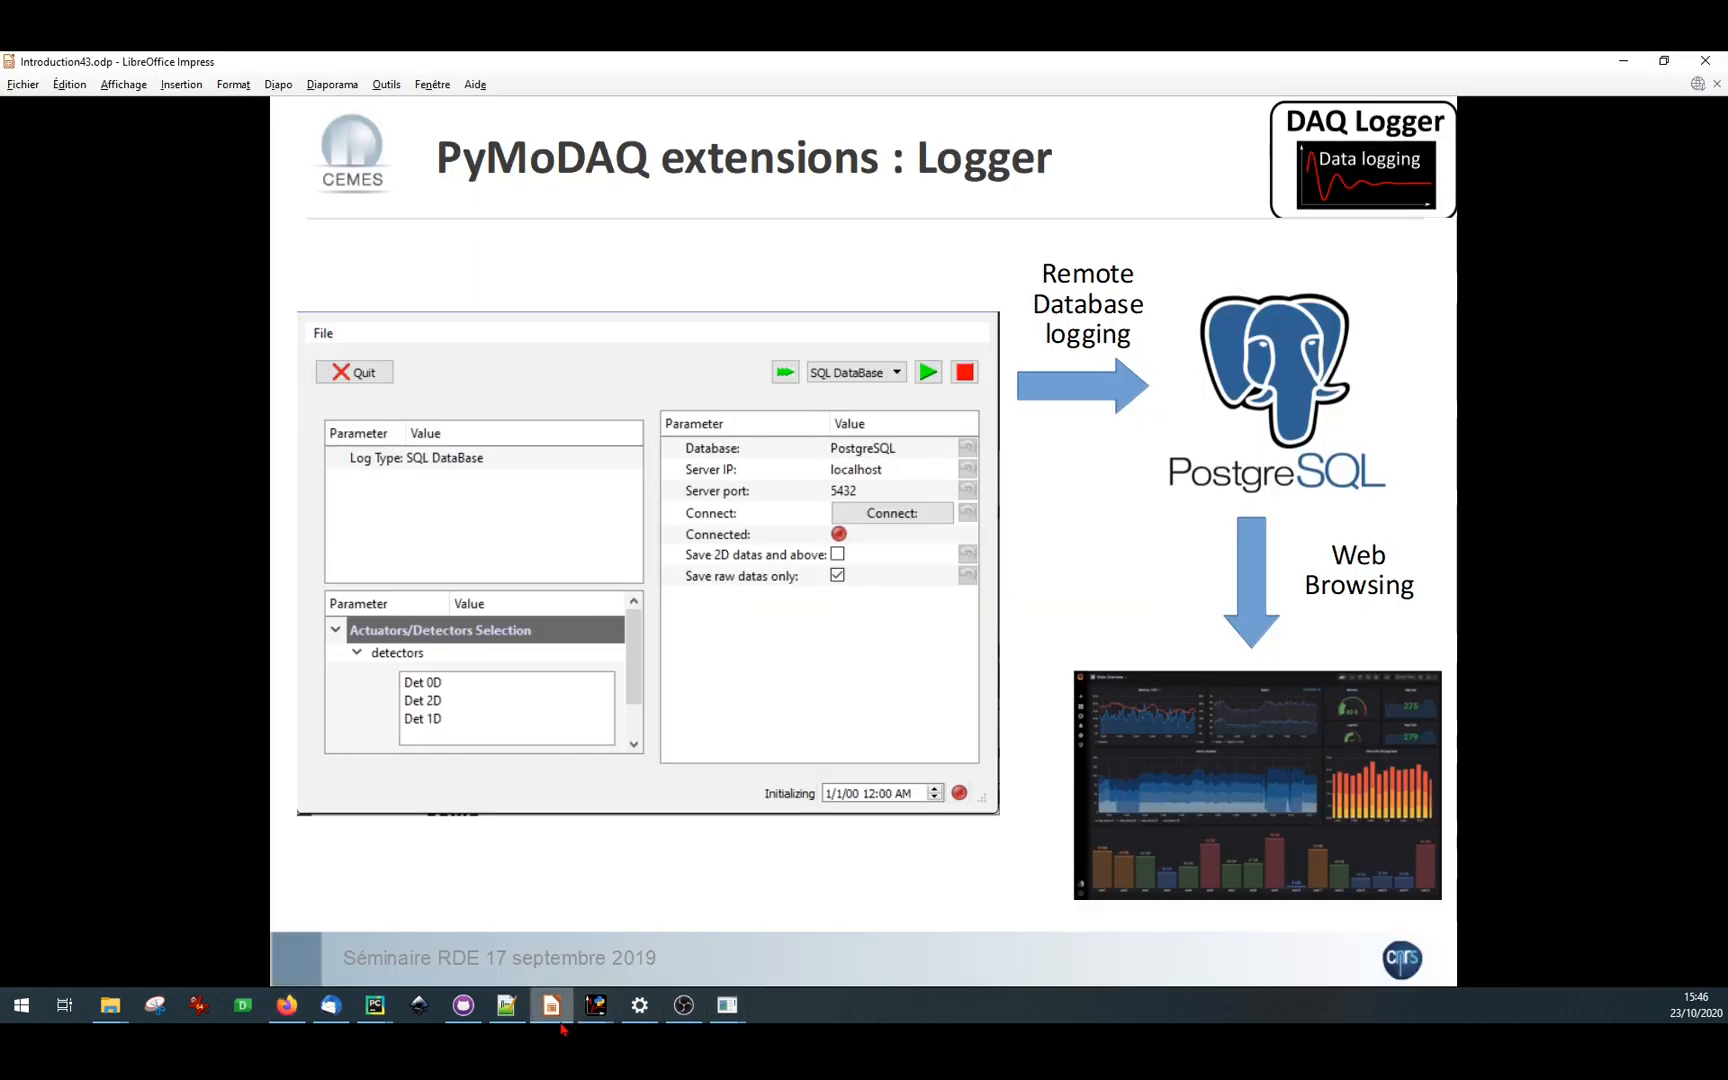
pyautogui.click(1091, 668)
pyautogui.click(1091, 668)
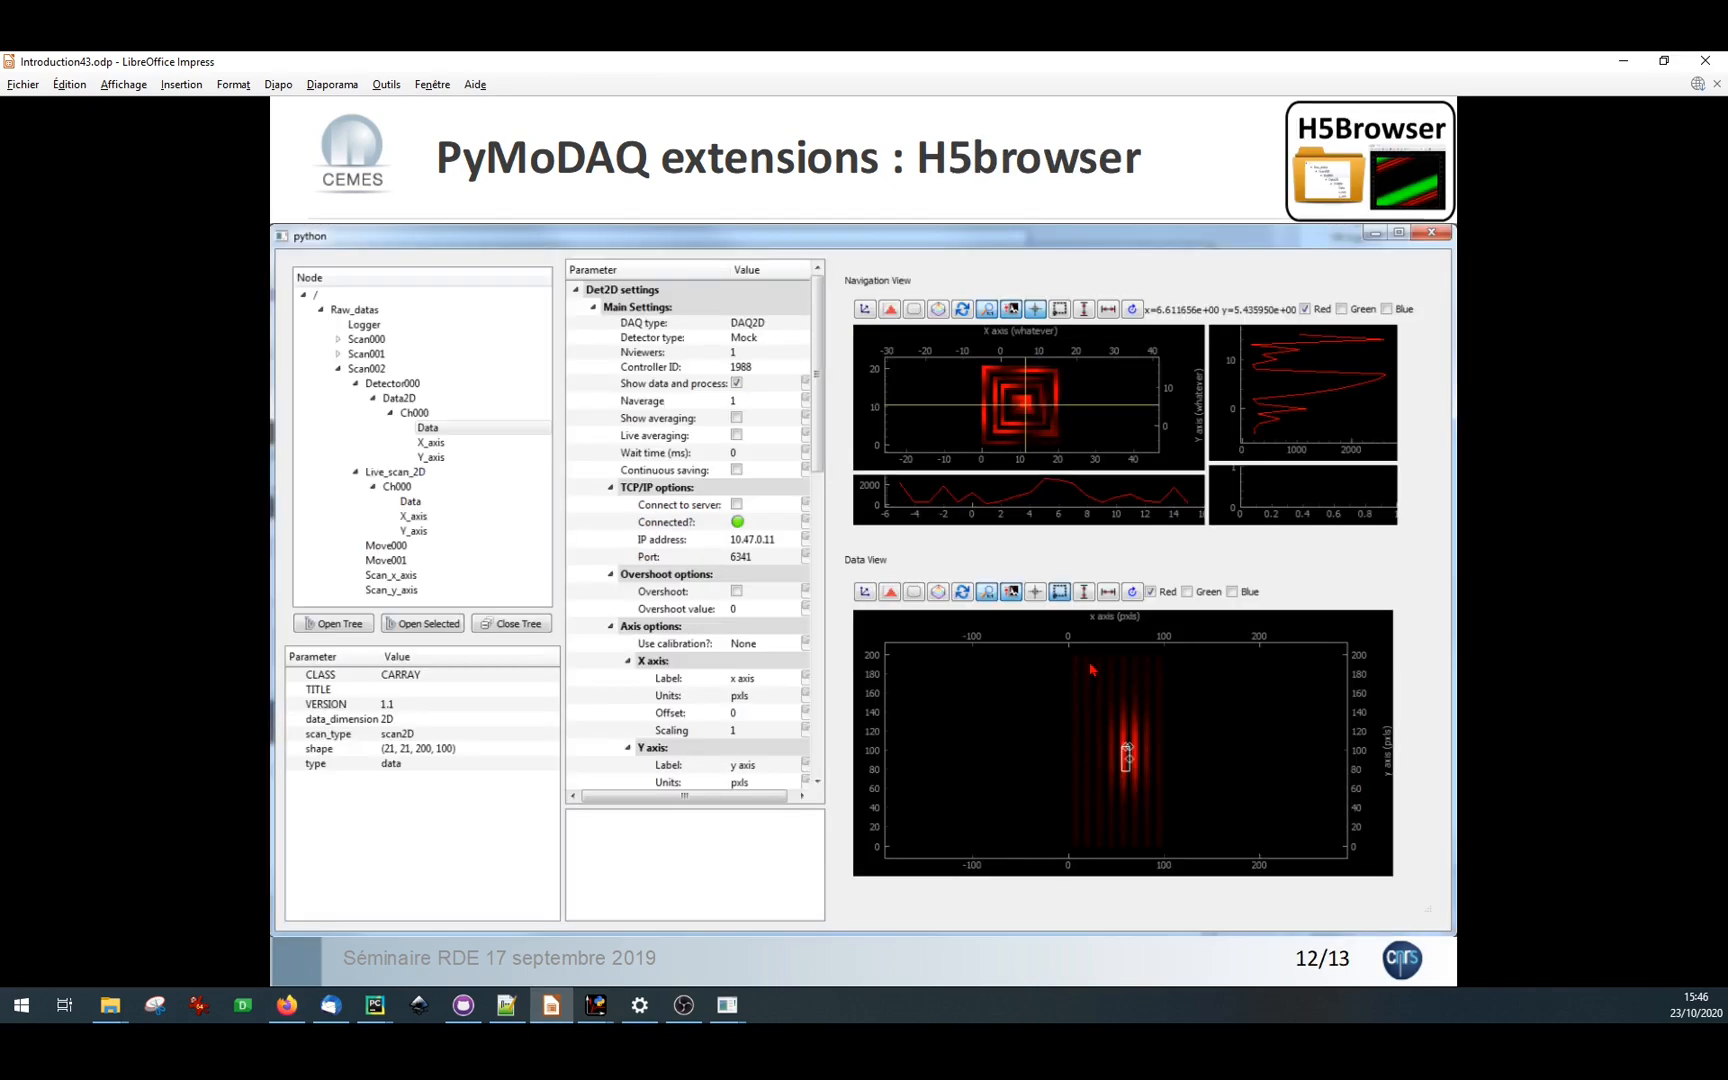
pyautogui.click(1091, 669)
pyautogui.click(1091, 669)
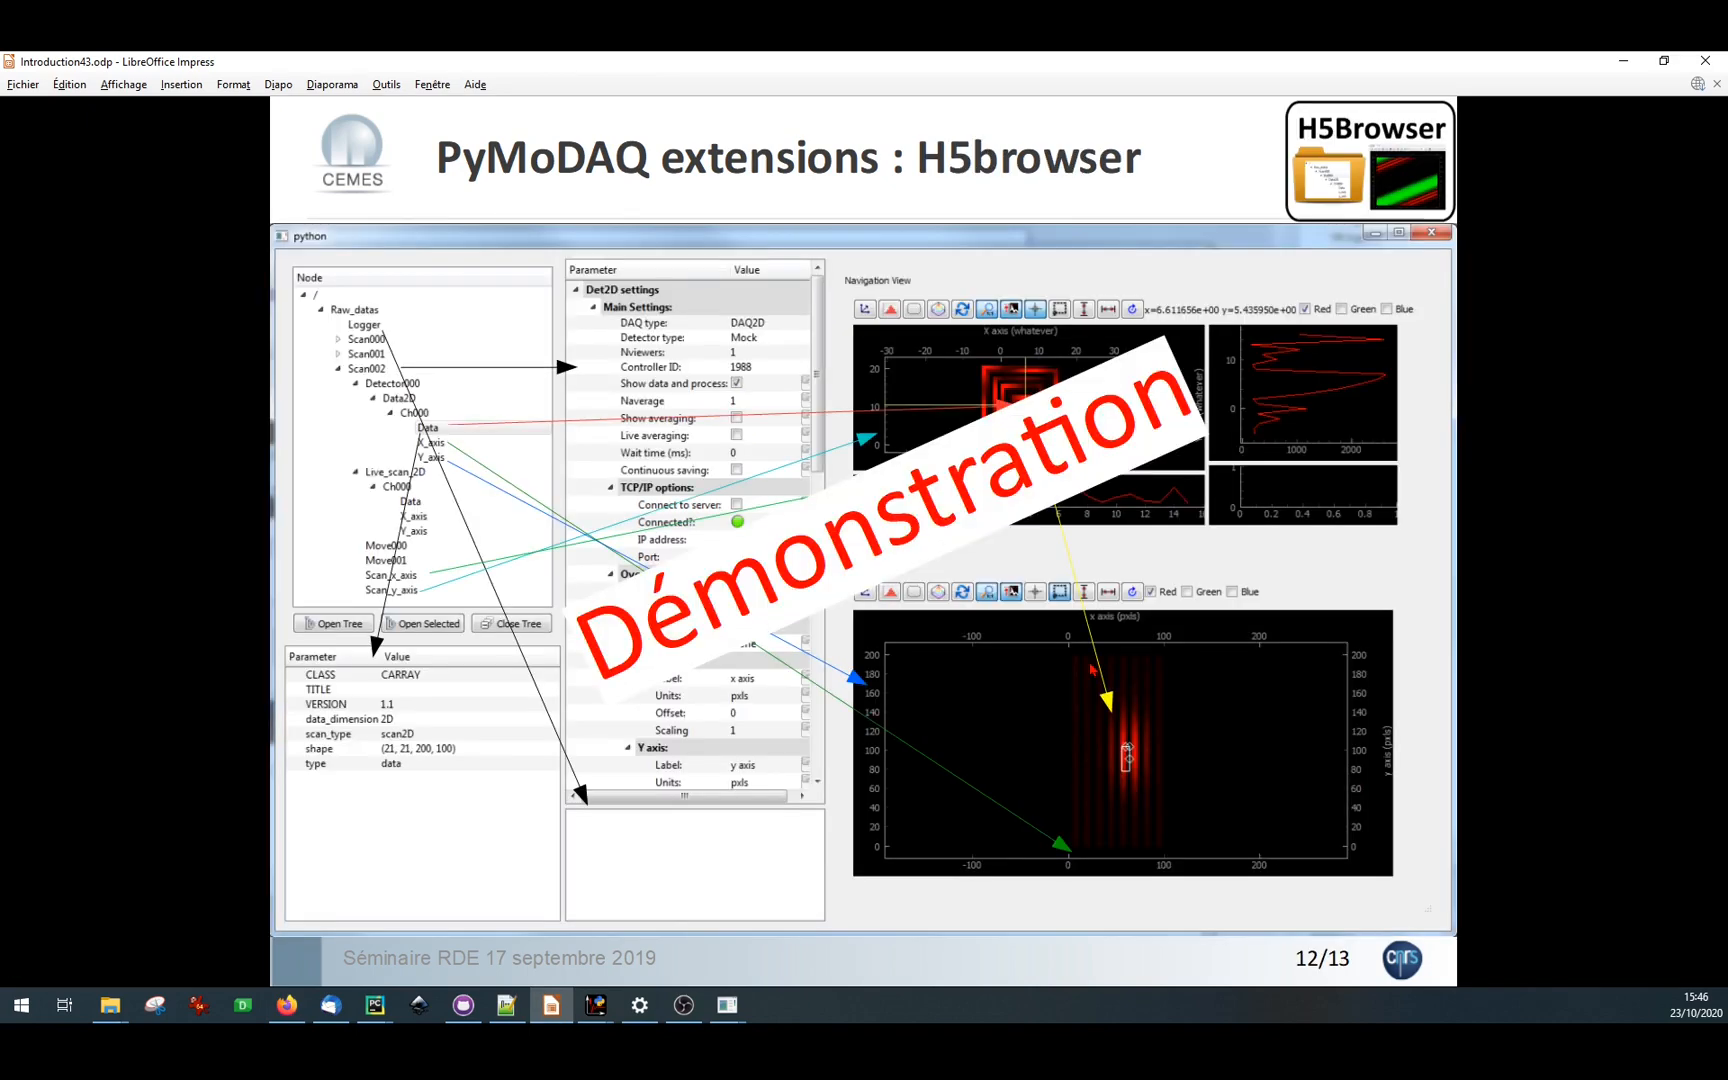
pyautogui.click(1092, 668)
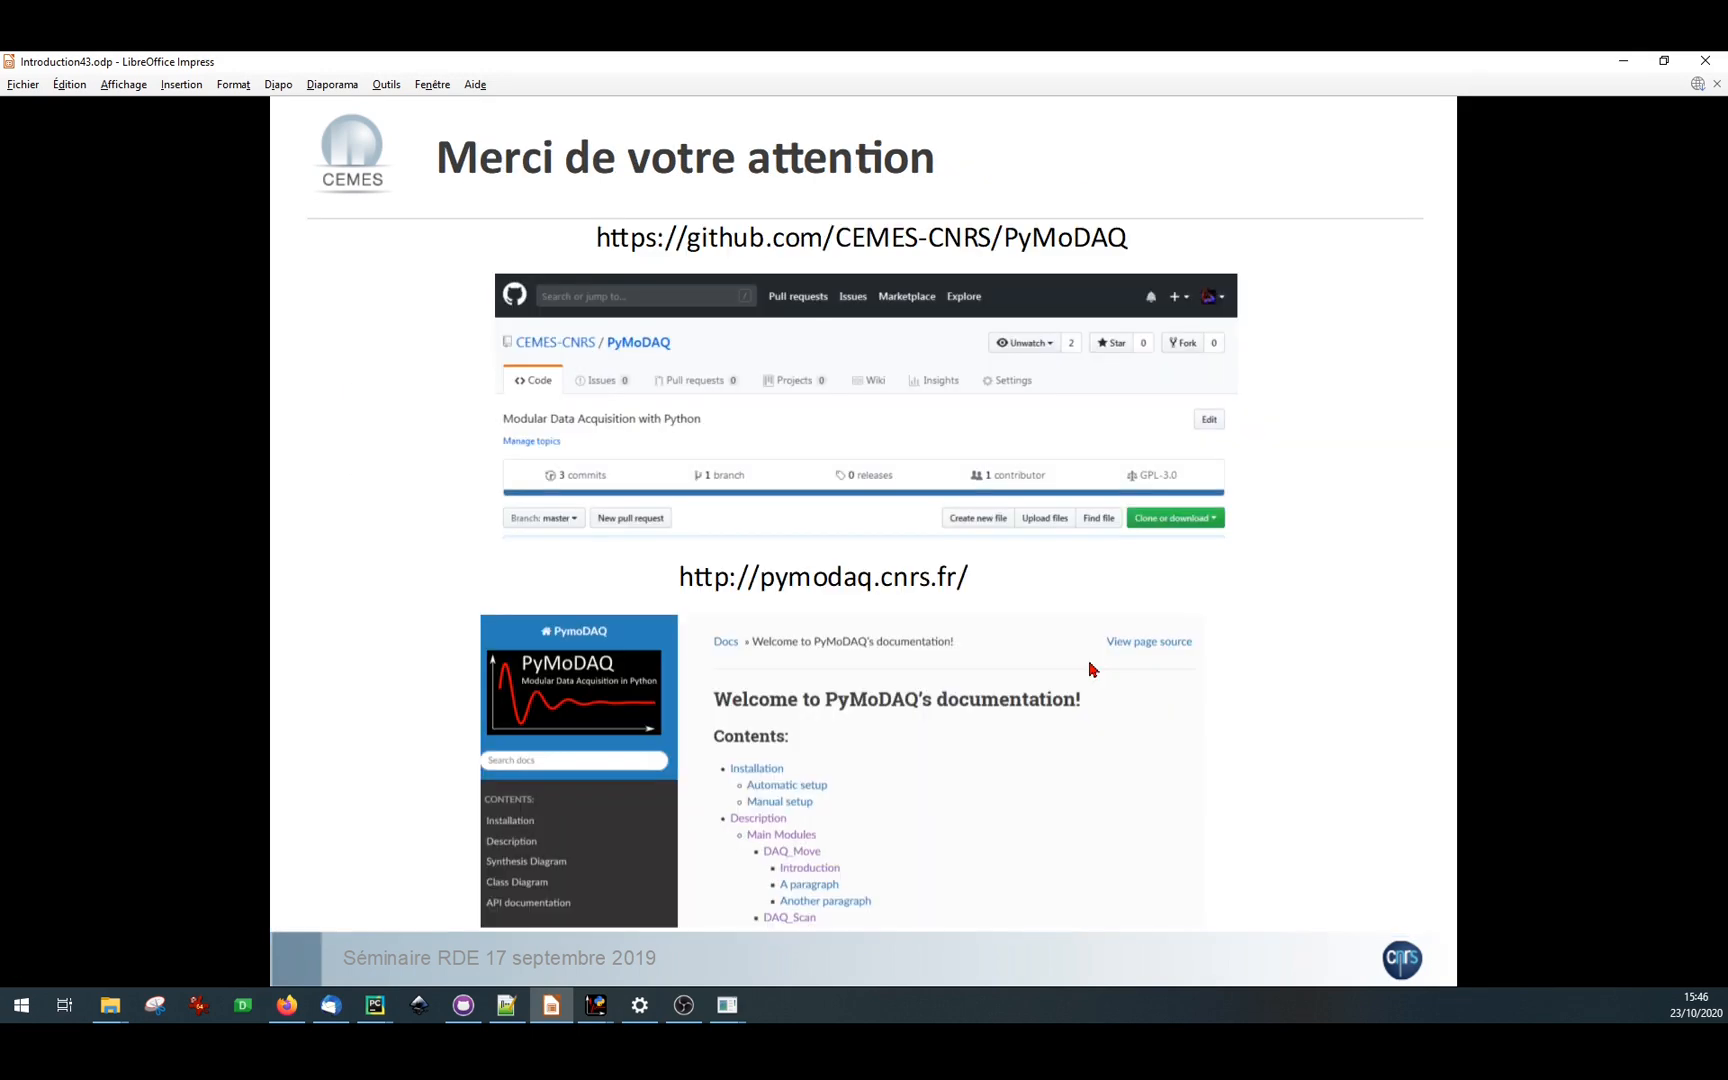